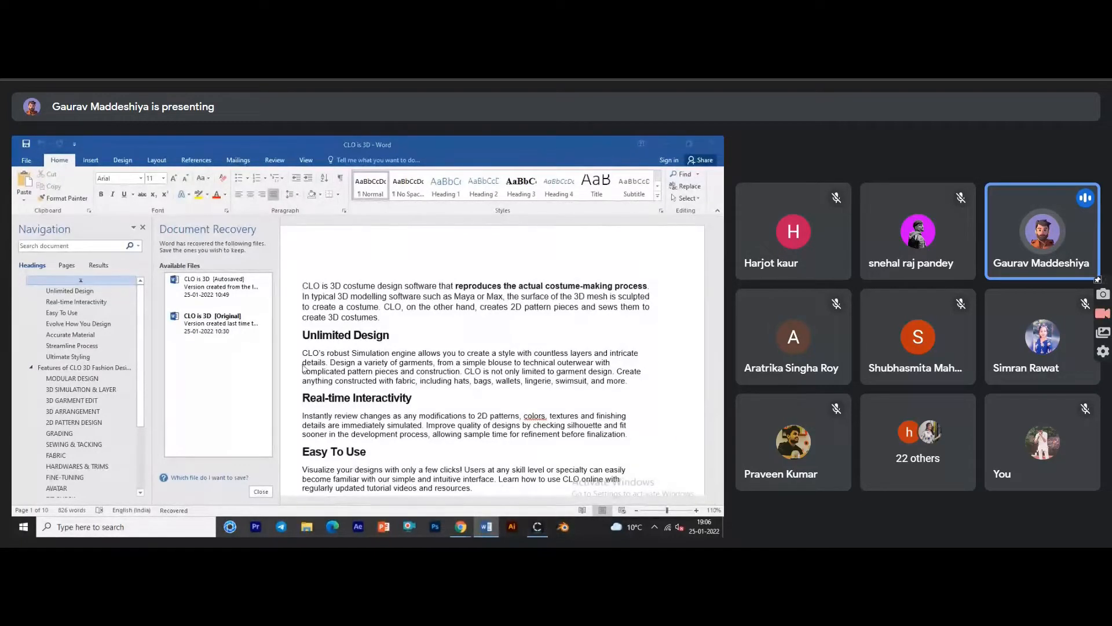
Switch to CLO in a maximized window and add the 3d models folder from D:\work to the library.
{"action": "left_click", "coordinate": [545, 526]}
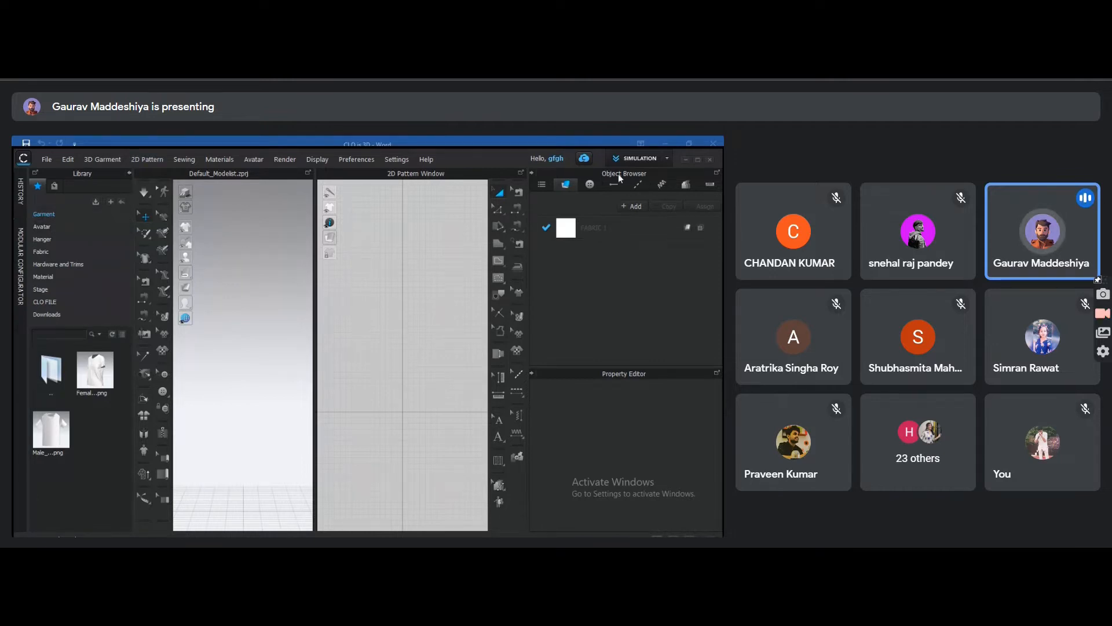
{"action": "left_click", "coordinate": [698, 159]}
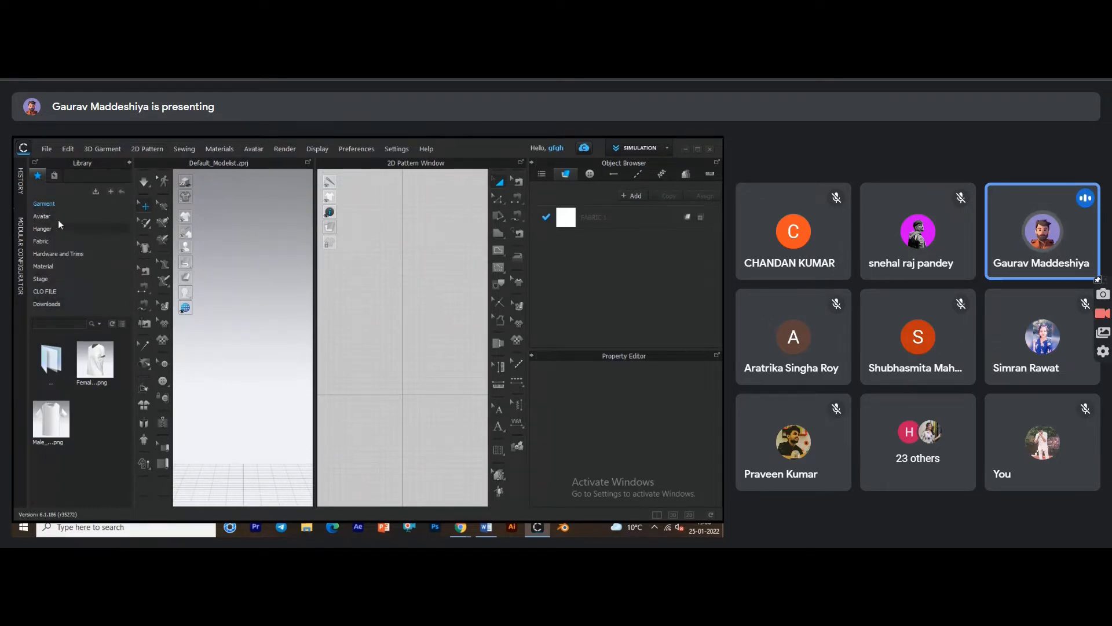
{"action": "left_click", "coordinate": [110, 192]}
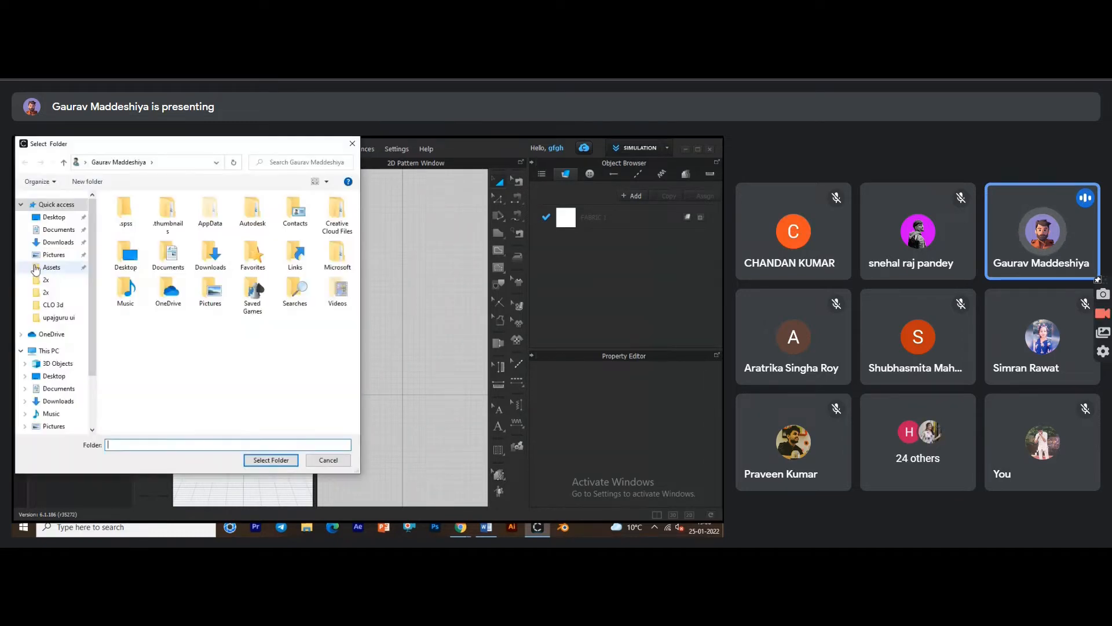
{"action": "left_click", "coordinate": [57, 242]}
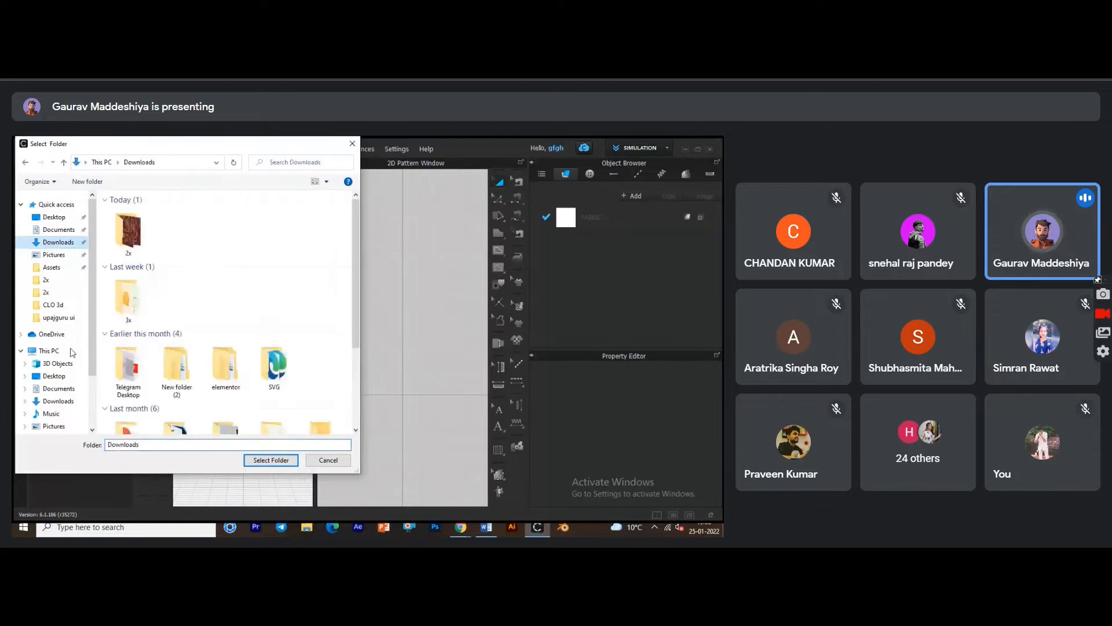
{"action": "left_click", "coordinate": [58, 376]}
{"action": "scroll", "coordinate": [66, 394], "scroll_direction": "down", "scroll_amount": 2}
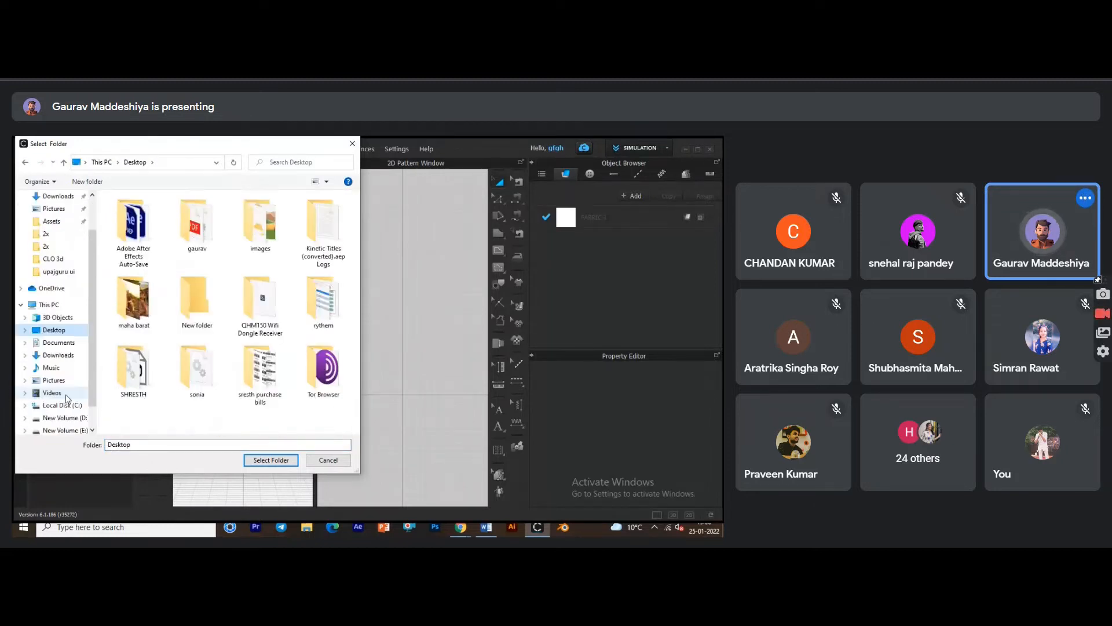
{"action": "left_click", "coordinate": [67, 405]}
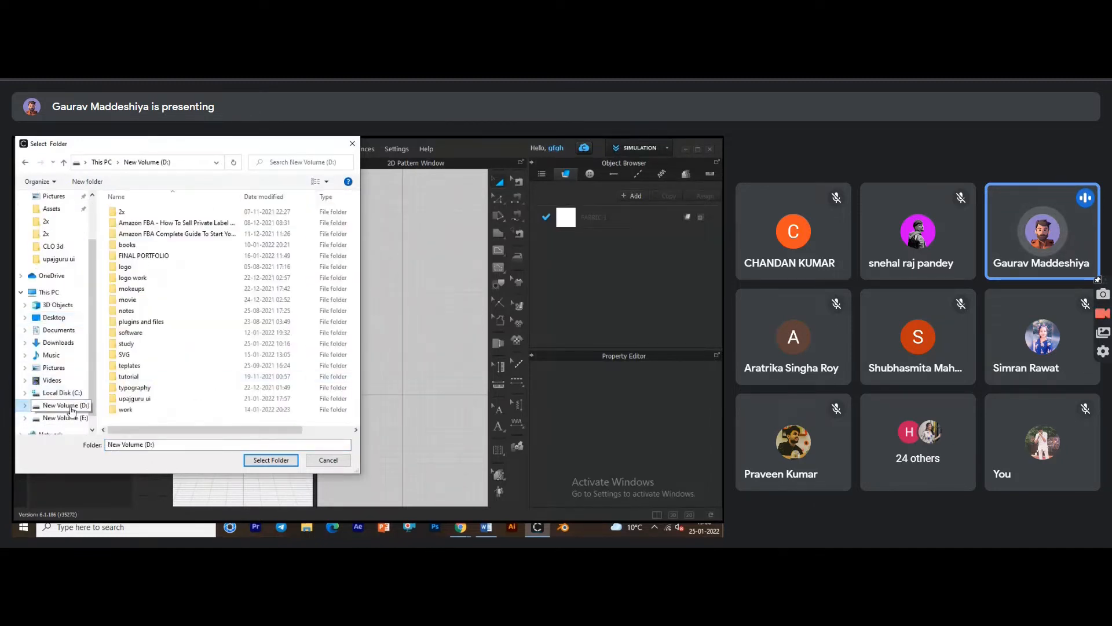
{"action": "left_click", "coordinate": [148, 410]}
{"action": "double_click", "coordinate": [147, 411]}
{"action": "left_click", "coordinate": [208, 234]}
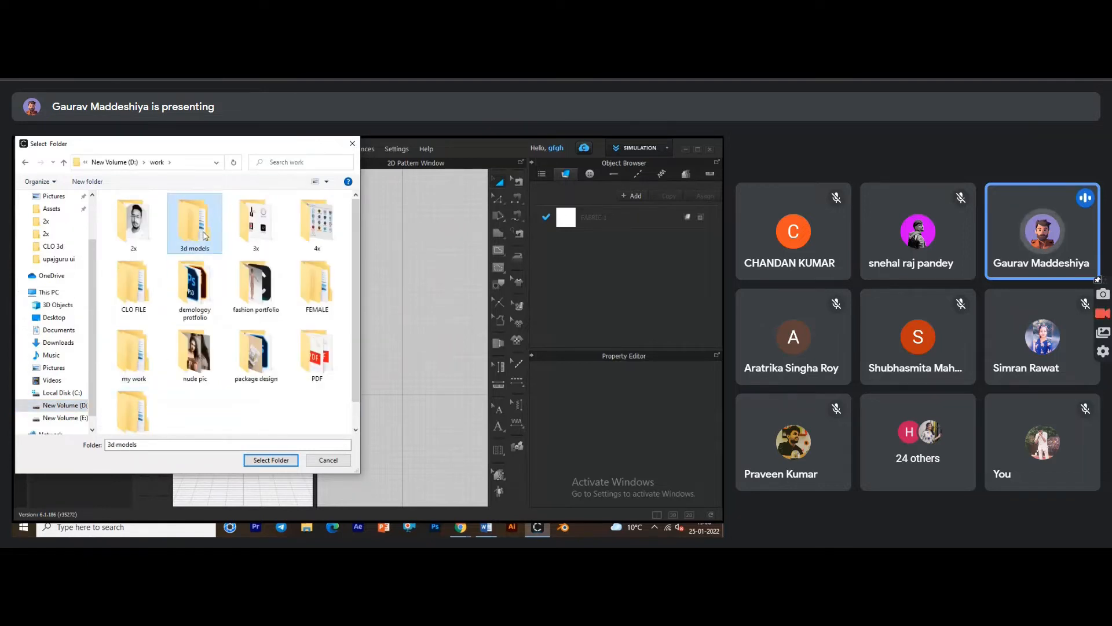
{"action": "left_click", "coordinate": [271, 460]}
{"action": "scroll", "coordinate": [68, 301], "scroll_direction": "down", "scroll_amount": 1}
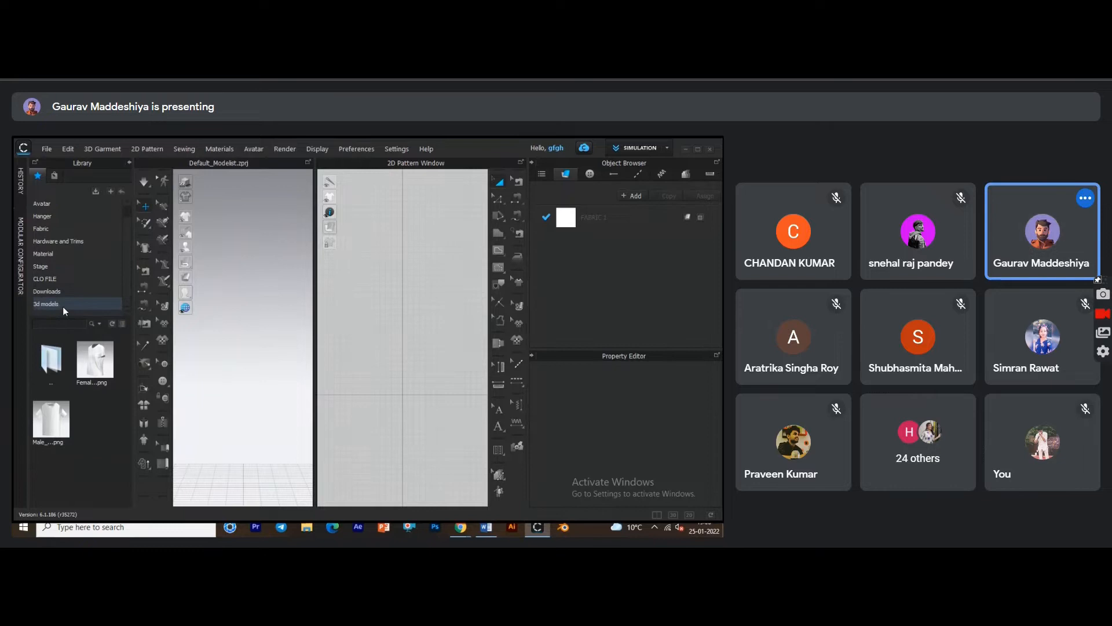
Try to import the OBJ file from the 3d models folder as an avatar with Auto Scale.
{"action": "left_click", "coordinate": [62, 306]}
{"action": "double_click", "coordinate": [94, 377]}
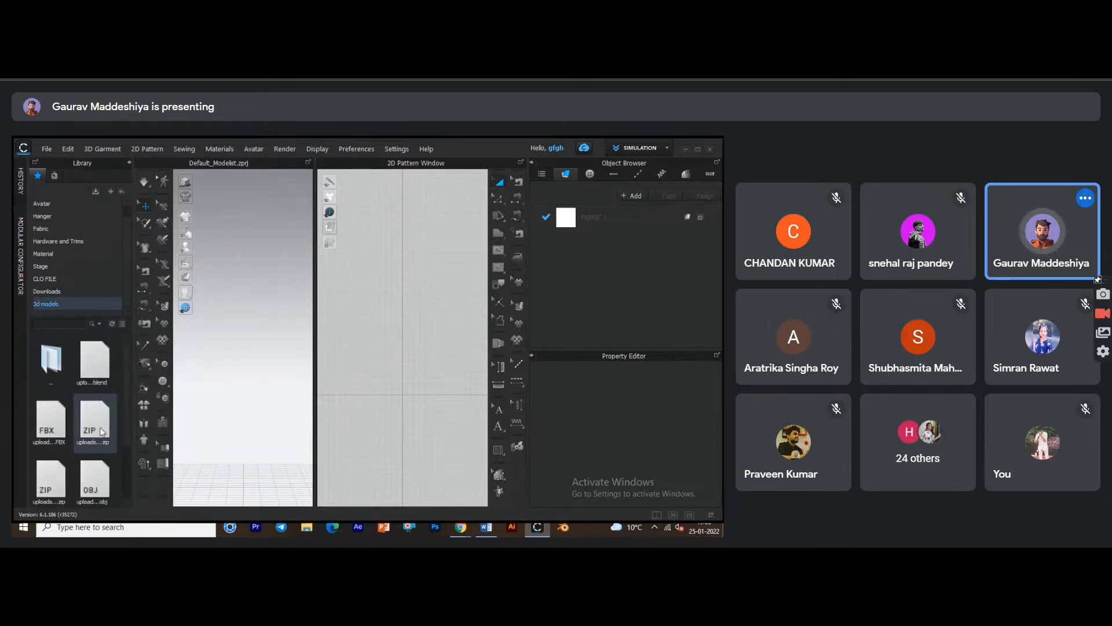
{"action": "left_click_drag", "start_coordinate": [86, 453], "coordinate": [249, 468]}
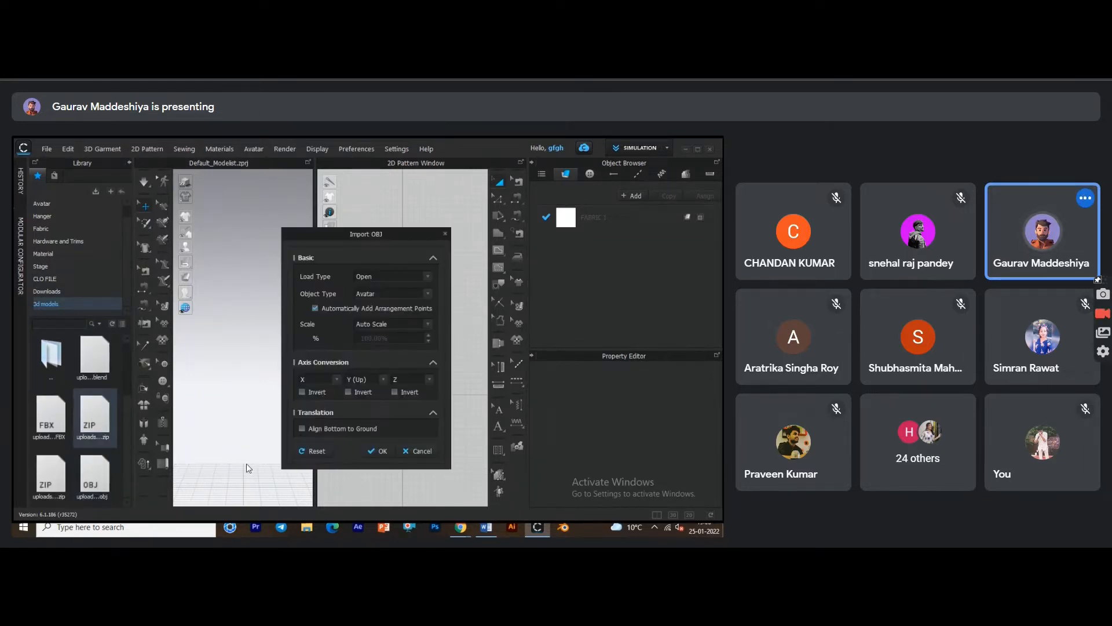
{"action": "left_click", "coordinate": [383, 452]}
{"action": "left_click", "coordinate": [365, 367]}
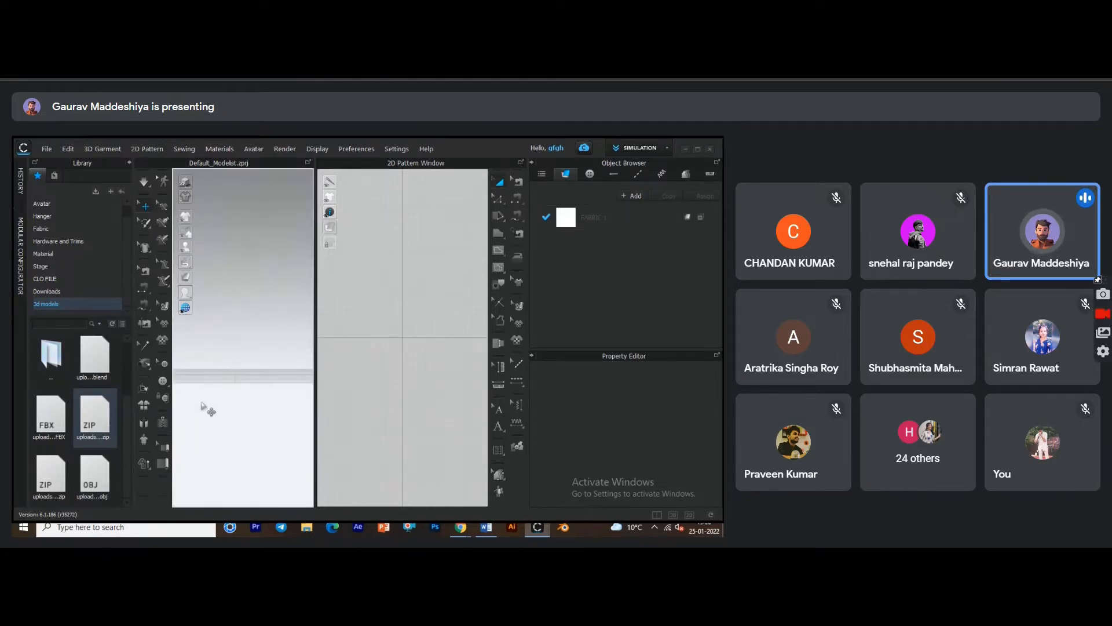
Load the FV2_Feifei avatar from the Female_V2 avatar folder of the library.
{"action": "left_click", "coordinate": [60, 205]}
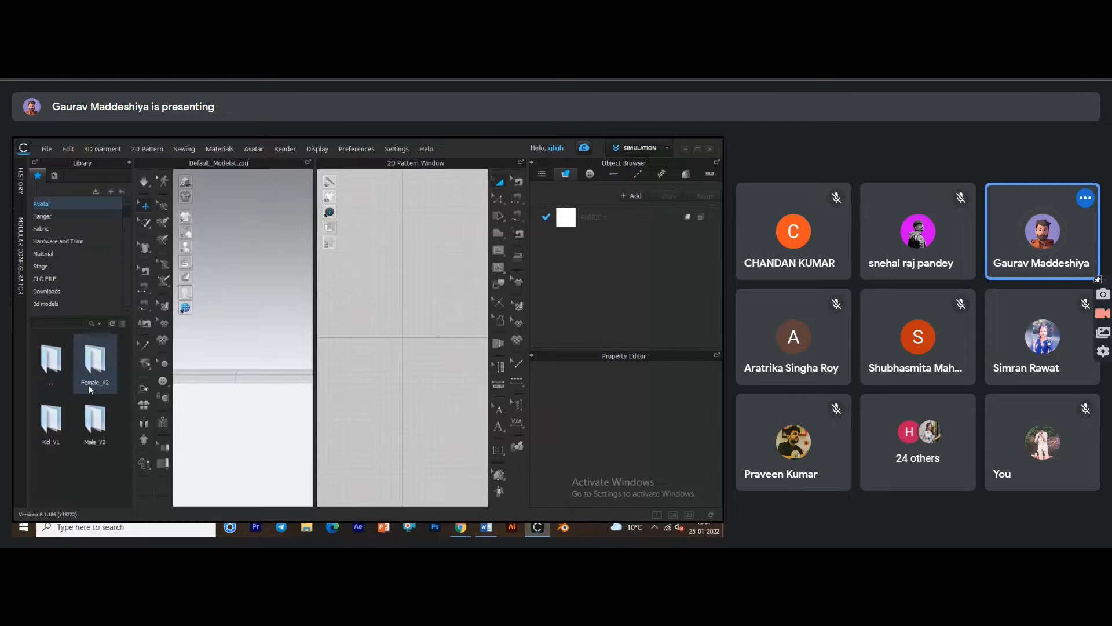
{"action": "double_click", "coordinate": [53, 432]}
{"action": "scroll", "coordinate": [96, 388], "scroll_direction": "down", "scroll_amount": 3}
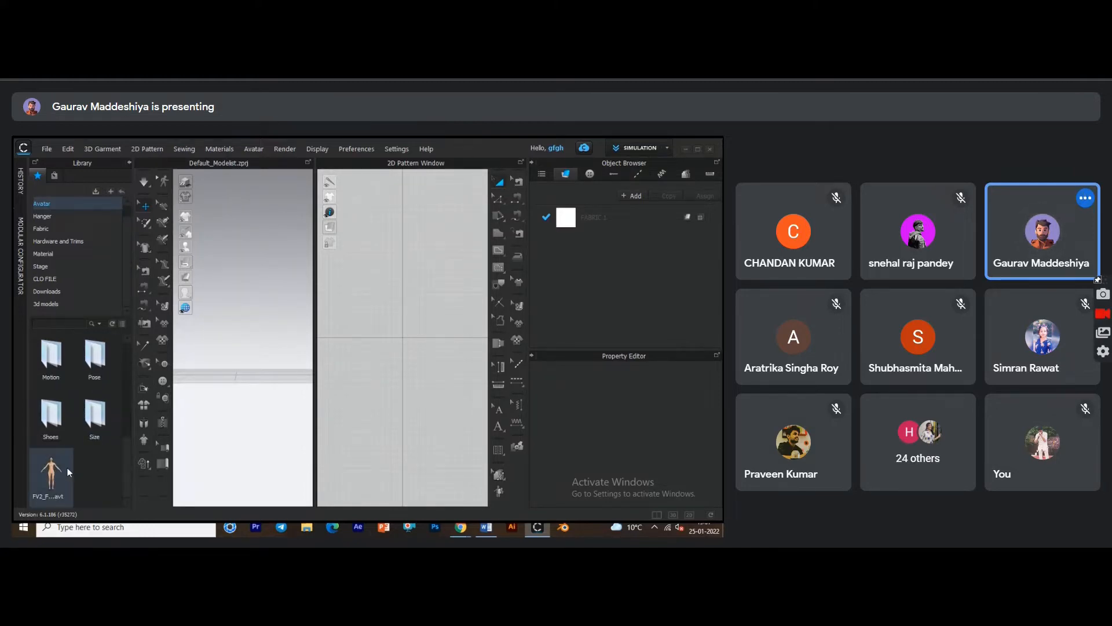
{"action": "double_click", "coordinate": [50, 476]}
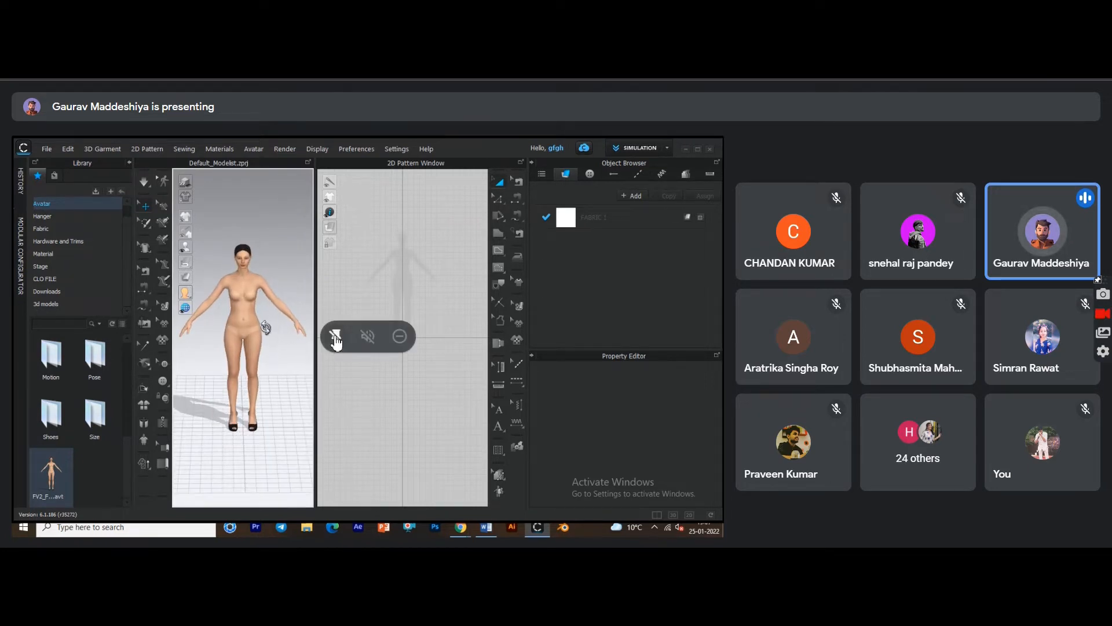
{"action": "left_click", "coordinate": [336, 342]}
{"action": "left_click", "coordinate": [85, 244]}
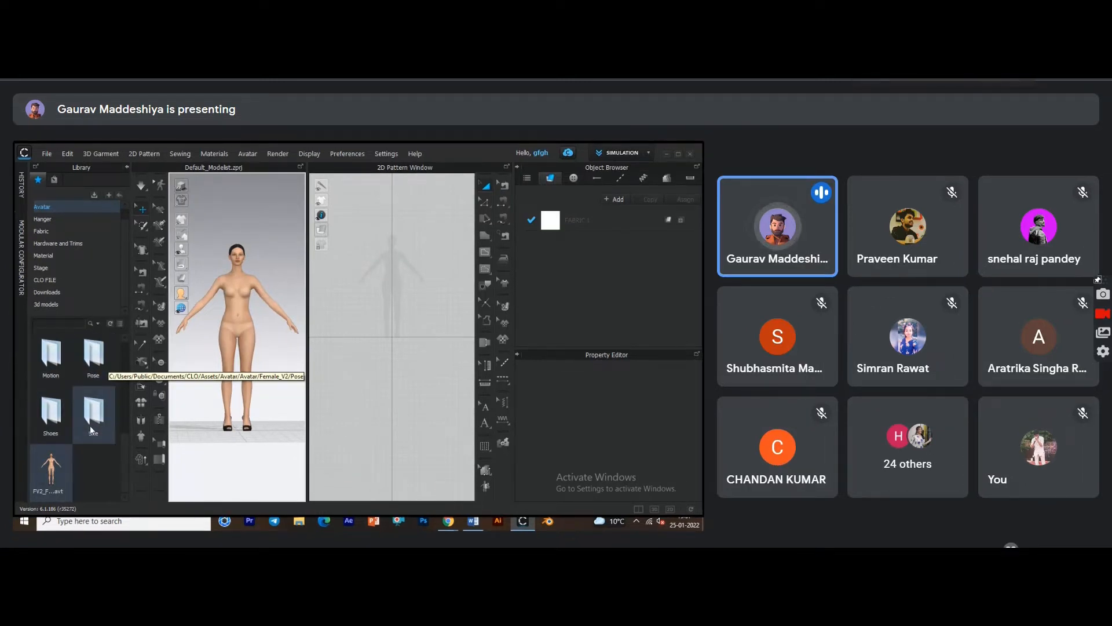
Apply the arms-down pose from the Pose folder to the avatar, using Pose Only and Maintain Current Shoe Pose.
{"action": "double_click", "coordinate": [92, 362]}
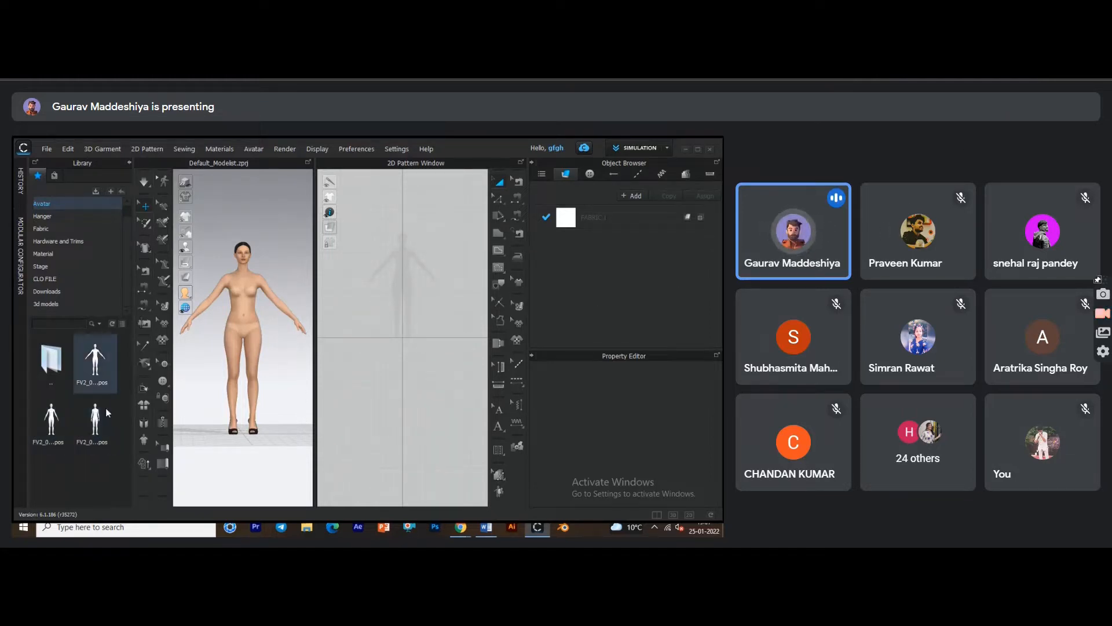
{"action": "double_click", "coordinate": [95, 423]}
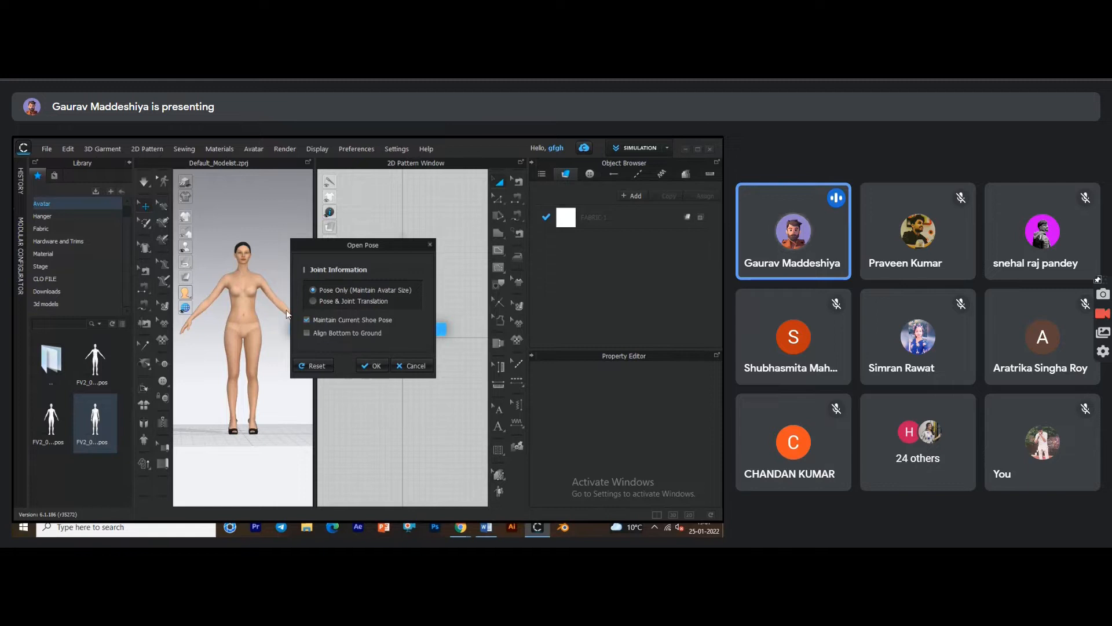
{"action": "left_click", "coordinate": [406, 365]}
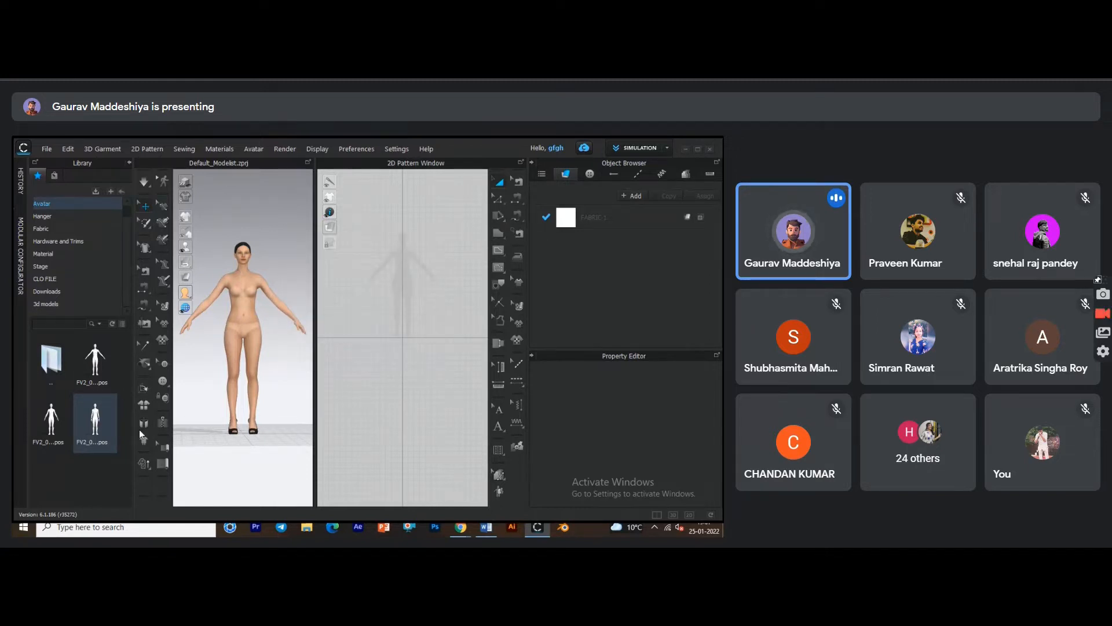
{"action": "double_click", "coordinate": [95, 418]}
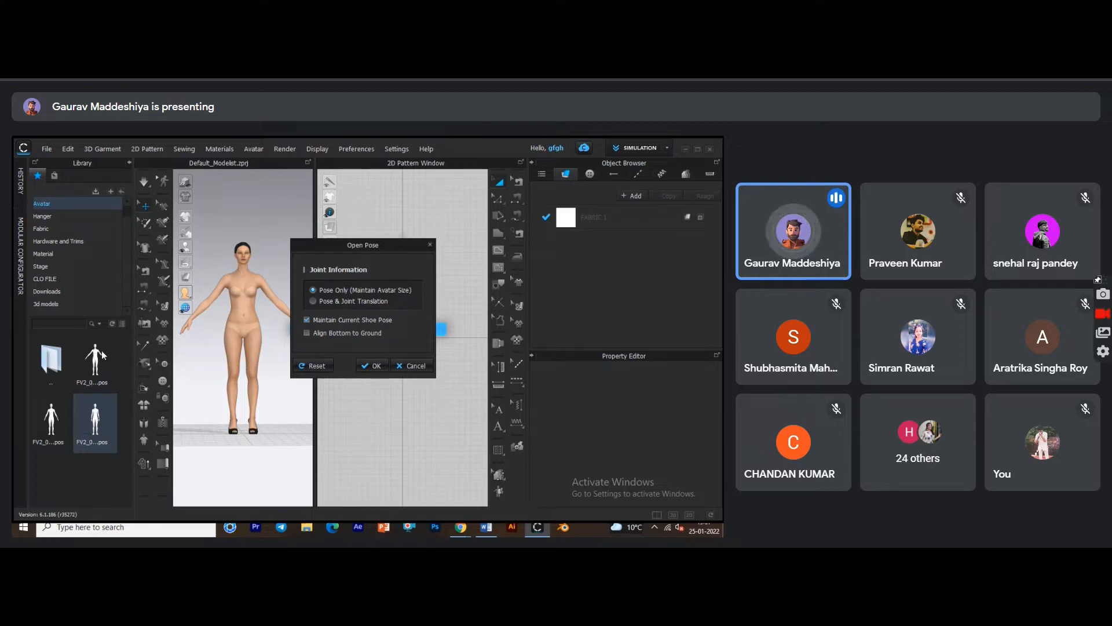
{"action": "left_click", "coordinate": [318, 291]}
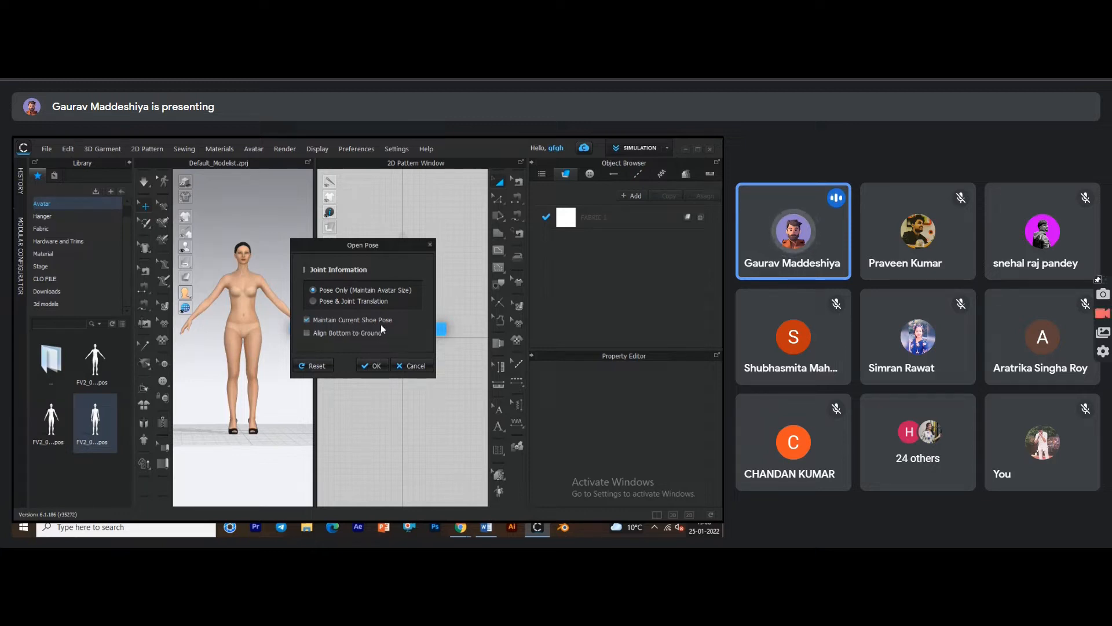
{"action": "left_click", "coordinate": [373, 366]}
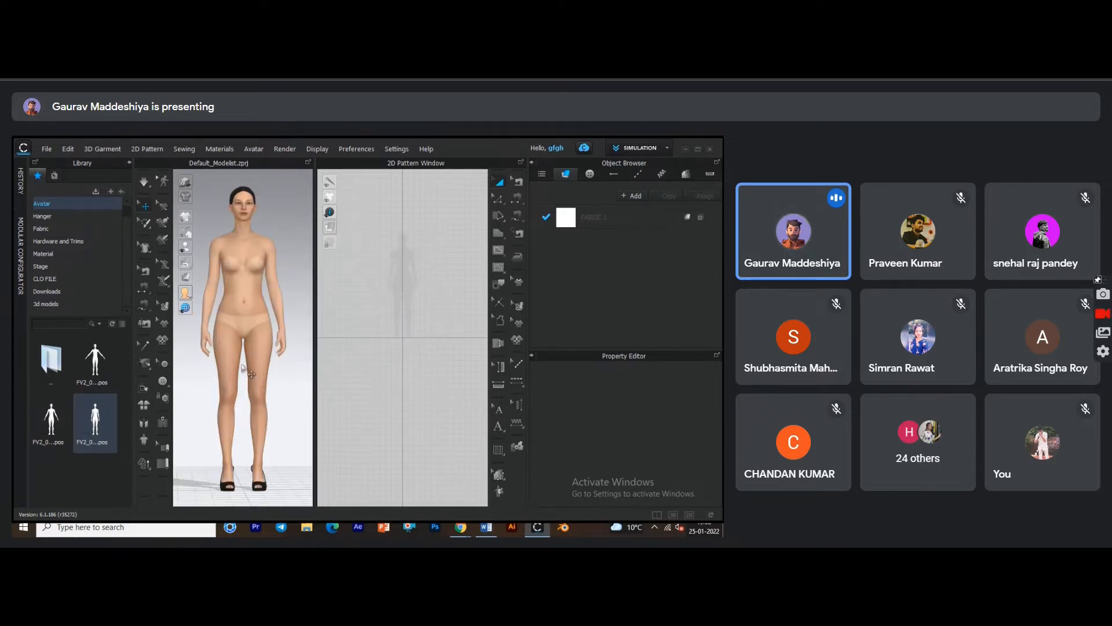
Apply the pose with slightly raised arms to the avatar, and replace it with the wide-arm pose.
{"action": "double_click", "coordinate": [55, 426]}
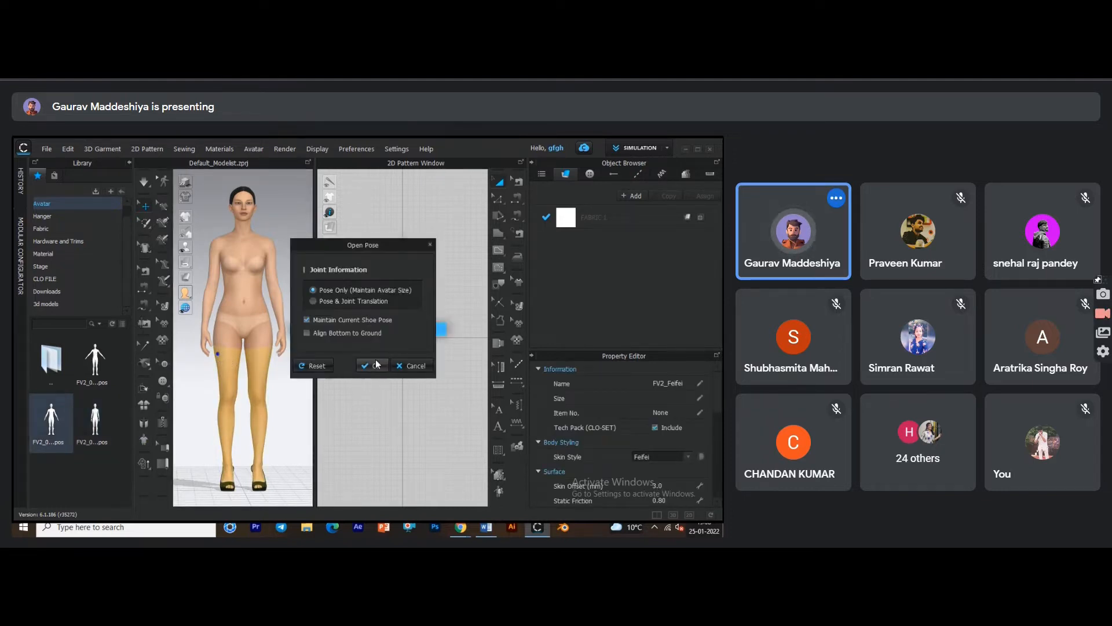
{"action": "left_click", "coordinate": [377, 365]}
{"action": "double_click", "coordinate": [111, 356]}
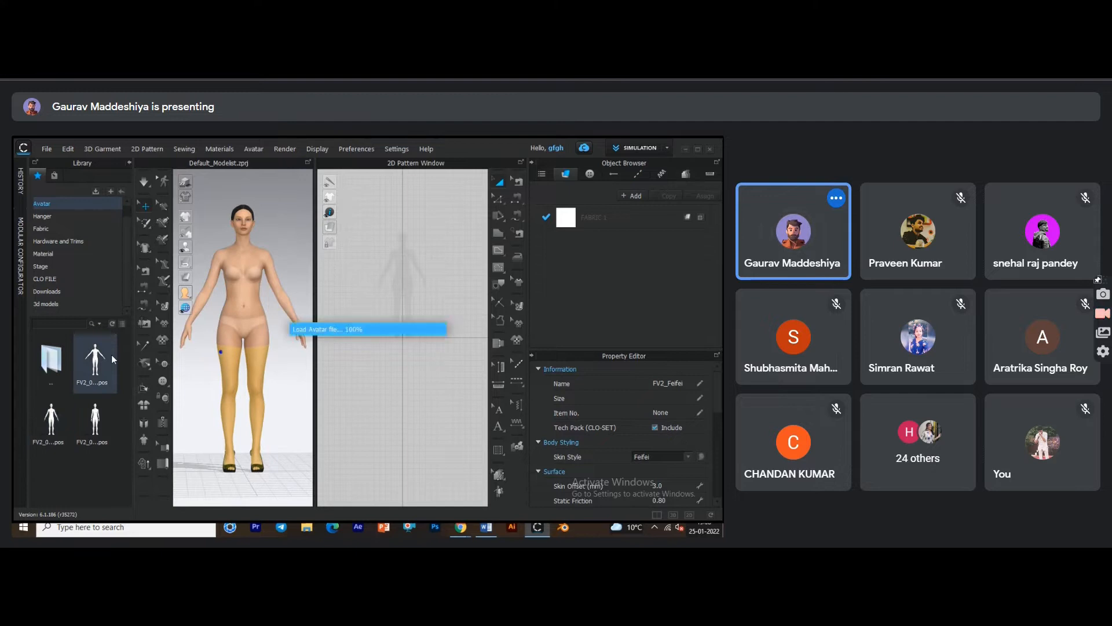
{"action": "left_click", "coordinate": [376, 364]}
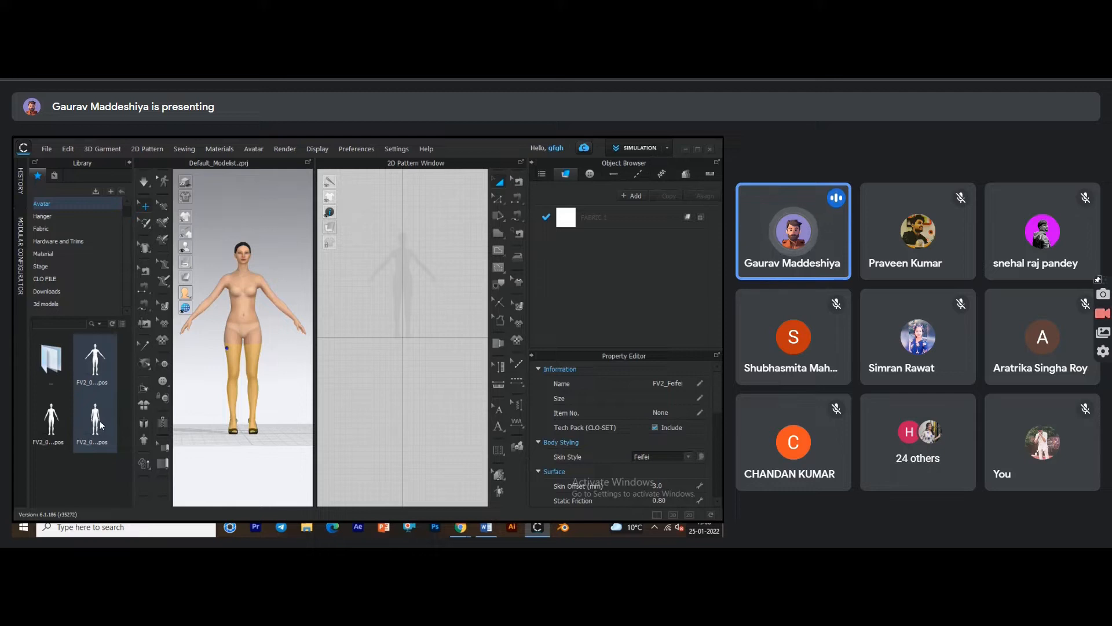
Apply the short hairstyle from the Hair folder to the avatar and inspect the head from the side.
{"action": "double_click", "coordinate": [56, 378]}
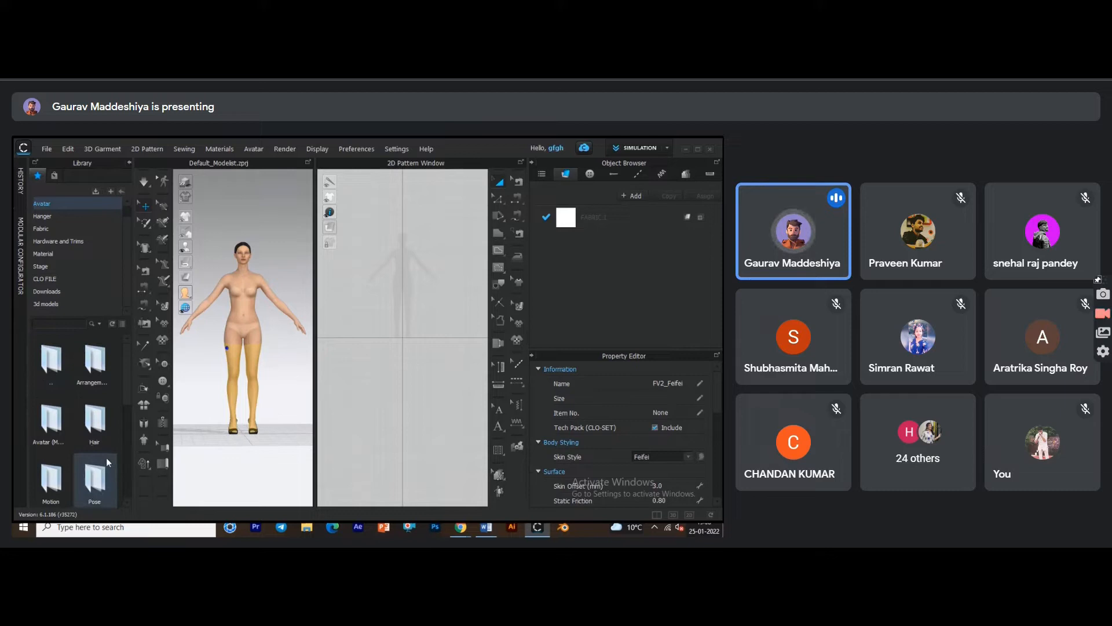
{"action": "double_click", "coordinate": [97, 432]}
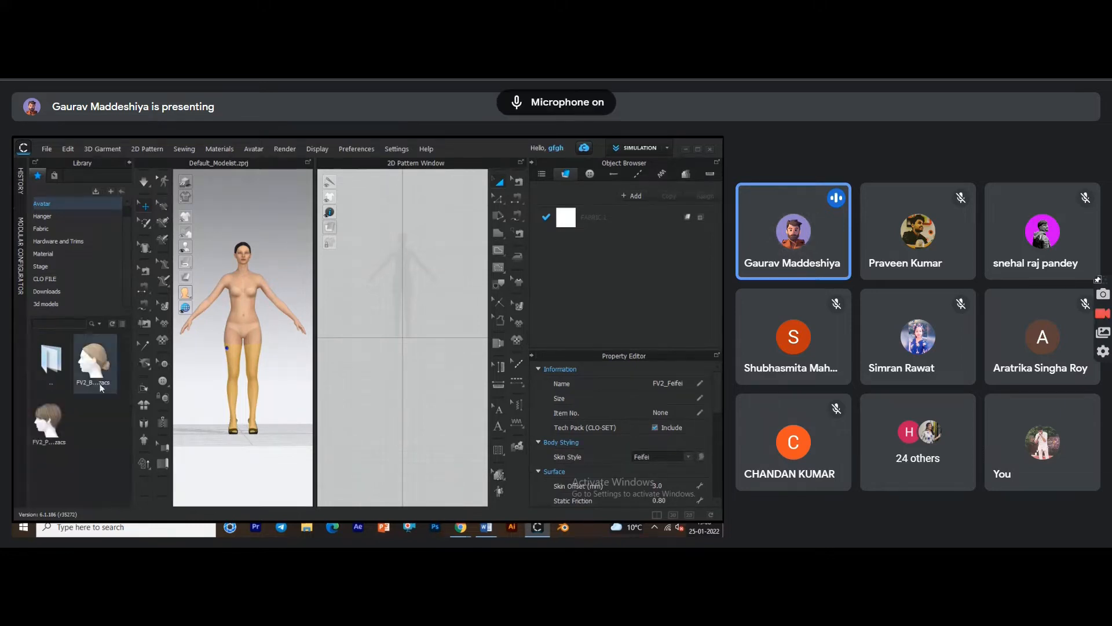
{"action": "scroll", "coordinate": [246, 270], "scroll_direction": "down", "scroll_amount": 1}
{"action": "scroll", "coordinate": [248, 271], "scroll_direction": "up", "scroll_amount": 3}
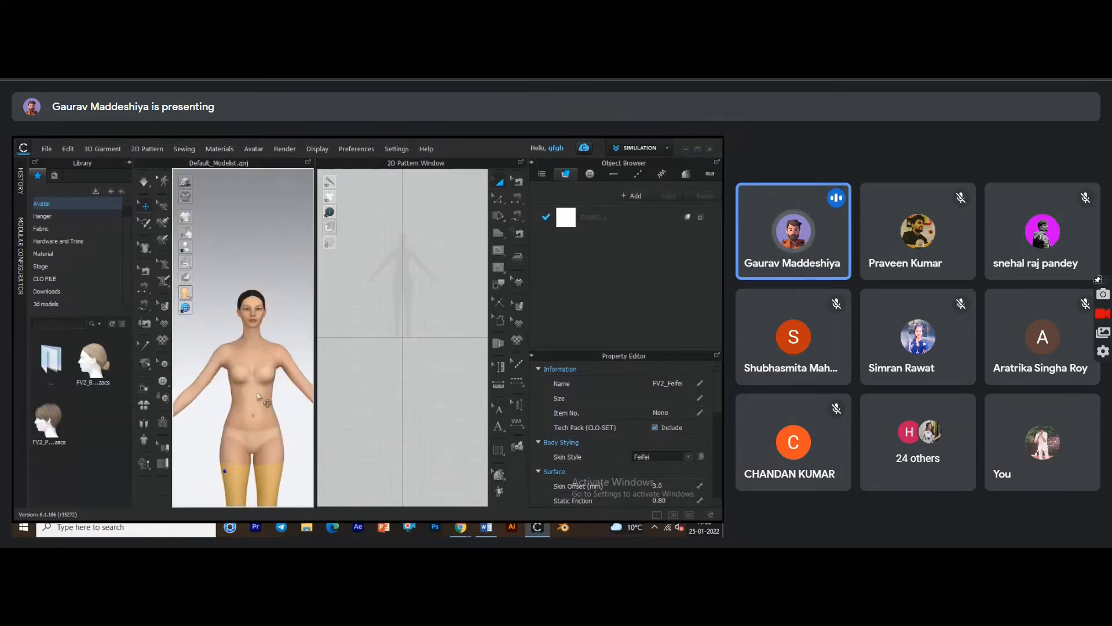
{"action": "mouse_move", "coordinate": [222, 319]}
{"action": "right_mouse_down"}
{"action": "mouse_move", "coordinate": [296, 322]}
{"action": "mouse_move", "coordinate": [241, 329]}
{"action": "right_mouse_up"}
{"action": "scroll", "coordinate": [241, 331], "scroll_direction": "up", "scroll_amount": 2}
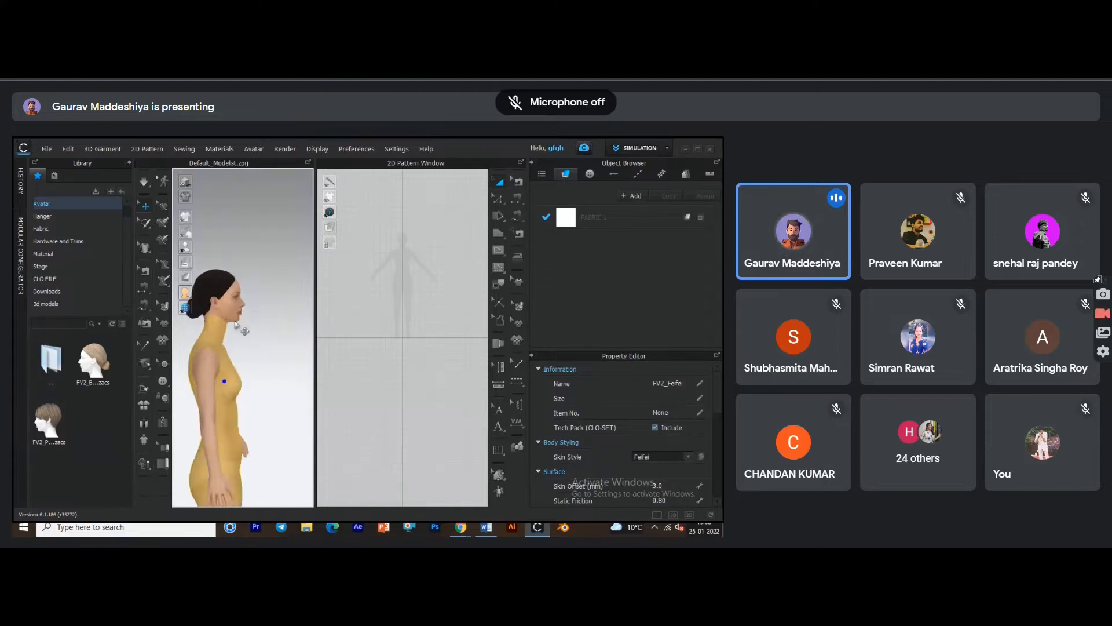
{"action": "middle_click_drag", "start_coordinate": [241, 333], "coordinate": [305, 356]}
{"action": "left_click_drag", "start_coordinate": [66, 426], "coordinate": [267, 373]}
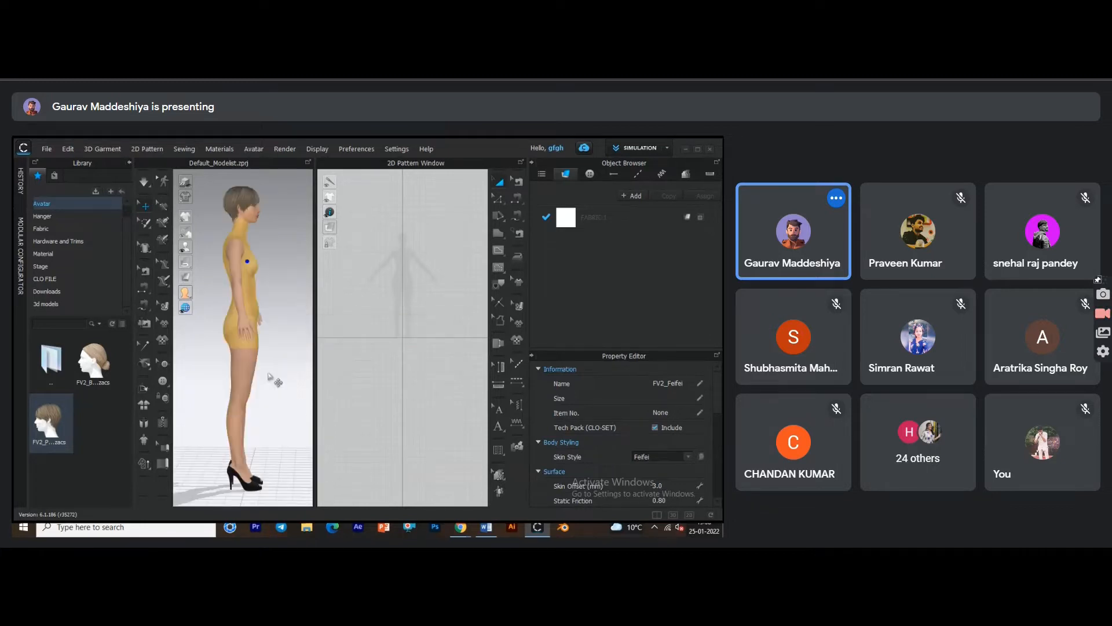
{"action": "middle_click_drag", "start_coordinate": [261, 237], "coordinate": [275, 292]}
{"action": "scroll", "coordinate": [272, 305], "scroll_direction": "down", "scroll_amount": 2}
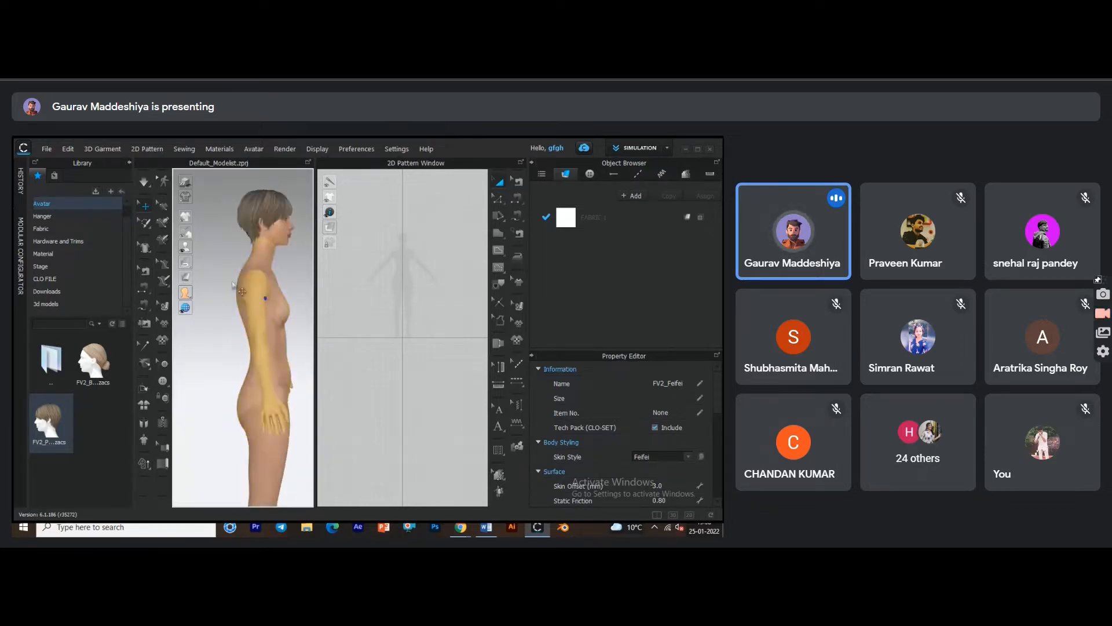
Replace the avatar's hair with the blonde bun hairstyle and view it from the front.
{"action": "left_click_drag", "start_coordinate": [97, 358], "coordinate": [258, 212]}
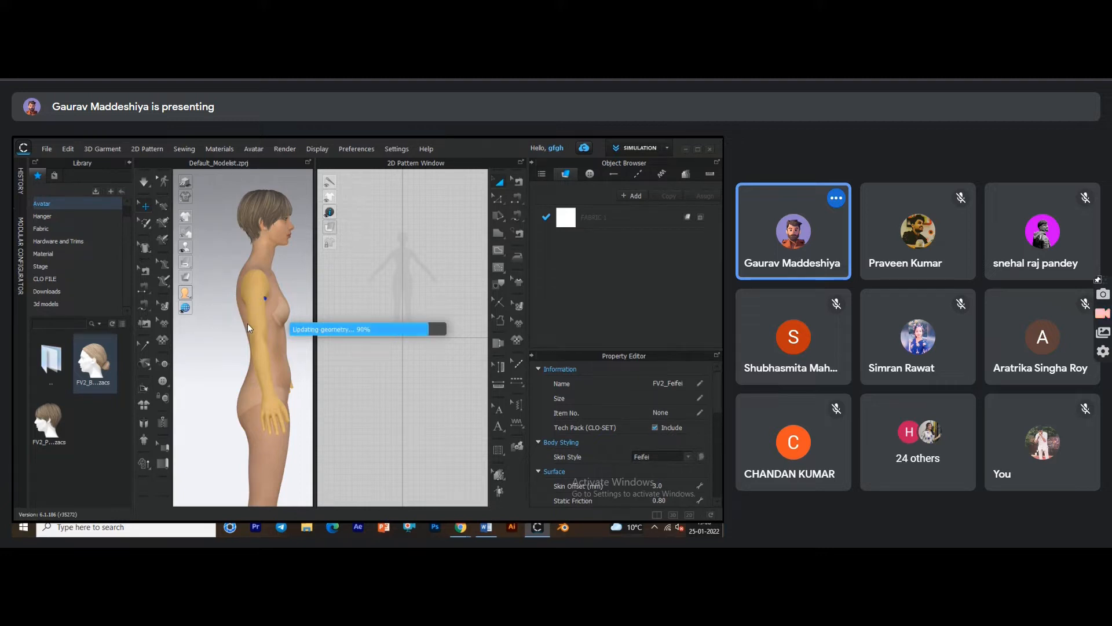
{"action": "left_click", "coordinate": [283, 285]}
{"action": "right_click_drag", "start_coordinate": [293, 352], "coordinate": [189, 363]}
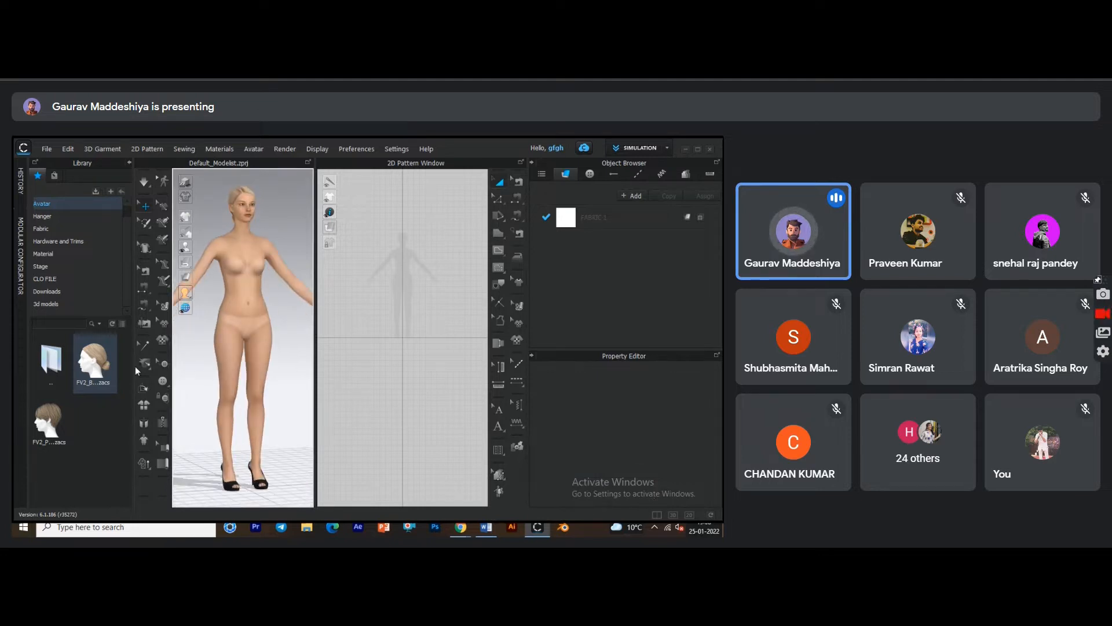
Apply the high-heeled shoes from the Shoes folder to the avatar's feet.
{"action": "double_click", "coordinate": [51, 359]}
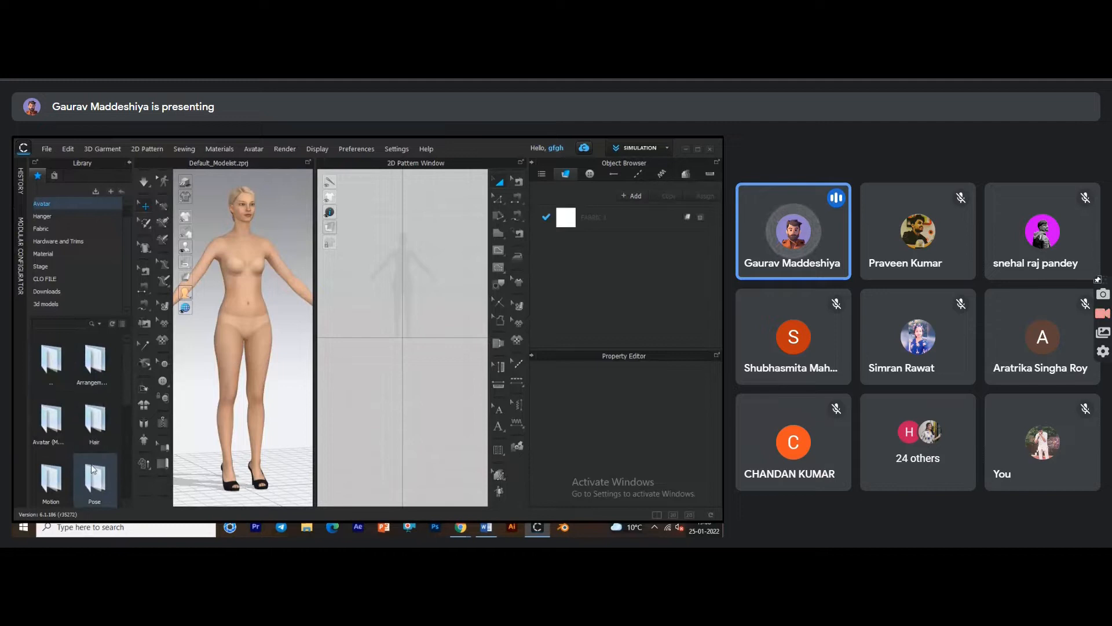
{"action": "double_click", "coordinate": [54, 416]}
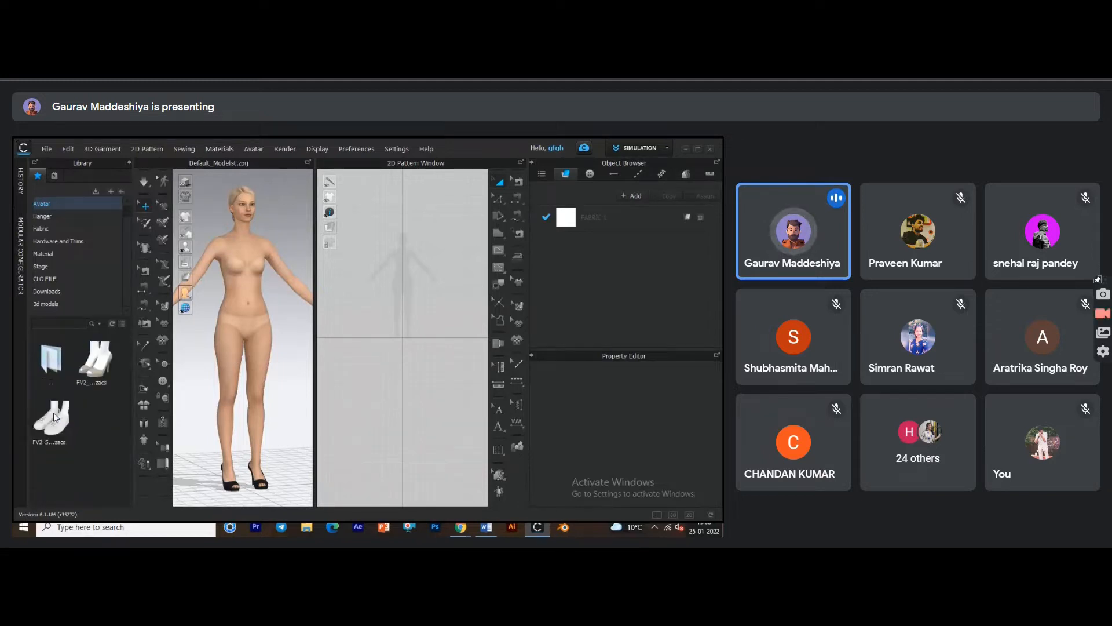
{"action": "left_click_drag", "start_coordinate": [95, 382], "coordinate": [232, 487]}
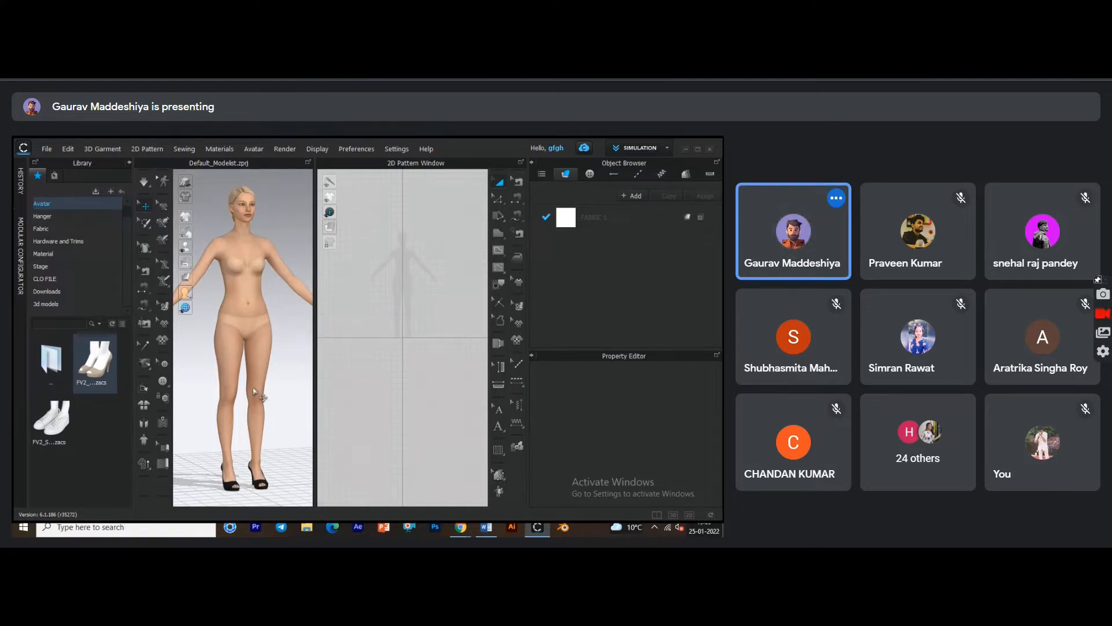
Replace the avatar's high heels with the white sneakers from the Shoes folder and inspect the feet up close.
{"action": "left_click_drag", "start_coordinate": [51, 418], "coordinate": [289, 438]}
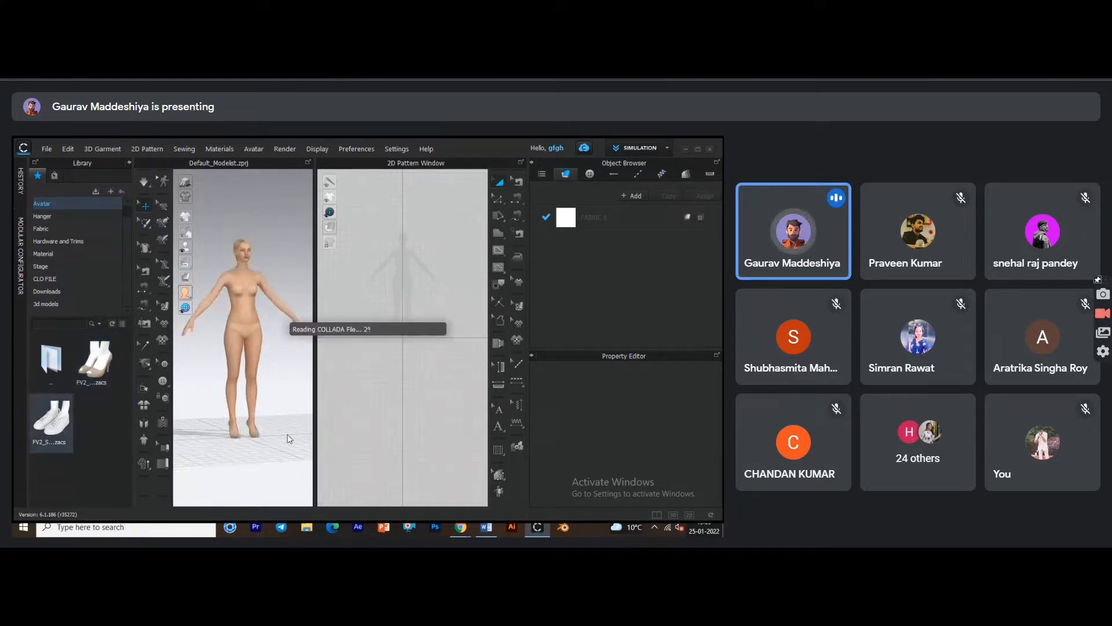
{"action": "middle_click_drag", "start_coordinate": [255, 400], "coordinate": [263, 338]}
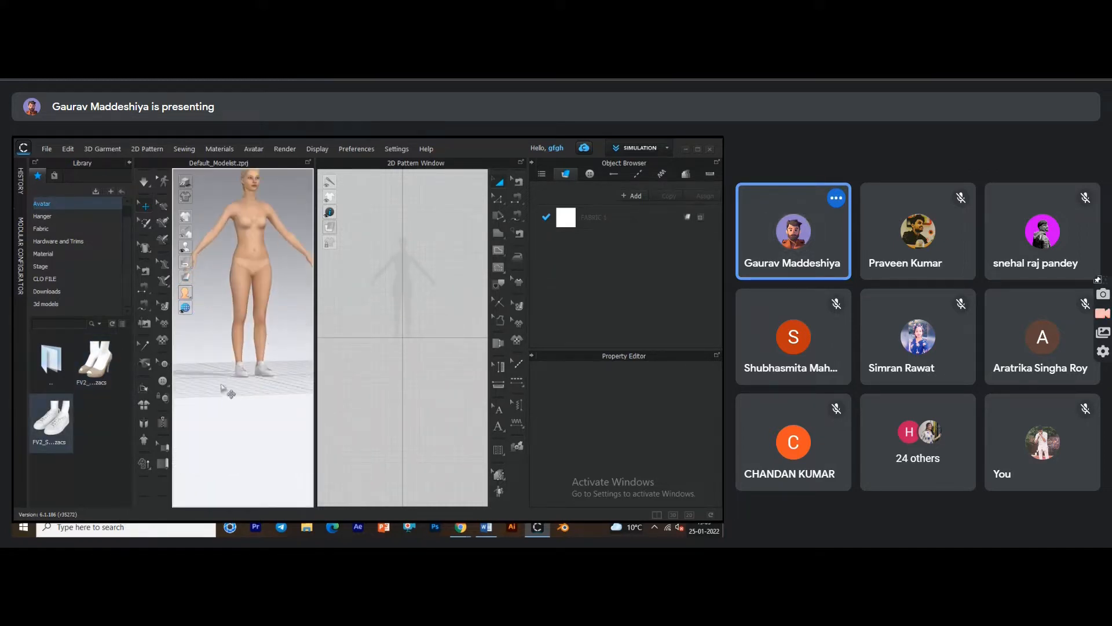
{"action": "right_click_drag", "start_coordinate": [218, 404], "coordinate": [268, 393]}
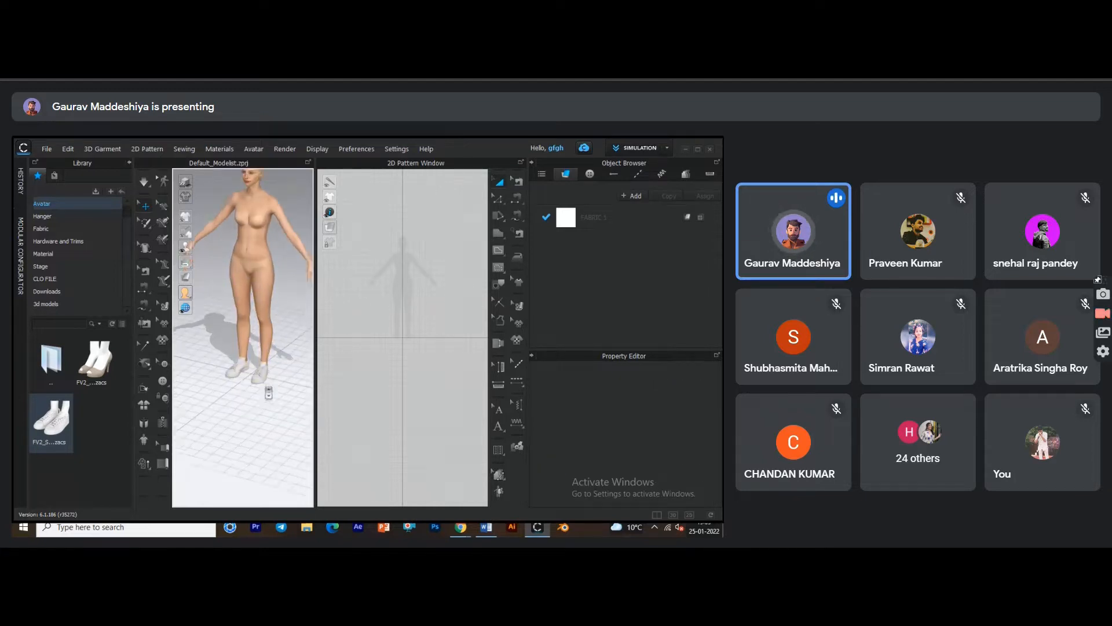
{"action": "scroll", "coordinate": [269, 393], "scroll_direction": "up", "scroll_amount": 5}
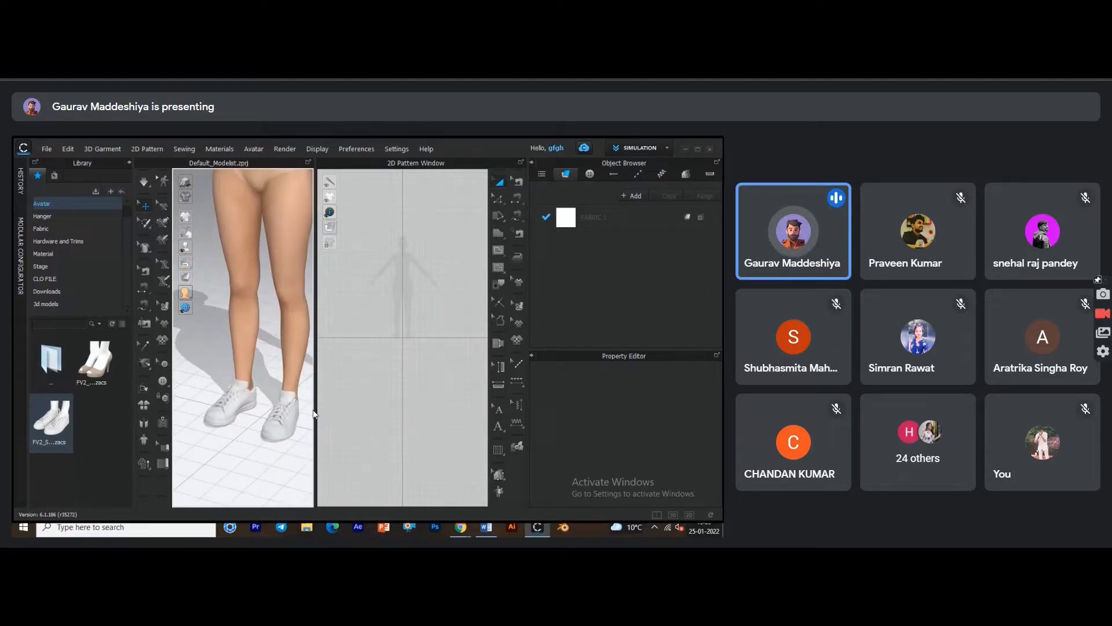
Leave the Shoes folder for the avatar's Size folder, and delete the blonde avatar from the 3D scene.
{"action": "double_click", "coordinate": [64, 353]}
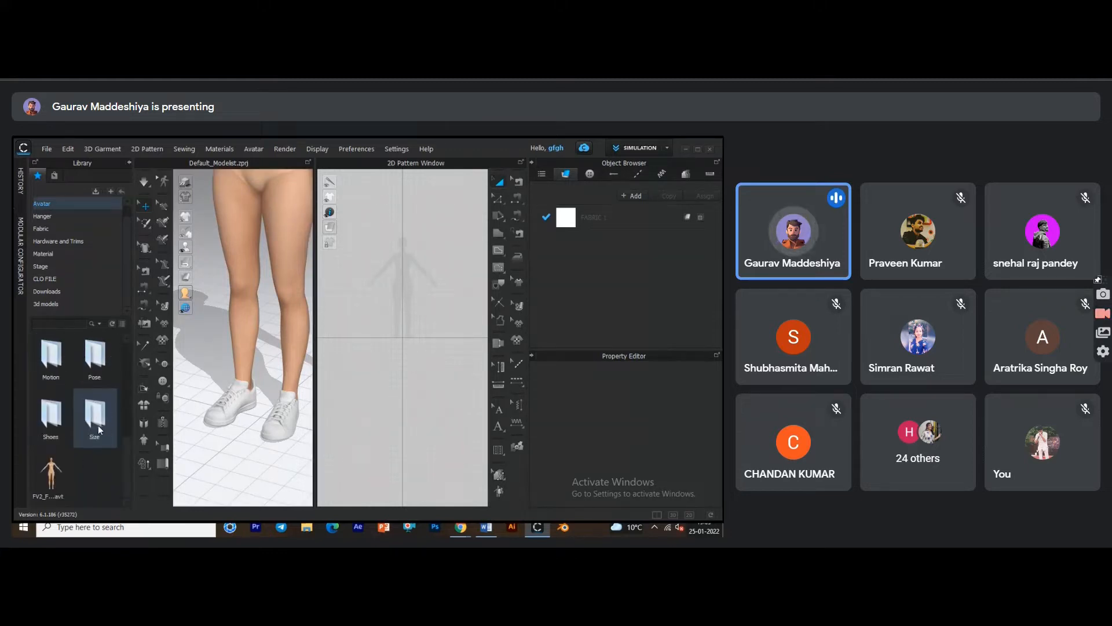
{"action": "double_click", "coordinate": [92, 419]}
{"action": "scroll", "coordinate": [256, 343], "scroll_direction": "down", "scroll_amount": 2}
{"action": "left_click", "coordinate": [273, 295]}
{"action": "key", "text": "Delete"}
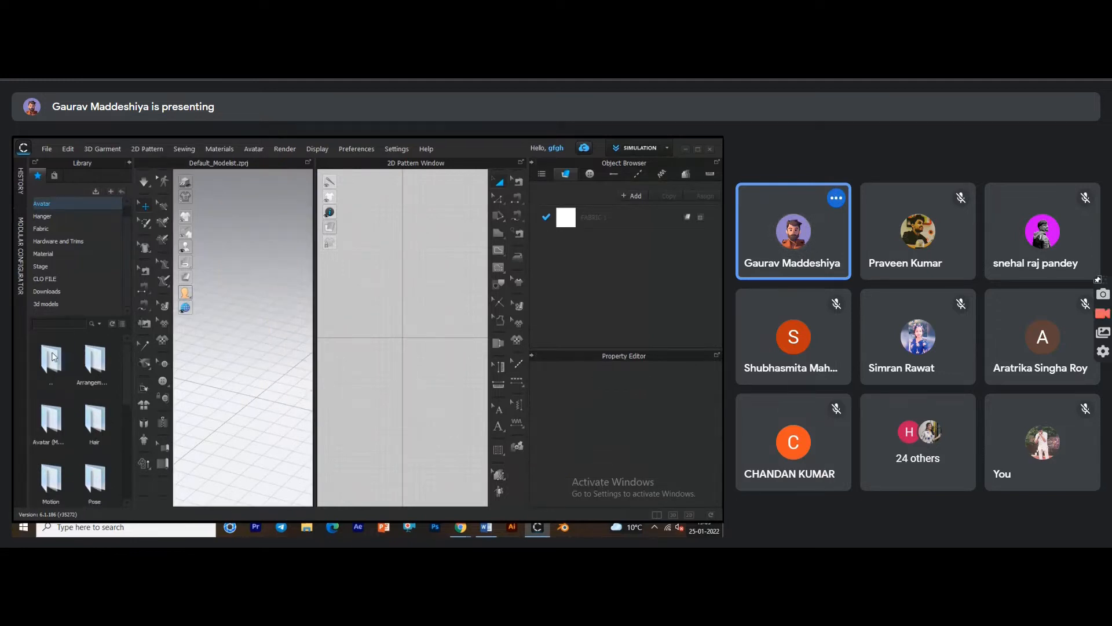
Load the dark-haired FV2_Feifei avatar from the Female_V2 folder and inspect its body from the front.
{"action": "double_click", "coordinate": [90, 363]}
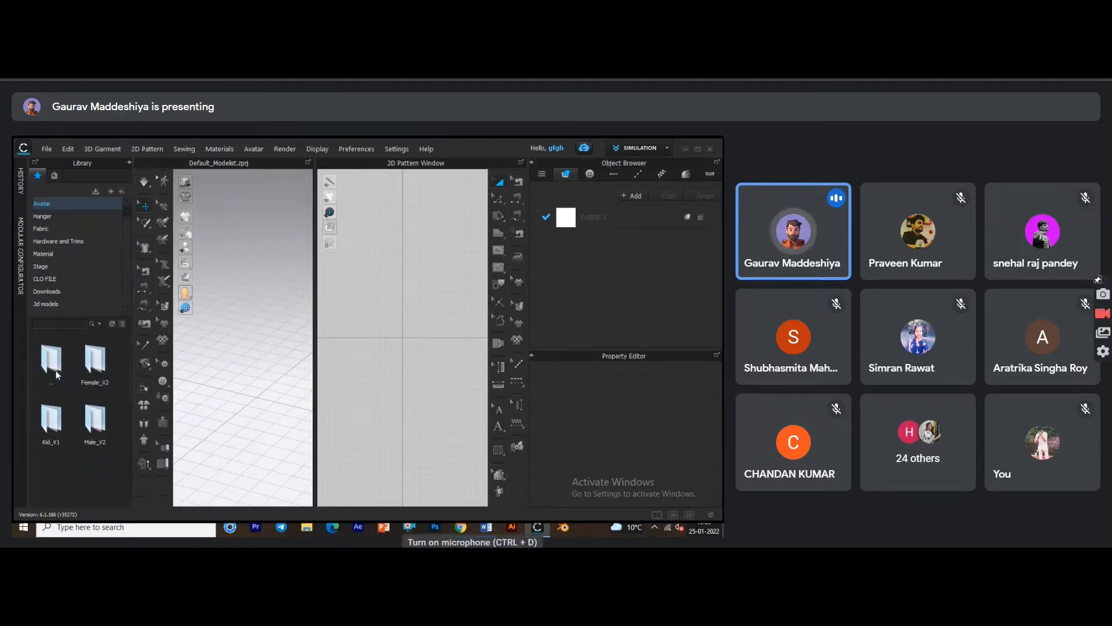
{"action": "key", "text": "ctrl+d"}
{"action": "double_click", "coordinate": [87, 370]}
{"action": "double_click", "coordinate": [52, 477]}
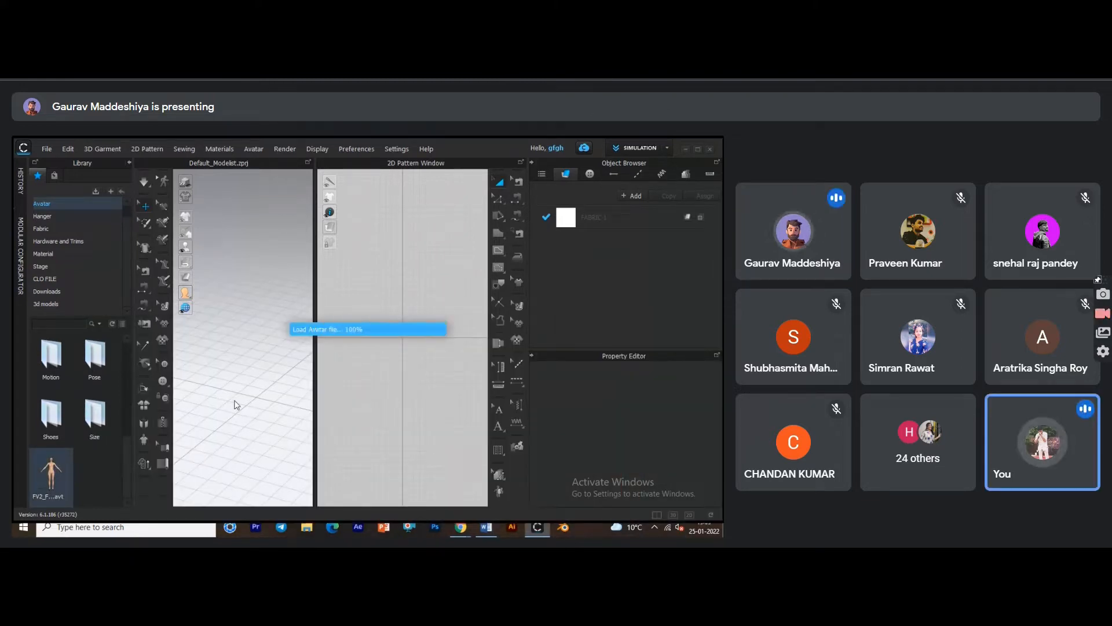
{"action": "right_click_drag", "start_coordinate": [269, 401], "coordinate": [296, 382]}
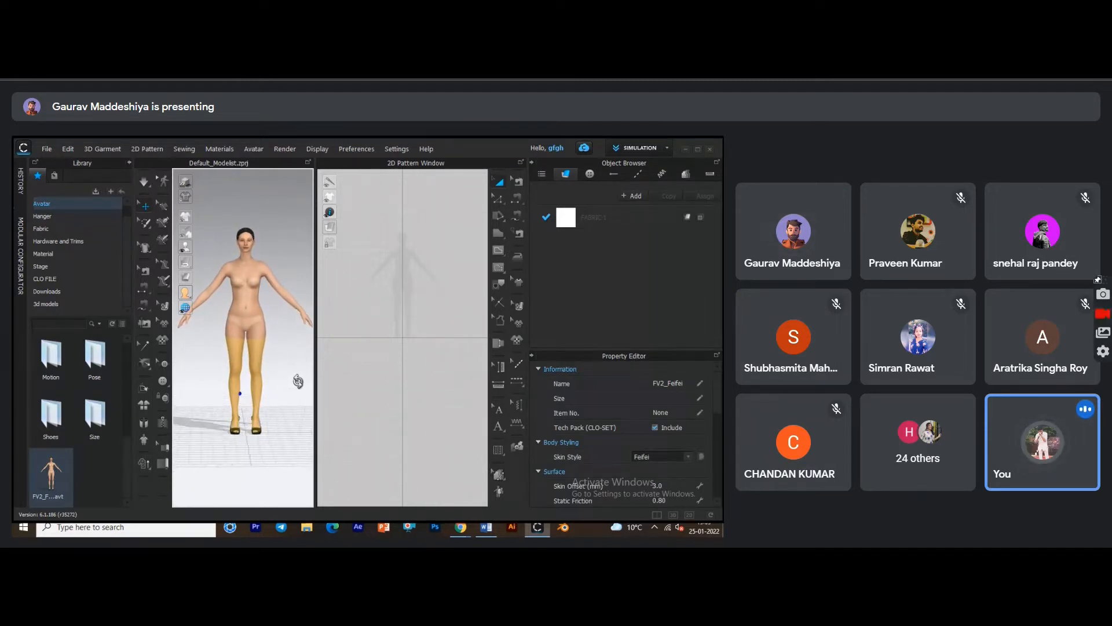
{"action": "scroll", "coordinate": [264, 315], "scroll_direction": "up", "scroll_amount": 3}
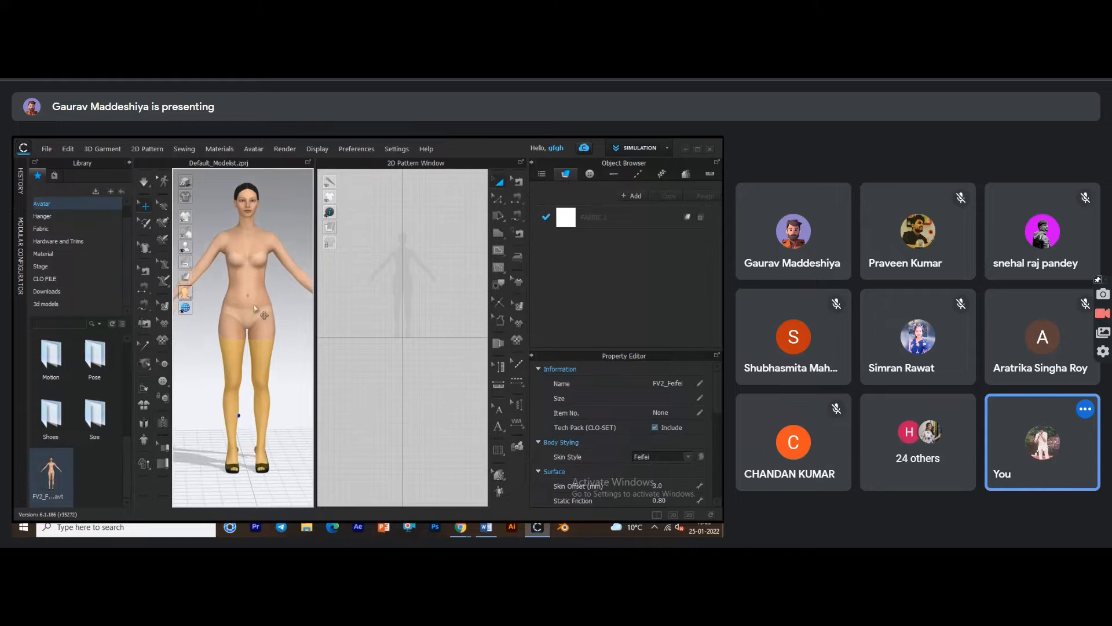
{"action": "scroll", "coordinate": [264, 315], "scroll_direction": "up", "scroll_amount": 6}
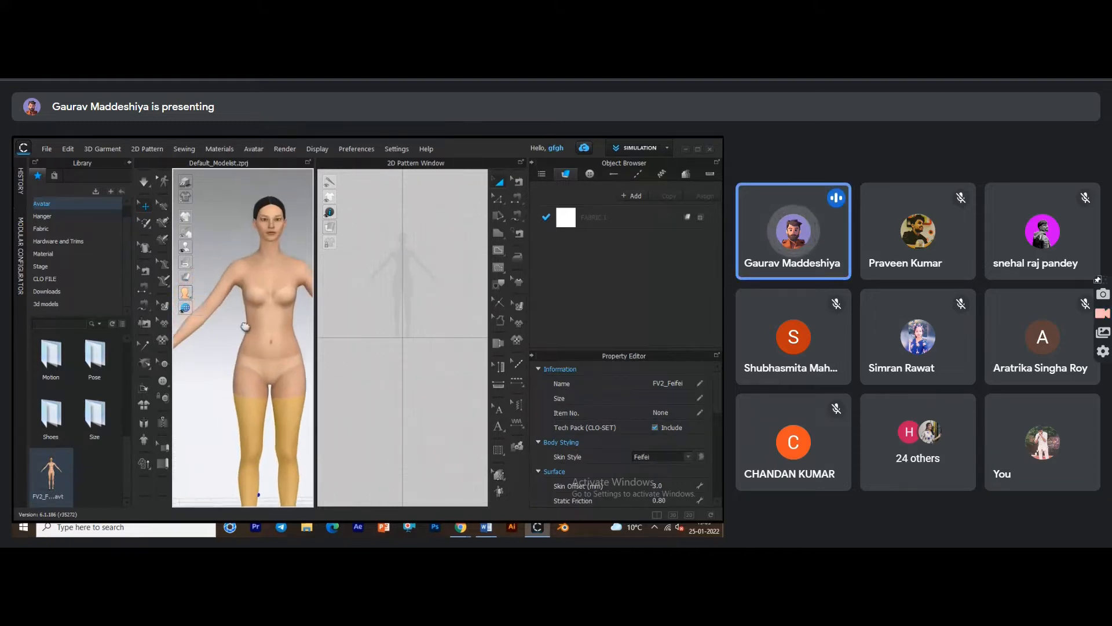
{"action": "middle_click_drag", "start_coordinate": [245, 327], "coordinate": [252, 329]}
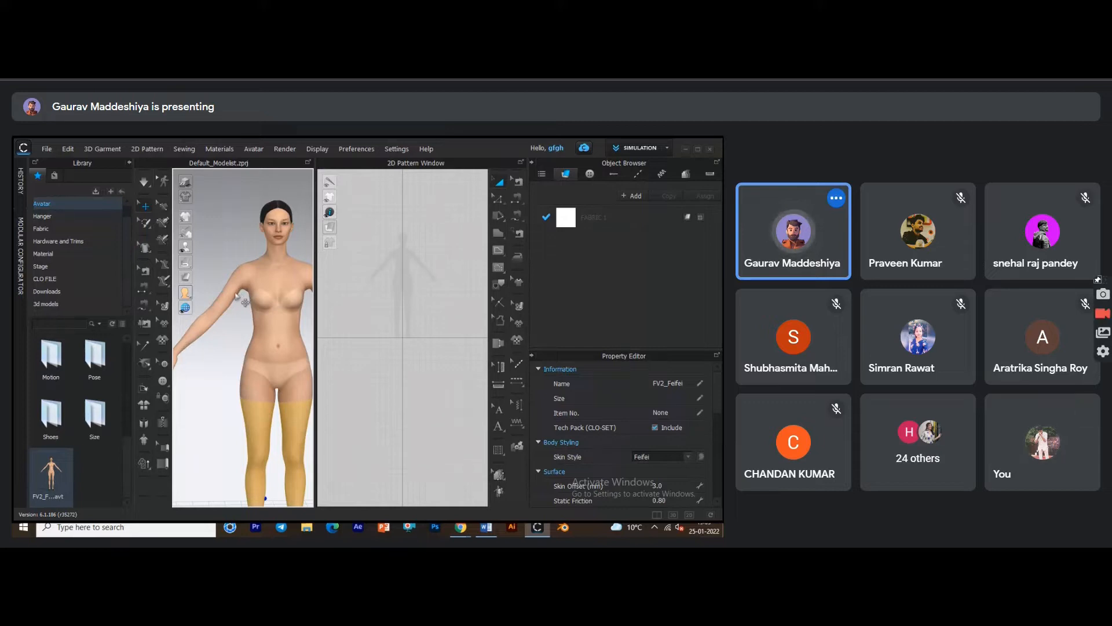
{"action": "scroll", "coordinate": [248, 296], "scroll_direction": "up", "scroll_amount": 2}
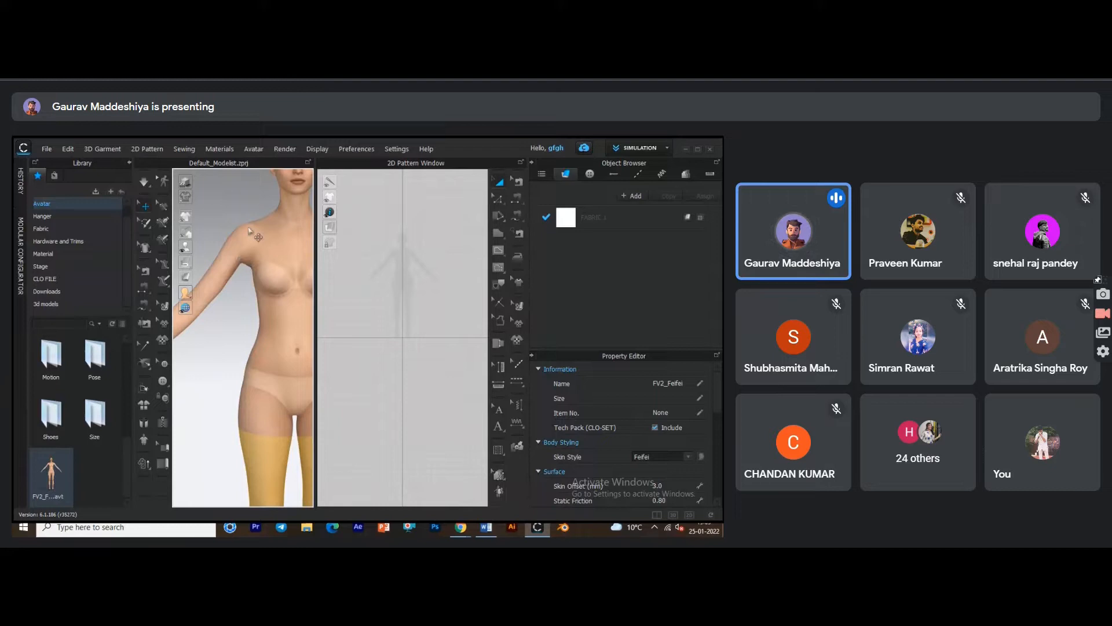
{"action": "scroll", "coordinate": [229, 326], "scroll_direction": "down", "scroll_amount": 3}
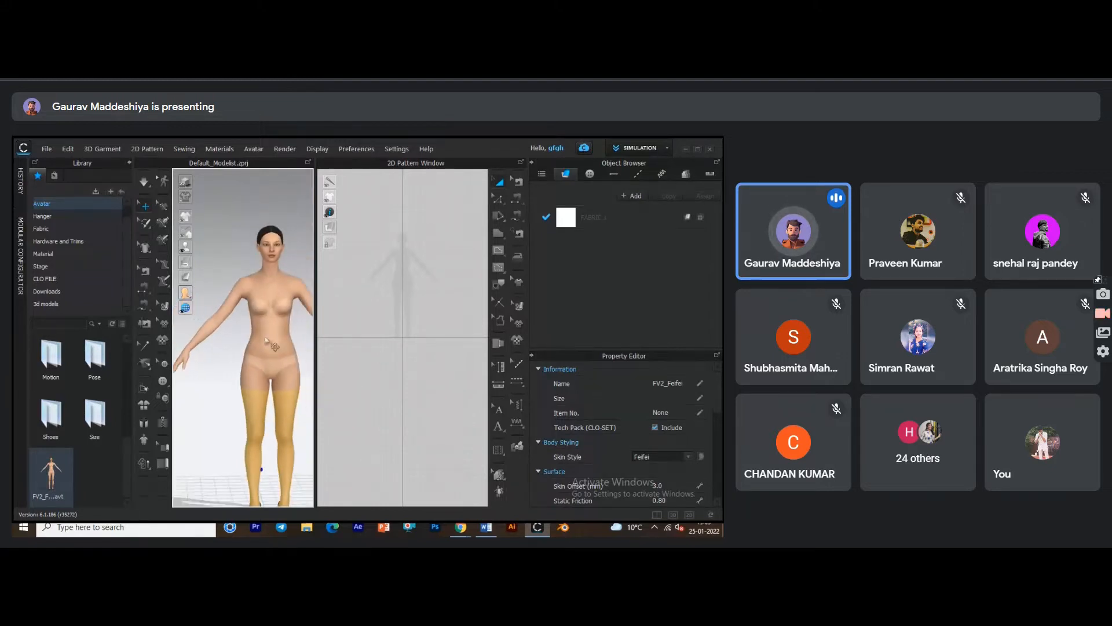
{"action": "middle_click_drag", "start_coordinate": [285, 342], "coordinate": [247, 355]}
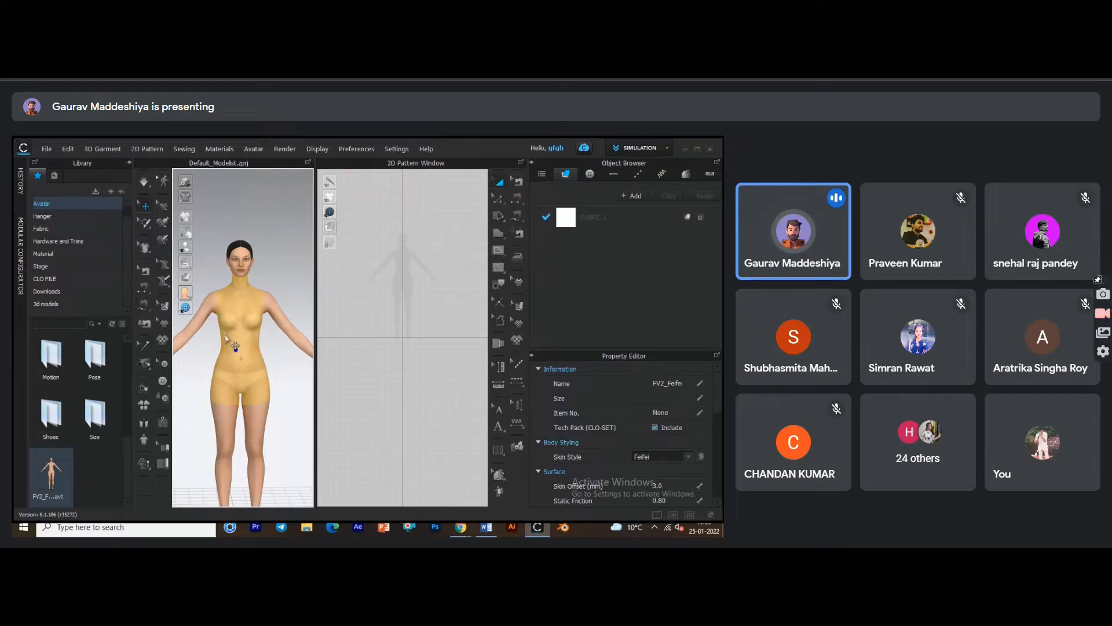
Load the .mtn file from the Motion folder onto the avatar, with start positioning and a 24 FPS transition animation.
{"action": "double_click", "coordinate": [95, 355]}
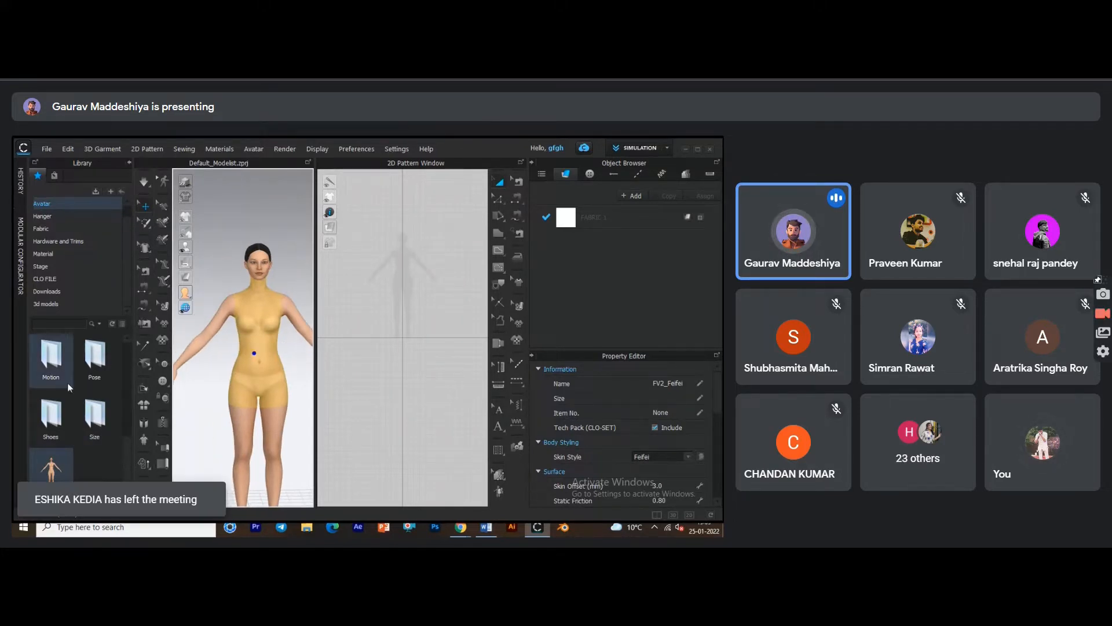
{"action": "double_click", "coordinate": [62, 364]}
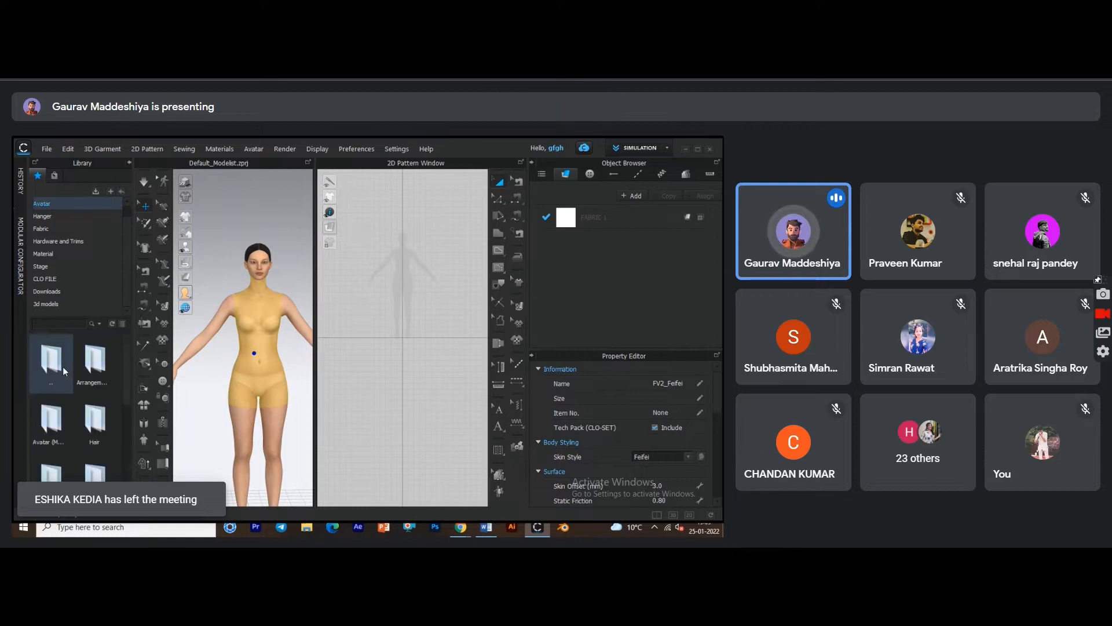
{"action": "double_click", "coordinate": [51, 362]}
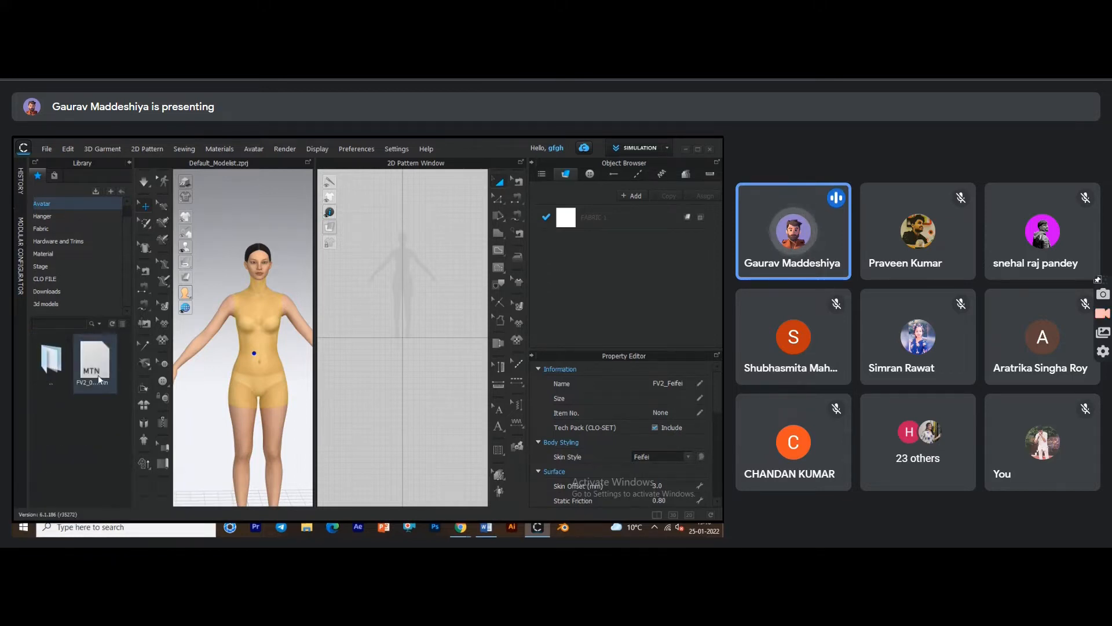
{"action": "left_click_drag", "start_coordinate": [248, 354], "coordinate": [249, 356]}
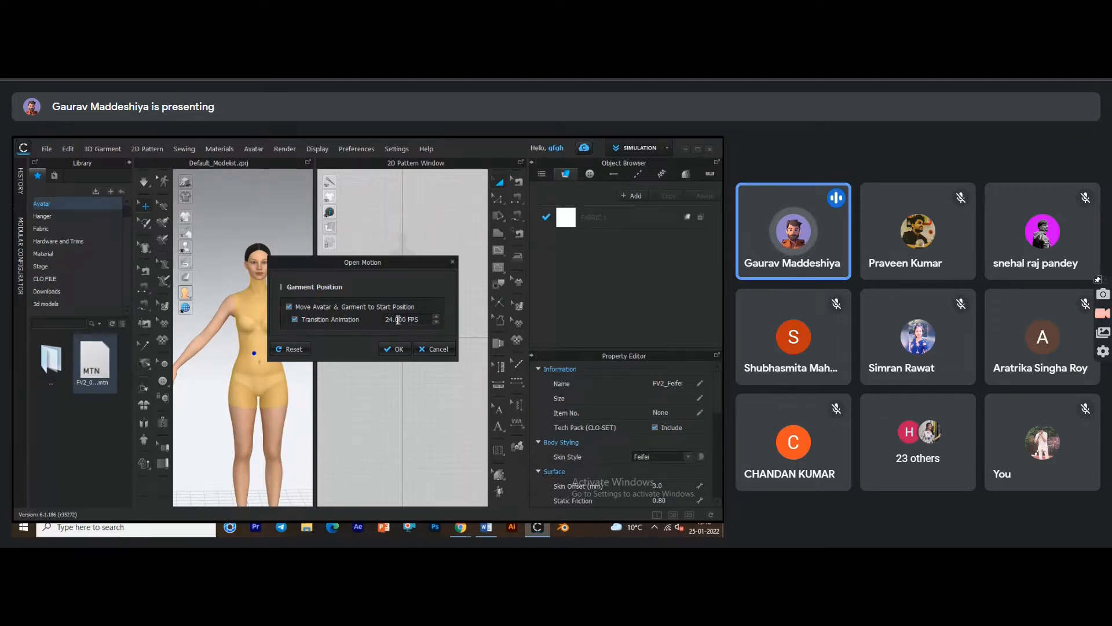
{"action": "mouse_move", "coordinate": [395, 320]}
{"action": "left_mouse_down"}
{"action": "mouse_move", "coordinate": [385, 319]}
{"action": "mouse_move", "coordinate": [417, 320]}
{"action": "mouse_move", "coordinate": [394, 319]}
{"action": "left_mouse_up"}
{"action": "left_click", "coordinate": [397, 348]}
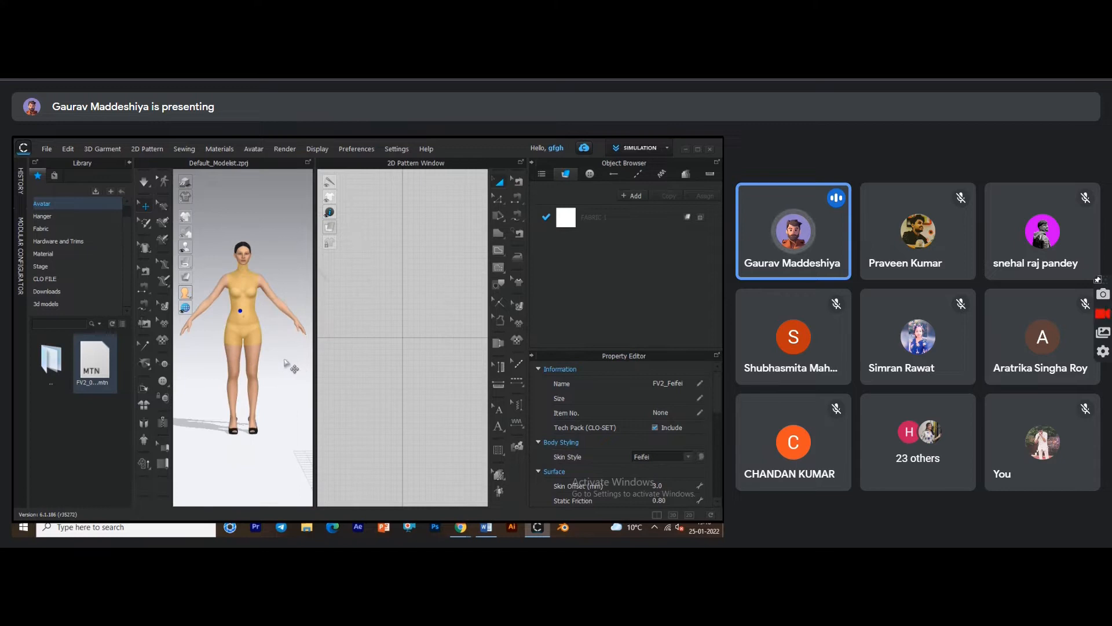
Deselect the avatar, turn it to a three-quarter view and switch from Simulation to Animation mode.
{"action": "left_click", "coordinate": [210, 353]}
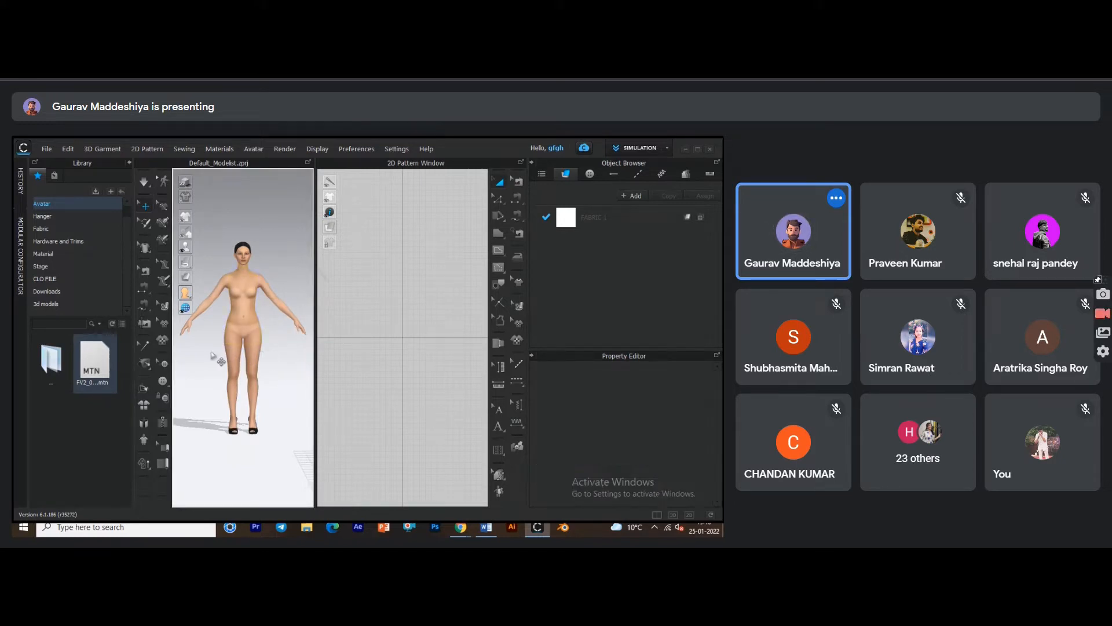
{"action": "right_click_drag", "start_coordinate": [212, 342], "coordinate": [278, 310]}
{"action": "left_click", "coordinate": [658, 147]}
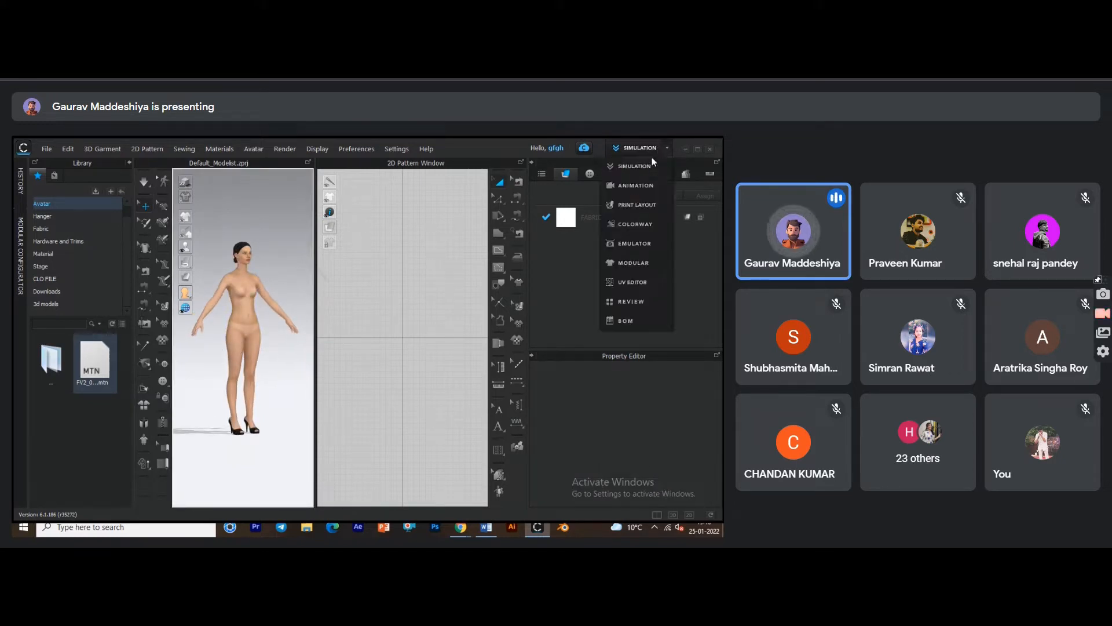
{"action": "left_click", "coordinate": [646, 182]}
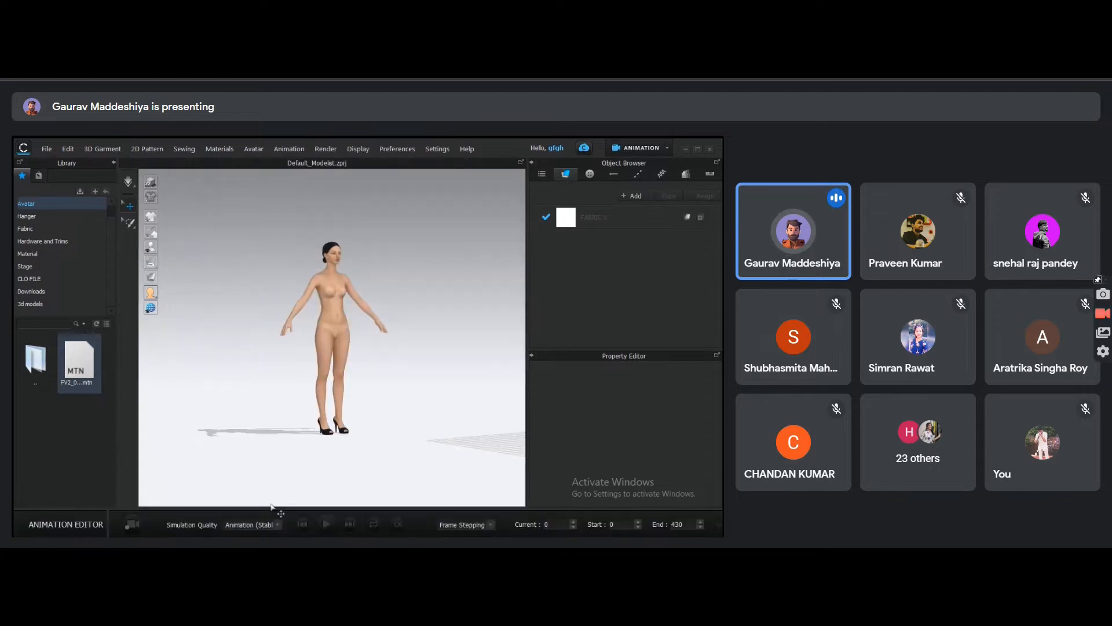
Play the avatar's walking motion through to frame 430, following the figure from a wider view.
{"action": "left_click", "coordinate": [328, 523]}
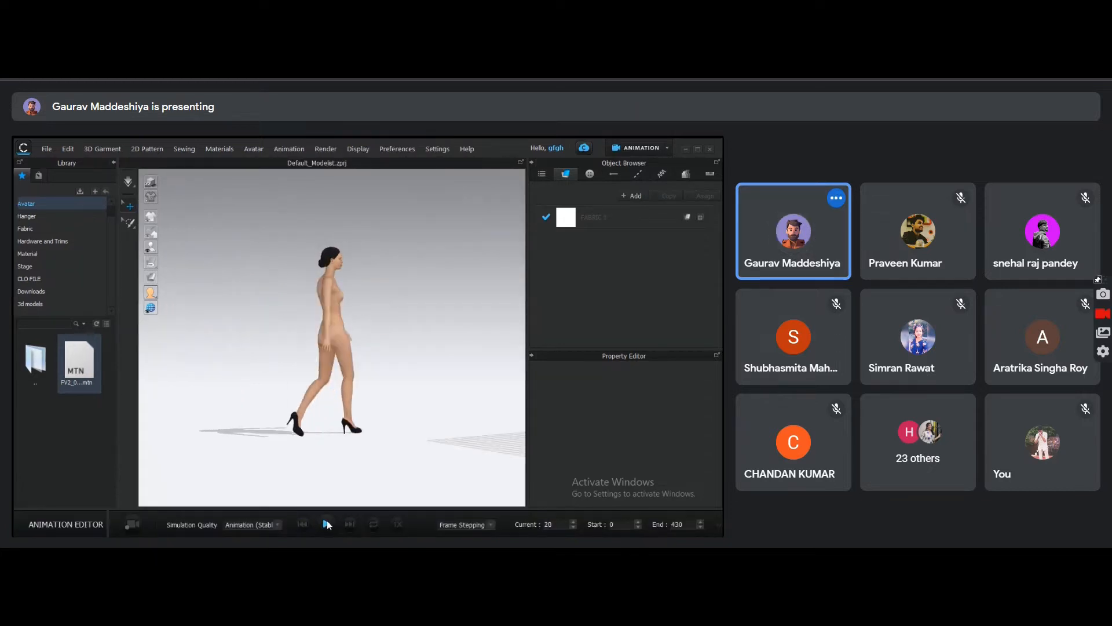
{"action": "scroll", "coordinate": [422, 406], "scroll_direction": "down", "scroll_amount": 3}
{"action": "scroll", "coordinate": [424, 408], "scroll_direction": "down", "scroll_amount": 2}
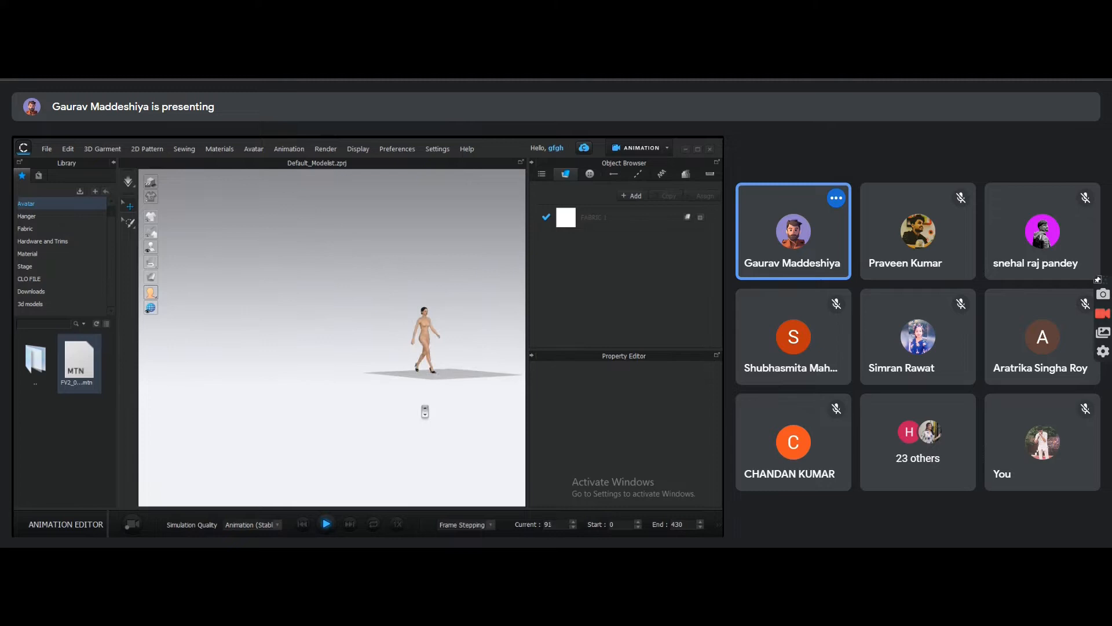
{"action": "middle_click_drag", "start_coordinate": [402, 409], "coordinate": [355, 409]}
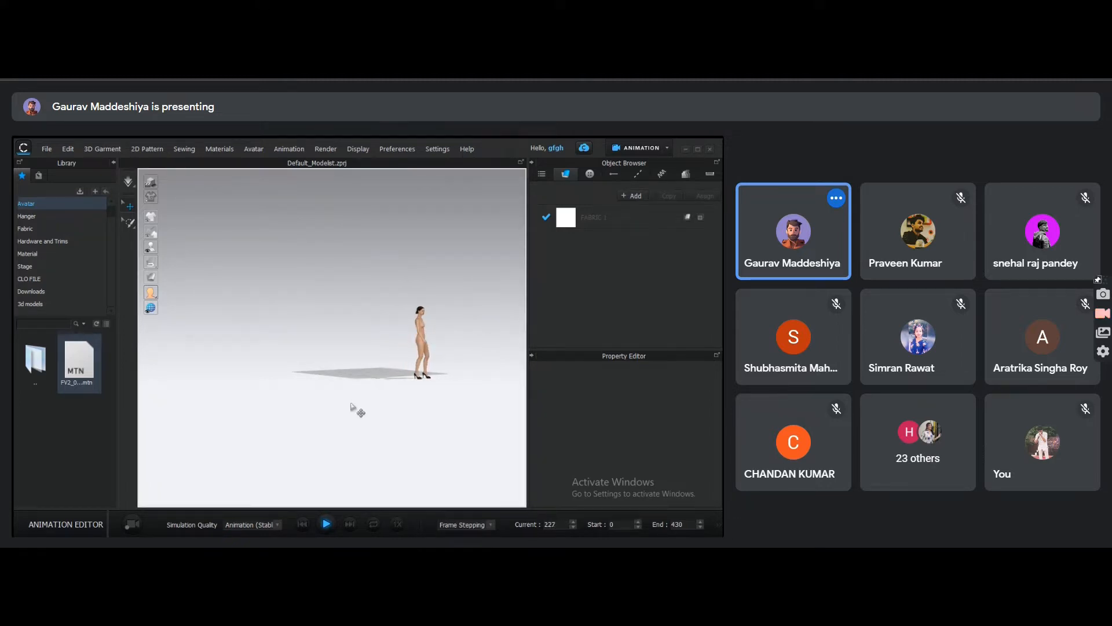
{"action": "right_click_drag", "start_coordinate": [404, 387], "coordinate": [354, 384]}
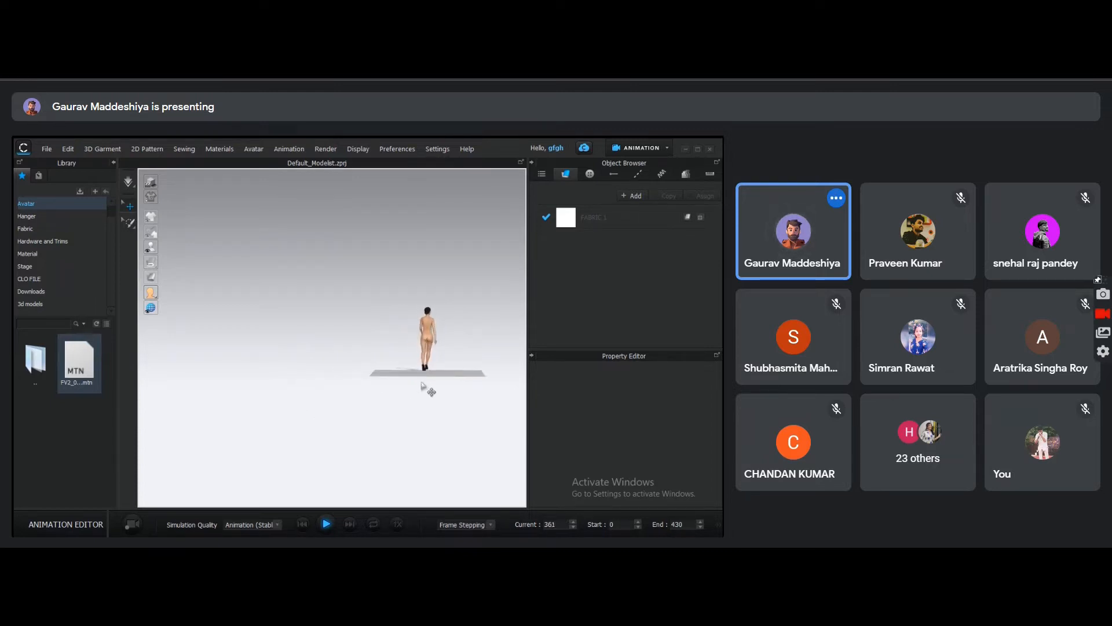
{"action": "middle_click_drag", "start_coordinate": [423, 387], "coordinate": [398, 385]}
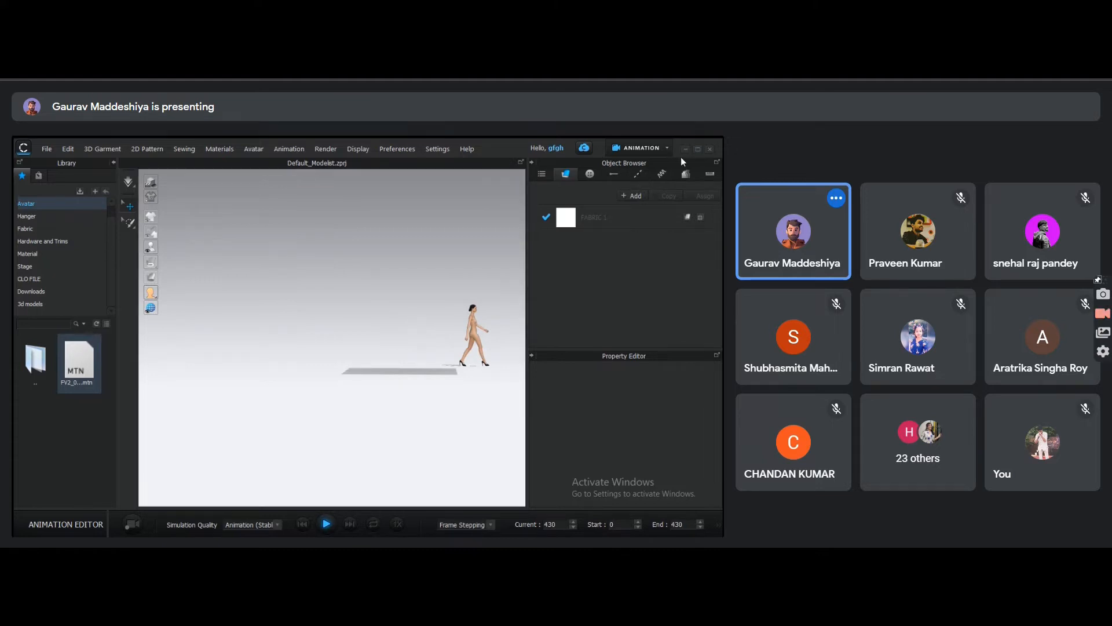
Switch back to Simulation mode and delete the animated avatar from the 3D scene.
{"action": "left_click", "coordinate": [652, 151]}
{"action": "left_click", "coordinate": [637, 169]}
{"action": "scroll", "coordinate": [273, 382], "scroll_direction": "down", "scroll_amount": 2}
{"action": "middle_click_drag", "start_coordinate": [256, 367], "coordinate": [184, 365]}
{"action": "scroll", "coordinate": [294, 394], "scroll_direction": "down", "scroll_amount": 1}
{"action": "right_click_drag", "start_coordinate": [294, 393], "coordinate": [328, 376]}
{"action": "left_click", "coordinate": [297, 376]}
{"action": "key", "text": "Delete"}
Return to the Female_V2 folder and load the FV2_Feifei avatar into the empty scene again.
{"action": "double_click", "coordinate": [58, 356]}
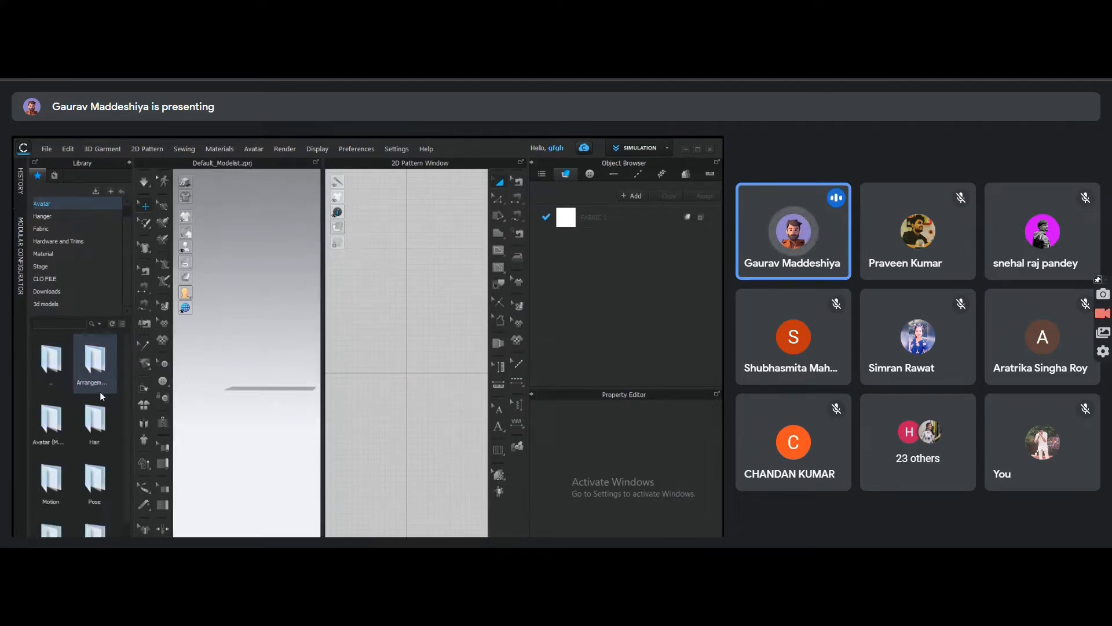
{"action": "scroll", "coordinate": [96, 440], "scroll_direction": "down", "scroll_amount": 1}
{"action": "double_click", "coordinate": [58, 527]}
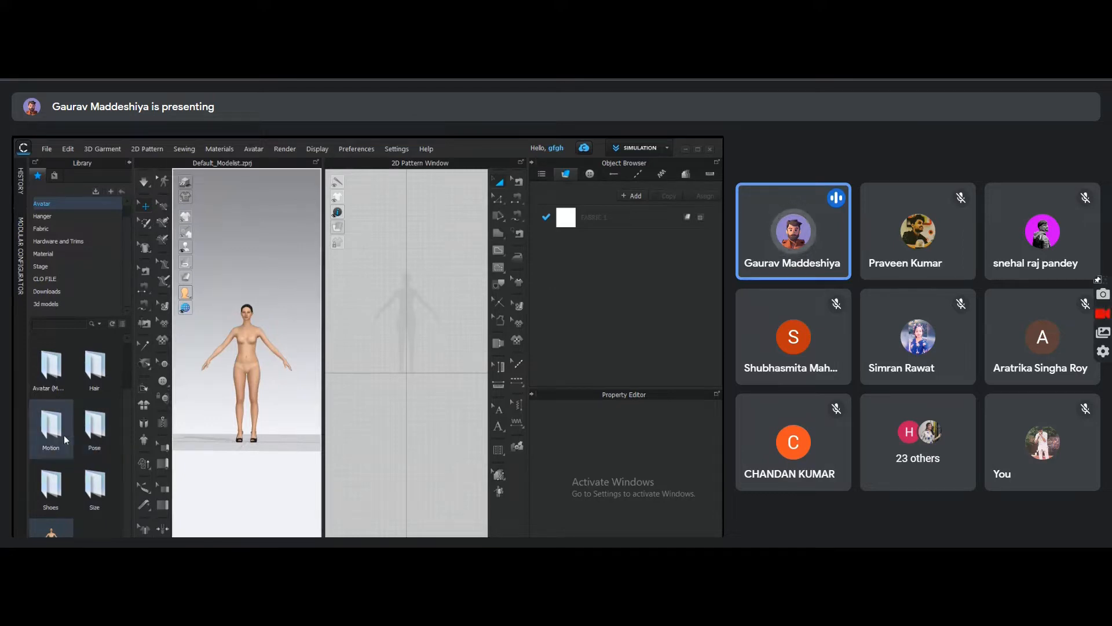
Apply an .avs size file from one of the US_ASTM folders in the Size folder to the avatar.
{"action": "double_click", "coordinate": [95, 486]}
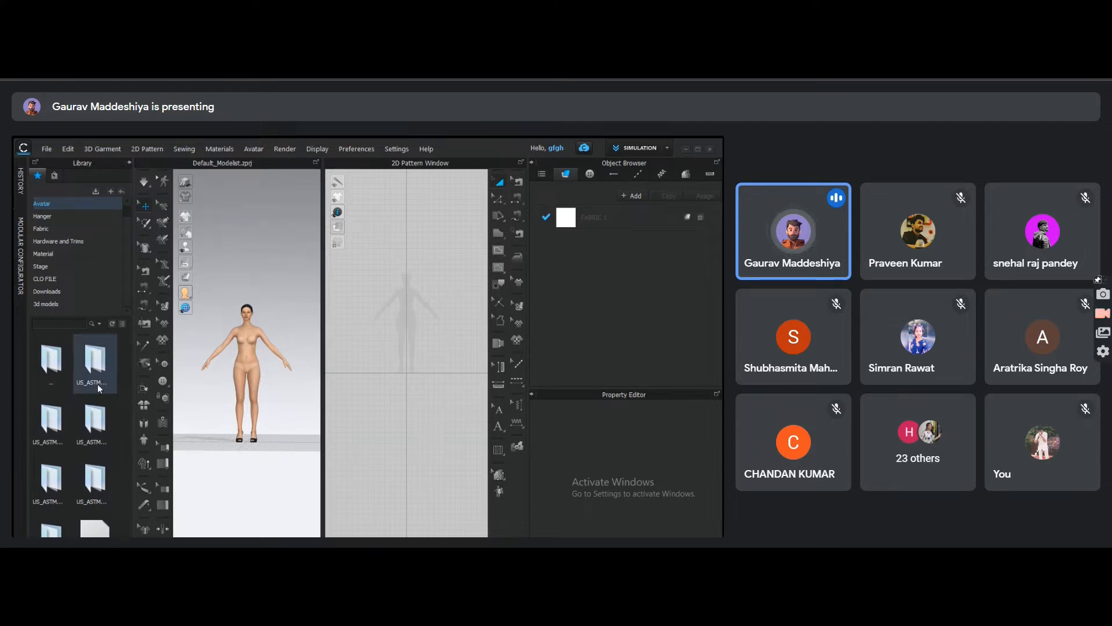
{"action": "scroll", "coordinate": [243, 376], "scroll_direction": "up", "scroll_amount": 2}
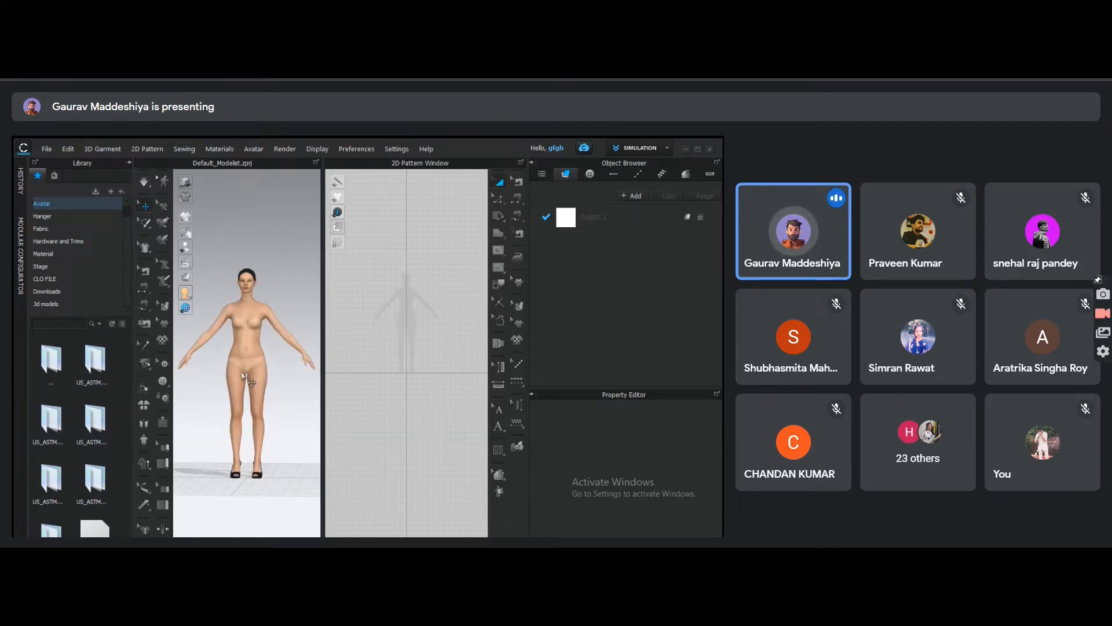
{"action": "mouse_move", "coordinate": [277, 374]}
{"action": "right_mouse_down"}
{"action": "mouse_move", "coordinate": [282, 365]}
{"action": "mouse_move", "coordinate": [272, 374]}
{"action": "right_mouse_up"}
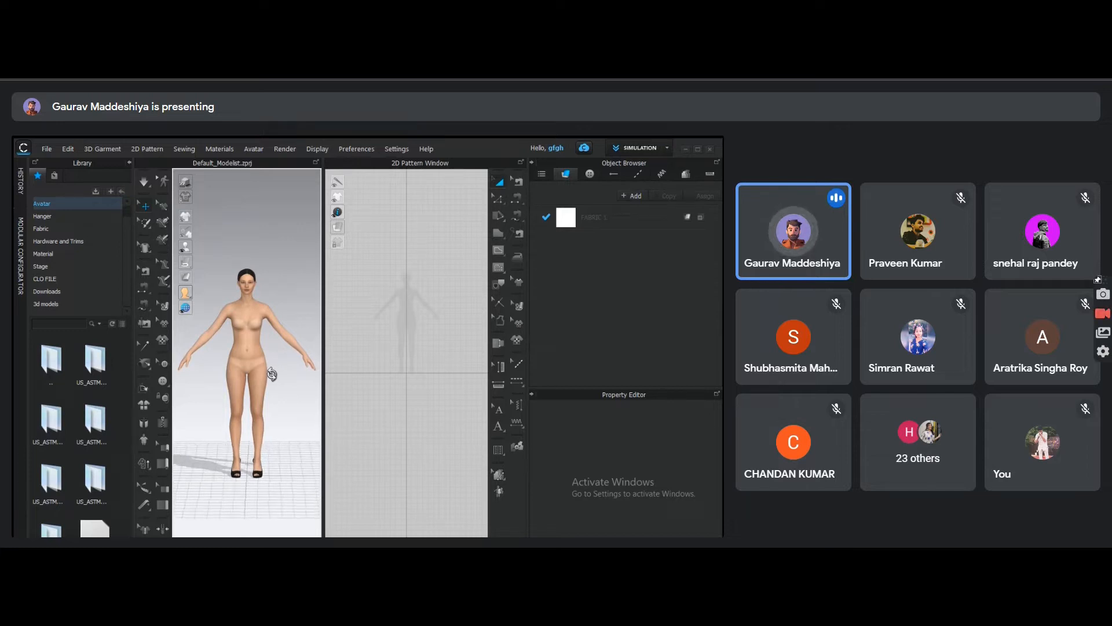
{"action": "double_click", "coordinate": [95, 419]}
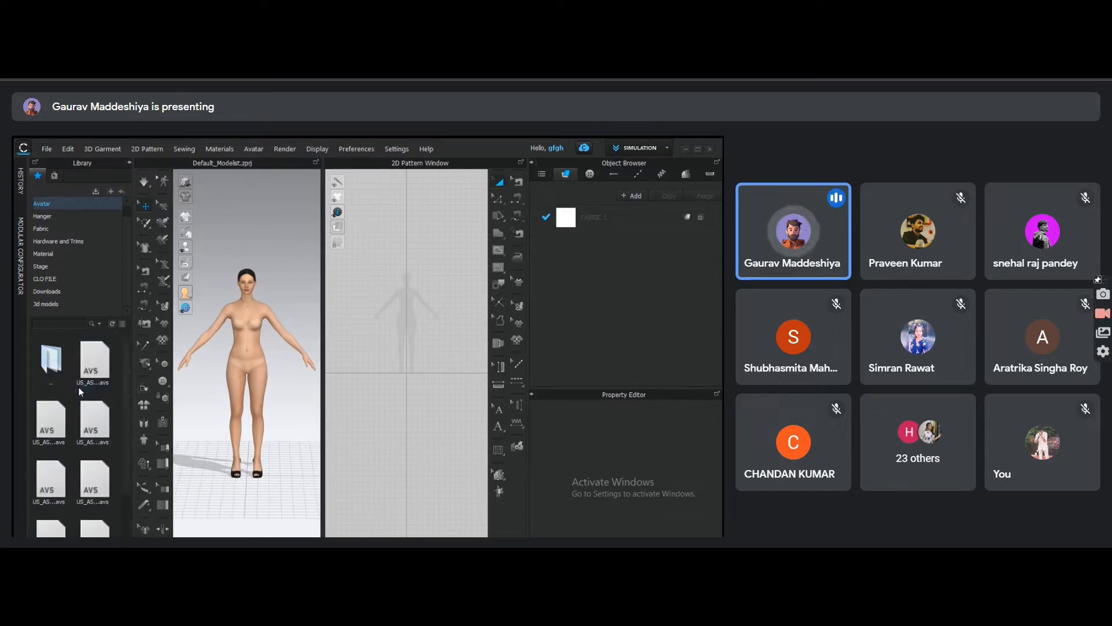
{"action": "left_click_drag", "start_coordinate": [84, 443], "coordinate": [249, 383]}
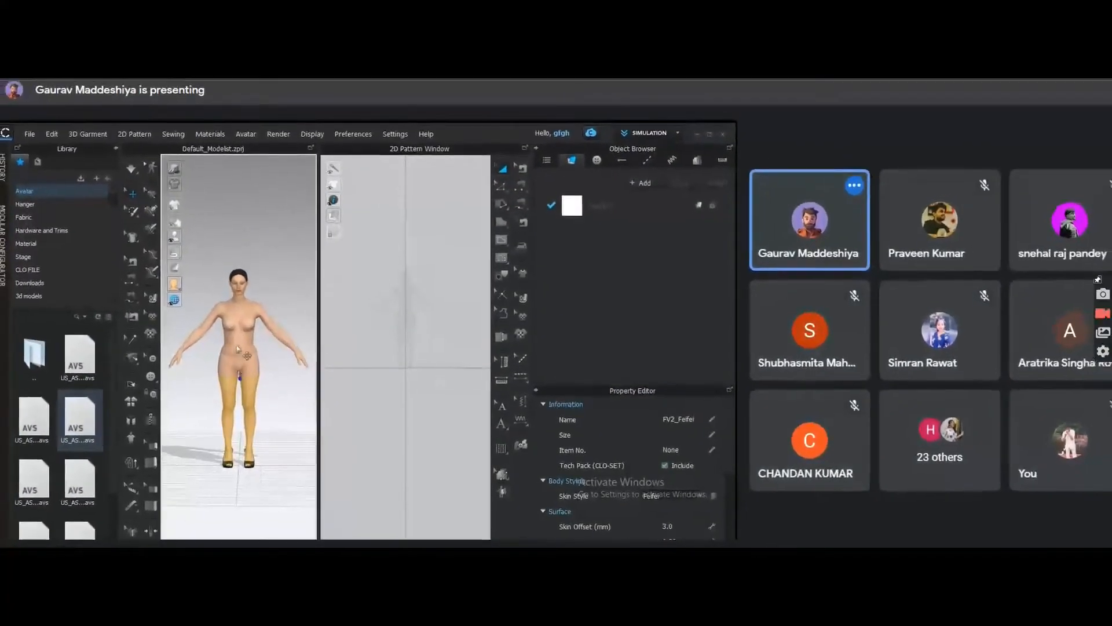
Apply a series of .avs size files from two US_ASTM folders to the FV2_Feifei avatar, one after another.
{"action": "left_click_drag", "start_coordinate": [95, 486], "coordinate": [235, 361]}
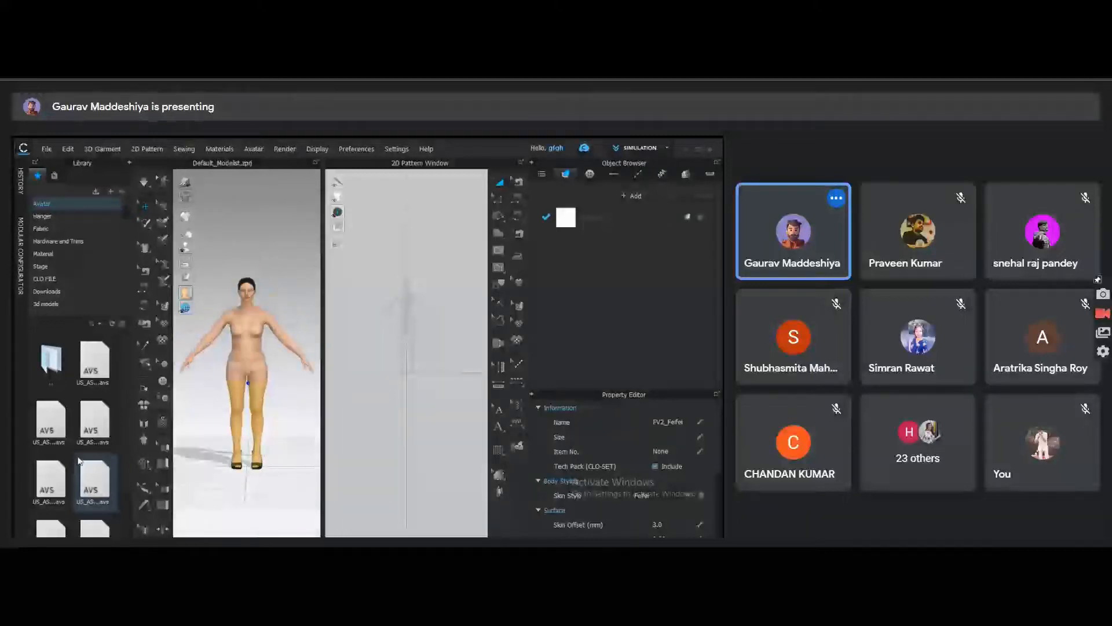
{"action": "double_click", "coordinate": [55, 370]}
{"action": "double_click", "coordinate": [53, 446]}
{"action": "mouse_move", "coordinate": [94, 418]}
{"action": "left_mouse_down"}
{"action": "mouse_move", "coordinate": [243, 366]}
{"action": "mouse_move", "coordinate": [246, 354]}
{"action": "left_mouse_up"}
{"action": "left_click", "coordinate": [89, 493]}
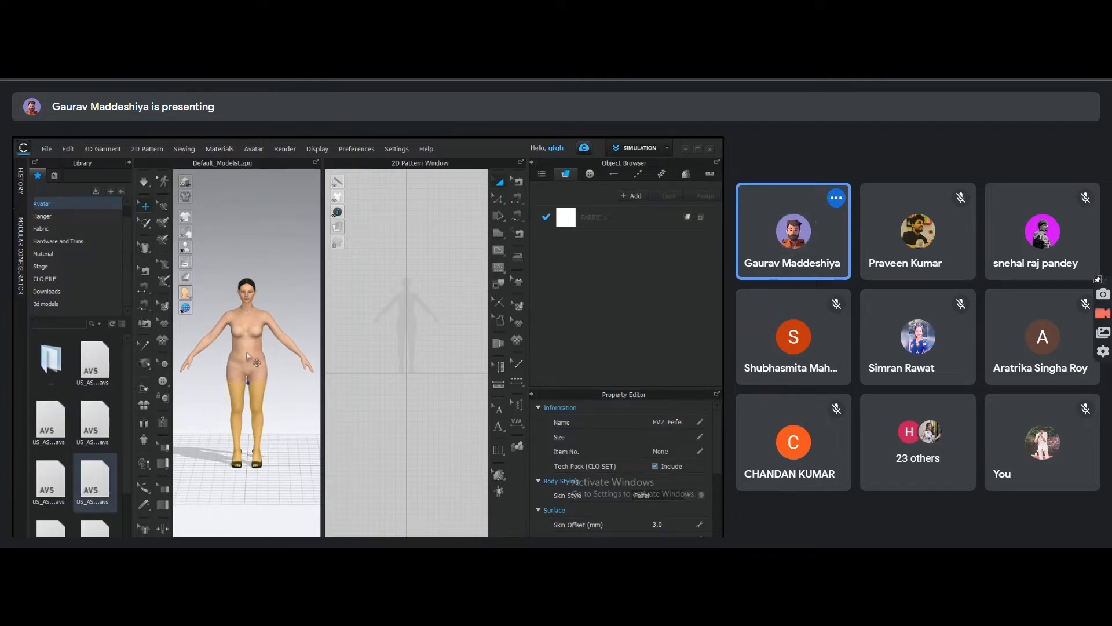
{"action": "left_click_drag", "start_coordinate": [52, 485], "coordinate": [250, 352]}
{"action": "mouse_move", "coordinate": [90, 490]}
{"action": "left_mouse_down"}
{"action": "mouse_move", "coordinate": [139, 471]}
{"action": "mouse_move", "coordinate": [241, 384]}
{"action": "left_mouse_up"}
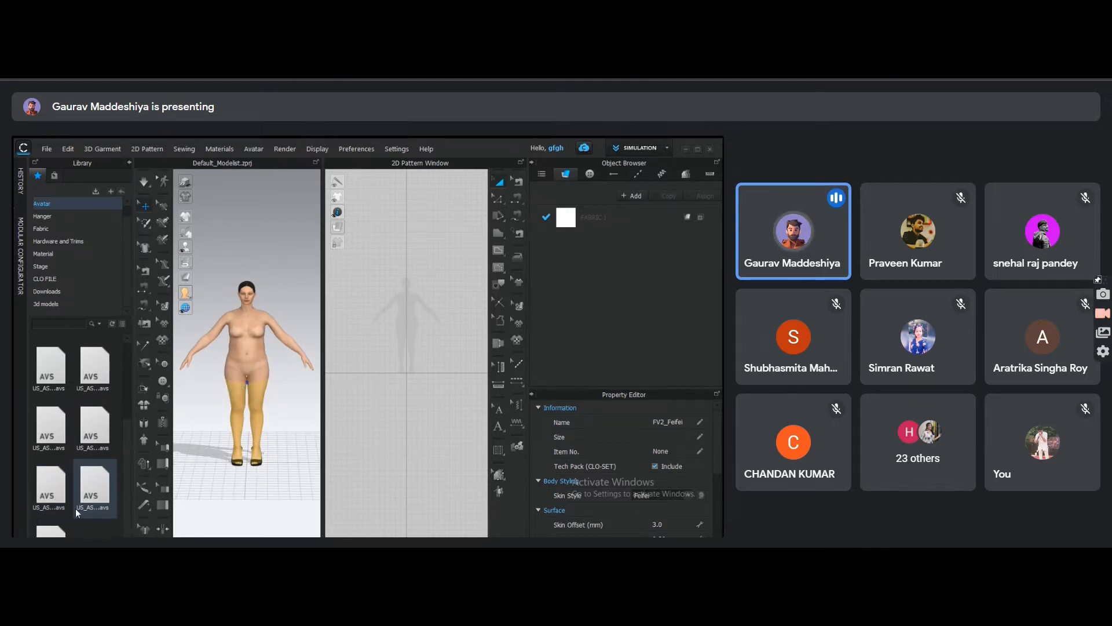
{"action": "left_click", "coordinate": [42, 533]}
{"action": "left_click_drag", "start_coordinate": [41, 534], "coordinate": [252, 366]}
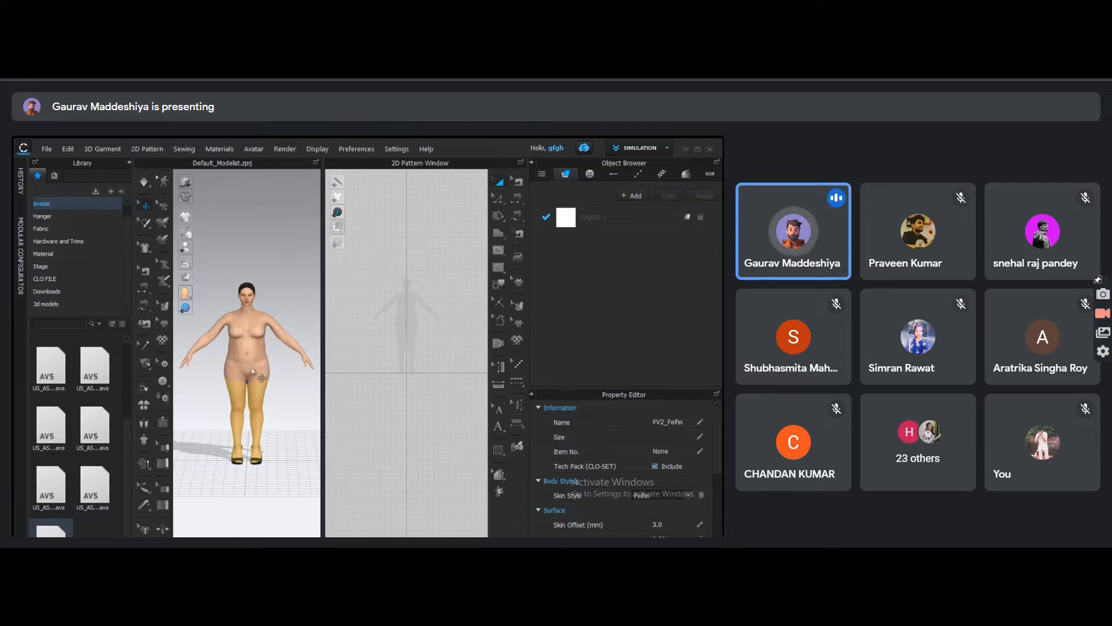
Return to the Size folder, open another US_ASTM folder and try its .avs size files on the avatar.
{"action": "left_click", "coordinate": [48, 379]}
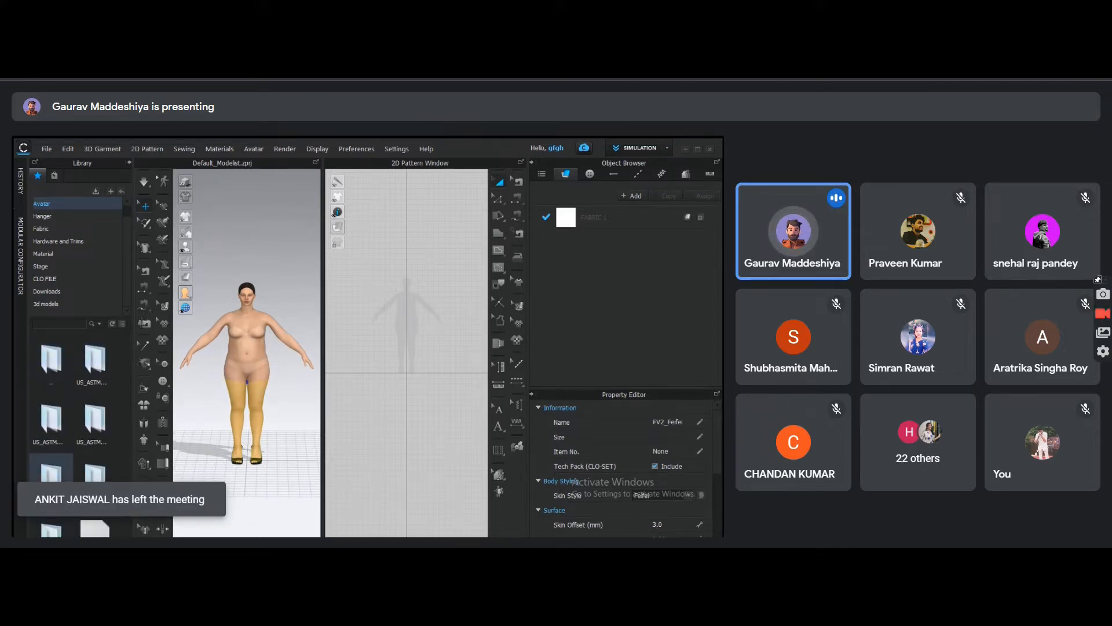
{"action": "left_click_drag", "start_coordinate": [228, 389], "coordinate": [263, 353]}
{"action": "left_click_drag", "start_coordinate": [51, 473], "coordinate": [238, 365]}
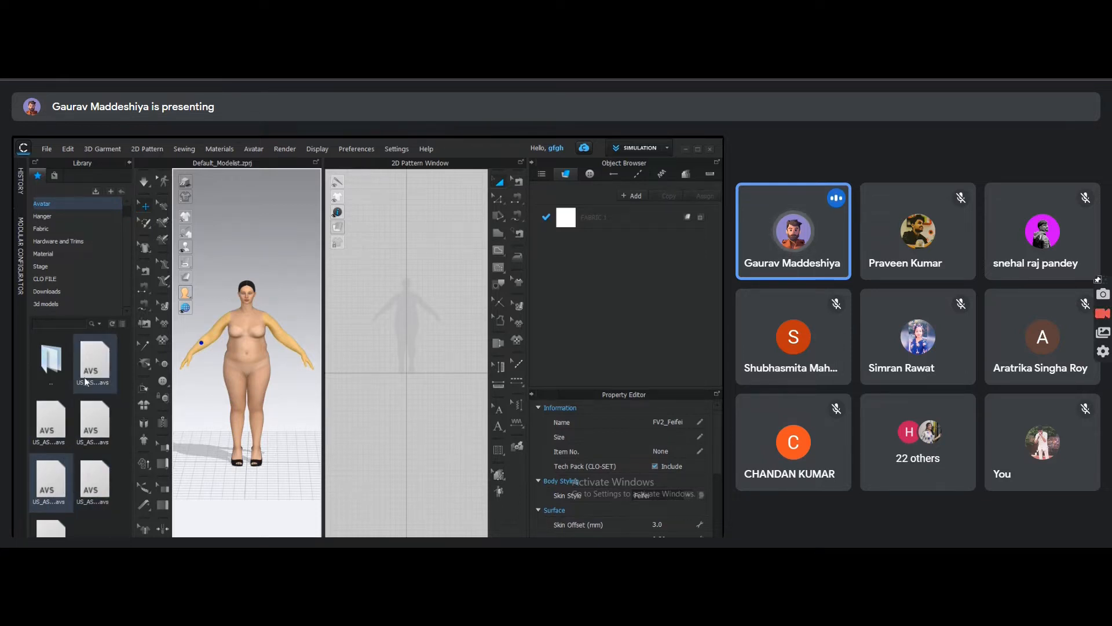
{"action": "left_click_drag", "start_coordinate": [101, 374], "coordinate": [221, 358]}
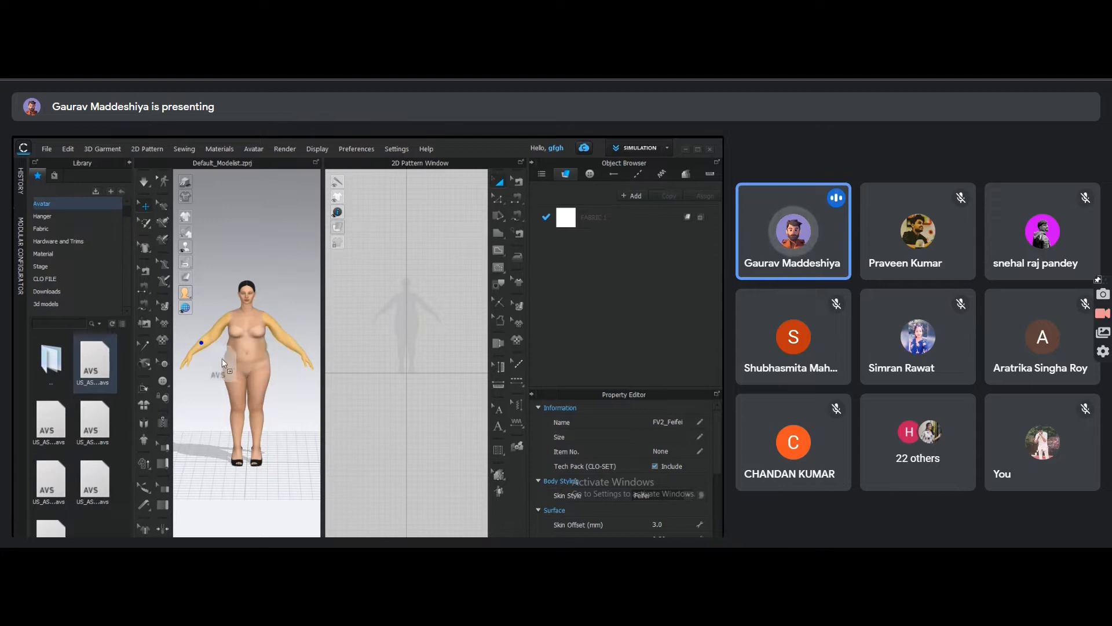
Apply the .avs file stored directly in the Size folder, followed by one from a further US_ASTM folder.
{"action": "double_click", "coordinate": [46, 360]}
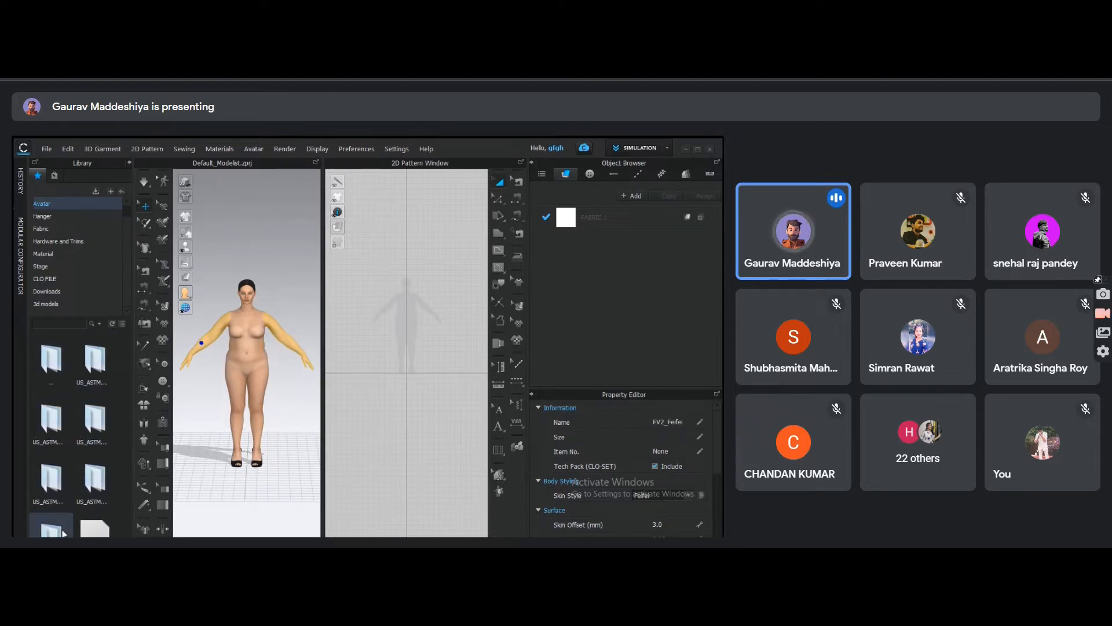
{"action": "left_click_drag", "start_coordinate": [102, 526], "coordinate": [265, 358]}
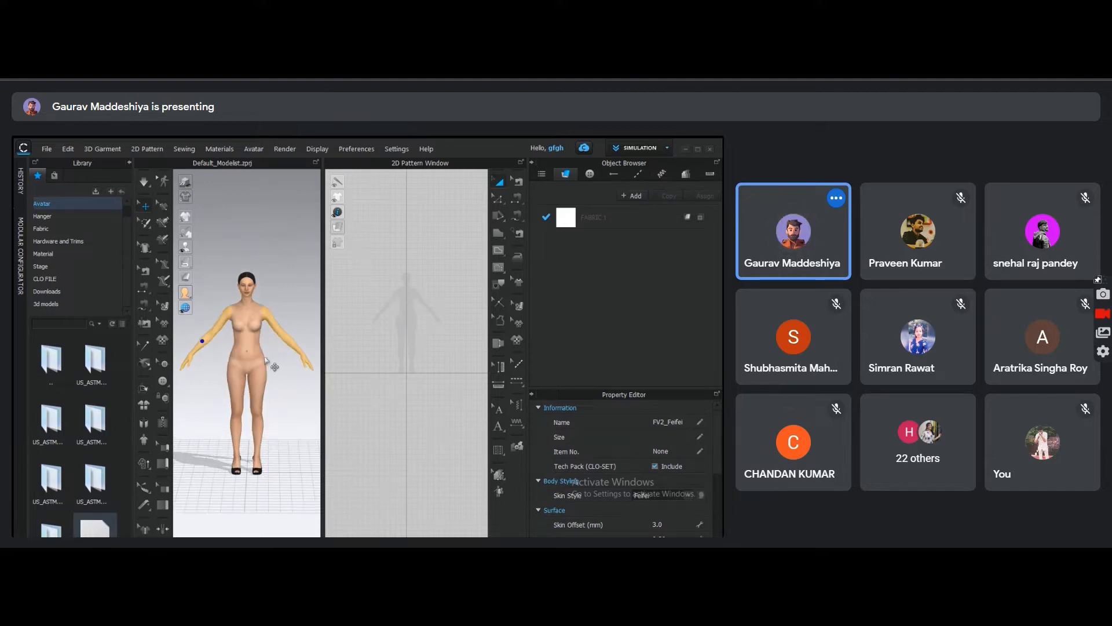
{"action": "double_click", "coordinate": [84, 480]}
{"action": "left_click_drag", "start_coordinate": [254, 355], "coordinate": [260, 349]}
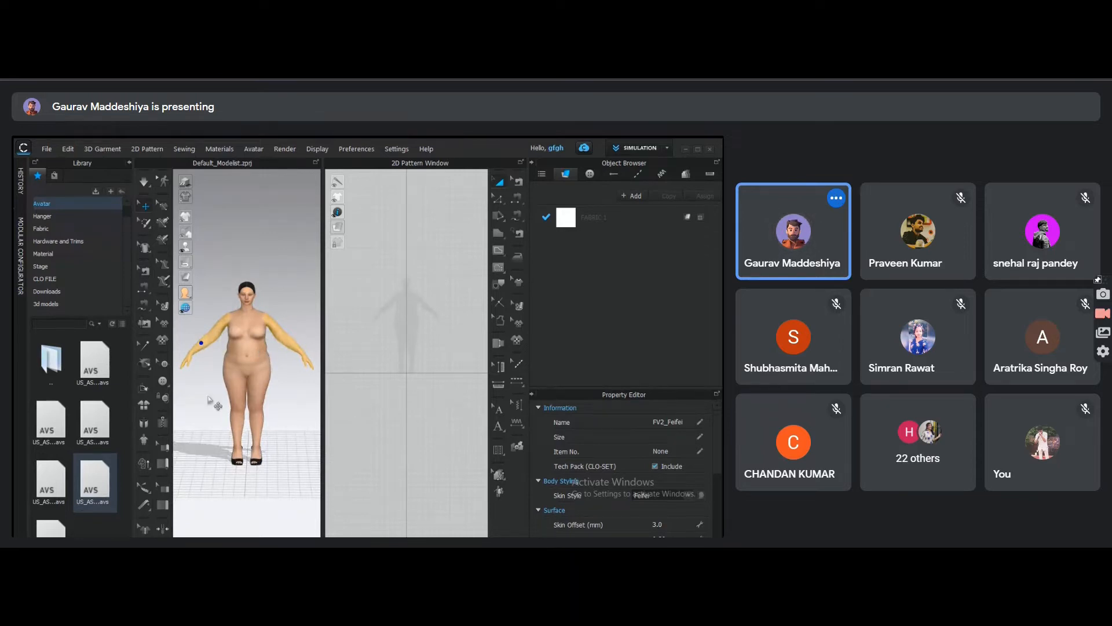
{"action": "double_click", "coordinate": [66, 368]}
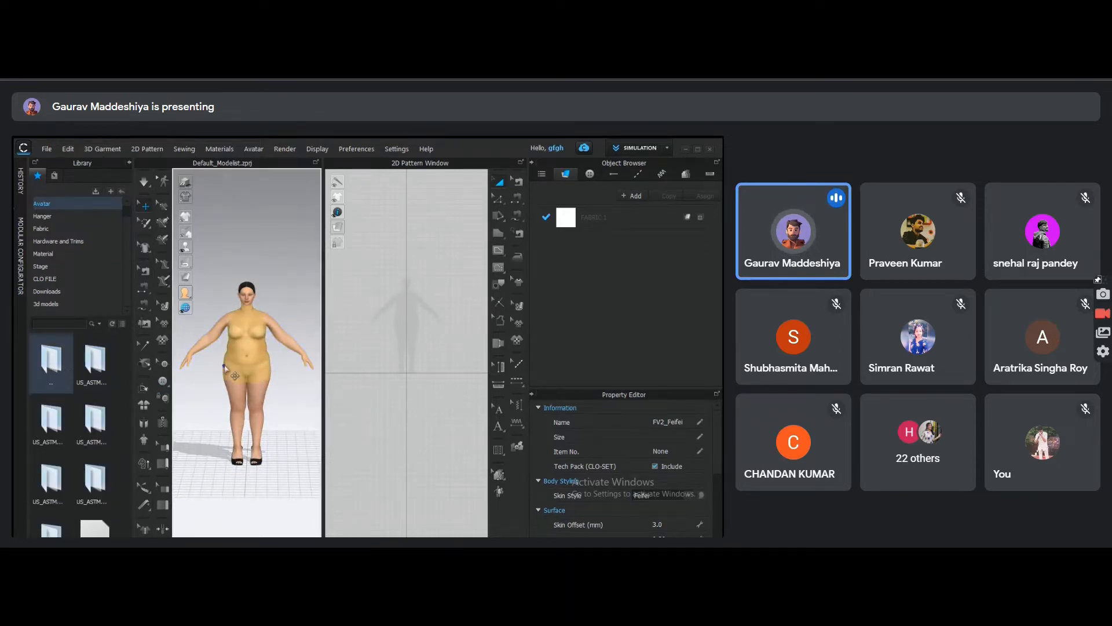
Delete the resized avatar and load a fresh FV2_Feifei avatar from the Female_V2 folder.
{"action": "key", "text": "Delete"}
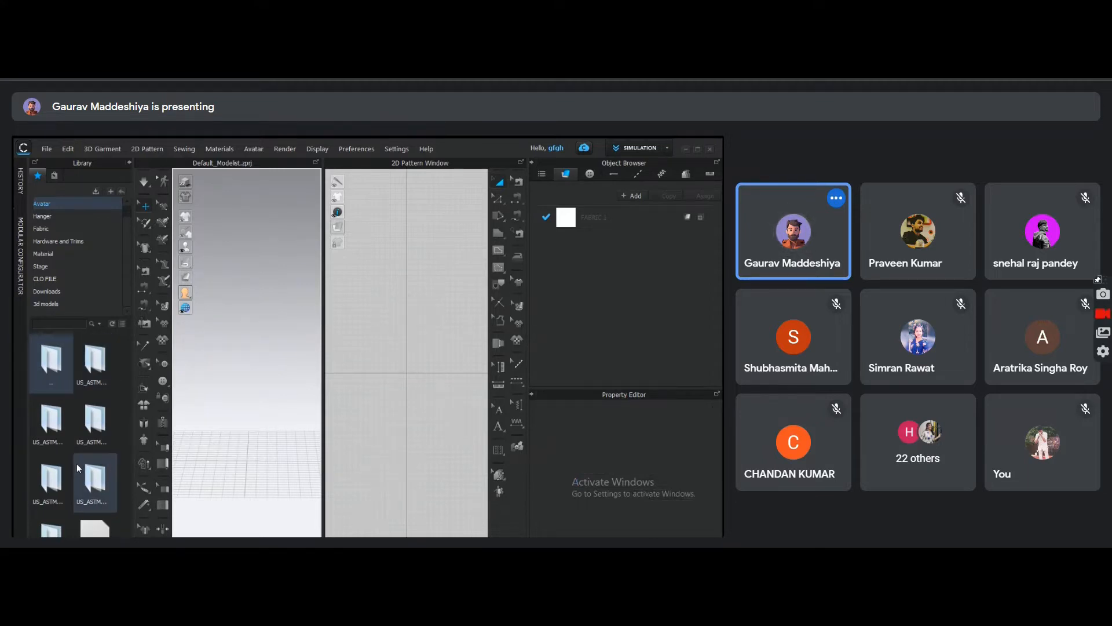
{"action": "double_click", "coordinate": [57, 368]}
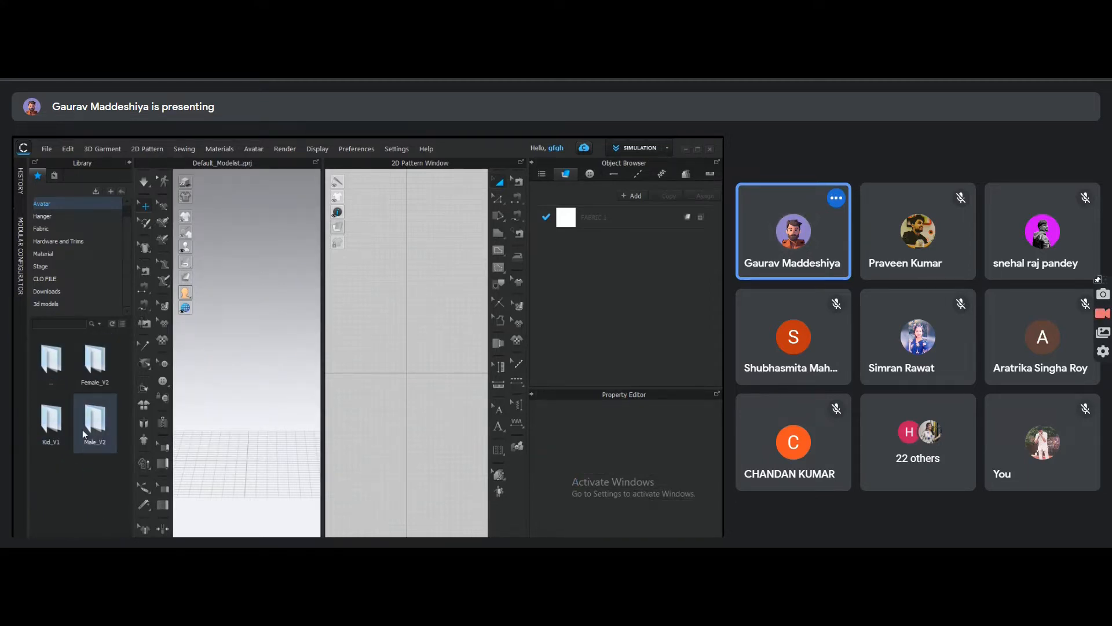
{"action": "double_click", "coordinate": [93, 383]}
{"action": "left_click_drag", "start_coordinate": [52, 529], "coordinate": [238, 462]}
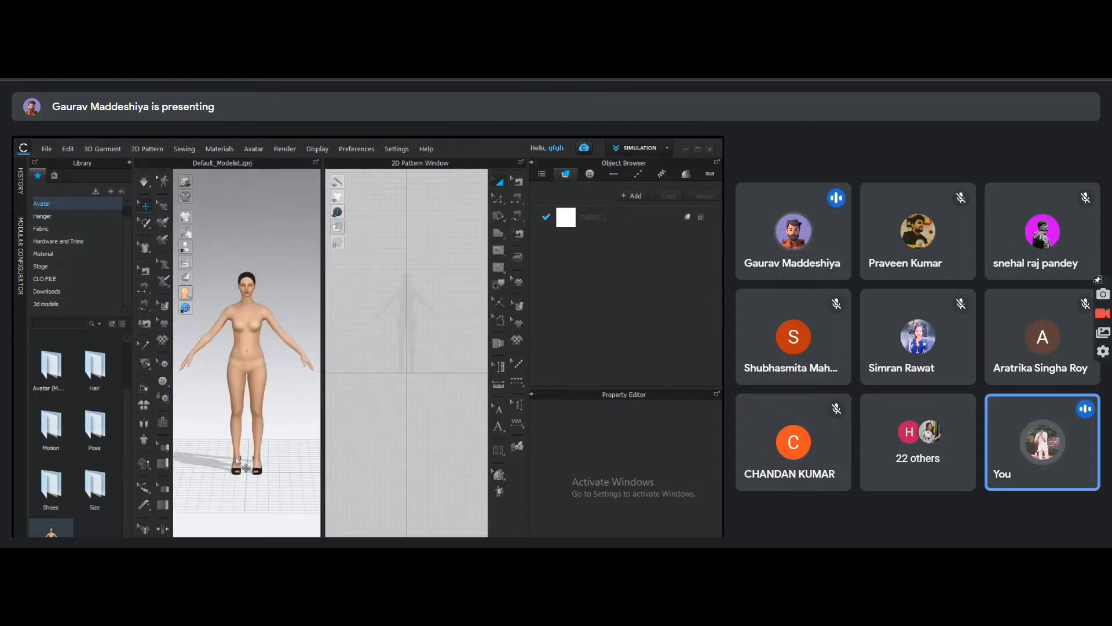
Examine the avatar's body from the front at close range and select its torso.
{"action": "right_click_drag", "start_coordinate": [195, 425], "coordinate": [200, 403]}
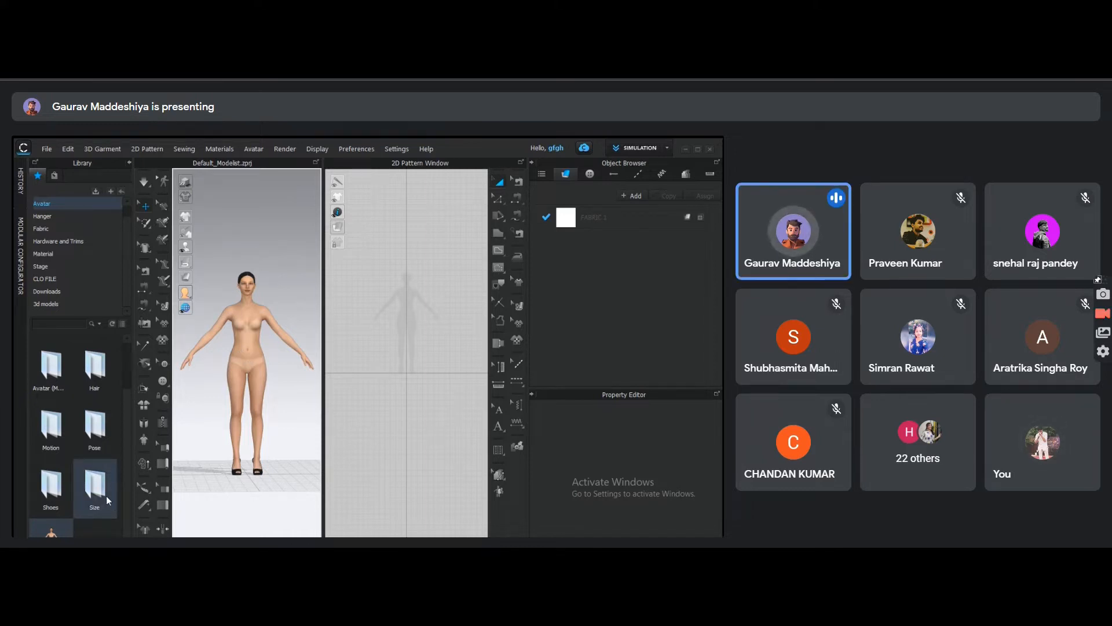
{"action": "right_click_drag", "start_coordinate": [250, 354], "coordinate": [248, 350]}
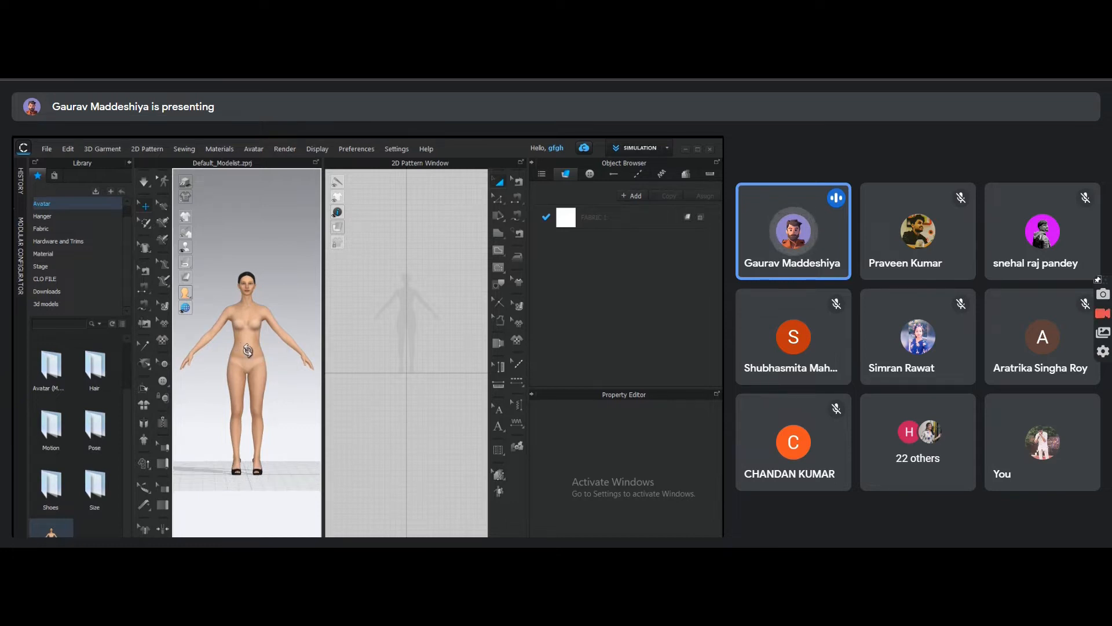
{"action": "scroll", "coordinate": [248, 359], "scroll_direction": "up", "scroll_amount": 5}
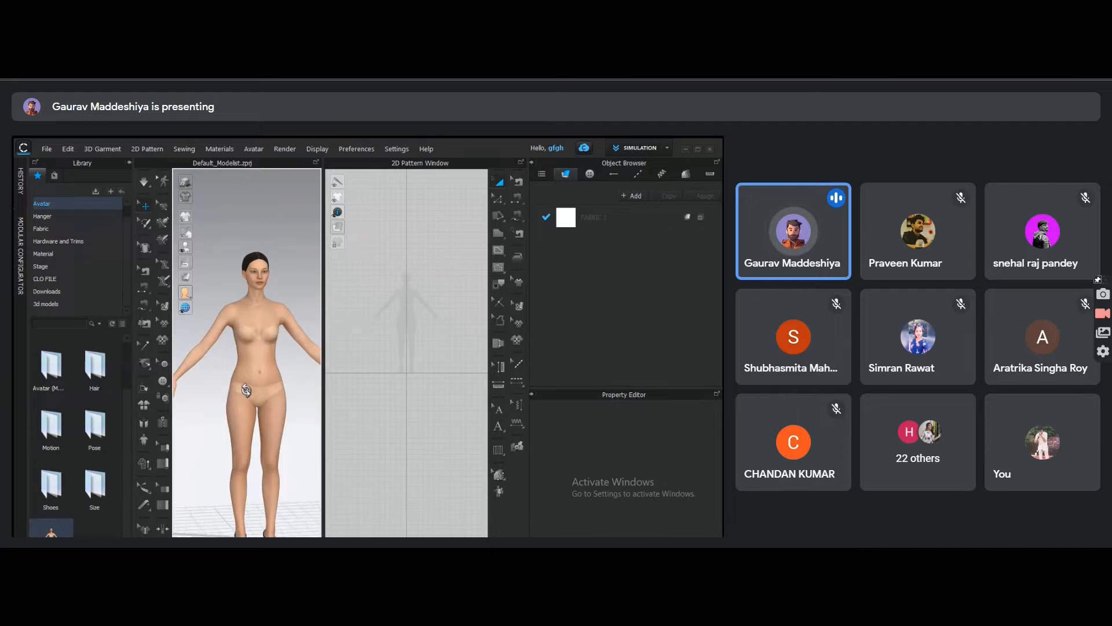
{"action": "scroll", "coordinate": [252, 396], "scroll_direction": "up", "scroll_amount": 2}
{"action": "scroll", "coordinate": [251, 397], "scroll_direction": "up", "scroll_amount": 2}
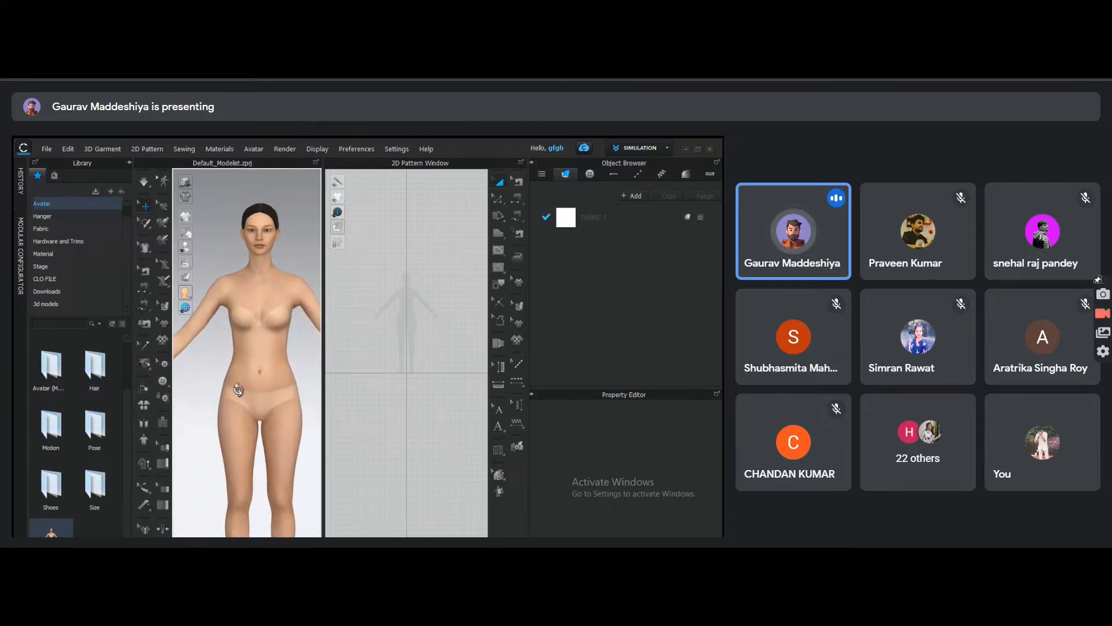
{"action": "scroll", "coordinate": [238, 390], "scroll_direction": "down", "scroll_amount": 2}
{"action": "left_click", "coordinate": [230, 413]}
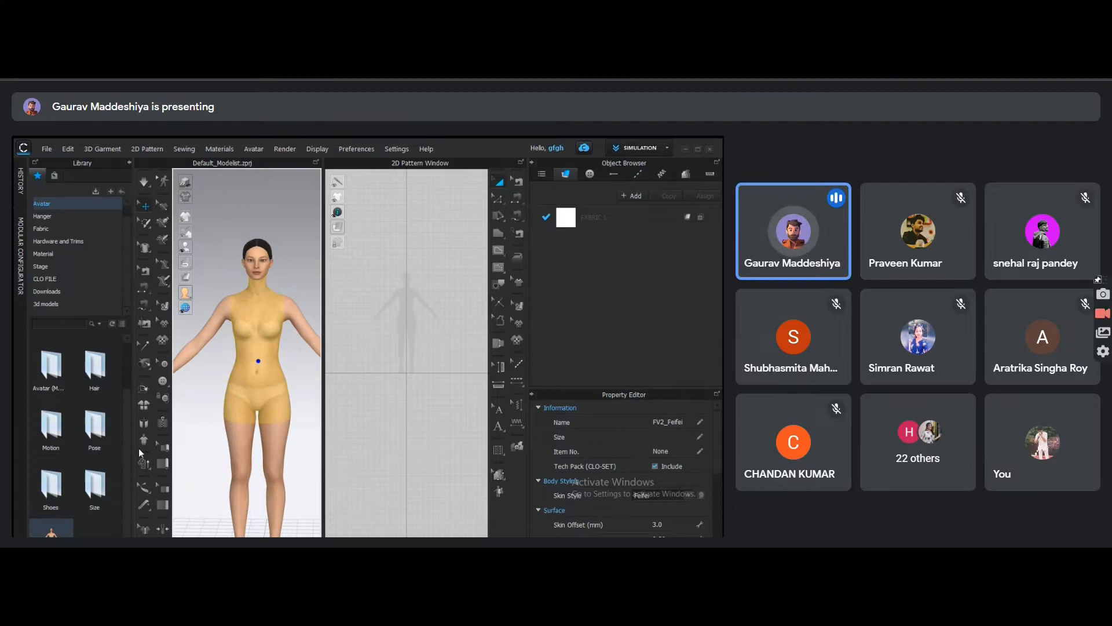
{"action": "key", "text": "ctrl+d"}
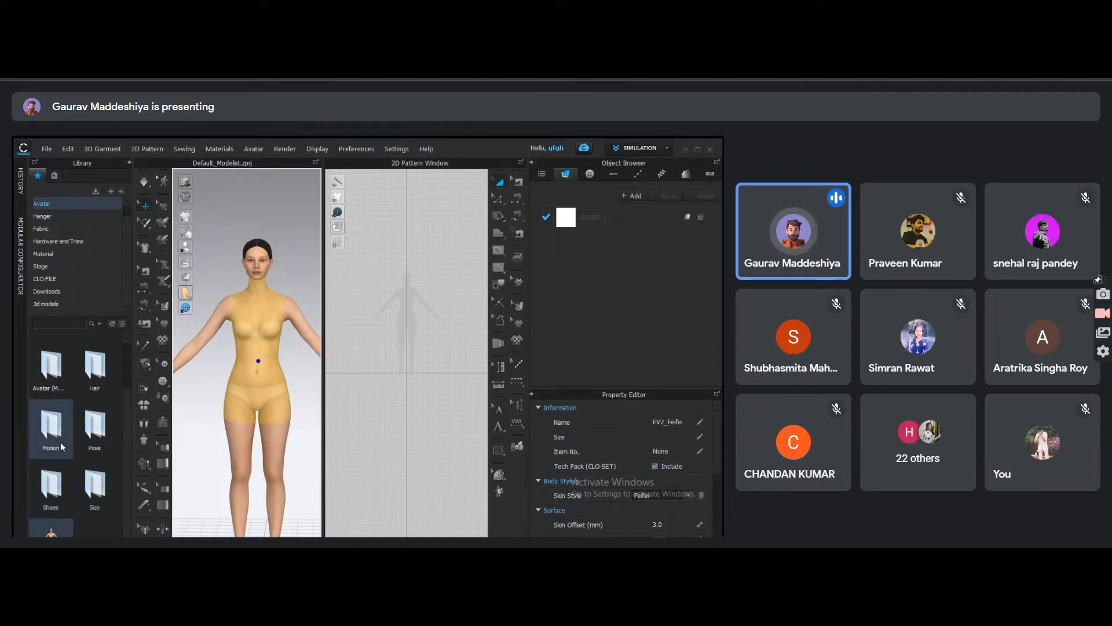
Apply the FV2 .arr file from the Arrangement folder to the avatar and return to the Female_V2 folder.
{"action": "scroll", "coordinate": [98, 400], "scroll_direction": "up", "scroll_amount": 1}
{"action": "double_click", "coordinate": [96, 368]}
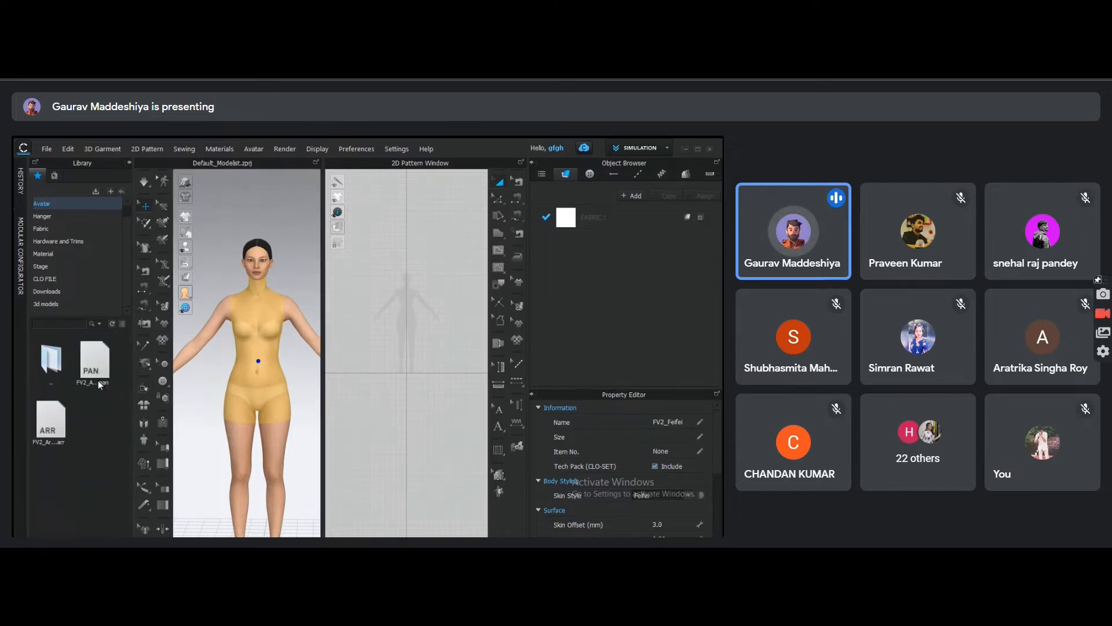
{"action": "left_click_drag", "start_coordinate": [229, 407], "coordinate": [230, 402]}
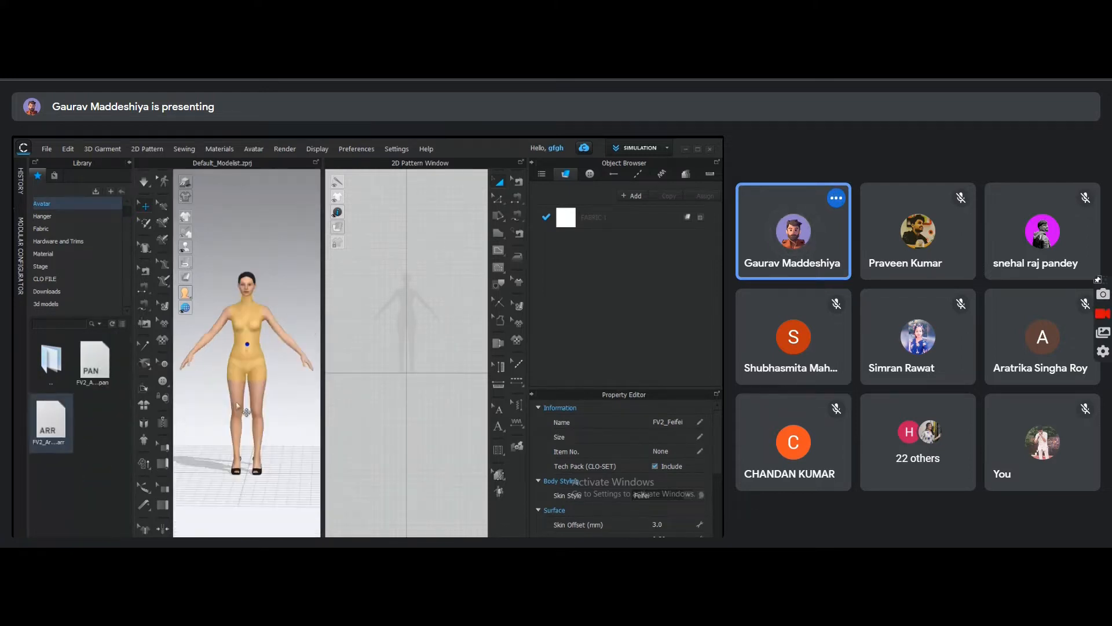
{"action": "scroll", "coordinate": [254, 402], "scroll_direction": "up", "scroll_amount": 3}
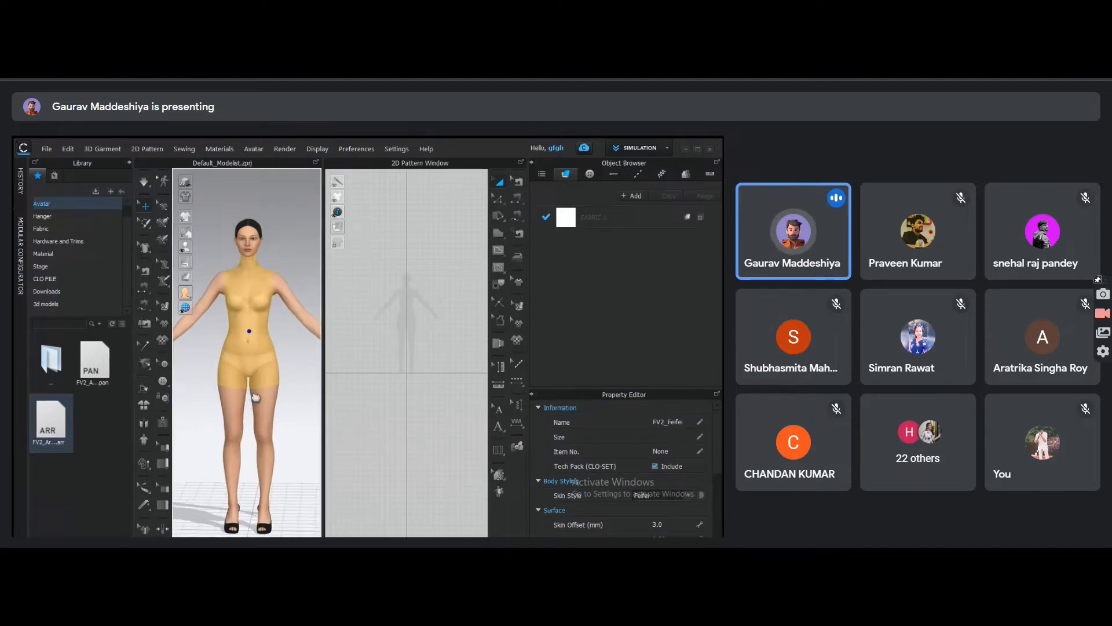
{"action": "double_click", "coordinate": [58, 370]}
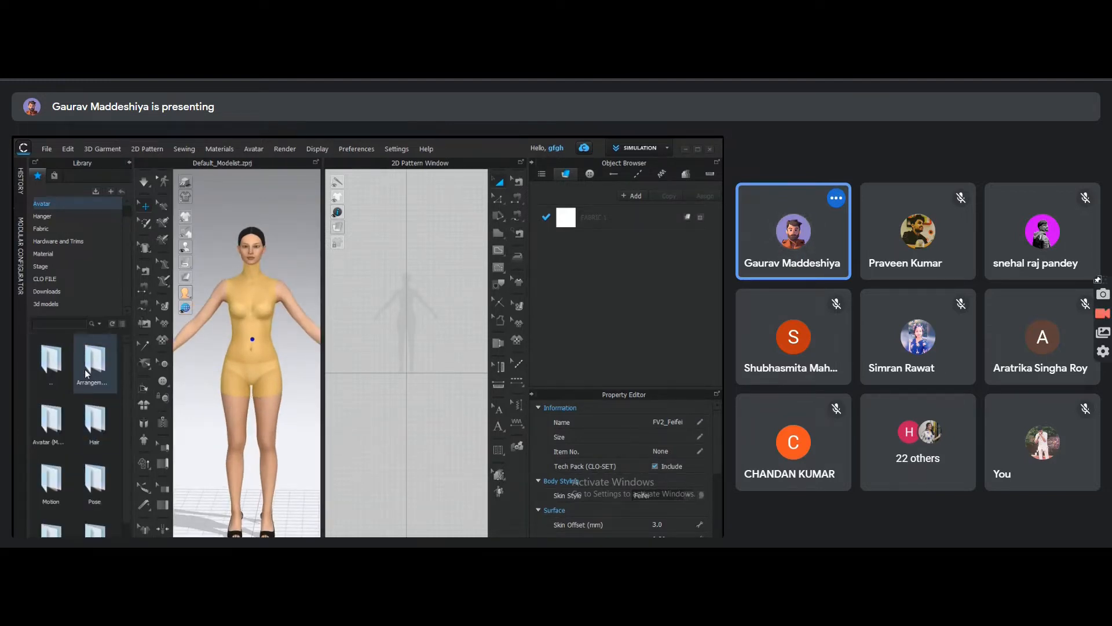
{"action": "scroll", "coordinate": [102, 487], "scroll_direction": "down", "scroll_amount": 1}
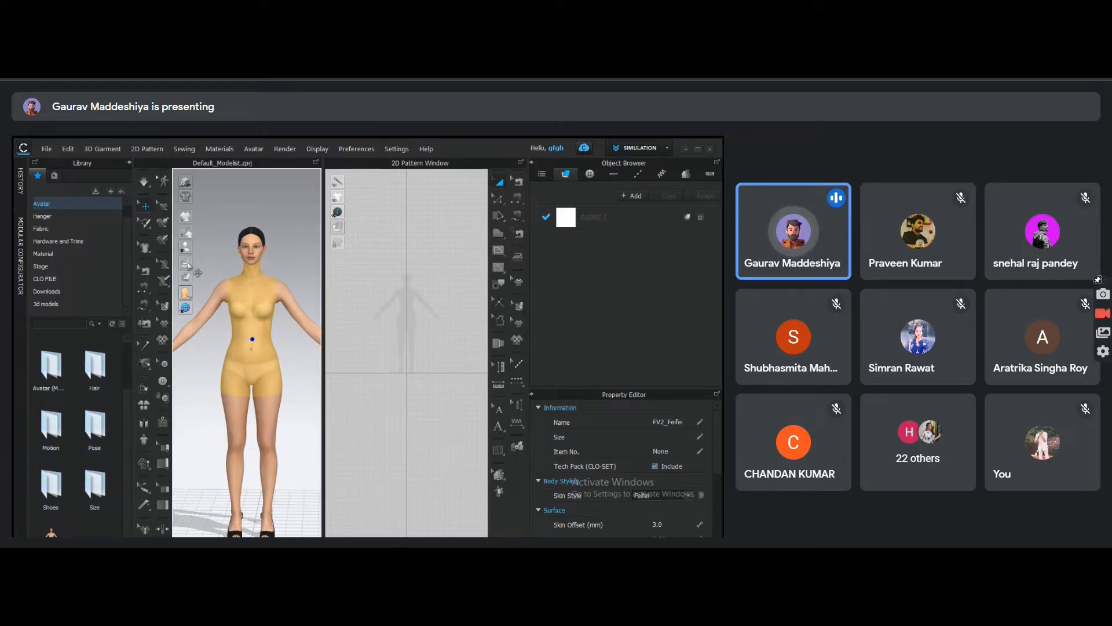
{"action": "scroll", "coordinate": [268, 342], "scroll_direction": "down", "scroll_amount": 5}
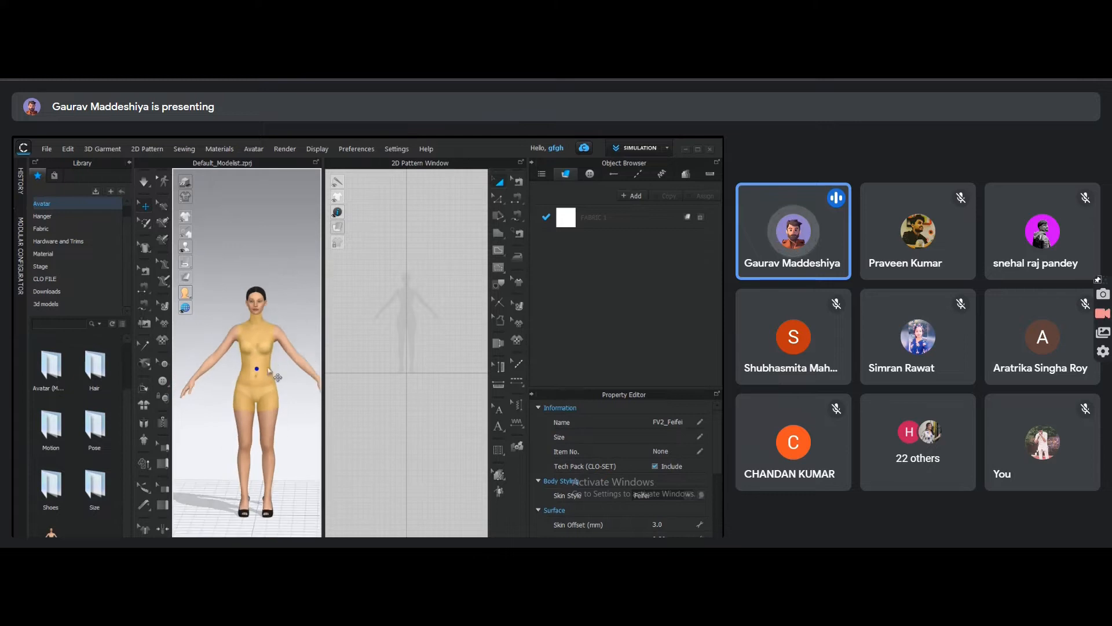
{"action": "middle_click_drag", "start_coordinate": [244, 372], "coordinate": [236, 361]}
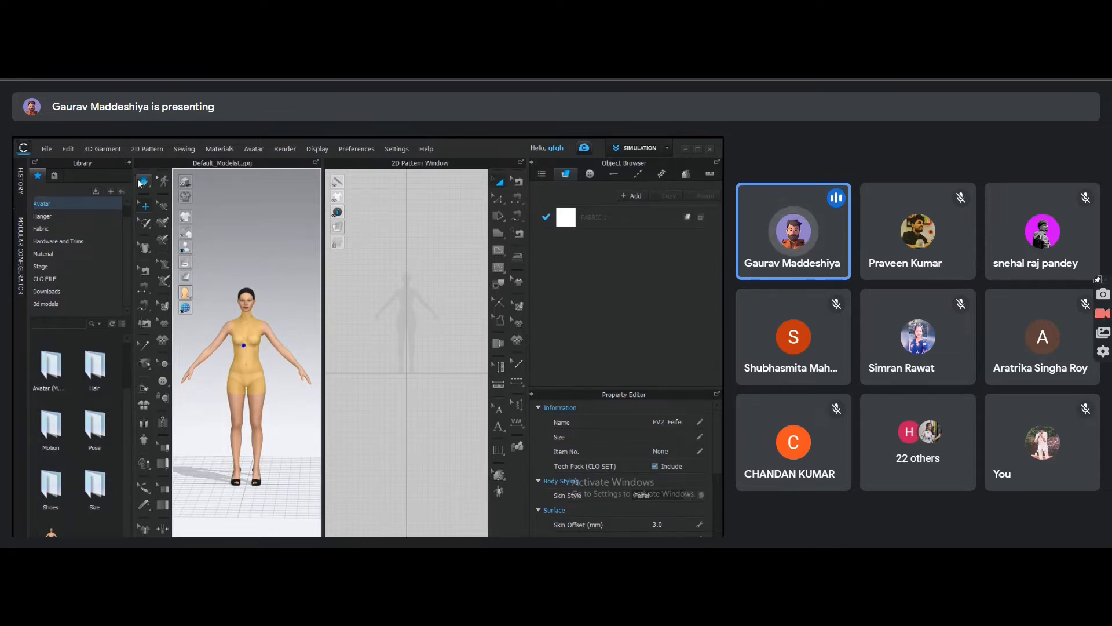
Delete the avatar from the 3D scene and load FV2_Feifei again from the Female_V2 folder.
{"action": "left_click", "coordinate": [244, 302]}
{"action": "left_click", "coordinate": [257, 354]}
{"action": "key", "text": "Delete"}
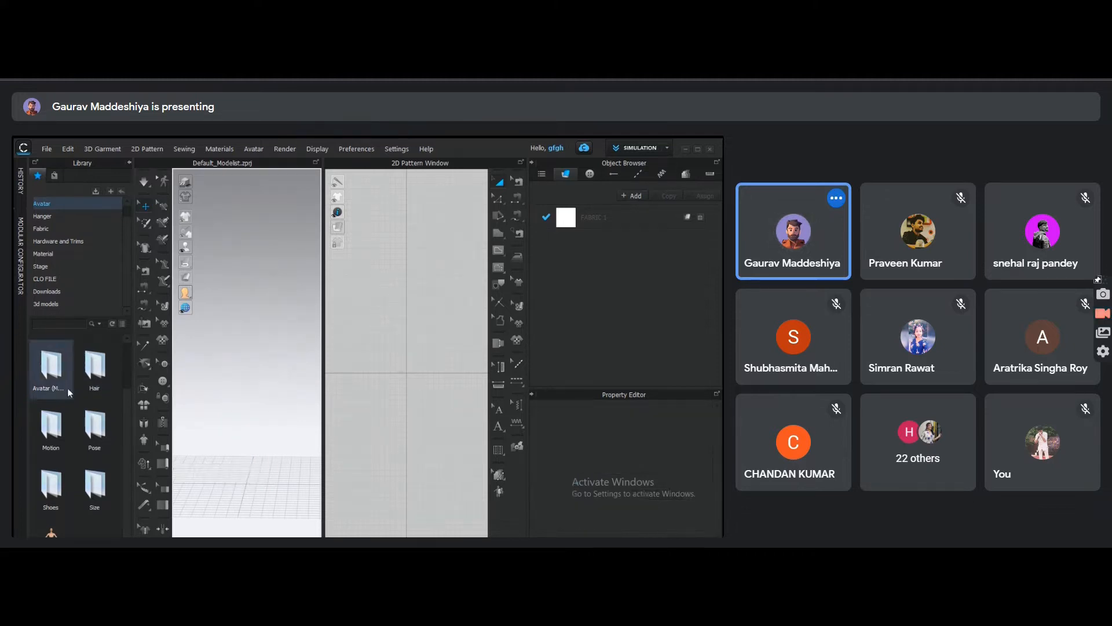
{"action": "left_click_drag", "start_coordinate": [51, 530], "coordinate": [249, 466]}
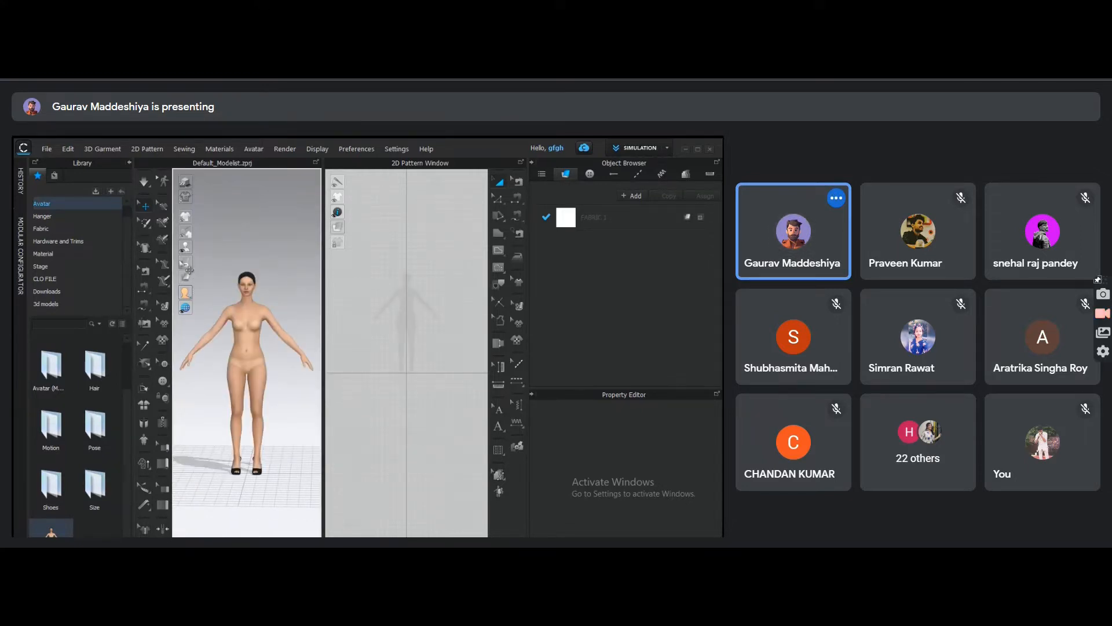
{"action": "mouse_move", "coordinate": [186, 295]}
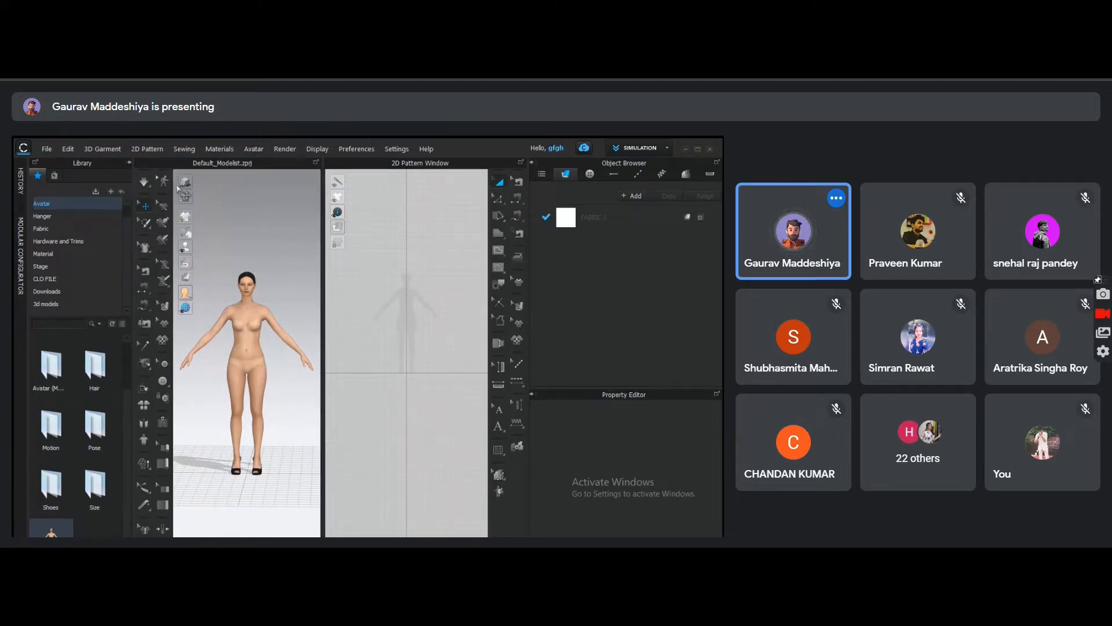
Try to open the Hanger library folder and delete the avatar from the 3D scene.
{"action": "left_click", "coordinate": [76, 216]}
{"action": "left_click", "coordinate": [238, 387]}
{"action": "key", "text": "Delete"}
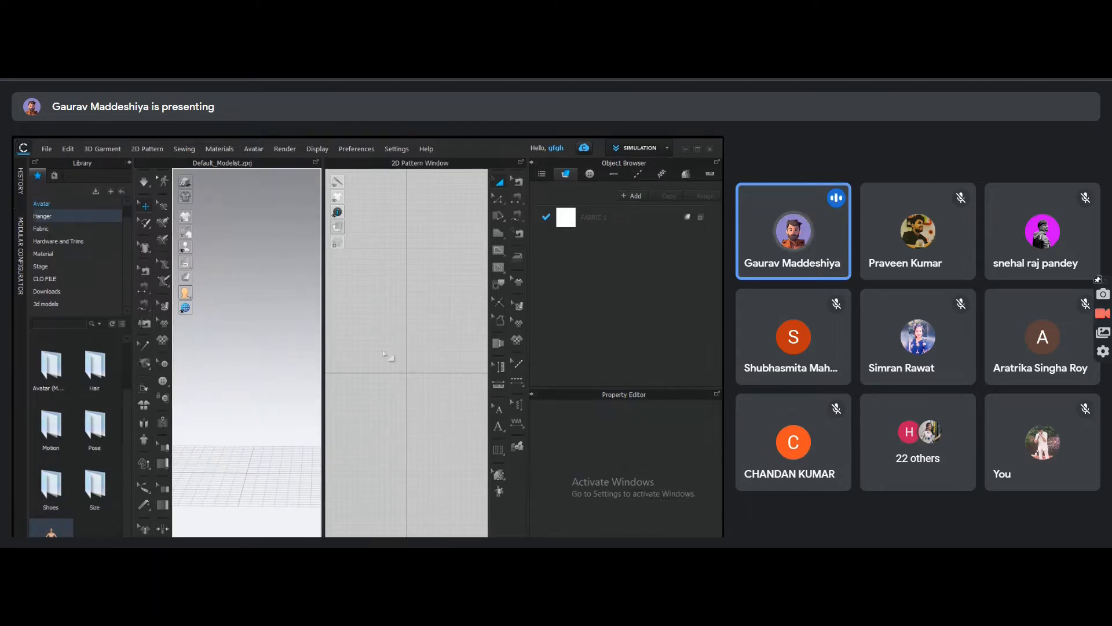
Close and restart CLO, logging in to CLO Standalone with the saved credentials.
{"action": "left_click", "coordinate": [712, 148]}
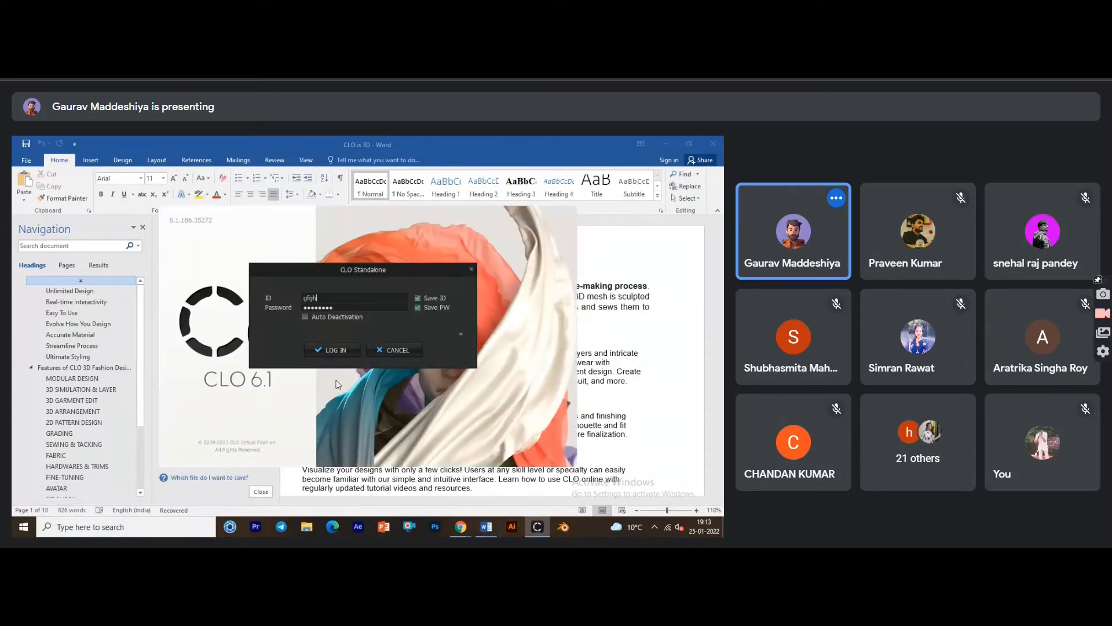
{"action": "left_click", "coordinate": [338, 353]}
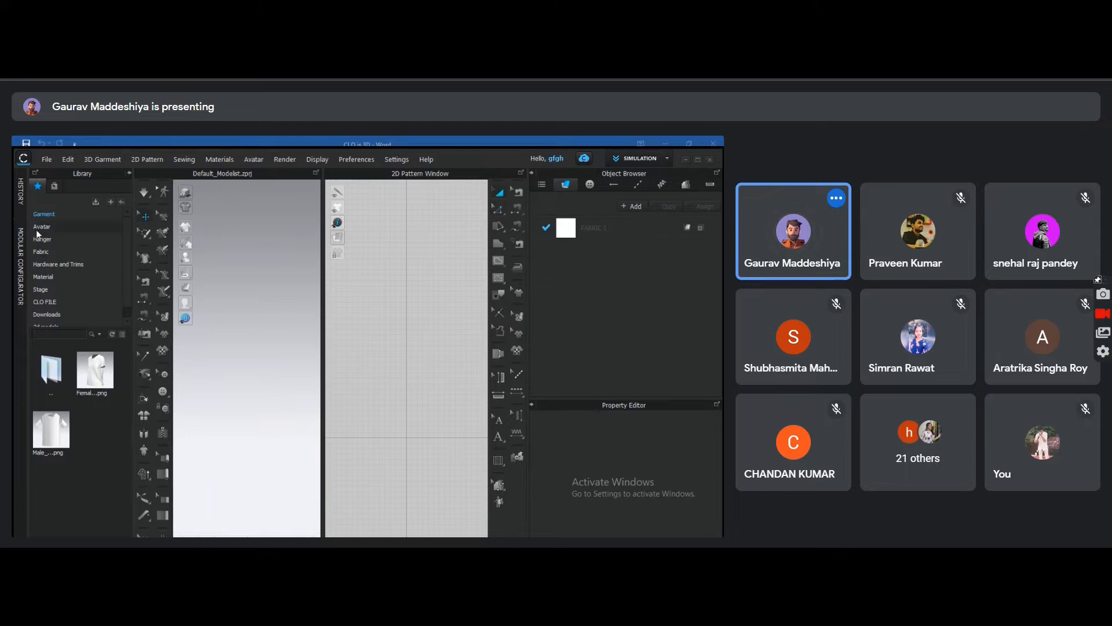
Open the Female_V2 folder in the Avatar library and load its first avatar into the empty 3D scene.
{"action": "left_click", "coordinate": [38, 228]}
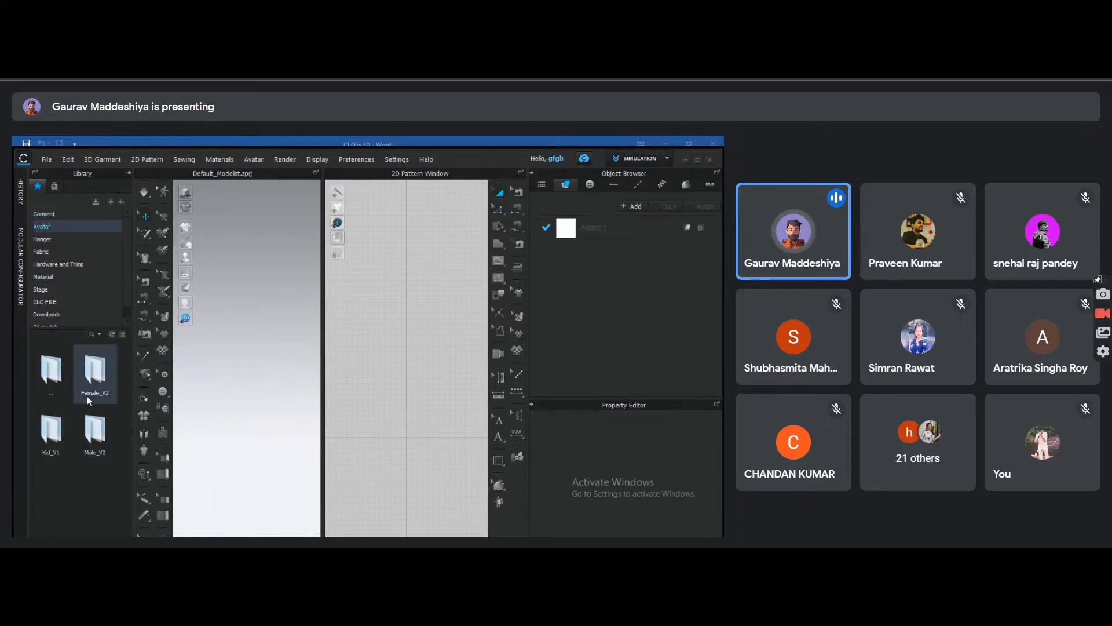
{"action": "double_click", "coordinate": [88, 400]}
{"action": "scroll", "coordinate": [67, 503], "scroll_direction": "down", "scroll_amount": 1}
{"action": "left_click_drag", "start_coordinate": [64, 531], "coordinate": [240, 457]}
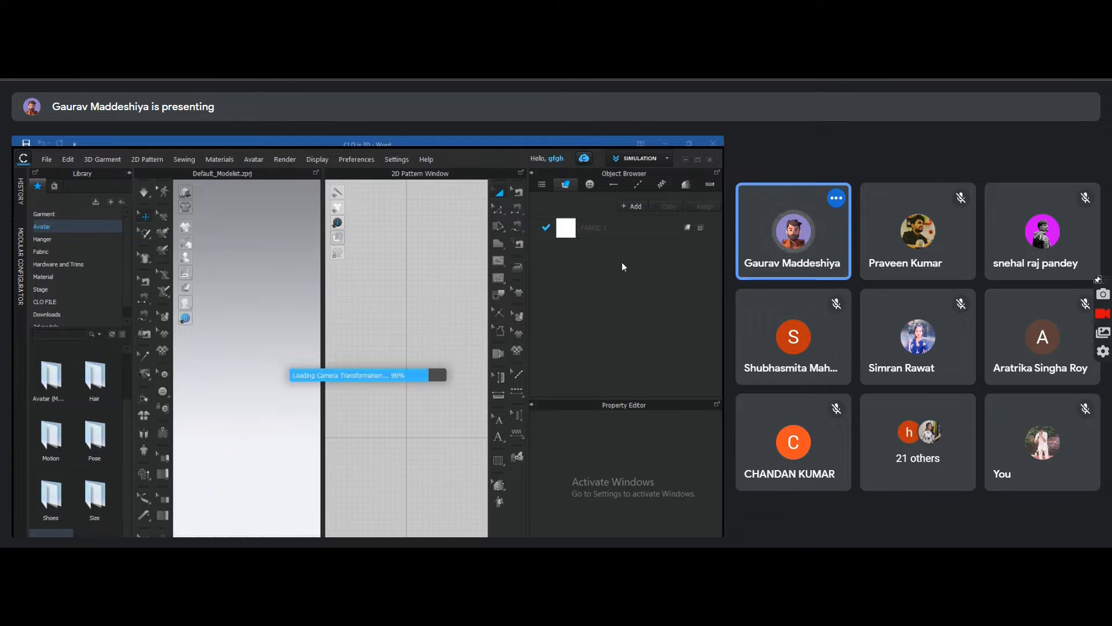
Maximize the CLO window and preview the avatar in plain white display and Schematic Render, restoring its textured display.
{"action": "left_click", "coordinate": [698, 159]}
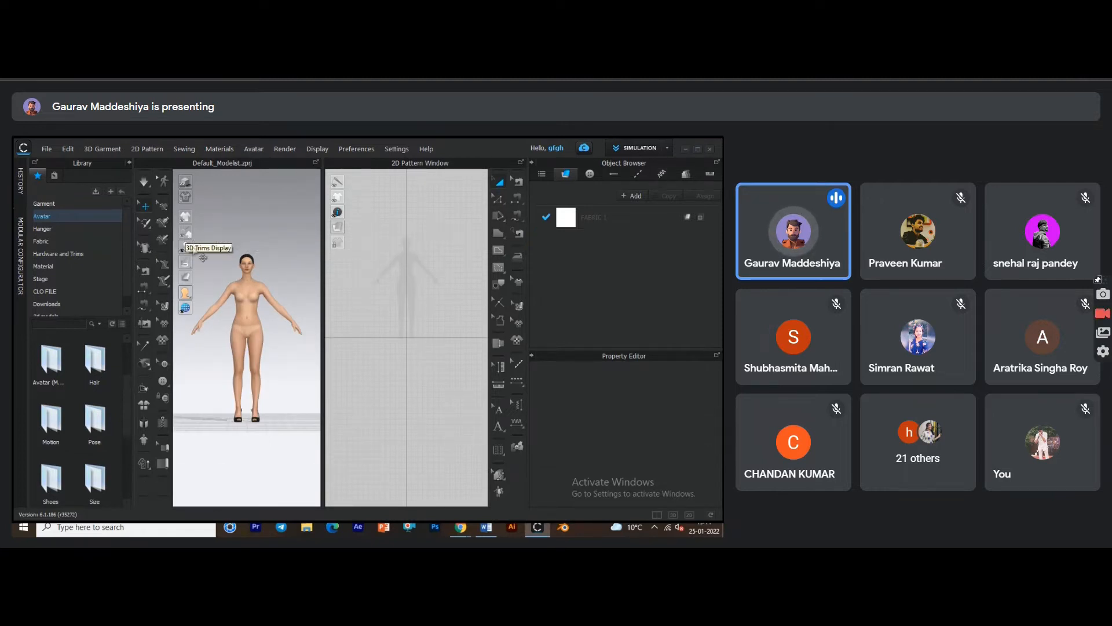
{"action": "left_click", "coordinate": [255, 298]}
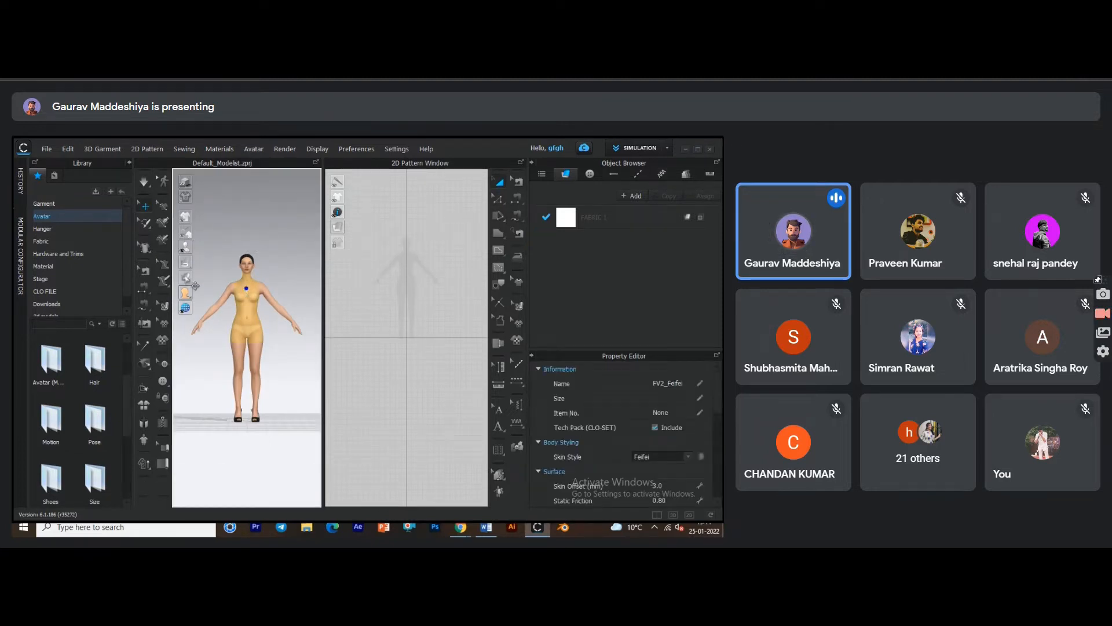
{"action": "left_click", "coordinate": [214, 291]}
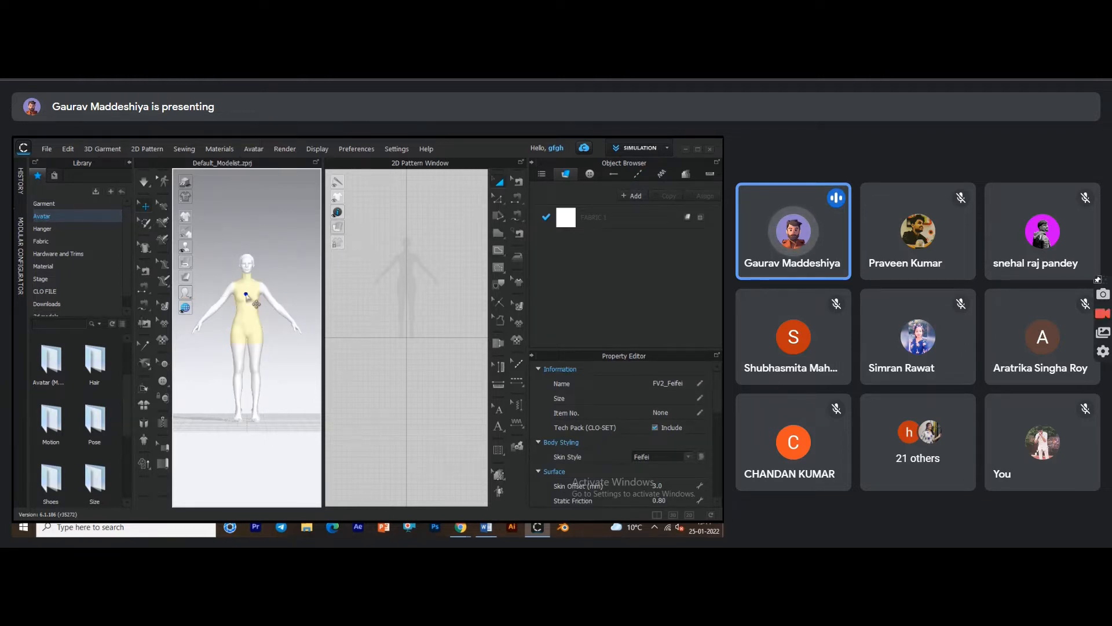
{"action": "left_click", "coordinate": [214, 292]}
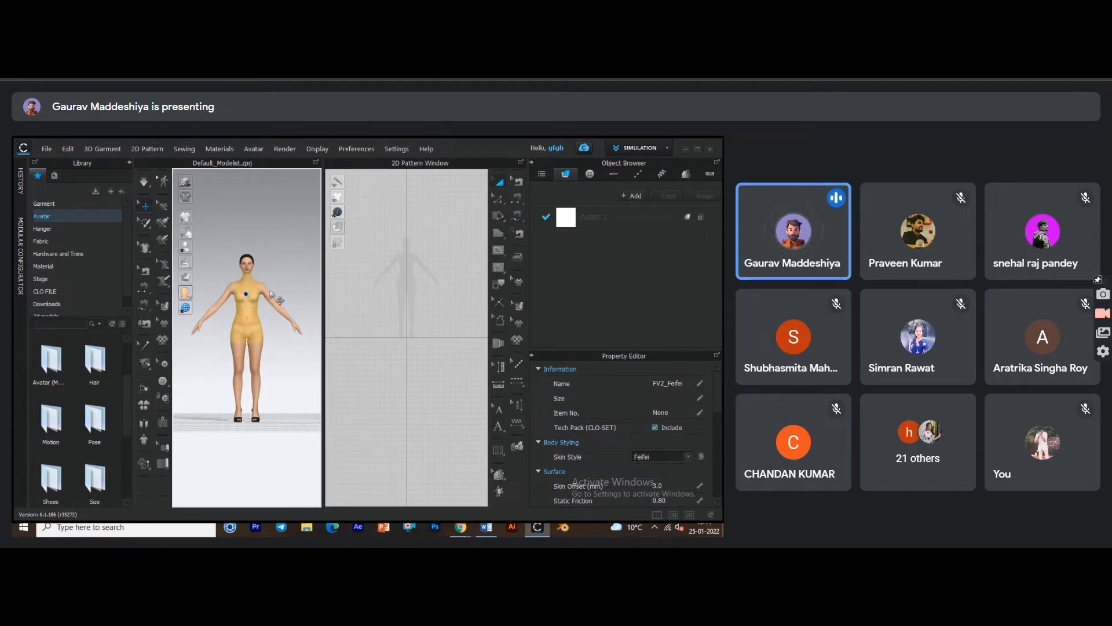
{"action": "left_click", "coordinate": [190, 231]}
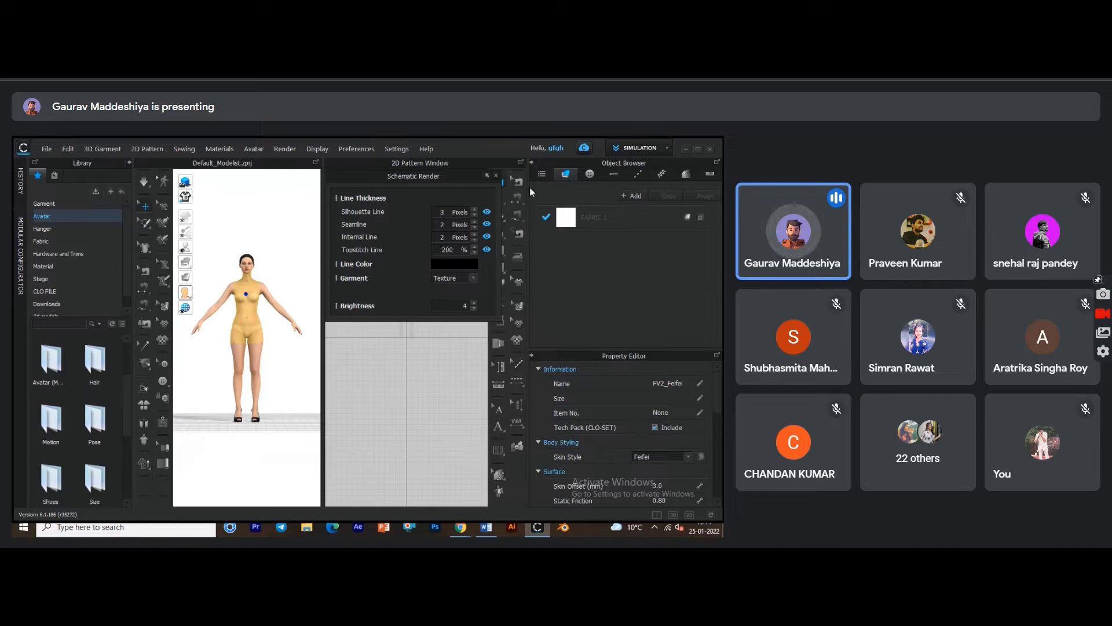
{"action": "left_click", "coordinate": [496, 176]}
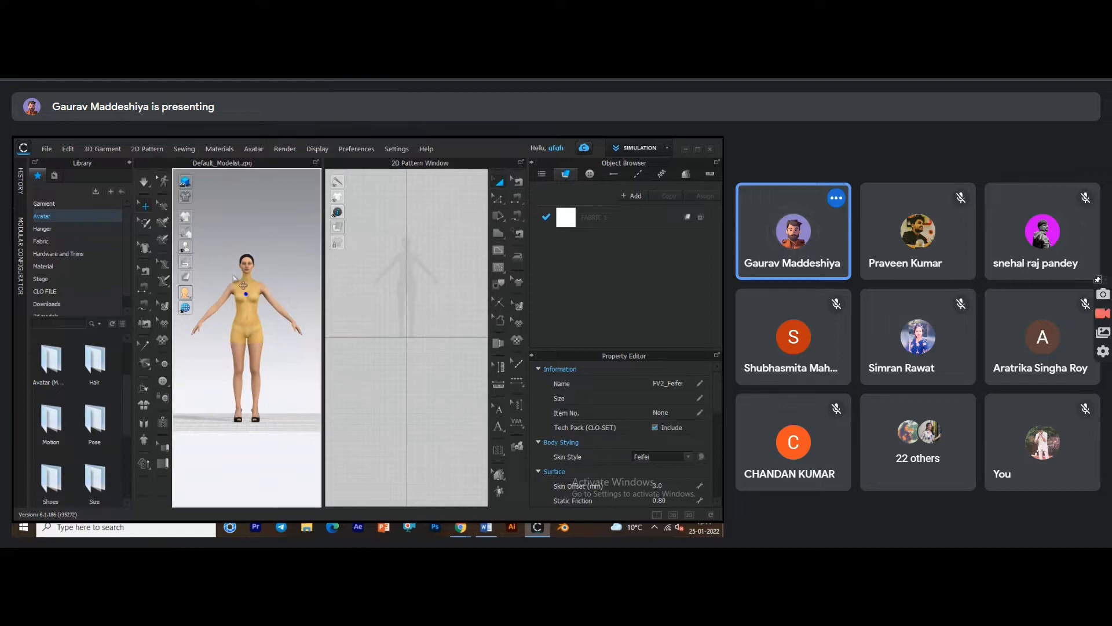
Delete the FV2_Feifei avatar from the 3D scene and load the modular avatar from the modular avatar folder.
{"action": "scroll", "coordinate": [255, 283], "scroll_direction": "down", "scroll_amount": 2}
{"action": "scroll", "coordinate": [257, 284], "scroll_direction": "up", "scroll_amount": 2}
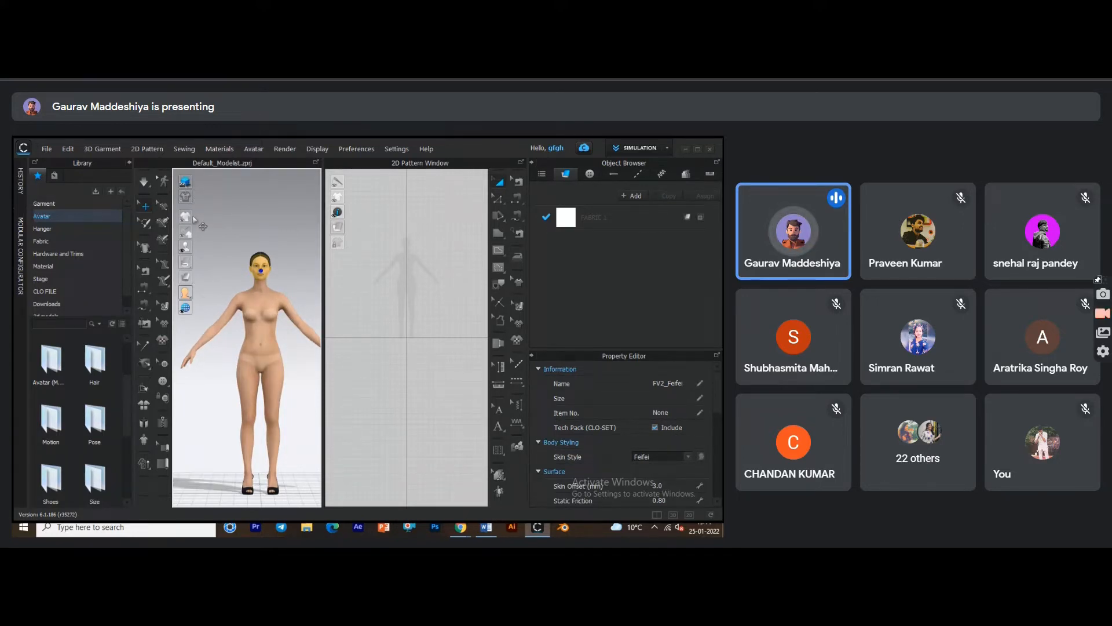
{"action": "scroll", "coordinate": [271, 354], "scroll_direction": "down", "scroll_amount": 2}
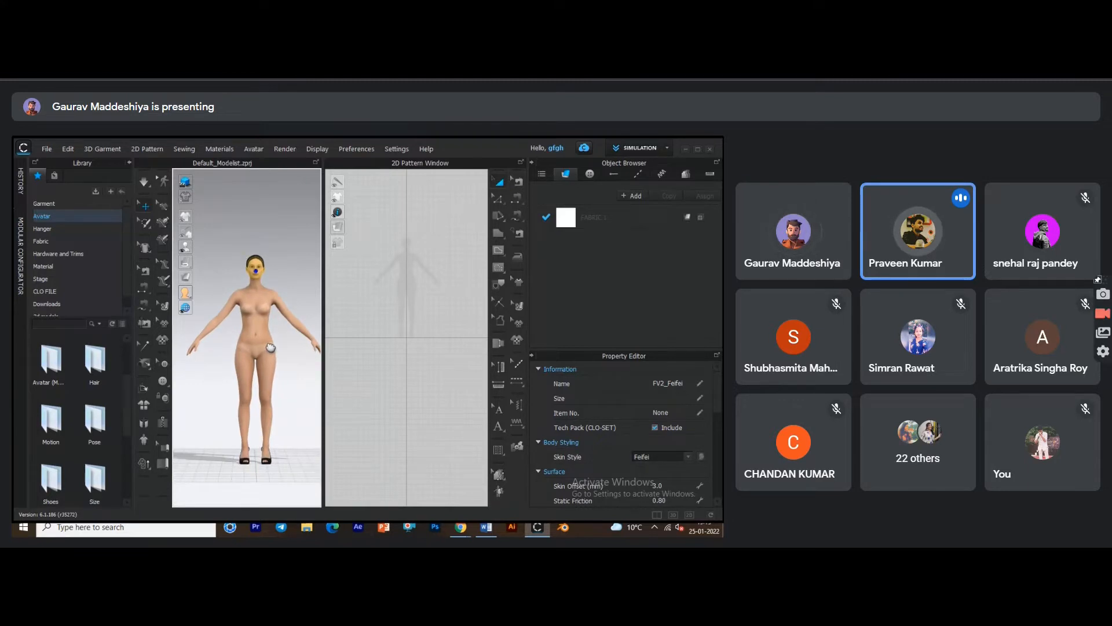
{"action": "mouse_move", "coordinate": [272, 348]}
{"action": "right_mouse_down"}
{"action": "mouse_move", "coordinate": [287, 349]}
{"action": "mouse_move", "coordinate": [253, 346]}
{"action": "right_mouse_up"}
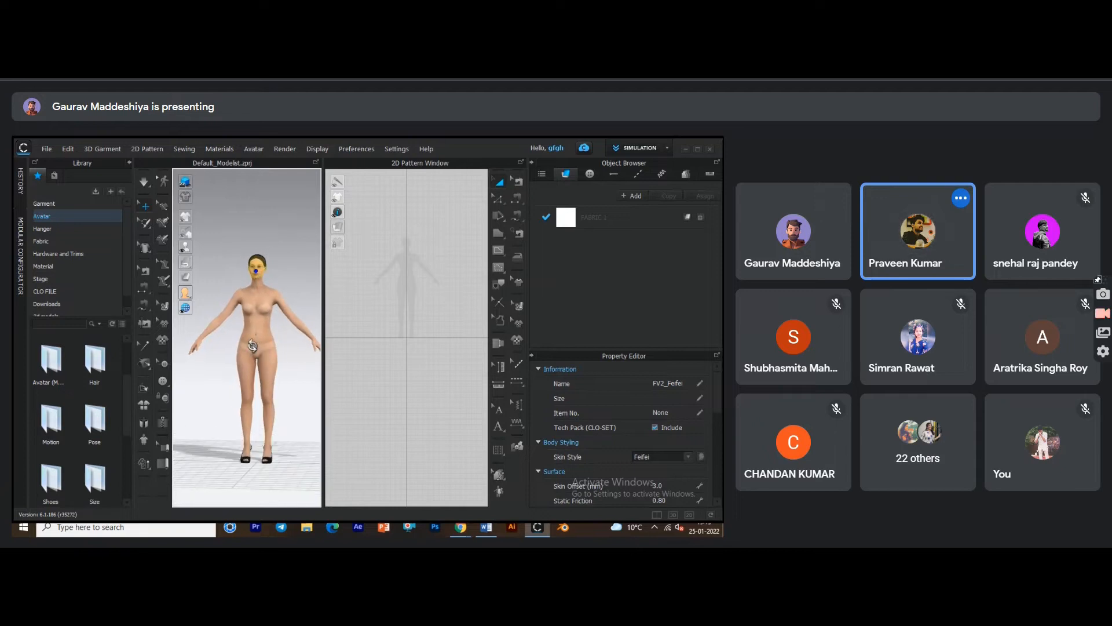
{"action": "scroll", "coordinate": [252, 345], "scroll_direction": "up", "scroll_amount": 4}
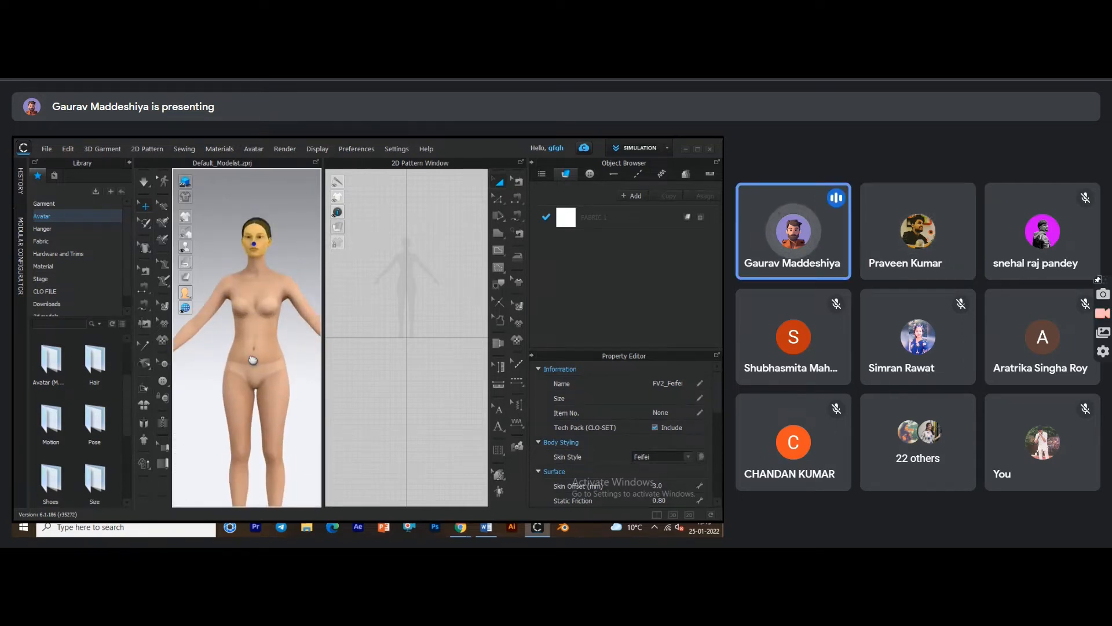
{"action": "right_click_drag", "start_coordinate": [258, 357], "coordinate": [263, 355]}
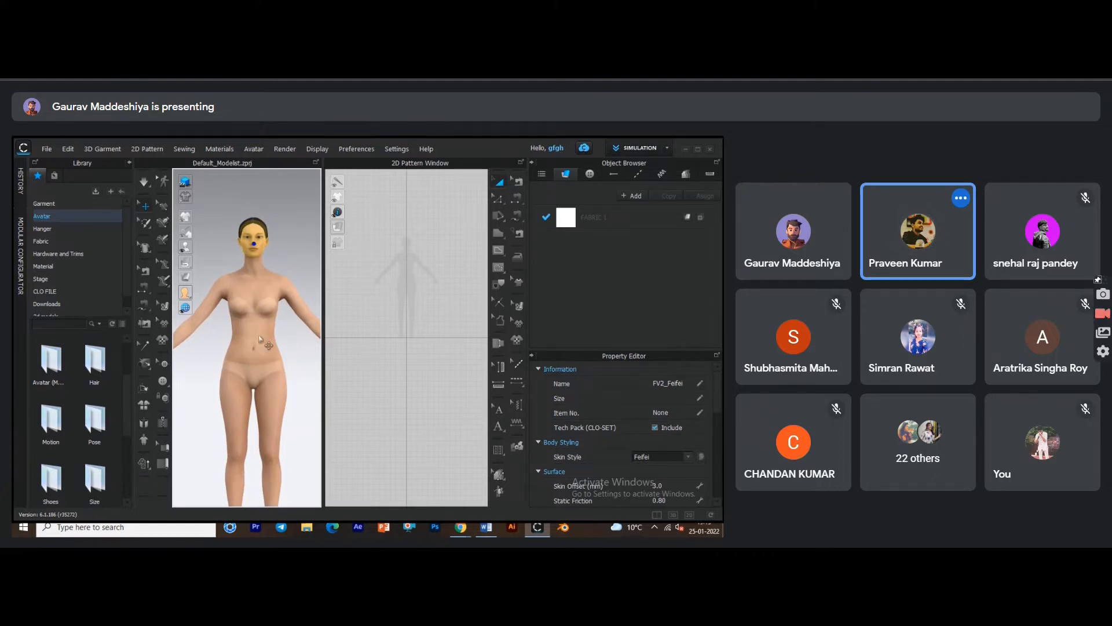
{"action": "left_click", "coordinate": [257, 312]}
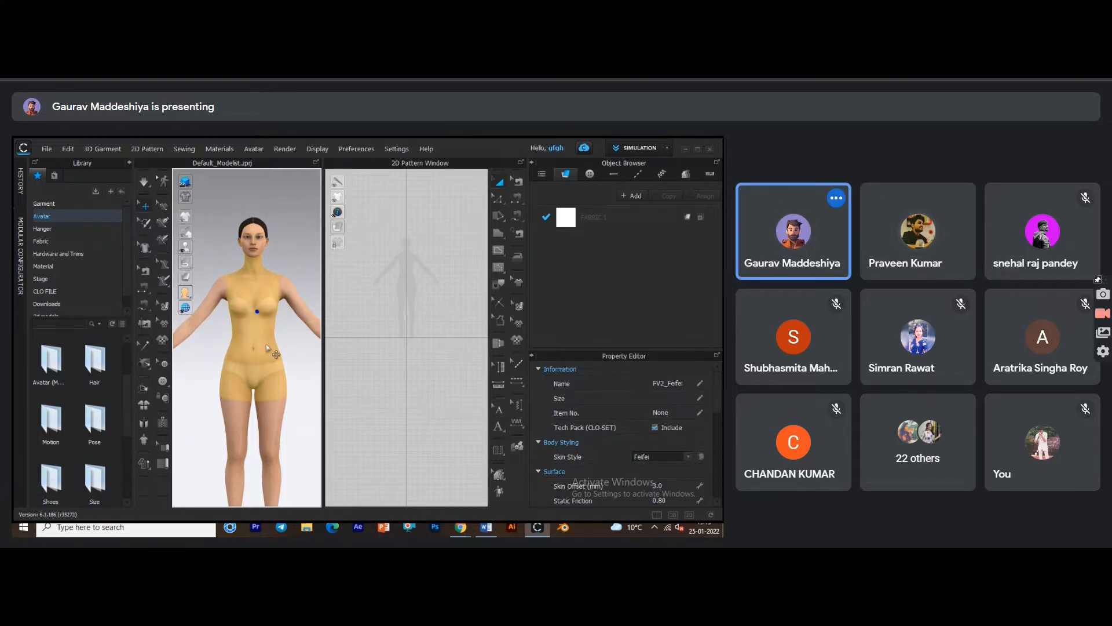
{"action": "key", "text": "Delete"}
{"action": "double_click", "coordinate": [51, 359]}
{"action": "left_click_drag", "start_coordinate": [95, 384], "coordinate": [252, 392]}
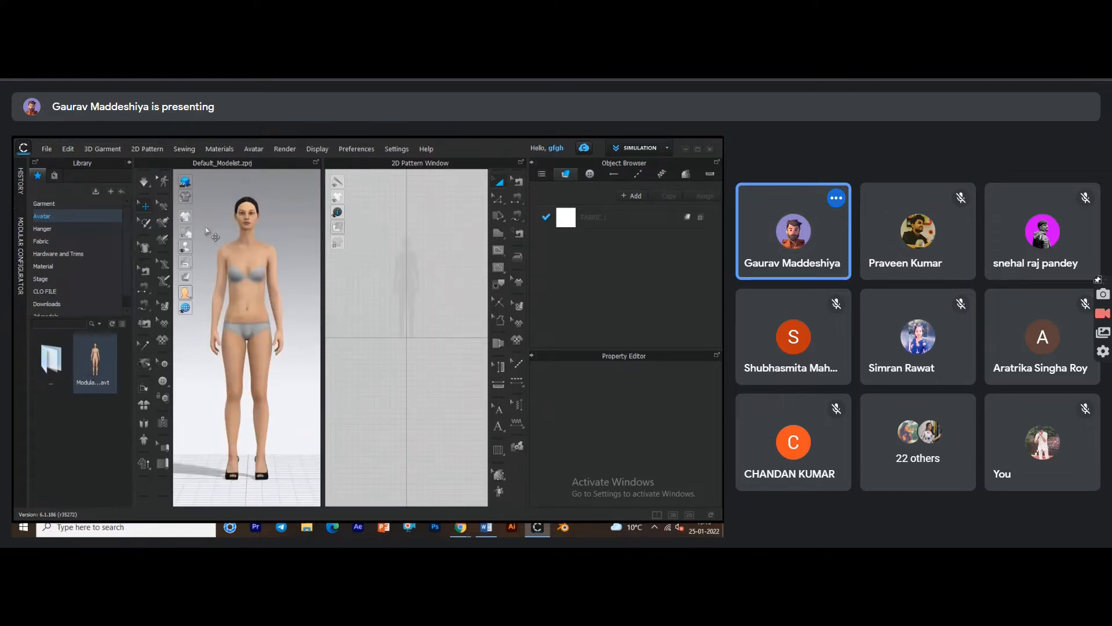
Delete the modular avatar from the 3D scene and load FV2_Feifei from the Female_V2 folder.
{"action": "left_click", "coordinate": [265, 327]}
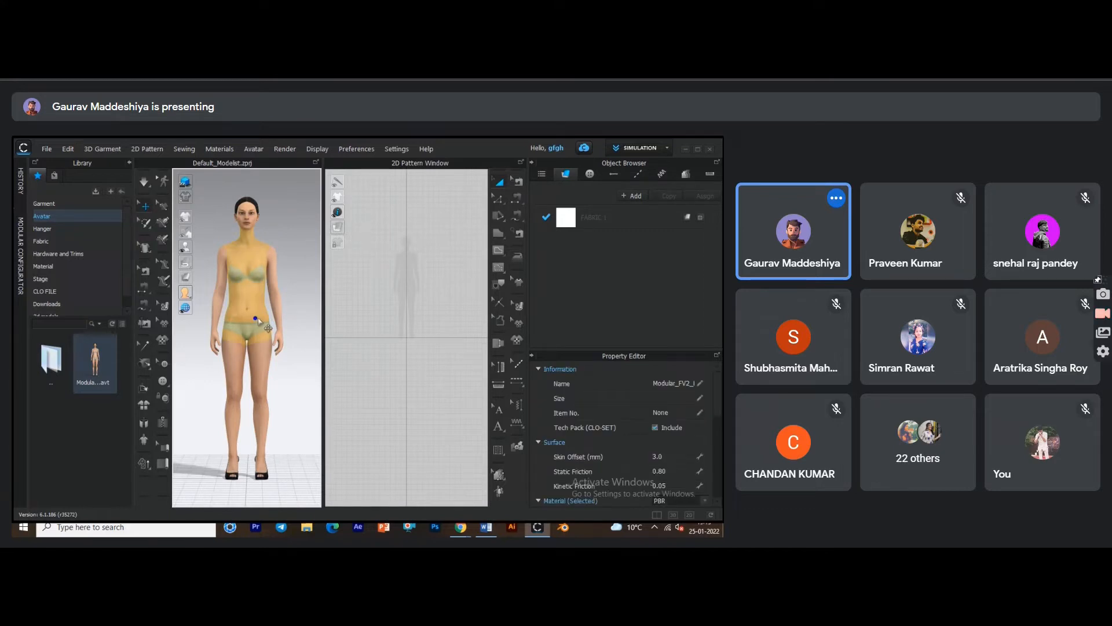
{"action": "key", "text": "Delete"}
{"action": "double_click", "coordinate": [92, 365]}
{"action": "left_click_drag", "start_coordinate": [58, 466], "coordinate": [255, 447]}
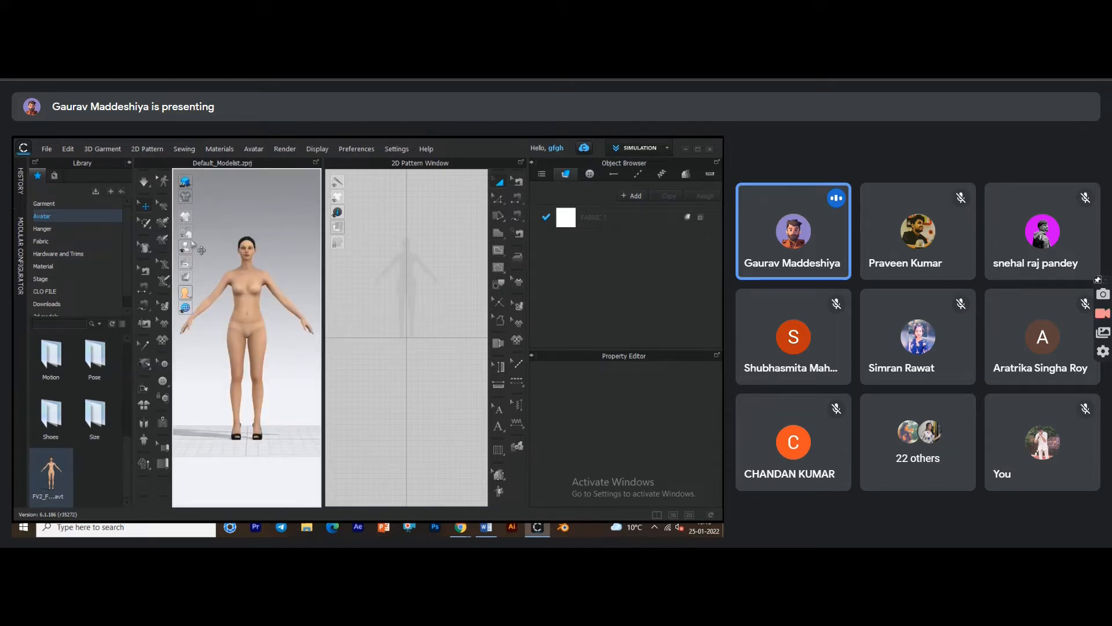
Show the X-ray joints of the FV2_Feifei avatar in the 3D scene.
{"action": "mouse_move", "coordinate": [186, 248]}
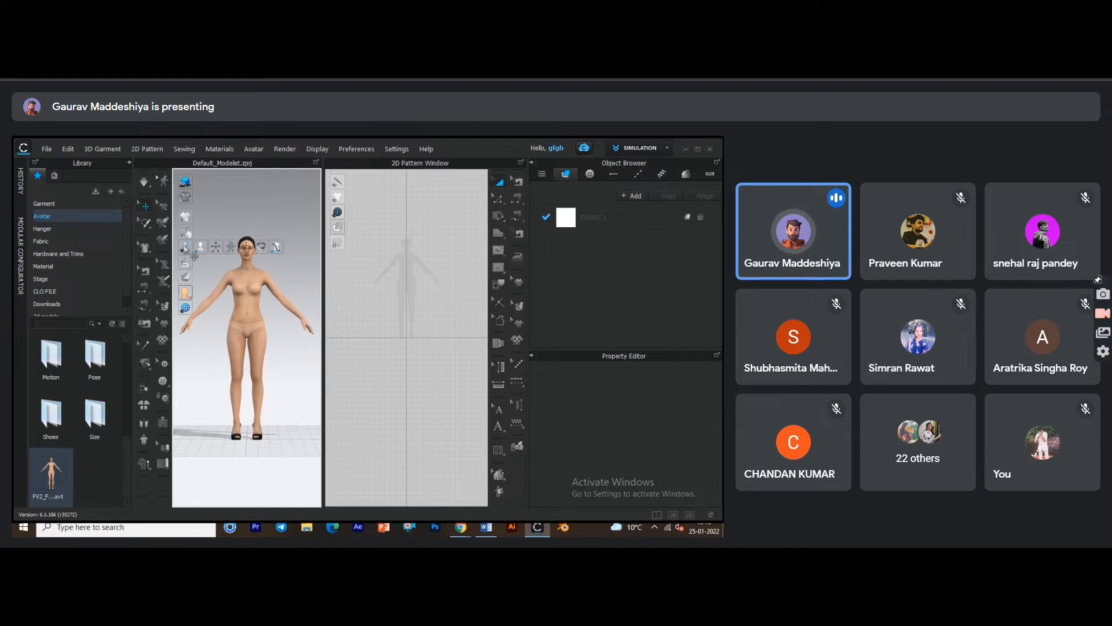
{"action": "left_click", "coordinate": [222, 287]}
{"action": "mouse_move", "coordinate": [186, 248]}
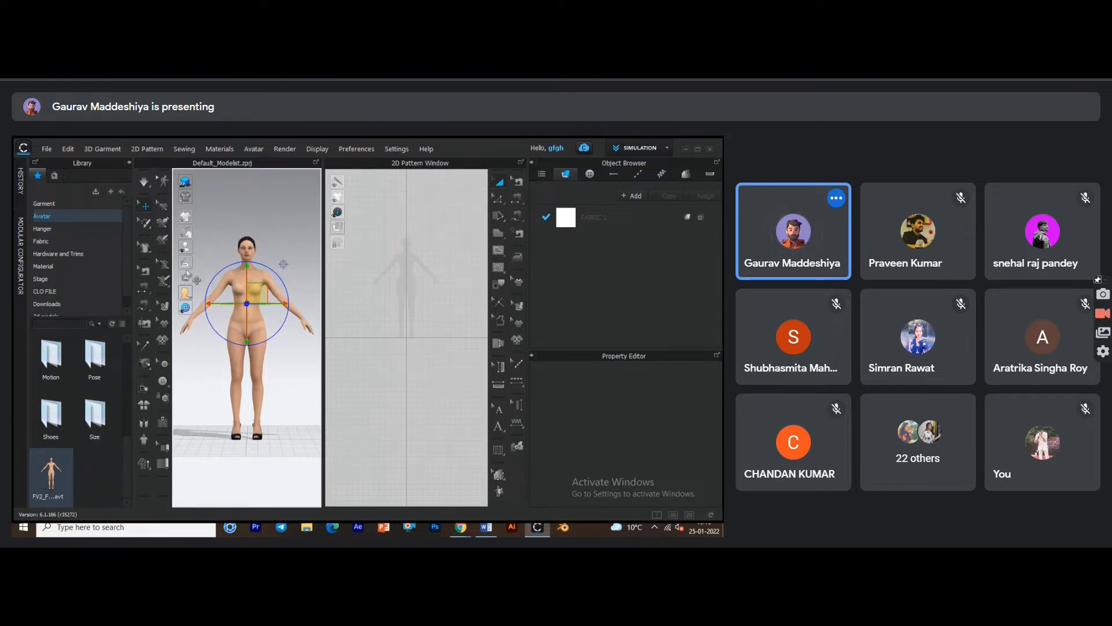
{"action": "mouse_move", "coordinate": [190, 294]}
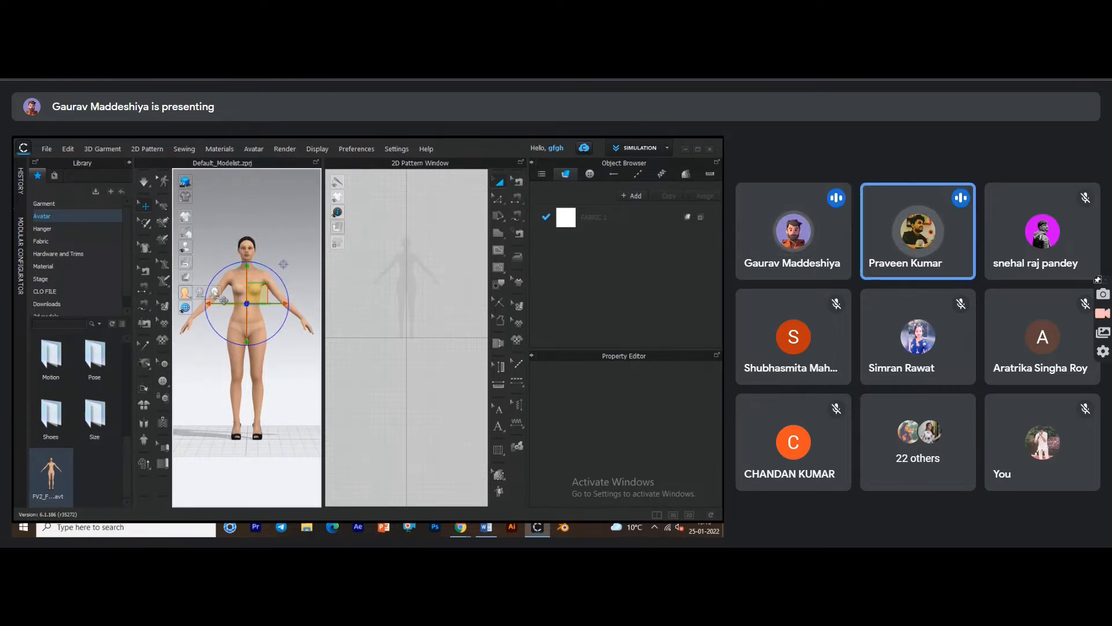
{"action": "left_click", "coordinate": [203, 232]}
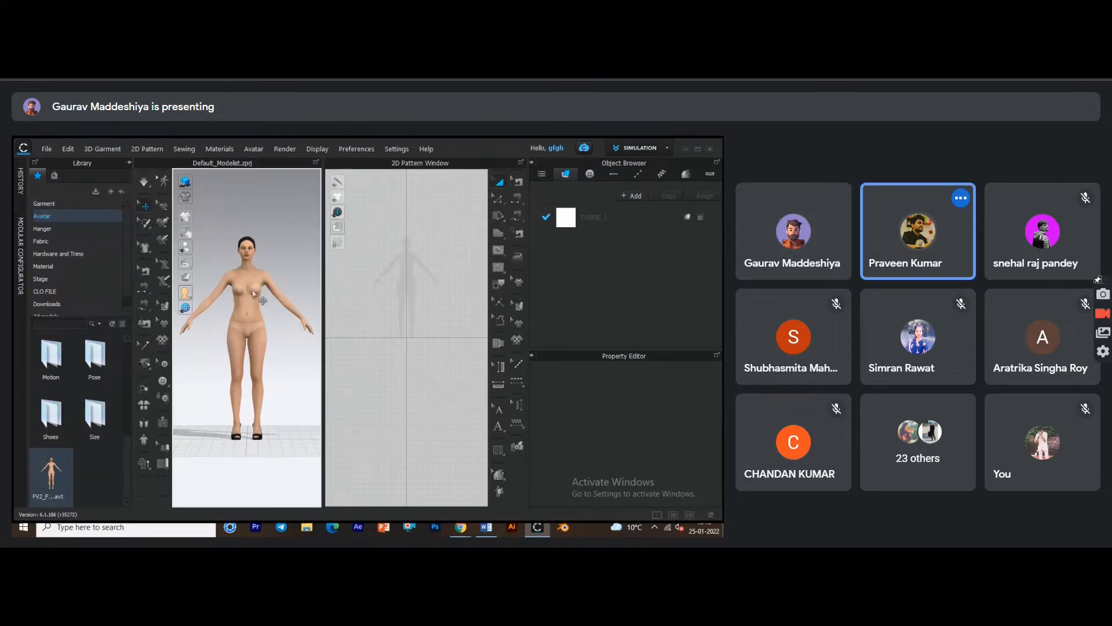
{"action": "key", "text": "shift+x"}
{"action": "scroll", "coordinate": [253, 292], "scroll_direction": "down", "scroll_amount": 2}
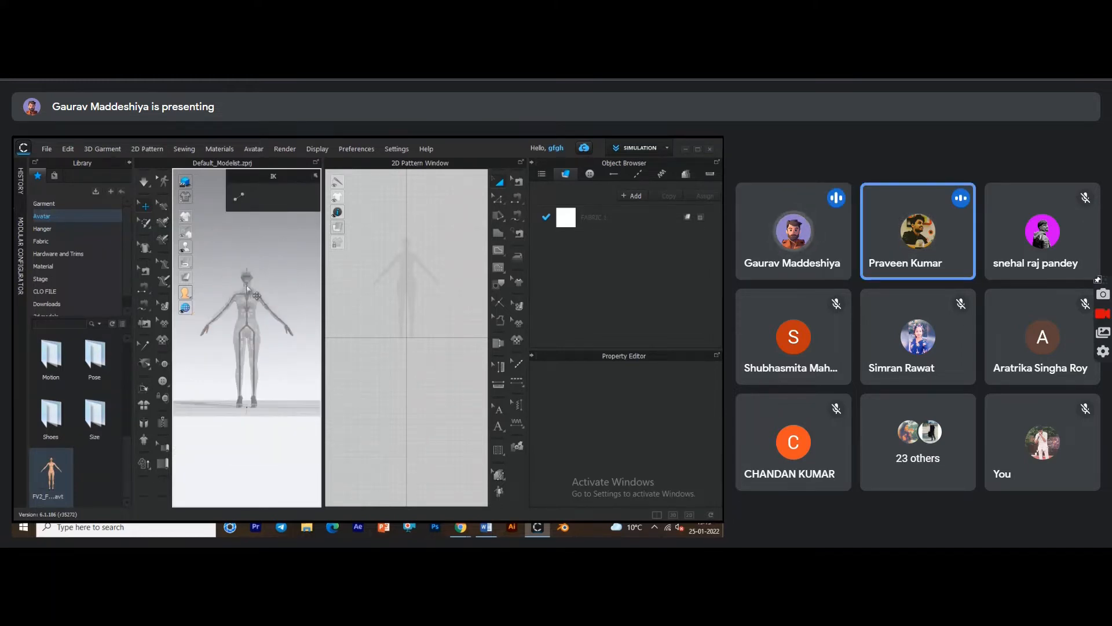
{"action": "scroll", "coordinate": [252, 292], "scroll_direction": "up", "scroll_amount": 3}
{"action": "scroll", "coordinate": [248, 272], "scroll_direction": "up", "scroll_amount": 3}
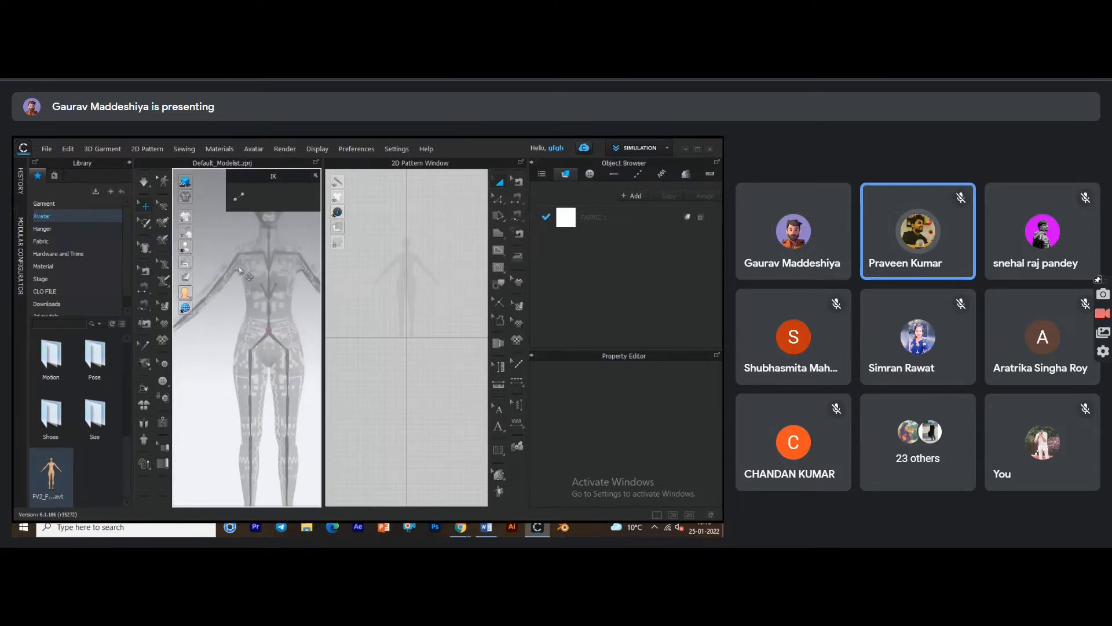
Rotate the shoulder joints of both arms to lower them toward the avatar's body.
{"action": "left_click", "coordinate": [225, 261]}
{"action": "scroll", "coordinate": [220, 265], "scroll_direction": "up", "scroll_amount": 2}
{"action": "left_click_drag", "start_coordinate": [219, 267], "coordinate": [229, 276]}
{"action": "middle_click_drag", "start_coordinate": [303, 341], "coordinate": [243, 338]}
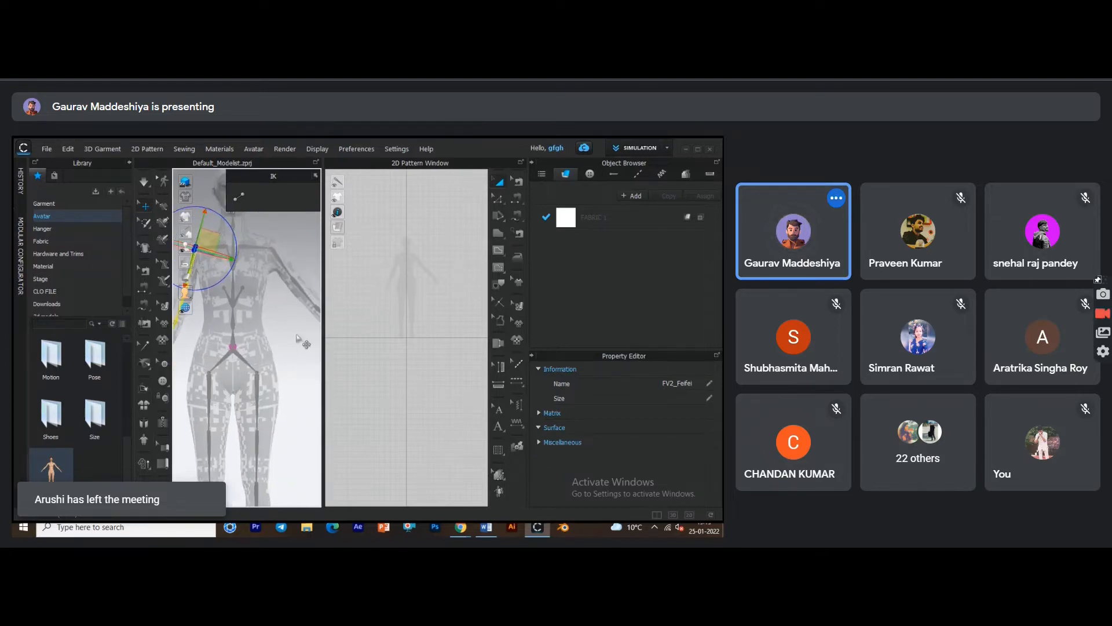
{"action": "left_click", "coordinate": [278, 257]}
{"action": "left_click_drag", "start_coordinate": [279, 287], "coordinate": [271, 306]}
Rotate the hip joint of the avatar's left leg in side view to raise the leg forward.
{"action": "right_click_drag", "start_coordinate": [270, 306], "coordinate": [288, 382]}
{"action": "left_click", "coordinate": [262, 362]}
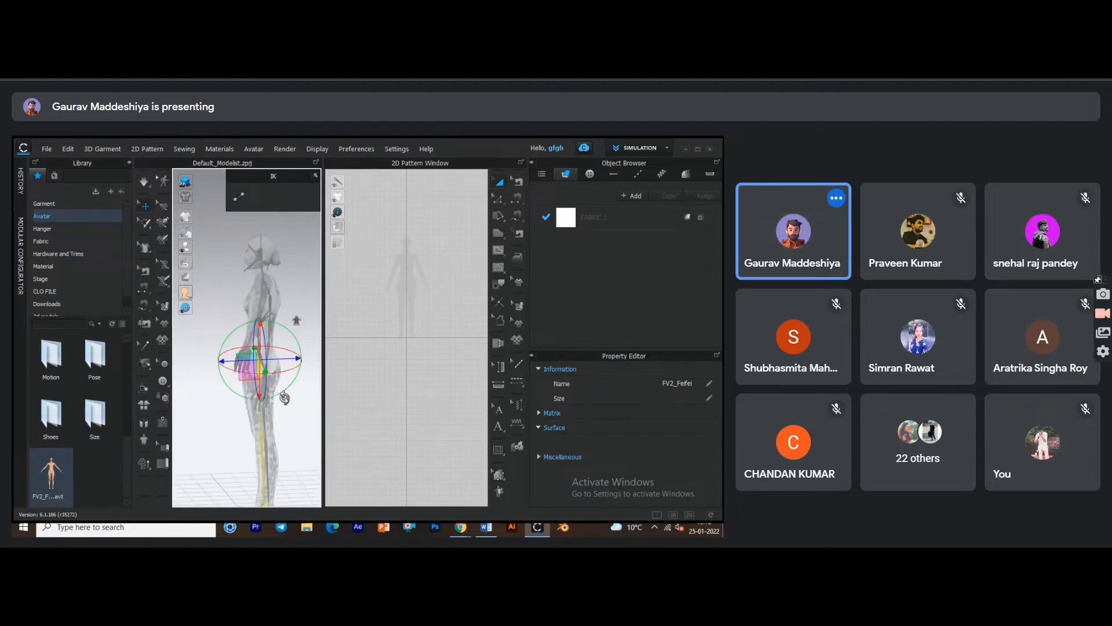
{"action": "key", "text": "6"}
{"action": "left_click", "coordinate": [263, 393]}
{"action": "left_click", "coordinate": [280, 391]}
{"action": "left_click", "coordinate": [261, 394]}
{"action": "left_click_drag", "start_coordinate": [289, 389], "coordinate": [251, 398]}
{"action": "left_click", "coordinate": [199, 424]}
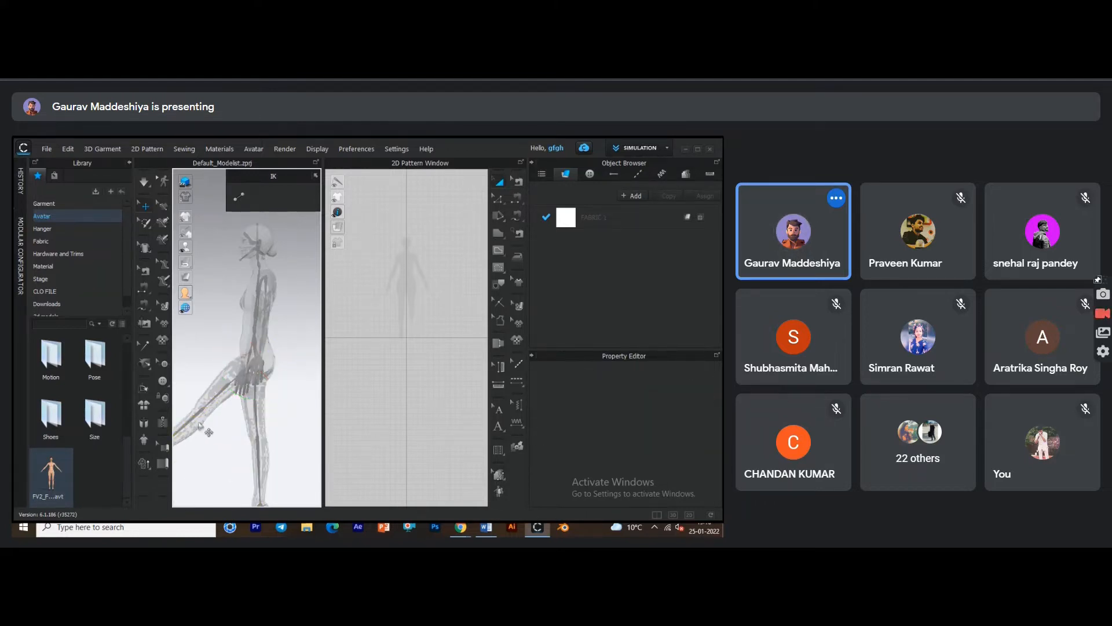
Rotate the knee joint of the raised left leg to bend the lower leg down toward the floor.
{"action": "left_click", "coordinate": [192, 422]}
{"action": "left_click_drag", "start_coordinate": [196, 451], "coordinate": [304, 397]}
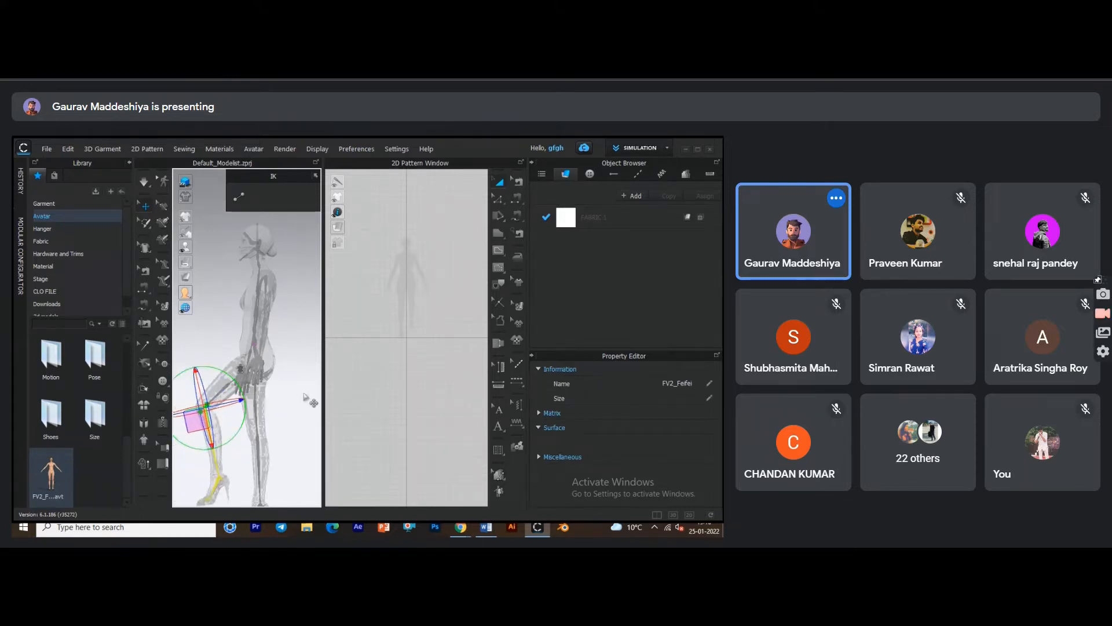
{"action": "left_click", "coordinate": [303, 398]}
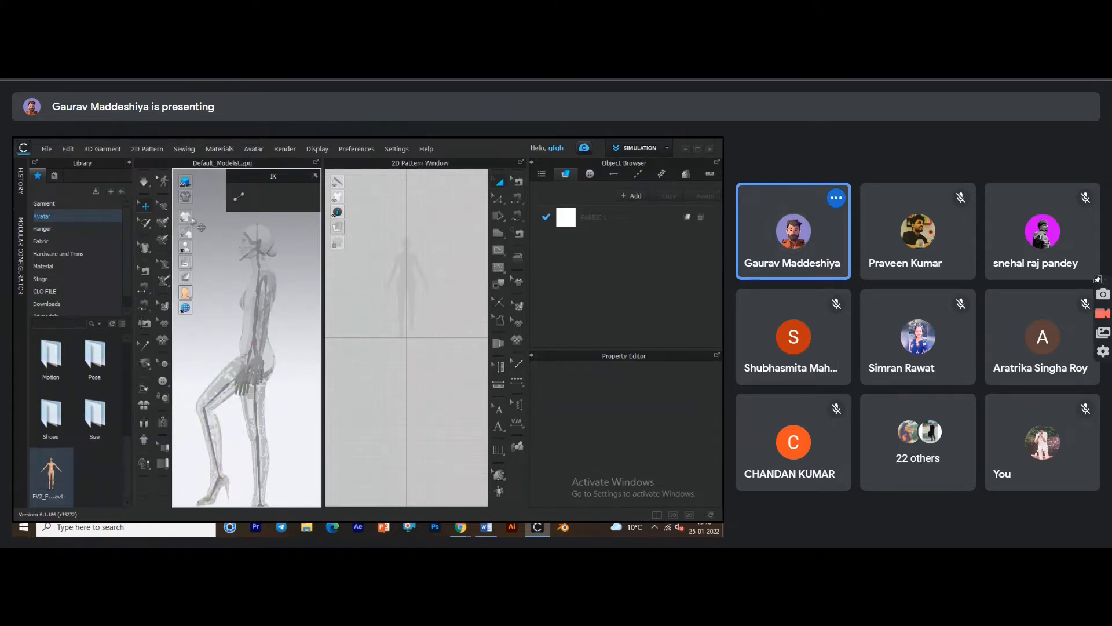
Hide the X-ray joints and examine the posed avatar from the front and both sides.
{"action": "key", "text": "shift+x"}
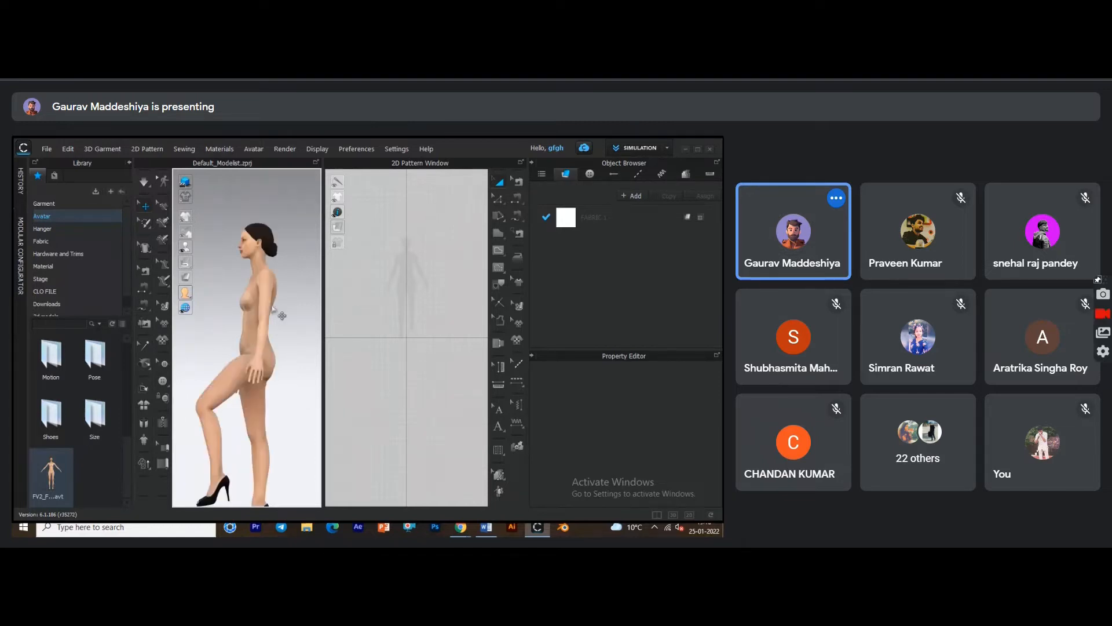
{"action": "middle_click_drag", "start_coordinate": [272, 307], "coordinate": [302, 307]}
{"action": "right_click_drag", "start_coordinate": [258, 305], "coordinate": [357, 335]}
{"action": "scroll", "coordinate": [248, 362], "scroll_direction": "up", "scroll_amount": 6}
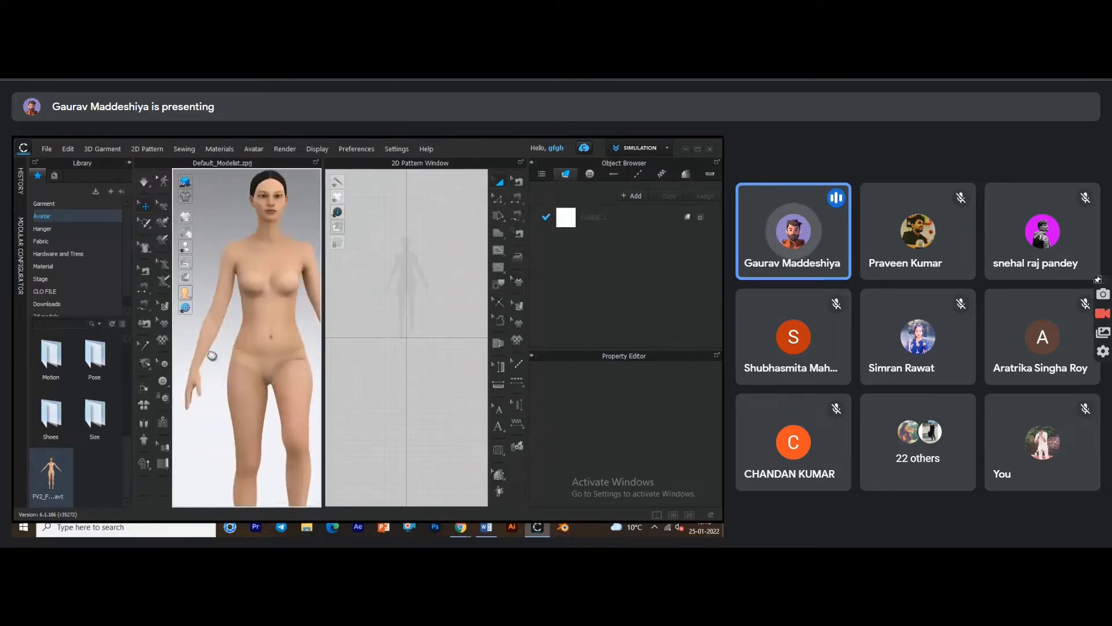
{"action": "right_click_drag", "start_coordinate": [247, 362], "coordinate": [355, 365]}
{"action": "right_click_drag", "start_coordinate": [249, 380], "coordinate": [279, 366]}
{"action": "scroll", "coordinate": [273, 367], "scroll_direction": "down", "scroll_amount": 5}
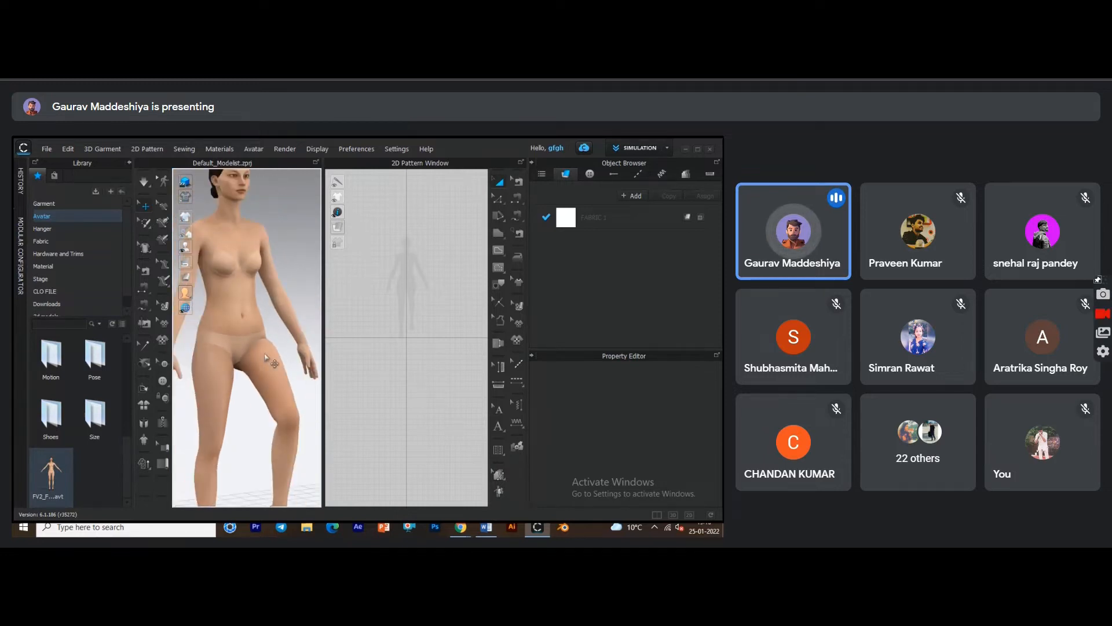
{"action": "left_click", "coordinate": [266, 357]}
{"action": "right_click_drag", "start_coordinate": [280, 357], "coordinate": [260, 379]}
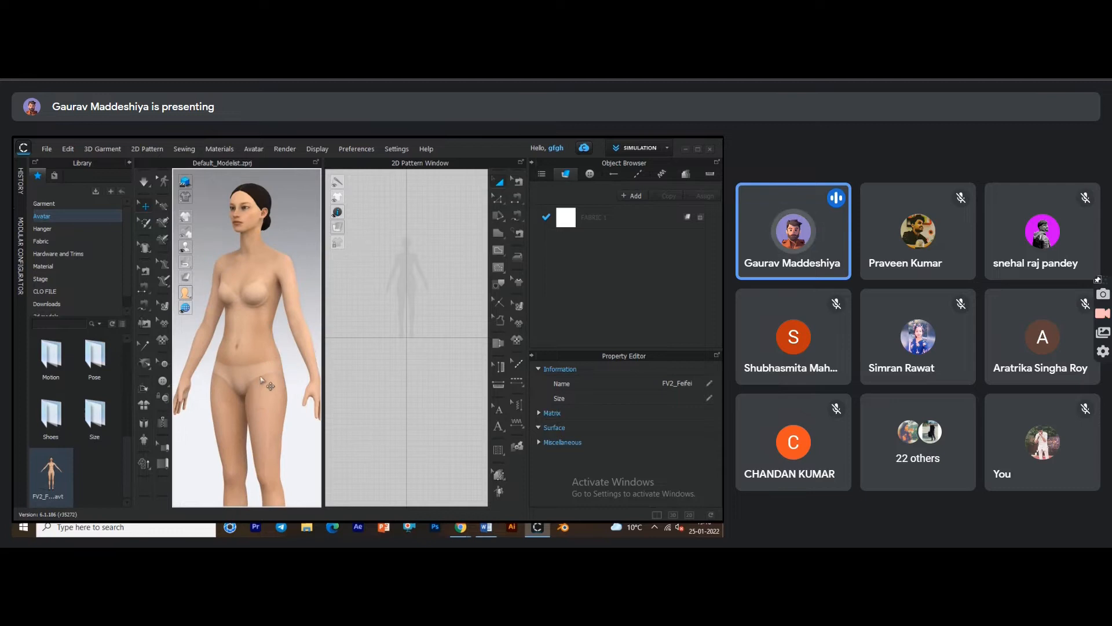
Switch to Chrome, search the web for "maximo" in a new tab and open the Mixamo website.
{"action": "mouse_move", "coordinate": [453, 532]}
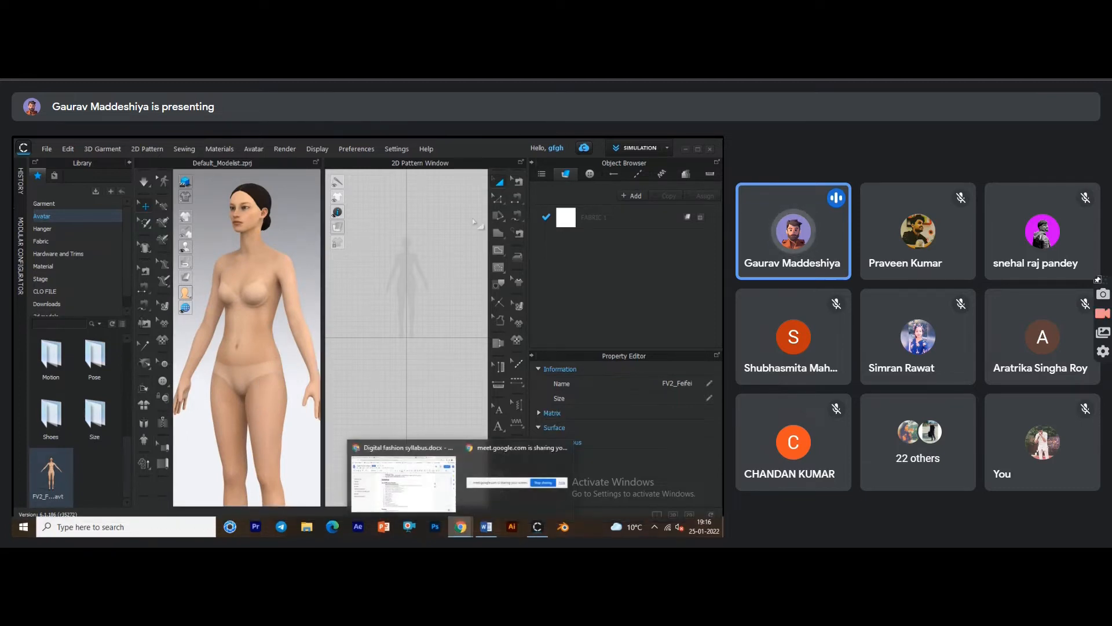
{"action": "left_click", "coordinate": [398, 484]}
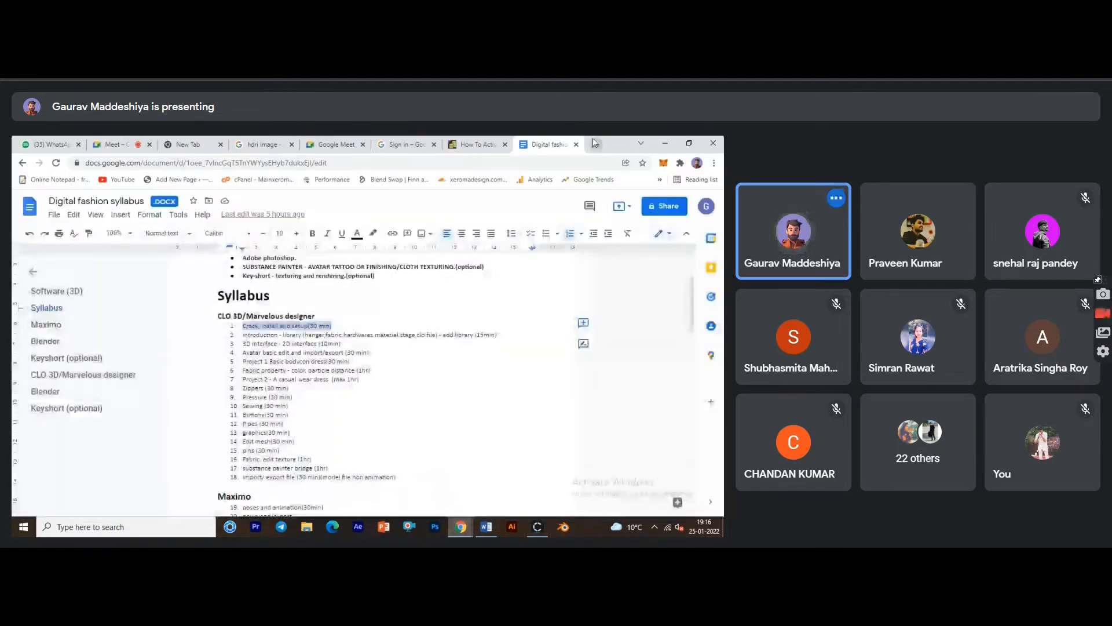
{"action": "left_click", "coordinate": [592, 144]}
{"action": "type", "text": "maximo"}
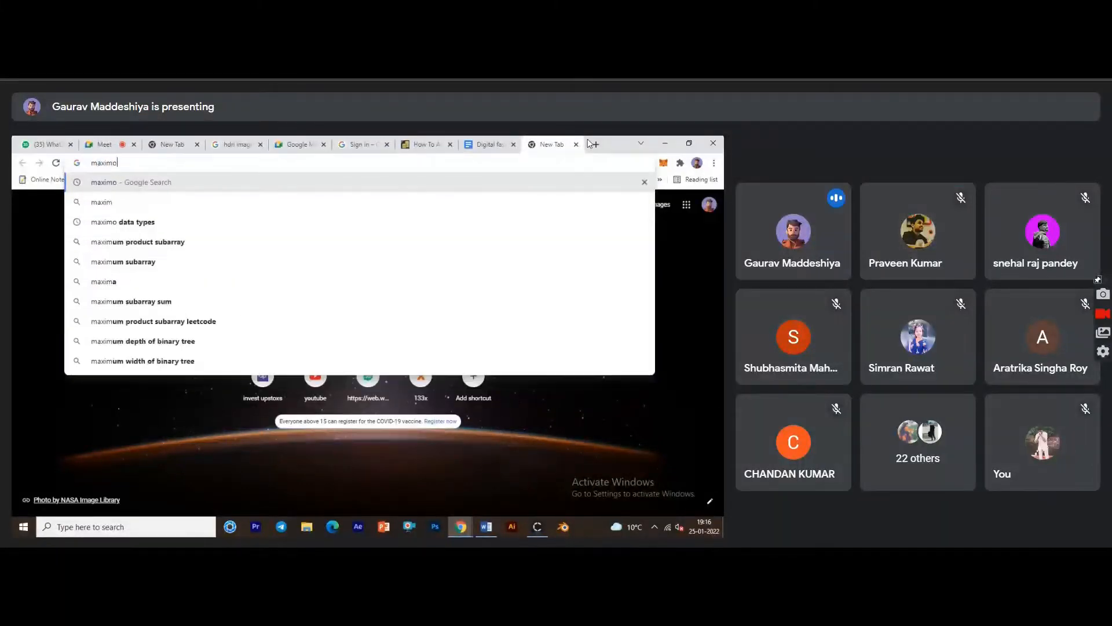
{"action": "key", "text": "Return"}
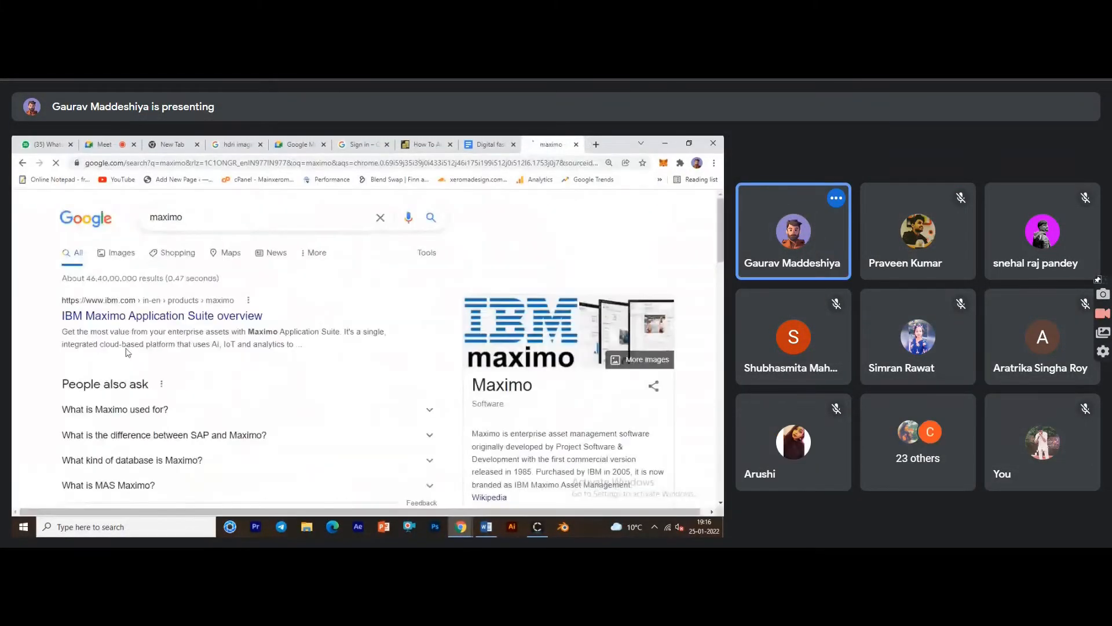
{"action": "scroll", "coordinate": [152, 404], "scroll_direction": "down", "scroll_amount": 5}
{"action": "scroll", "coordinate": [125, 424], "scroll_direction": "down", "scroll_amount": 2}
{"action": "left_click", "coordinate": [81, 349]}
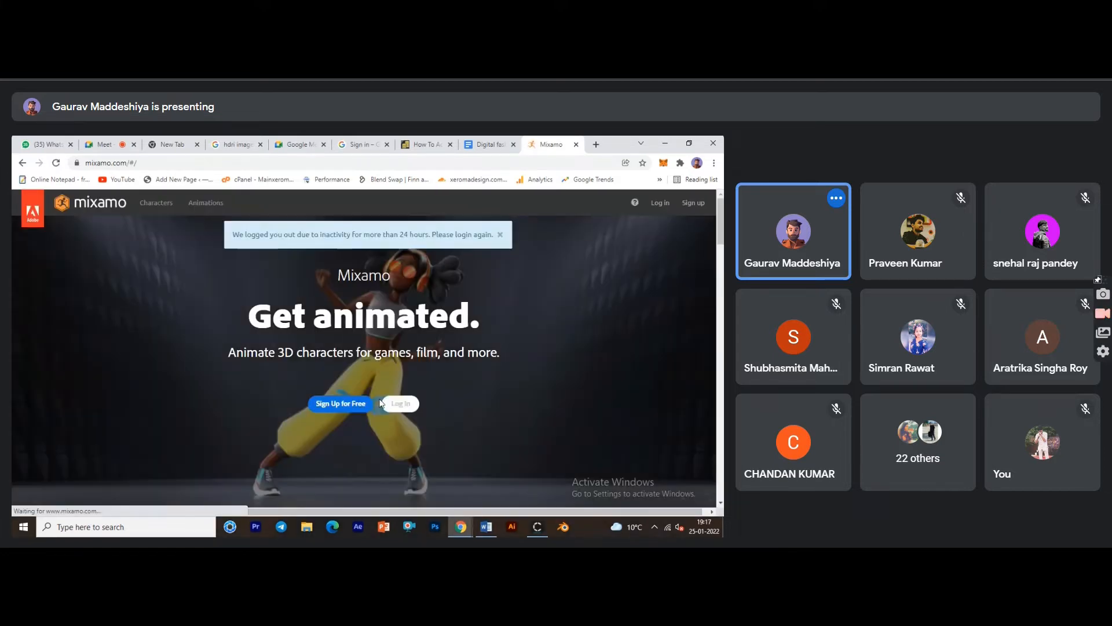
Log in to Mixamo through Google with the first listed account.
{"action": "left_click", "coordinate": [397, 405]}
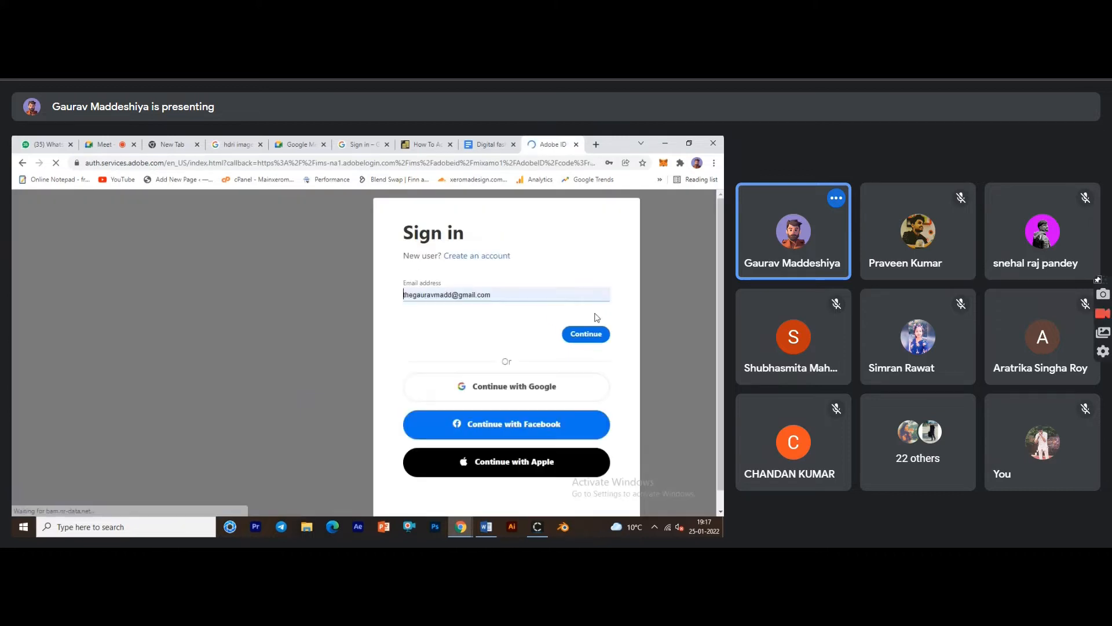
{"action": "left_click", "coordinate": [521, 388]}
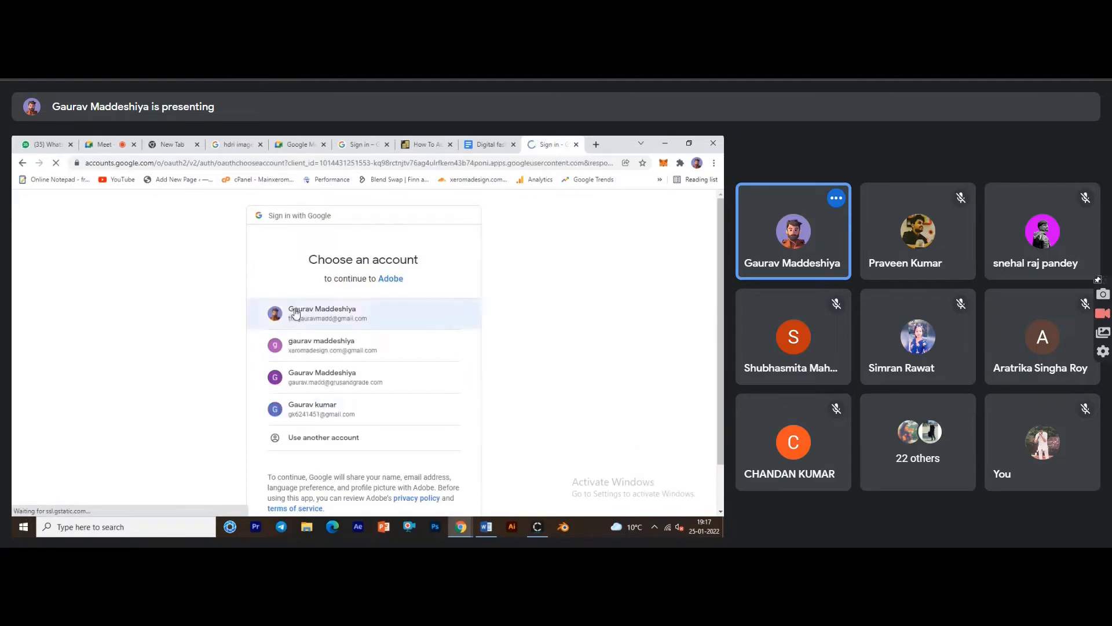
{"action": "left_click", "coordinate": [301, 311]}
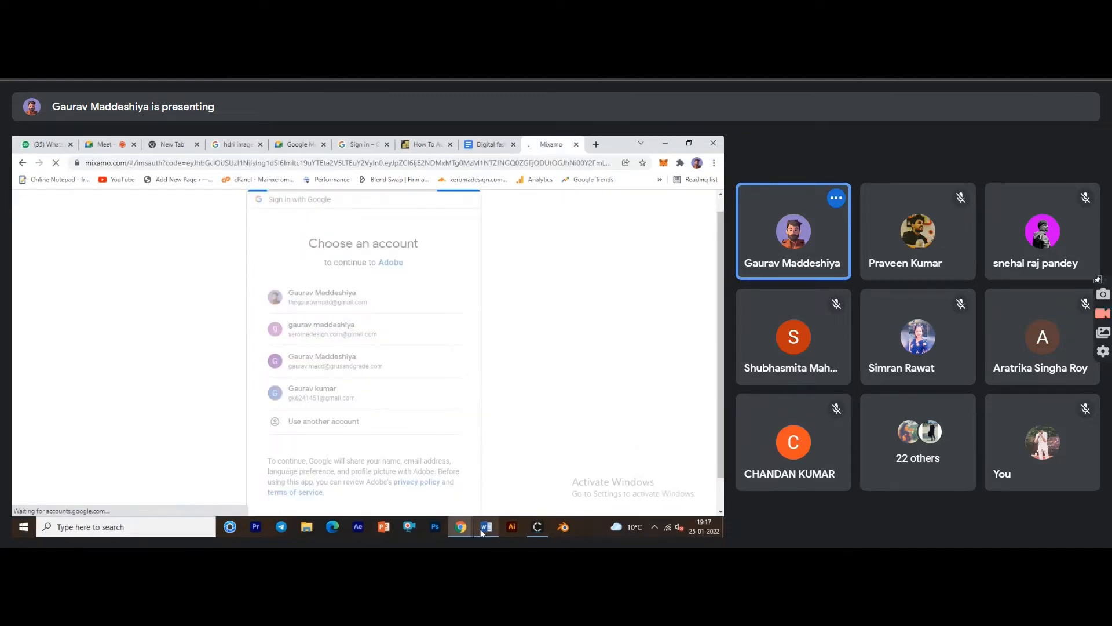
{"action": "mouse_move", "coordinate": [481, 533]}
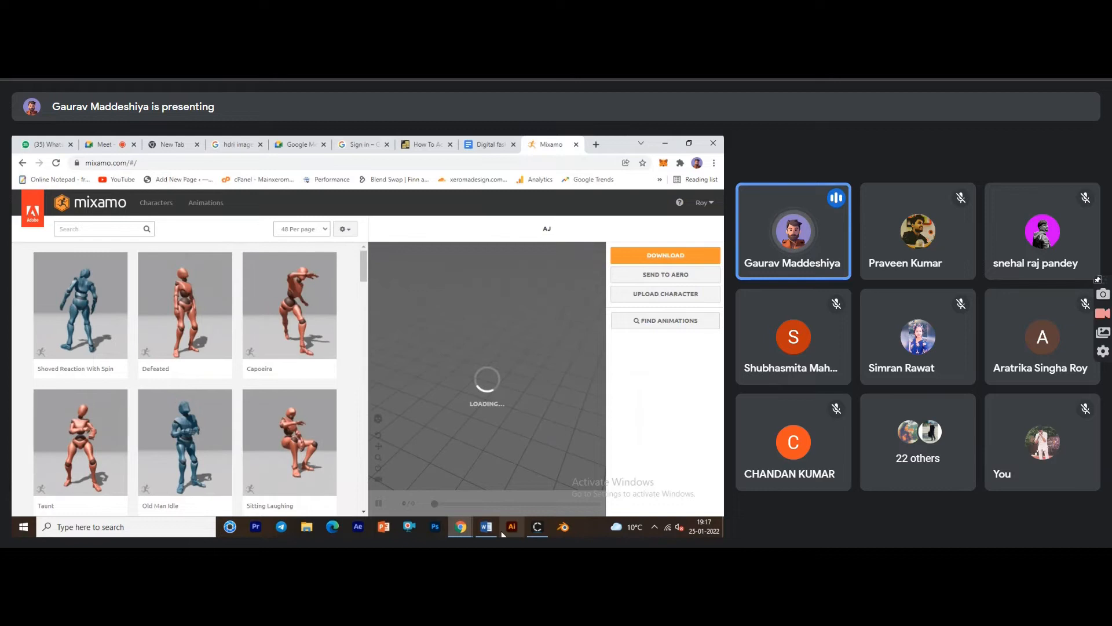
Preview the Capoeira animation on the AJ character in Mixamo and pause its playback.
{"action": "left_click", "coordinate": [536, 527]}
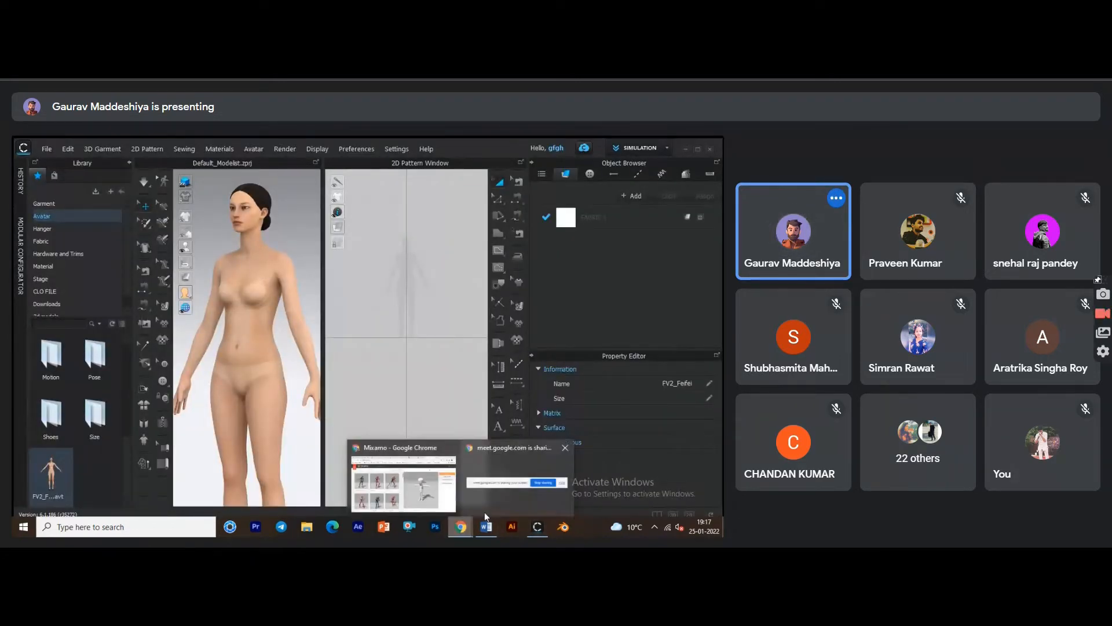
{"action": "left_click", "coordinate": [430, 497]}
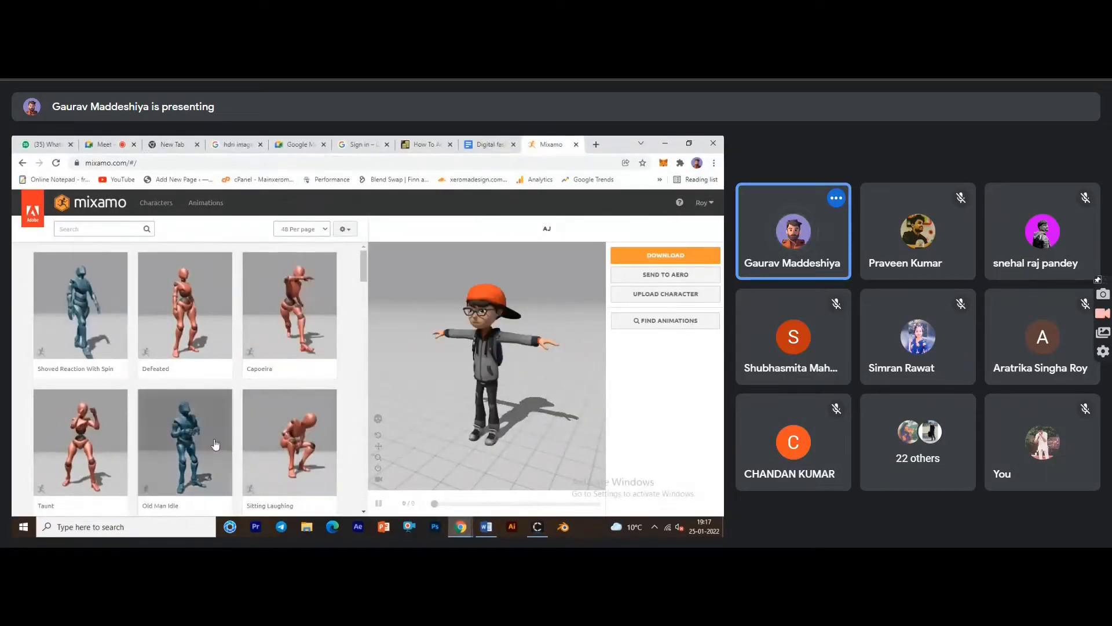
{"action": "left_click", "coordinate": [328, 373]}
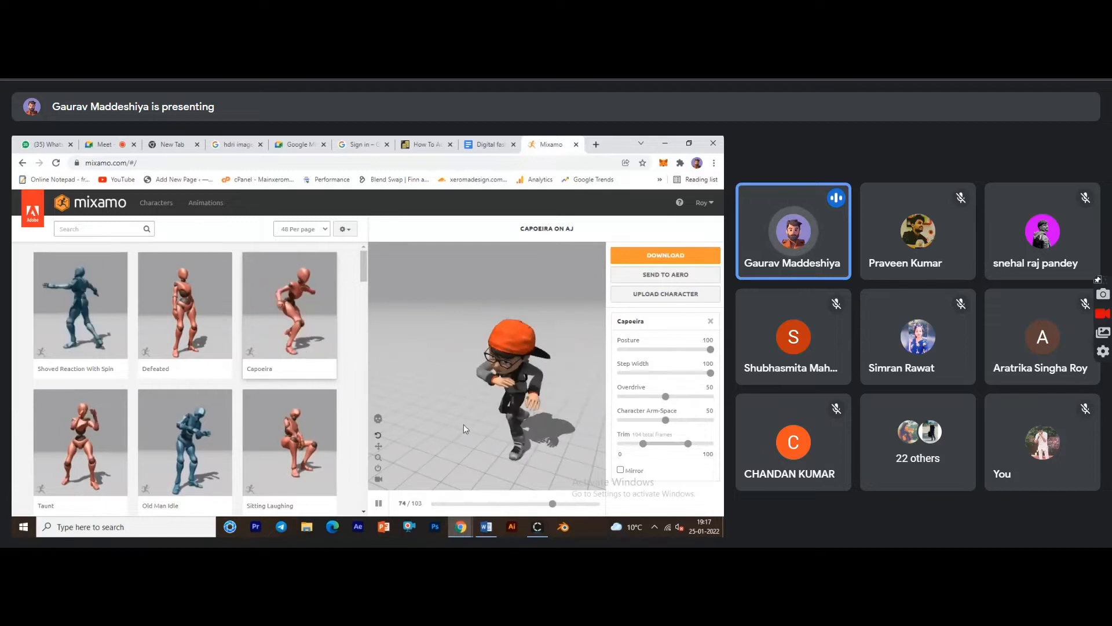
{"action": "scroll", "coordinate": [185, 377], "scroll_direction": "down", "scroll_amount": 5}
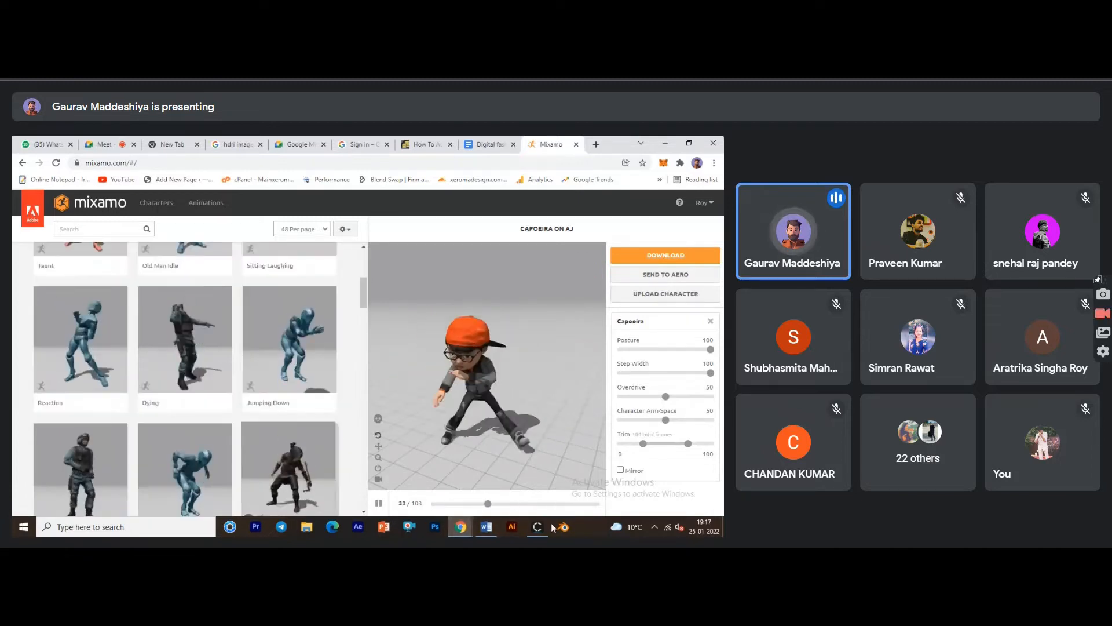
{"action": "left_click", "coordinate": [537, 526]}
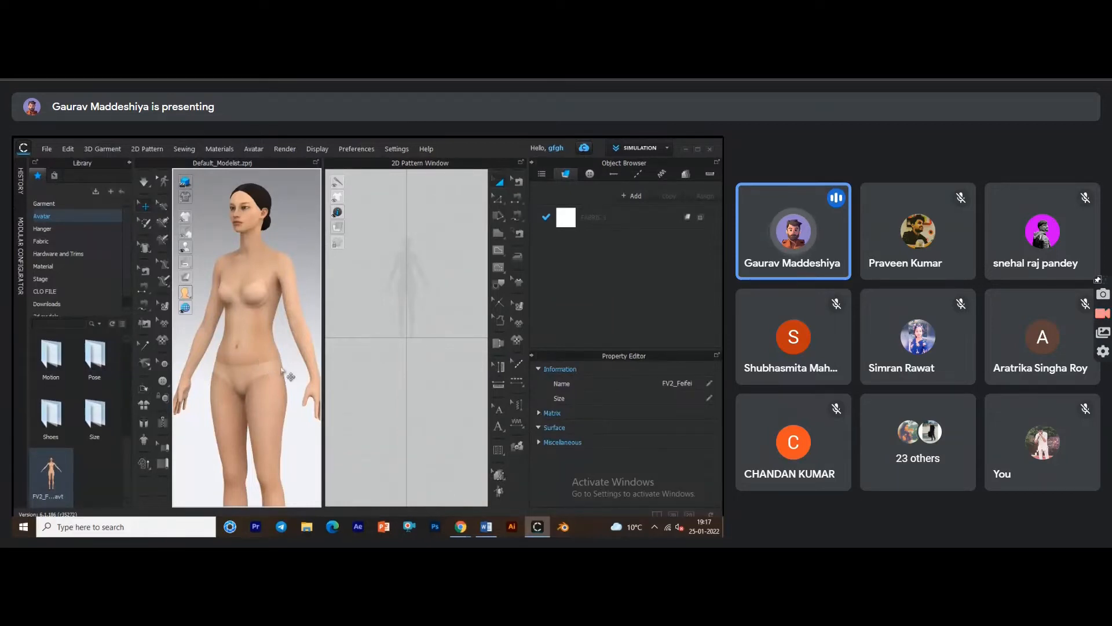
{"action": "mouse_move", "coordinate": [461, 527]}
{"action": "left_click", "coordinate": [409, 474]}
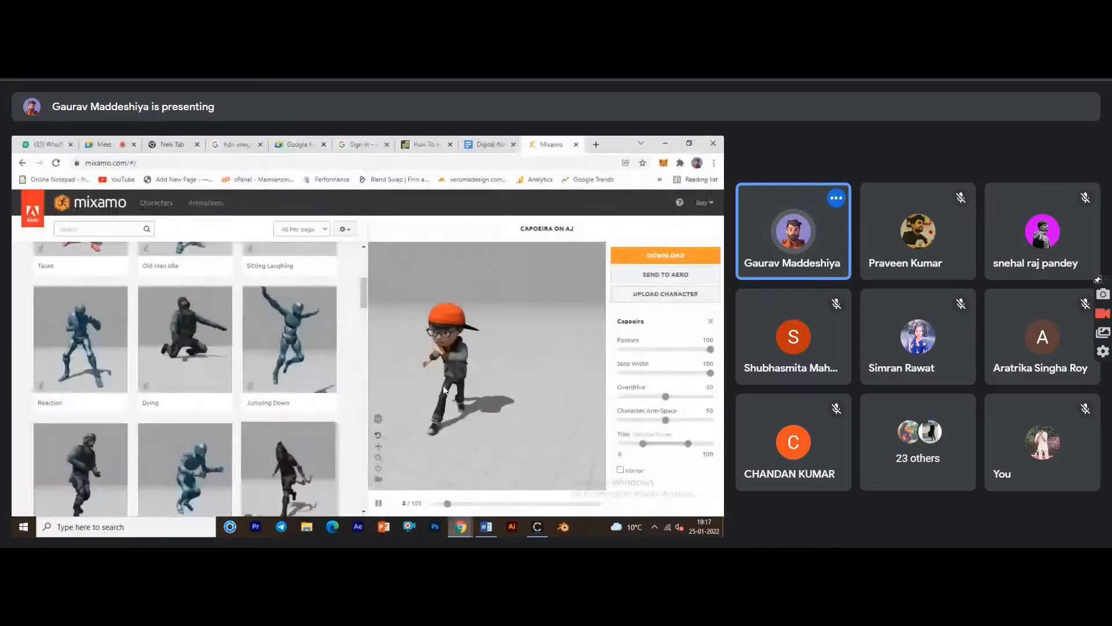
{"action": "left_click", "coordinate": [378, 503]}
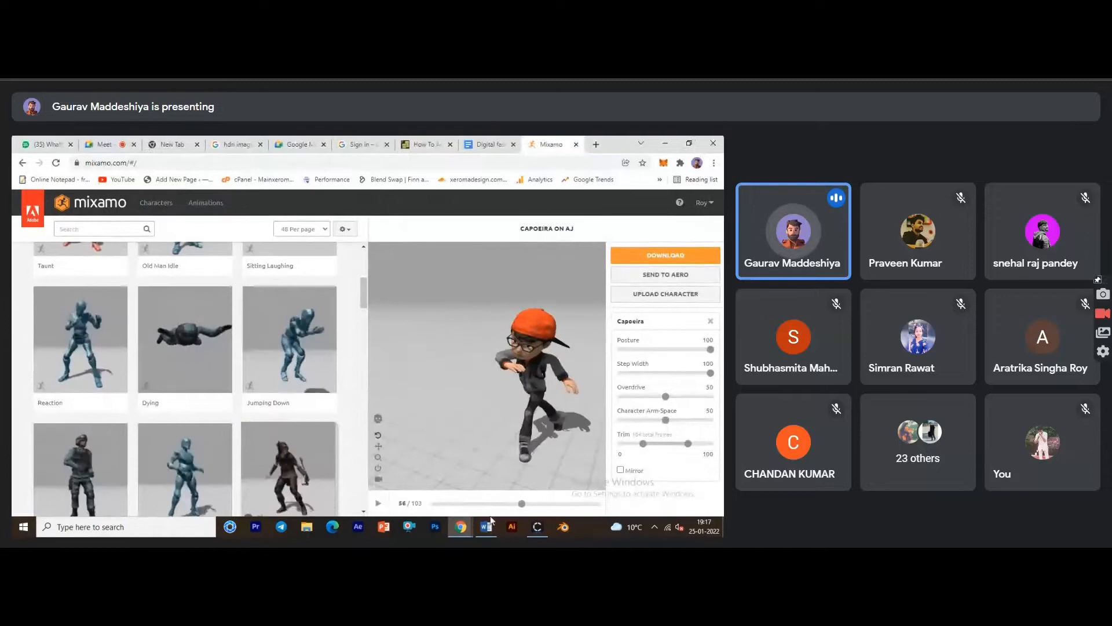
Switch to CLO, delete the current avatar and load the FV2_Feifei avatar from the library again.
{"action": "mouse_move", "coordinate": [488, 524]}
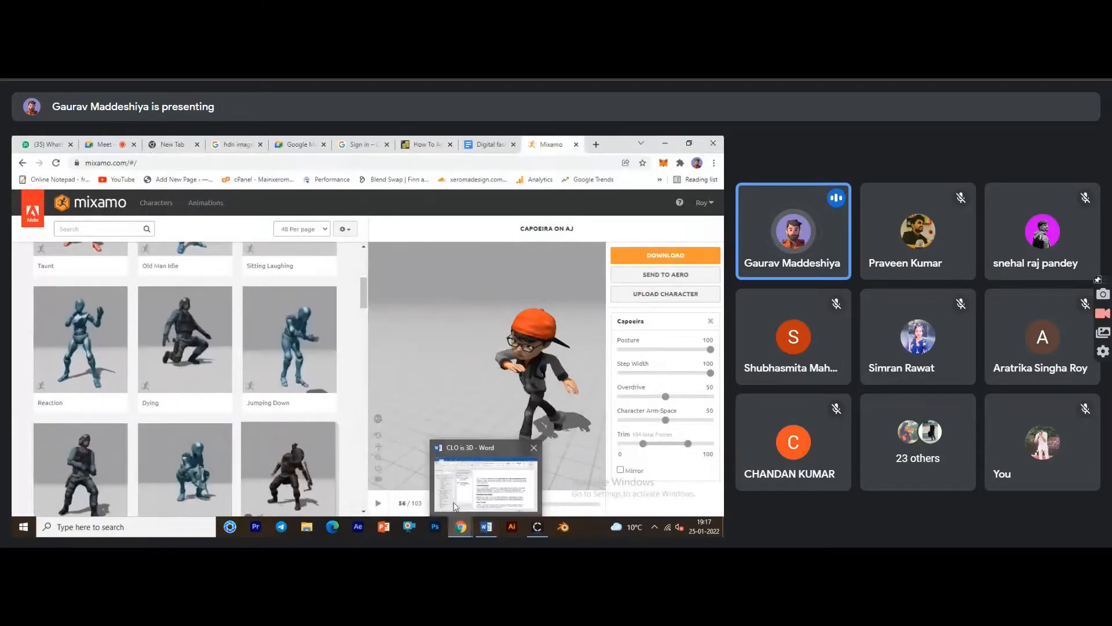
{"action": "left_click", "coordinate": [537, 526]}
{"action": "right_click_drag", "start_coordinate": [259, 345], "coordinate": [293, 344]}
{"action": "scroll", "coordinate": [239, 382], "scroll_direction": "down", "scroll_amount": 3}
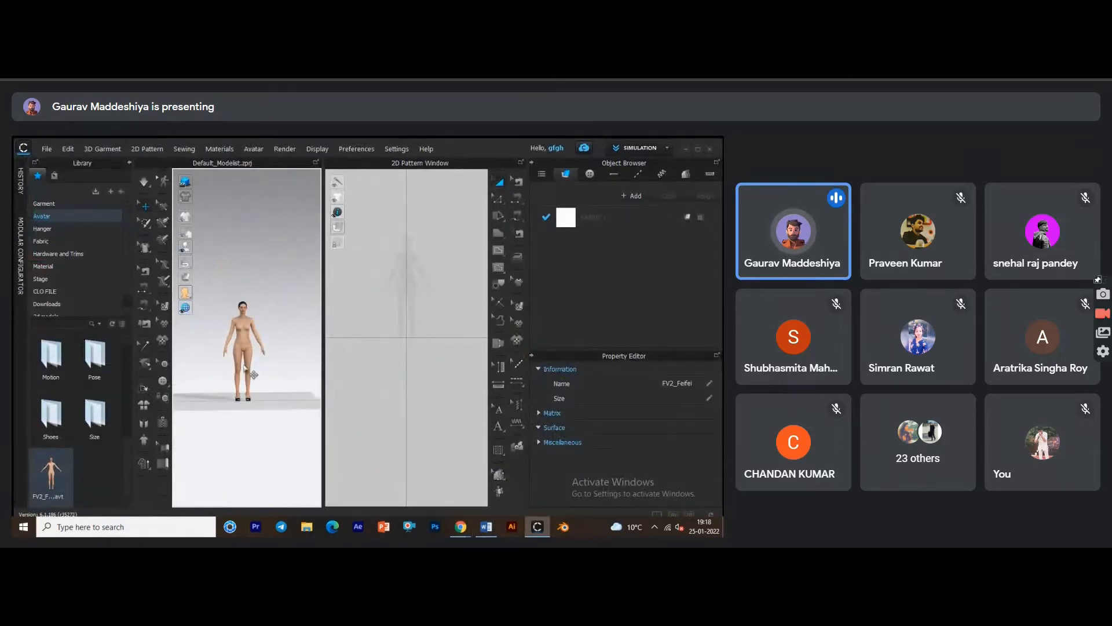
{"action": "left_click", "coordinate": [243, 345]}
{"action": "key", "text": "Delete"}
{"action": "left_click_drag", "start_coordinate": [51, 472], "coordinate": [316, 346]}
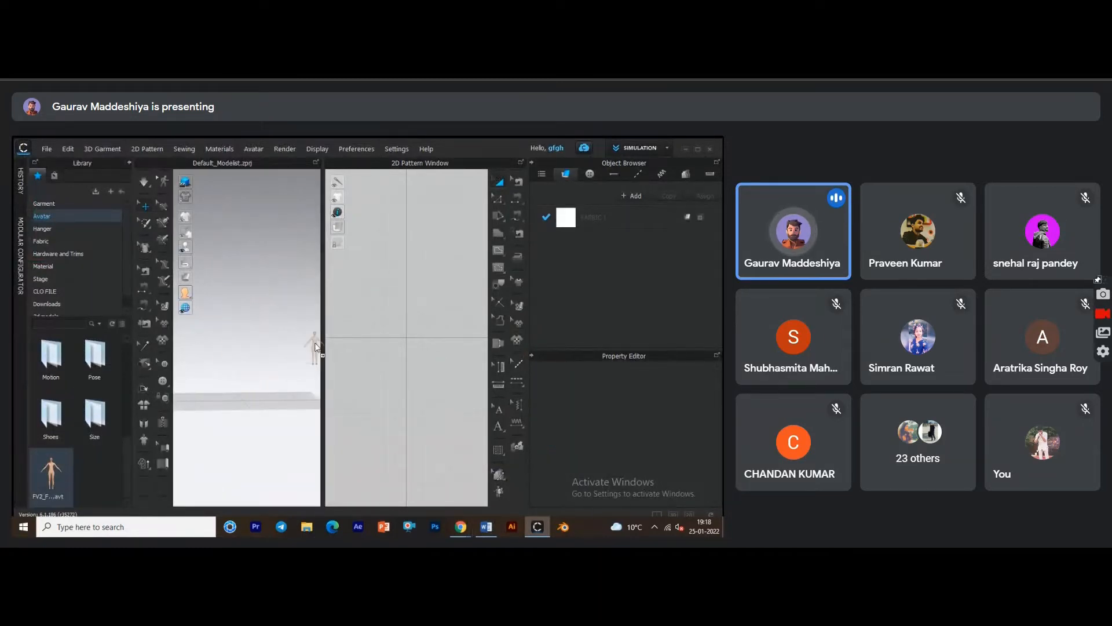
{"action": "left_click_drag", "start_coordinate": [263, 373], "coordinate": [264, 375]}
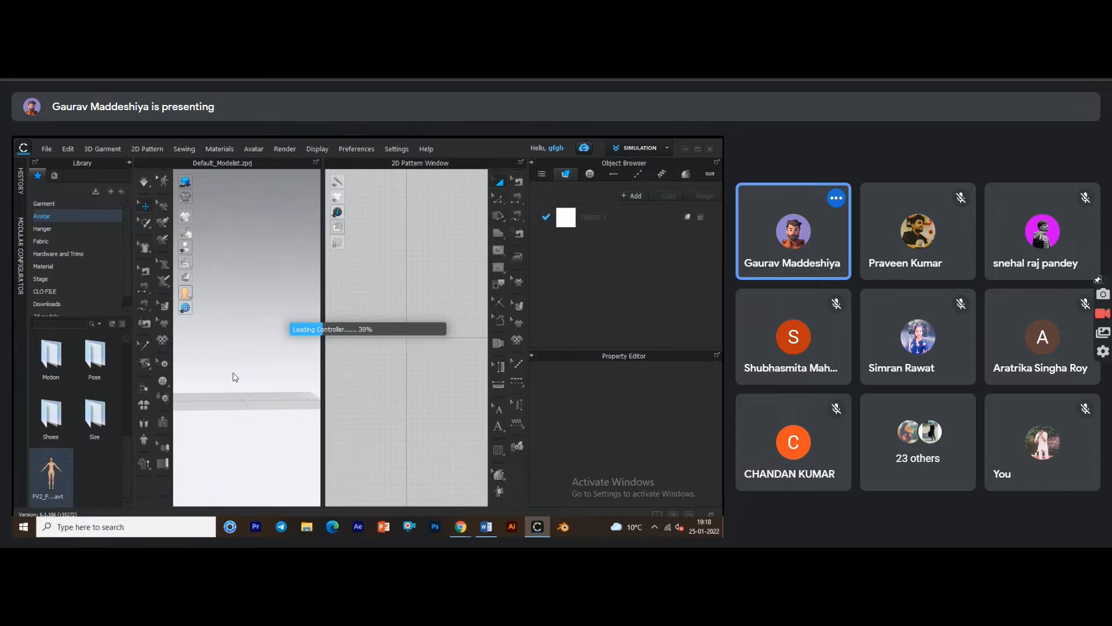
Examine the reloaded avatar from the side and front, and its silhouette in the 2D pattern window.
{"action": "right_click_drag", "start_coordinate": [261, 367], "coordinate": [301, 302]}
{"action": "scroll", "coordinate": [270, 382], "scroll_direction": "up", "scroll_amount": 1}
{"action": "scroll", "coordinate": [255, 325], "scroll_direction": "up", "scroll_amount": 3}
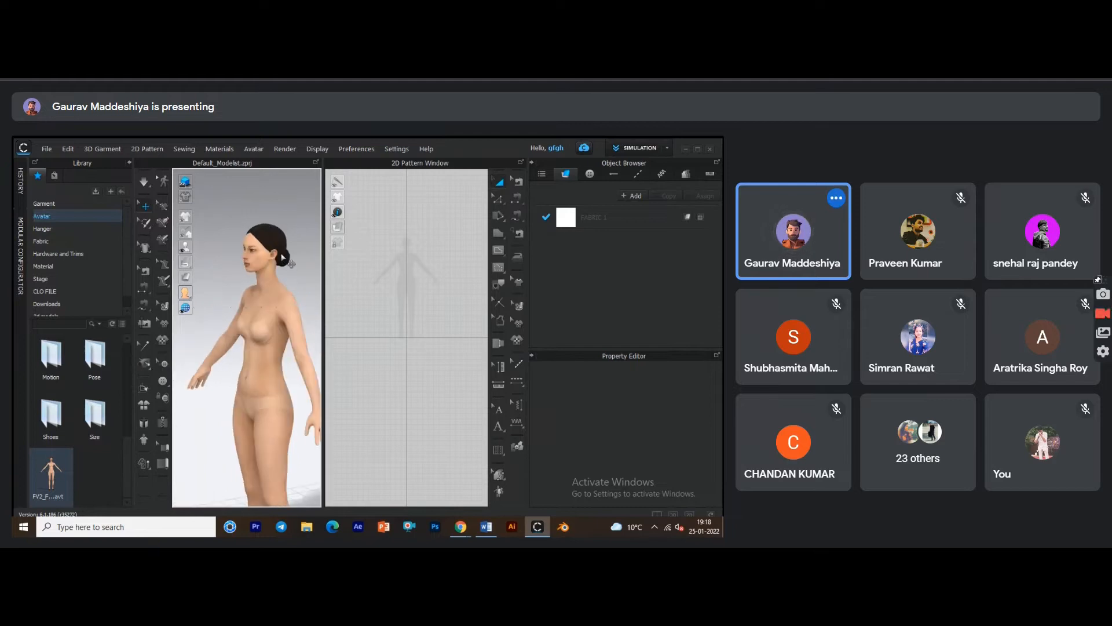
{"action": "scroll", "coordinate": [282, 295], "scroll_direction": "up", "scroll_amount": 3}
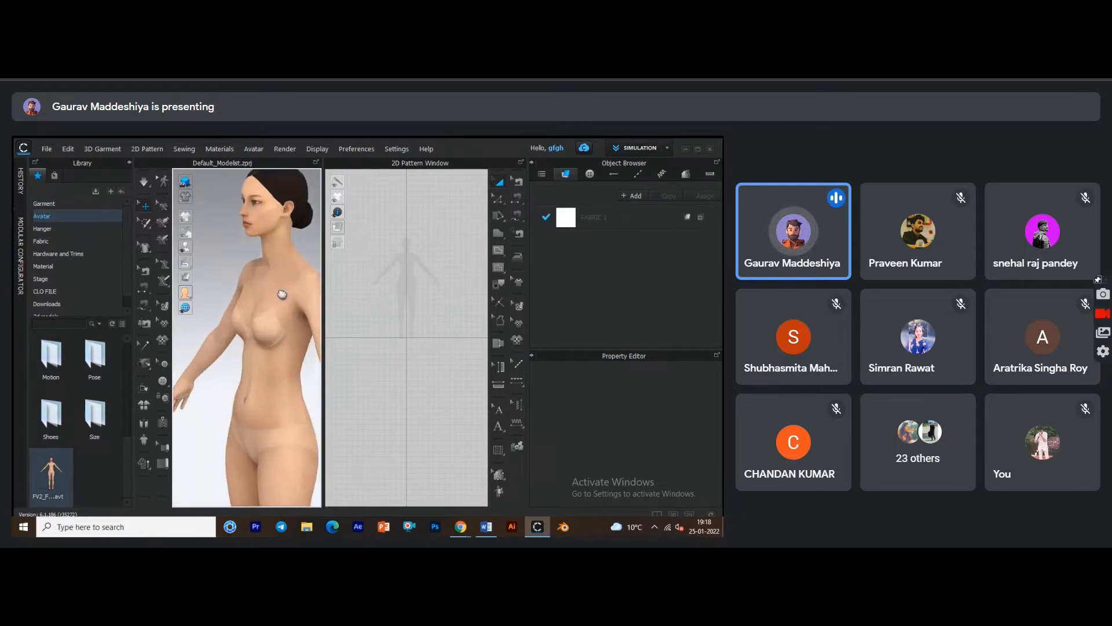
{"action": "middle_click_drag", "start_coordinate": [283, 290], "coordinate": [249, 299]}
{"action": "right_click_drag", "start_coordinate": [250, 299], "coordinate": [192, 273]}
{"action": "mouse_move", "coordinate": [189, 250]}
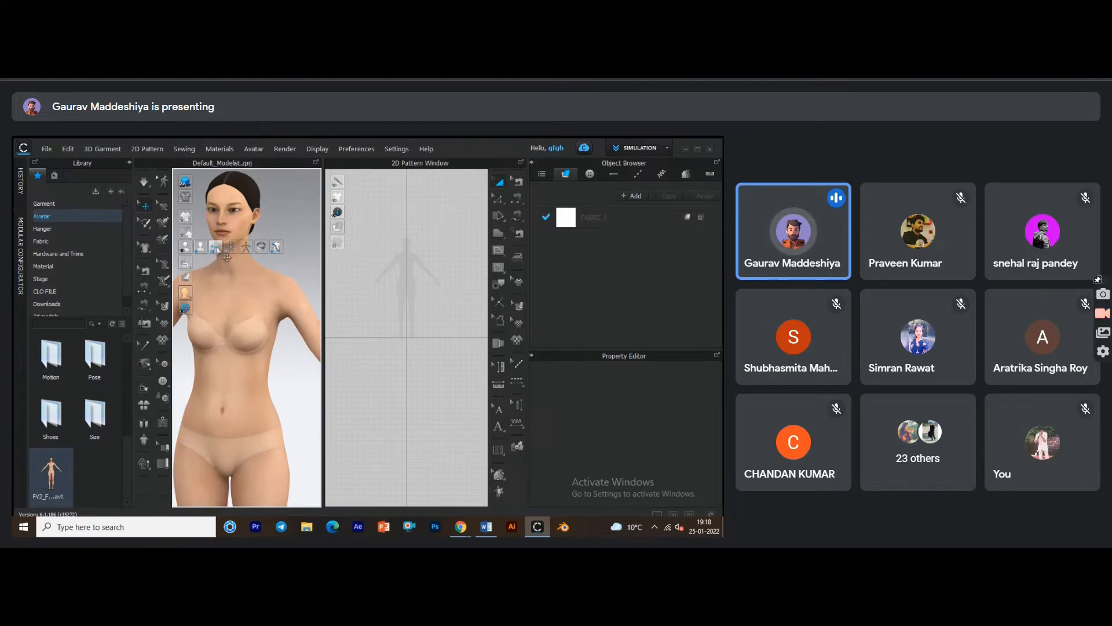
{"action": "right_click_drag", "start_coordinate": [224, 350], "coordinate": [244, 339]}
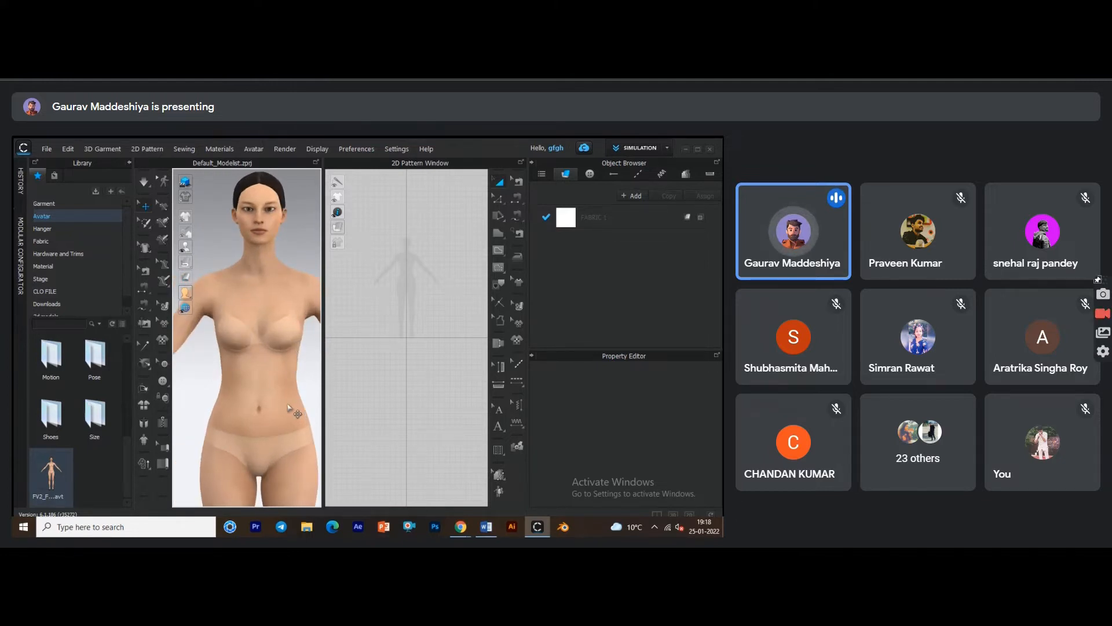
{"action": "right_click_drag", "start_coordinate": [280, 401], "coordinate": [275, 375]}
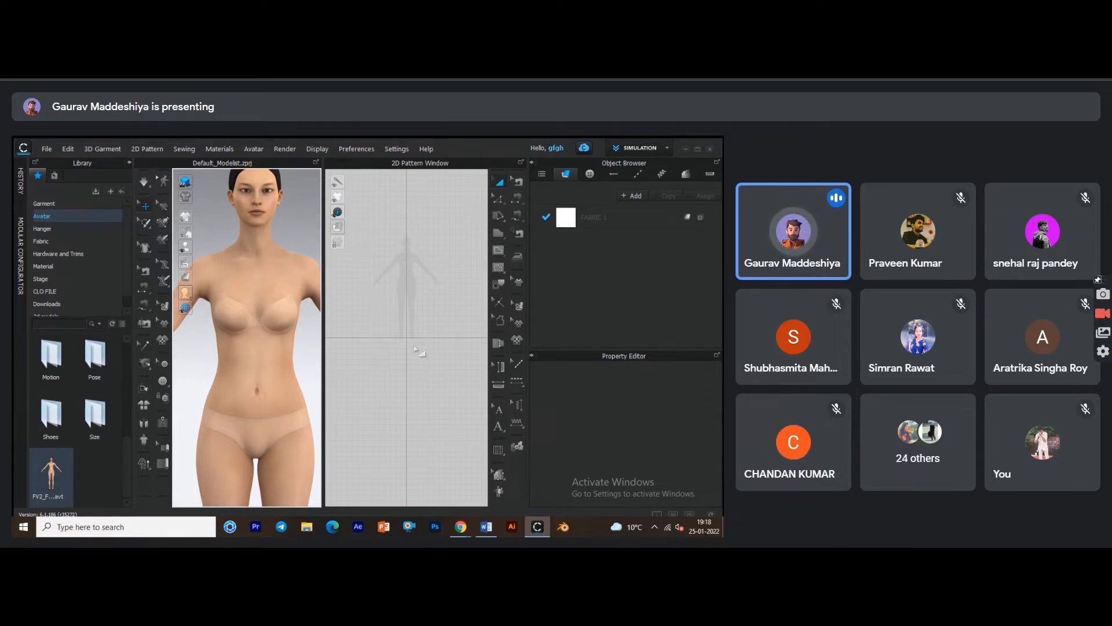
{"action": "scroll", "coordinate": [405, 275], "scroll_direction": "down", "scroll_amount": 4}
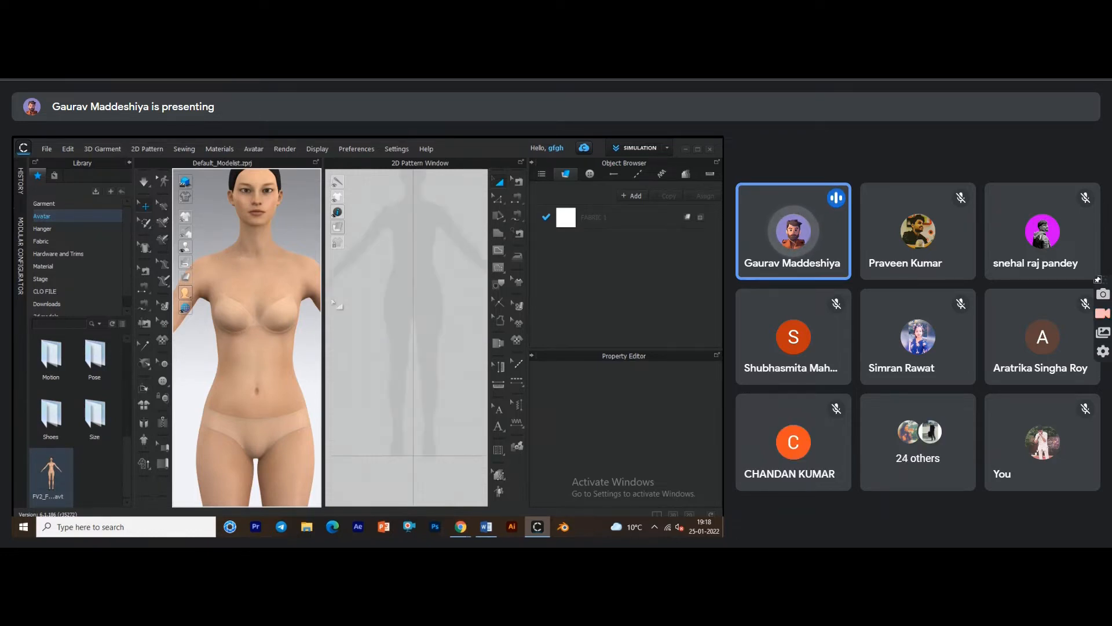
{"action": "scroll", "coordinate": [243, 325], "scroll_direction": "up", "scroll_amount": 1}
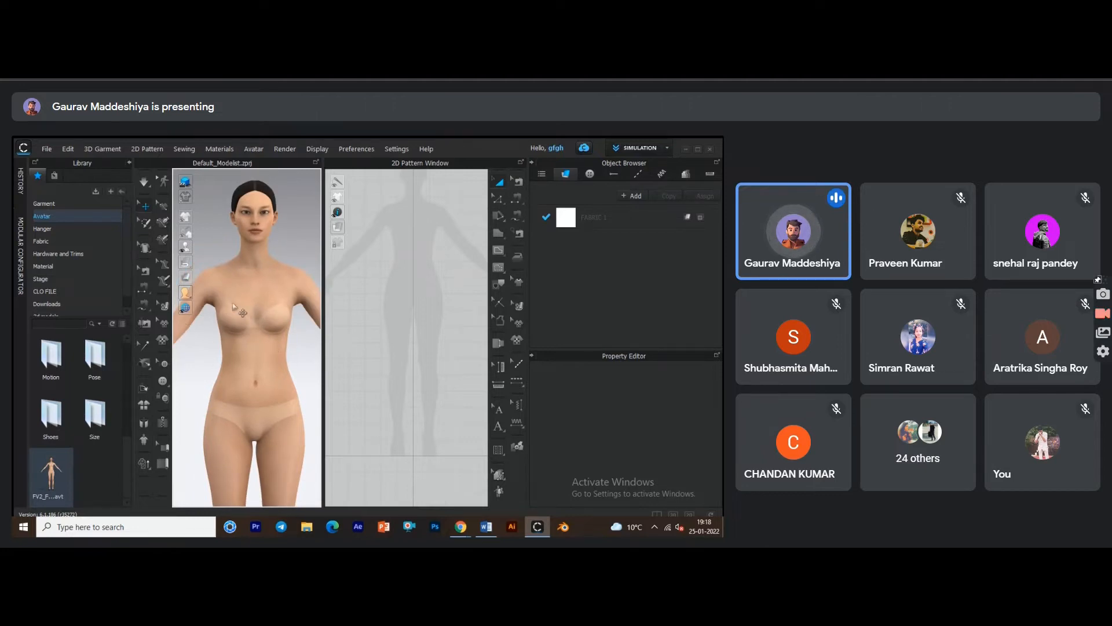
{"action": "scroll", "coordinate": [267, 357], "scroll_direction": "up", "scroll_amount": 2}
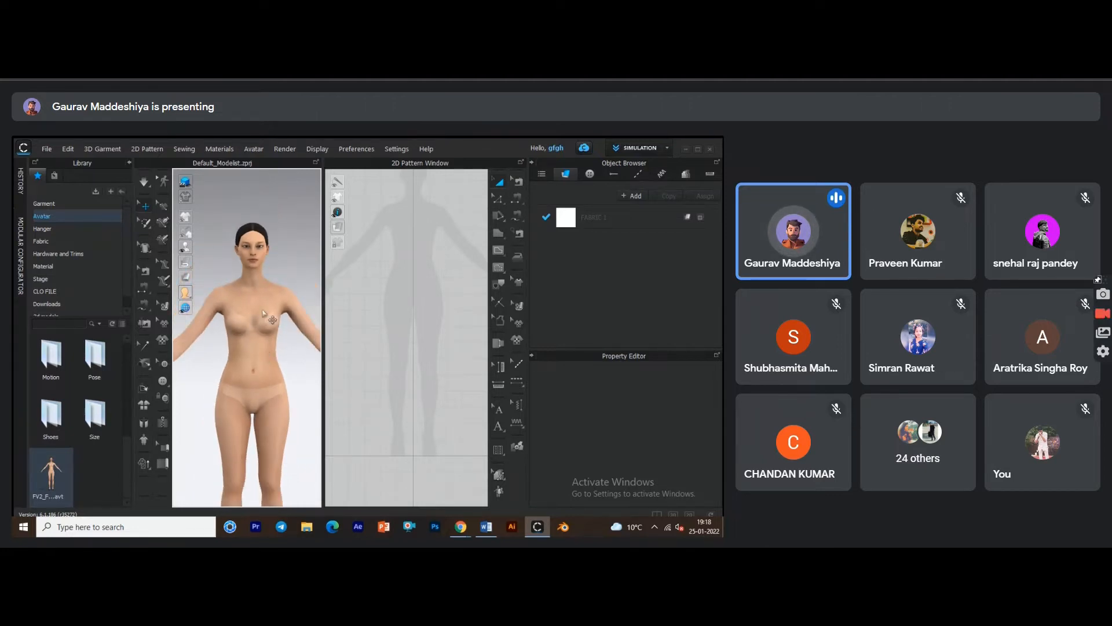
{"action": "middle_click_drag", "start_coordinate": [396, 306], "coordinate": [384, 330]}
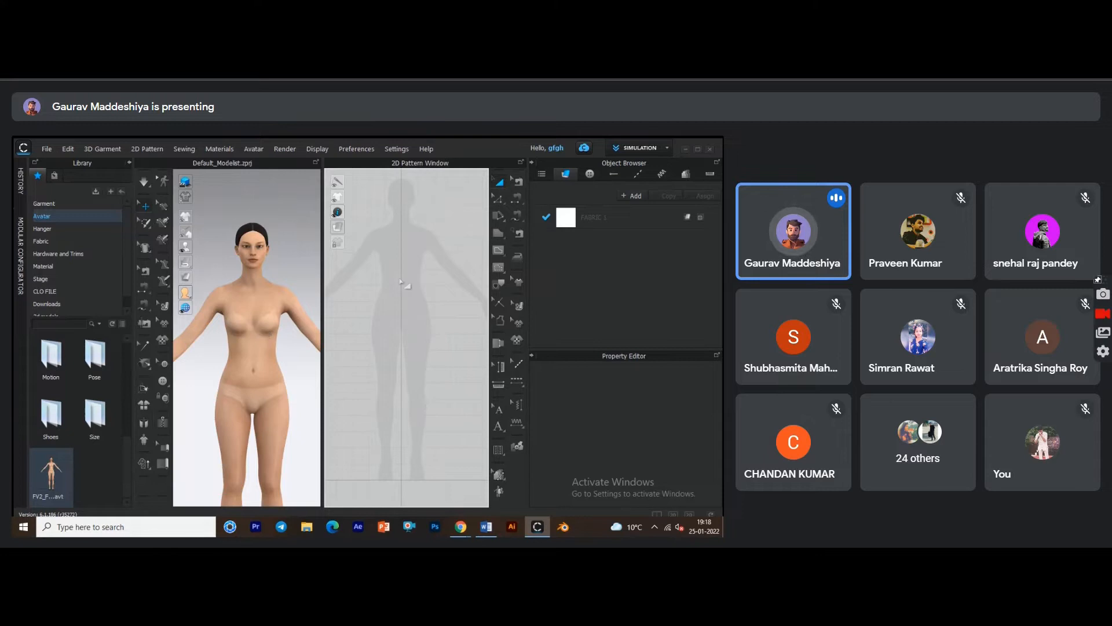
{"action": "scroll", "coordinate": [425, 268], "scroll_direction": "up", "scroll_amount": 3}
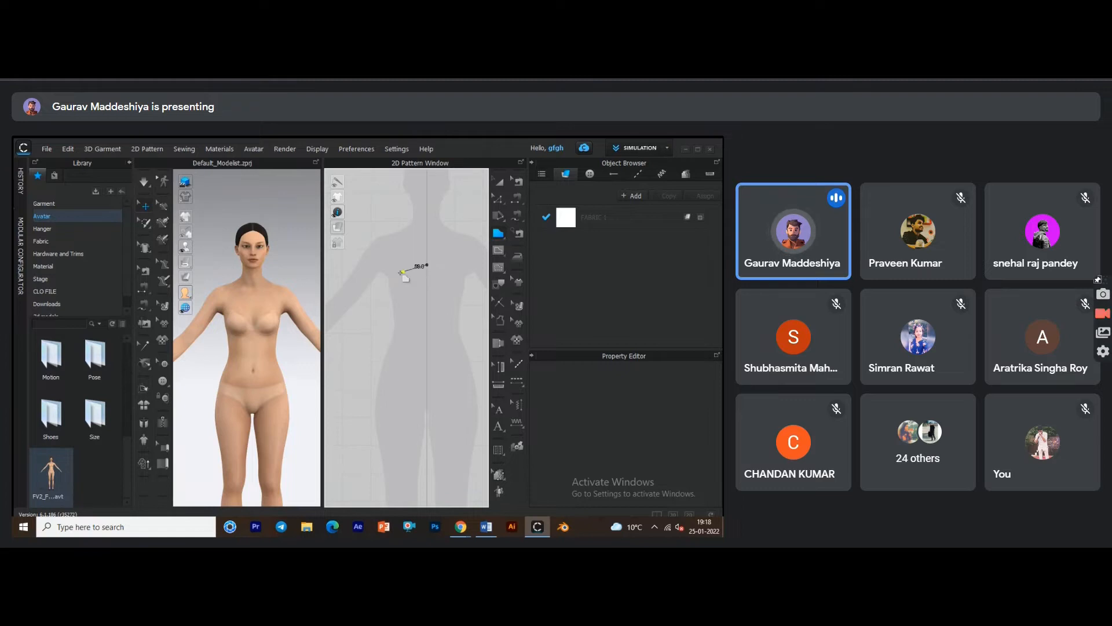
{"action": "left_click", "coordinate": [383, 278]}
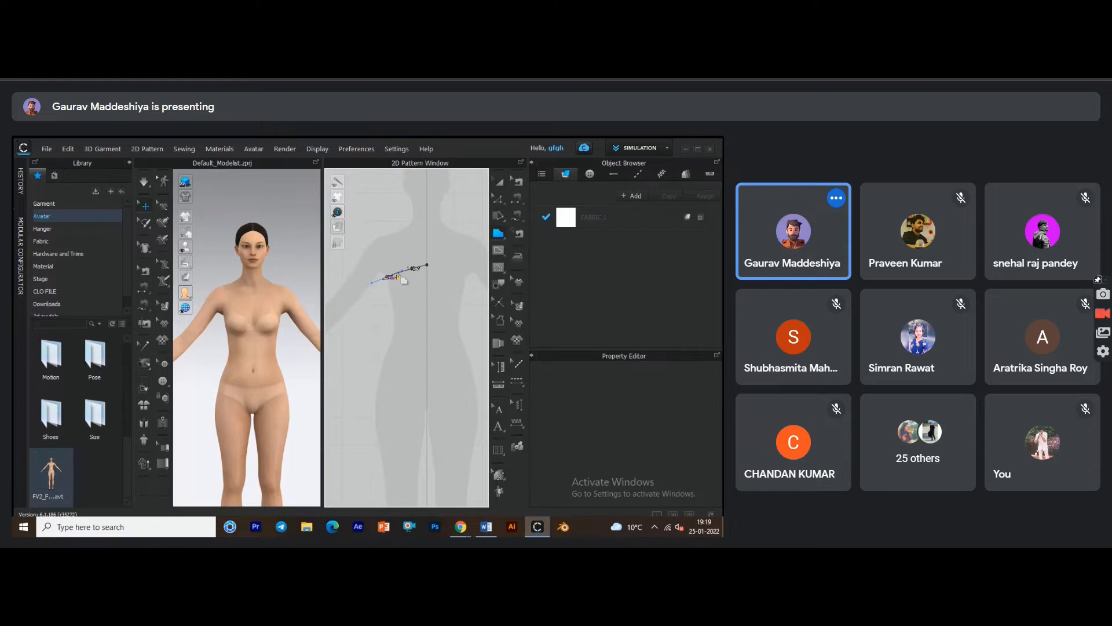
{"action": "key", "text": "Escape"}
{"action": "scroll", "coordinate": [427, 266], "scroll_direction": "up", "scroll_amount": 3}
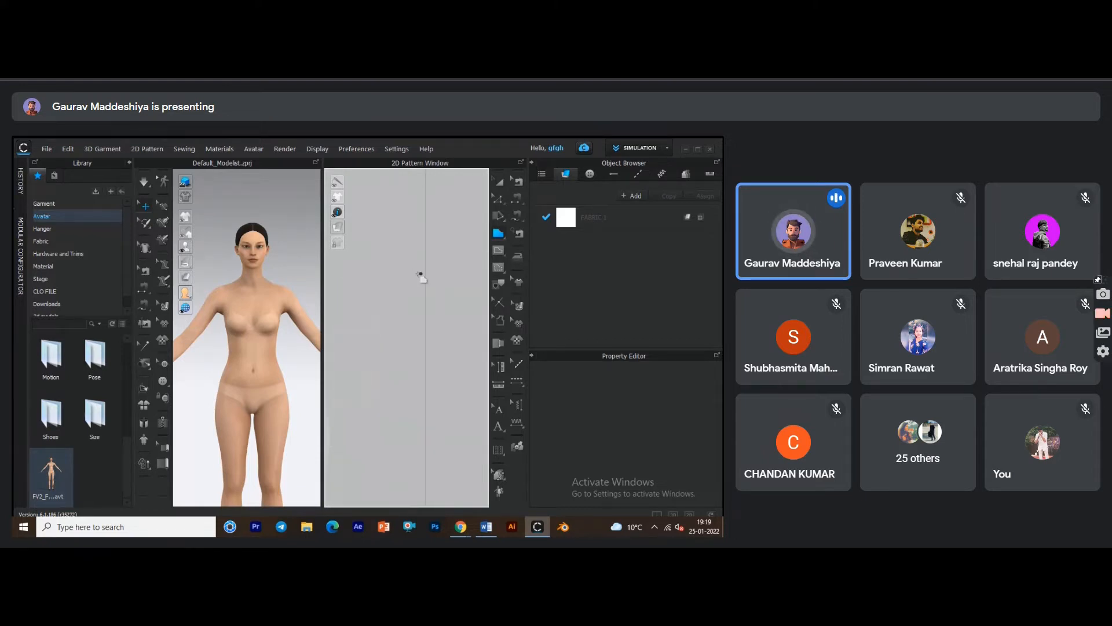
{"action": "scroll", "coordinate": [427, 273], "scroll_direction": "down", "scroll_amount": 3}
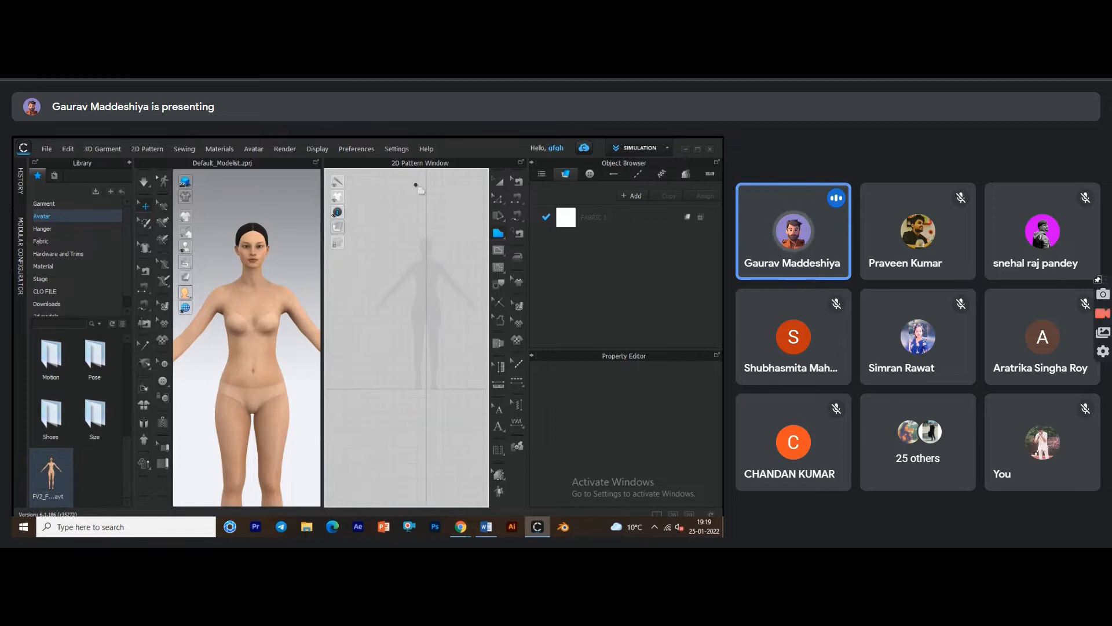
Draw the curved upper edge of a polygon pattern from the silhouette's center line at the chest out to the underarm.
{"action": "scroll", "coordinate": [429, 272], "scroll_direction": "up", "scroll_amount": 2}
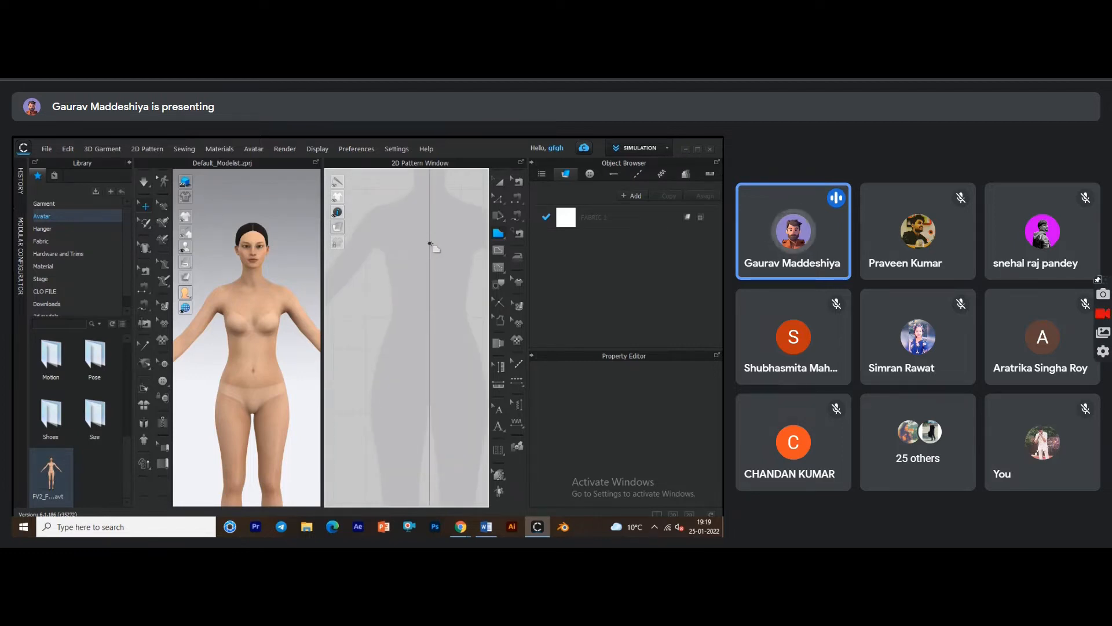
{"action": "scroll", "coordinate": [434, 246], "scroll_direction": "down", "scroll_amount": 1}
{"action": "left_click", "coordinate": [411, 263]}
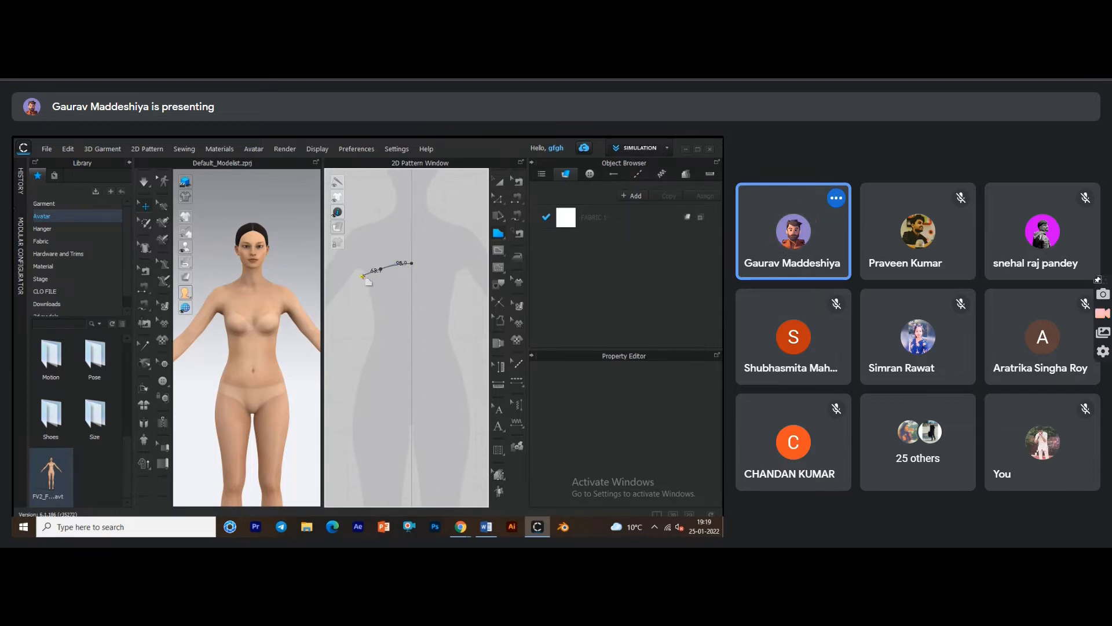
{"action": "scroll", "coordinate": [366, 277], "scroll_direction": "up", "scroll_amount": 5}
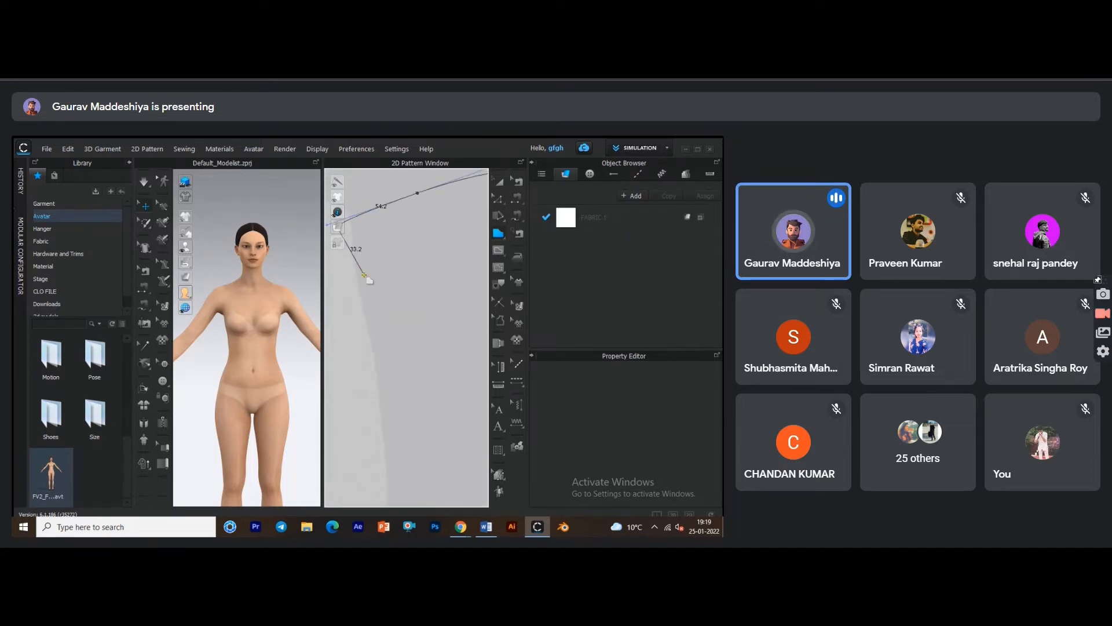
{"action": "scroll", "coordinate": [366, 253], "scroll_direction": "down", "scroll_amount": 3}
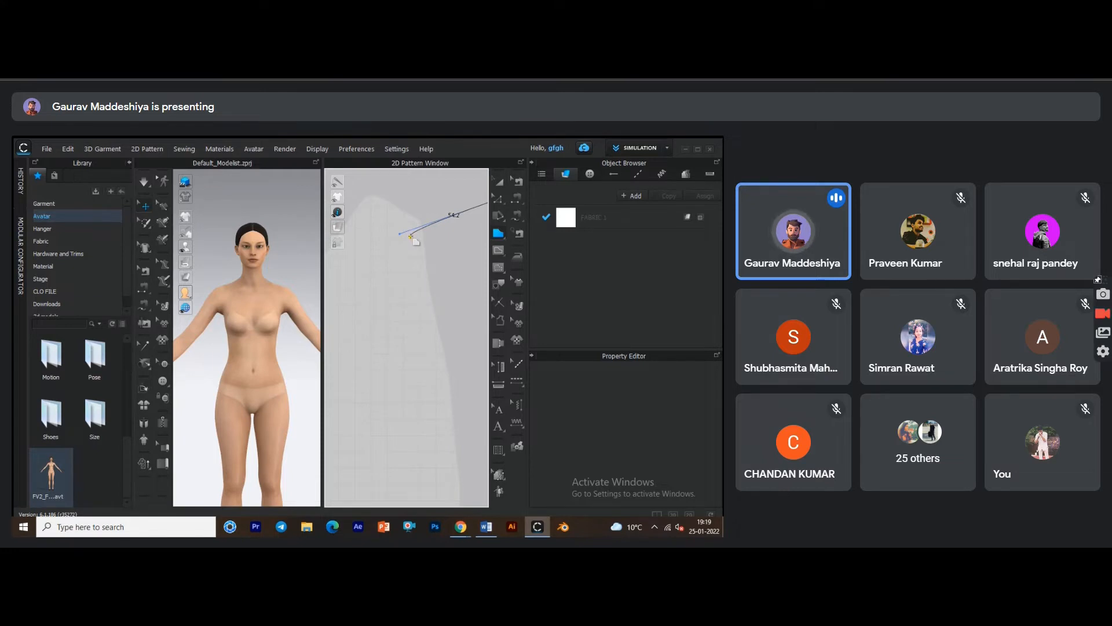
{"action": "left_click", "coordinate": [411, 235]}
Draw the polygon pattern's curved side edge along the silhouette from the underarm through the waist and hip to the upper thigh.
{"action": "scroll", "coordinate": [430, 298], "scroll_direction": "down", "scroll_amount": 3}
{"action": "middle_click_drag", "start_coordinate": [422, 287], "coordinate": [404, 255]}
{"action": "left_click_drag", "start_coordinate": [414, 295], "coordinate": [415, 316]}
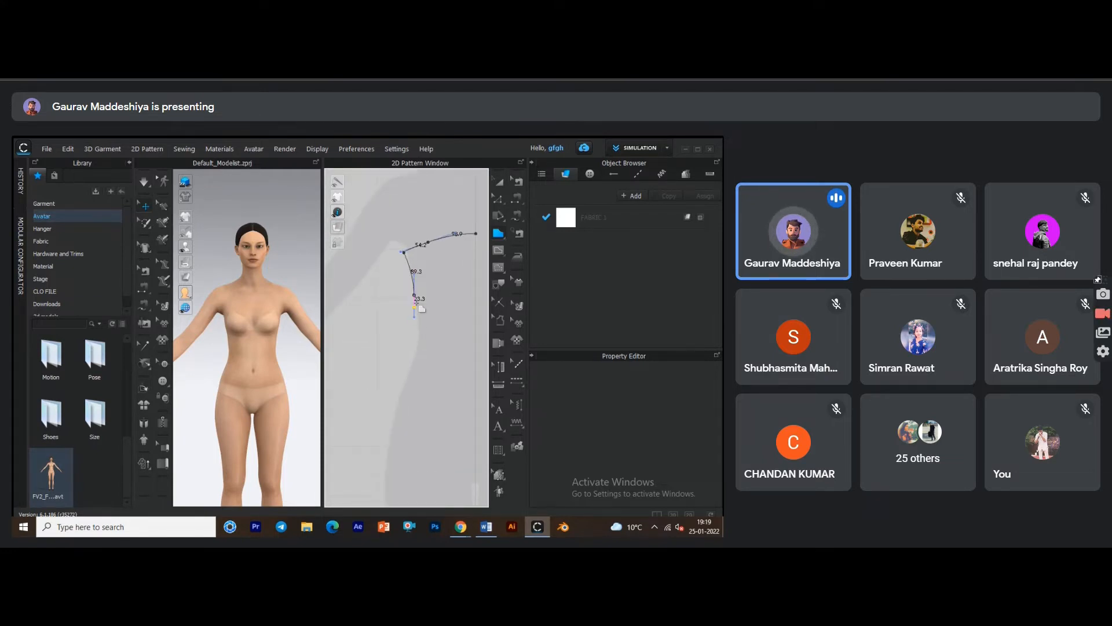
{"action": "left_click", "coordinate": [418, 346]}
{"action": "middle_click_drag", "start_coordinate": [407, 418], "coordinate": [398, 325]}
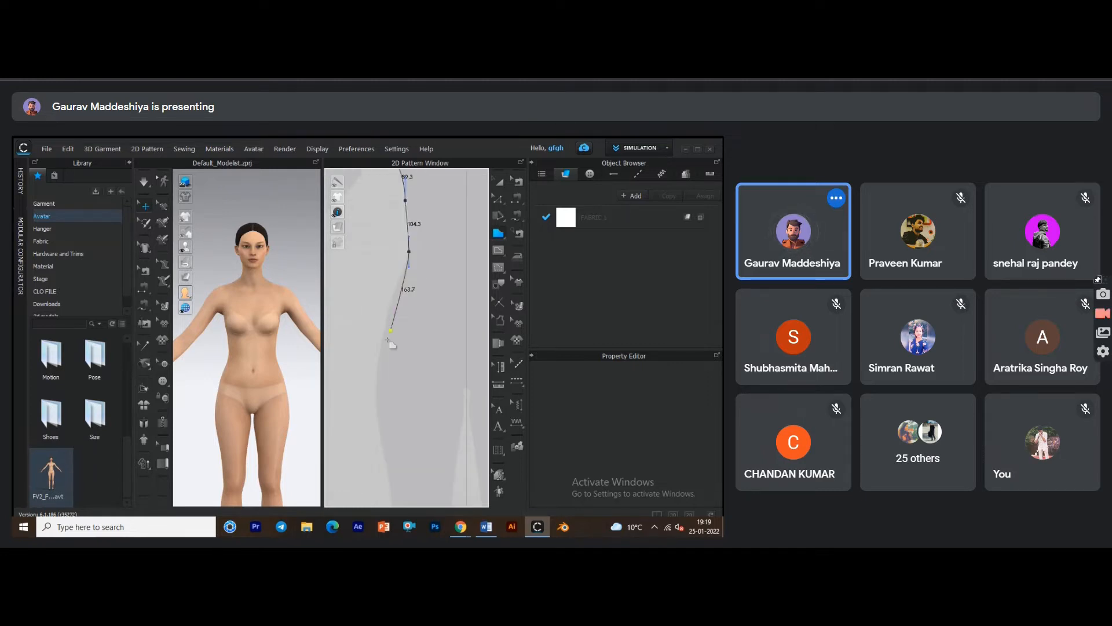
{"action": "left_click_drag", "start_coordinate": [383, 341], "coordinate": [379, 382]}
{"action": "middle_click_drag", "start_coordinate": [378, 435], "coordinate": [375, 373]}
{"action": "left_click", "coordinate": [376, 375]}
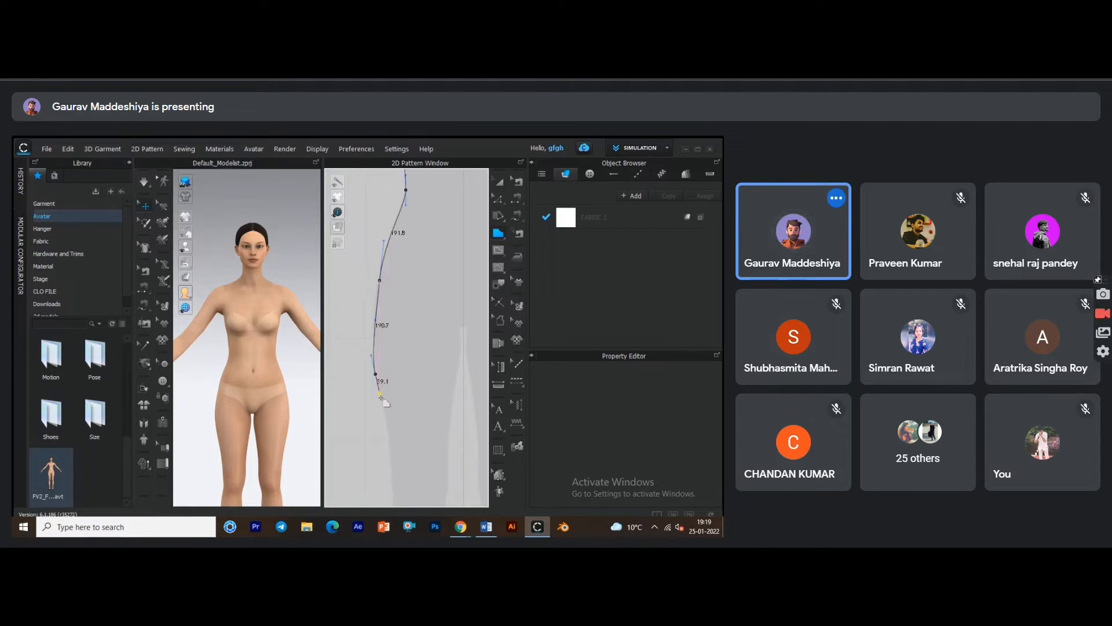
{"action": "left_click_drag", "start_coordinate": [380, 420], "coordinate": [383, 420]}
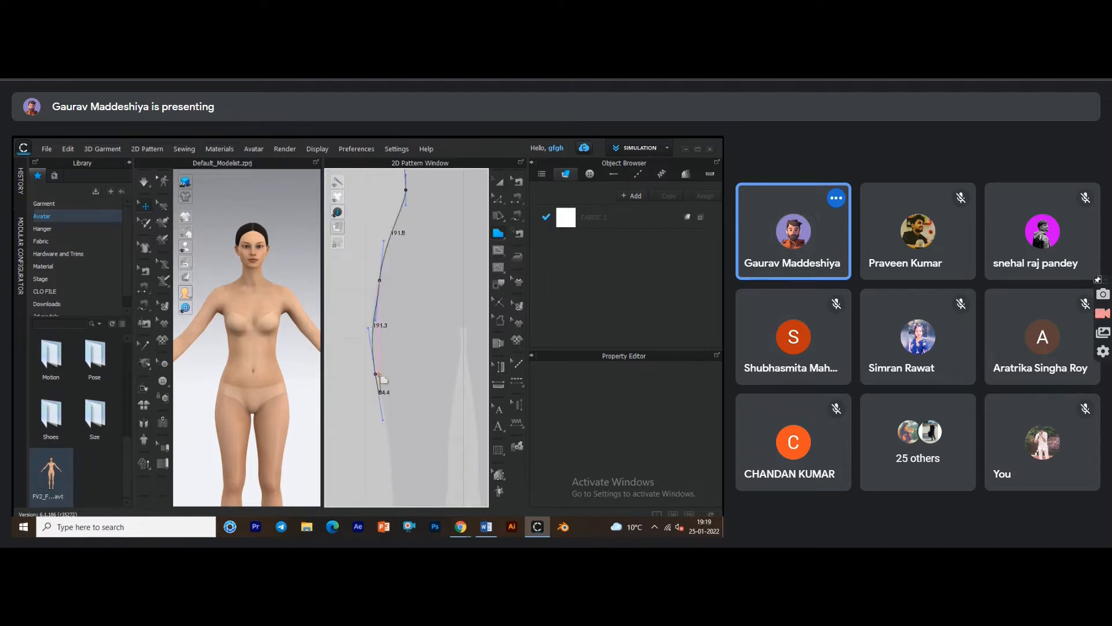
{"action": "left_click", "coordinate": [376, 374]}
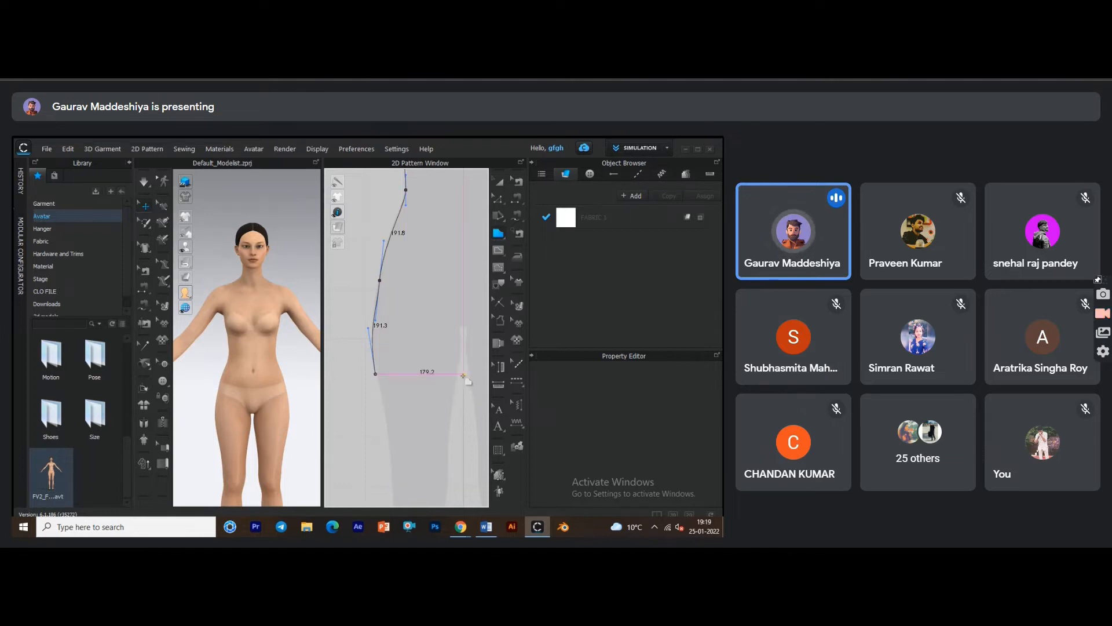
Draw a straight hem about 179 mm long to the silhouette's center line and close the pattern at its starting point.
{"action": "left_click", "coordinate": [463, 375]}
{"action": "scroll", "coordinate": [461, 322], "scroll_direction": "down", "scroll_amount": 2}
{"action": "middle_click_drag", "start_coordinate": [456, 333], "coordinate": [415, 396]}
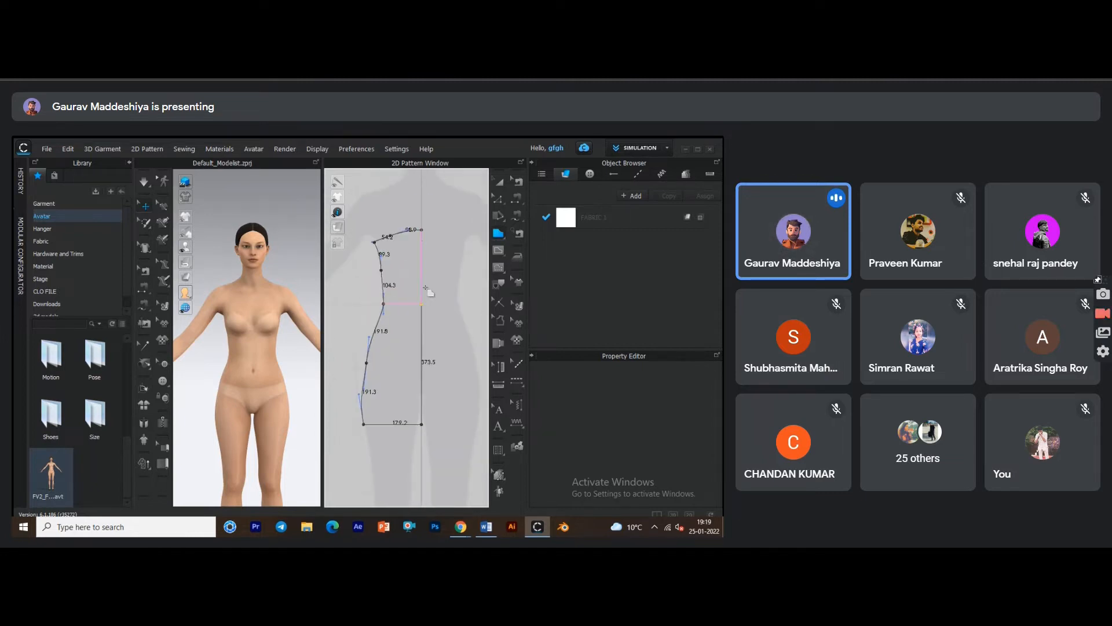
{"action": "scroll", "coordinate": [419, 326], "scroll_direction": "down", "scroll_amount": 4}
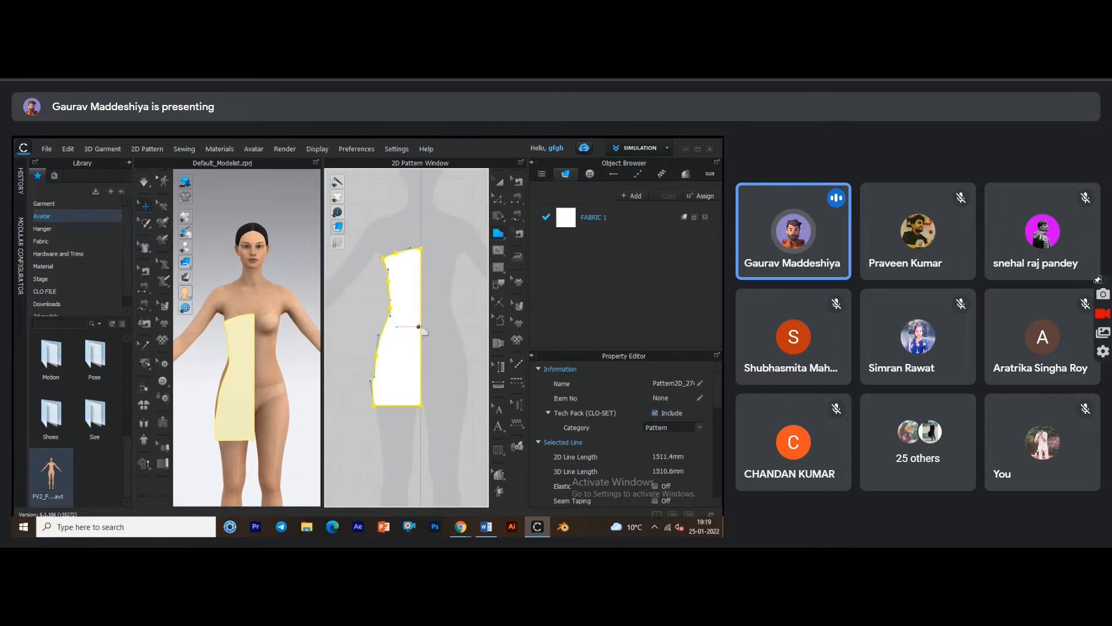
Raise the pattern's upper center corner straight up along the center line with Edit Pattern.
{"action": "middle_click_drag", "start_coordinate": [302, 351], "coordinate": [306, 326]}
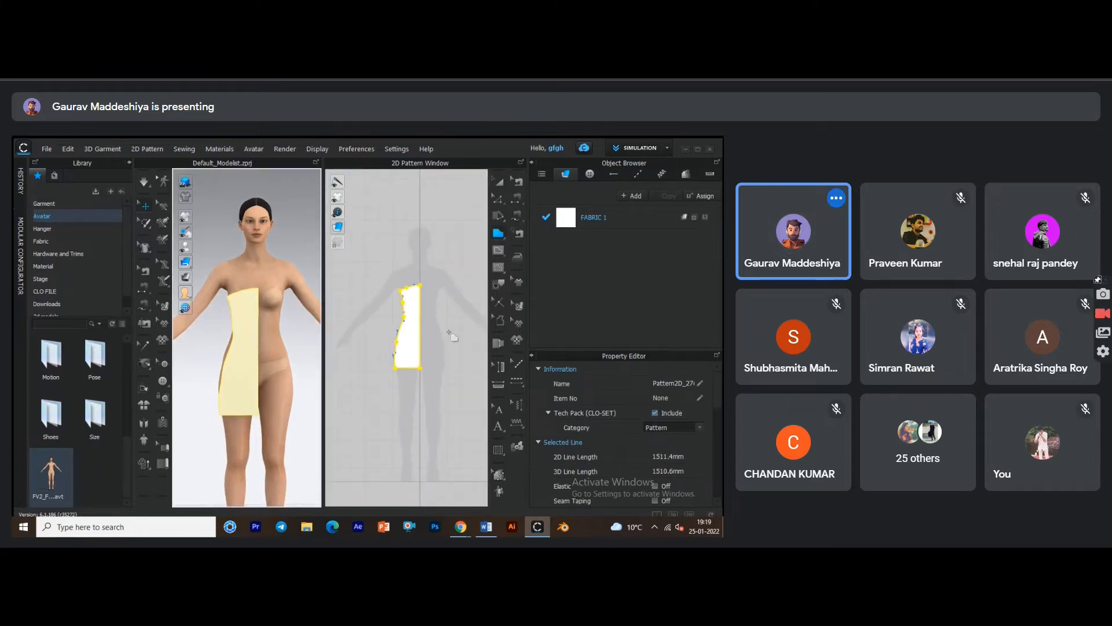
{"action": "scroll", "coordinate": [442, 302], "scroll_direction": "up", "scroll_amount": 2}
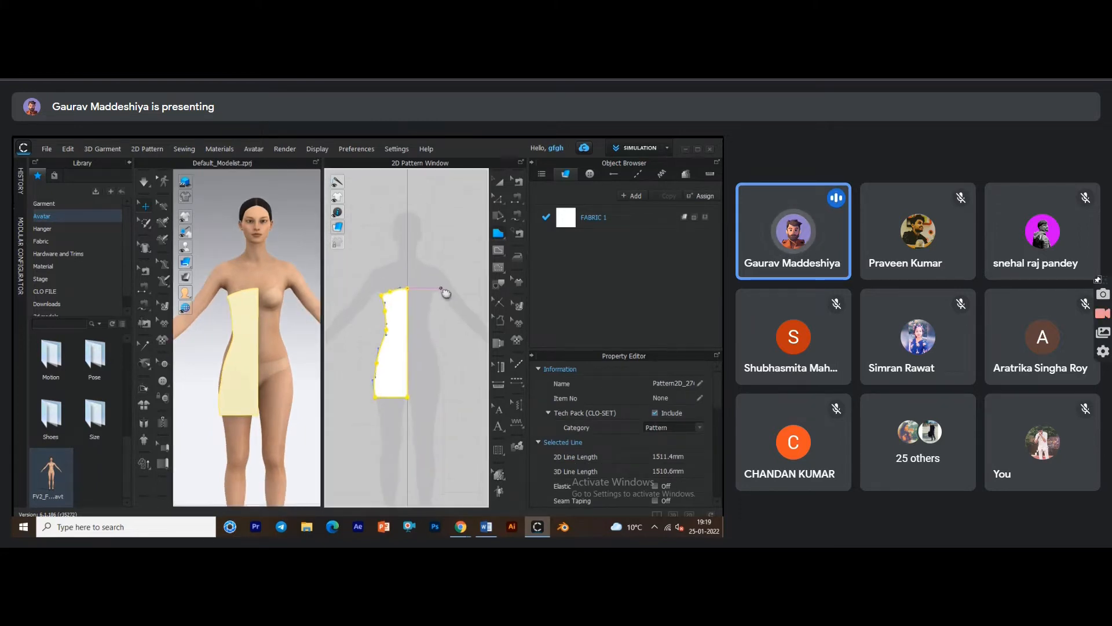
{"action": "scroll", "coordinate": [415, 289], "scroll_direction": "up", "scroll_amount": 3}
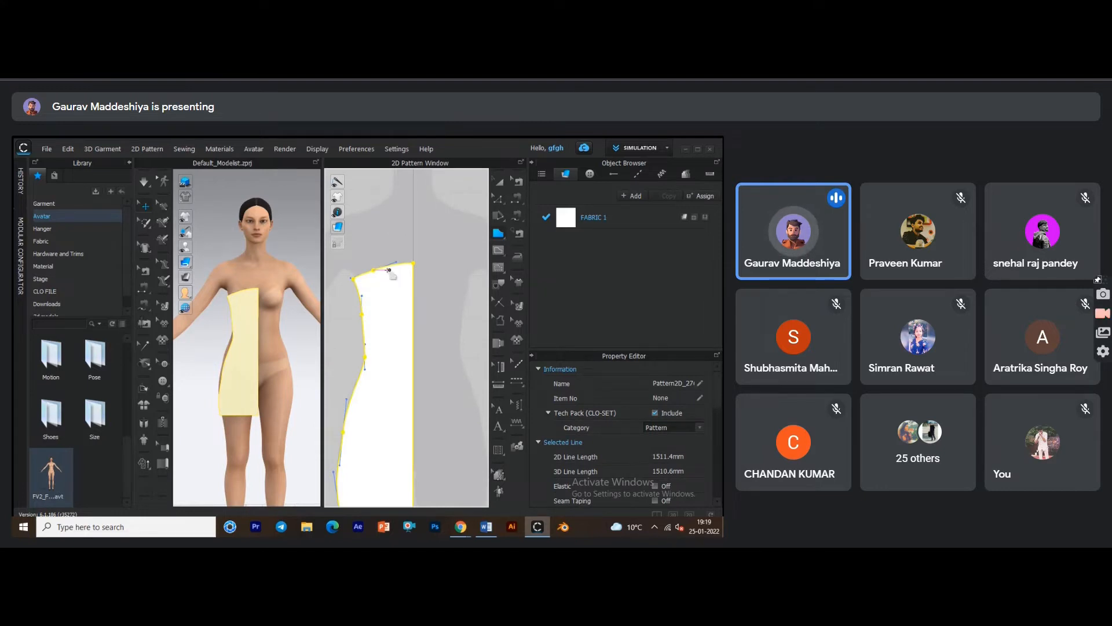
{"action": "scroll", "coordinate": [389, 270], "scroll_direction": "up", "scroll_amount": 3}
{"action": "scroll", "coordinate": [434, 262], "scroll_direction": "down", "scroll_amount": 2}
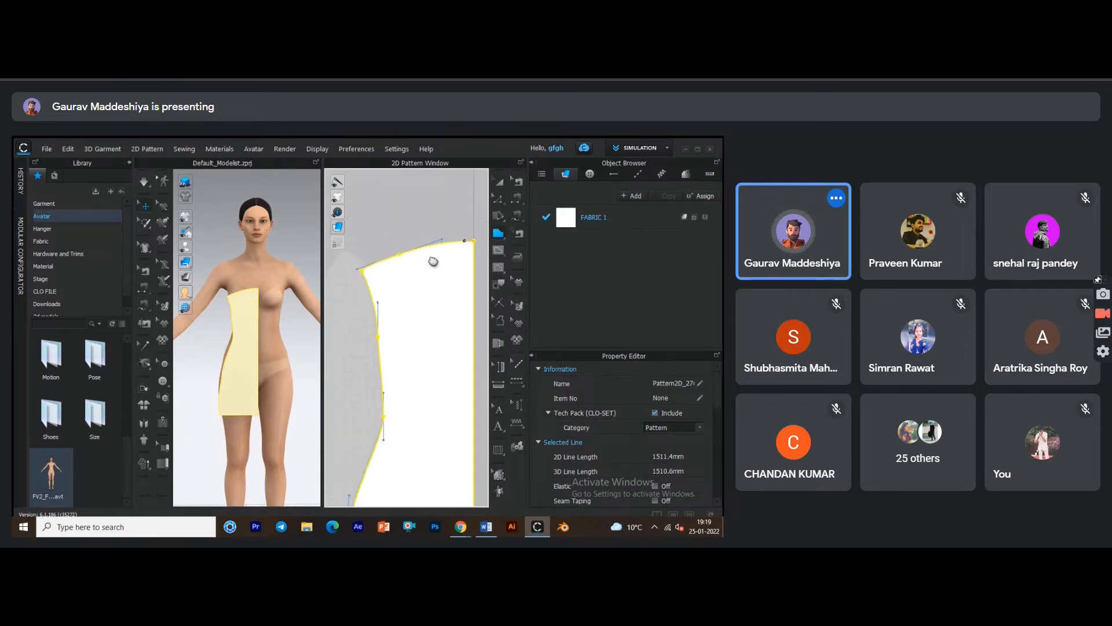
{"action": "middle_click_drag", "start_coordinate": [434, 261], "coordinate": [397, 279]}
{"action": "left_click", "coordinate": [499, 201]}
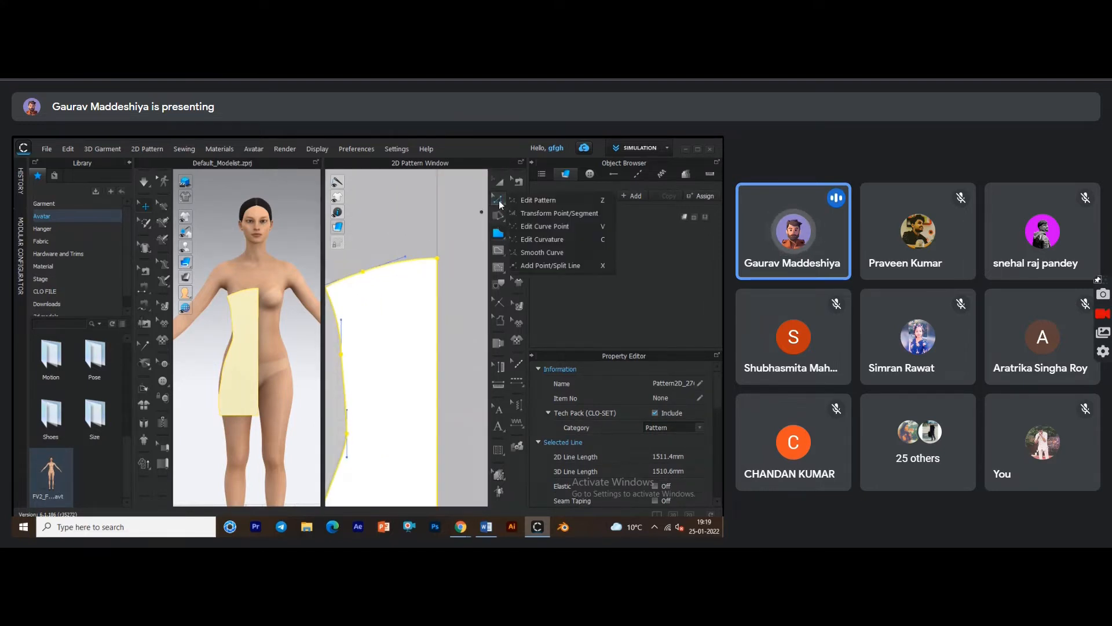
{"action": "left_click", "coordinate": [495, 199]}
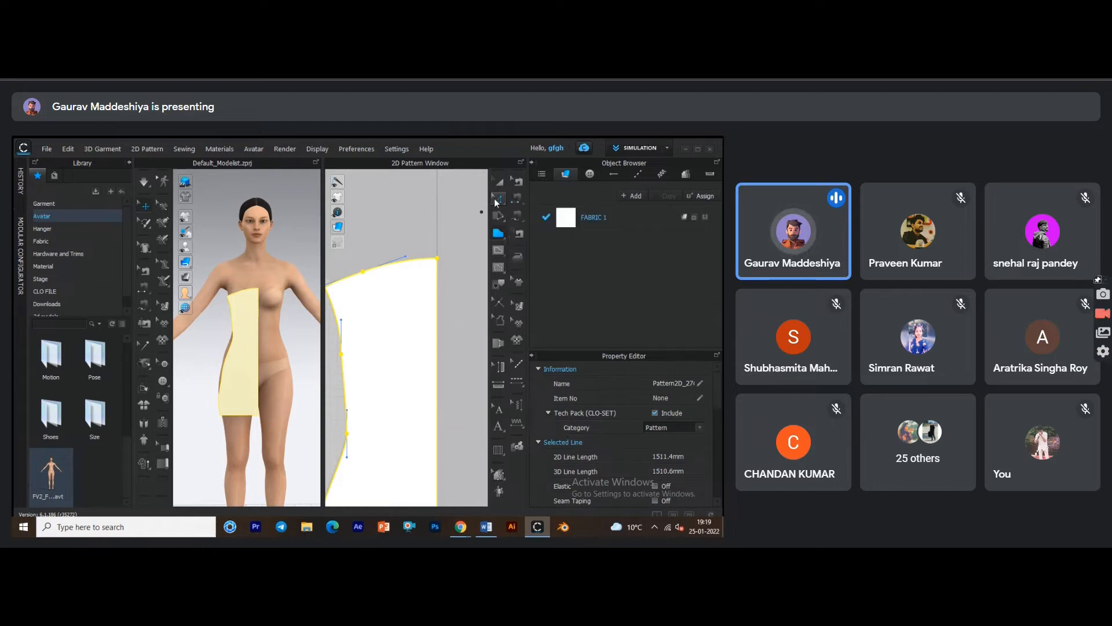
{"action": "left_click", "coordinate": [496, 198]}
{"action": "left_click", "coordinate": [534, 199]}
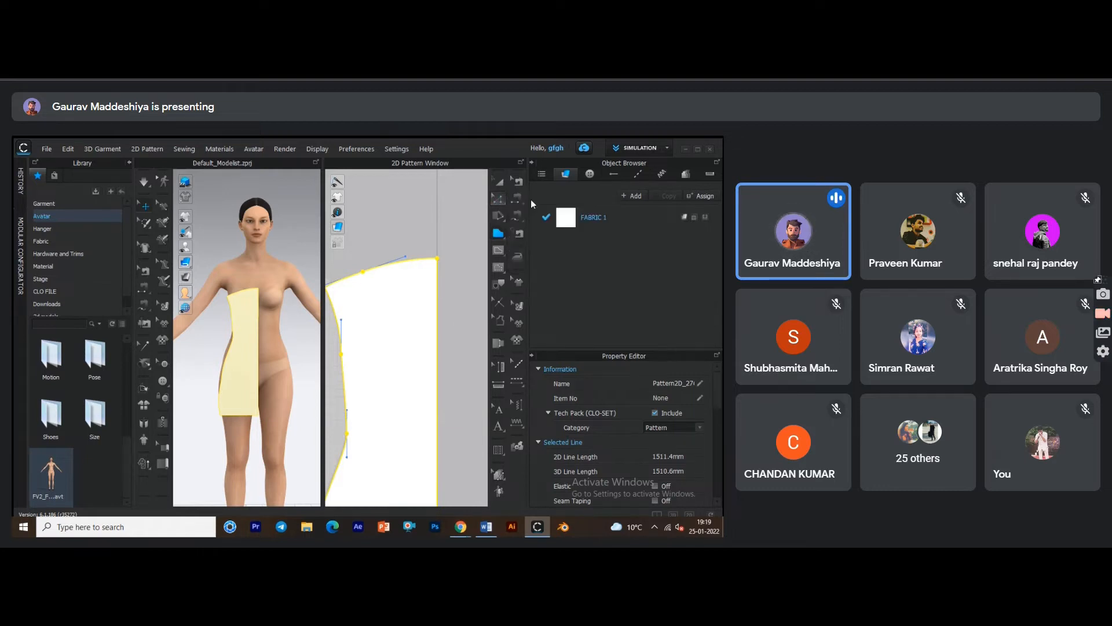
{"action": "left_click", "coordinate": [445, 266]}
{"action": "left_click", "coordinate": [438, 259]}
{"action": "scroll", "coordinate": [437, 301], "scroll_direction": "down", "scroll_amount": 3}
{"action": "scroll", "coordinate": [476, 286], "scroll_direction": "up", "scroll_amount": 3}
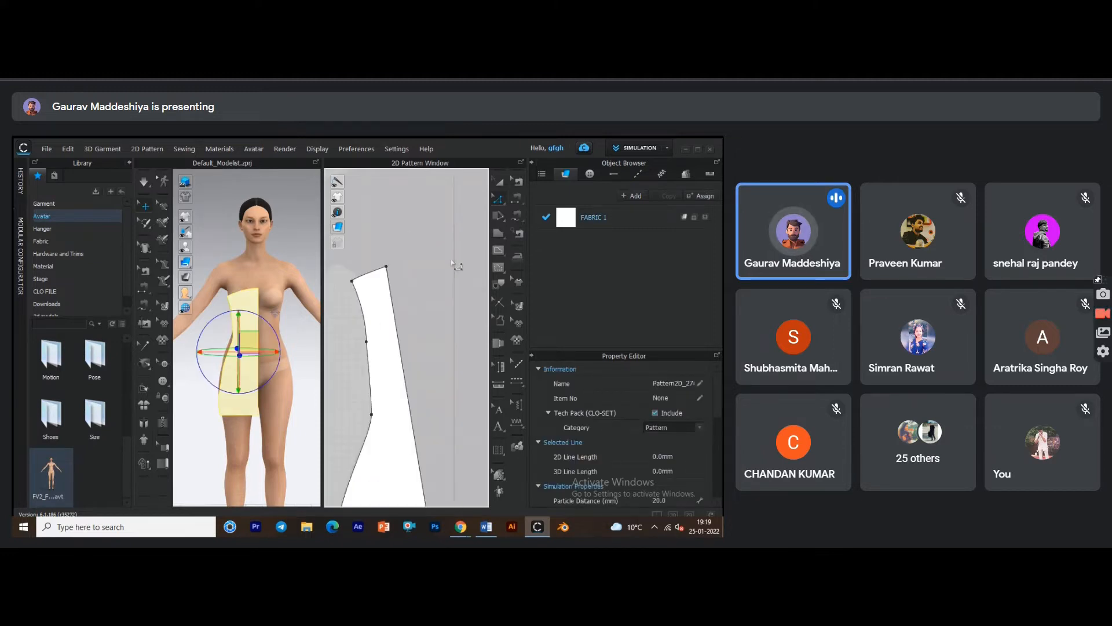
{"action": "left_click", "coordinate": [453, 260]}
{"action": "left_click_drag", "start_coordinate": [455, 257], "coordinate": [455, 231]}
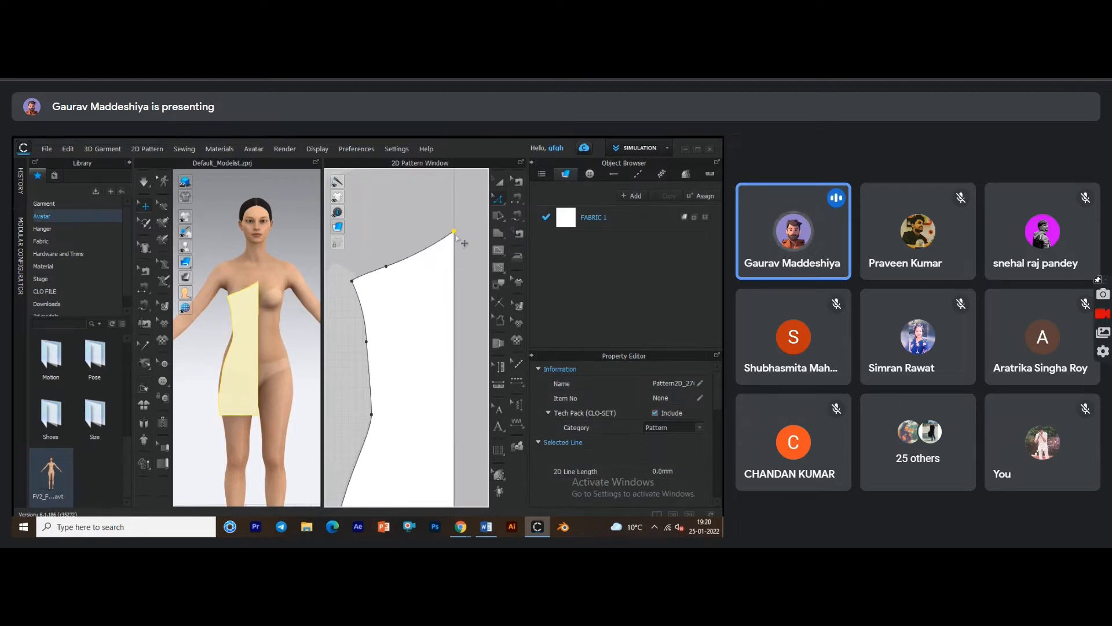
Try to reshape the upper edge's curve through its middle point's handle, and undo the change.
{"action": "left_click", "coordinate": [396, 271]}
{"action": "left_click", "coordinate": [386, 267]}
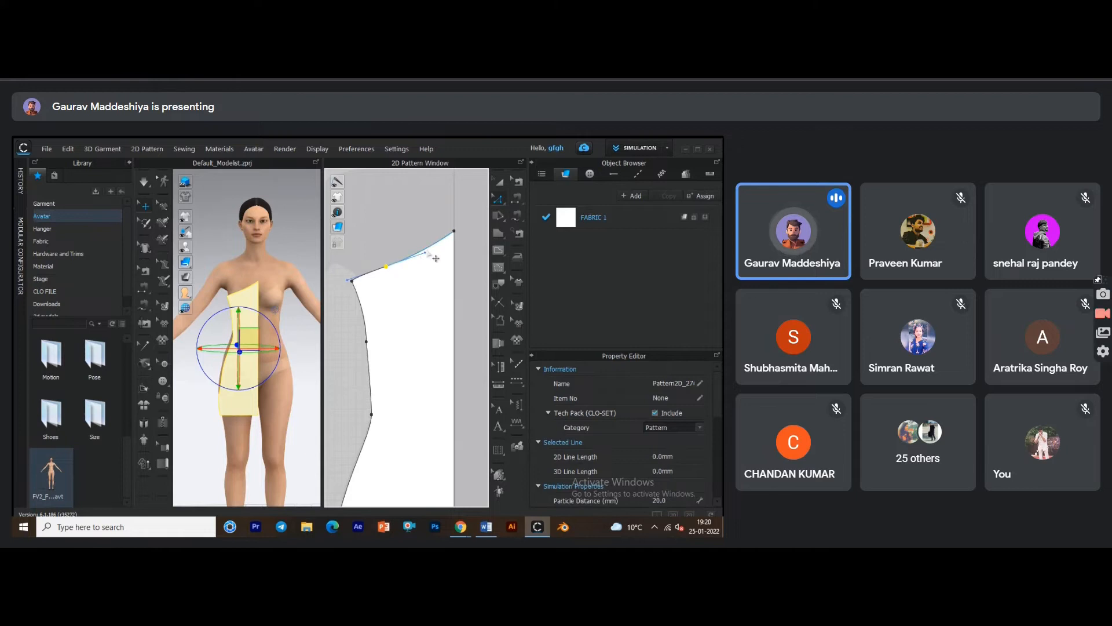
{"action": "mouse_move", "coordinate": [435, 261]}
{"action": "left_mouse_down"}
{"action": "mouse_move", "coordinate": [397, 316]}
{"action": "mouse_move", "coordinate": [389, 309]}
{"action": "left_mouse_up"}
{"action": "key", "text": "ctrl+z"}
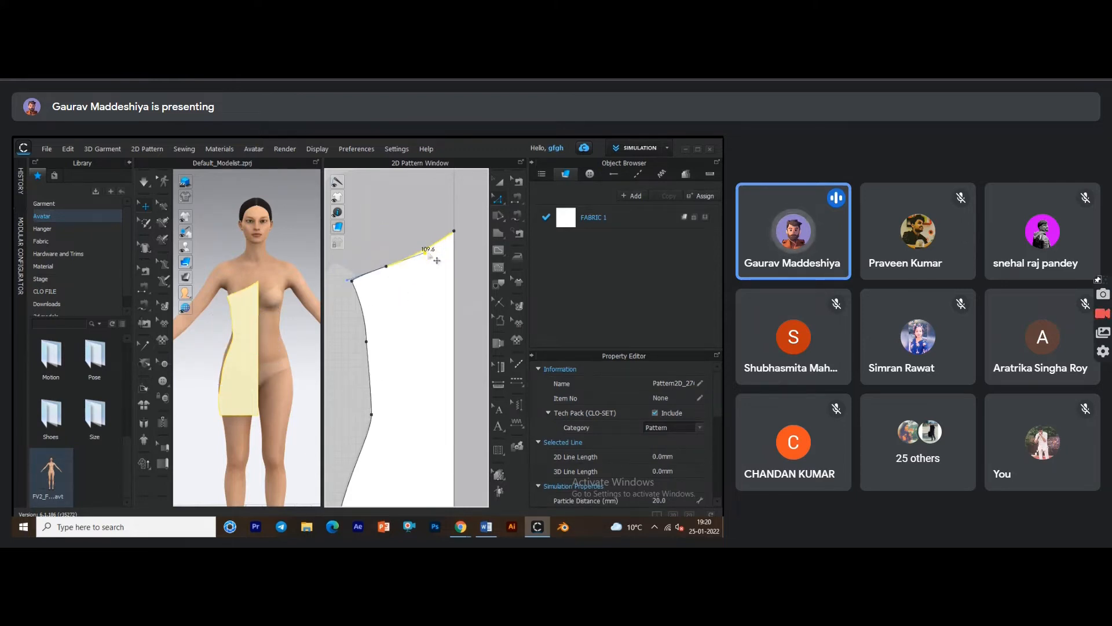
{"action": "key", "text": "ctrl+z"}
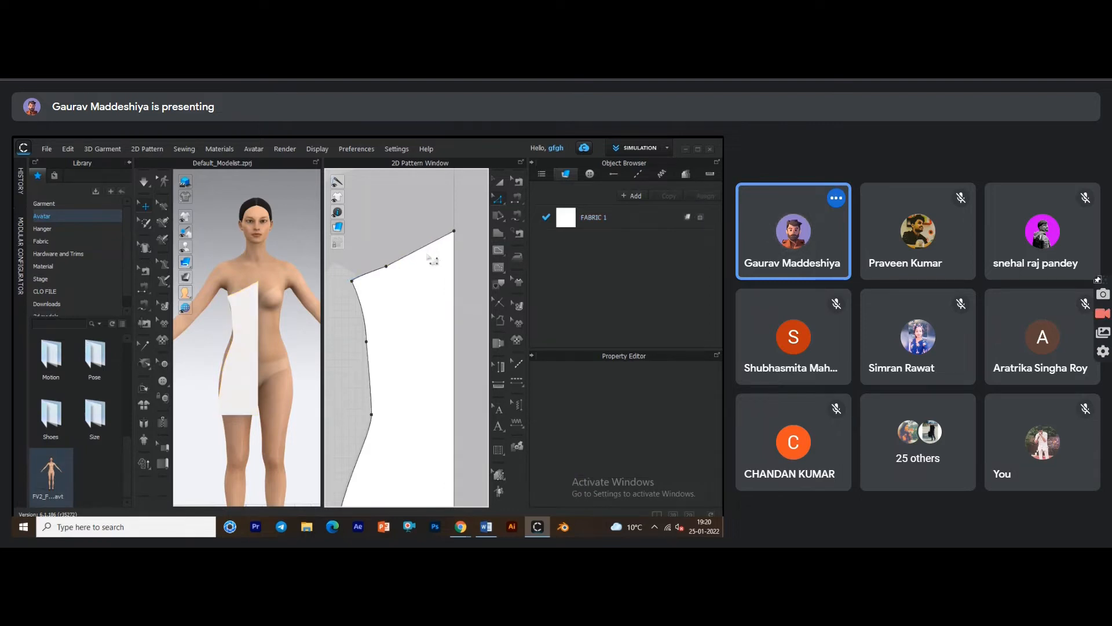
{"action": "left_click", "coordinate": [430, 259]}
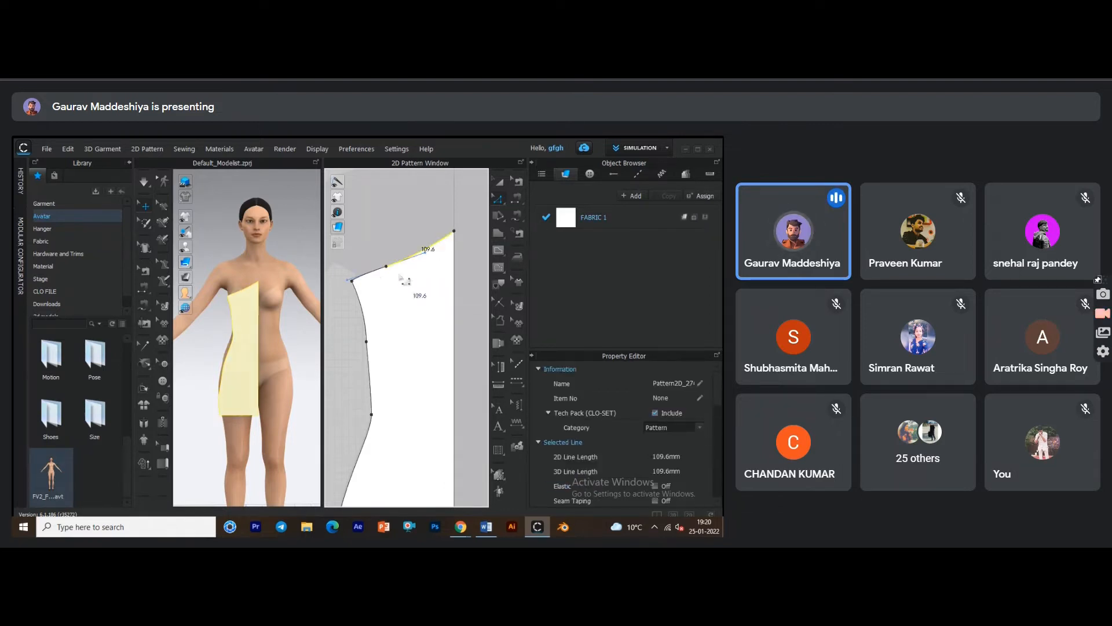
Try Smooth Curve on the underarm corner, bend the adjoining upper segment with Edit Curvature, and undo the bend.
{"action": "scroll", "coordinate": [383, 283], "scroll_direction": "down", "scroll_amount": 1}
{"action": "scroll", "coordinate": [395, 284], "scroll_direction": "down", "scroll_amount": 3}
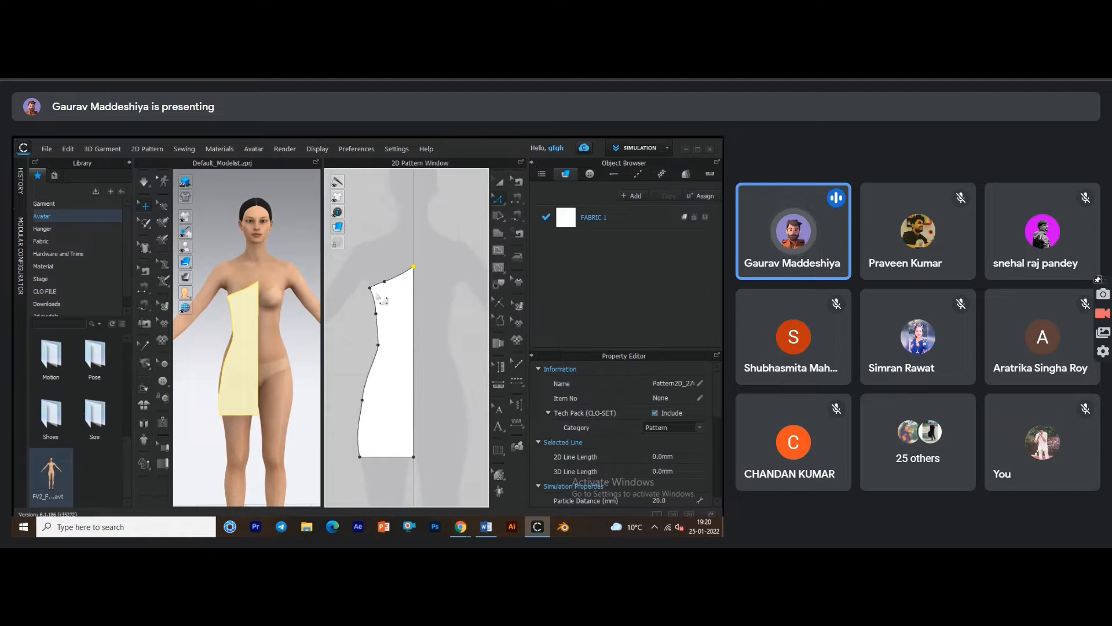
{"action": "scroll", "coordinate": [381, 290], "scroll_direction": "up", "scroll_amount": 5}
{"action": "left_click", "coordinate": [356, 280]}
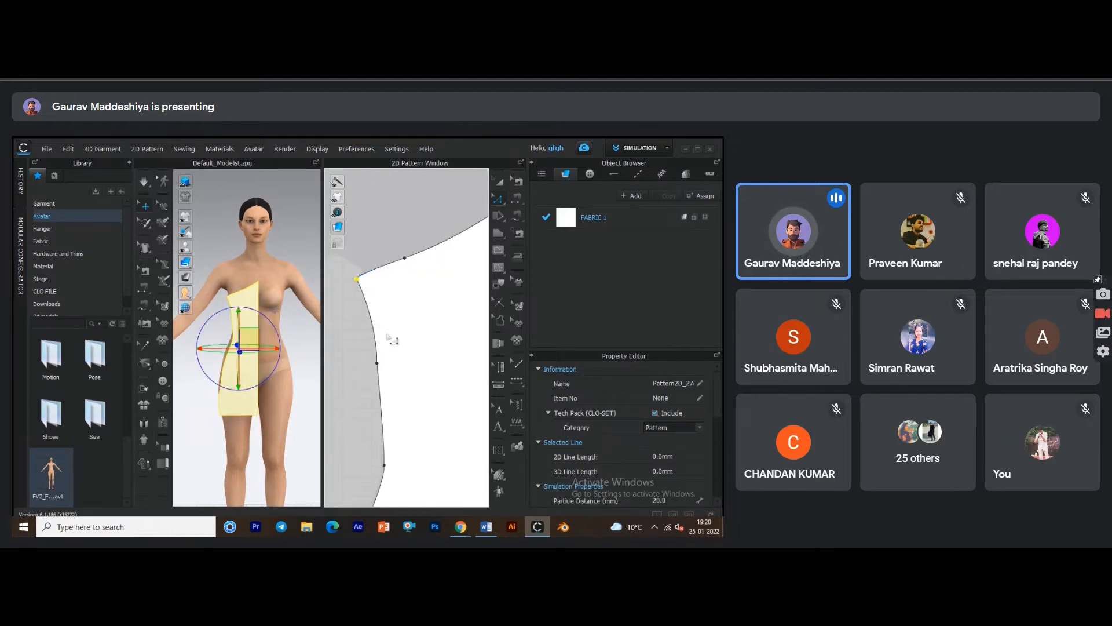
{"action": "left_click", "coordinate": [502, 201]}
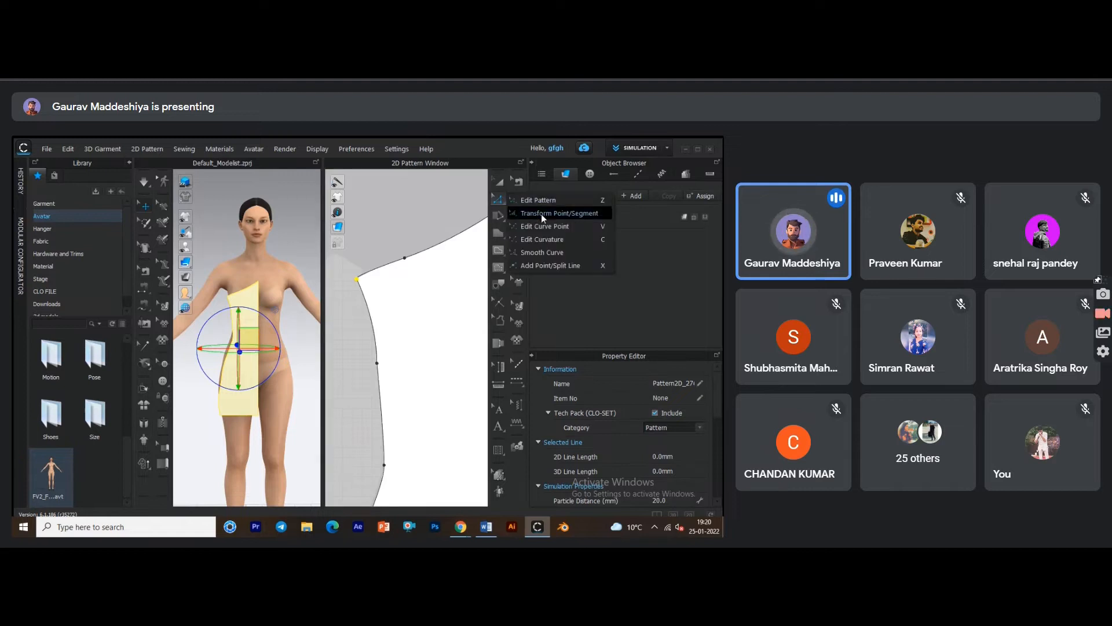
{"action": "left_click", "coordinate": [550, 249]}
{"action": "left_click", "coordinate": [357, 279]}
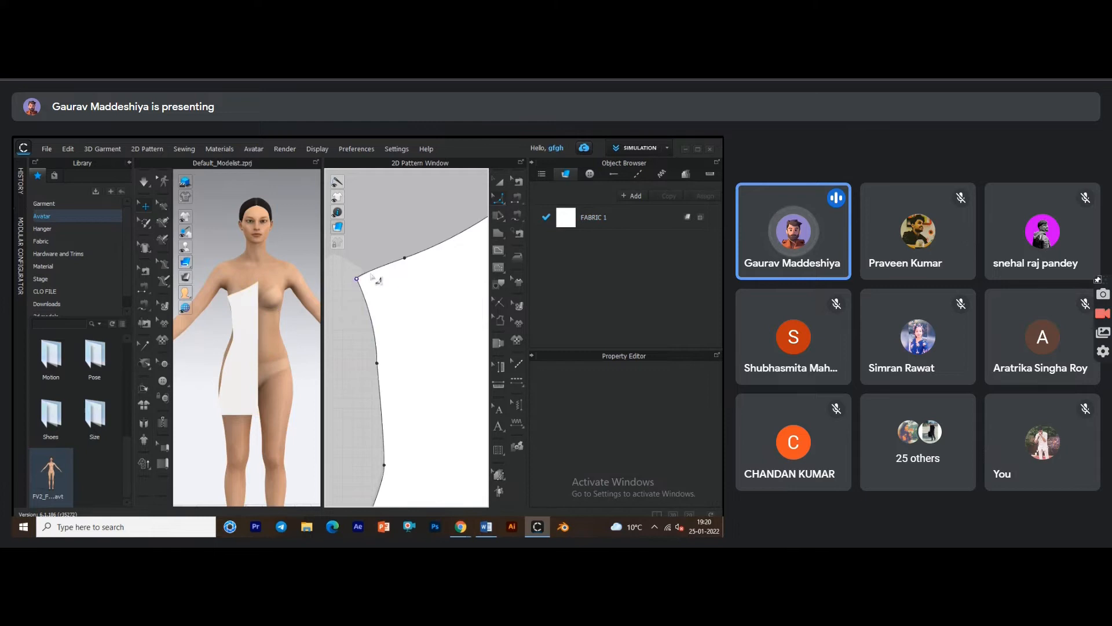
{"action": "left_click", "coordinate": [496, 198]}
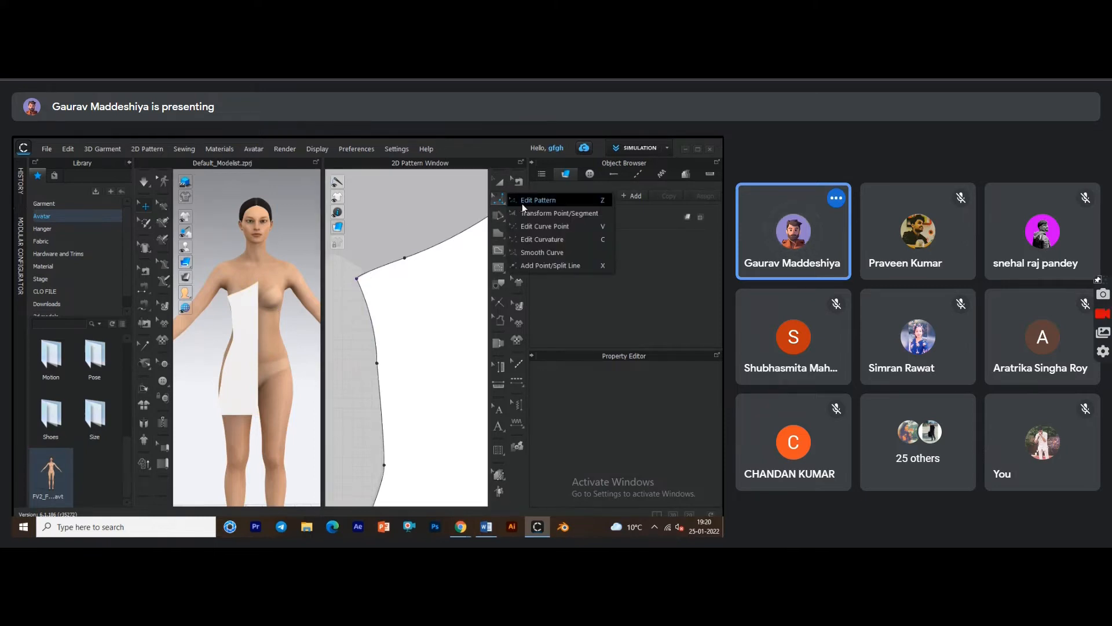
{"action": "left_click", "coordinate": [534, 237]}
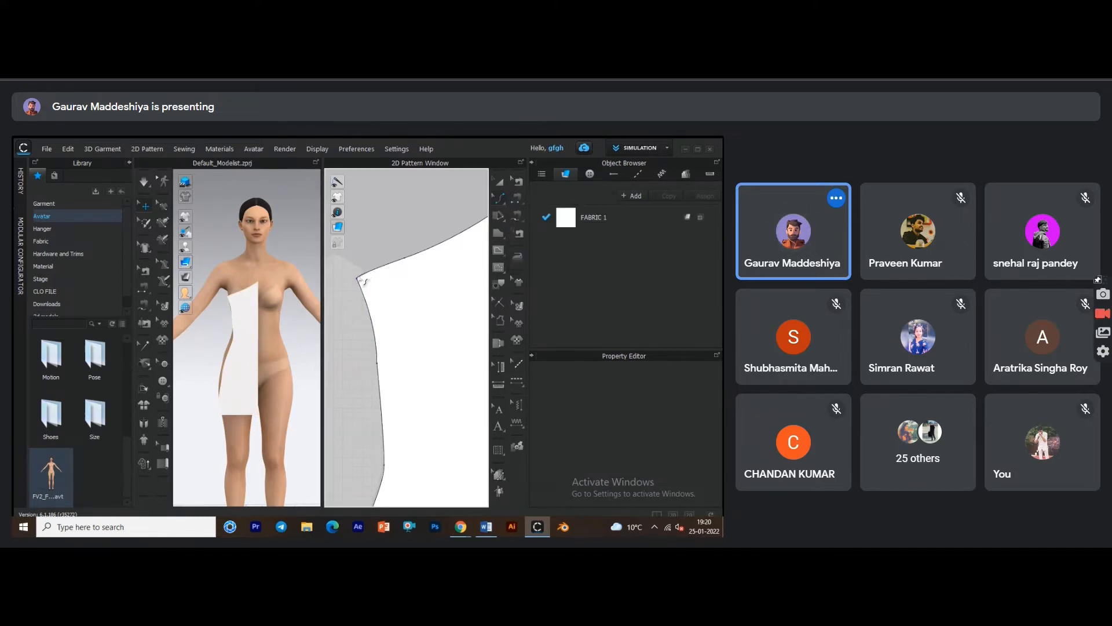
{"action": "left_click_drag", "start_coordinate": [368, 273], "coordinate": [419, 221]}
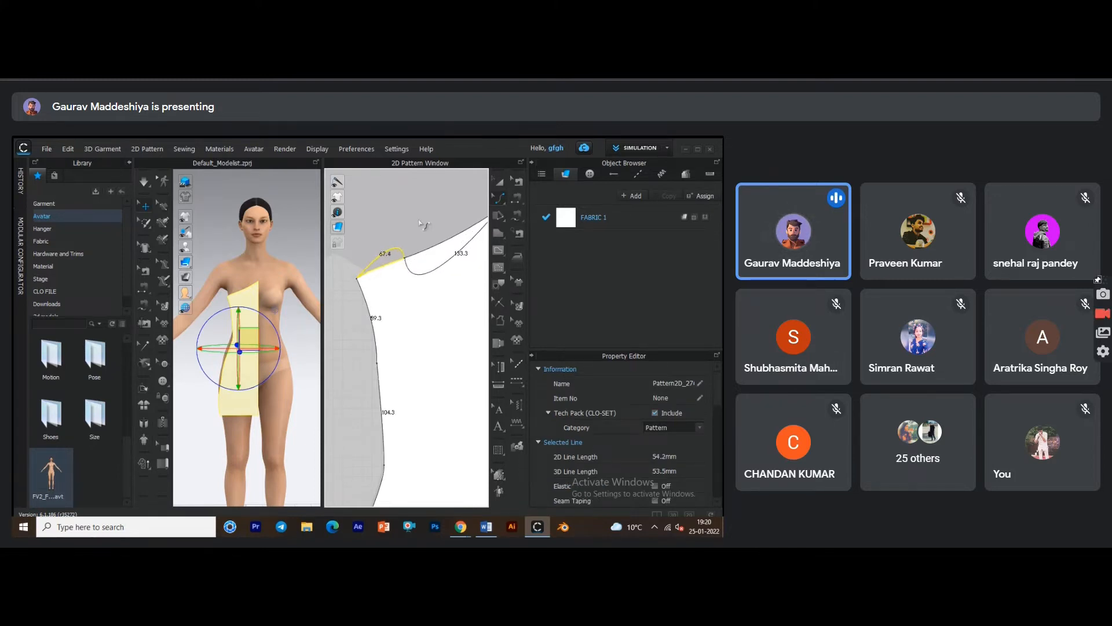
{"action": "key", "text": "ctrl+z"}
Round off the pattern's underarm corner with Smooth Curve.
{"action": "left_click", "coordinate": [500, 201]}
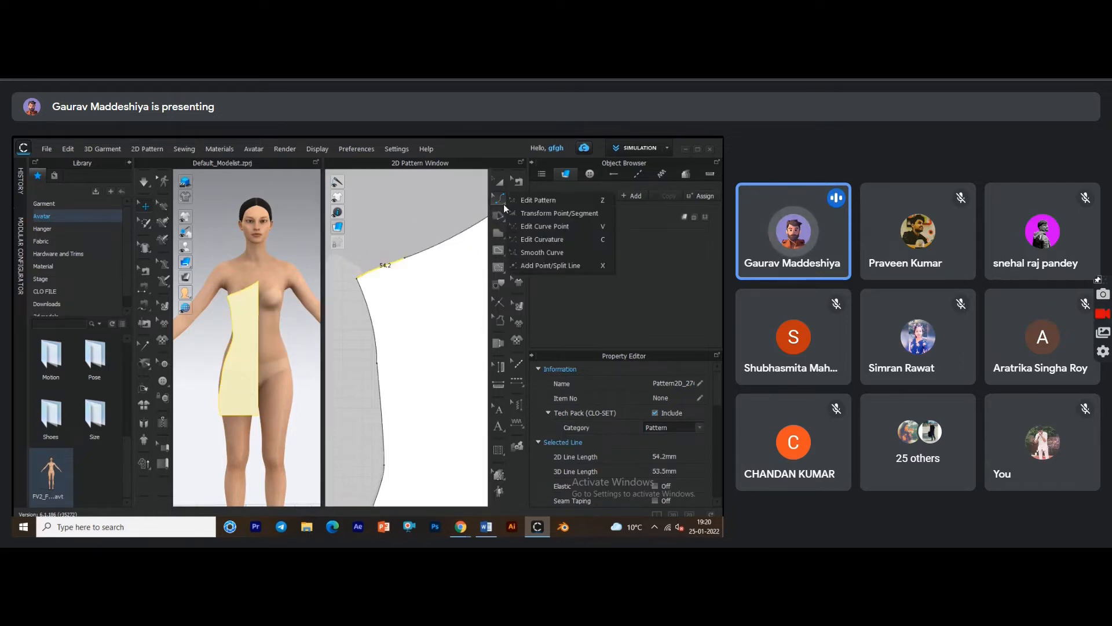
{"action": "left_click", "coordinate": [547, 252]}
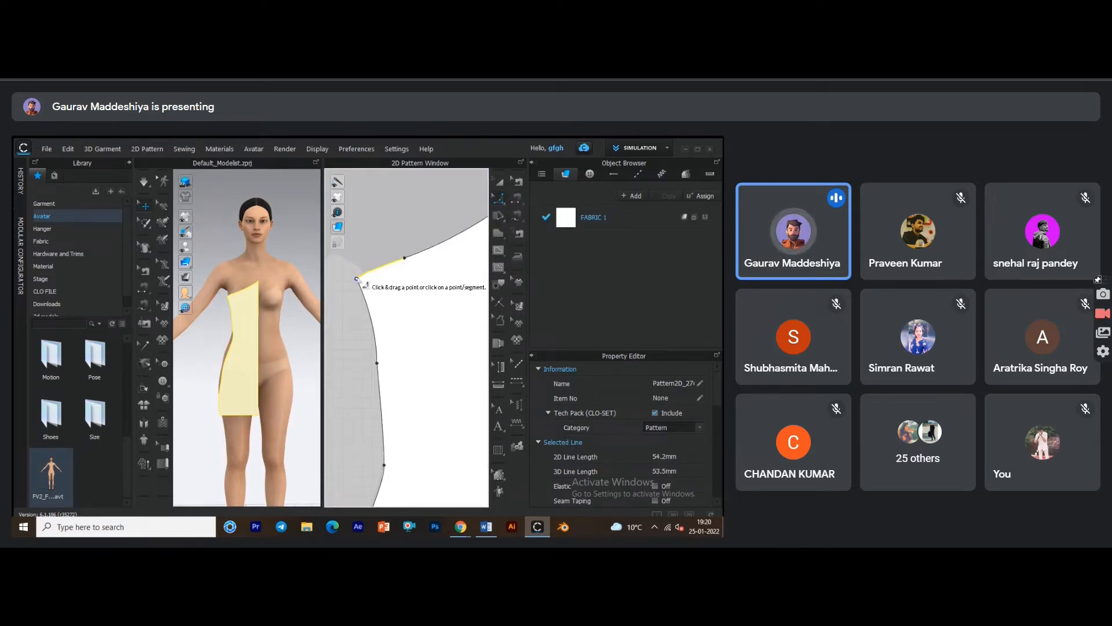
{"action": "left_click_drag", "start_coordinate": [359, 284], "coordinate": [381, 345]}
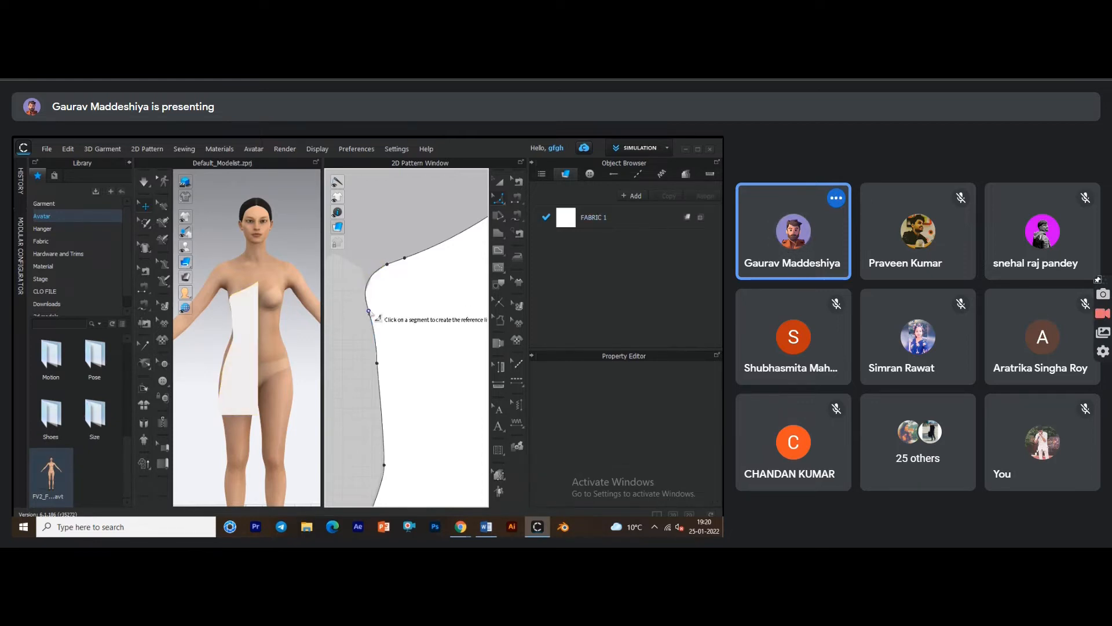
{"action": "left_click", "coordinate": [370, 312]}
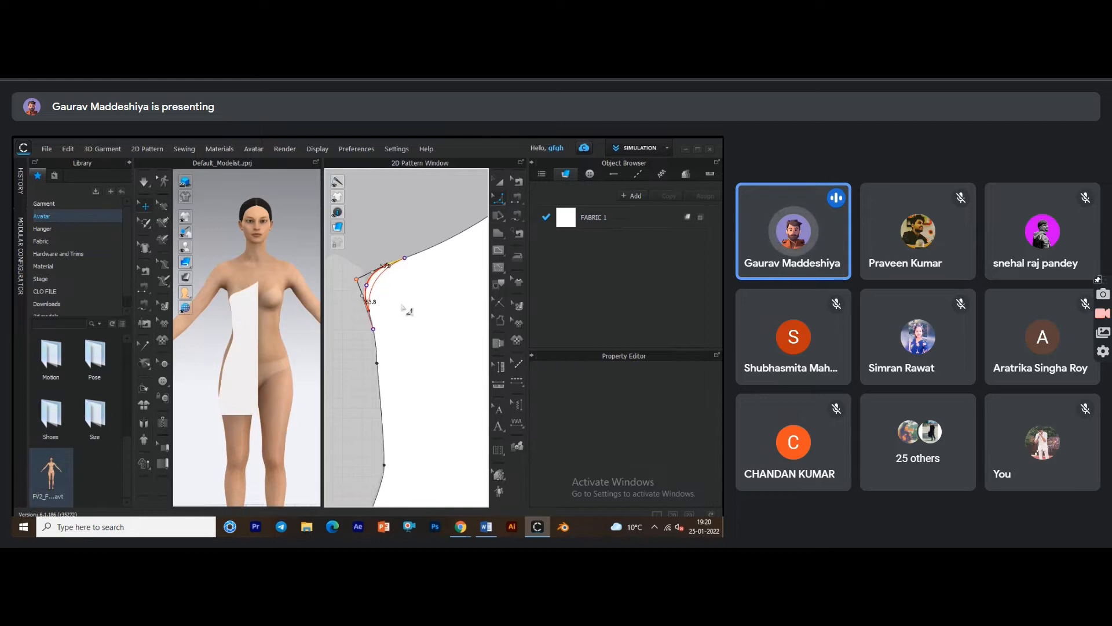
{"action": "key", "text": "ctrl+z"}
Smooth the pattern's upper edge into one convex arc running from the underarm to the center line.
{"action": "left_click_drag", "start_coordinate": [426, 249], "coordinate": [417, 221]}
{"action": "middle_click_drag", "start_coordinate": [430, 273], "coordinate": [355, 313]}
{"action": "scroll", "coordinate": [445, 296], "scroll_direction": "down", "scroll_amount": 4}
{"action": "middle_click_drag", "start_coordinate": [445, 296], "coordinate": [447, 252]}
{"action": "left_click_drag", "start_coordinate": [438, 309], "coordinate": [446, 282]}
{"action": "key", "text": "Escape"}
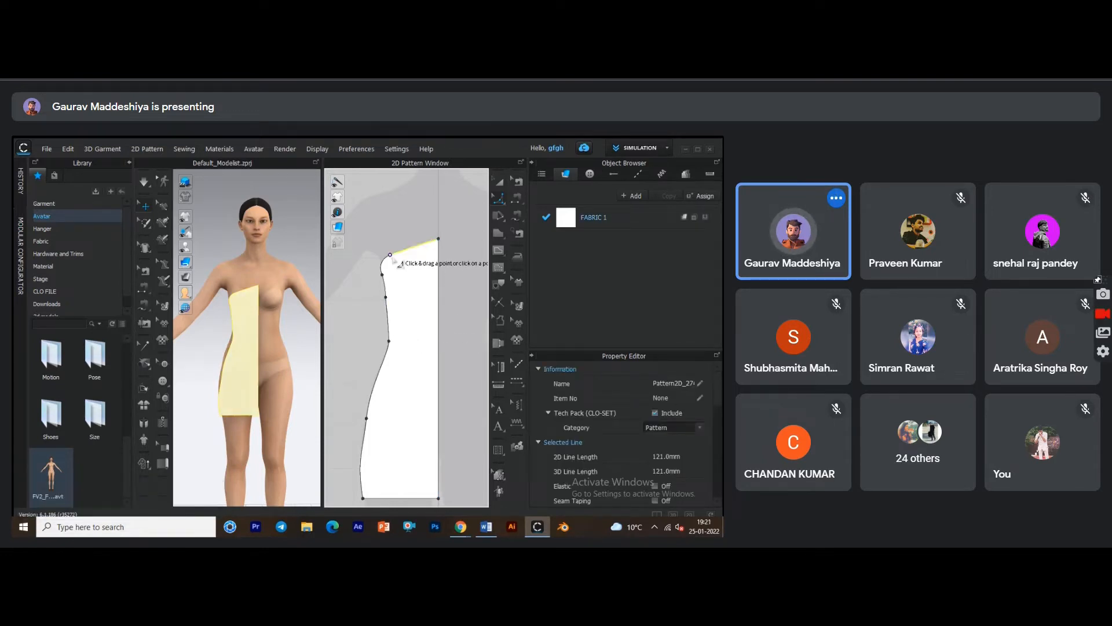
{"action": "key", "text": "x"}
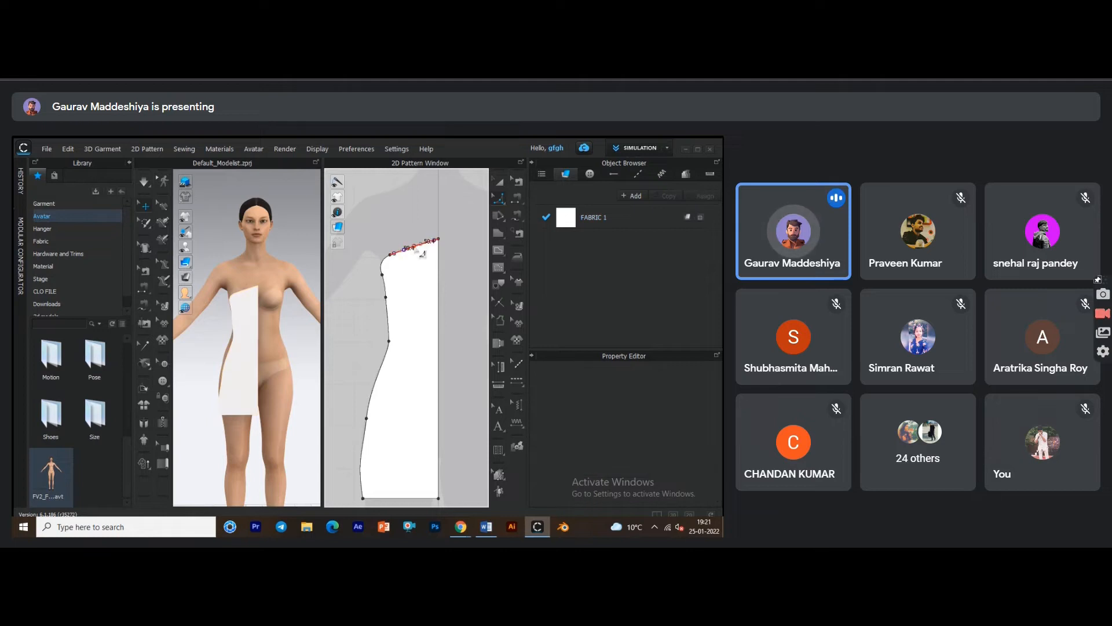
{"action": "left_click_drag", "start_coordinate": [414, 246], "coordinate": [421, 318]}
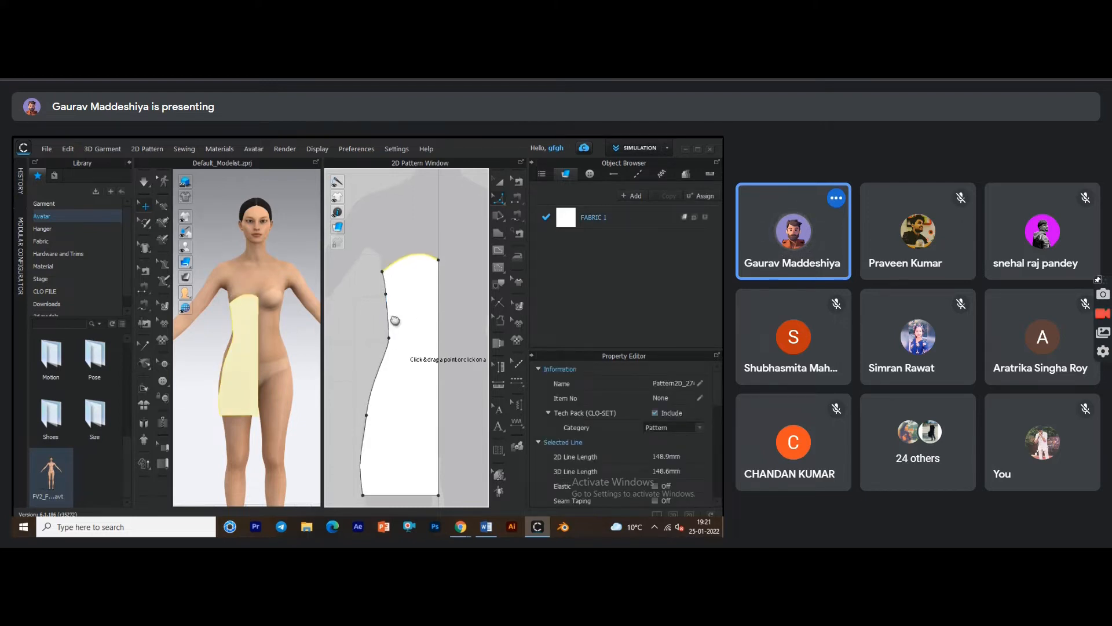
{"action": "middle_click_drag", "start_coordinate": [395, 321], "coordinate": [387, 258]}
{"action": "left_click_drag", "start_coordinate": [355, 432], "coordinate": [412, 367]}
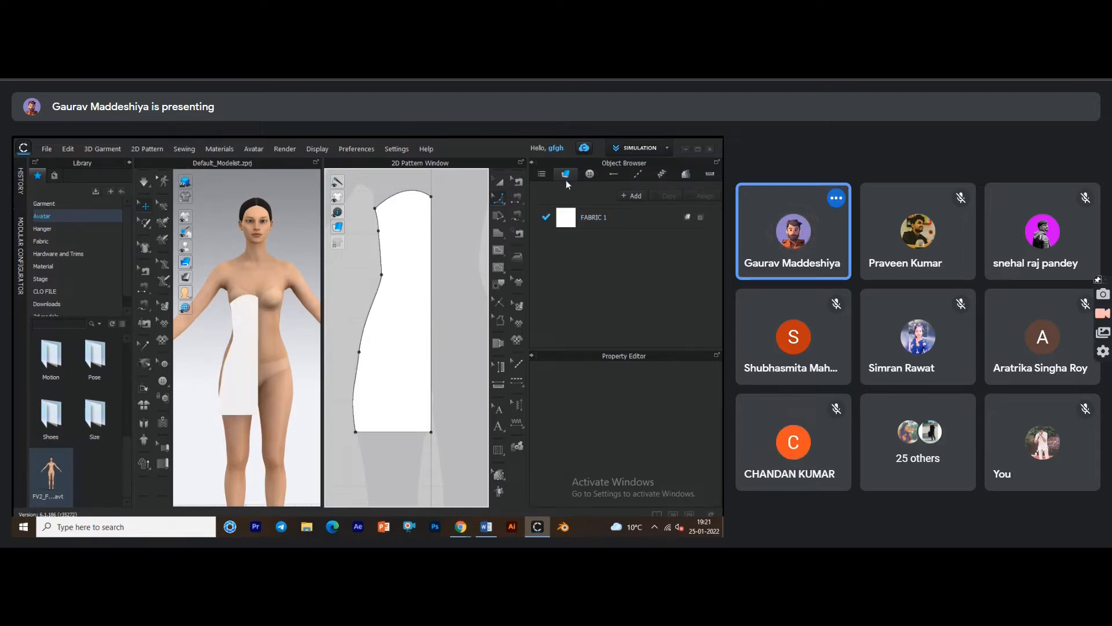
{"action": "right_click", "coordinate": [377, 222]}
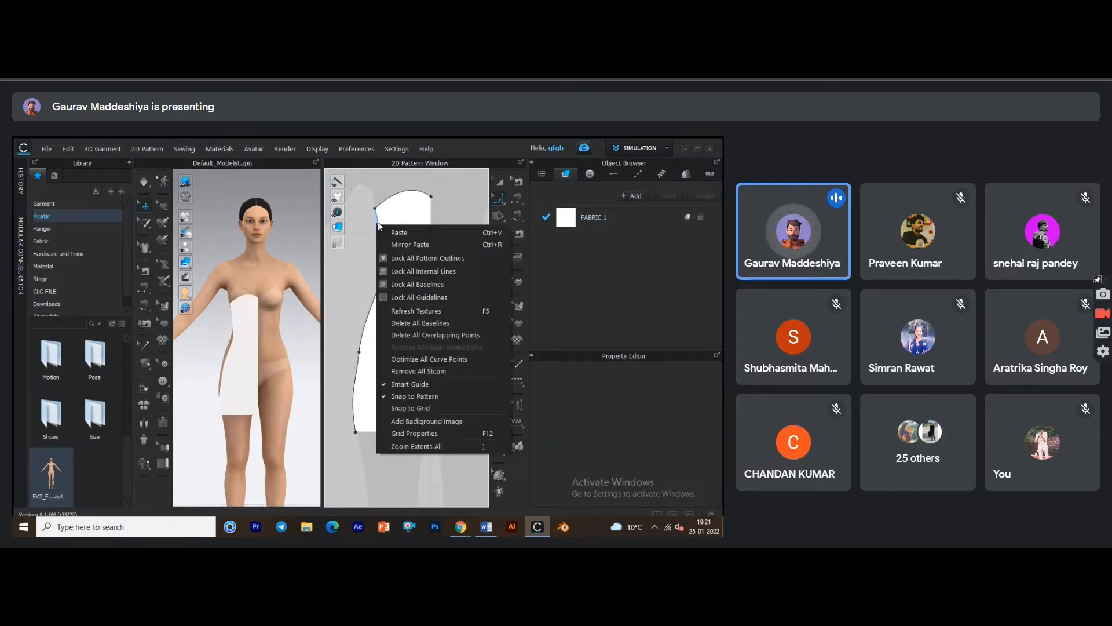
{"action": "left_click", "coordinate": [479, 197]}
{"action": "left_click", "coordinate": [500, 236]}
{"action": "middle_click_drag", "start_coordinate": [442, 247], "coordinate": [421, 248]}
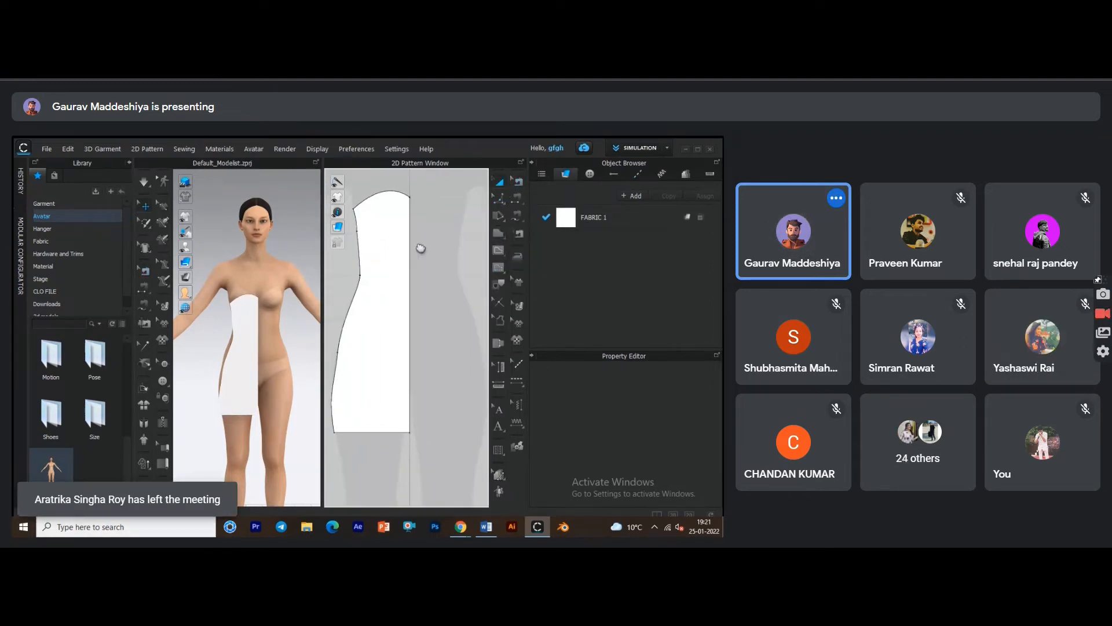
{"action": "left_click", "coordinate": [409, 248]}
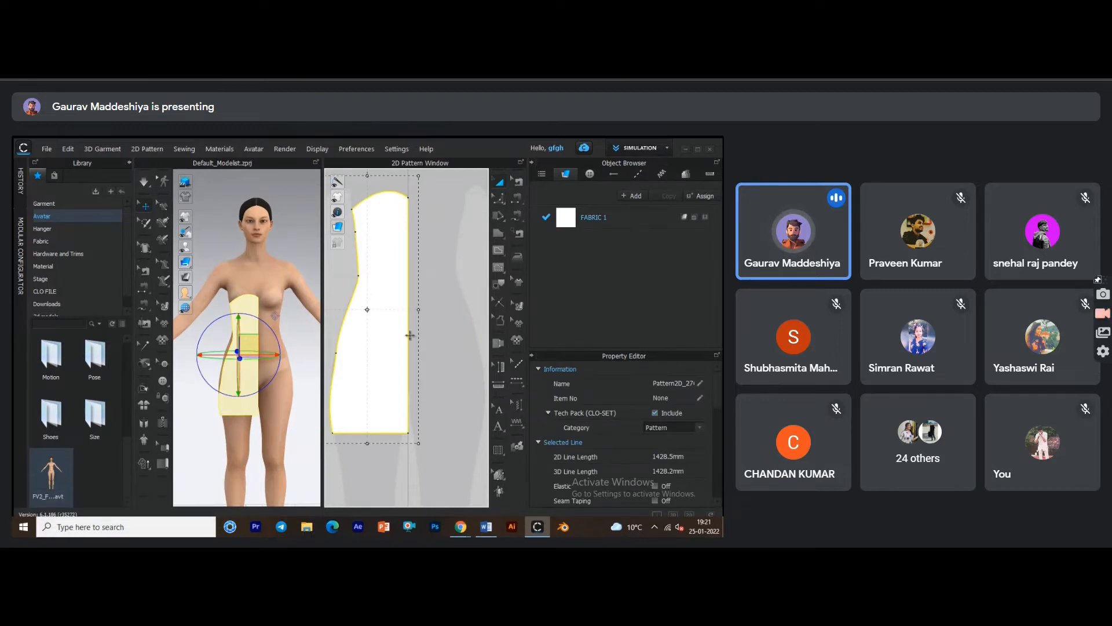
{"action": "middle_click_drag", "start_coordinate": [427, 226], "coordinate": [450, 224]}
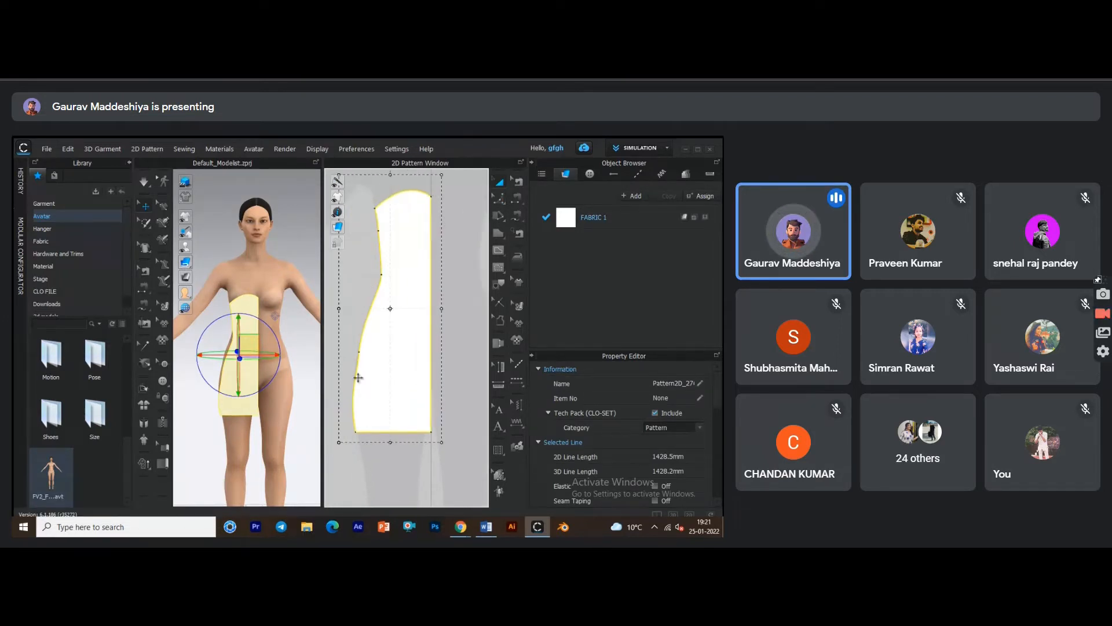
Try unfolding the half-dress pattern along its straight center line, and undo the unfold.
{"action": "left_click", "coordinate": [496, 200]}
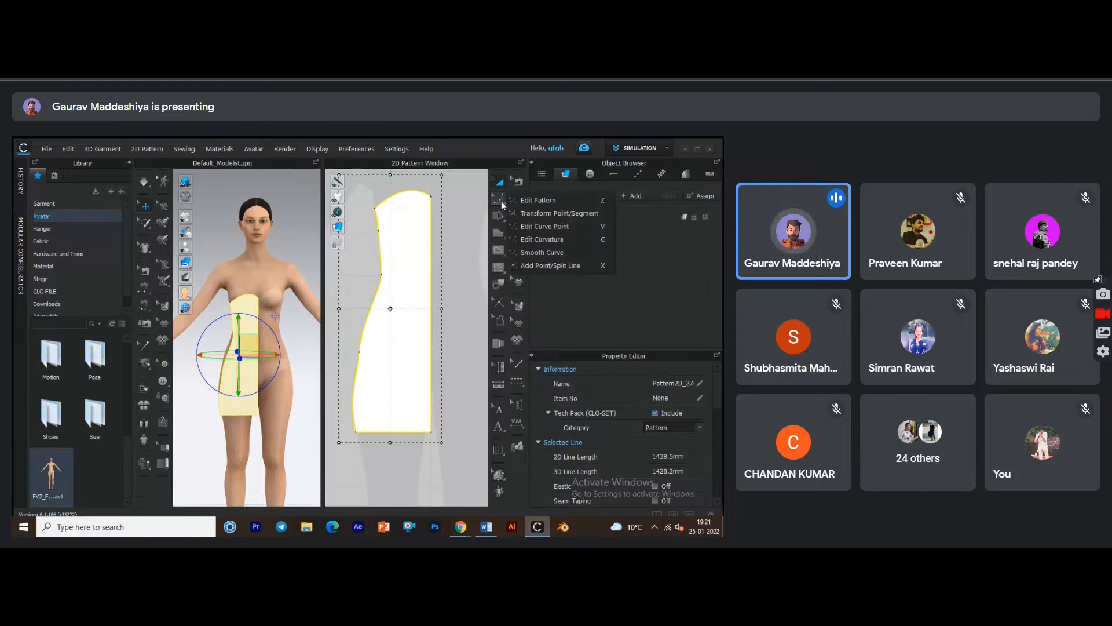
{"action": "left_click", "coordinate": [526, 201]}
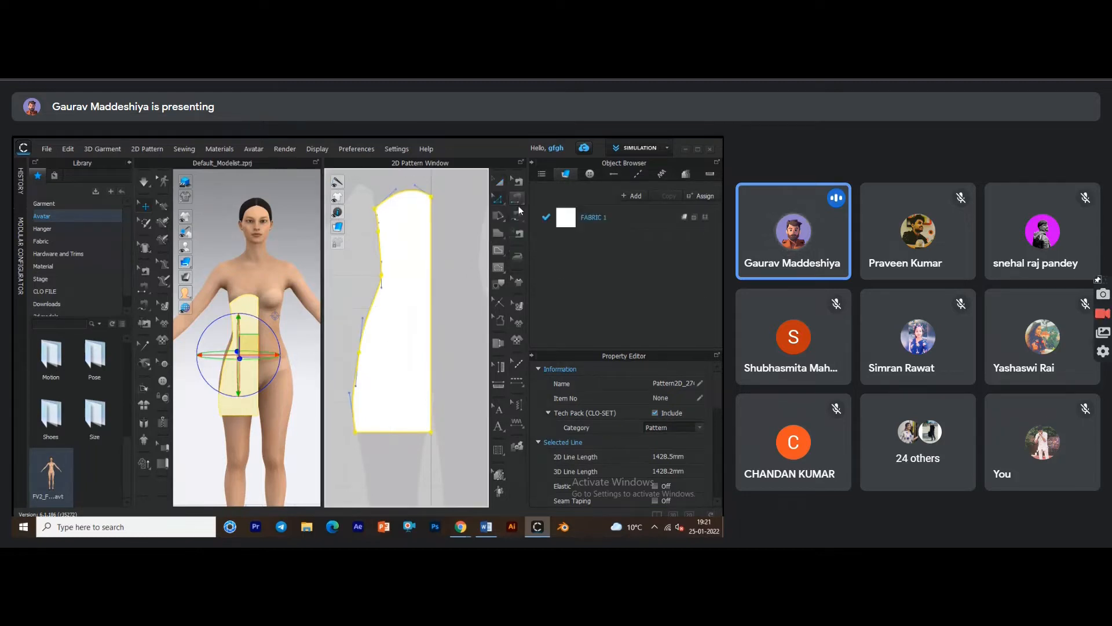
{"action": "left_click", "coordinate": [436, 273]}
{"action": "middle_click_drag", "start_coordinate": [440, 275], "coordinate": [424, 273]}
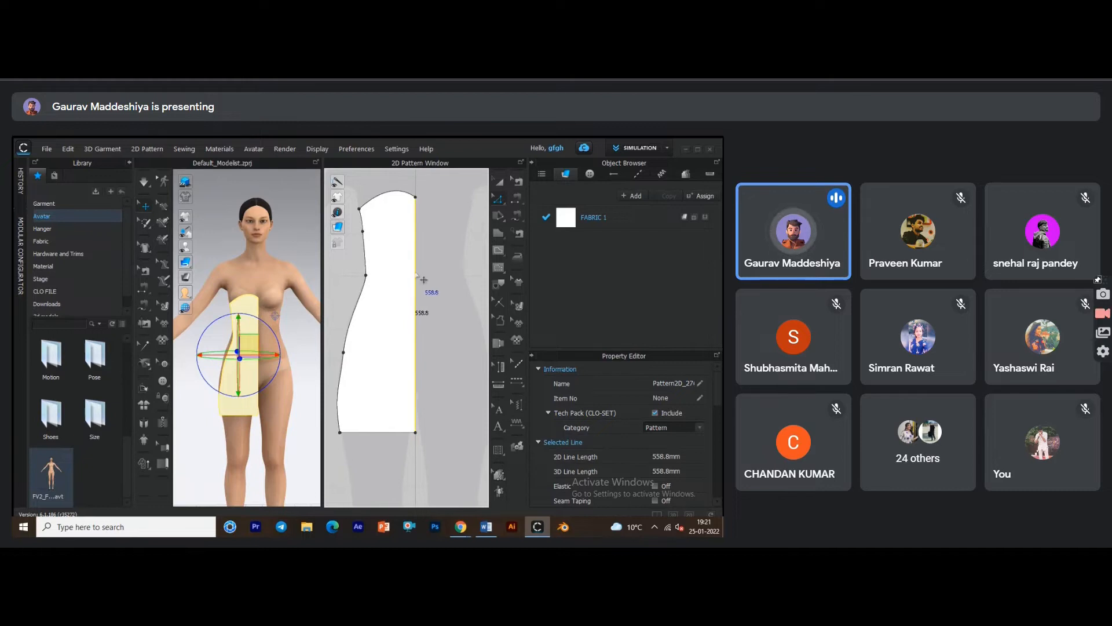
{"action": "right_click", "coordinate": [417, 273]}
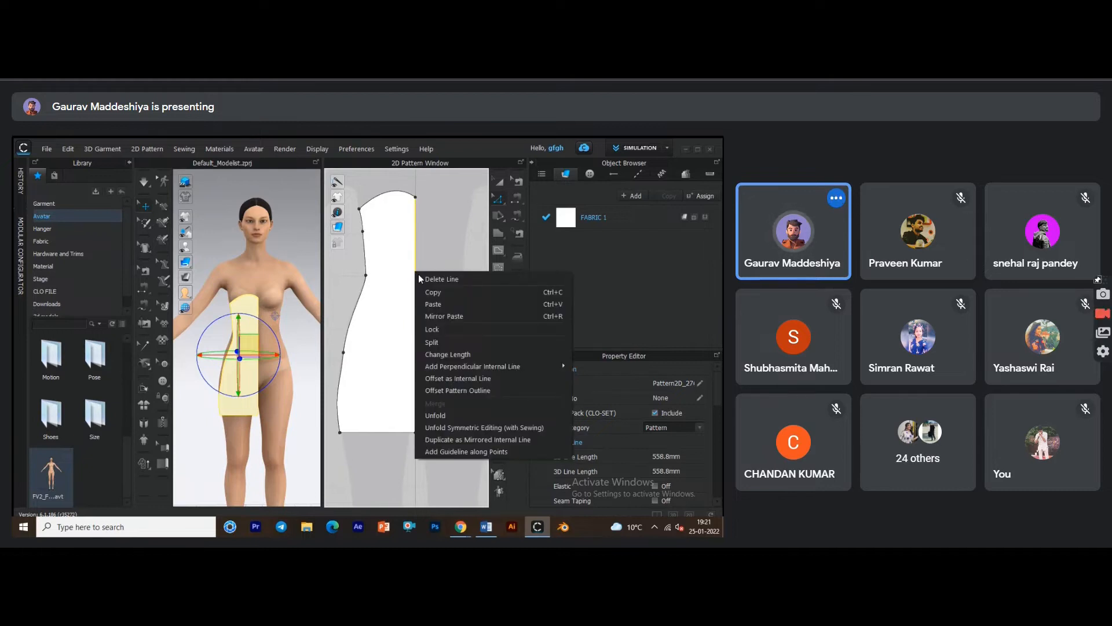
{"action": "left_click", "coordinate": [447, 412]}
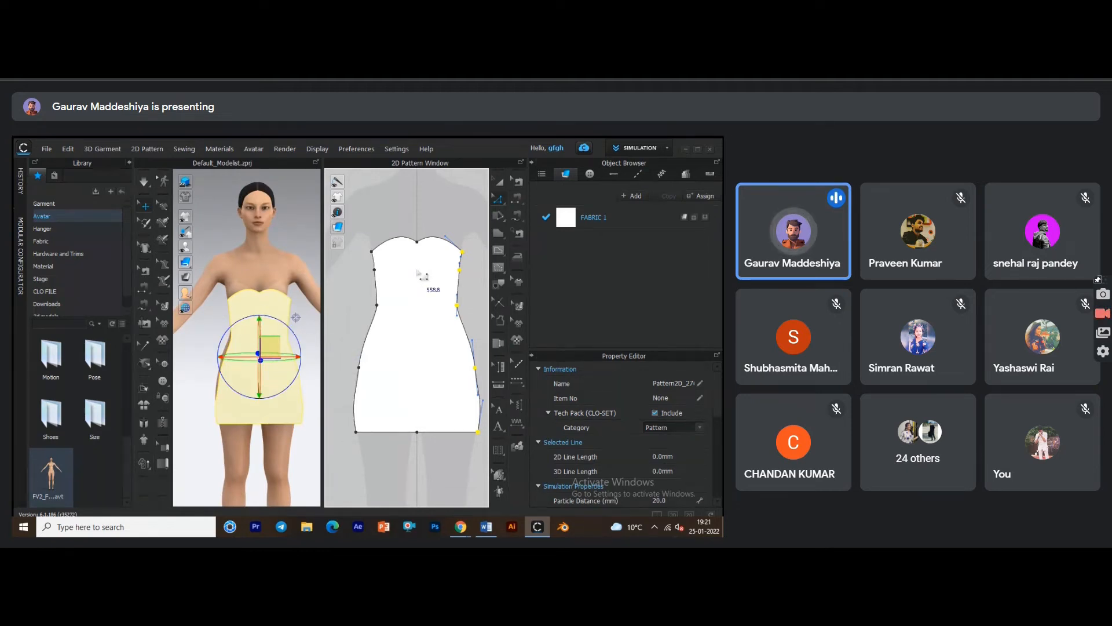
{"action": "key", "text": "ctrl+z"}
Copy the half-dress pattern and mirror-paste it beside the original's center line.
{"action": "key", "text": "a"}
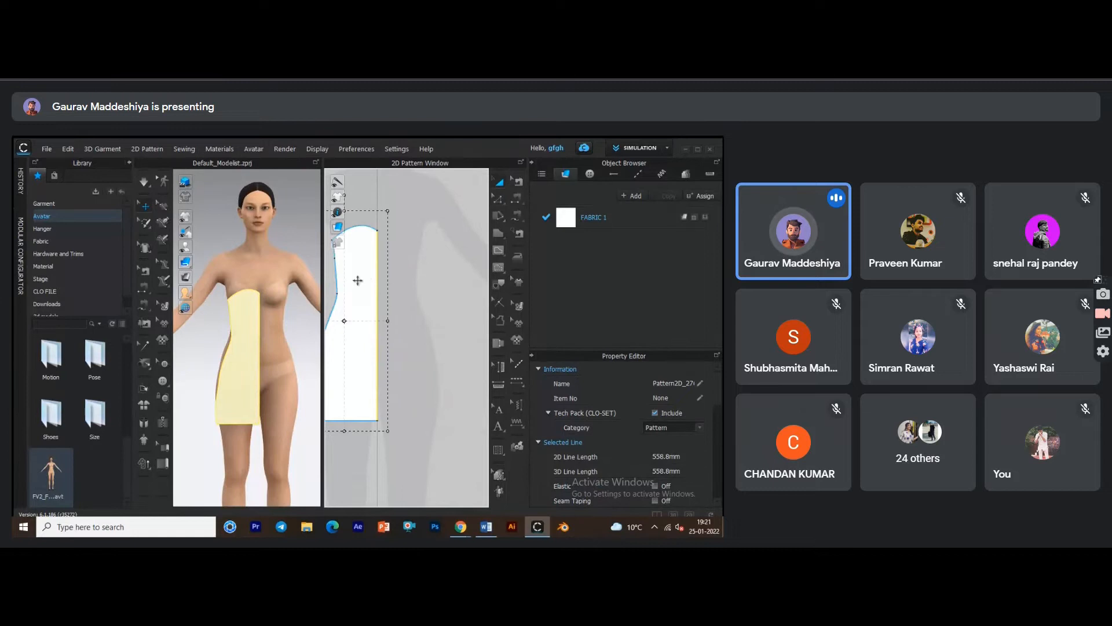
{"action": "right_click", "coordinate": [358, 281]}
{"action": "left_click", "coordinate": [410, 181]}
{"action": "right_click", "coordinate": [359, 282]}
{"action": "left_click", "coordinate": [387, 199]}
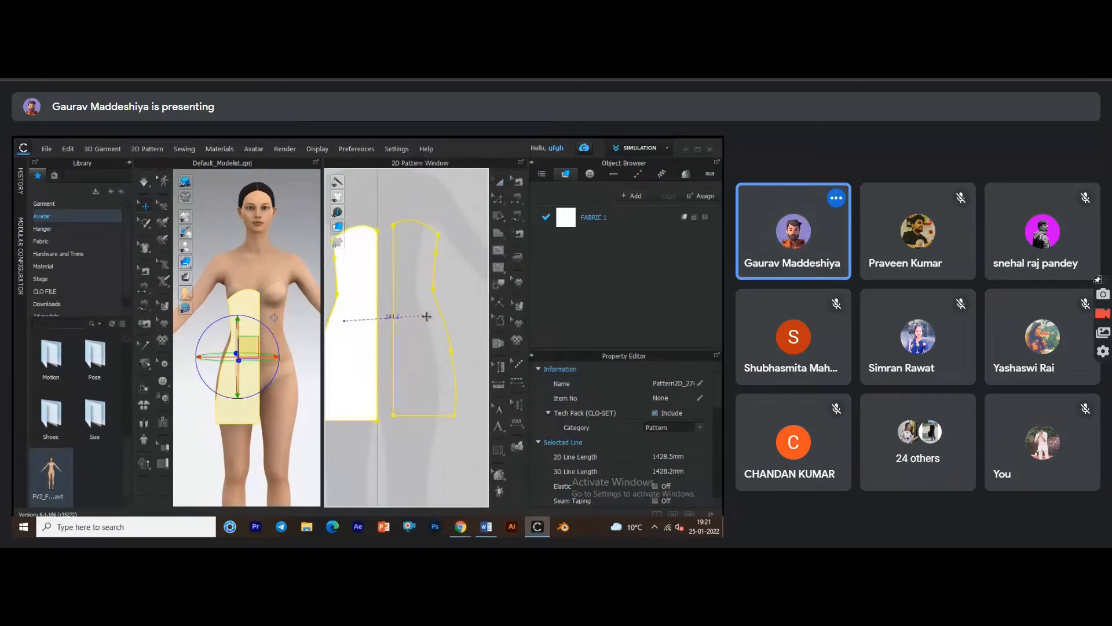
{"action": "left_click", "coordinate": [410, 335]}
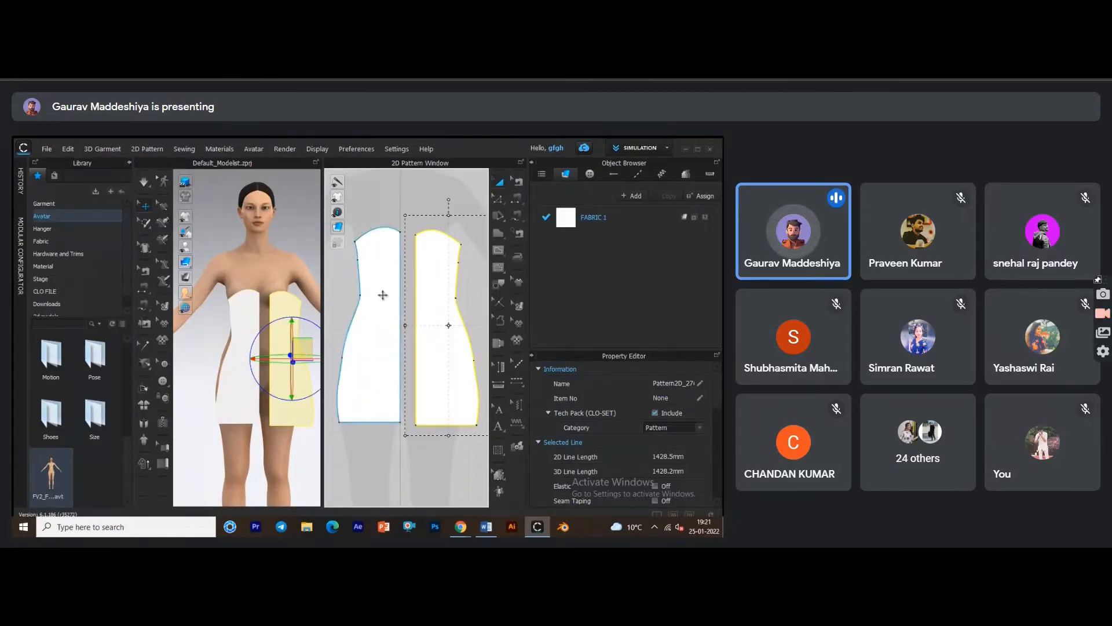
Select both dress halves and link their editing as a Symmetric Pattern.
{"action": "right_click", "coordinate": [430, 282]}
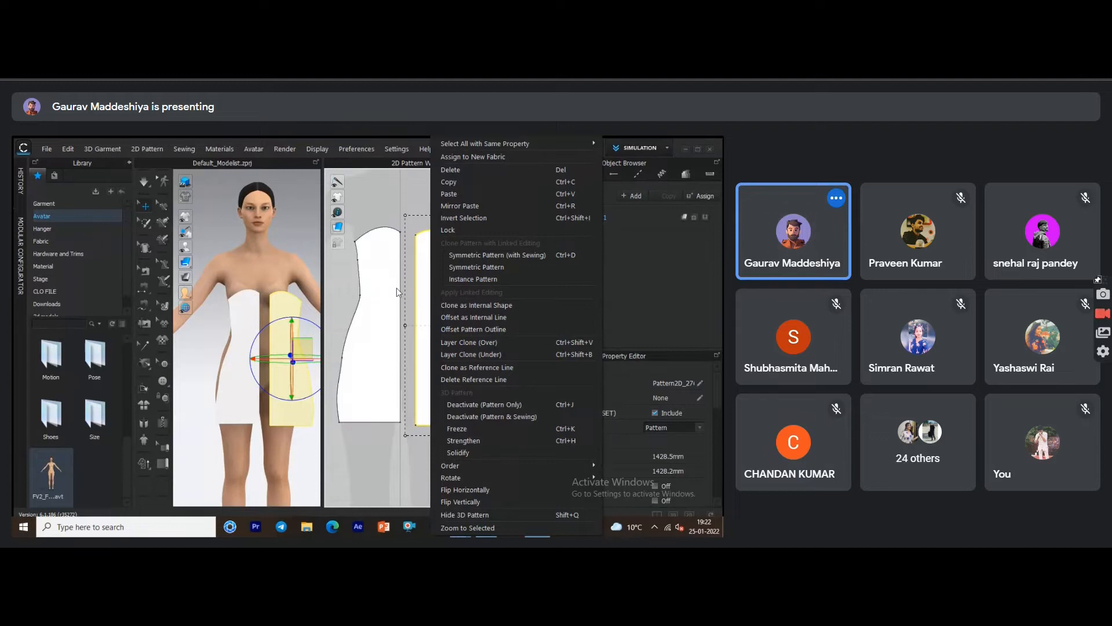
{"action": "left_click", "coordinate": [396, 288]}
{"action": "left_click", "coordinate": [434, 291], "text": "shift"}
{"action": "right_click", "coordinate": [435, 290]}
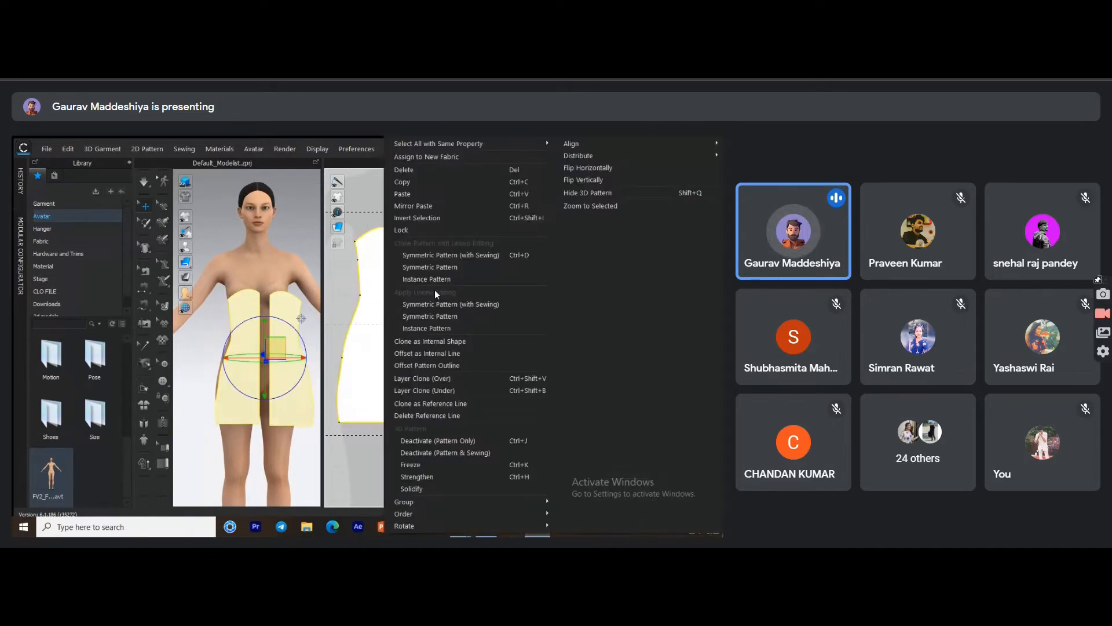
{"action": "left_click", "coordinate": [451, 317]}
{"action": "left_click", "coordinate": [439, 357]}
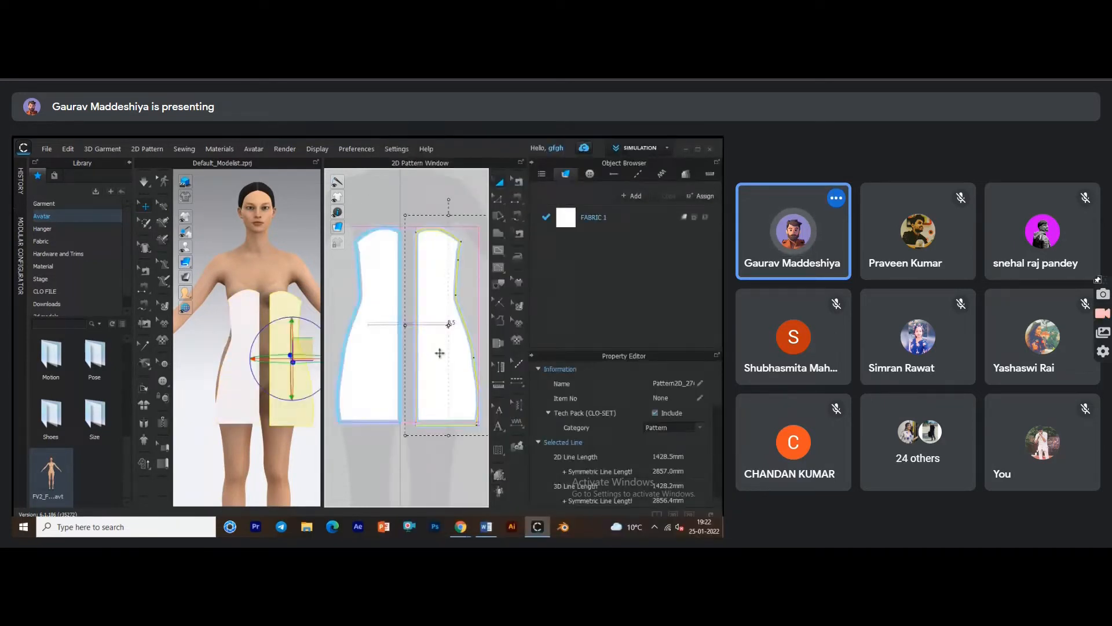
Try moving the original half's underarm corner outward to test the symmetric editing, and undo the move.
{"action": "left_click", "coordinate": [390, 270]}
{"action": "left_click", "coordinate": [497, 198]}
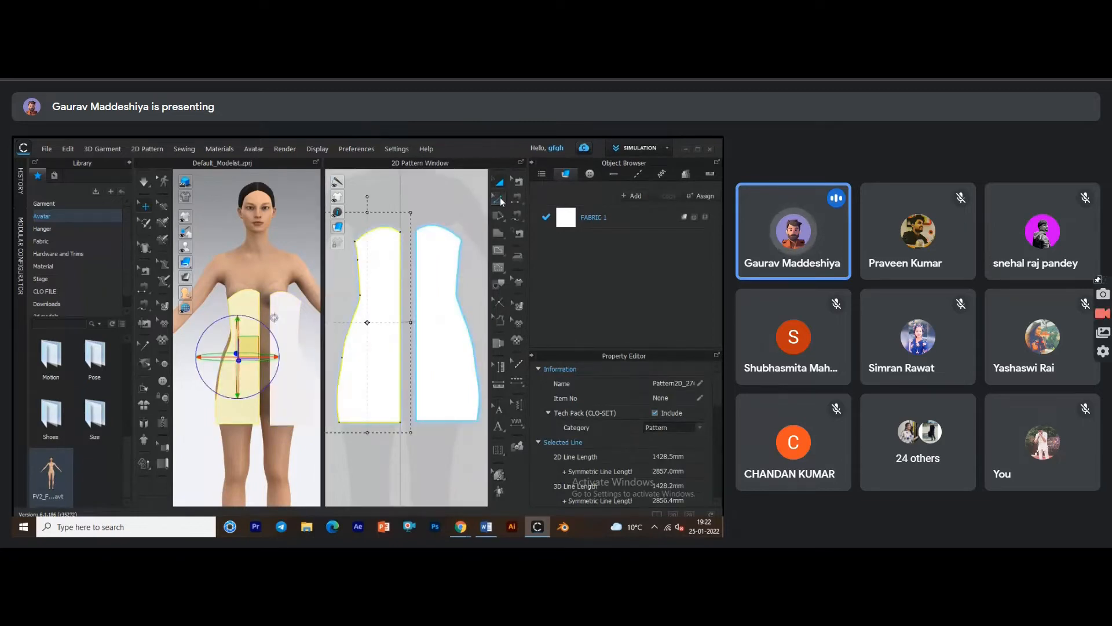
{"action": "left_click", "coordinate": [357, 236]}
{"action": "left_click", "coordinate": [354, 235]}
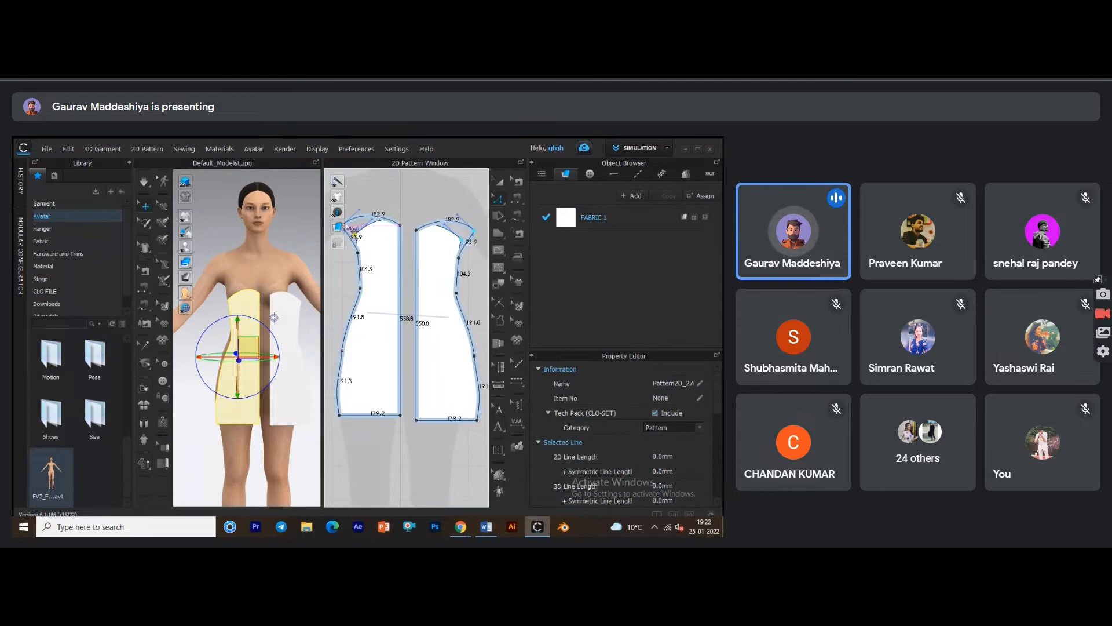
{"action": "left_click_drag", "start_coordinate": [347, 235], "coordinate": [347, 235]}
{"action": "key", "text": "ctrl+z"}
Align the mirrored half level with the original and merge the two facing center lines into one full dress piece.
{"action": "mouse_move", "coordinate": [400, 281]}
{"action": "middle_mouse_down"}
{"action": "mouse_move", "coordinate": [398, 311]}
{"action": "mouse_move", "coordinate": [398, 300]}
{"action": "middle_mouse_up"}
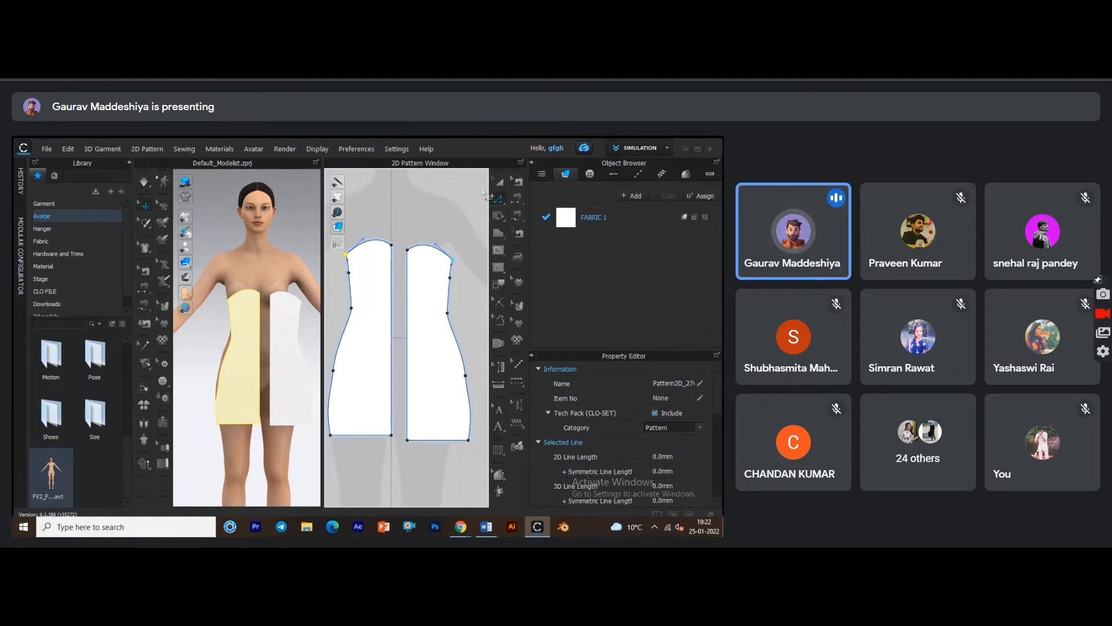
{"action": "left_click_drag", "start_coordinate": [433, 313], "coordinate": [428, 321]}
{"action": "left_click", "coordinate": [499, 200]}
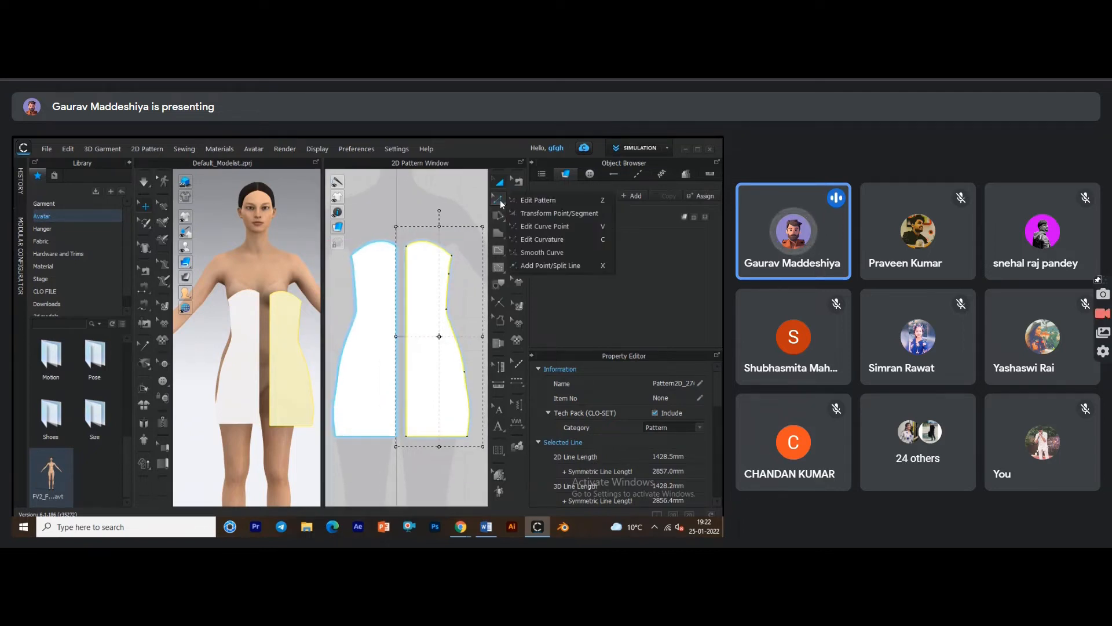
{"action": "left_click", "coordinate": [406, 317]}
{"action": "right_click", "coordinate": [407, 314]}
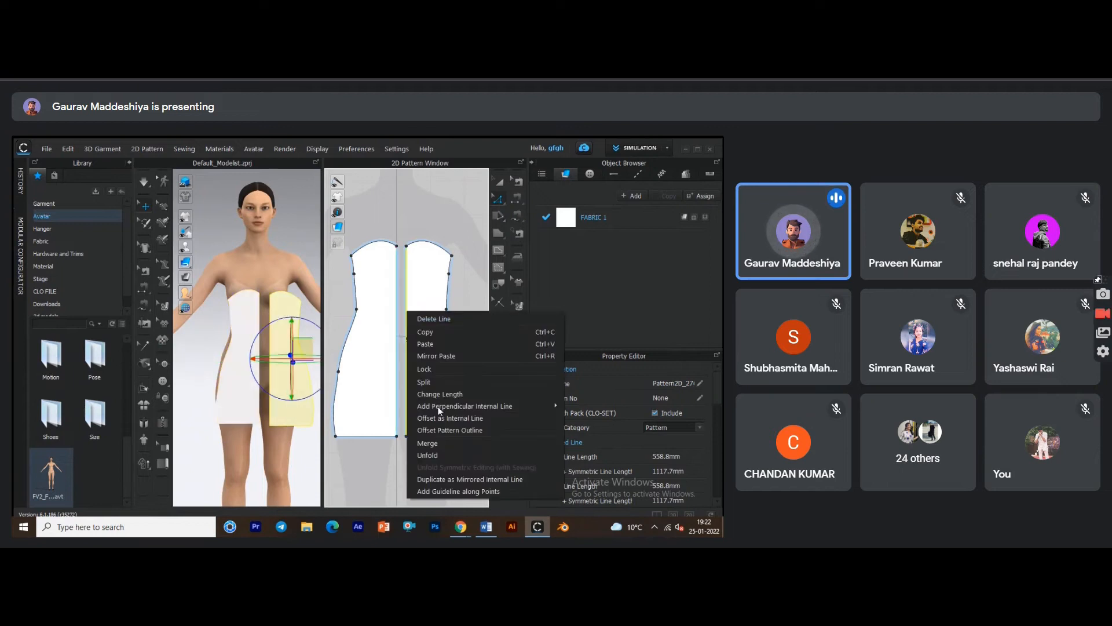
{"action": "left_click", "coordinate": [407, 288]}
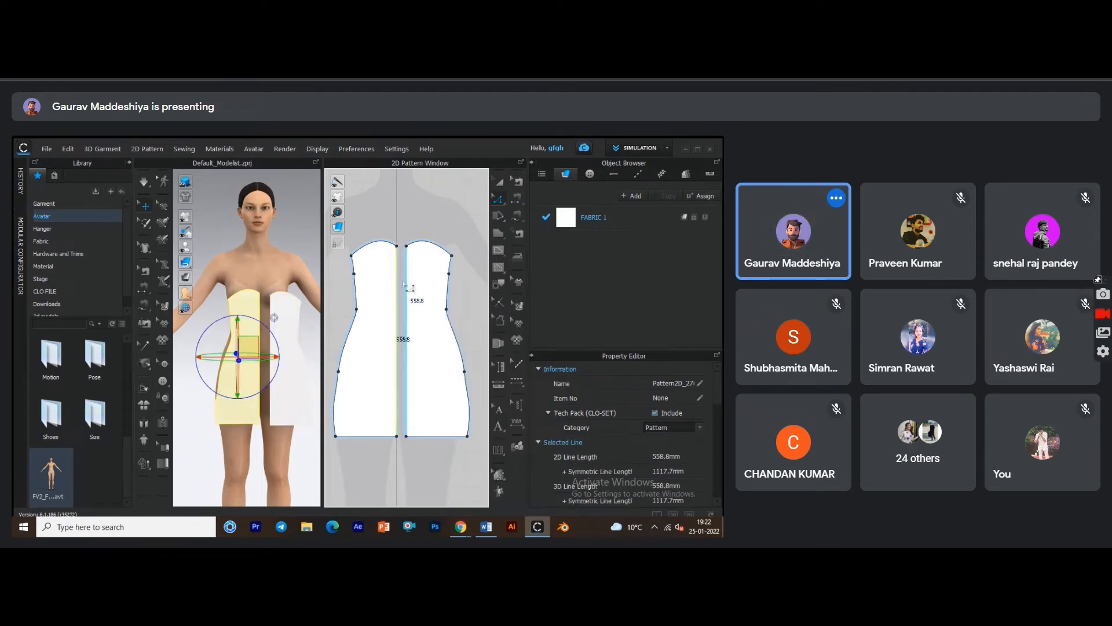
{"action": "right_click", "coordinate": [407, 294]}
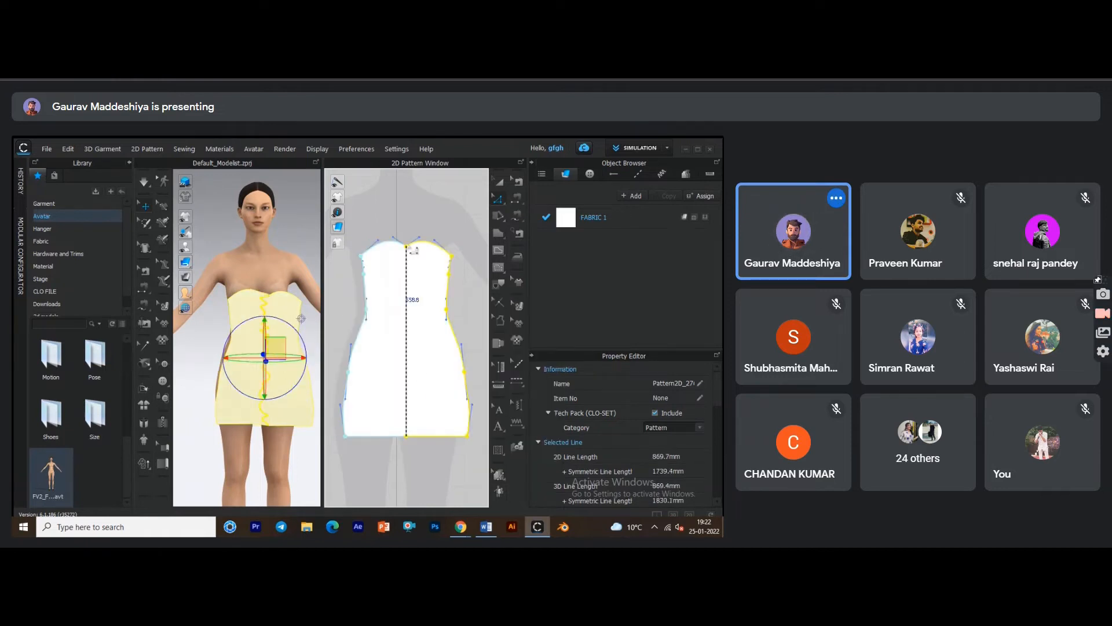
{"action": "left_click", "coordinate": [407, 214]}
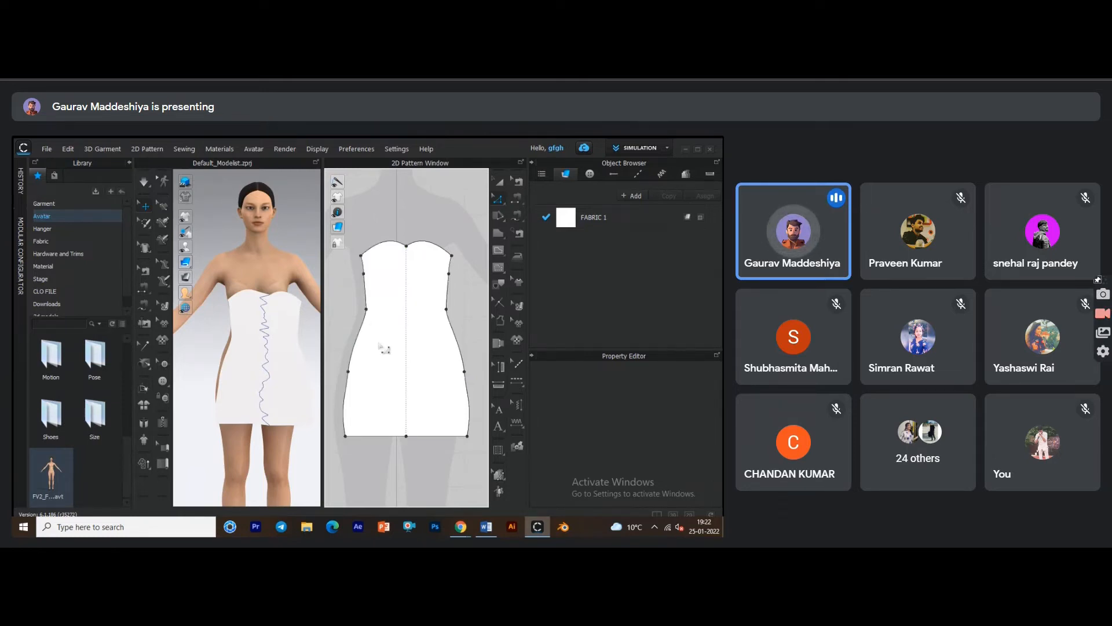
Duplicate the merged dress pattern and place the copy to the left of the original.
{"action": "right_click", "coordinate": [449, 369]}
{"action": "left_click", "coordinate": [498, 185]}
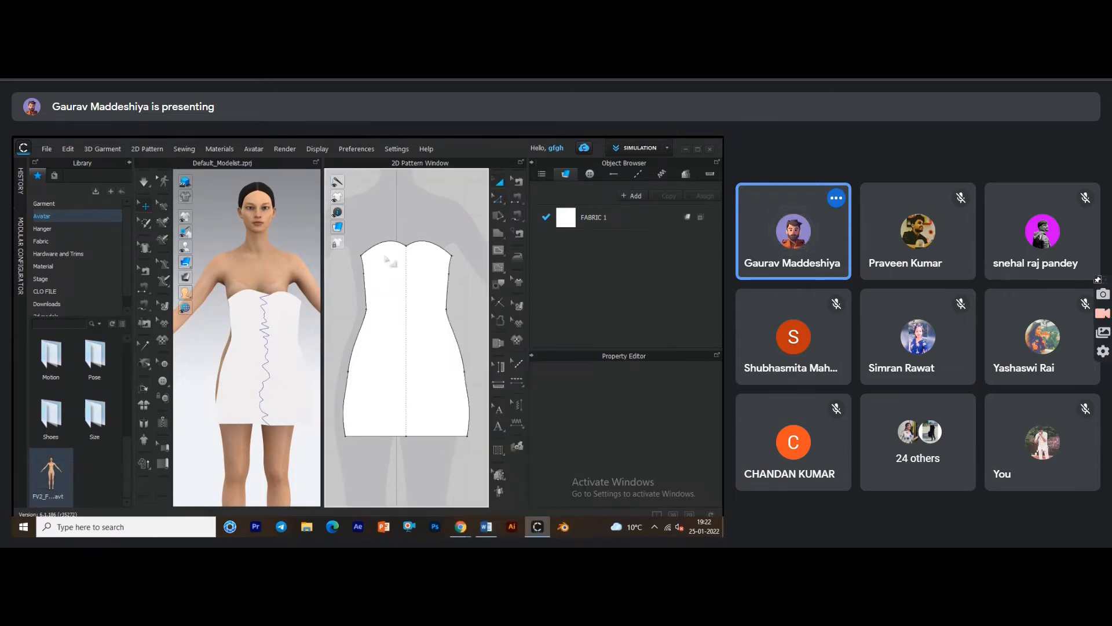
{"action": "right_click", "coordinate": [486, 299]}
{"action": "left_click", "coordinate": [399, 233]}
{"action": "scroll", "coordinate": [408, 294], "scroll_direction": "down", "scroll_amount": 5}
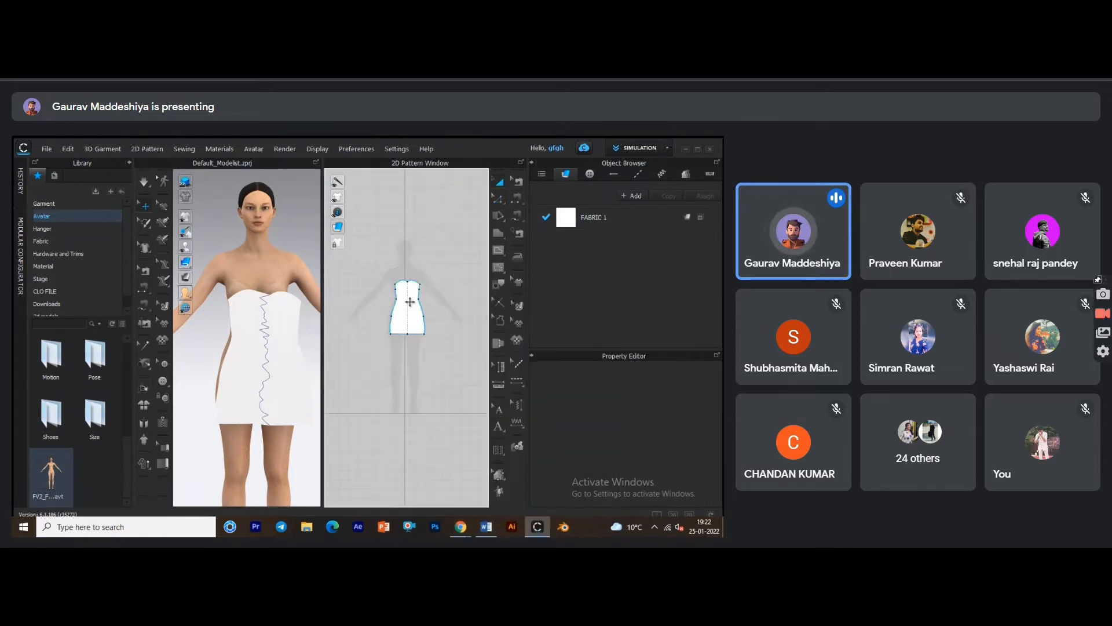
{"action": "left_click", "coordinate": [410, 302]}
{"action": "scroll", "coordinate": [409, 302], "scroll_direction": "up", "scroll_amount": 4}
{"action": "left_click_drag", "start_coordinate": [413, 314], "coordinate": [337, 316]}
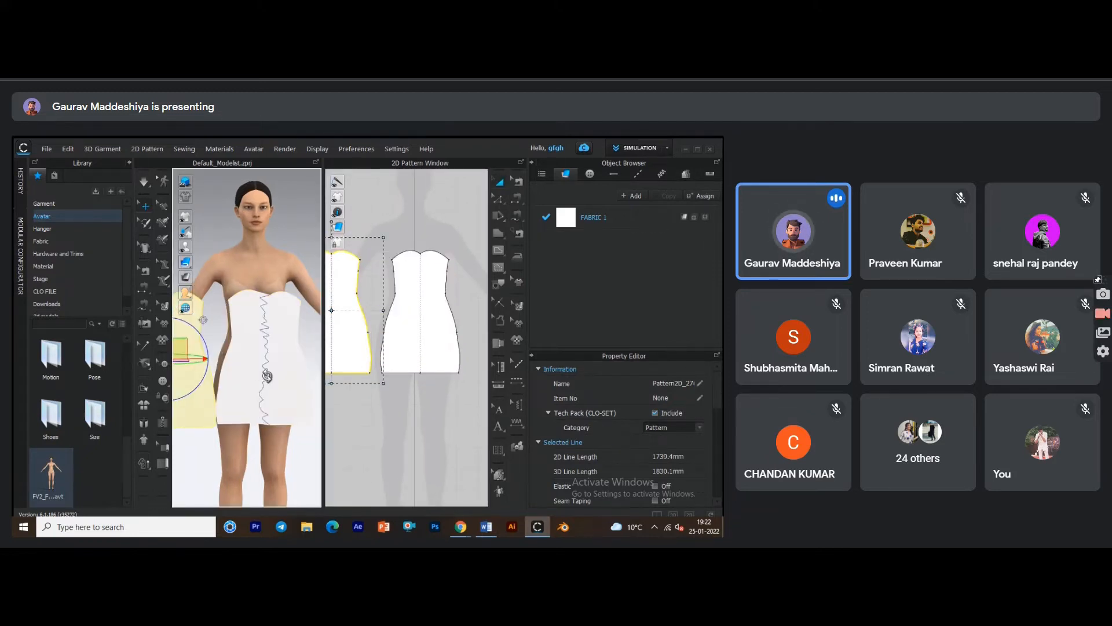
Examine the avatar from the side and back to see where the two dress pieces sit relative to the body.
{"action": "right_click_drag", "start_coordinate": [267, 376], "coordinate": [251, 377]}
{"action": "scroll", "coordinate": [251, 377], "scroll_direction": "down", "scroll_amount": 2}
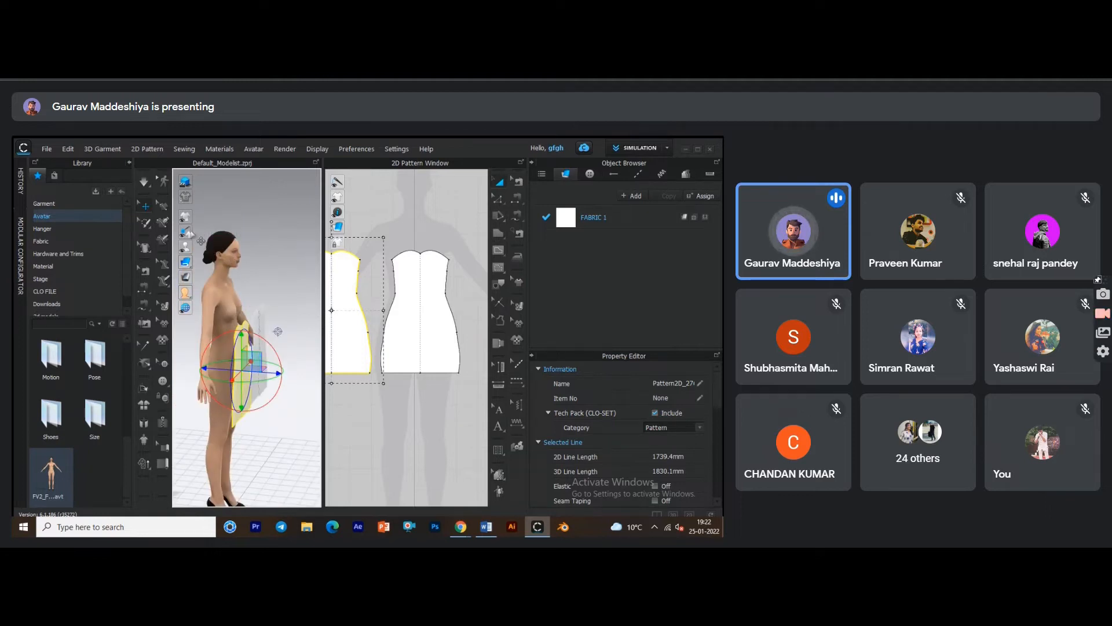
{"action": "left_click", "coordinate": [222, 254]}
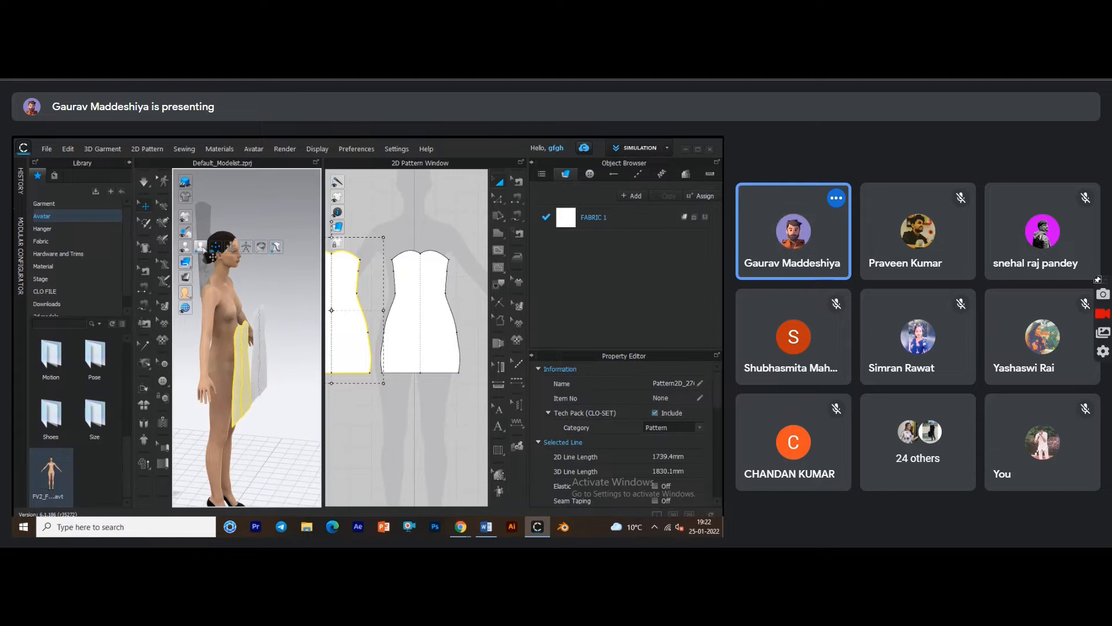
{"action": "right_click_drag", "start_coordinate": [243, 313], "coordinate": [296, 319]}
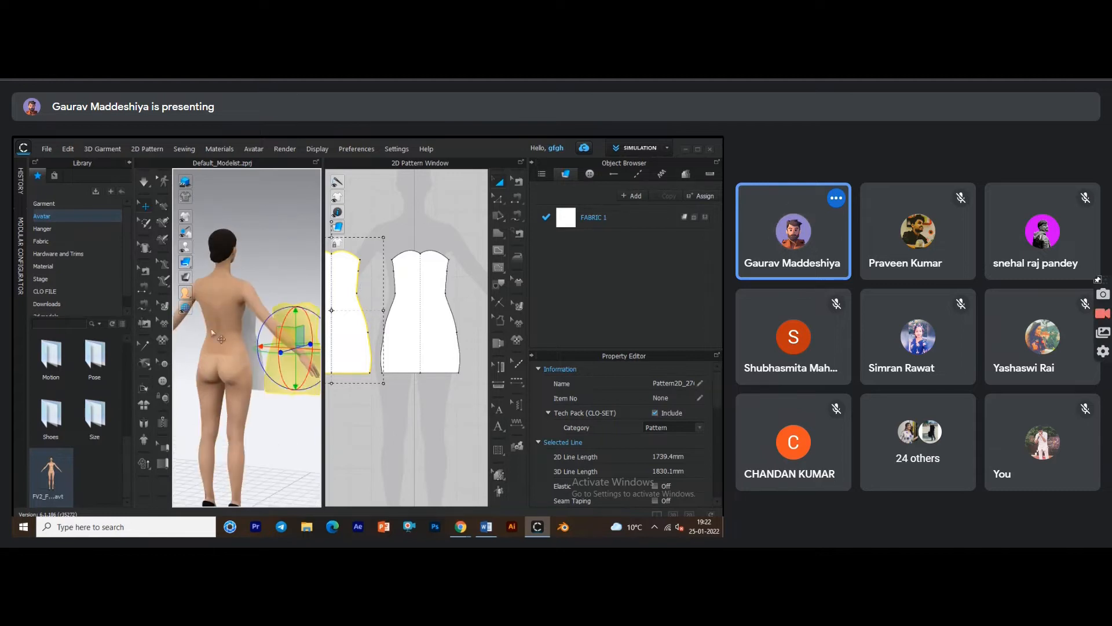
{"action": "left_click", "coordinate": [225, 315]}
{"action": "right_click_drag", "start_coordinate": [224, 315], "coordinate": [185, 348]}
{"action": "left_click", "coordinate": [279, 367]}
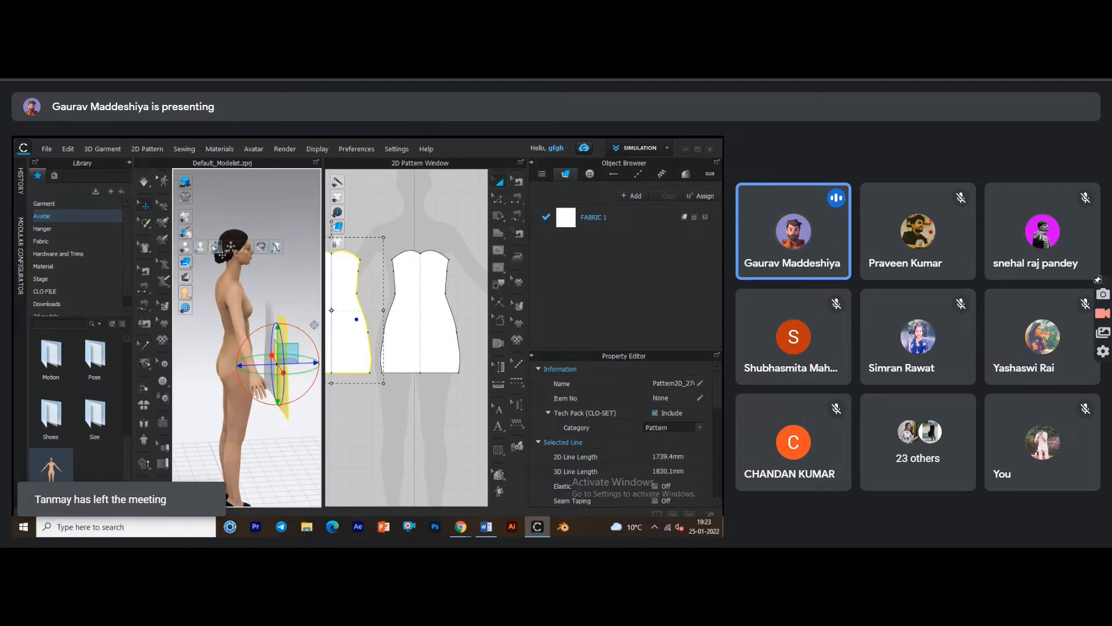
{"action": "right_click_drag", "start_coordinate": [217, 262], "coordinate": [234, 289]}
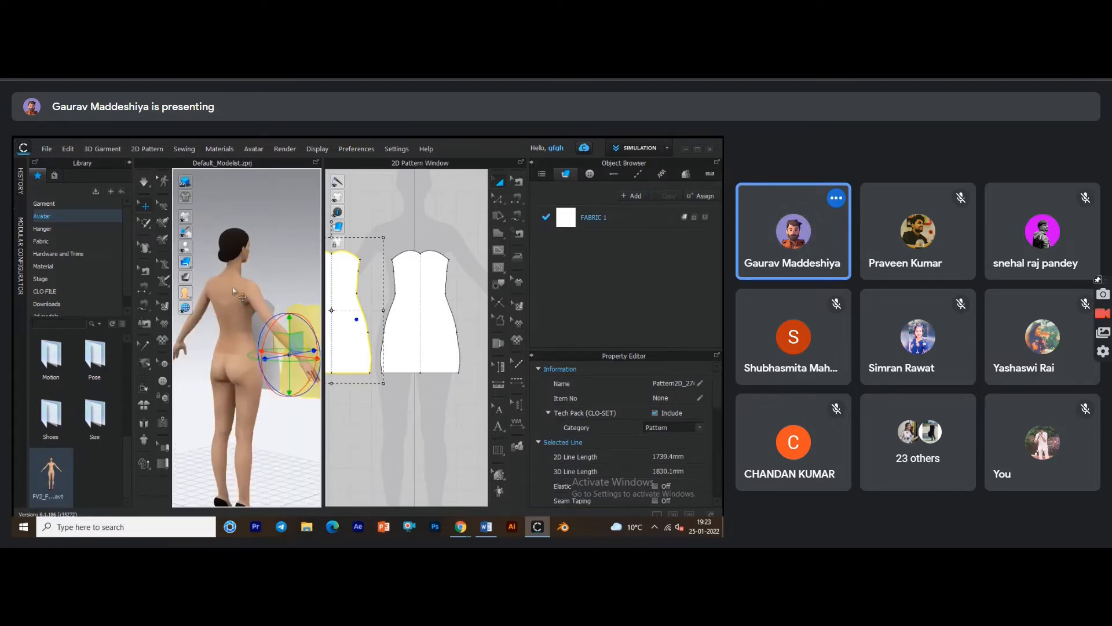
{"action": "left_click", "coordinate": [232, 297]}
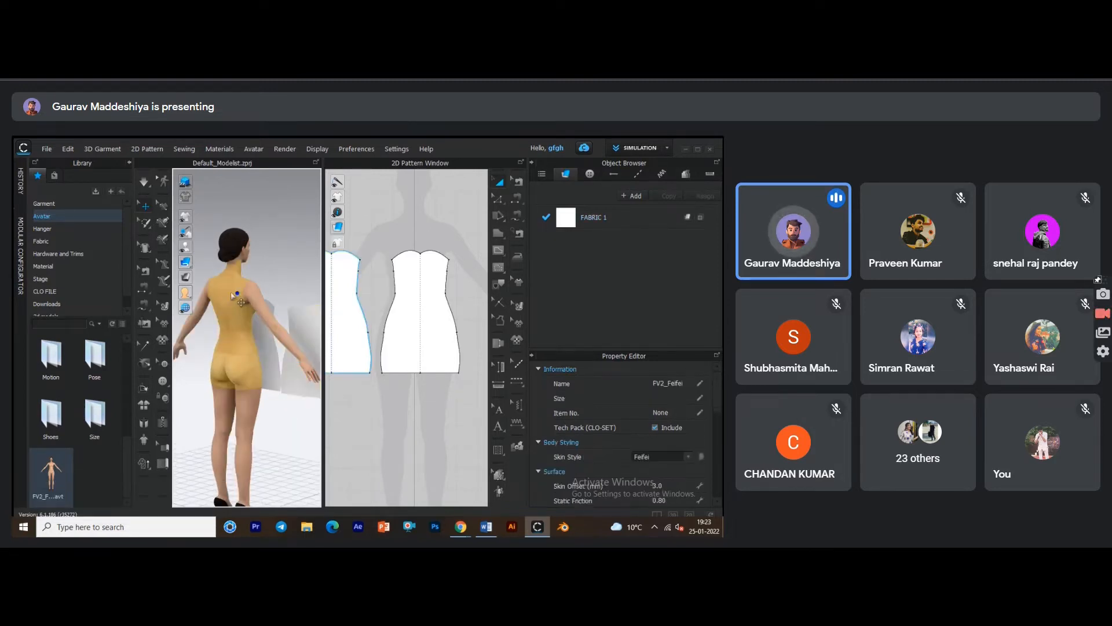
Show the avatar's arrangement points and place the copied dress piece behind the torso and the original at the front center.
{"action": "left_click", "coordinate": [303, 354]}
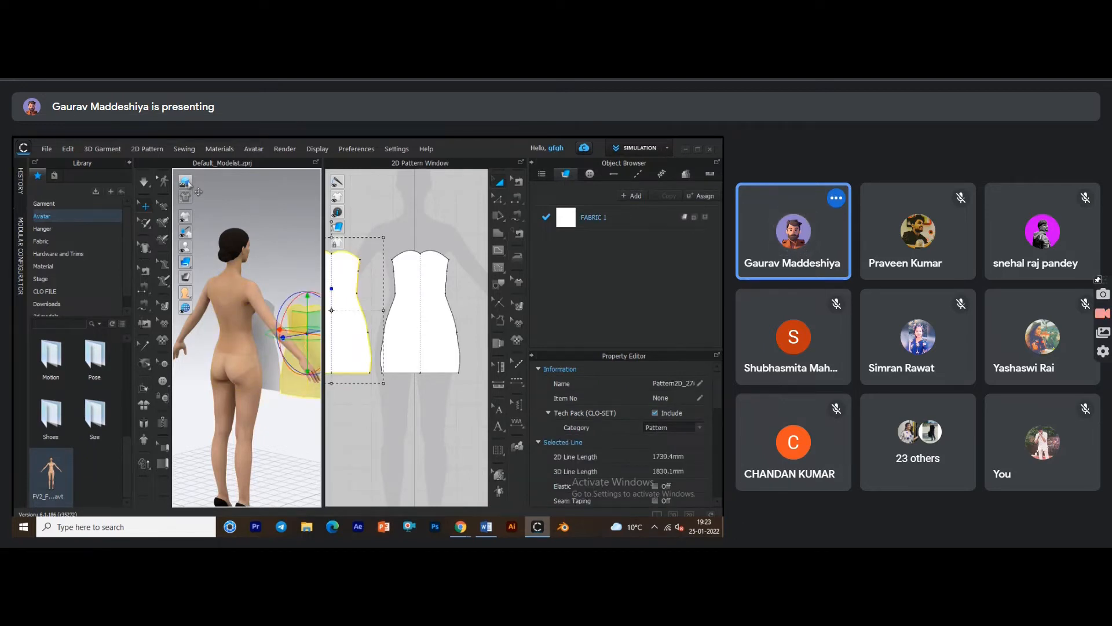
{"action": "right_click_drag", "start_coordinate": [225, 315], "coordinate": [281, 311]}
{"action": "scroll", "coordinate": [235, 323], "scroll_direction": "down", "scroll_amount": 3}
{"action": "left_click", "coordinate": [228, 321]}
{"action": "left_click", "coordinate": [294, 355]}
{"action": "left_click", "coordinate": [287, 356]}
{"action": "left_click", "coordinate": [254, 305]}
{"action": "middle_click_drag", "start_coordinate": [280, 311], "coordinate": [282, 302]}
Hide the arrangement points and lower the front dress piece in 3D until its upper edge sits at bust height.
{"action": "left_click", "coordinate": [262, 240]}
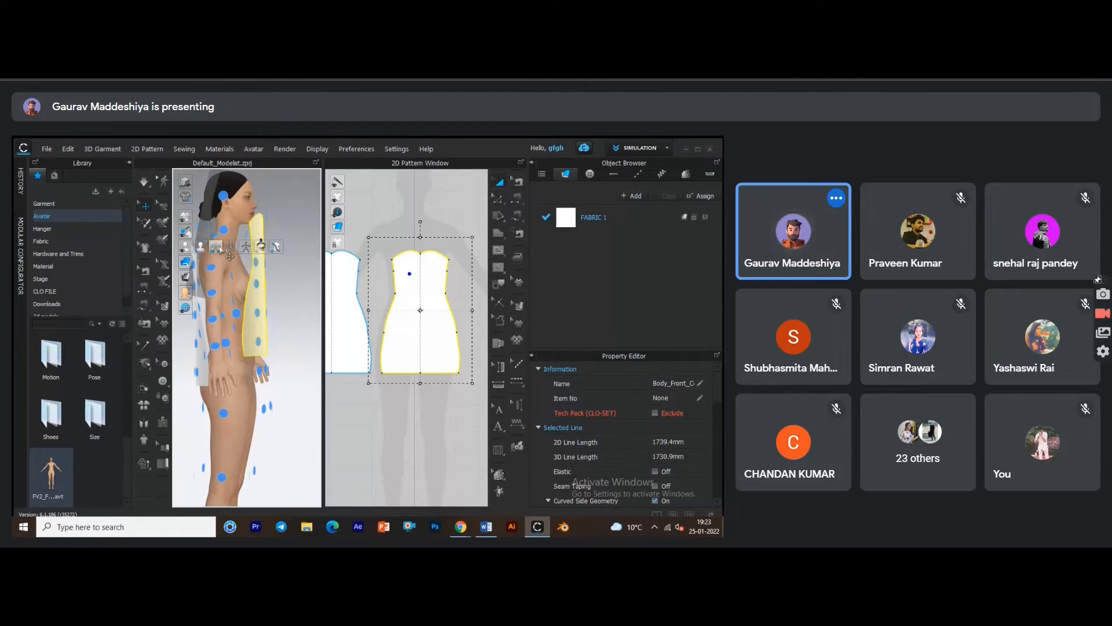
{"action": "left_click", "coordinate": [219, 248]}
{"action": "left_click_drag", "start_coordinate": [262, 213], "coordinate": [265, 245]}
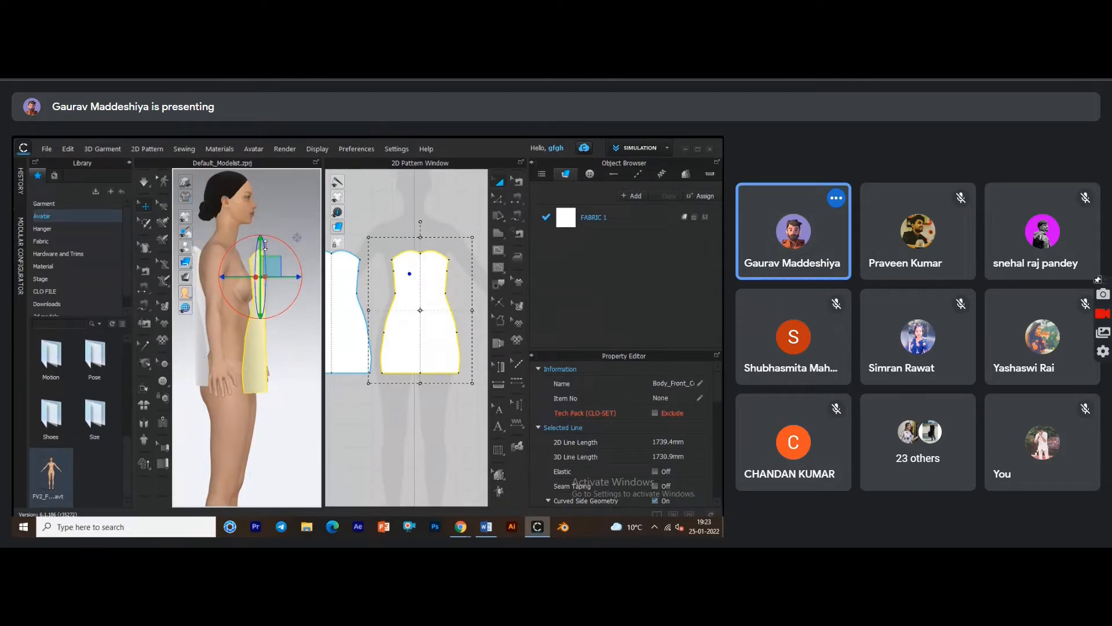
Lower the back dress piece slightly in 3D to line it up with the front piece, and check both from the back and side.
{"action": "right_click_drag", "start_coordinate": [257, 313], "coordinate": [199, 319]}
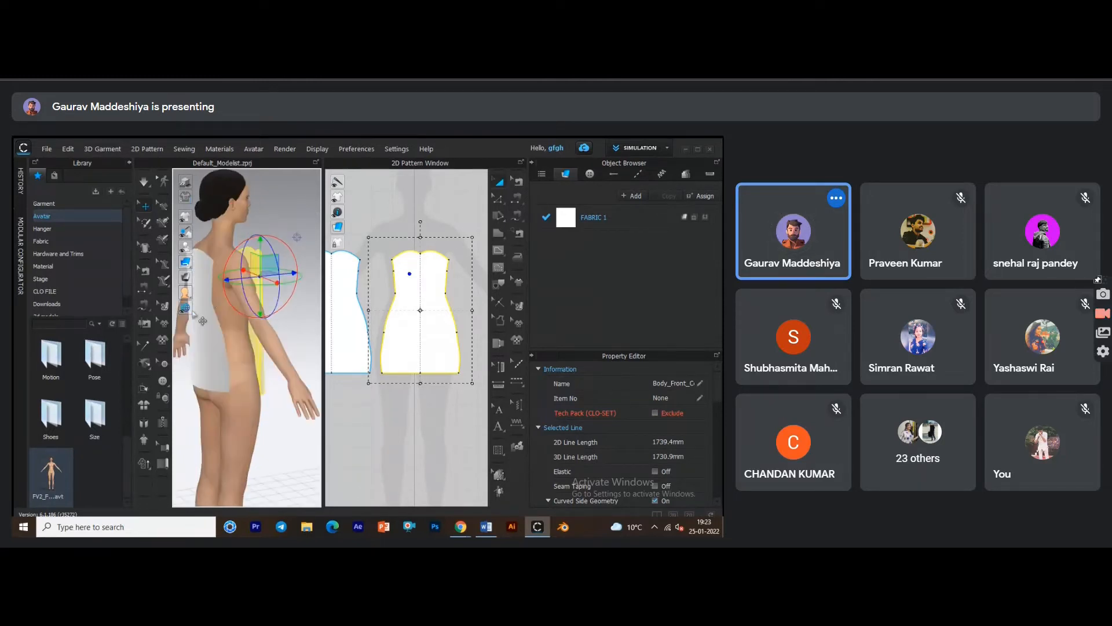
{"action": "left_click", "coordinate": [216, 336]}
{"action": "middle_click_drag", "start_coordinate": [257, 343], "coordinate": [281, 341]}
{"action": "left_click_drag", "start_coordinate": [242, 303], "coordinate": [242, 307]}
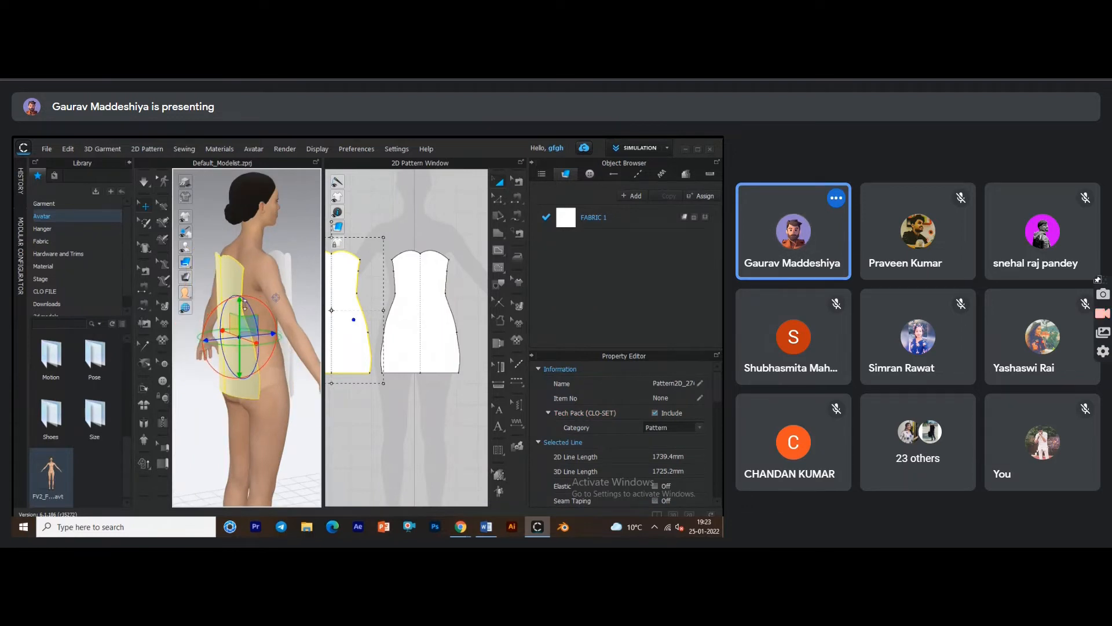
{"action": "scroll", "coordinate": [402, 307], "scroll_direction": "down", "scroll_amount": 2}
{"action": "middle_click_drag", "start_coordinate": [408, 306], "coordinate": [460, 301]}
{"action": "scroll", "coordinate": [319, 336], "scroll_direction": "up", "scroll_amount": 2}
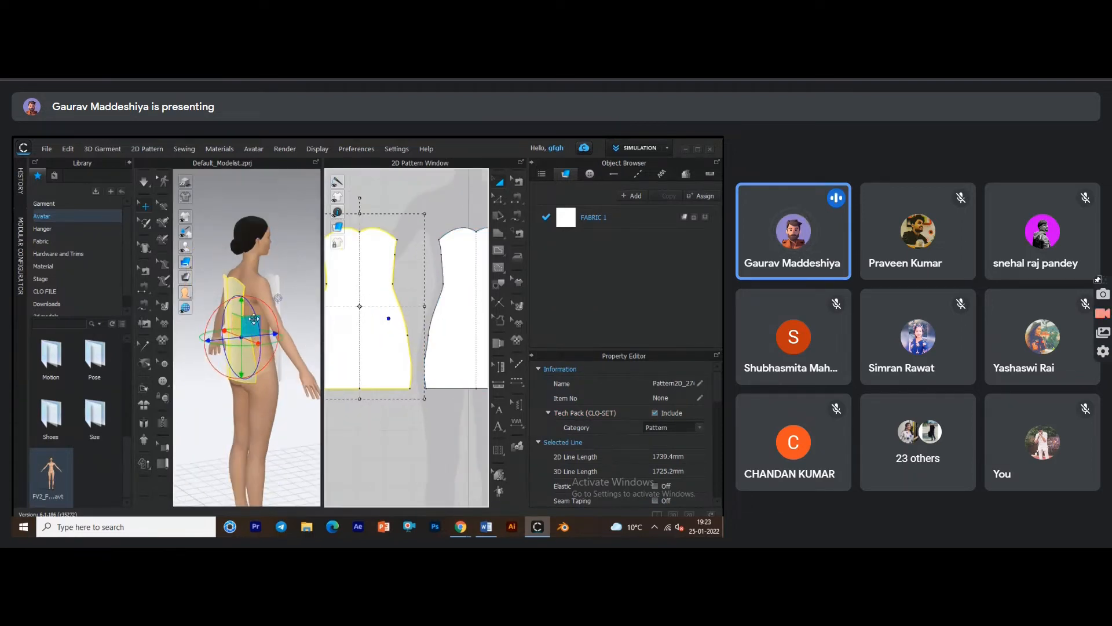
{"action": "right_click_drag", "start_coordinate": [254, 319], "coordinate": [304, 320]}
{"action": "middle_click_drag", "start_coordinate": [287, 336], "coordinate": [304, 351]}
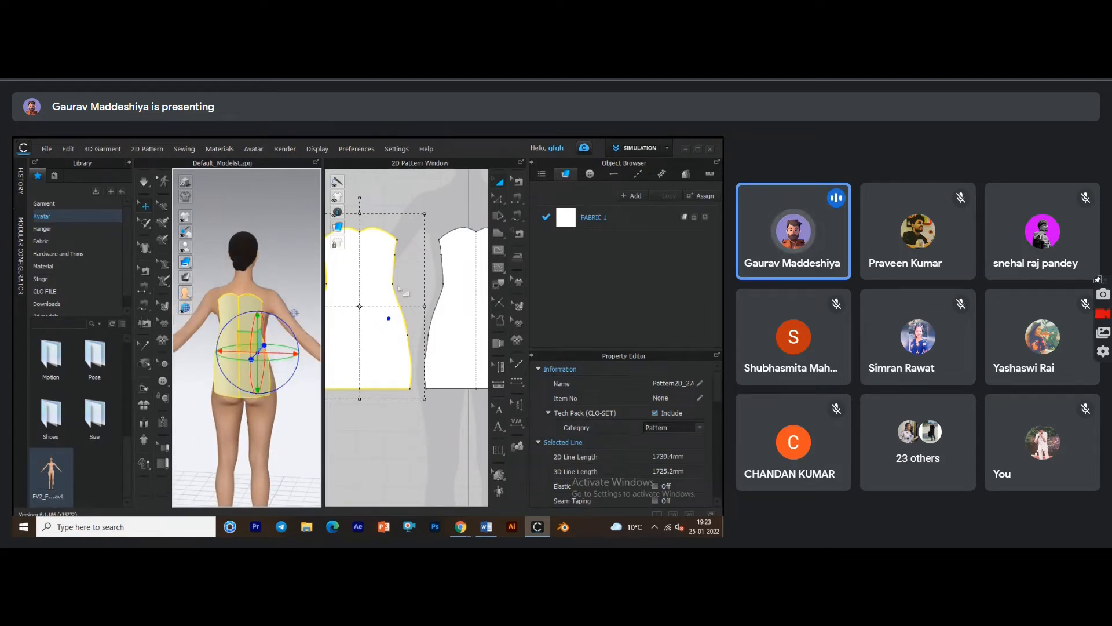
{"action": "right_click_drag", "start_coordinate": [254, 345], "coordinate": [197, 292]}
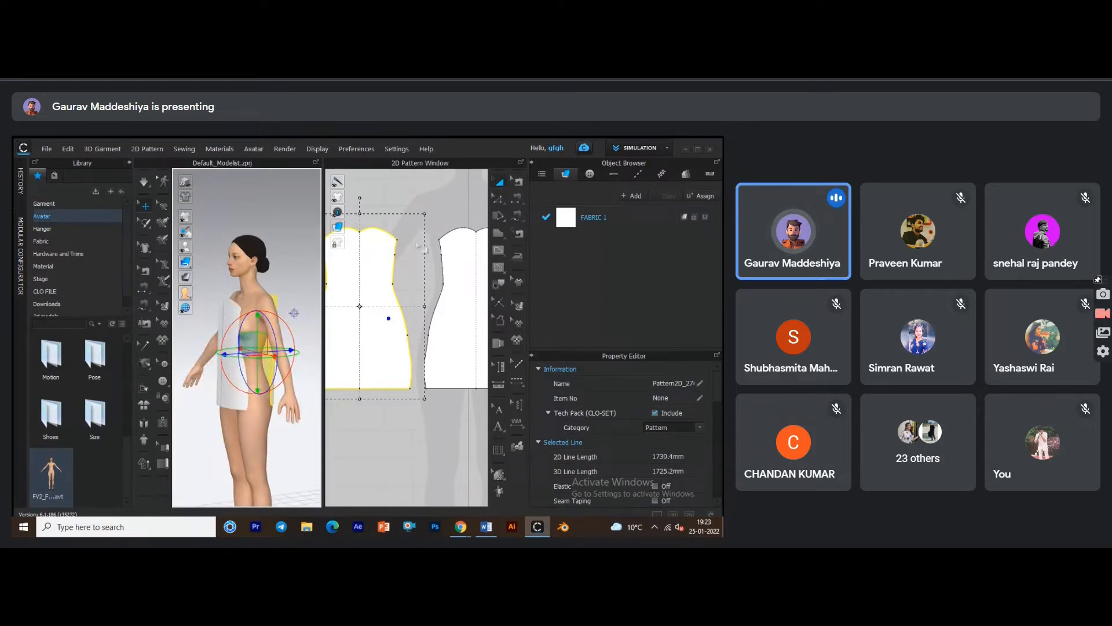
{"action": "scroll", "coordinate": [400, 297], "scroll_direction": "down", "scroll_amount": 1}
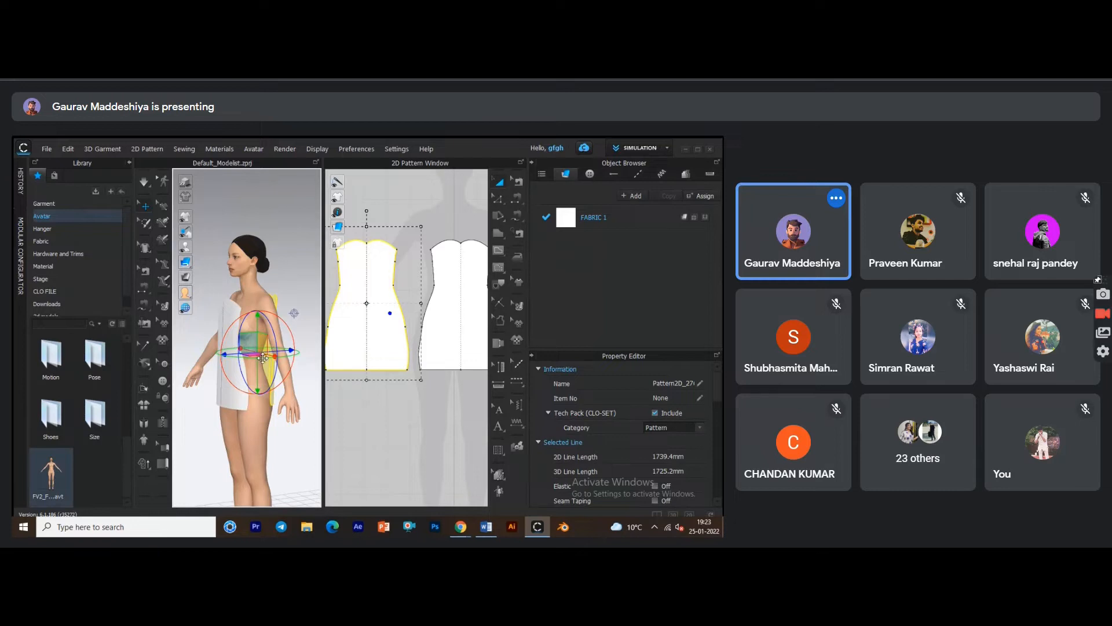
{"action": "right_click_drag", "start_coordinate": [262, 359], "coordinate": [238, 354]}
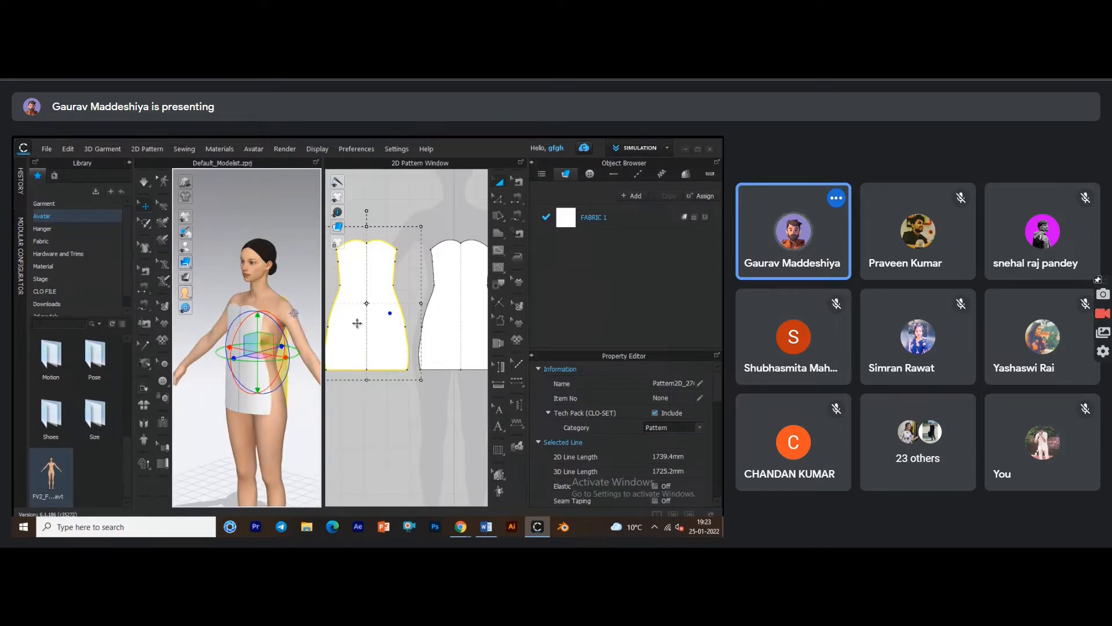
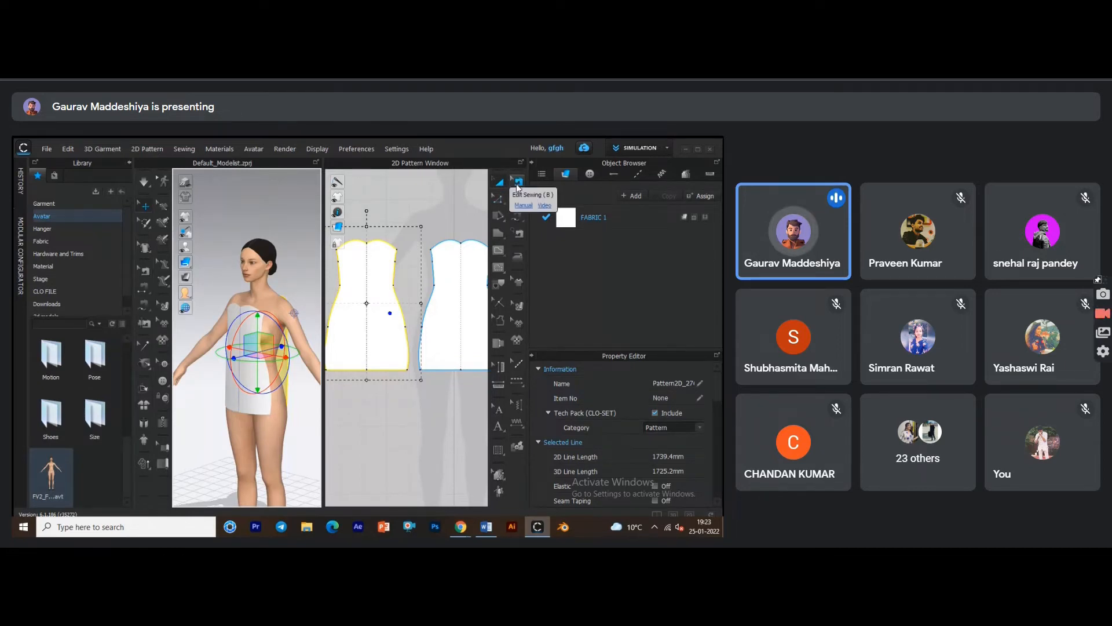
Use Free Sewing in 3D to join one side seam of the front and back dress pieces from underarm to hem.
{"action": "left_click", "coordinate": [519, 216]}
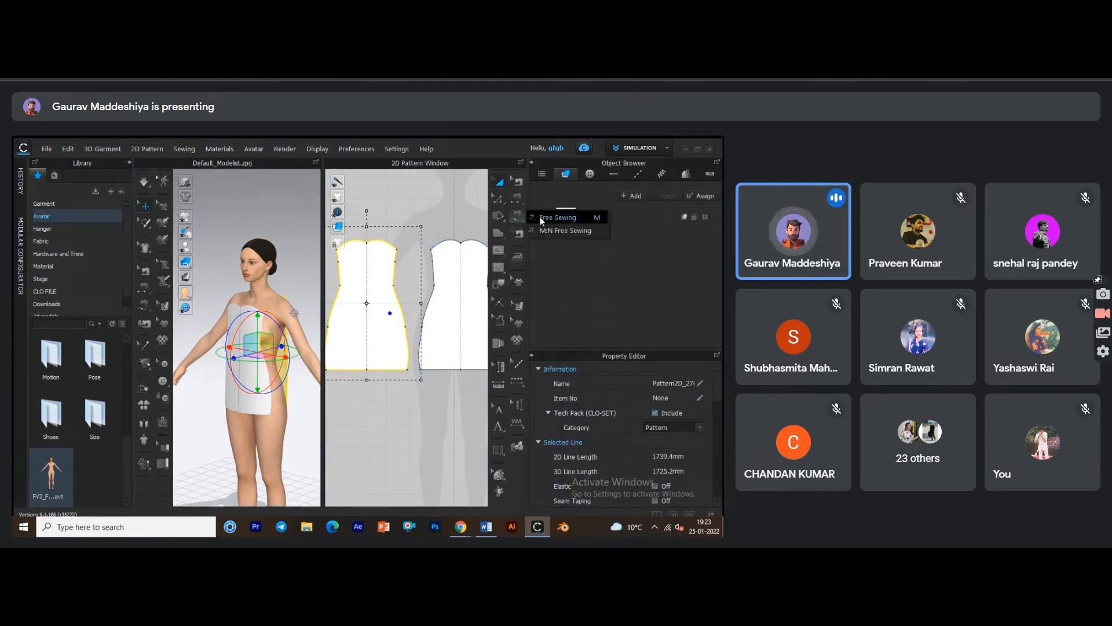
{"action": "left_click", "coordinate": [556, 217]}
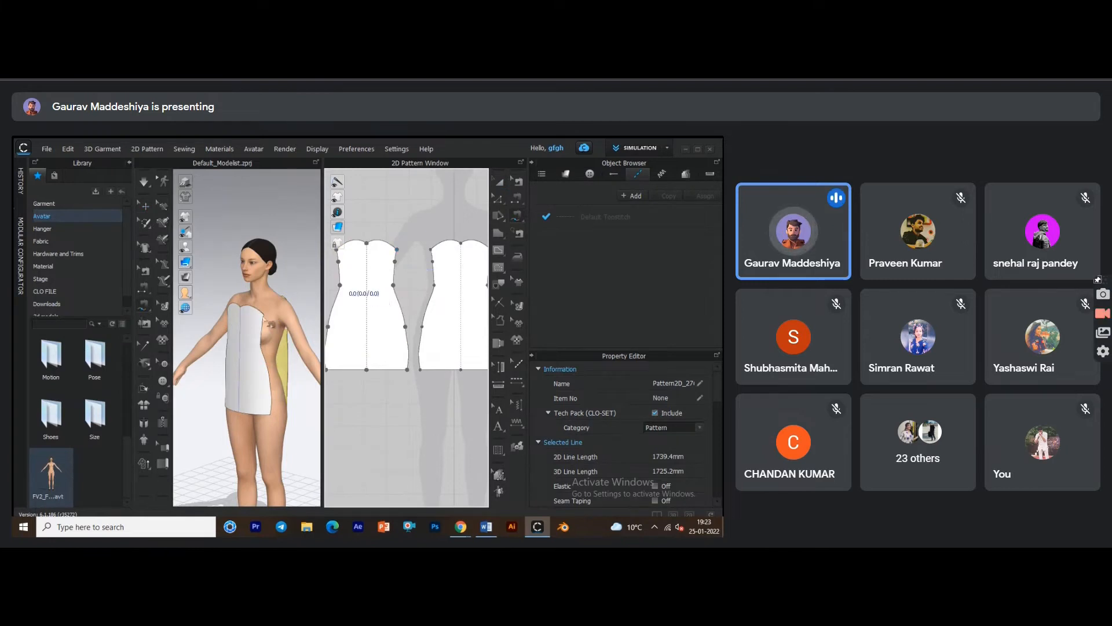
{"action": "scroll", "coordinate": [255, 284], "scroll_direction": "up", "scroll_amount": 5}
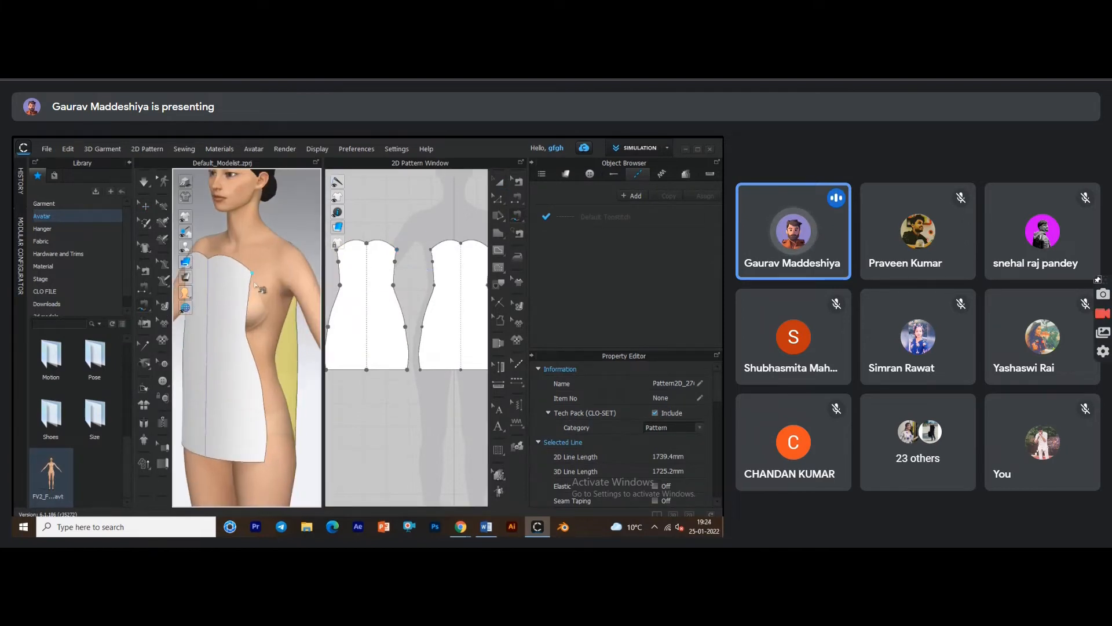
{"action": "right_click_drag", "start_coordinate": [273, 337], "coordinate": [257, 367]}
{"action": "middle_click_drag", "start_coordinate": [257, 366], "coordinate": [322, 353]}
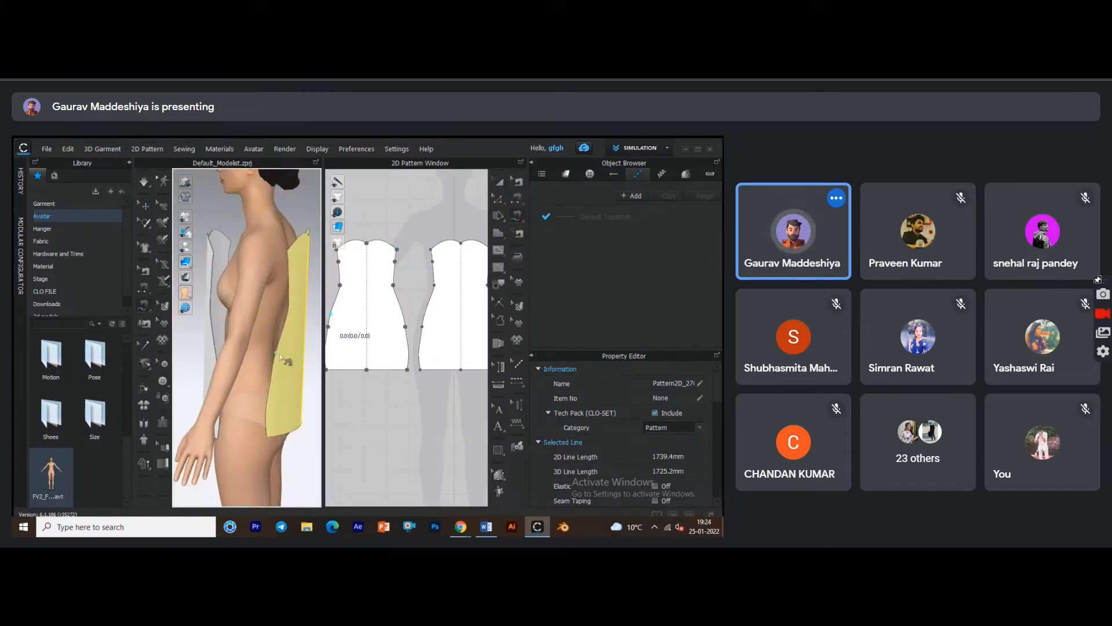
{"action": "right_click_drag", "start_coordinate": [224, 352], "coordinate": [279, 347]}
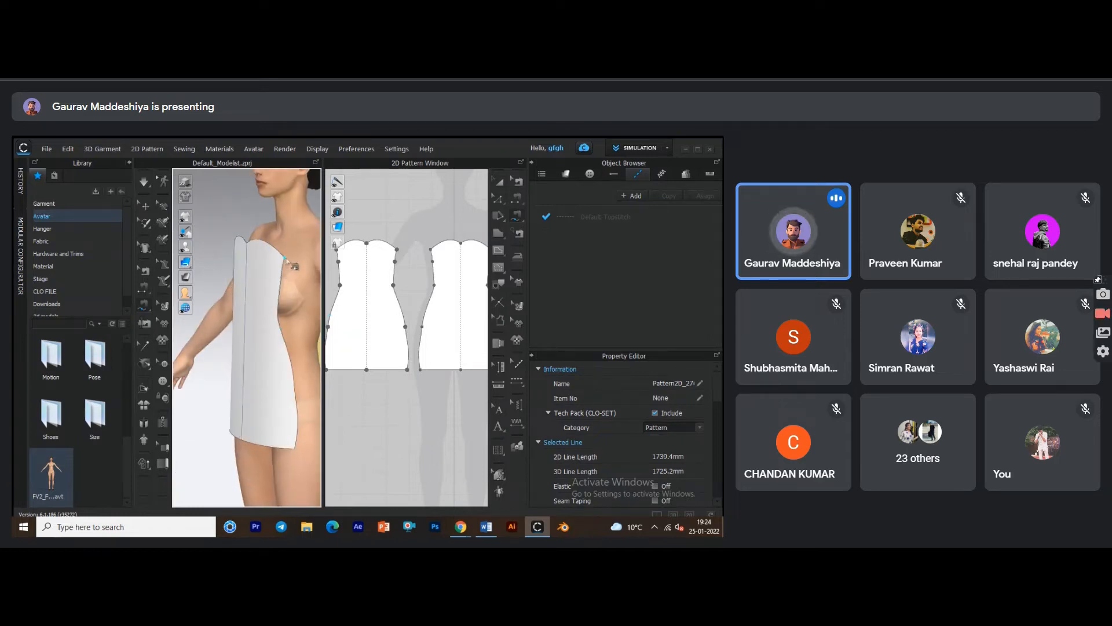
{"action": "left_click", "coordinate": [284, 261]}
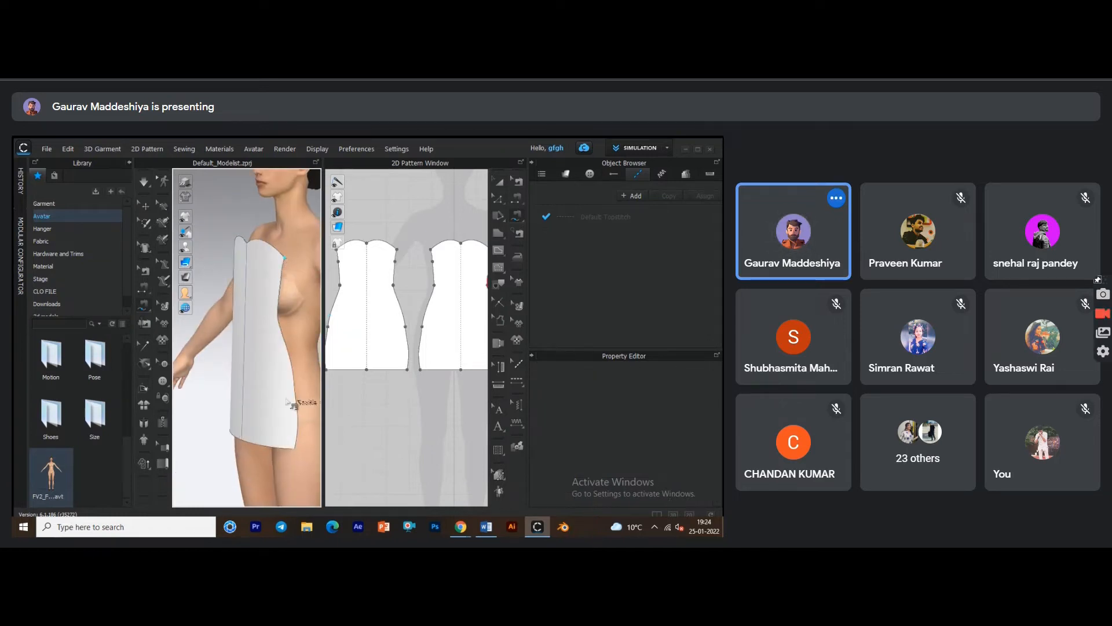
{"action": "left_click", "coordinate": [296, 449]}
{"action": "right_click_drag", "start_coordinate": [293, 406], "coordinate": [232, 388]}
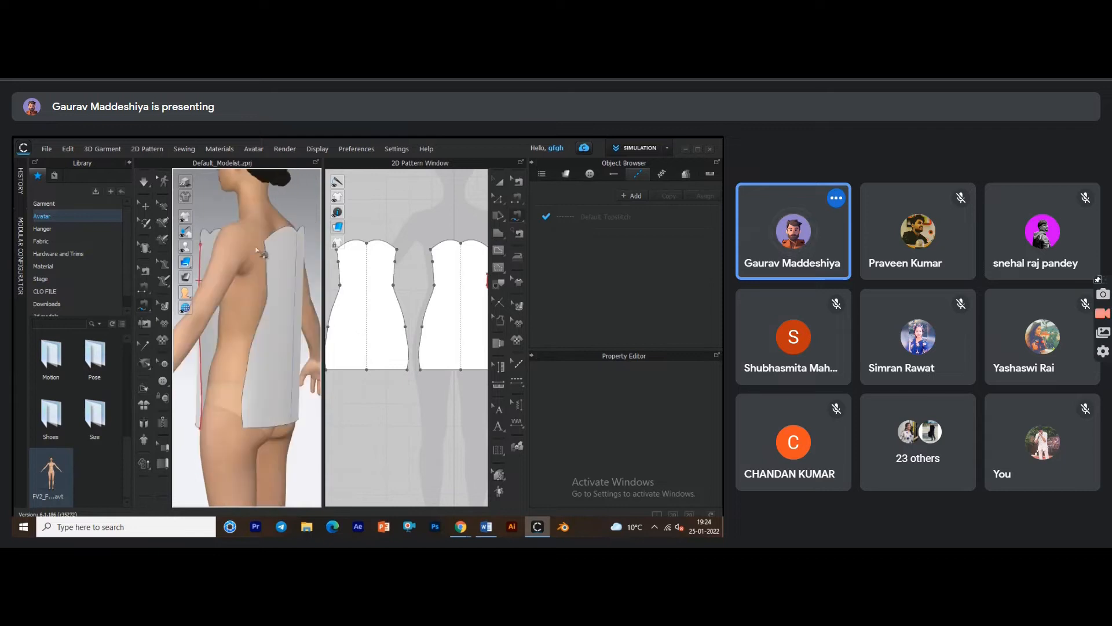
{"action": "left_click", "coordinate": [266, 243]}
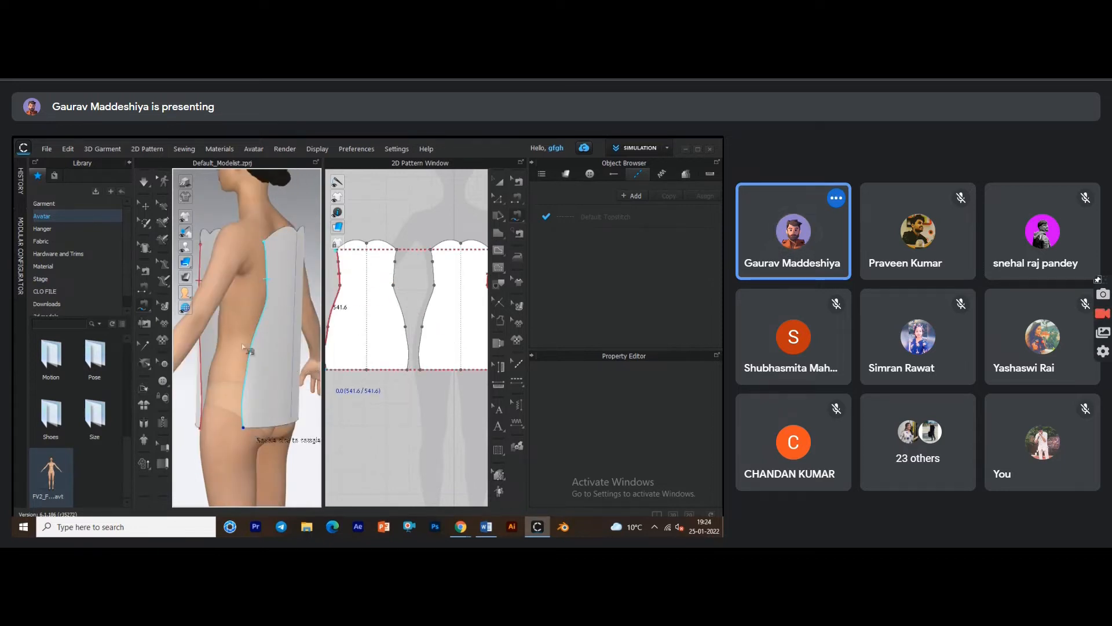
{"action": "left_click", "coordinate": [283, 356]}
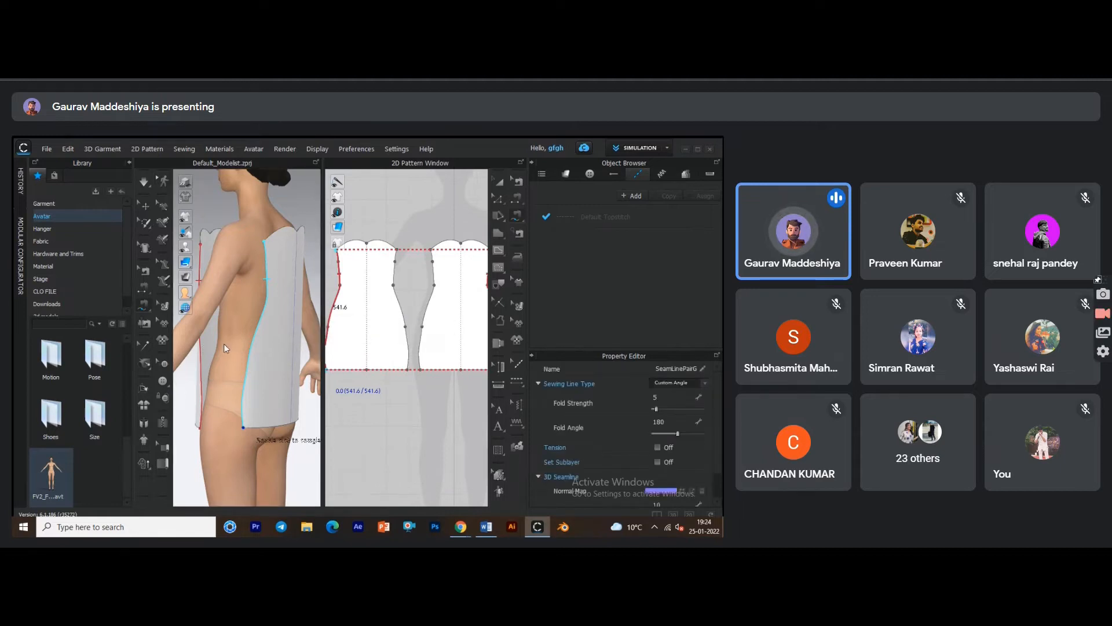
Sew the facing side edges of the two dress pieces together in the 2D pattern, from underarm to hem.
{"action": "scroll", "coordinate": [263, 348], "scroll_direction": "down", "scroll_amount": 2}
{"action": "left_click", "coordinate": [396, 251]}
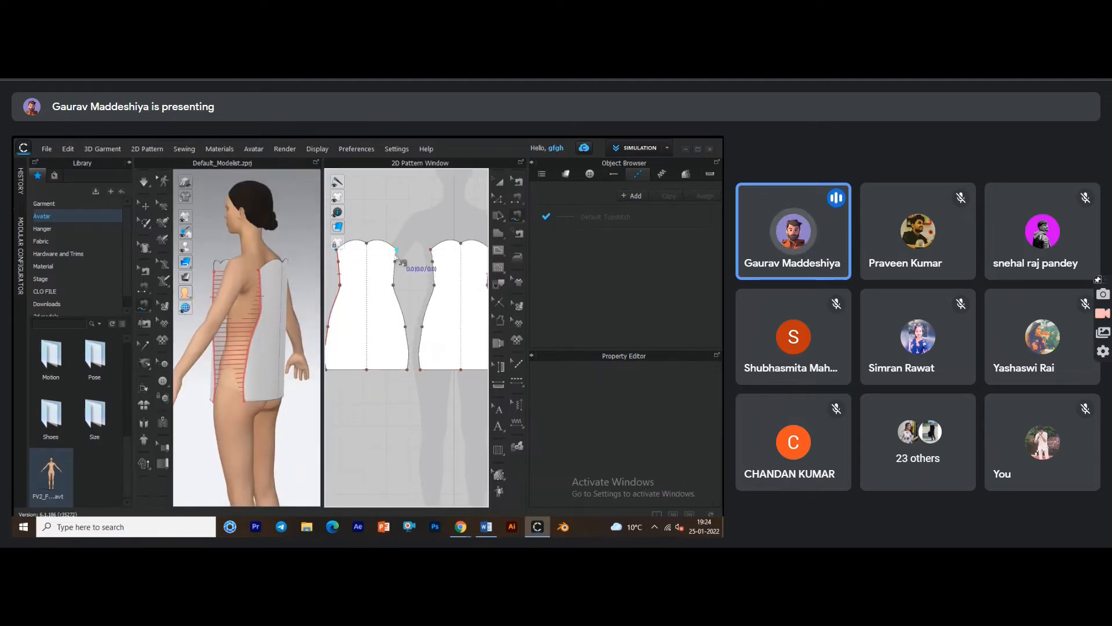
{"action": "left_click", "coordinate": [432, 252]}
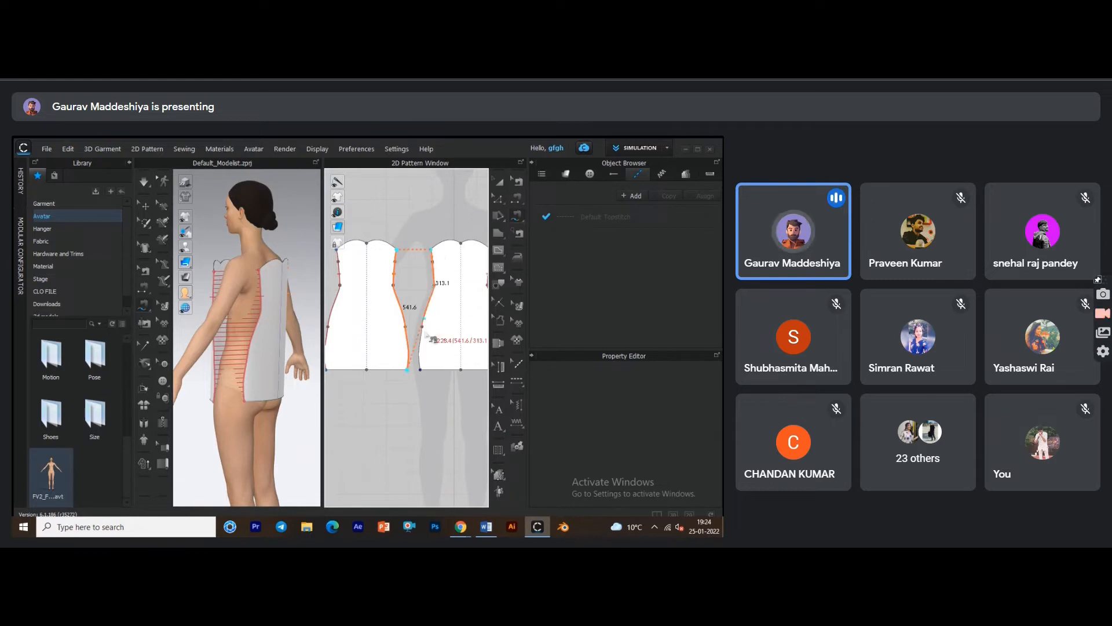
{"action": "left_click", "coordinate": [420, 370]}
Simulate the sewn dress on the avatar and pull its hem downward at both sides to straighten the fit.
{"action": "right_click_drag", "start_coordinate": [253, 368], "coordinate": [213, 363]}
{"action": "middle_click_drag", "start_coordinate": [281, 335], "coordinate": [212, 326]}
{"action": "key", "text": "space"}
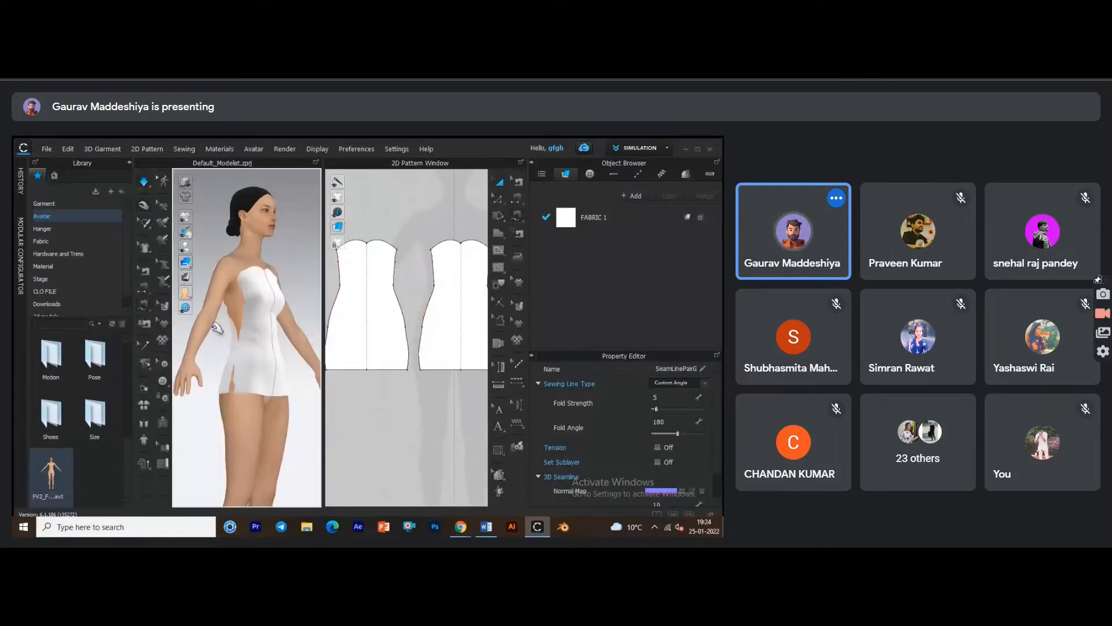
{"action": "right_click_drag", "start_coordinate": [287, 325], "coordinate": [219, 331]}
{"action": "middle_click_drag", "start_coordinate": [240, 371], "coordinate": [238, 322]}
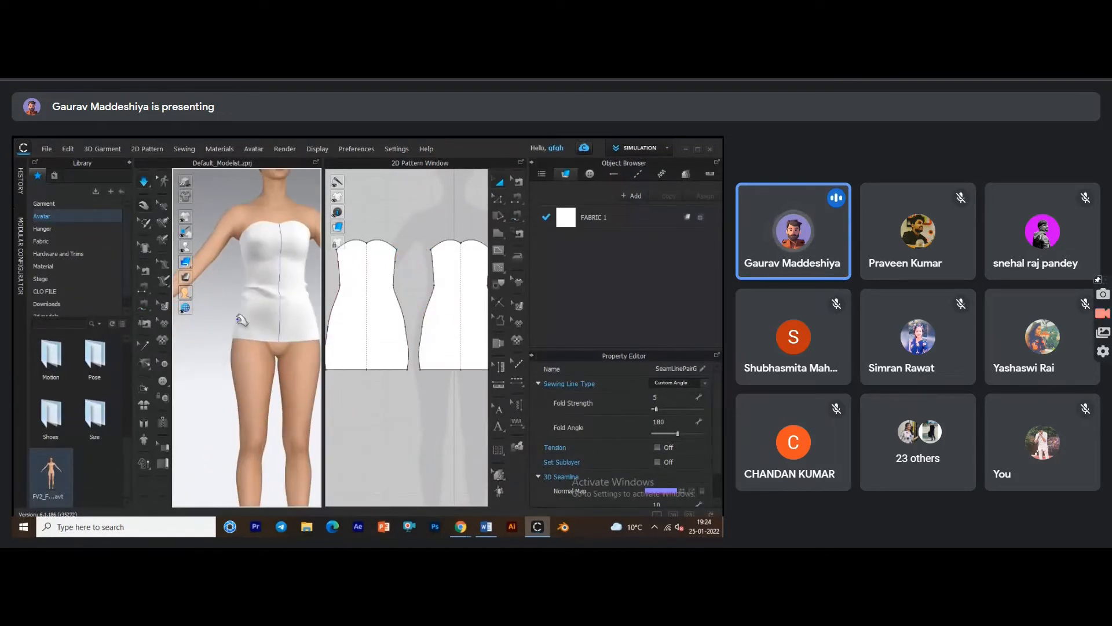
{"action": "left_click_drag", "start_coordinate": [234, 339], "coordinate": [188, 425]}
{"action": "middle_click_drag", "start_coordinate": [293, 329], "coordinate": [265, 325]}
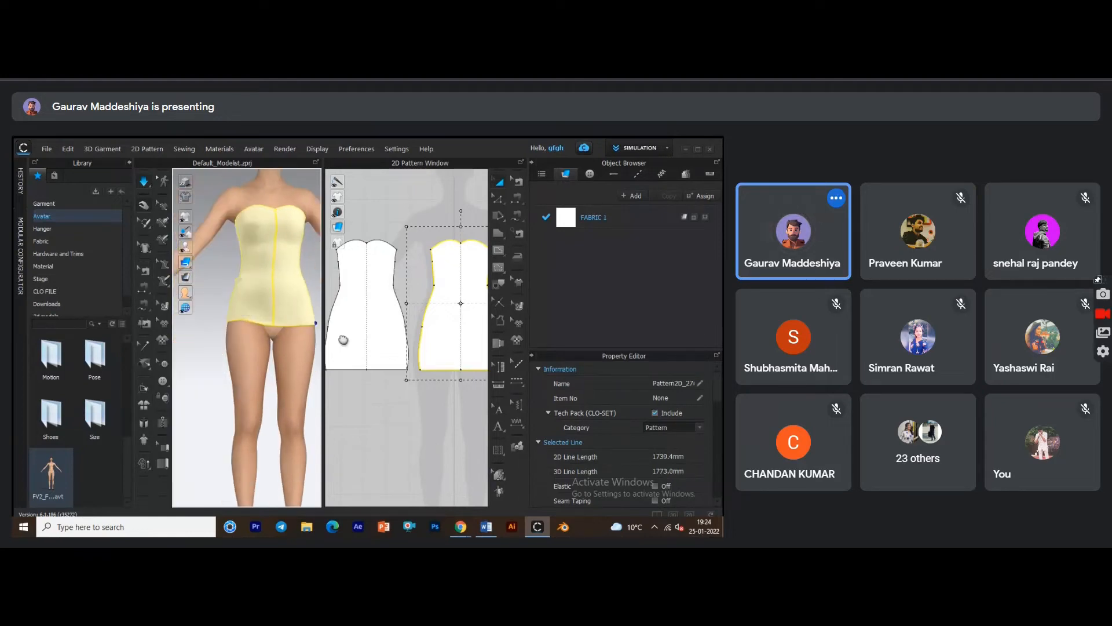
{"action": "left_click_drag", "start_coordinate": [233, 334], "coordinate": [181, 453]}
{"action": "right_click_drag", "start_coordinate": [259, 371], "coordinate": [288, 336]}
{"action": "left_click_drag", "start_coordinate": [294, 322], "coordinate": [334, 422]}
Draw a vertical internal line down the center of the back dress pattern, from the neckline dip to the hem.
{"action": "middle_click_drag", "start_coordinate": [367, 323], "coordinate": [393, 341]}
{"action": "left_click", "coordinate": [390, 338], "text": "shift"}
{"action": "left_click", "coordinate": [377, 252]}
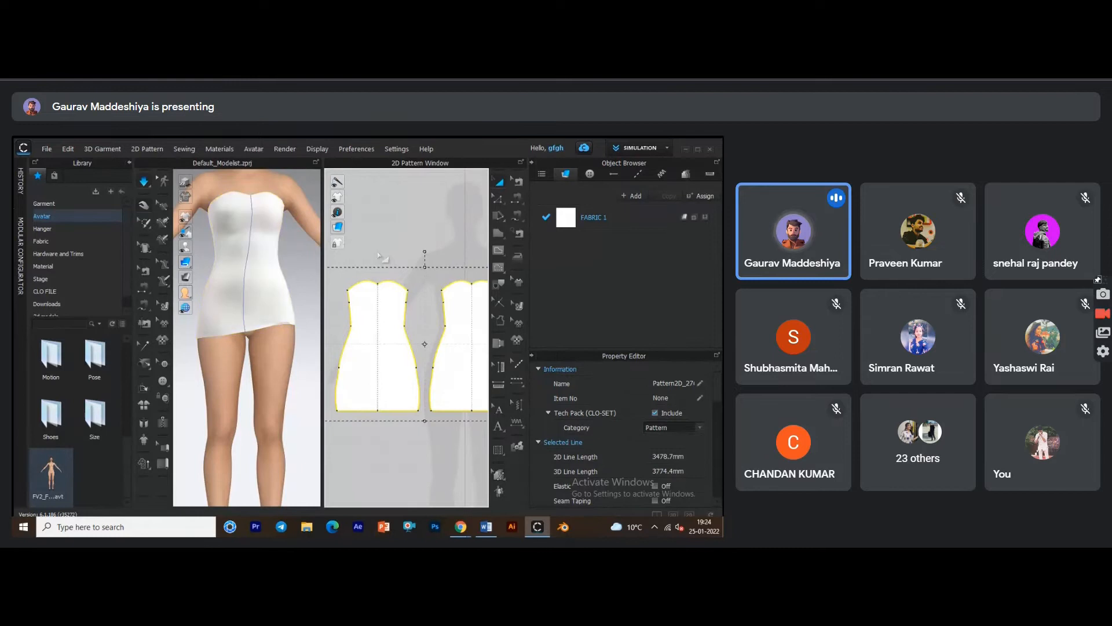
{"action": "left_click", "coordinate": [378, 321]}
{"action": "scroll", "coordinate": [384, 285], "scroll_direction": "up", "scroll_amount": 5}
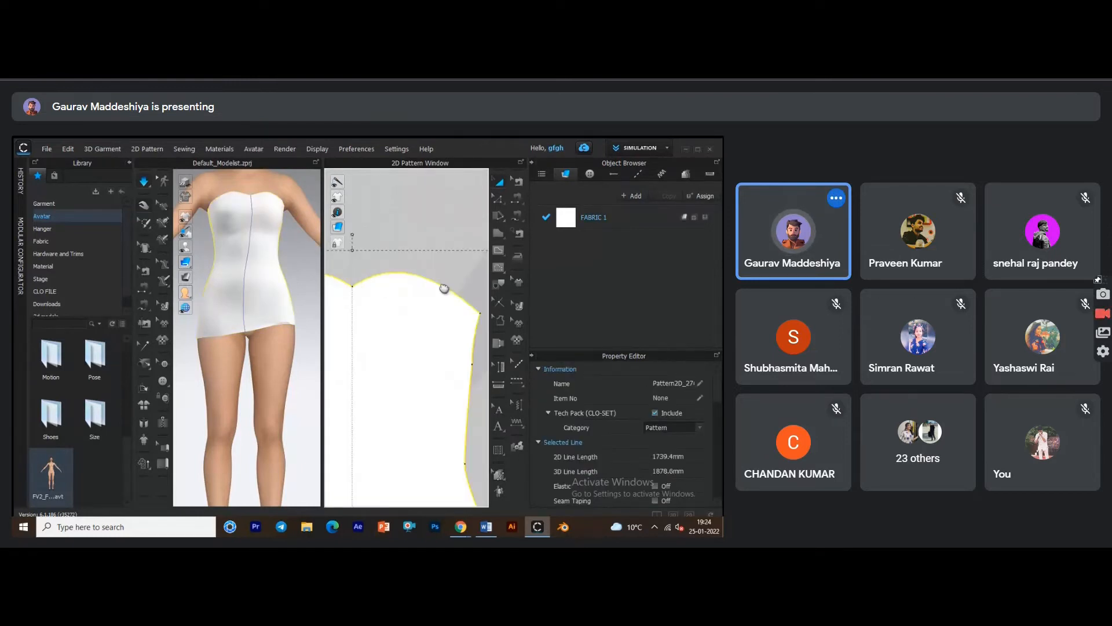
{"action": "middle_click_drag", "start_coordinate": [444, 288], "coordinate": [474, 285]}
{"action": "left_click", "coordinate": [499, 250]}
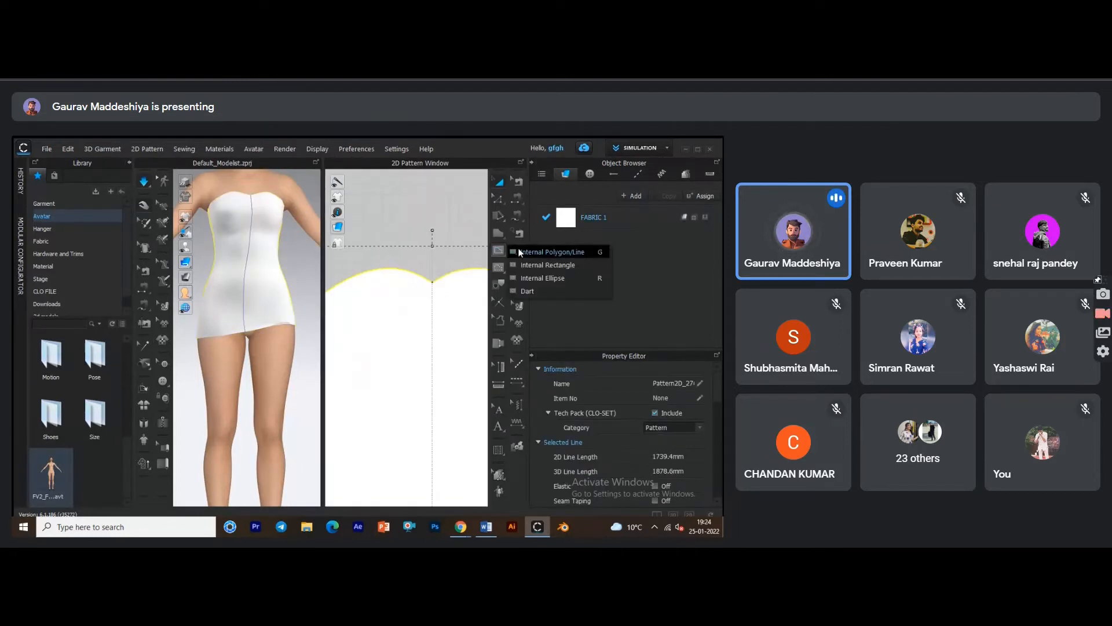
{"action": "left_click", "coordinate": [523, 251]}
{"action": "scroll", "coordinate": [399, 330], "scroll_direction": "down", "scroll_amount": 4}
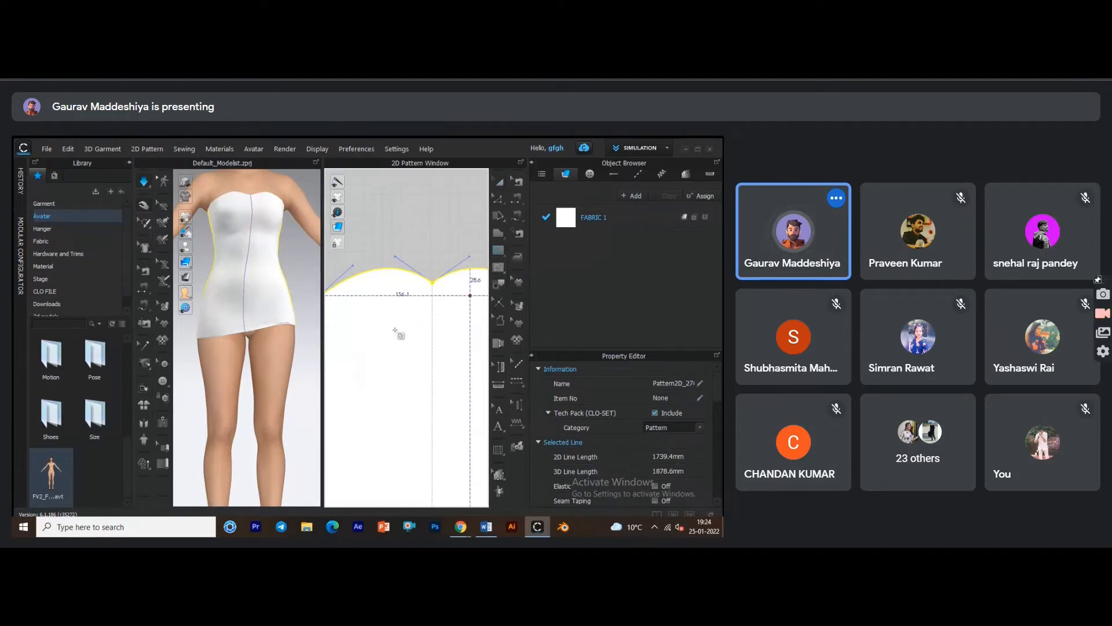
{"action": "left_click", "coordinate": [405, 264]}
{"action": "left_click", "coordinate": [405, 405]}
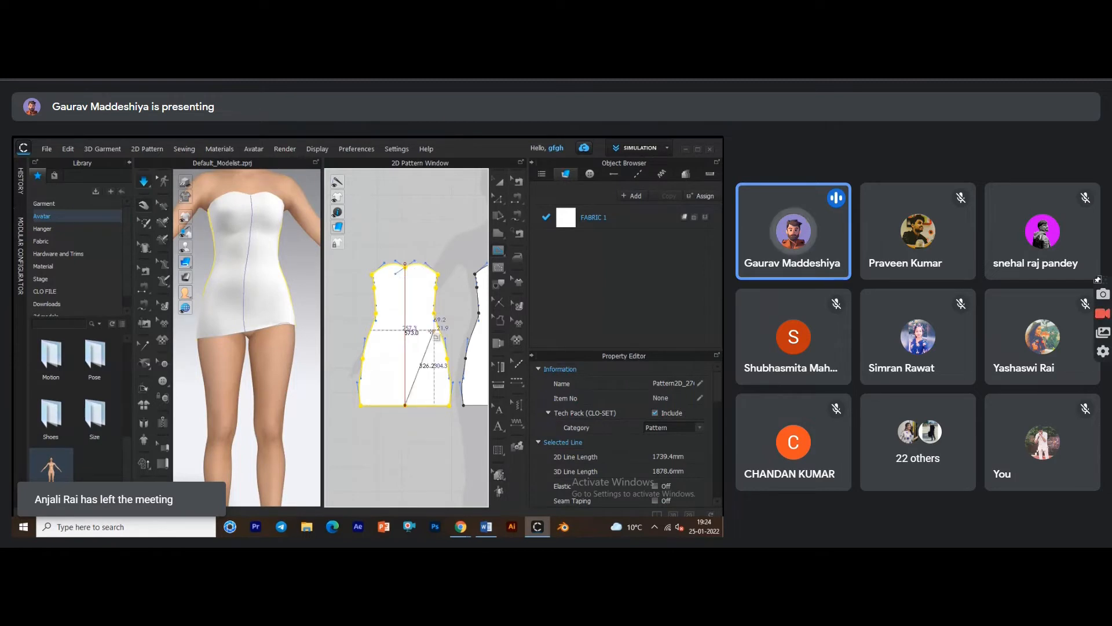
{"action": "key", "text": "Return"}
Cut the back dress pattern into two halves along its center internal line.
{"action": "scroll", "coordinate": [416, 330], "scroll_direction": "down", "scroll_amount": 1}
{"action": "scroll", "coordinate": [416, 331], "scroll_direction": "up", "scroll_amount": 5}
{"action": "left_click", "coordinate": [499, 181]}
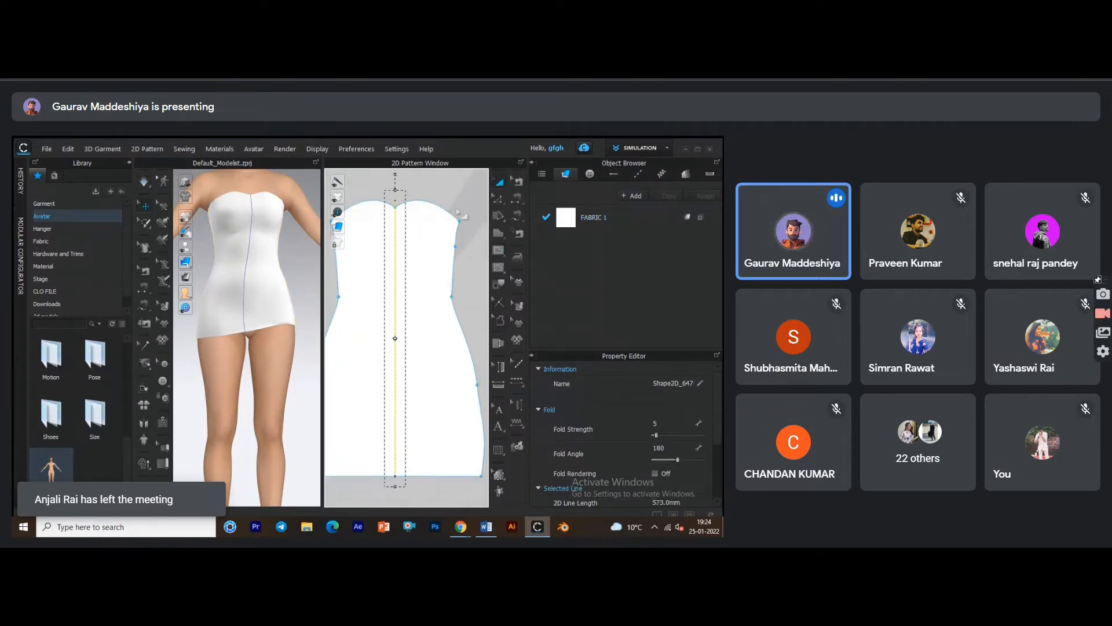
{"action": "right_click", "coordinate": [395, 248]}
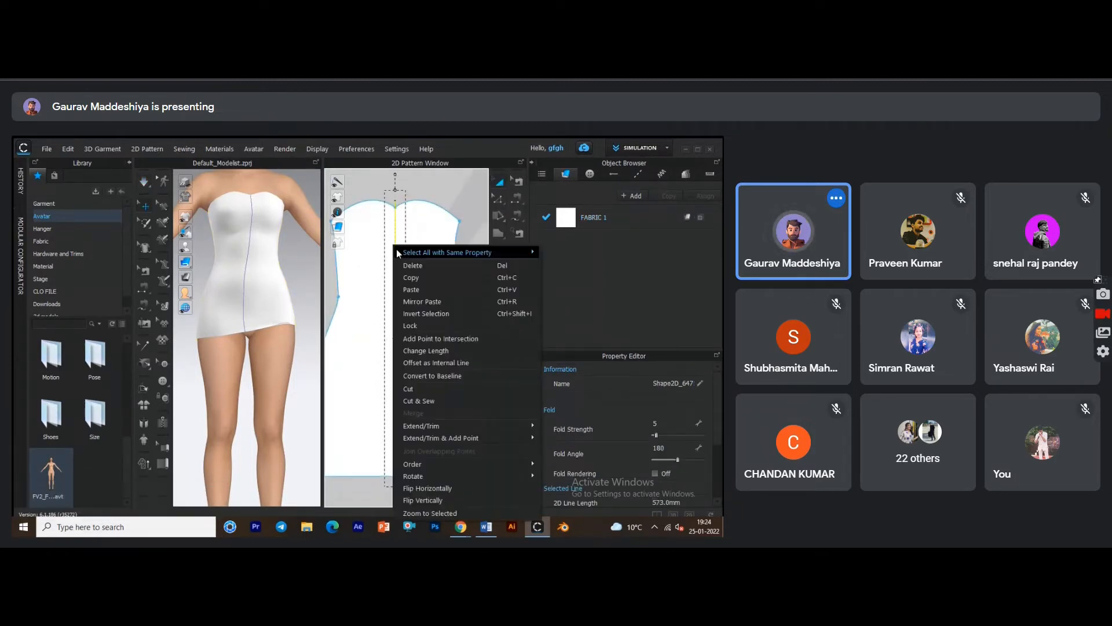
{"action": "left_click", "coordinate": [434, 393]}
{"action": "scroll", "coordinate": [405, 368], "scroll_direction": "down", "scroll_amount": 3}
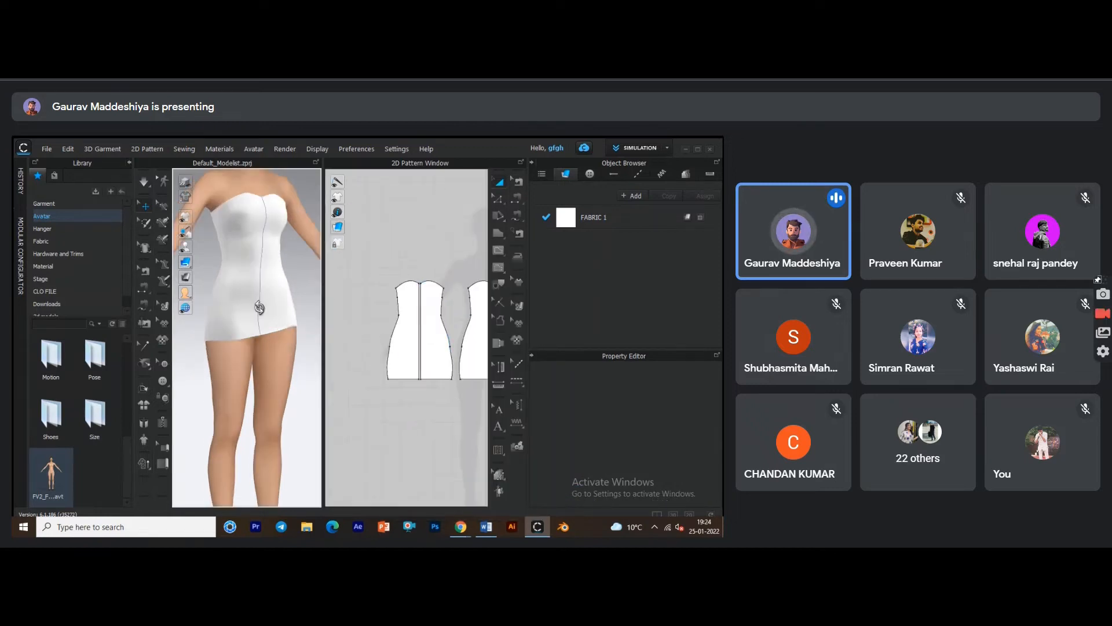
Inspect the cut back of the dress from behind, selecting each half in 3D in turn.
{"action": "right_click_drag", "start_coordinate": [259, 307], "coordinate": [262, 289]}
{"action": "left_click", "coordinate": [261, 280]}
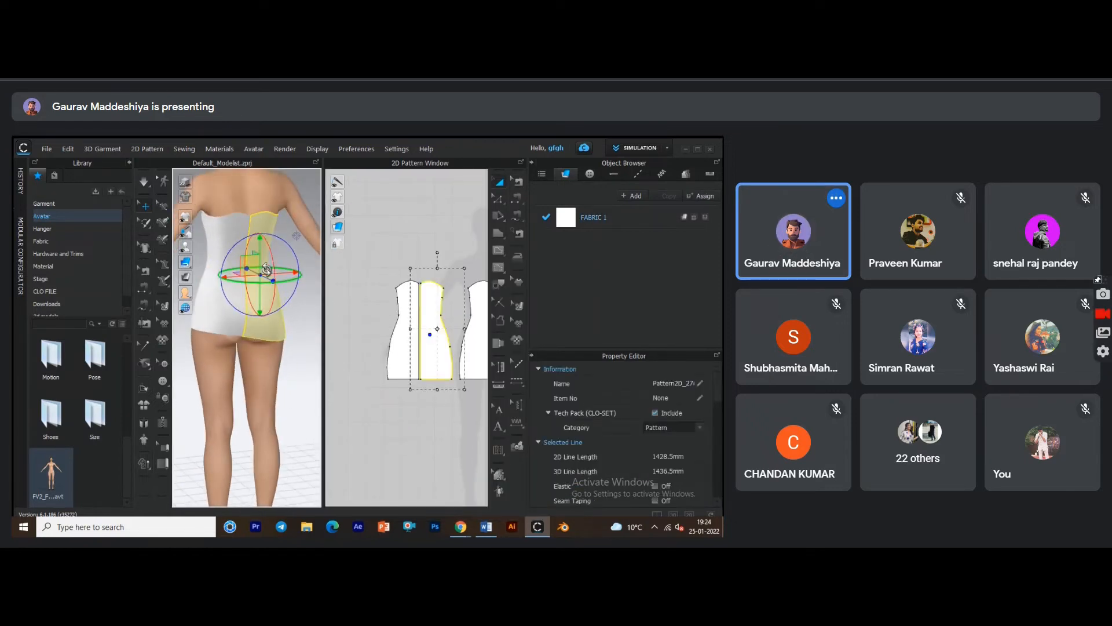
{"action": "right_click_drag", "start_coordinate": [219, 301], "coordinate": [211, 302]}
{"action": "left_click", "coordinate": [209, 299]}
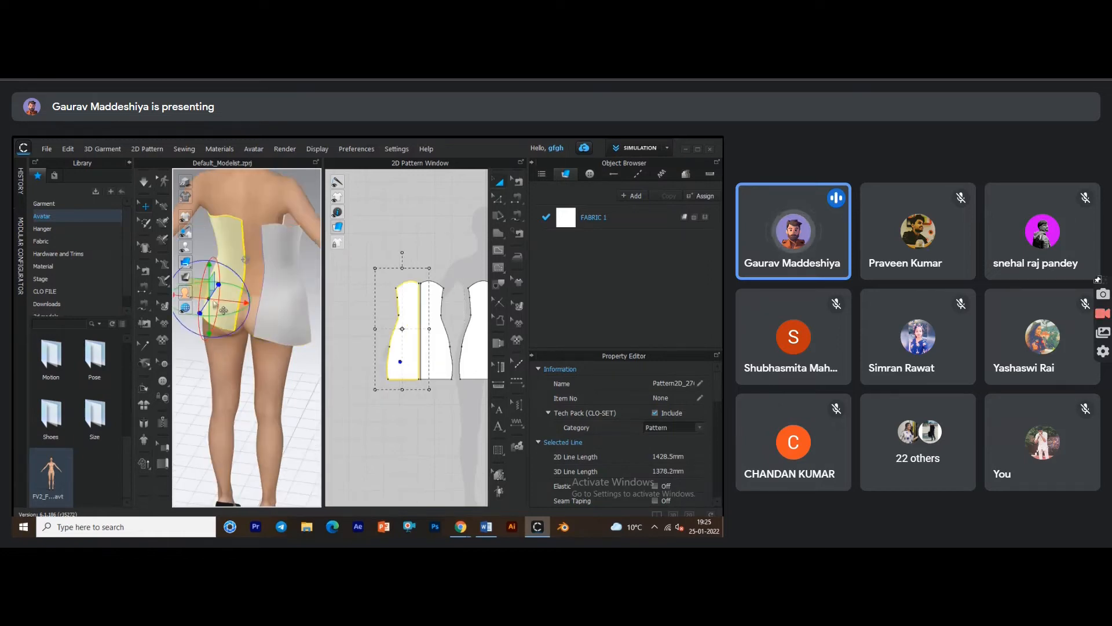
{"action": "left_click", "coordinate": [197, 302]}
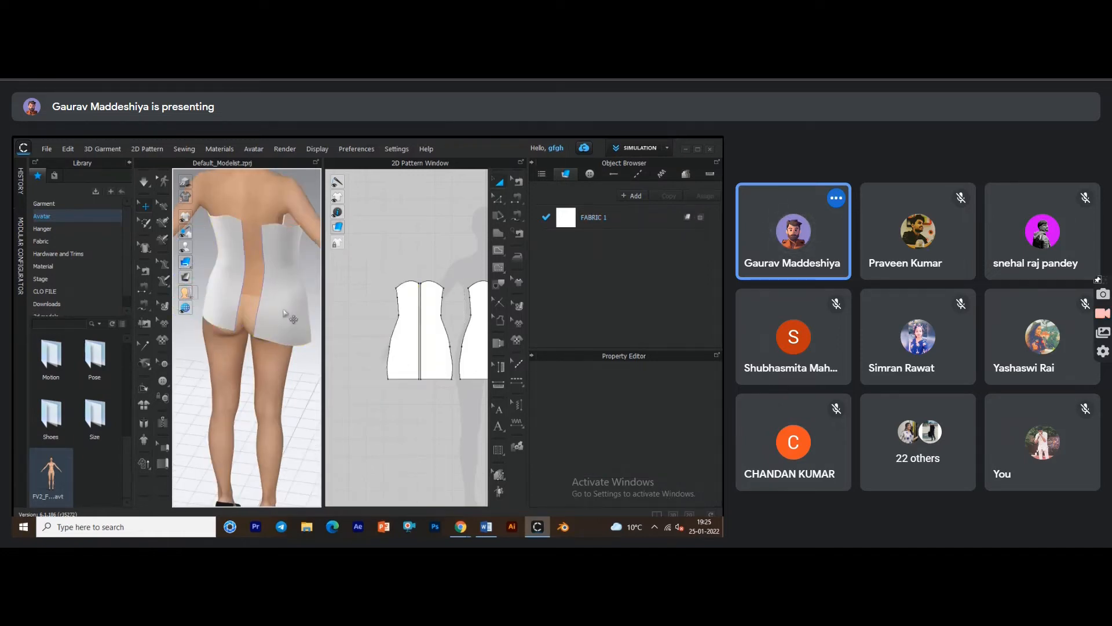
Try merging the two back dress halves along their center edges, and undo the merge.
{"action": "scroll", "coordinate": [406, 331], "scroll_direction": "up", "scroll_amount": 4}
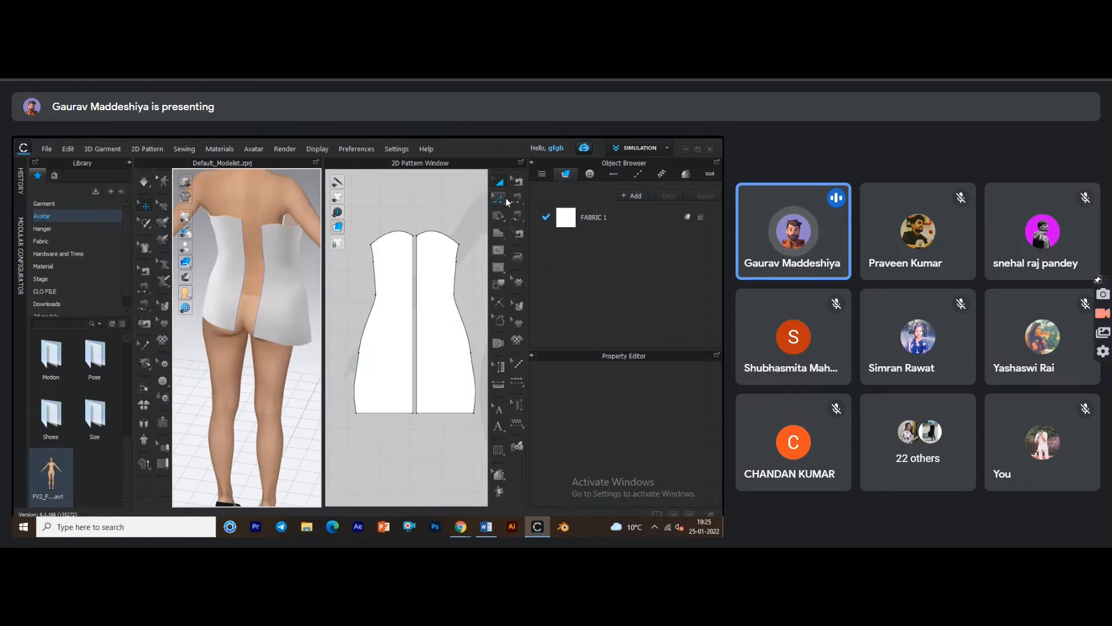
{"action": "left_click", "coordinate": [502, 198]}
{"action": "left_click", "coordinate": [415, 284]}
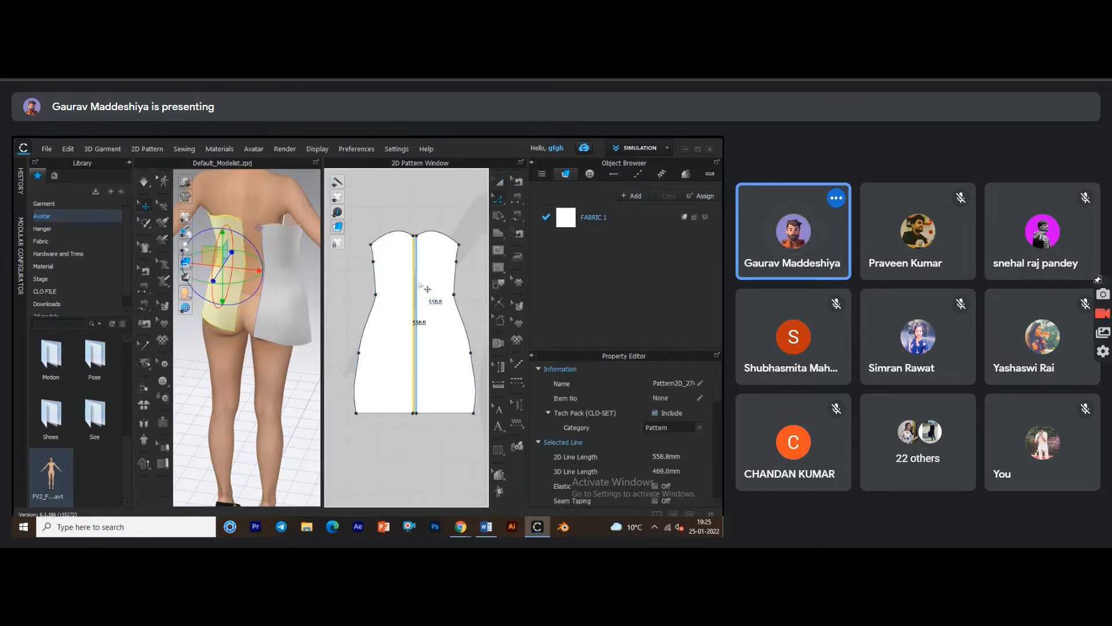
{"action": "right_click", "coordinate": [425, 288]}
{"action": "left_click", "coordinate": [451, 388]}
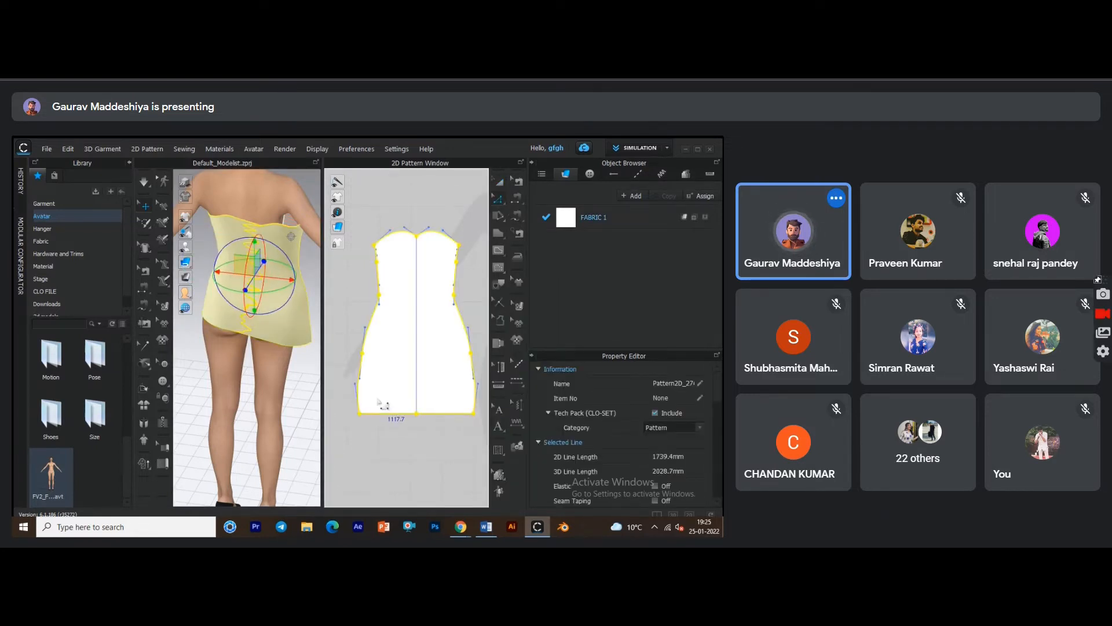
{"action": "key", "text": "ctrl+z"}
{"action": "left_click", "coordinate": [499, 181]}
{"action": "left_click", "coordinate": [407, 258]}
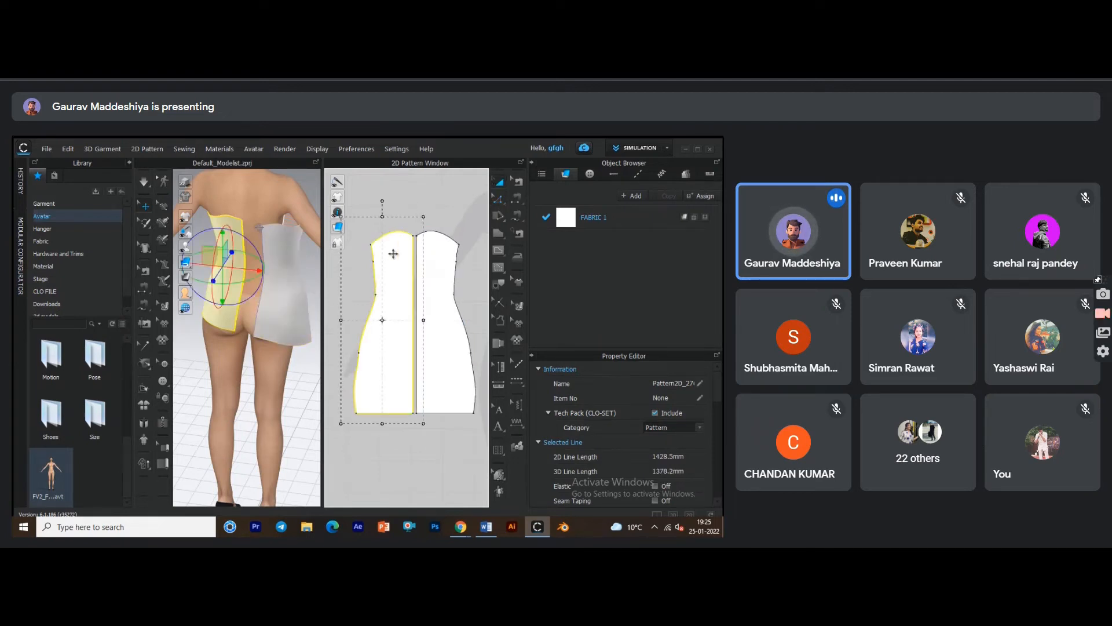
{"action": "left_click", "coordinate": [438, 262], "text": "shift"}
{"action": "right_click", "coordinate": [438, 262]}
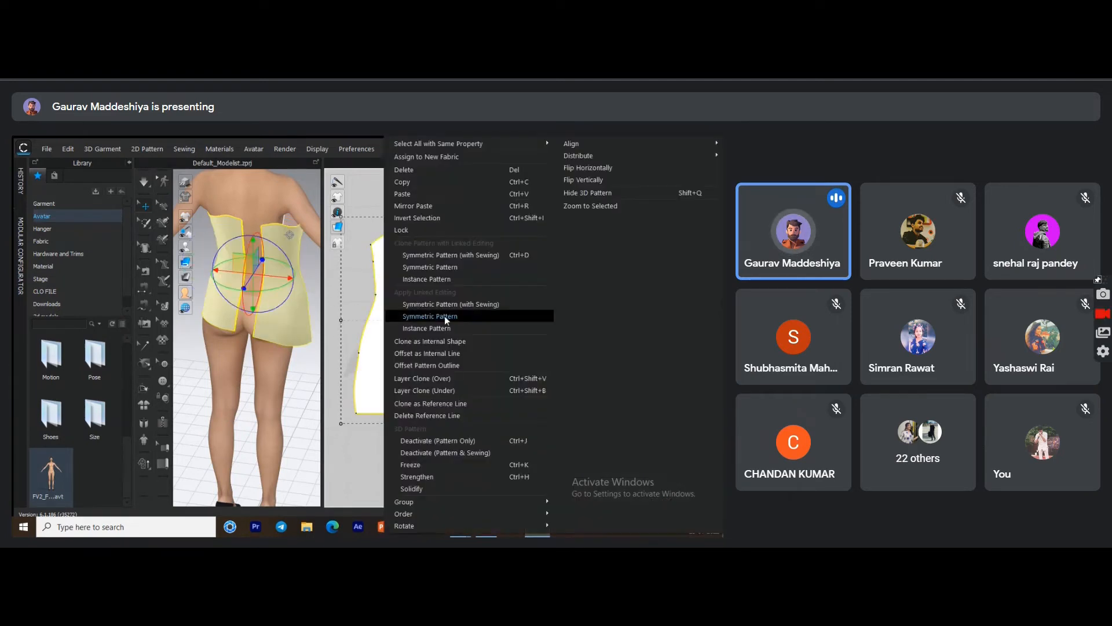
{"action": "left_click", "coordinate": [457, 266]}
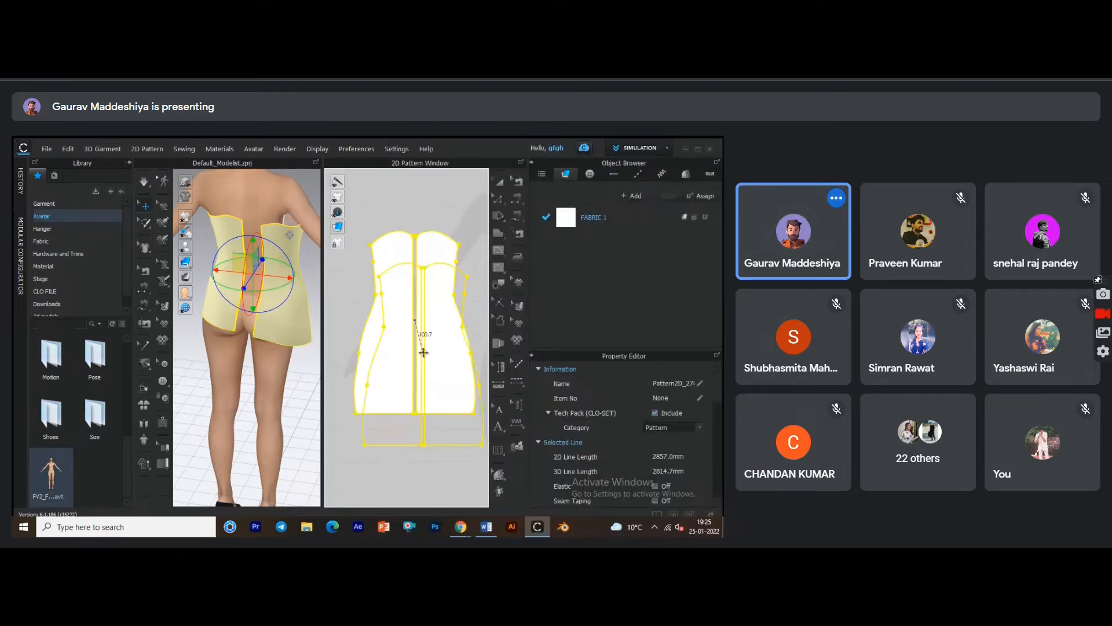
{"action": "key", "text": "Escape"}
Clone both back dress halves as a symmetric pattern with sewing beside the originals, and undo the cloning.
{"action": "left_click", "coordinate": [407, 214]}
{"action": "left_click", "coordinate": [397, 255]}
{"action": "left_click", "coordinate": [432, 265], "text": "shift"}
{"action": "right_click", "coordinate": [432, 265]}
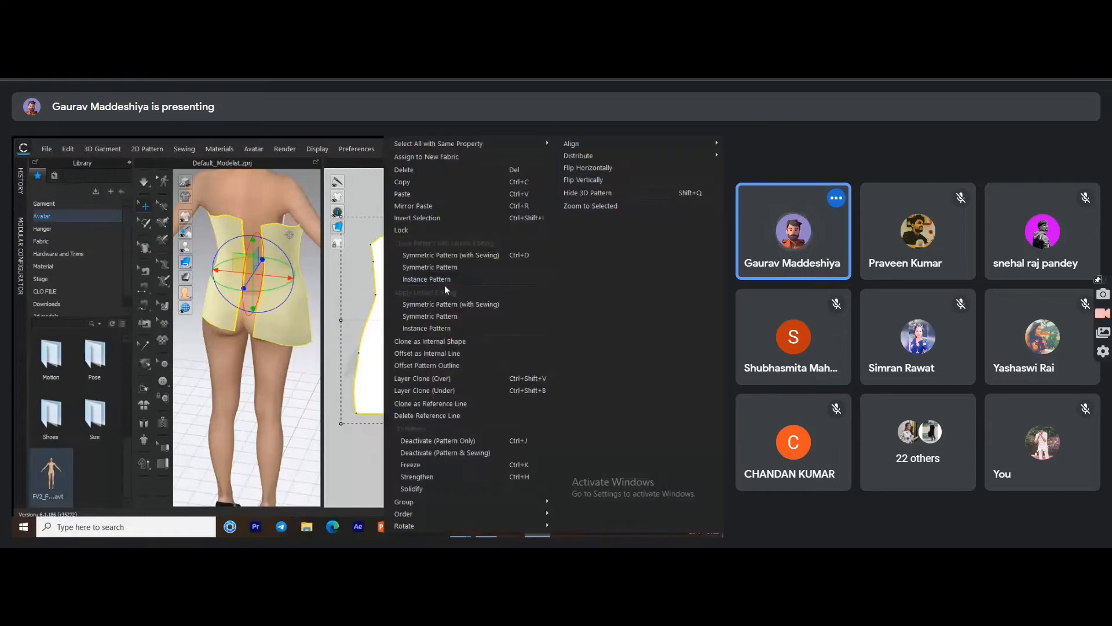
{"action": "left_click", "coordinate": [455, 255]}
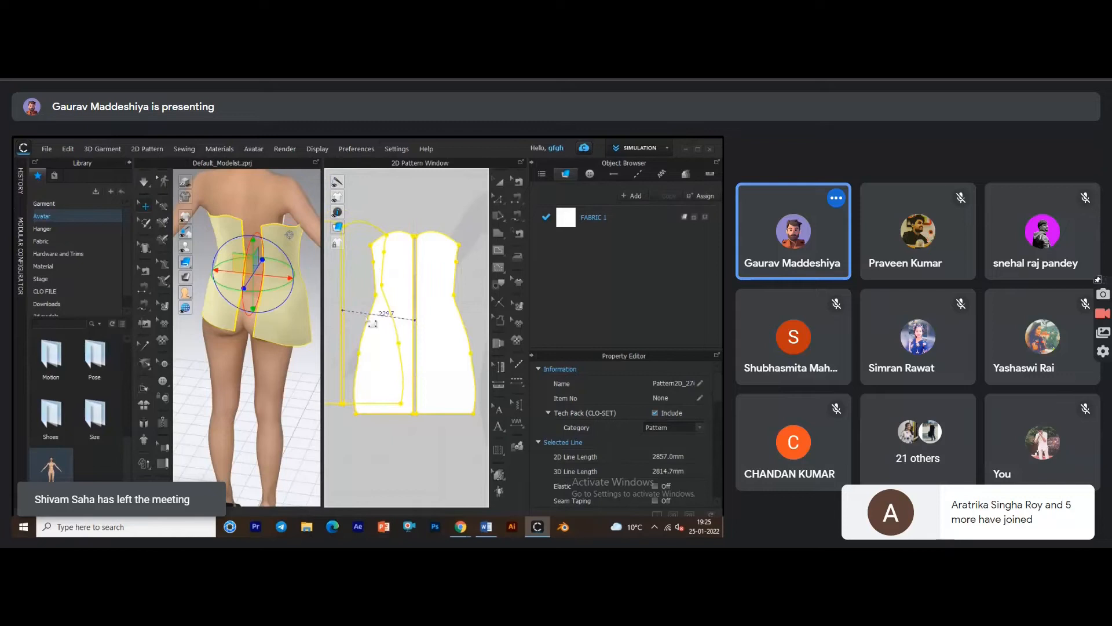
{"action": "left_click", "coordinate": [367, 319]}
{"action": "middle_click_drag", "start_coordinate": [378, 322], "coordinate": [434, 313]}
{"action": "left_click_drag", "start_coordinate": [412, 333], "coordinate": [353, 334]}
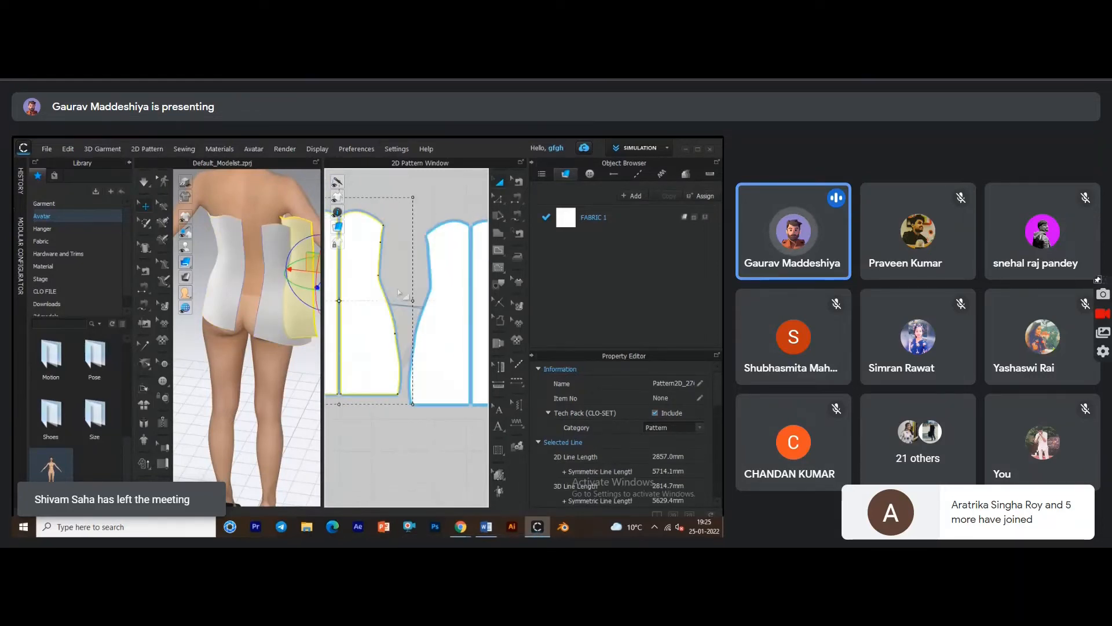
{"action": "scroll", "coordinate": [398, 291], "scroll_direction": "down", "scroll_amount": 3}
{"action": "key", "text": "ctrl+z"}
{"action": "key", "text": "ctrl+z"}
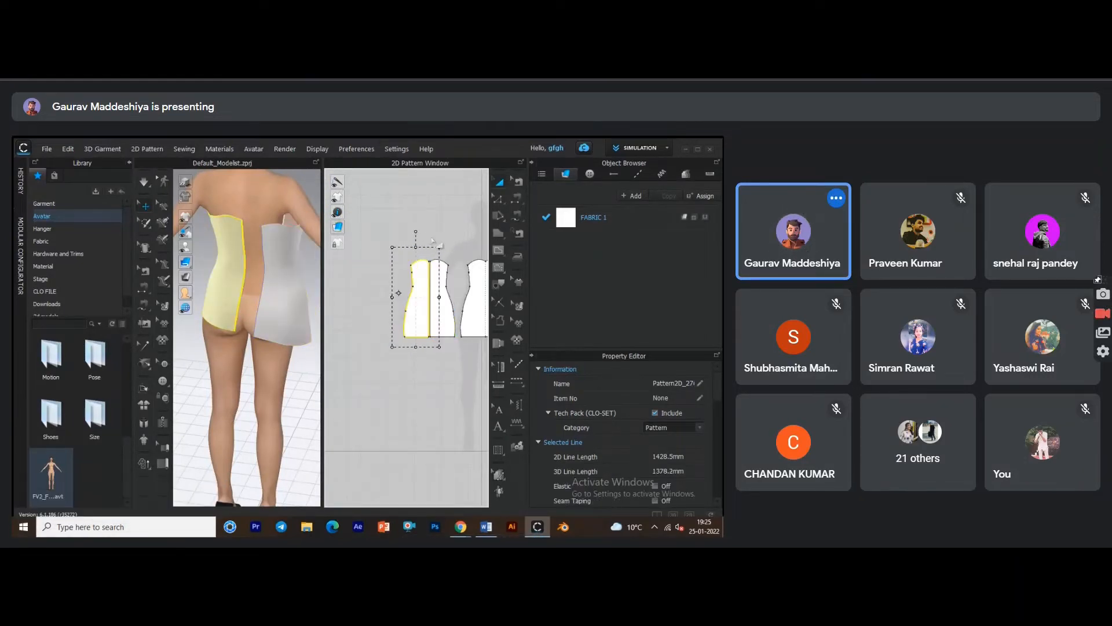
{"action": "middle_click_drag", "start_coordinate": [438, 240], "coordinate": [382, 223]}
{"action": "scroll", "coordinate": [373, 288], "scroll_direction": "down", "scroll_amount": 3}
{"action": "scroll", "coordinate": [376, 278], "scroll_direction": "up", "scroll_amount": 4}
{"action": "middle_click_drag", "start_coordinate": [377, 279], "coordinate": [409, 323]}
{"action": "left_click", "coordinate": [435, 225]}
{"action": "scroll", "coordinate": [405, 273], "scroll_direction": "up", "scroll_amount": 3}
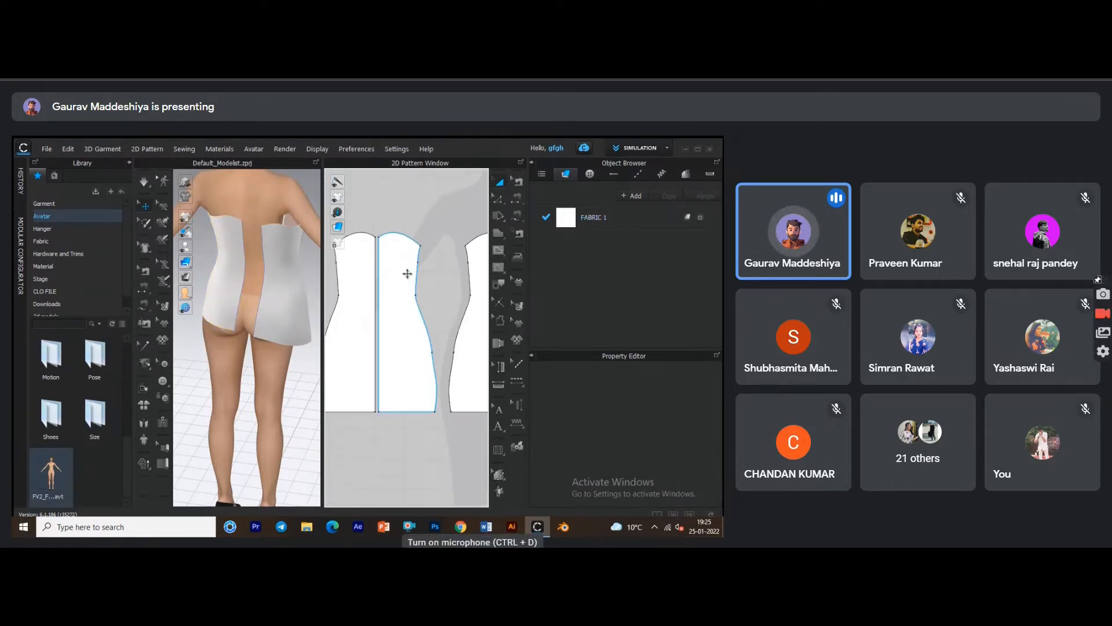
{"action": "scroll", "coordinate": [419, 301], "scroll_direction": "down", "scroll_amount": 3}
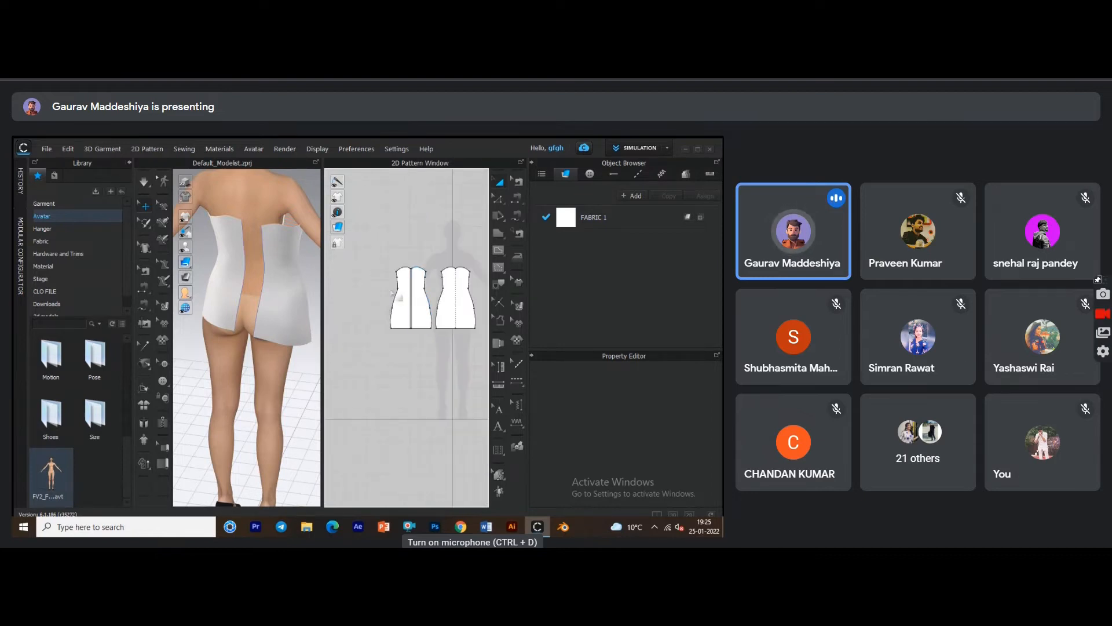
{"action": "scroll", "coordinate": [392, 293], "scroll_direction": "up", "scroll_amount": 4}
{"action": "scroll", "coordinate": [310, 308], "scroll_direction": "down", "scroll_amount": 2}
Undo the center cut of the back dress pattern, restoring one piece with its vertical internal line.
{"action": "right_click_drag", "start_coordinate": [307, 307], "coordinate": [243, 301]}
{"action": "middle_click_drag", "start_coordinate": [436, 352], "coordinate": [385, 340]}
{"action": "scroll", "coordinate": [255, 336], "scroll_direction": "up", "scroll_amount": 2}
{"action": "scroll", "coordinate": [387, 338], "scroll_direction": "down", "scroll_amount": 3}
{"action": "left_click", "coordinate": [379, 328]}
{"action": "left_click", "coordinate": [342, 319]}
{"action": "left_click", "coordinate": [403, 321]}
{"action": "left_click", "coordinate": [342, 318]}
{"action": "left_click", "coordinate": [315, 318]}
Simulate the dress on the avatar from the front and tug its hem at the side seam.
{"action": "right_click_drag", "start_coordinate": [315, 318], "coordinate": [218, 303]}
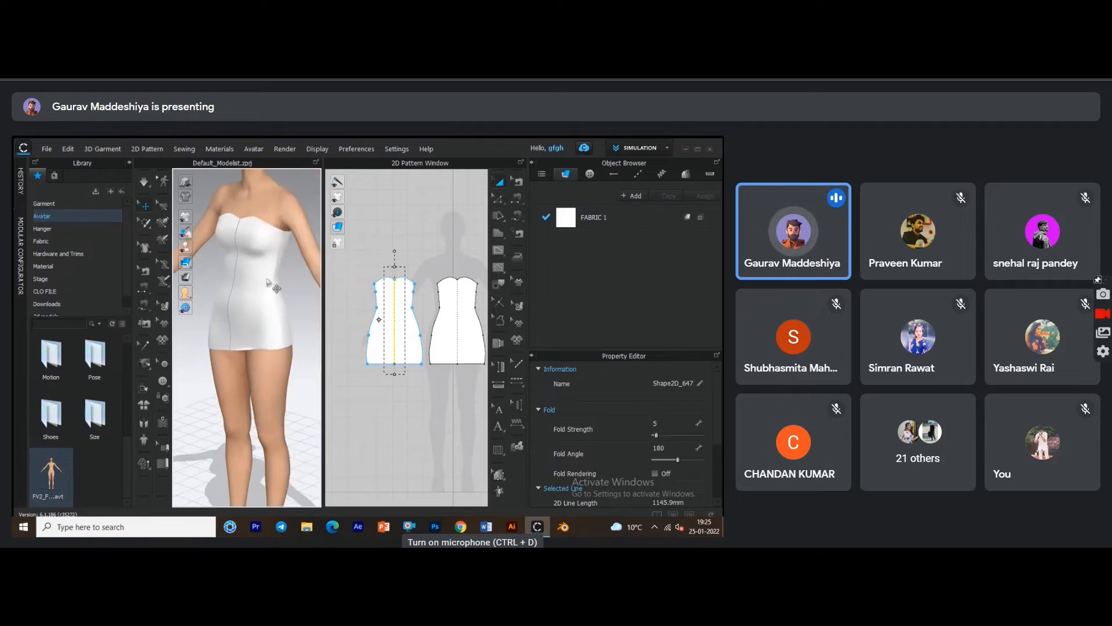
{"action": "key", "text": "space"}
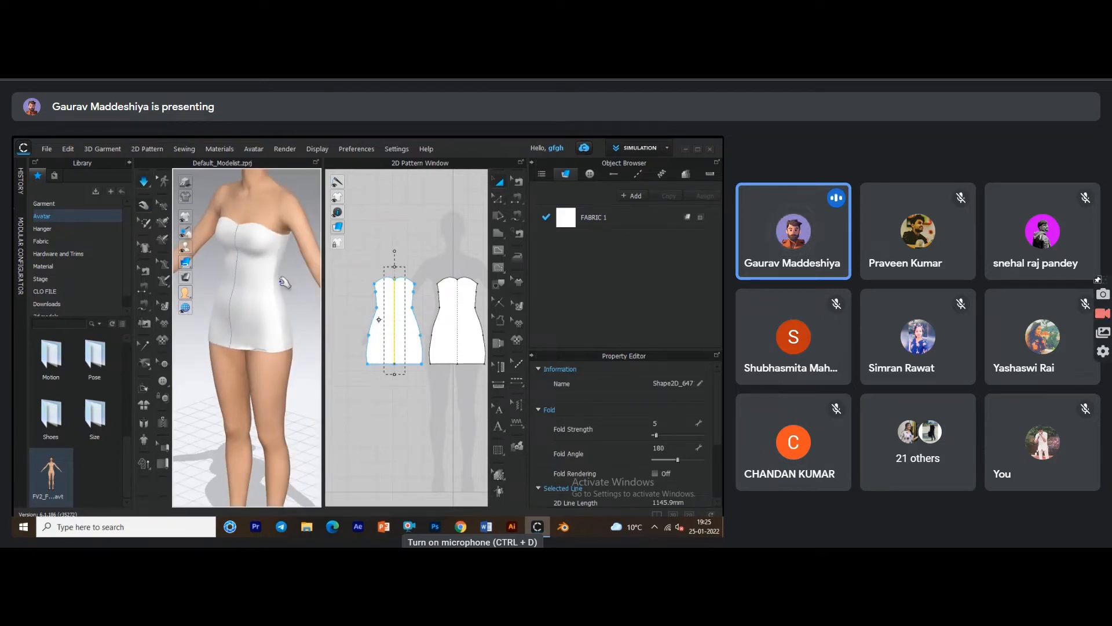
{"action": "left_click", "coordinate": [286, 328]}
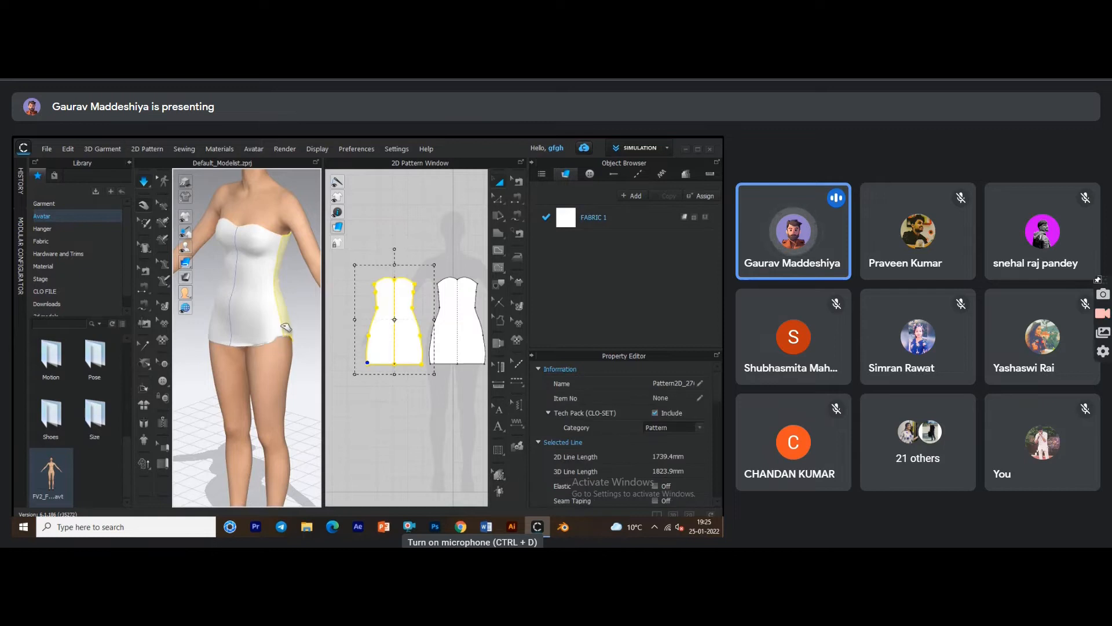
Clone the front and back dress patterns as symmetric patterns with sewing below the originals, and remove the copies.
{"action": "scroll", "coordinate": [443, 365], "scroll_direction": "down", "scroll_amount": 5}
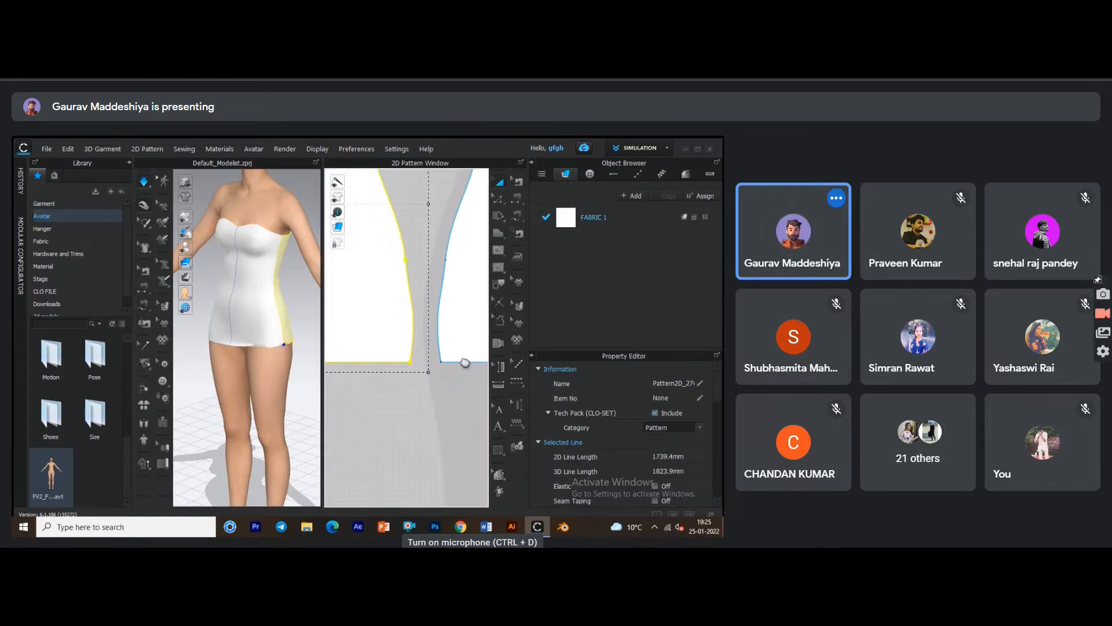
{"action": "middle_click_drag", "start_coordinate": [392, 362], "coordinate": [338, 372]}
{"action": "left_click", "coordinate": [445, 353], "text": "shift"}
{"action": "right_click", "coordinate": [443, 352]}
{"action": "left_click", "coordinate": [462, 256]}
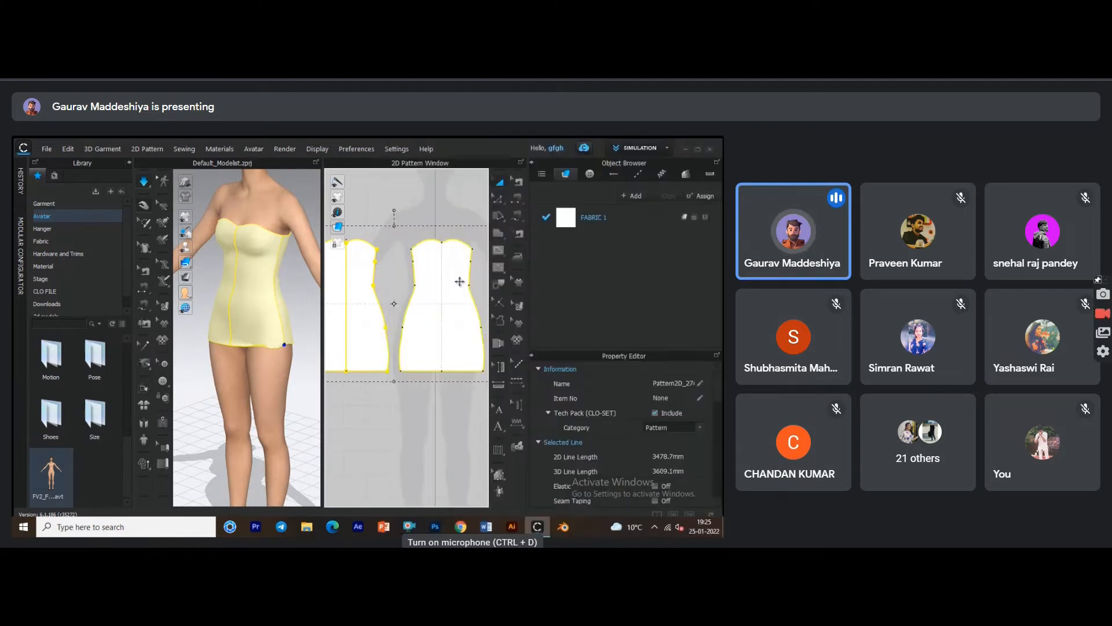
{"action": "left_click", "coordinate": [445, 307]}
{"action": "right_click", "coordinate": [422, 317]}
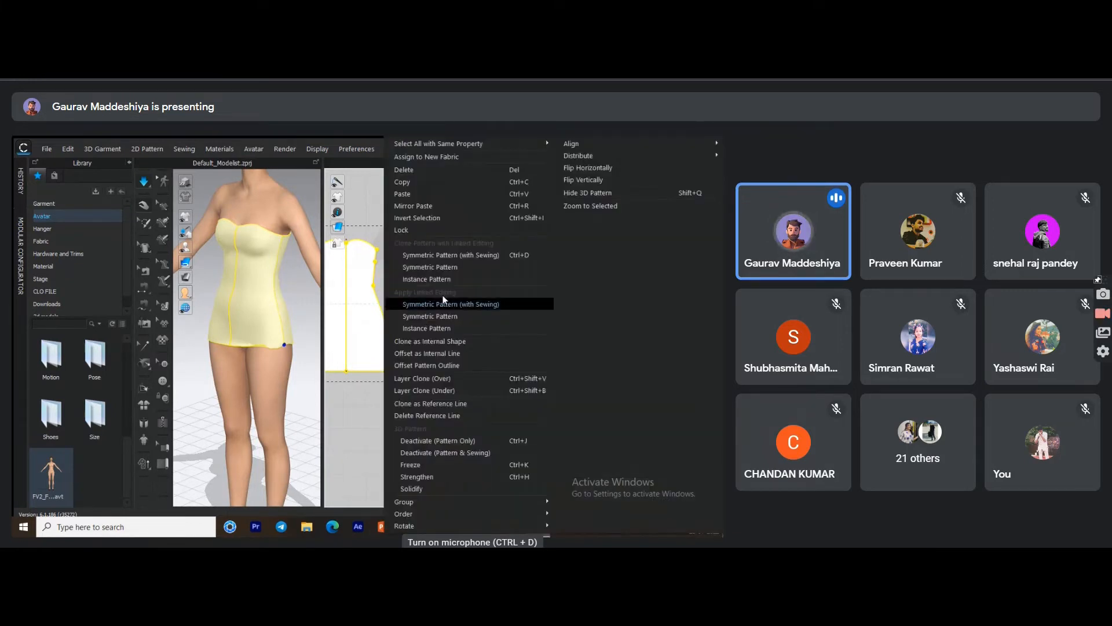
{"action": "left_click", "coordinate": [458, 256]}
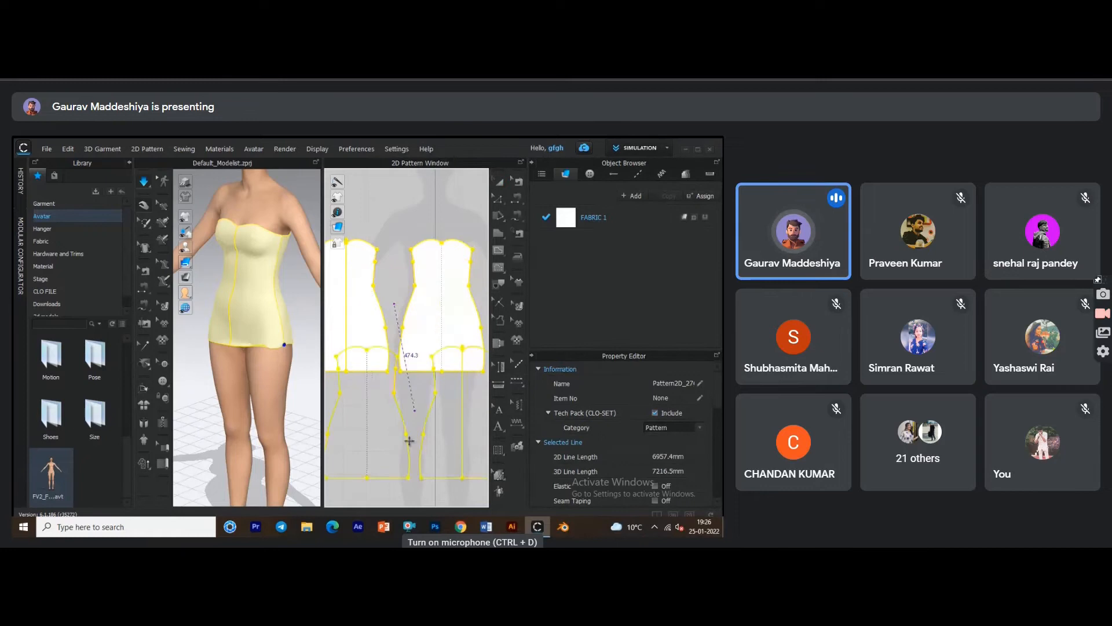
{"action": "left_click", "coordinate": [406, 454]}
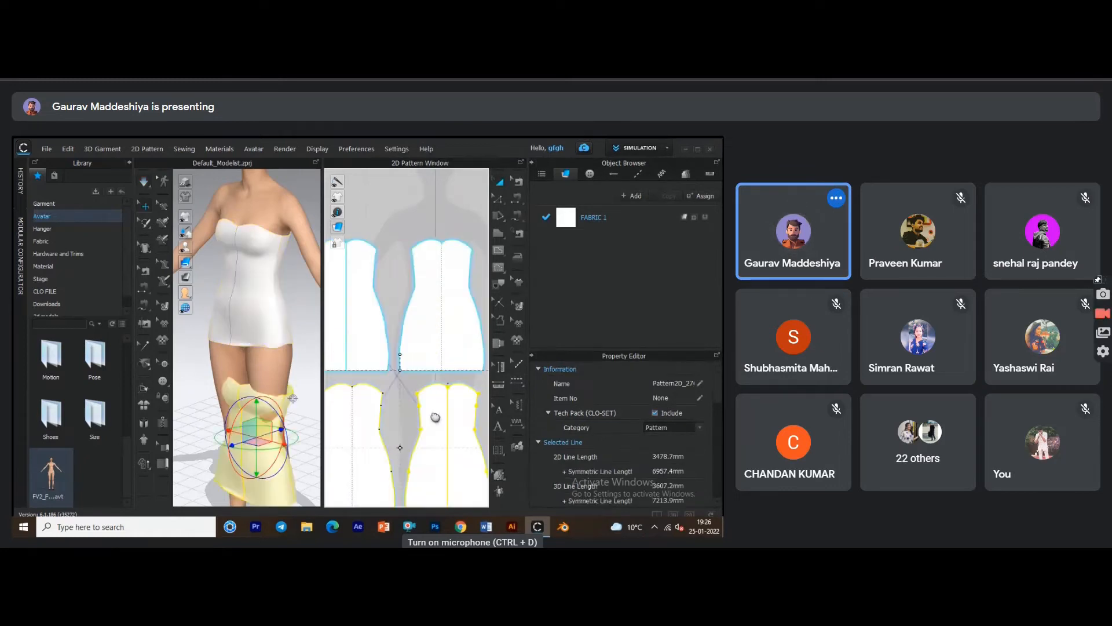
{"action": "key", "text": "Delete"}
Try to apply linked editing as Symmetric Pattern (with Sewing) to the front and back dress patterns.
{"action": "left_click", "coordinate": [400, 323]}
{"action": "left_click", "coordinate": [454, 318], "text": "shift"}
{"action": "right_click", "coordinate": [455, 318]}
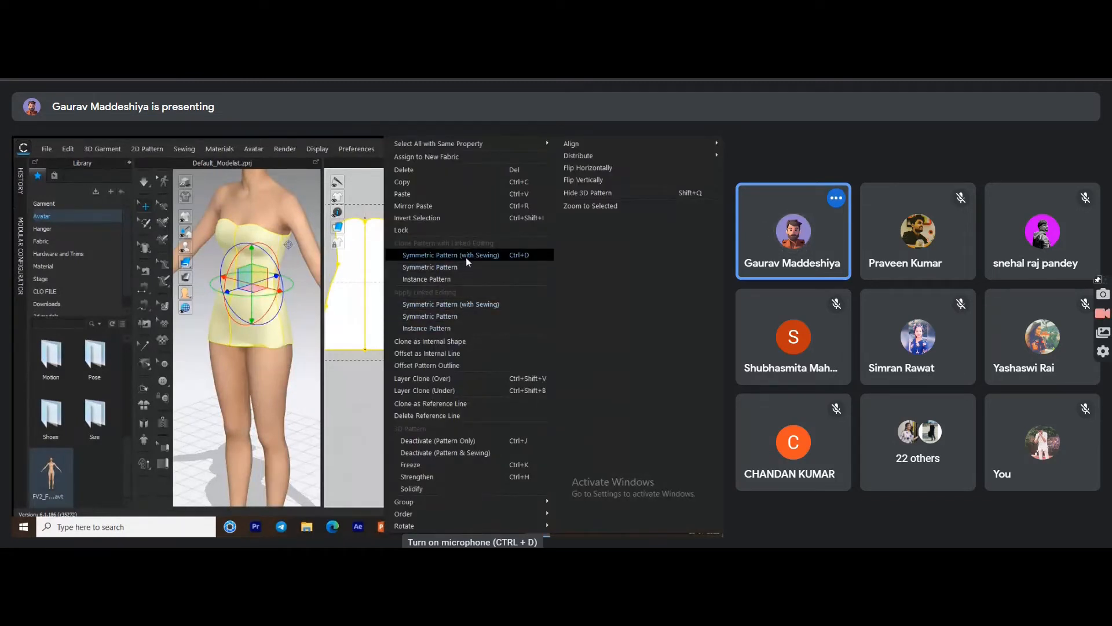
{"action": "left_click", "coordinate": [467, 303]}
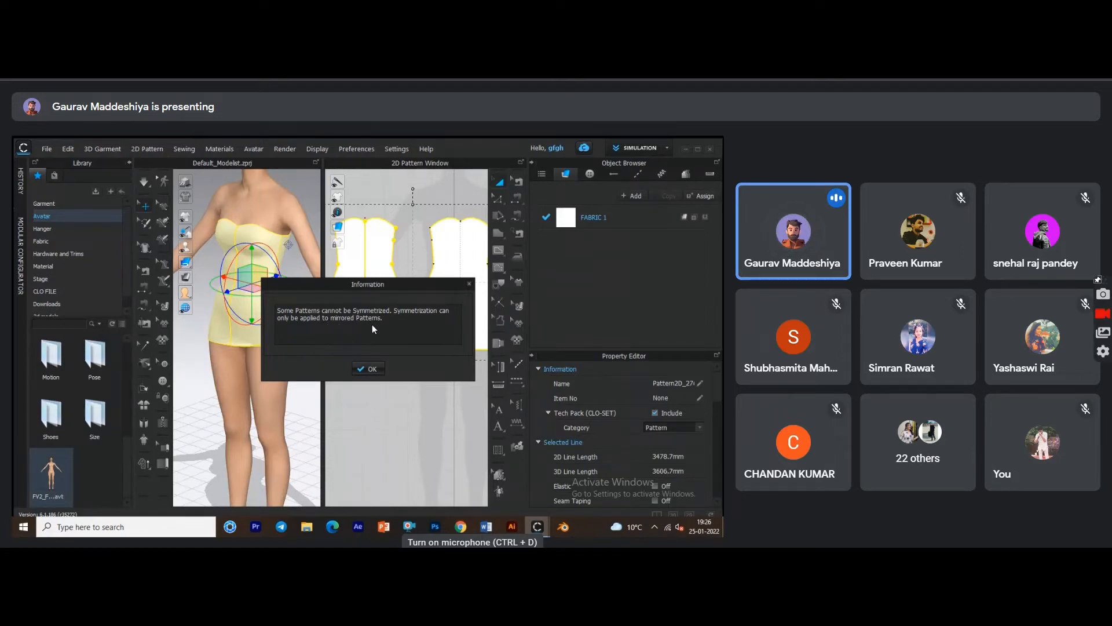
{"action": "left_click", "coordinate": [370, 371]}
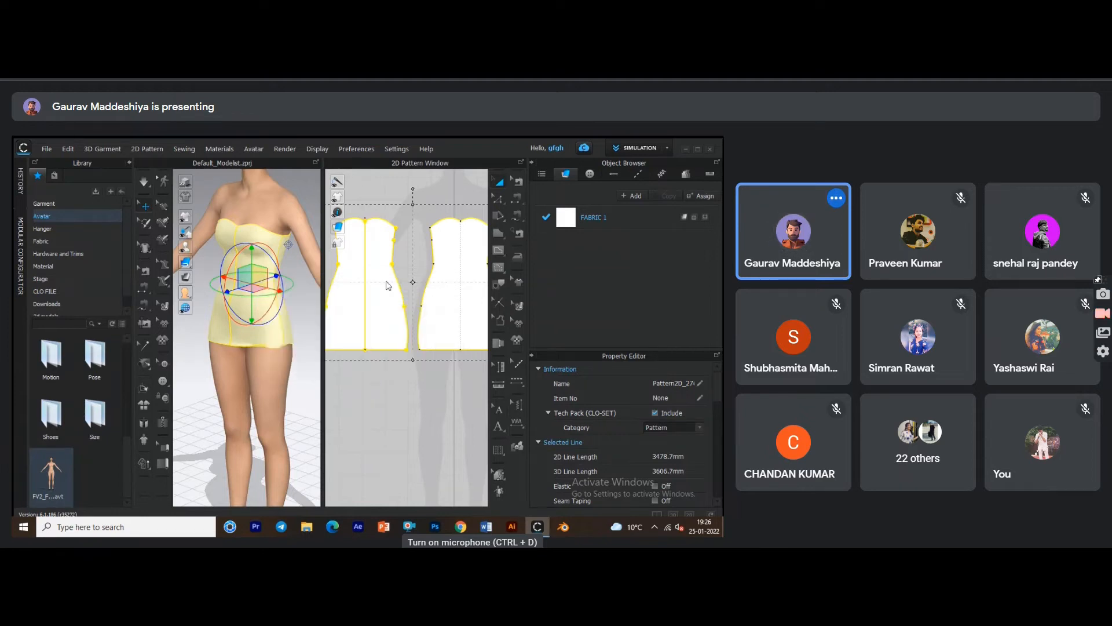
{"action": "middle_click_drag", "start_coordinate": [438, 339], "coordinate": [415, 352]}
{"action": "middle_click_drag", "start_coordinate": [428, 302], "coordinate": [475, 314]}
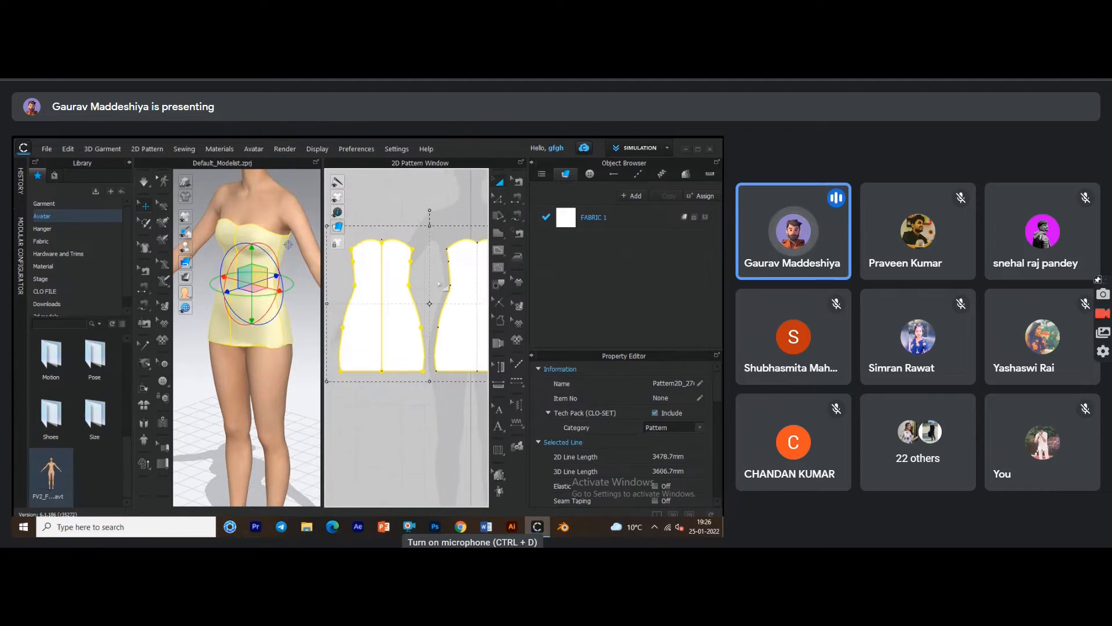
{"action": "middle_click_drag", "start_coordinate": [406, 385], "coordinate": [362, 385]}
{"action": "left_click", "coordinate": [384, 350]}
{"action": "middle_click_drag", "start_coordinate": [406, 343], "coordinate": [433, 349]}
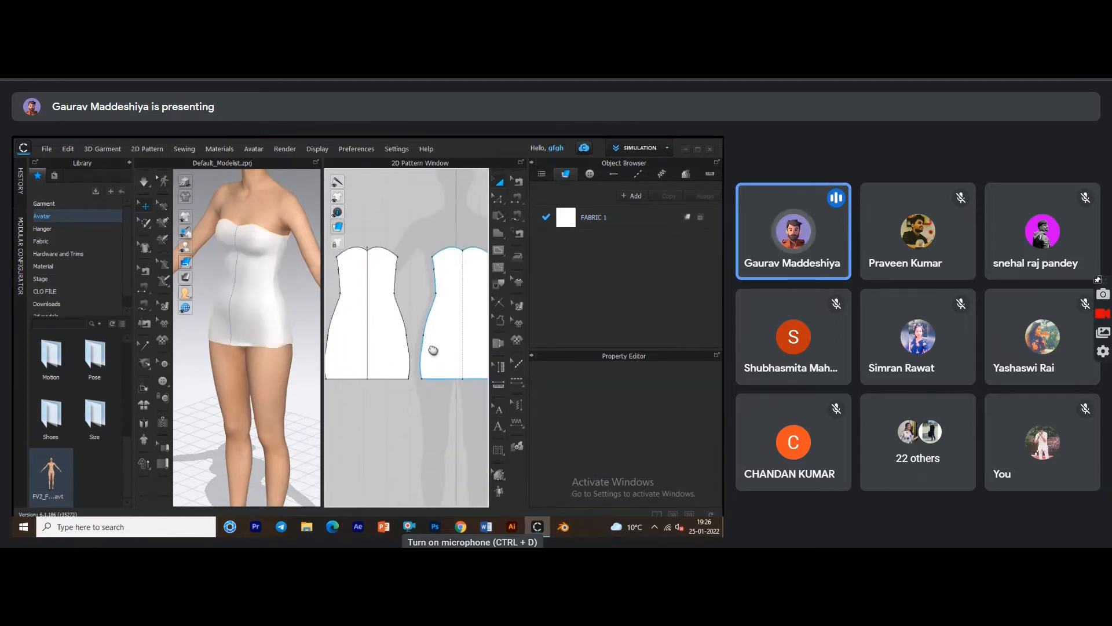
Shorten the side sewing between the facing back and front edges to about 428 mm above the hem, and simulate the side slit.
{"action": "scroll", "coordinate": [413, 302], "scroll_direction": "up", "scroll_amount": 3}
{"action": "scroll", "coordinate": [413, 303], "scroll_direction": "down", "scroll_amount": 2}
{"action": "left_click", "coordinate": [374, 387]}
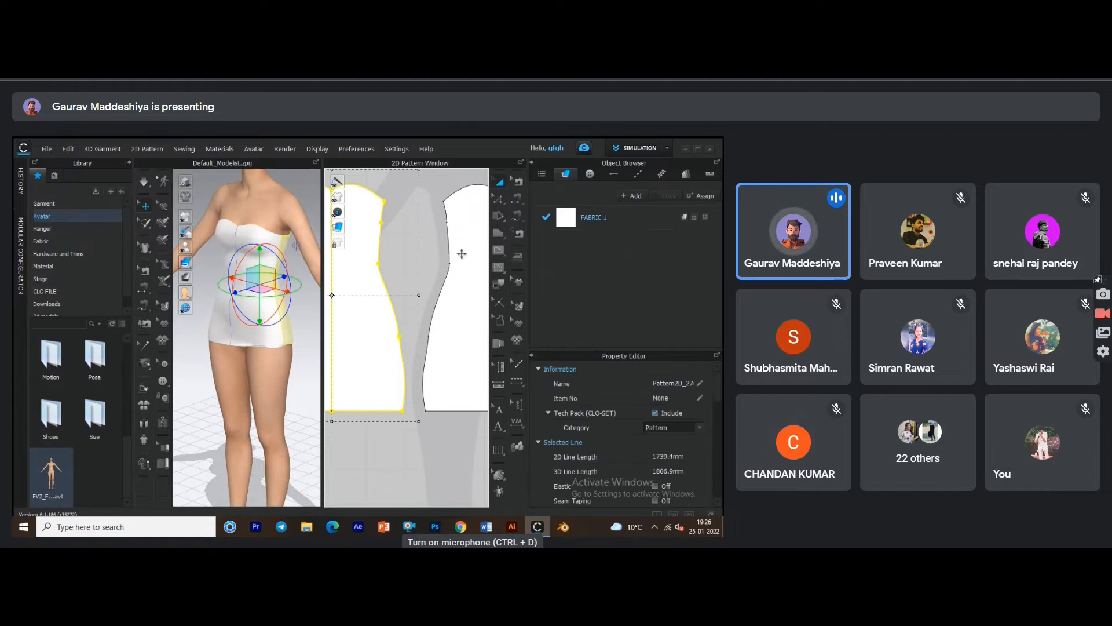
{"action": "left_click", "coordinate": [515, 184]}
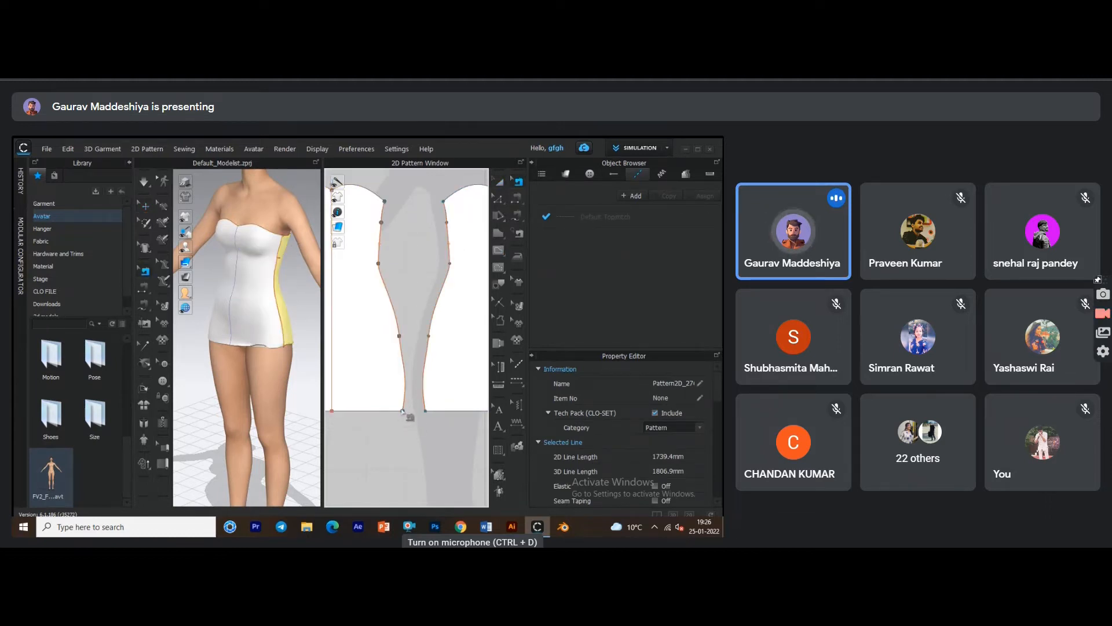
{"action": "left_click_drag", "start_coordinate": [404, 411], "coordinate": [405, 367]}
{"action": "right_click_drag", "start_coordinate": [256, 372], "coordinate": [418, 372]}
{"action": "scroll", "coordinate": [281, 352], "scroll_direction": "up", "scroll_amount": 3}
{"action": "right_click_drag", "start_coordinate": [281, 352], "coordinate": [248, 348]}
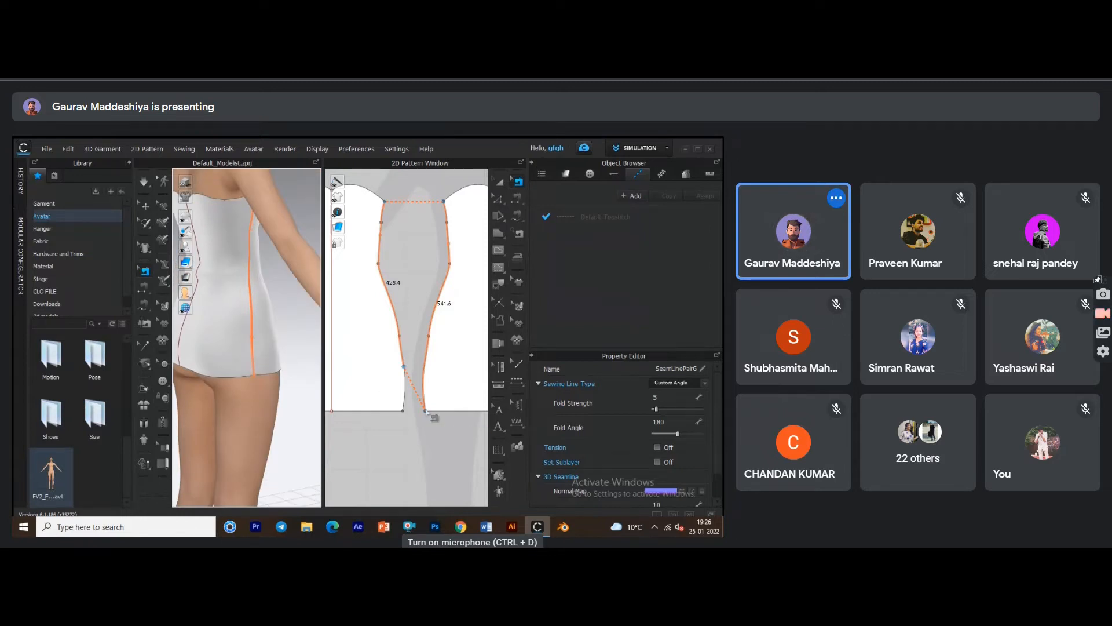
{"action": "left_click_drag", "start_coordinate": [426, 410], "coordinate": [425, 366]}
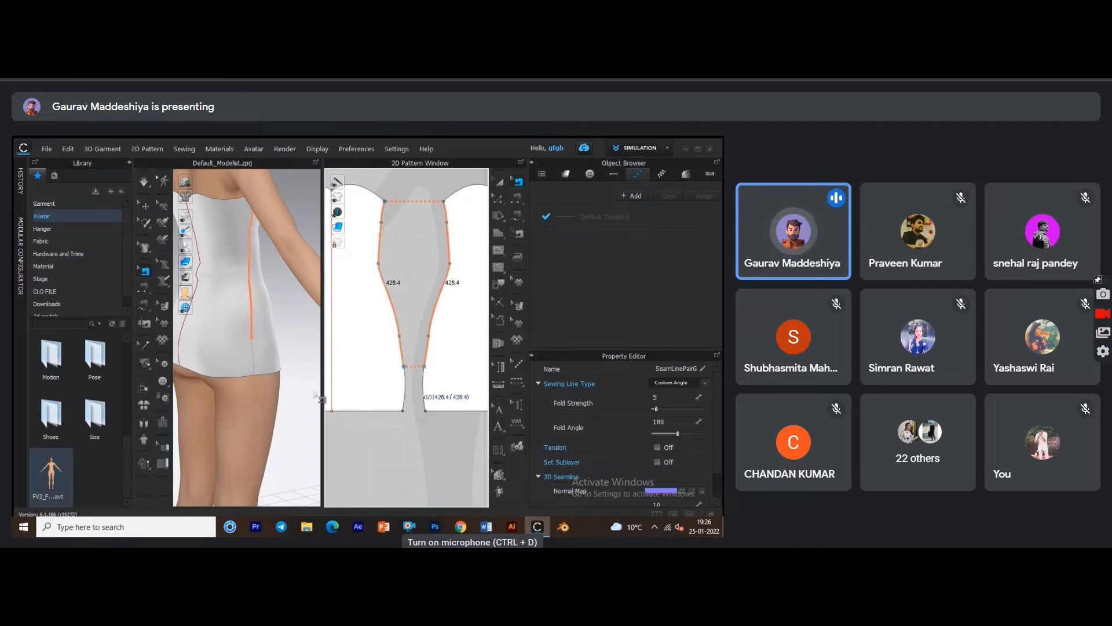
{"action": "left_click", "coordinate": [215, 363]}
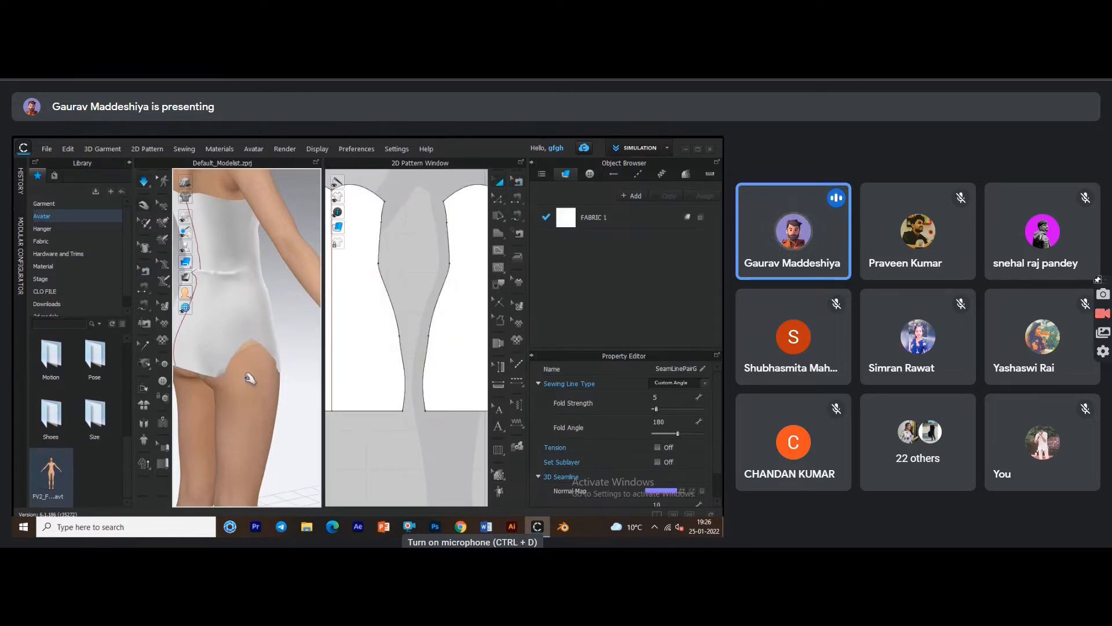
{"action": "key", "text": "b"}
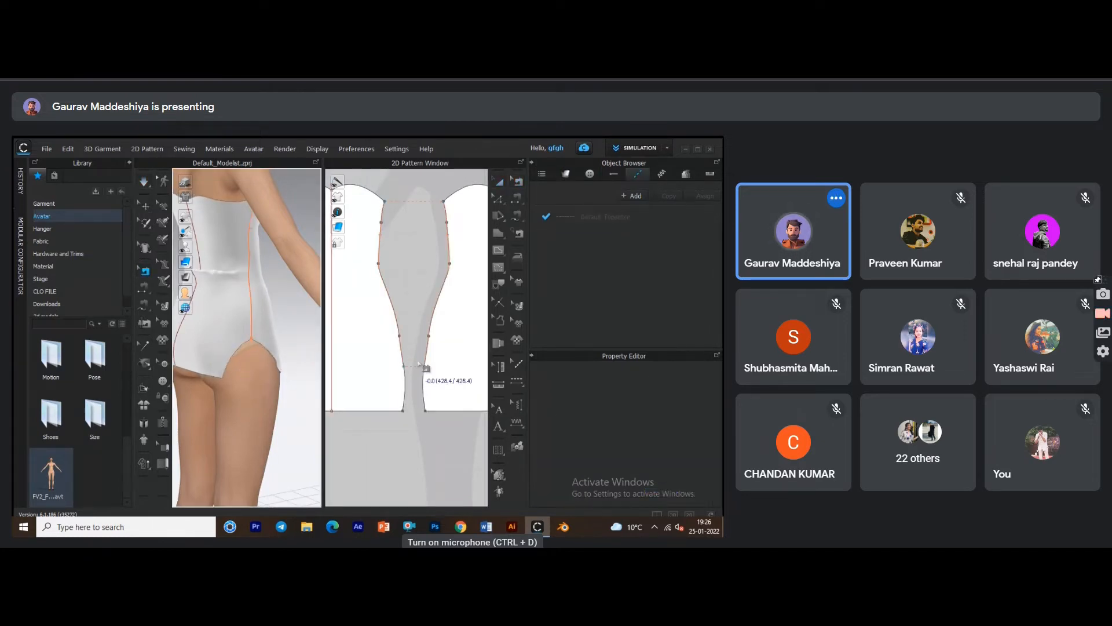
Try extending only the front pattern's side sewing down to the hem corner, and simulate the dress.
{"action": "left_click_drag", "start_coordinate": [426, 372], "coordinate": [425, 409]}
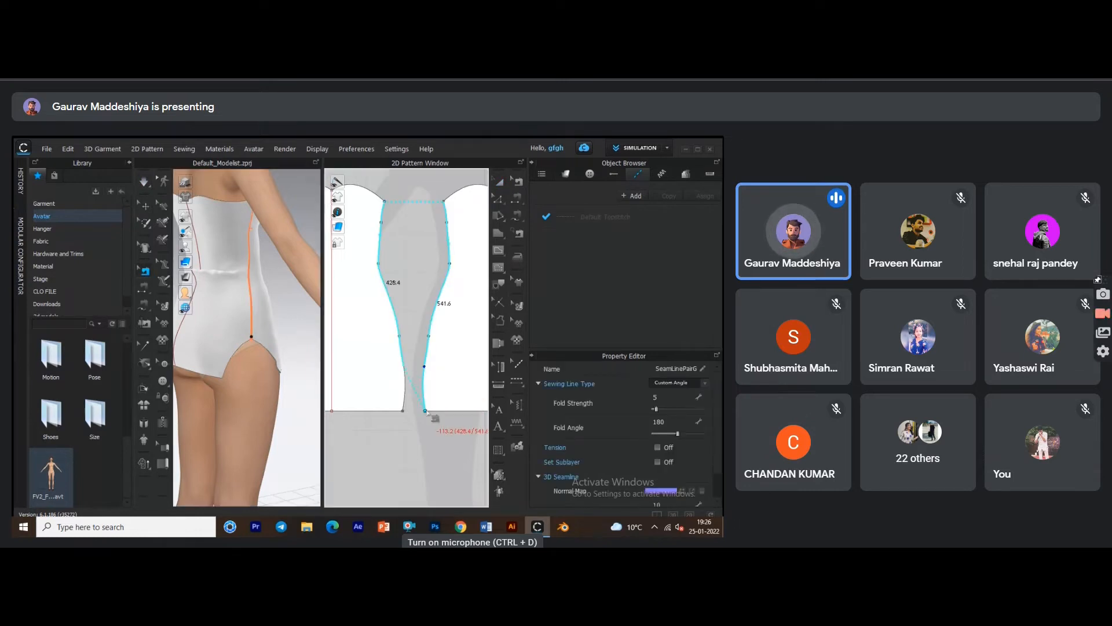
{"action": "key", "text": "space"}
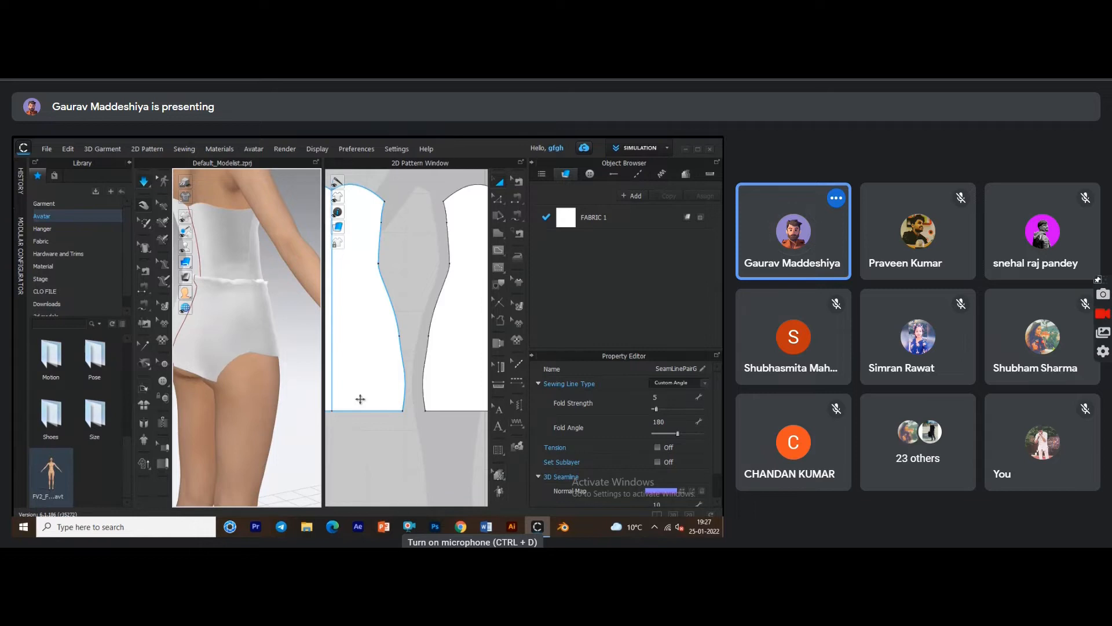
Examine the side slit on the avatar's dress alongside the front and back dress patterns.
{"action": "scroll", "coordinate": [377, 400], "scroll_direction": "down", "scroll_amount": 4}
{"action": "scroll", "coordinate": [381, 405], "scroll_direction": "down", "scroll_amount": 4}
{"action": "right_click", "coordinate": [270, 388]}
{"action": "right_click_drag", "start_coordinate": [269, 387], "coordinate": [399, 390]}
{"action": "left_click", "coordinate": [225, 380]}
{"action": "scroll", "coordinate": [366, 415], "scroll_direction": "up", "scroll_amount": 5}
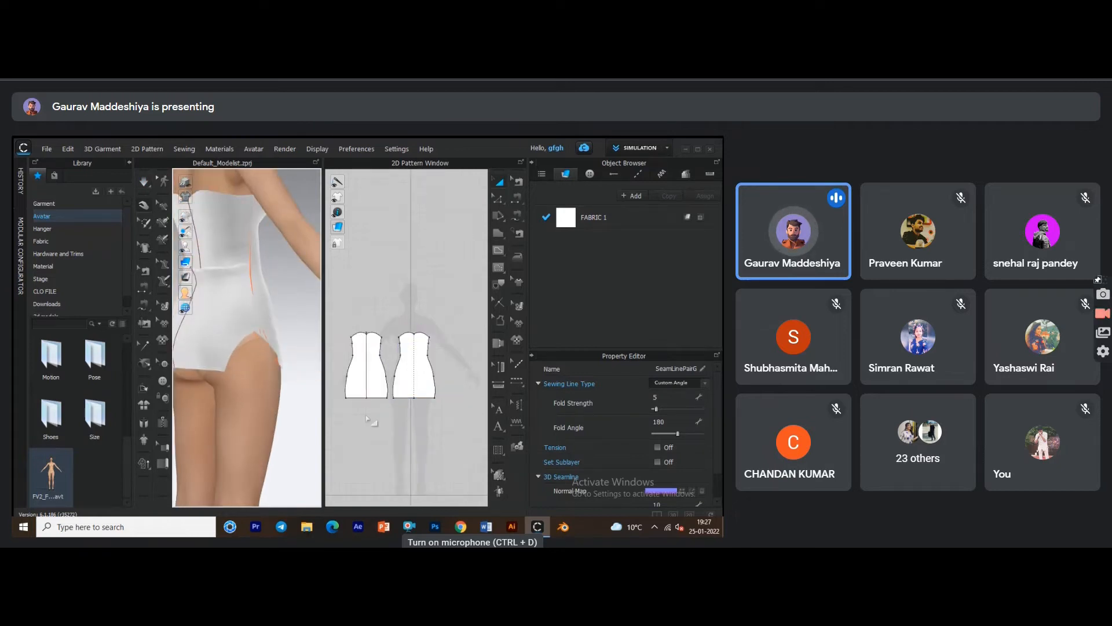
{"action": "middle_click_drag", "start_coordinate": [370, 415], "coordinate": [408, 427]}
{"action": "scroll", "coordinate": [406, 429], "scroll_direction": "down", "scroll_amount": 3}
{"action": "left_click", "coordinate": [423, 395]}
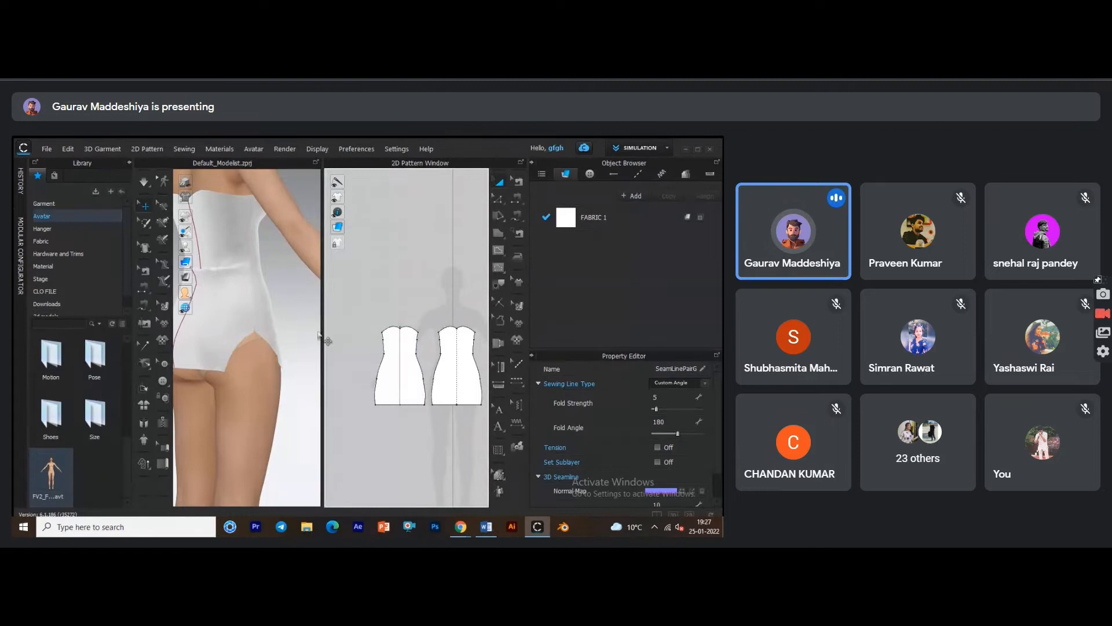
Free-sew the open slit edges of the front and back patterns together, about 113 mm to the hem, and simulate the dress.
{"action": "scroll", "coordinate": [243, 350], "scroll_direction": "up", "scroll_amount": 2}
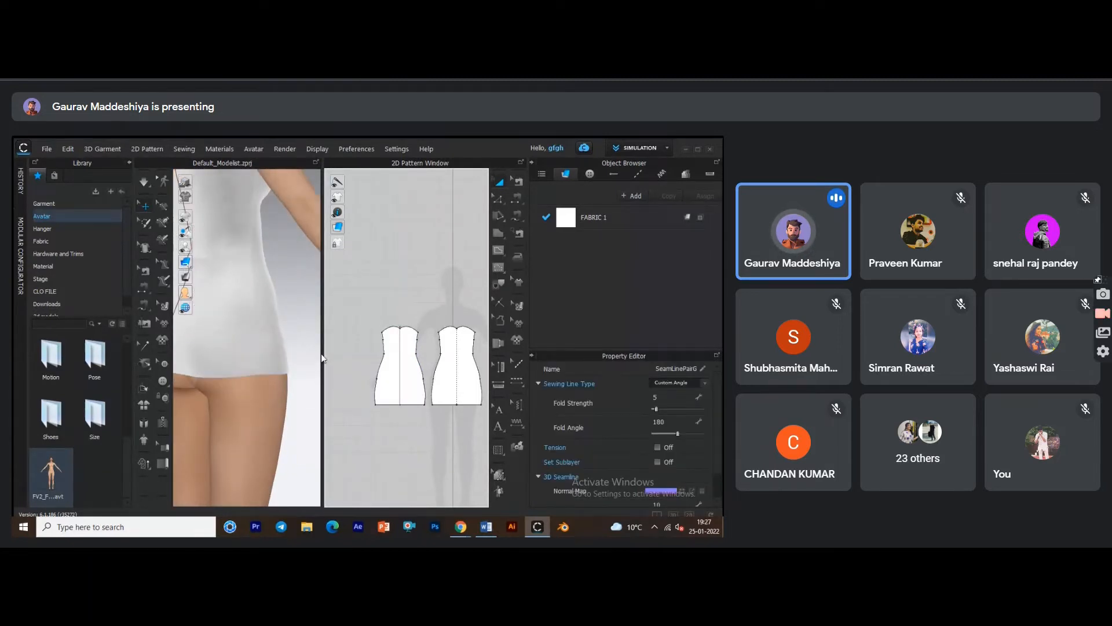
{"action": "left_click", "coordinate": [515, 217]}
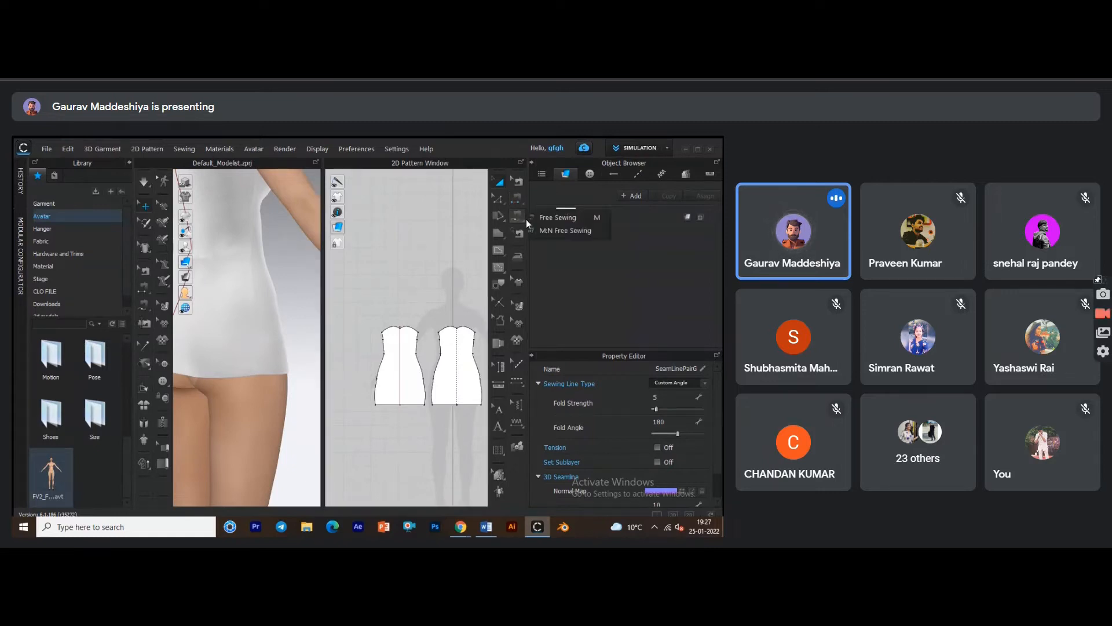
{"action": "left_click", "coordinate": [537, 219]}
{"action": "scroll", "coordinate": [461, 365], "scroll_direction": "up", "scroll_amount": 3}
{"action": "scroll", "coordinate": [464, 369], "scroll_direction": "up", "scroll_amount": 2}
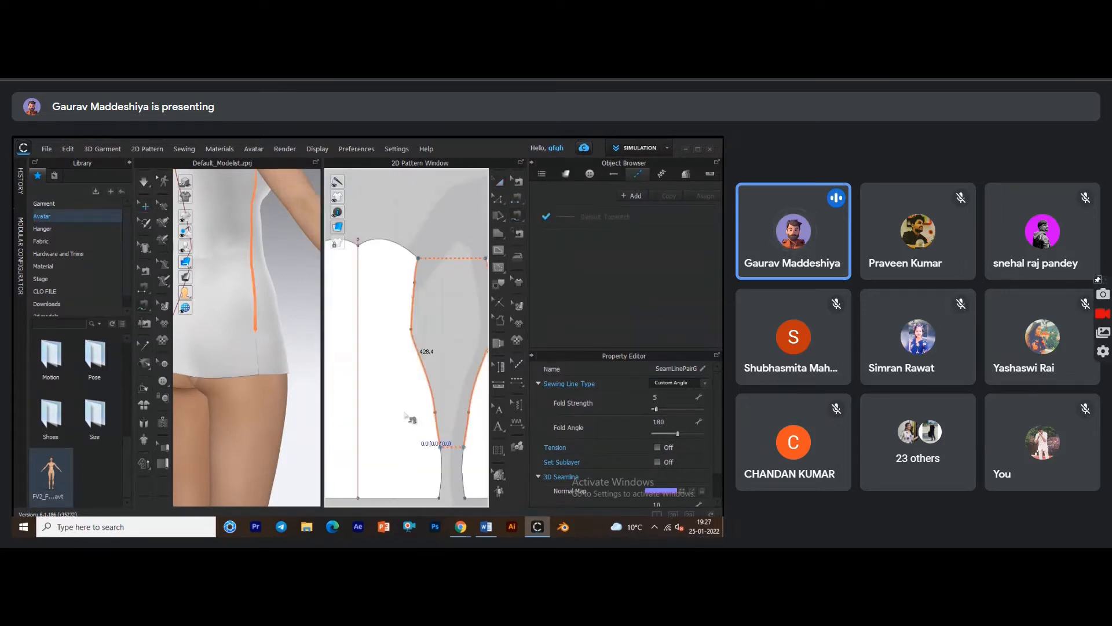
{"action": "scroll", "coordinate": [422, 377], "scroll_direction": "up", "scroll_amount": 2}
{"action": "left_click", "coordinate": [413, 427]}
{"action": "left_click", "coordinate": [447, 360]}
{"action": "left_click", "coordinate": [448, 427]}
{"action": "scroll", "coordinate": [288, 374], "scroll_direction": "down", "scroll_amount": 3}
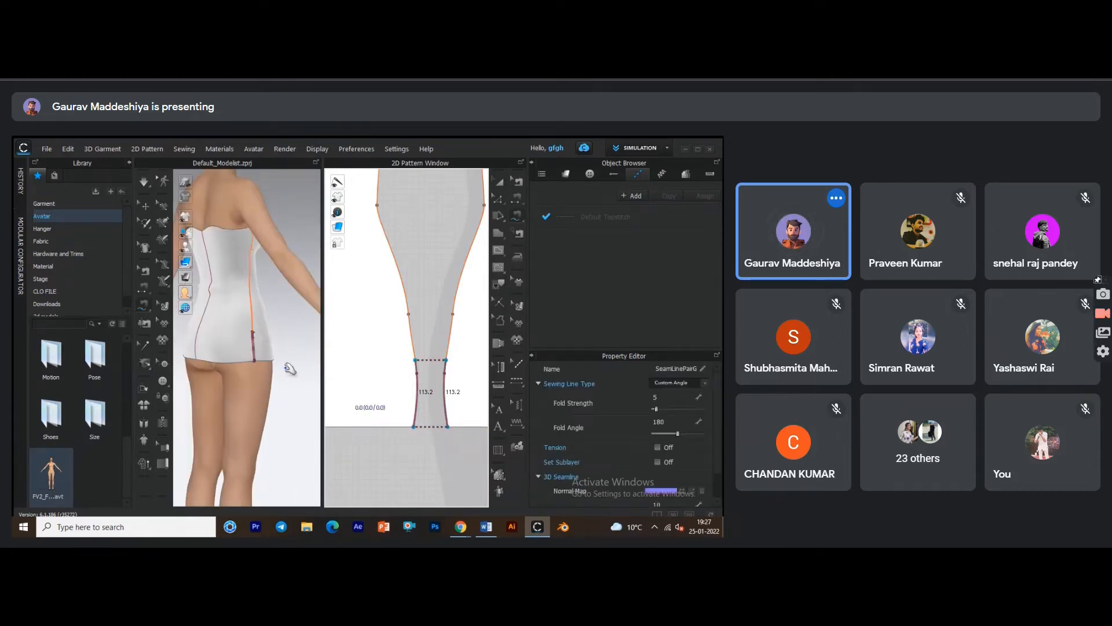
{"action": "key", "text": "space"}
{"action": "middle_click_drag", "start_coordinate": [249, 346], "coordinate": [256, 376]}
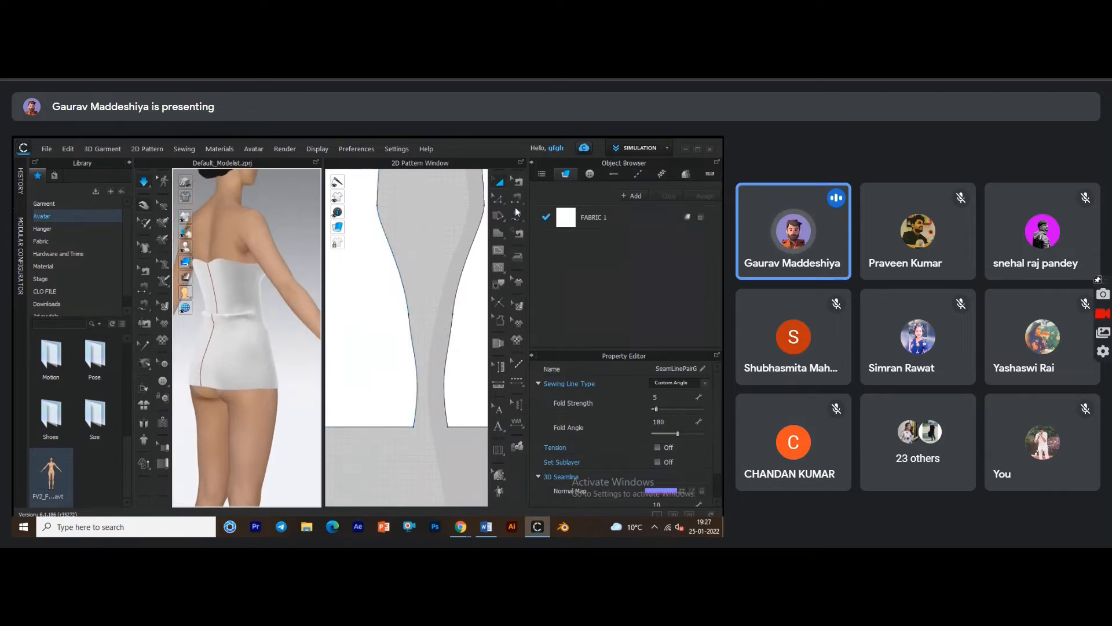
{"action": "left_click", "coordinate": [517, 197]}
{"action": "scroll", "coordinate": [414, 298], "scroll_direction": "down", "scroll_amount": 5}
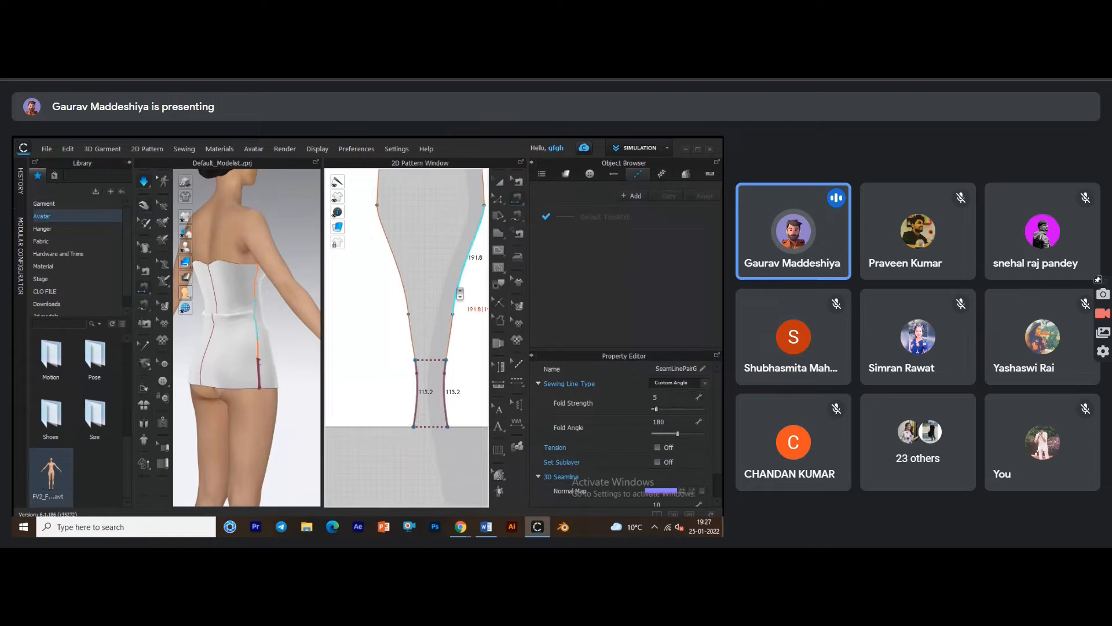
{"action": "middle_click_drag", "start_coordinate": [408, 293], "coordinate": [383, 323]}
{"action": "left_click", "coordinate": [439, 287]}
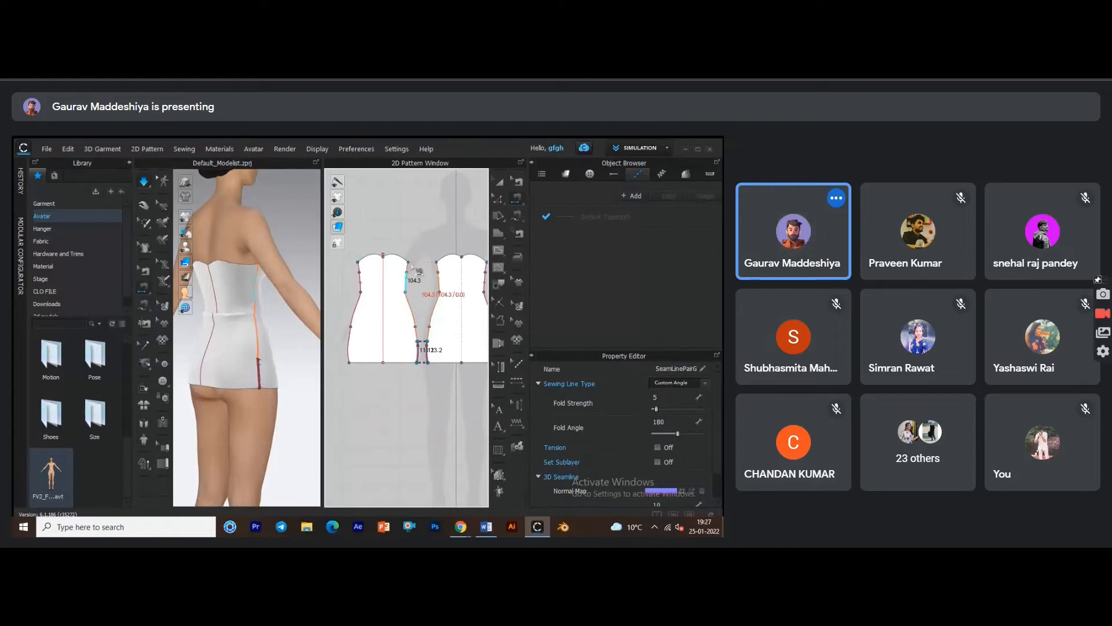
{"action": "left_click", "coordinate": [500, 183]}
Replace the short slit seam by extending the main side sewing to both patterns' hem corners, and simulate the dress.
{"action": "left_click", "coordinate": [518, 184]}
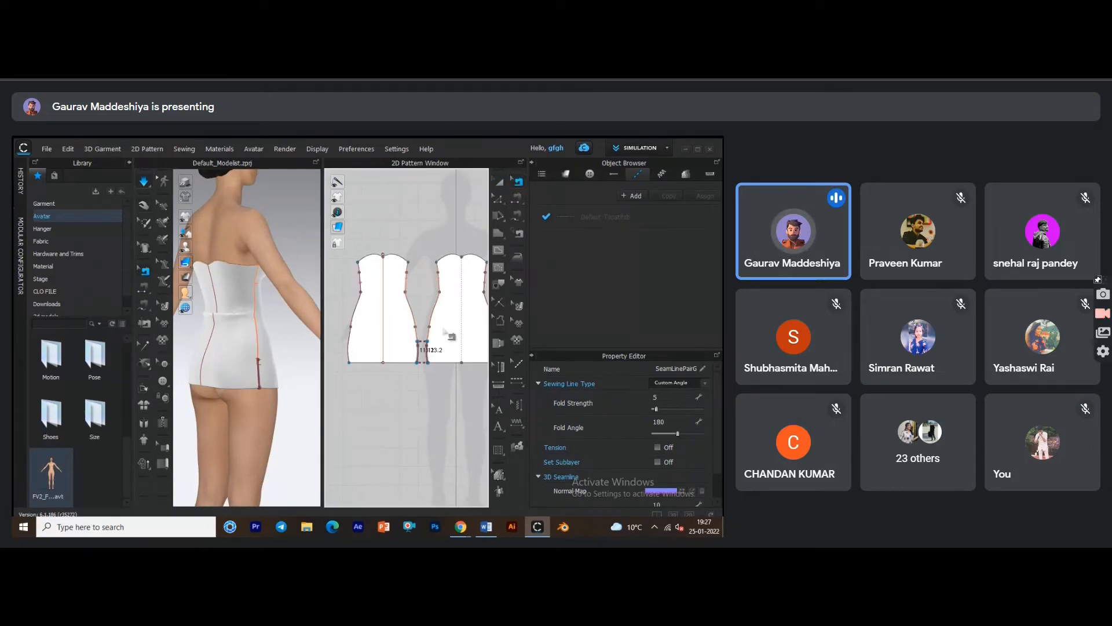
{"action": "scroll", "coordinate": [423, 352], "scroll_direction": "up", "scroll_amount": 5}
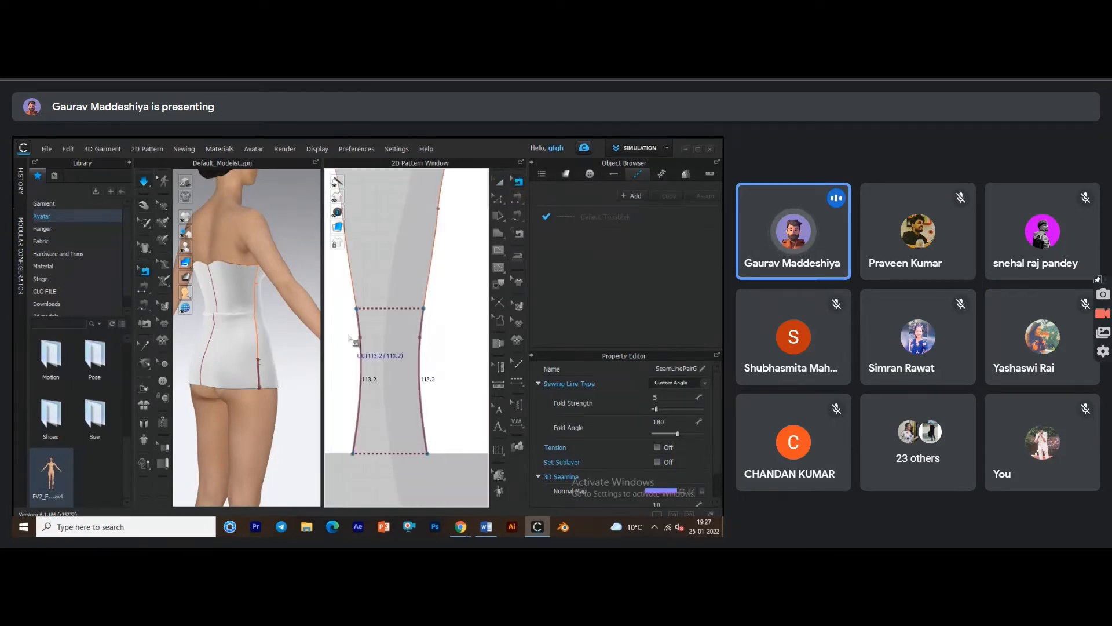
{"action": "left_click", "coordinate": [362, 339]}
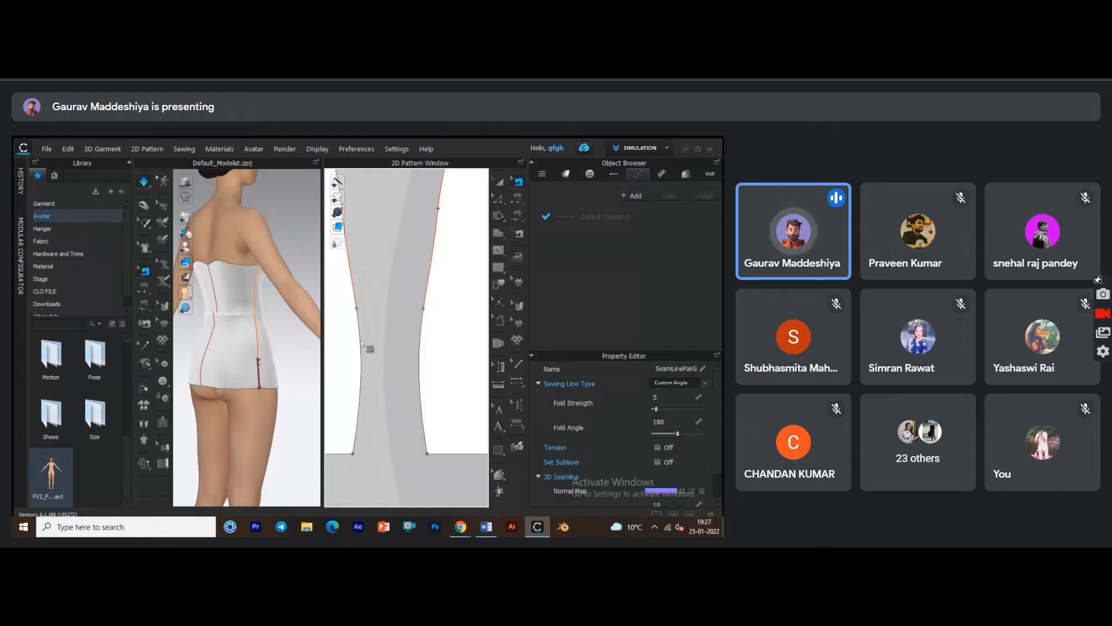
{"action": "left_click", "coordinate": [357, 315]}
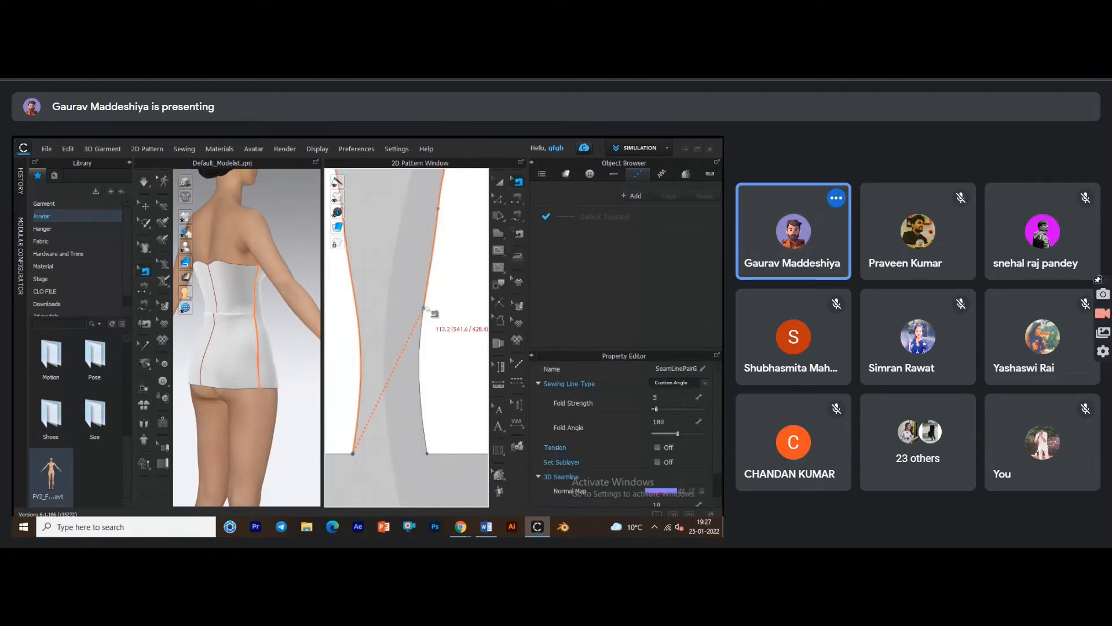
{"action": "mouse_move", "coordinate": [428, 449]}
{"action": "left_mouse_down"}
{"action": "mouse_move", "coordinate": [432, 462]}
{"action": "mouse_move", "coordinate": [427, 453]}
{"action": "left_mouse_up"}
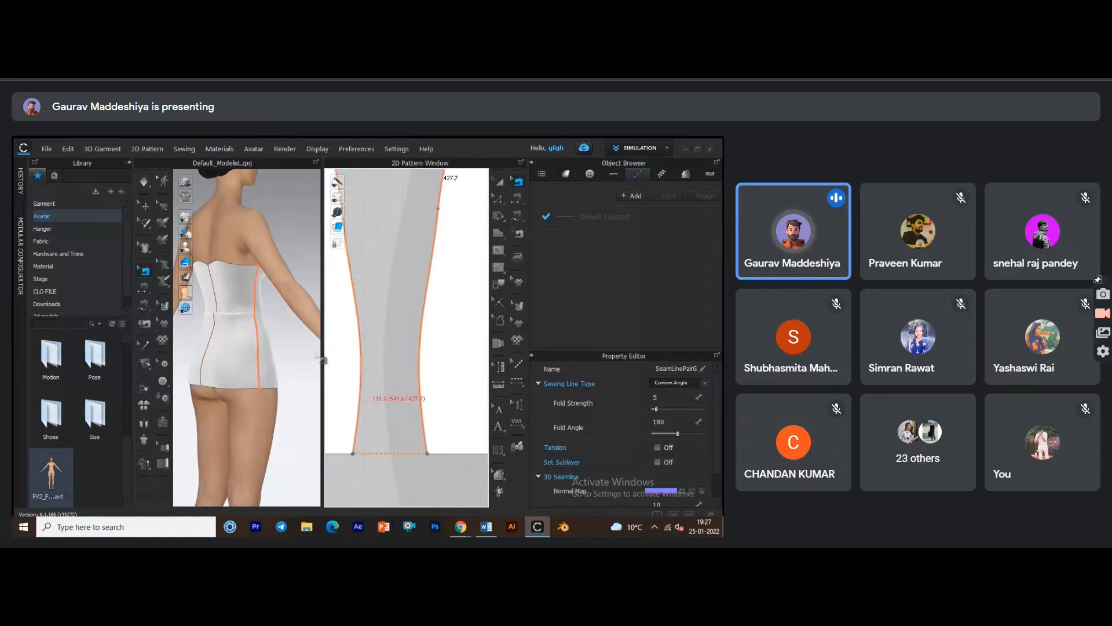
{"action": "key", "text": "space"}
Delete all of the dress patterns from the workspace.
{"action": "mouse_move", "coordinate": [290, 329]}
{"action": "right_mouse_down"}
{"action": "mouse_move", "coordinate": [267, 289]}
{"action": "mouse_move", "coordinate": [254, 358]}
{"action": "mouse_move", "coordinate": [271, 318]}
{"action": "right_mouse_up"}
{"action": "left_click_drag", "start_coordinate": [272, 299], "coordinate": [127, 185]}
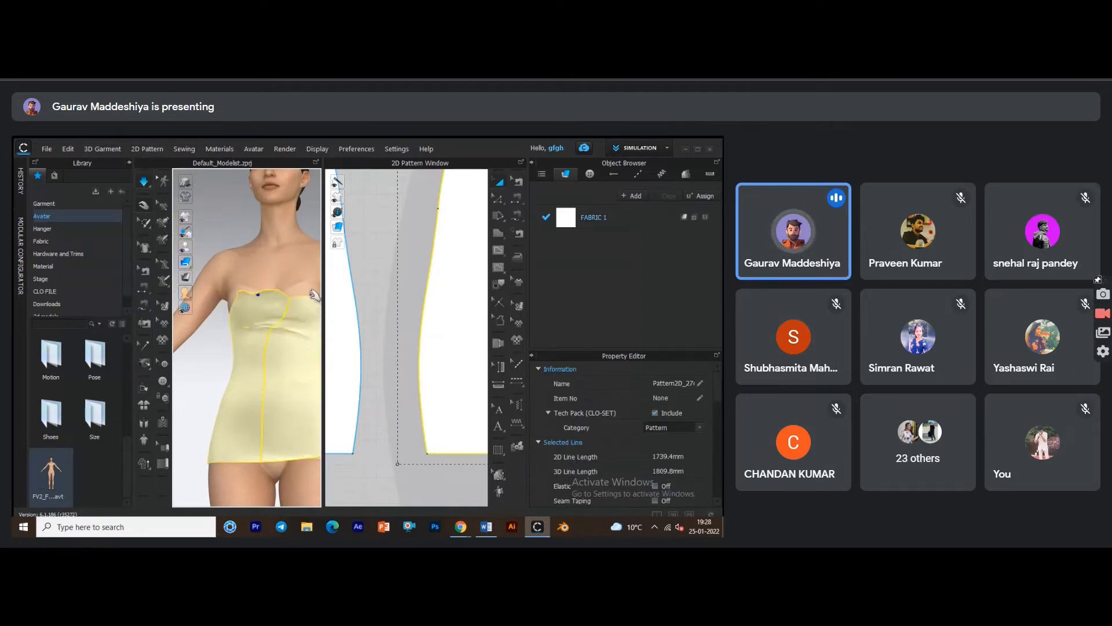
{"action": "right_click_drag", "start_coordinate": [301, 310], "coordinate": [432, 369]}
{"action": "scroll", "coordinate": [384, 317], "scroll_direction": "down", "scroll_amount": 3}
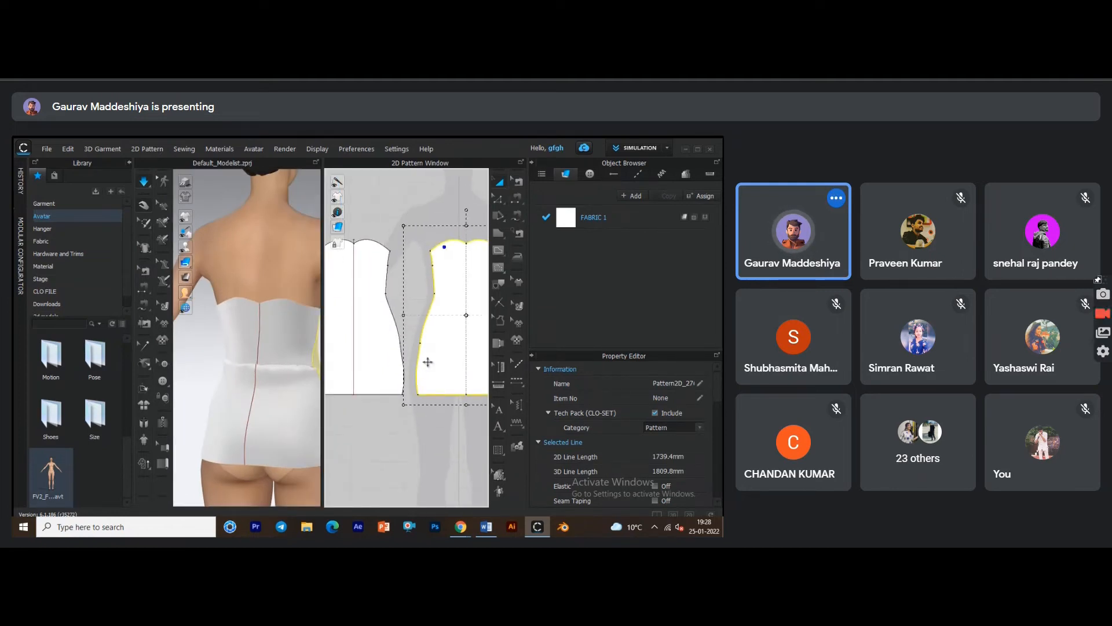
{"action": "key", "text": "ctrl+a"}
{"action": "key", "text": "Delete"}
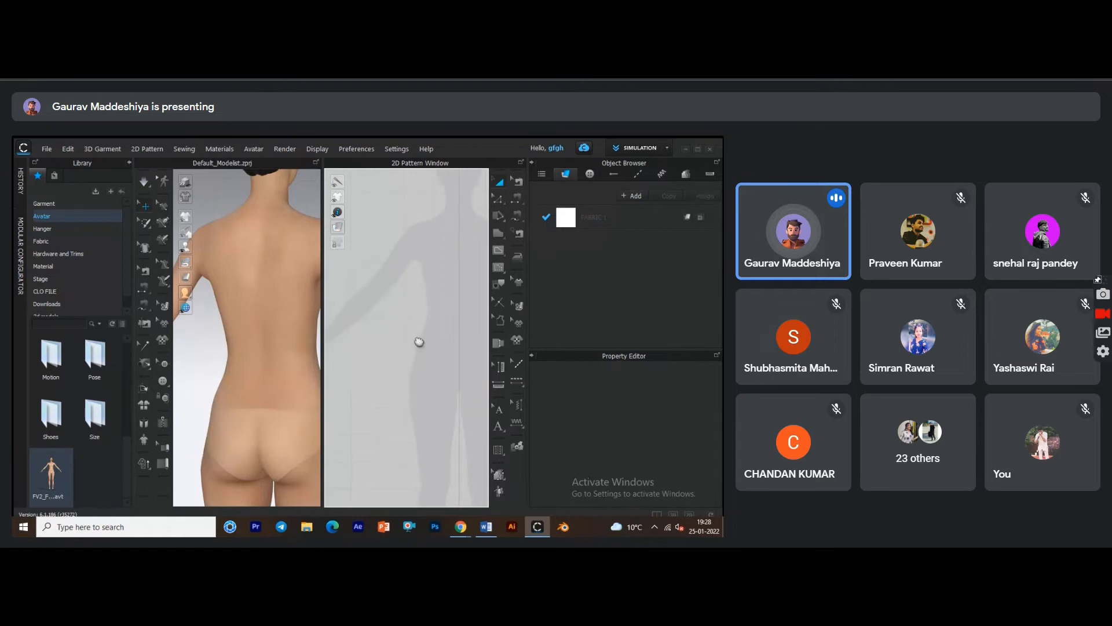
Draw a wide, shallow rectangle pattern with an outline of about 612 mm across the avatar silhouette's chest.
{"action": "right_click_drag", "start_coordinate": [294, 322], "coordinate": [490, 297]}
{"action": "middle_click_drag", "start_coordinate": [462, 289], "coordinate": [401, 290]}
{"action": "left_click", "coordinate": [495, 236]}
{"action": "key", "text": "ctrl+d"}
{"action": "left_click", "coordinate": [526, 246]}
{"action": "left_click_drag", "start_coordinate": [362, 295], "coordinate": [434, 305]}
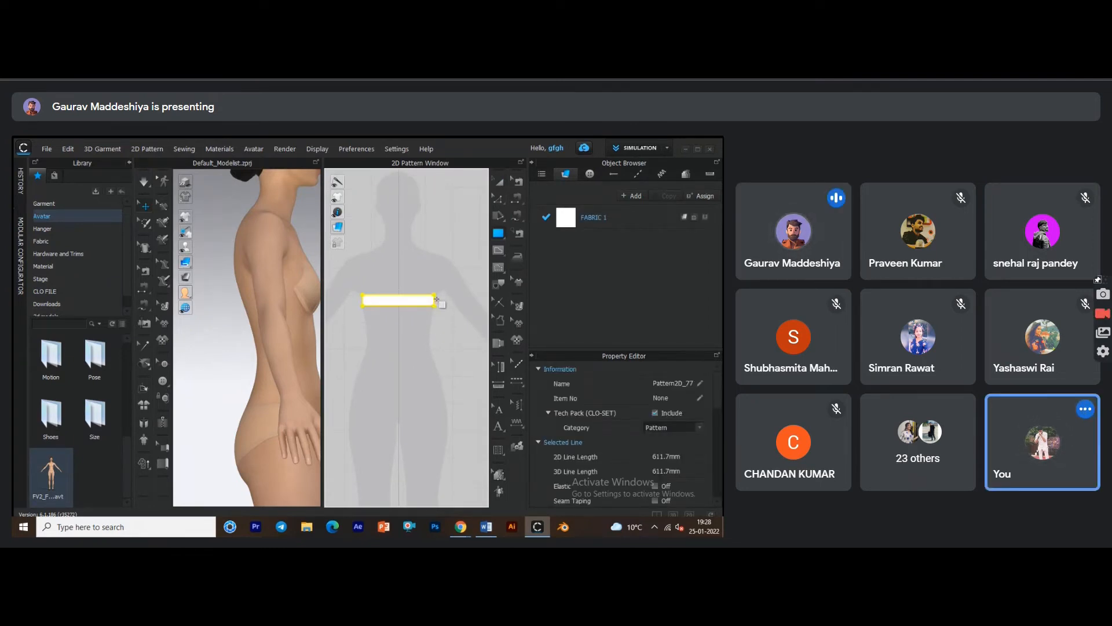
{"action": "middle_click_drag", "start_coordinate": [450, 281], "coordinate": [478, 282]}
{"action": "scroll", "coordinate": [478, 282], "scroll_direction": "up", "scroll_amount": 3}
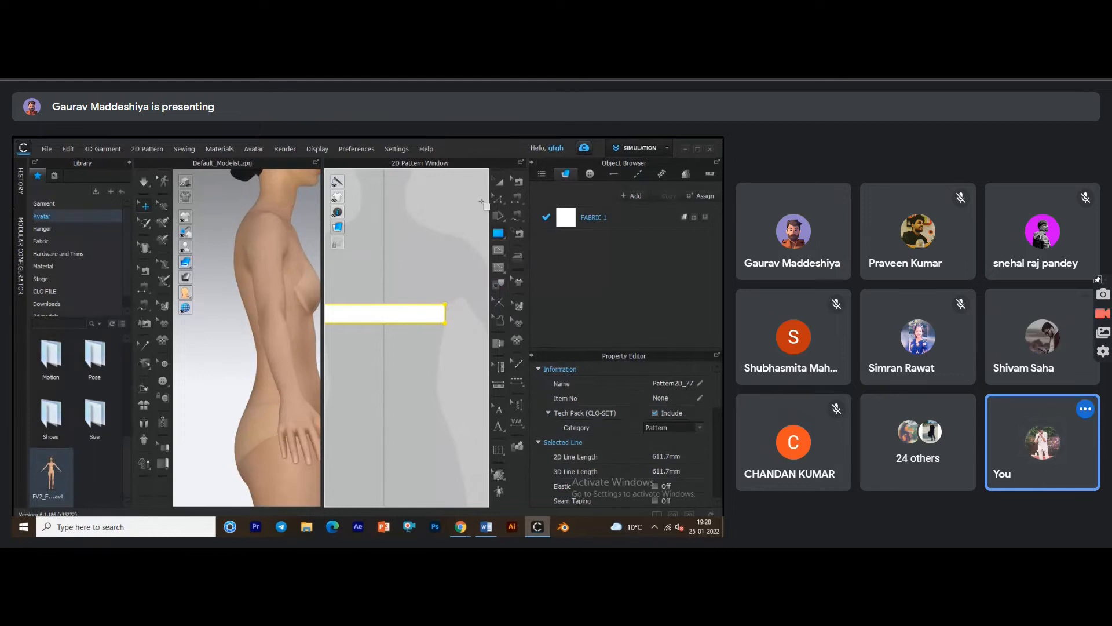
Copy the rectangle pattern and paste the plain copy directly below the original.
{"action": "right_click", "coordinate": [386, 318]}
{"action": "left_click", "coordinate": [395, 300]}
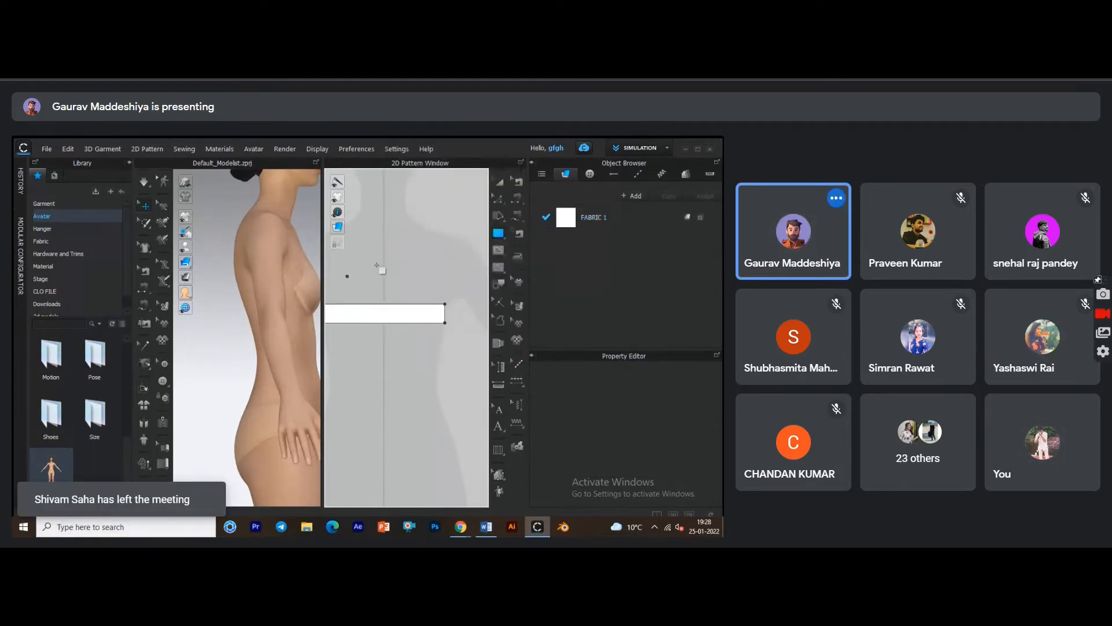
{"action": "left_click", "coordinate": [377, 266]}
{"action": "left_click", "coordinate": [378, 394]}
{"action": "left_click", "coordinate": [498, 181]}
{"action": "left_click", "coordinate": [380, 310]}
{"action": "key", "text": "ctrl+c"}
{"action": "key", "text": "ctrl+v"}
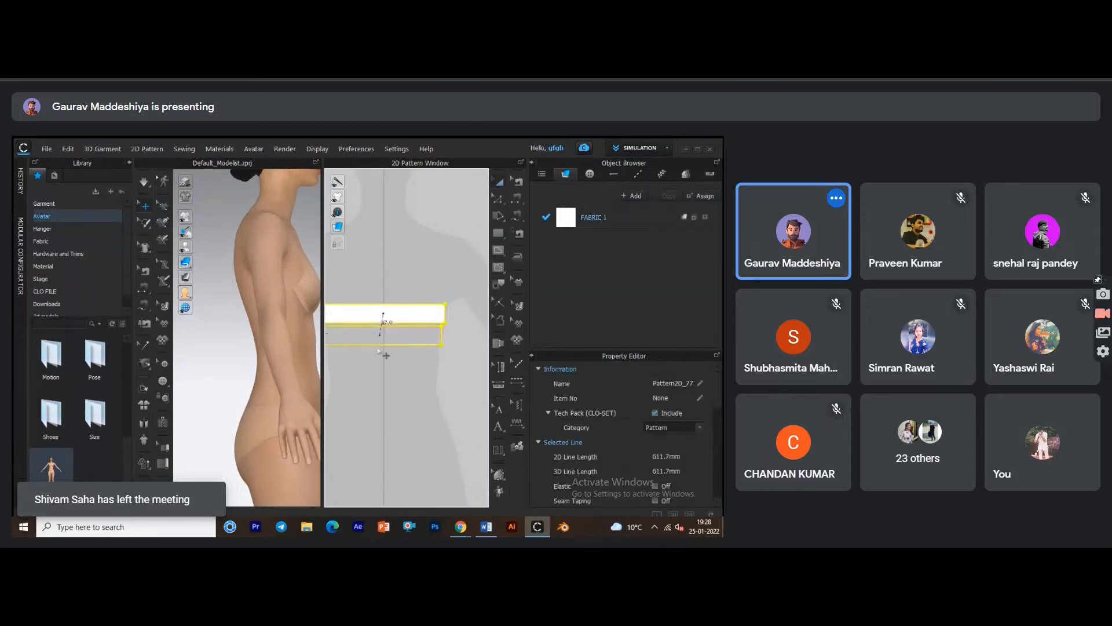
{"action": "left_click", "coordinate": [395, 359], "text": "shift"}
{"action": "middle_click_drag", "start_coordinate": [425, 380], "coordinate": [449, 379]}
Clone the upper rectangle with linked editing as an Instance Pattern and place it below the pasted copy.
{"action": "left_click", "coordinate": [412, 308]}
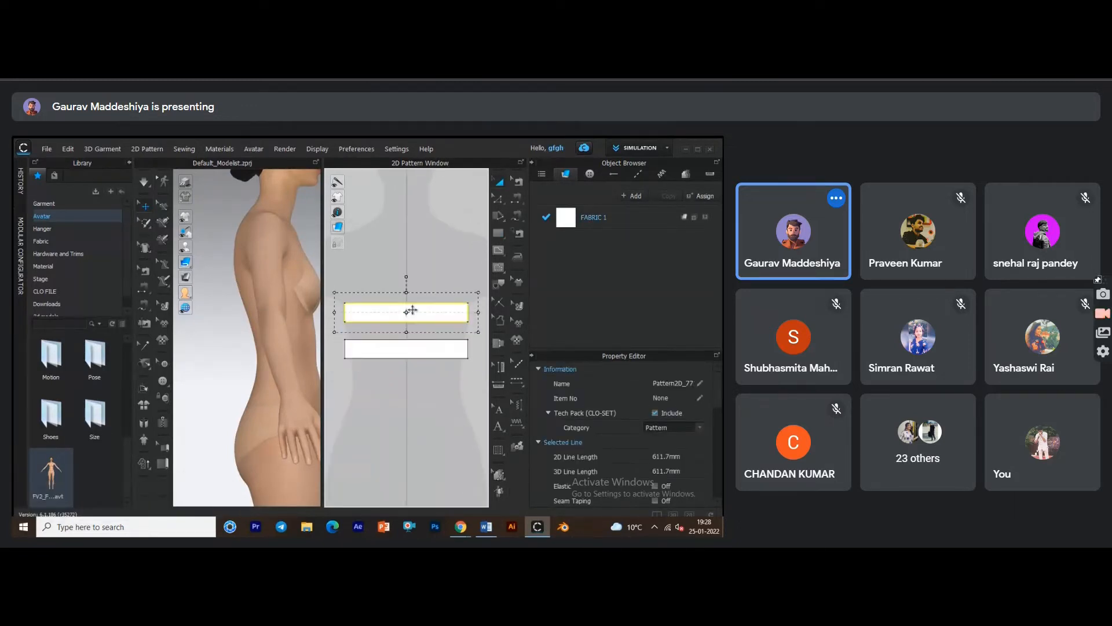
{"action": "right_click", "coordinate": [412, 308]}
{"action": "left_click", "coordinate": [478, 280]}
{"action": "left_click", "coordinate": [400, 385]}
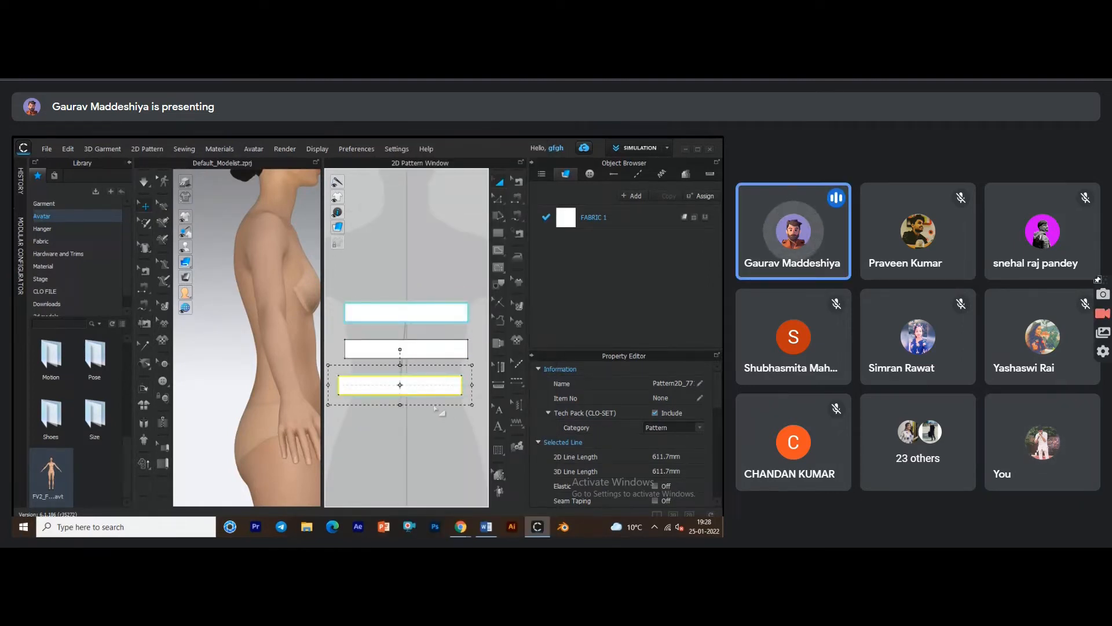
{"action": "middle_click_drag", "start_coordinate": [424, 387], "coordinate": [408, 390]}
{"action": "left_click_drag", "start_coordinate": [408, 390], "coordinate": [442, 398]}
Delete the middle plain copy and align the linked rectangle at waist level below the original.
{"action": "left_click", "coordinate": [400, 355]}
{"action": "key", "text": "Delete"}
{"action": "mouse_move", "coordinate": [420, 393]}
{"action": "middle_mouse_down"}
{"action": "mouse_move", "coordinate": [430, 388]}
{"action": "mouse_move", "coordinate": [425, 410]}
{"action": "mouse_move", "coordinate": [412, 410]}
{"action": "middle_mouse_up"}
{"action": "left_click_drag", "start_coordinate": [400, 404], "coordinate": [347, 400]}
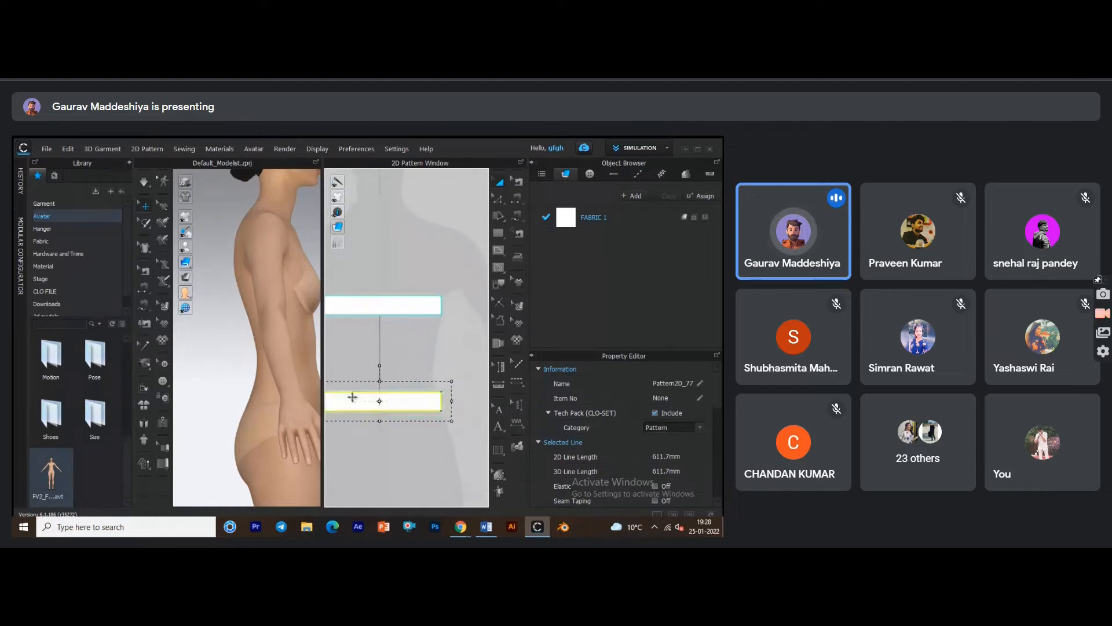
{"action": "middle_click_drag", "start_coordinate": [455, 367], "coordinate": [483, 367]}
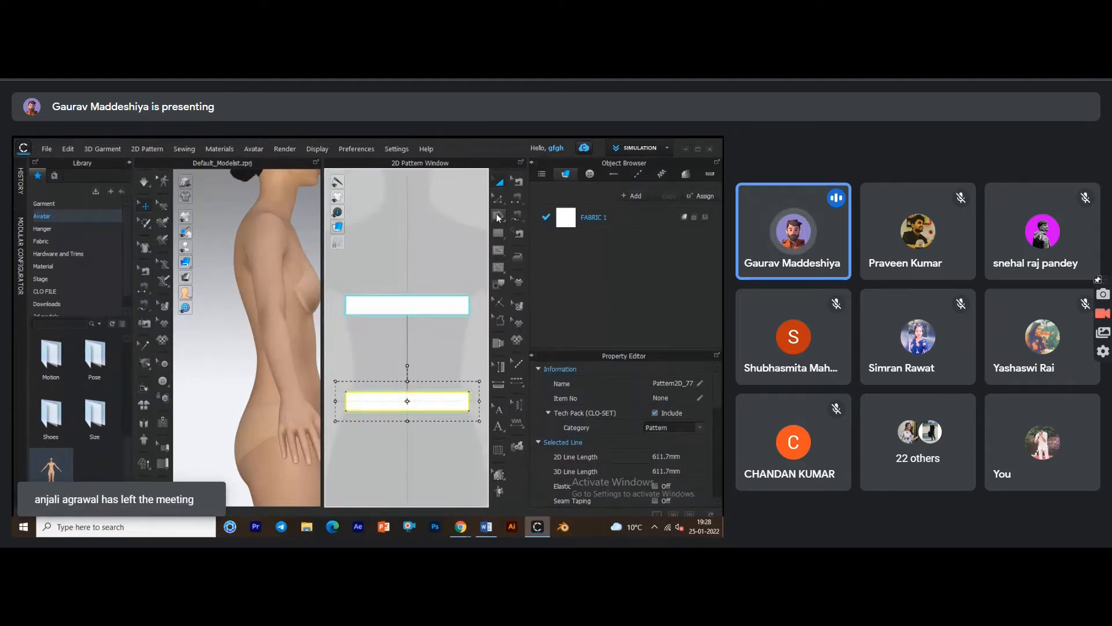
Try shifting the upper rectangle and editing its upper corner point, and realign it directly above its linked clone.
{"action": "left_click_drag", "start_coordinate": [354, 305], "coordinate": [402, 290]}
{"action": "key", "text": "ctrl+z"}
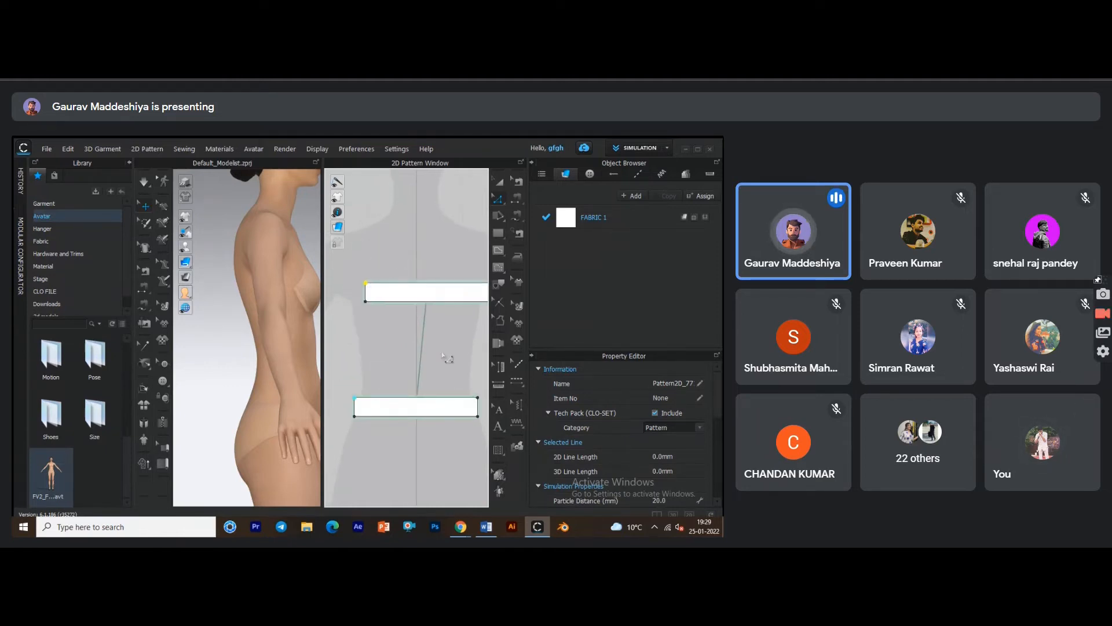
{"action": "scroll", "coordinate": [387, 355], "scroll_direction": "down", "scroll_amount": 5}
{"action": "middle_click_drag", "start_coordinate": [400, 355], "coordinate": [417, 338]}
{"action": "scroll", "coordinate": [417, 349], "scroll_direction": "down", "scroll_amount": 1}
{"action": "scroll", "coordinate": [400, 347], "scroll_direction": "up", "scroll_amount": 3}
{"action": "key", "text": "ctrl+d"}
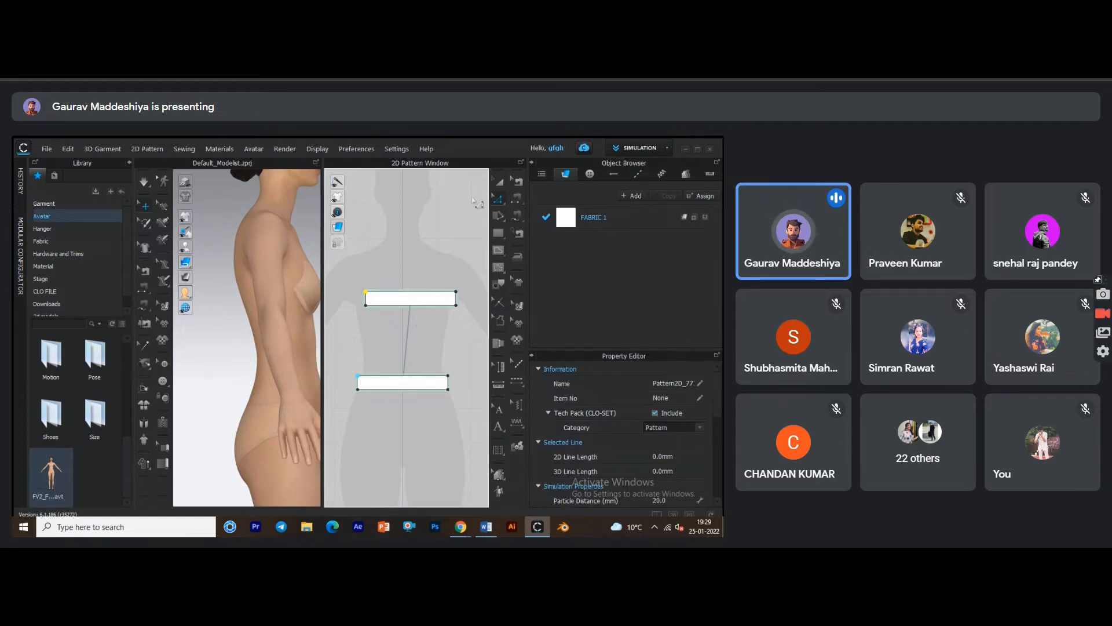
{"action": "left_click", "coordinate": [498, 182]}
{"action": "left_click_drag", "start_coordinate": [430, 293], "coordinate": [421, 293]}
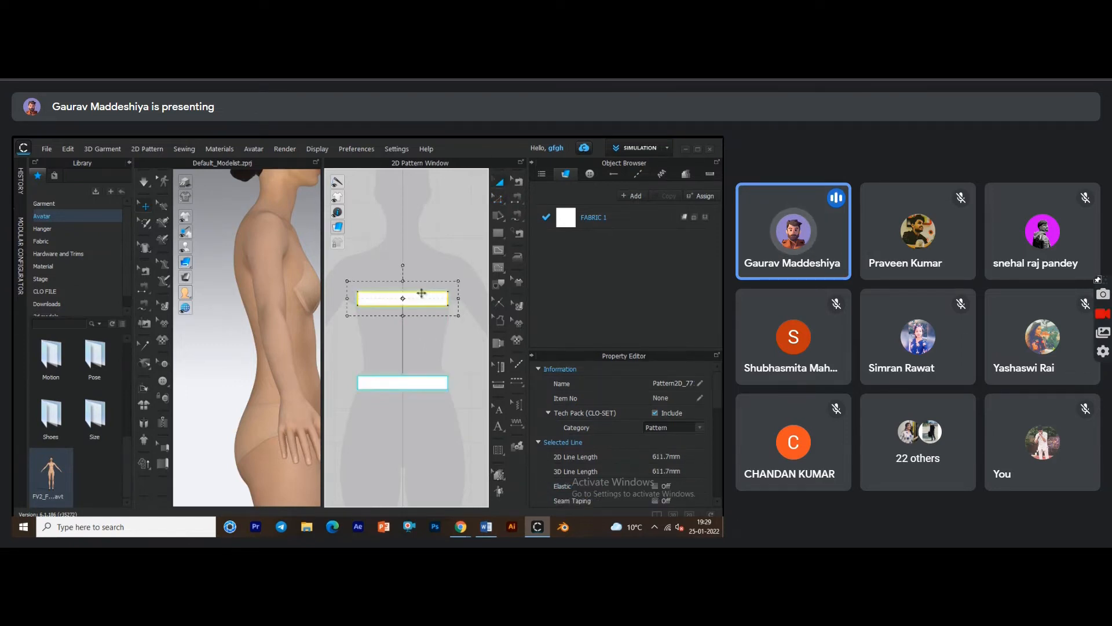
Remove linked editing from the upper rectangle.
{"action": "right_click", "coordinate": [410, 312]}
{"action": "left_click", "coordinate": [409, 297]}
{"action": "right_click", "coordinate": [409, 298]}
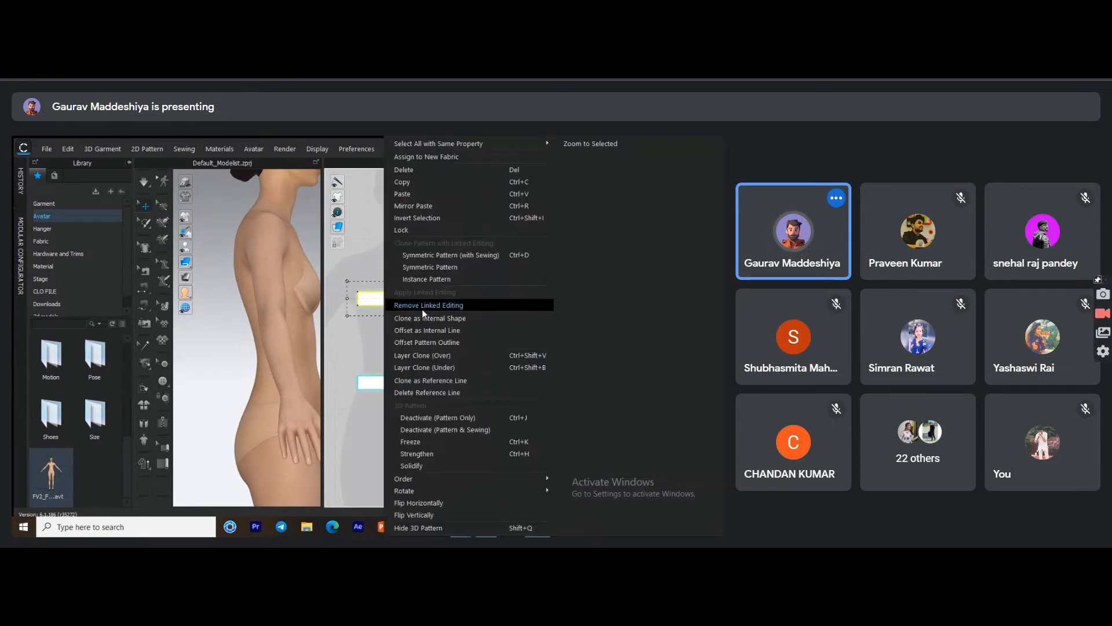
{"action": "left_click", "coordinate": [430, 305]}
{"action": "left_click", "coordinate": [402, 300]}
Shift the upper rectangle slightly sideways and pull its upper corner point outward so that its short edge slants.
{"action": "left_click", "coordinate": [497, 198]}
{"action": "left_click", "coordinate": [371, 299]}
{"action": "left_click", "coordinate": [369, 293]}
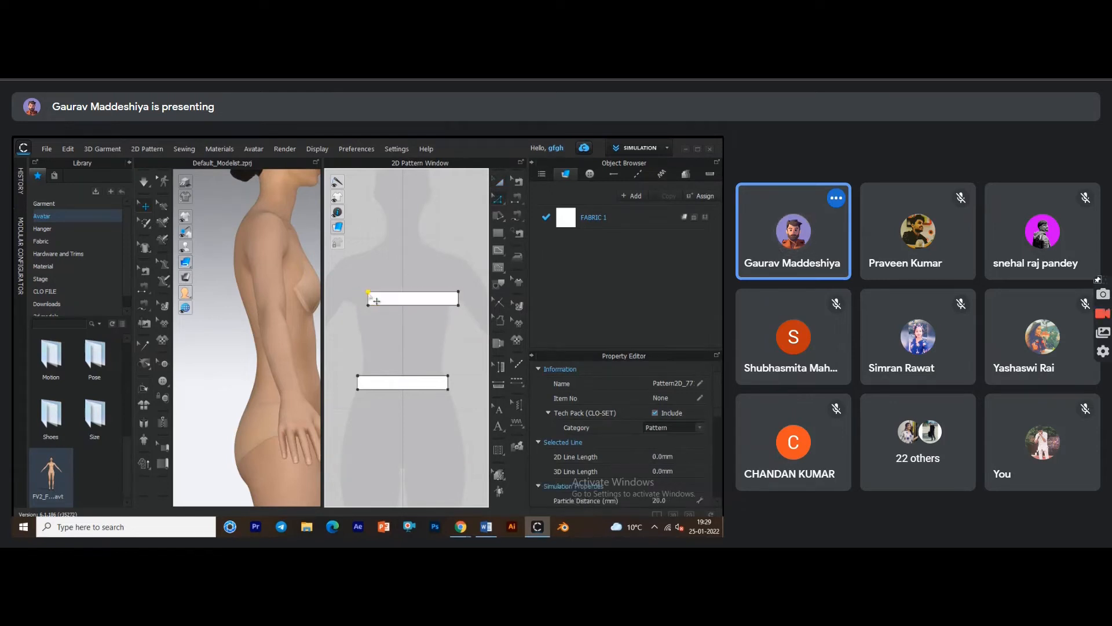
{"action": "left_click_drag", "start_coordinate": [367, 293], "coordinate": [358, 292]}
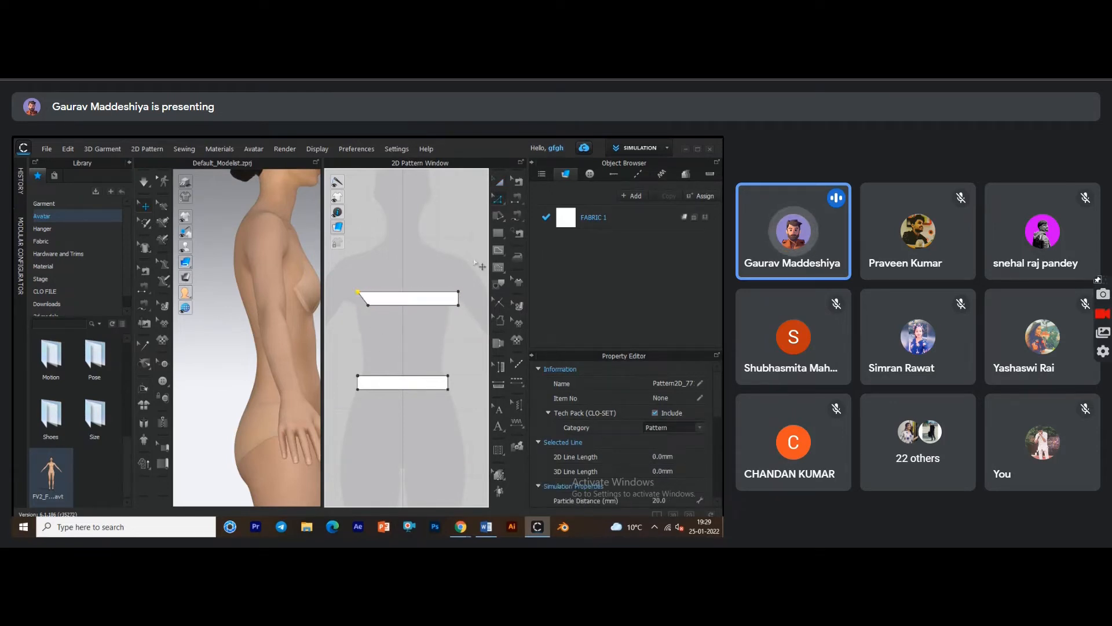
Try to apply linked editing as Symmetric Pattern to the slanted upper pattern and the lower rectangle together.
{"action": "left_click", "coordinate": [398, 385], "text": "shift"}
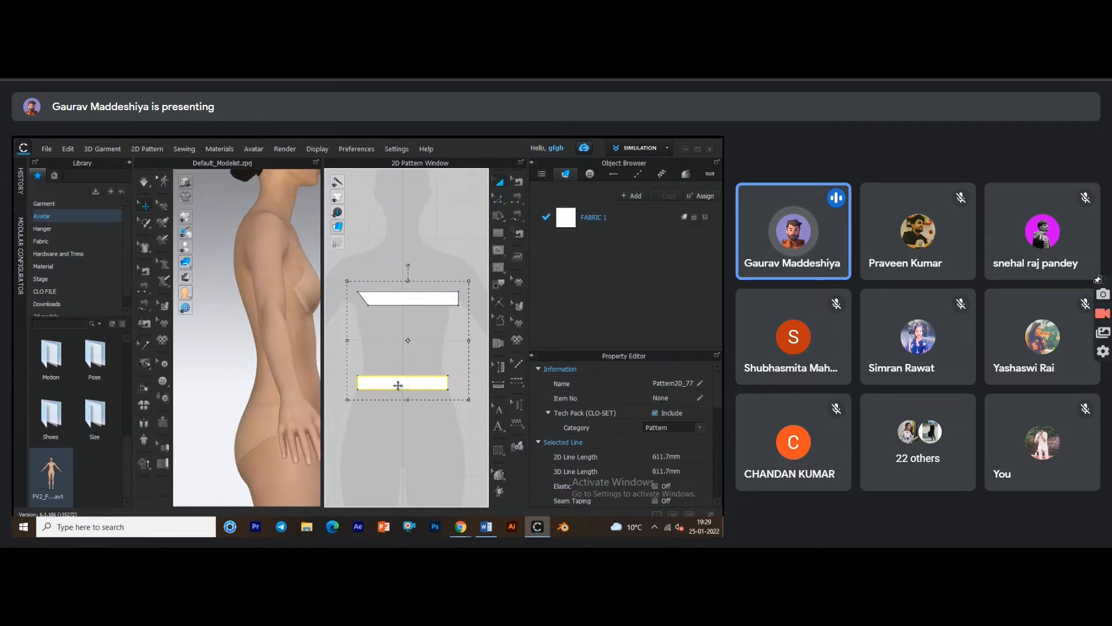
{"action": "right_click", "coordinate": [401, 385]}
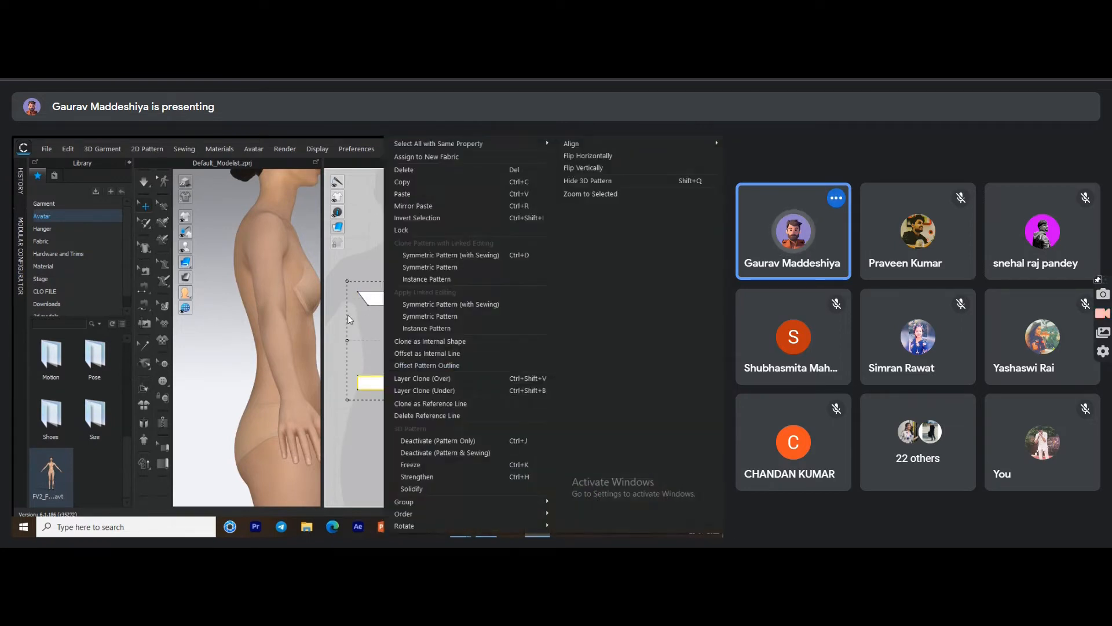
{"action": "left_click", "coordinate": [348, 315]}
{"action": "left_click", "coordinate": [391, 301]}
{"action": "left_click", "coordinate": [391, 381], "text": "shift"}
{"action": "right_click", "coordinate": [391, 381]}
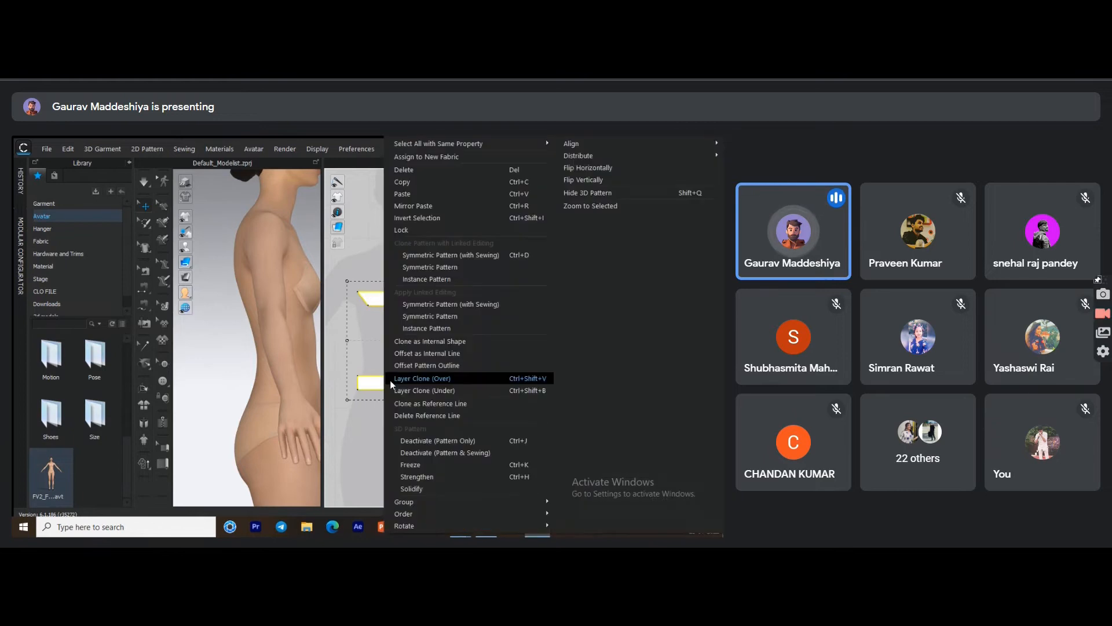
{"action": "left_click", "coordinate": [436, 315]}
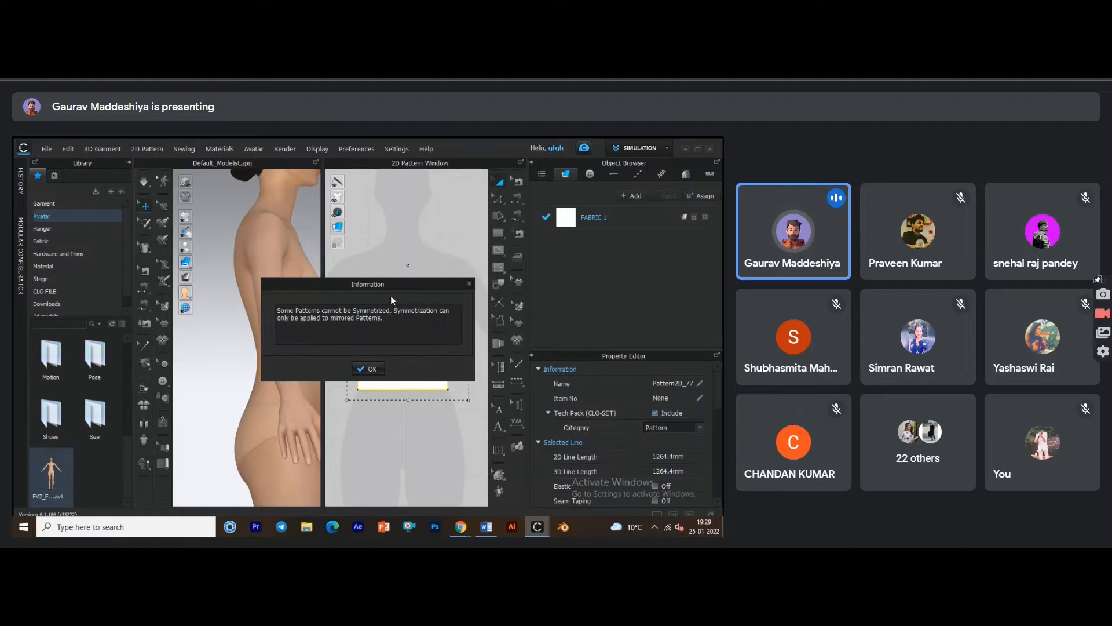
{"action": "left_click_drag", "start_coordinate": [390, 290], "coordinate": [371, 368]}
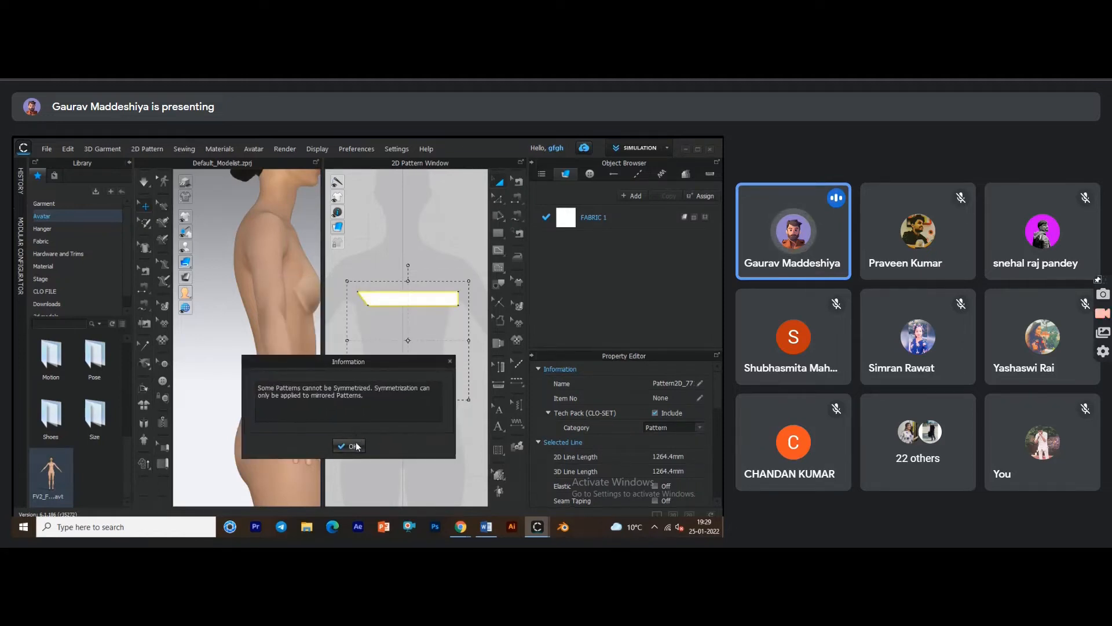
{"action": "left_click", "coordinate": [354, 446]}
Delete the slanted upper pattern and select the remaining lower rectangle.
{"action": "scroll", "coordinate": [388, 360], "scroll_direction": "down", "scroll_amount": 2}
{"action": "scroll", "coordinate": [388, 359], "scroll_direction": "up", "scroll_amount": 3}
{"action": "middle_click_drag", "start_coordinate": [387, 361], "coordinate": [377, 368]}
{"action": "left_click", "coordinate": [402, 282]}
{"action": "left_click", "coordinate": [405, 309]}
{"action": "key", "text": "Delete"}
{"action": "left_click", "coordinate": [383, 377]}
{"action": "scroll", "coordinate": [383, 377], "scroll_direction": "up", "scroll_amount": 1}
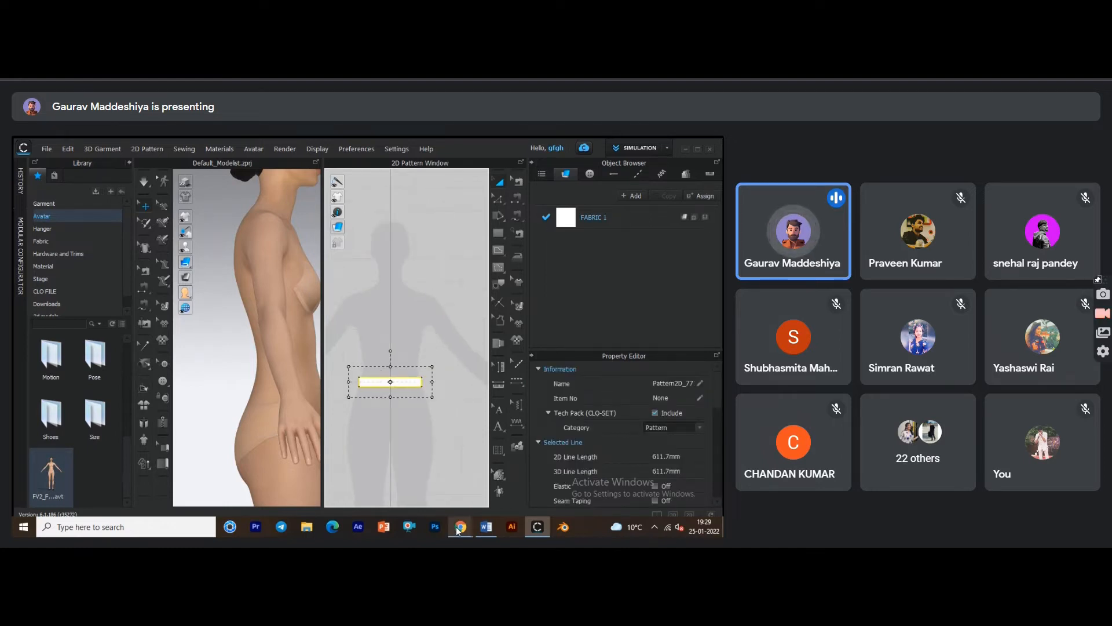
Switch to Chrome, close the Mixamo page and search Google for "simple women dress".
{"action": "mouse_move", "coordinate": [461, 526]}
{"action": "left_click", "coordinate": [399, 481]}
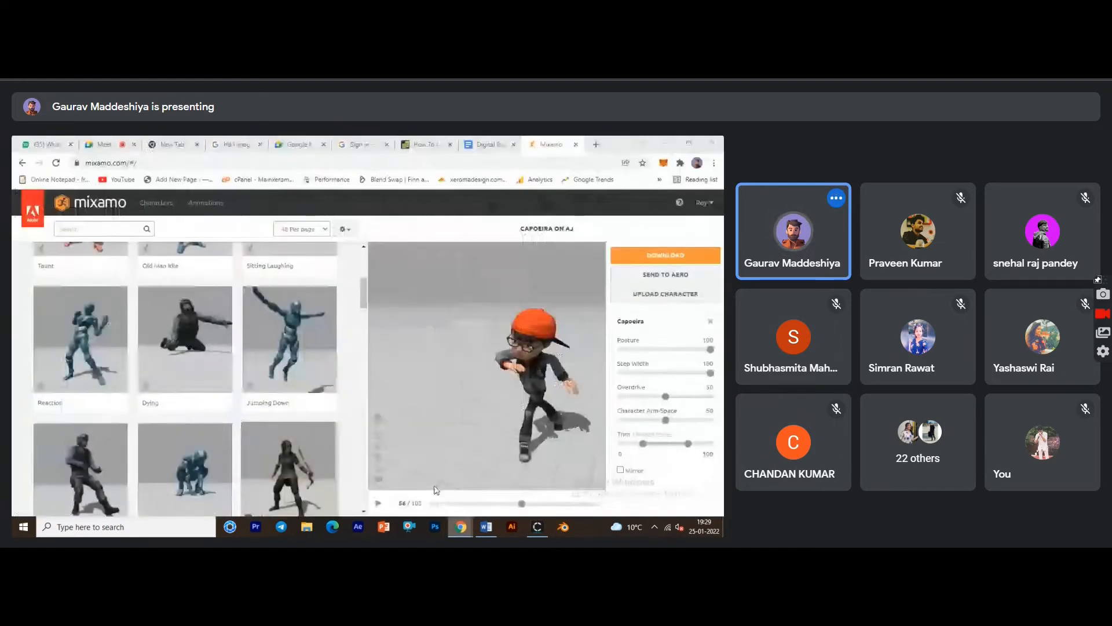
{"action": "left_click", "coordinate": [576, 144]}
{"action": "left_click", "coordinate": [596, 144]}
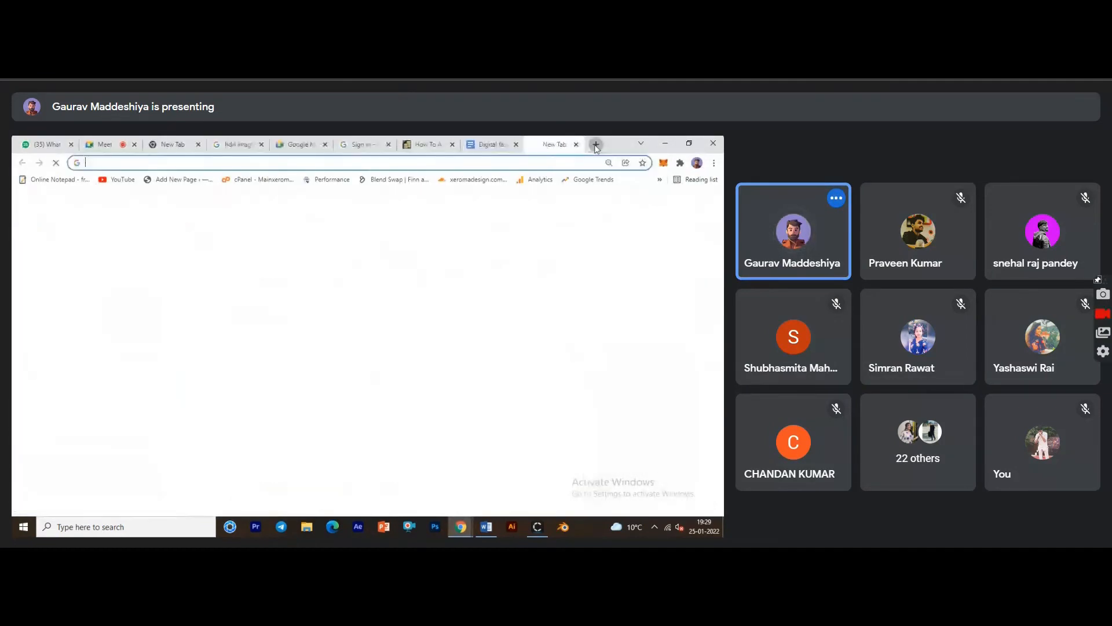
{"action": "type", "text": "simpl"}
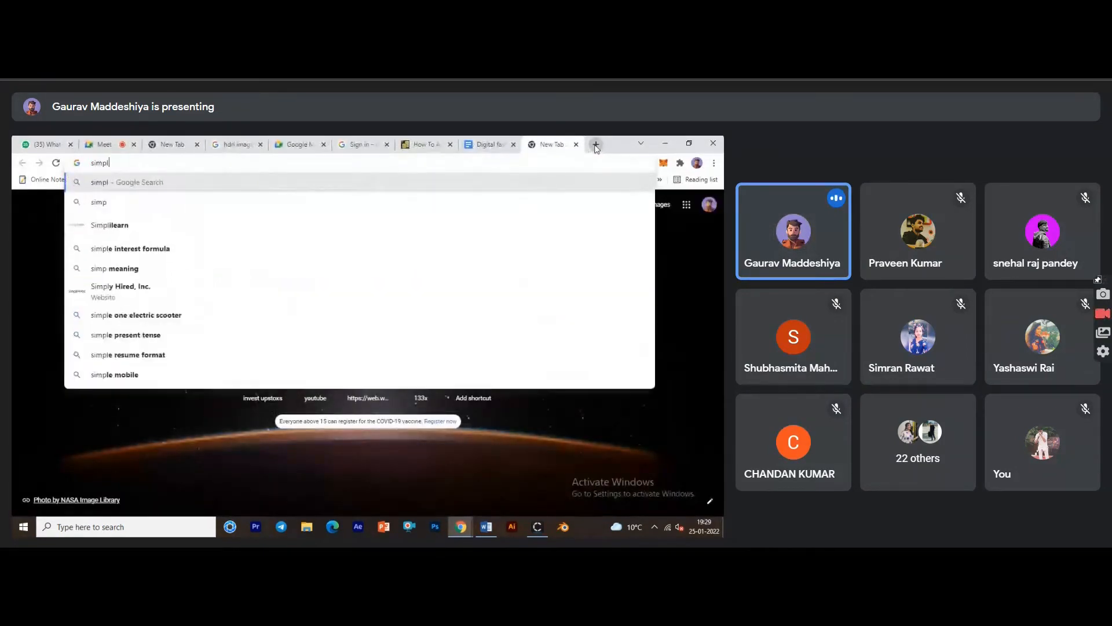
{"action": "type", "text": "e women "}
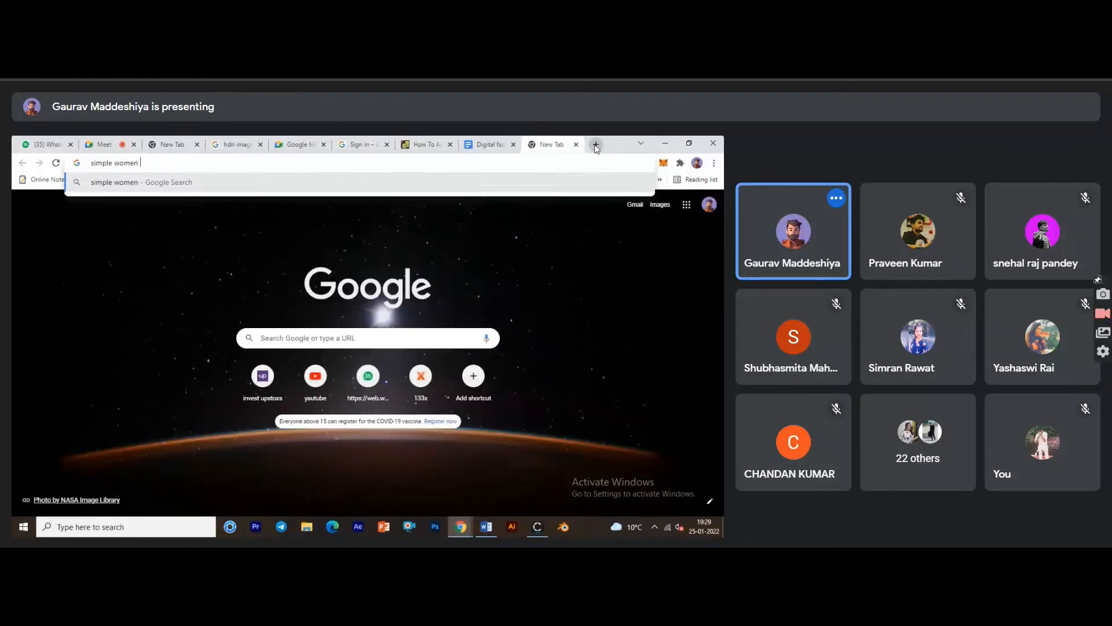
{"action": "type", "text": "dress"}
{"action": "key", "text": "Return"}
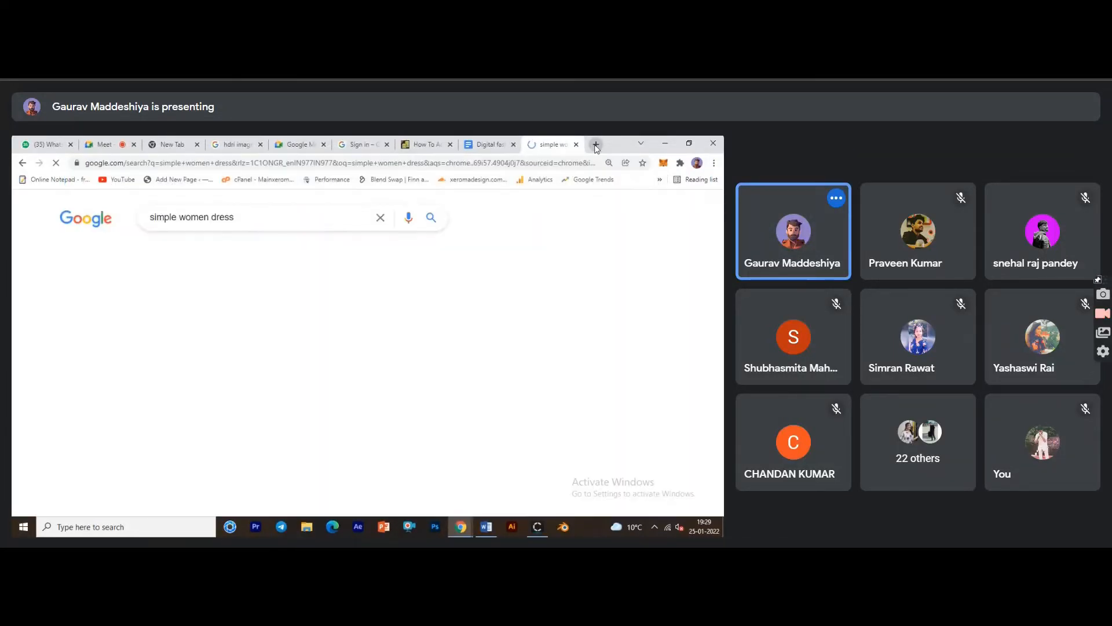
Show the image results for "simple women dress" and open the blue simple dress picture as a reference.
{"action": "left_click", "coordinate": [121, 256]}
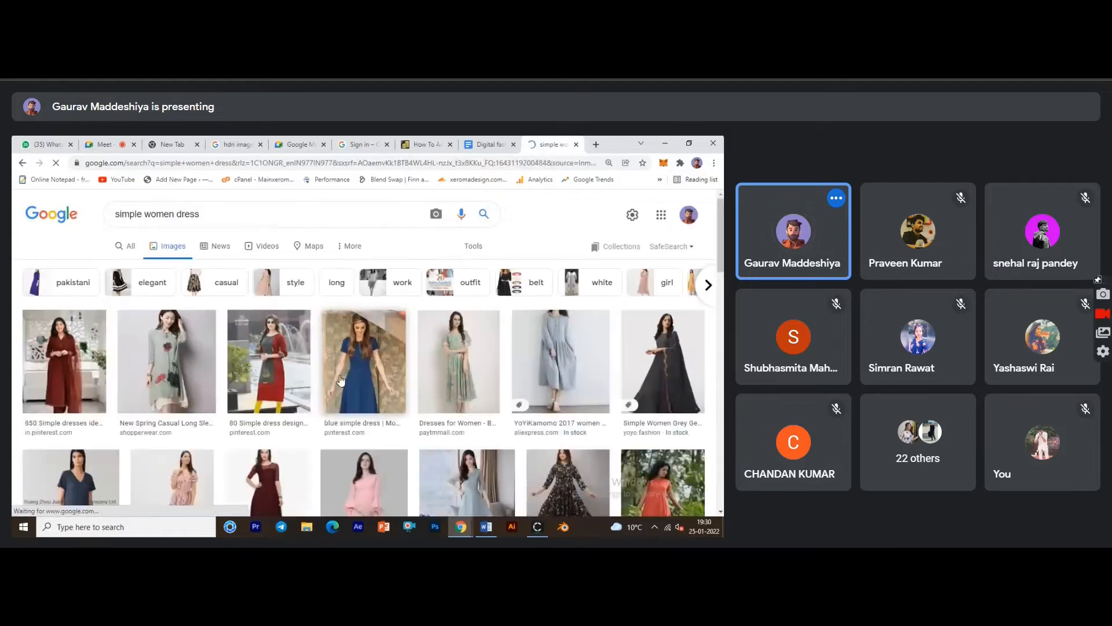
{"action": "left_click", "coordinate": [394, 391]}
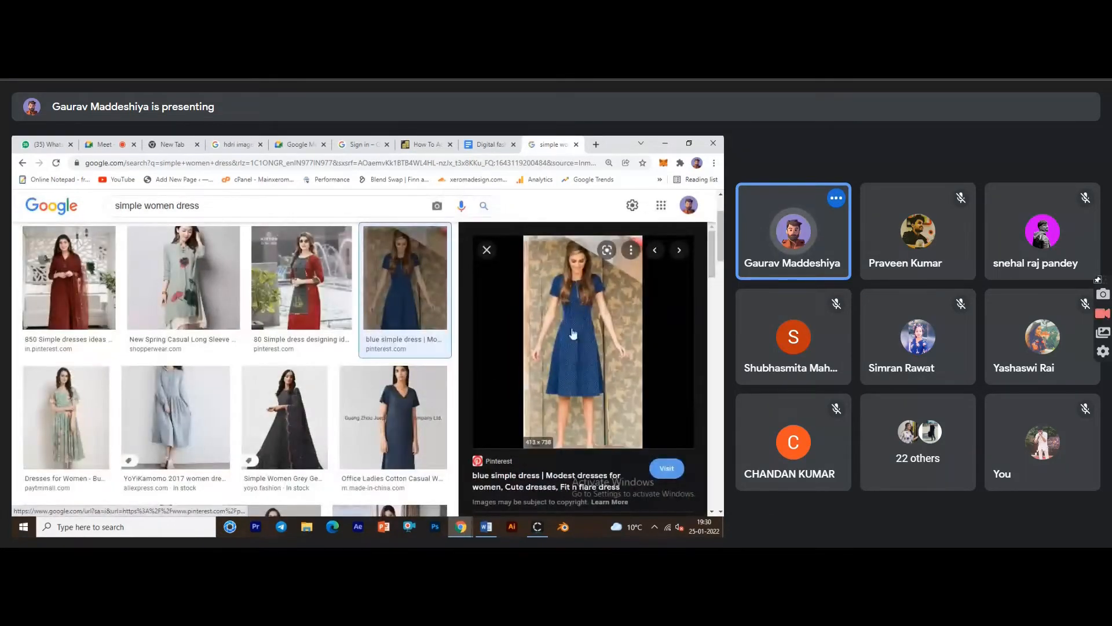
Switch to CLO and delete the thin rectangular pattern piece at the avatar's waist.
{"action": "mouse_move", "coordinate": [488, 529]}
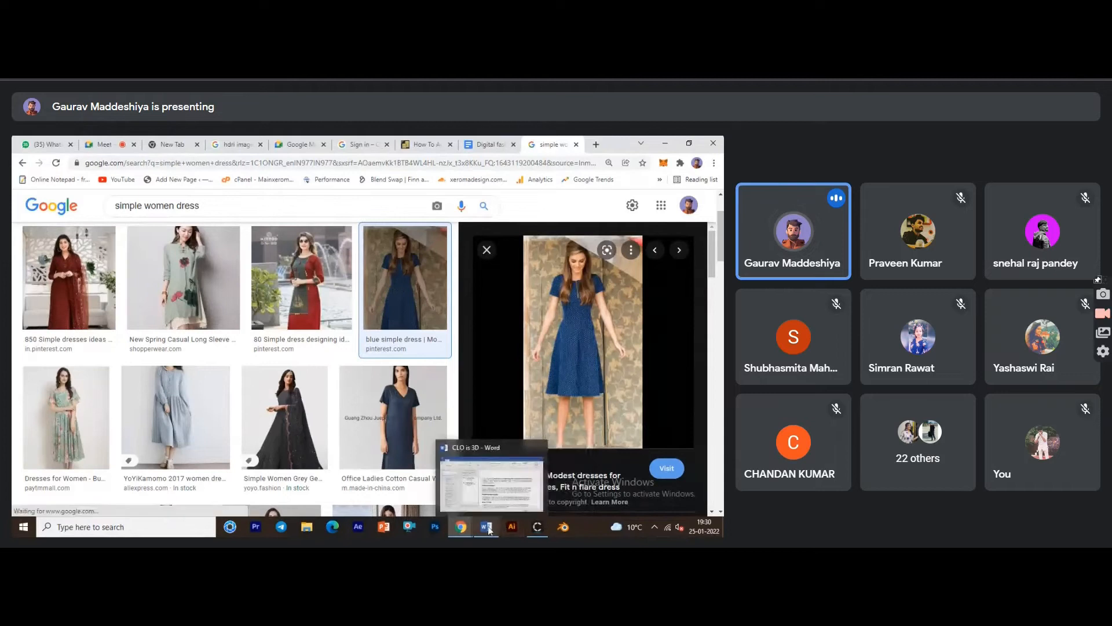
{"action": "left_click", "coordinate": [537, 527]}
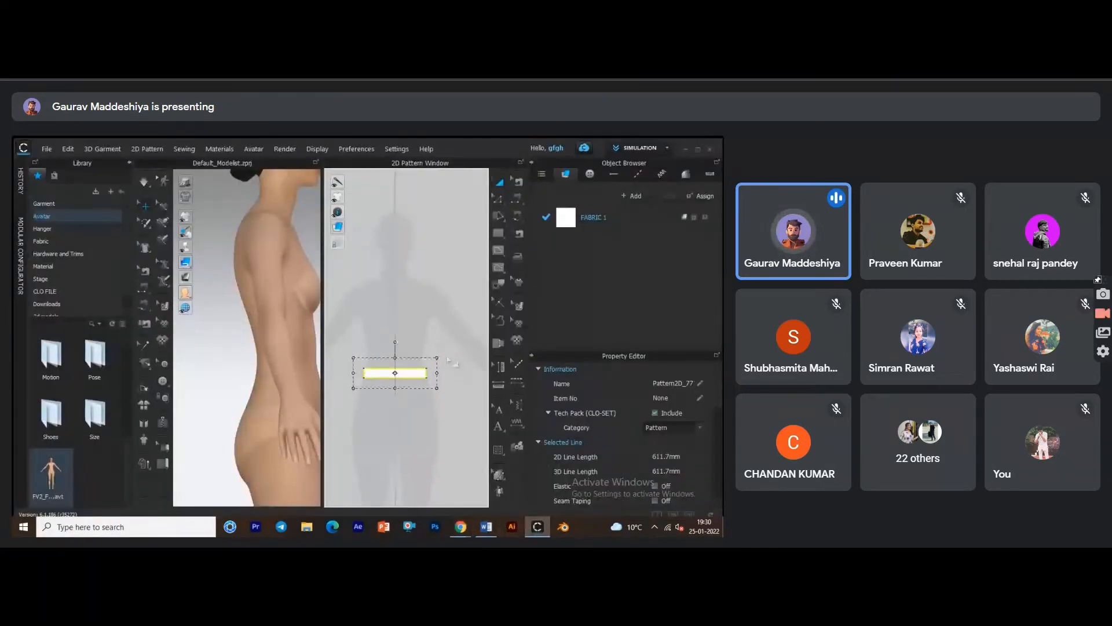
{"action": "key", "text": "Delete"}
Following the blue dress reference, outline half a bodice with the Polygon tool from centre neckline over shoulder and curved armhole to the waist.
{"action": "mouse_move", "coordinate": [461, 527]}
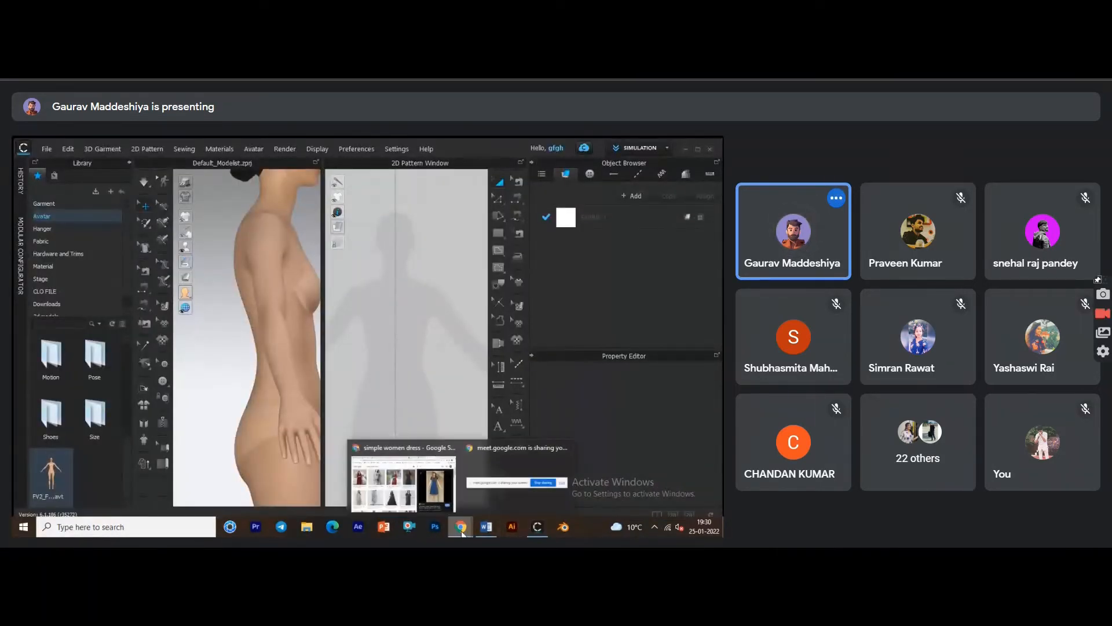
{"action": "left_click", "coordinate": [449, 489]}
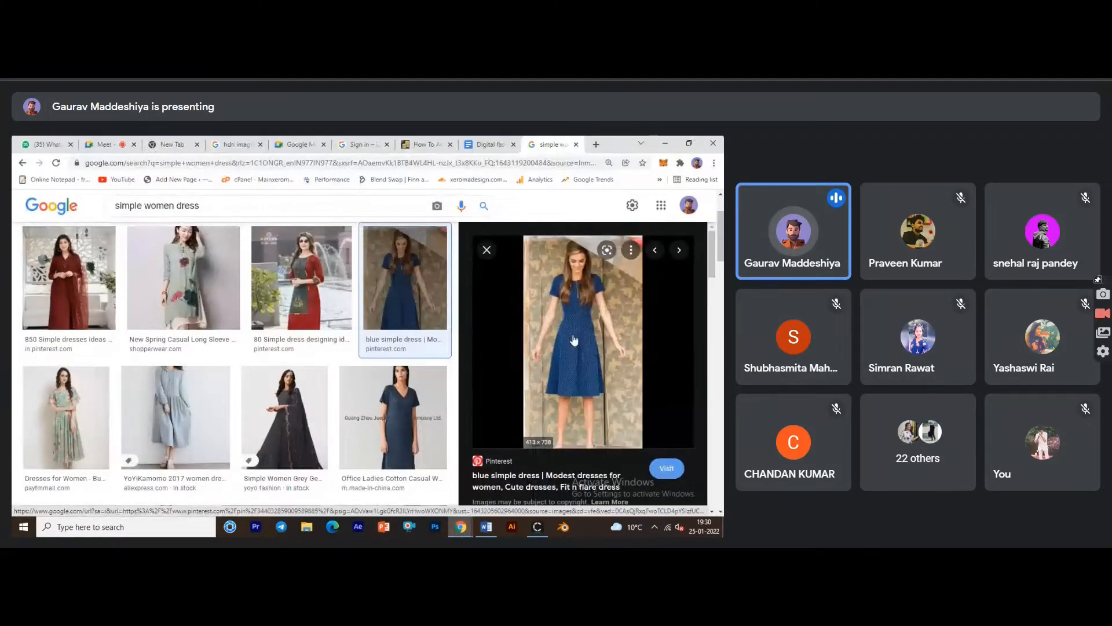
{"action": "left_click", "coordinate": [486, 527]}
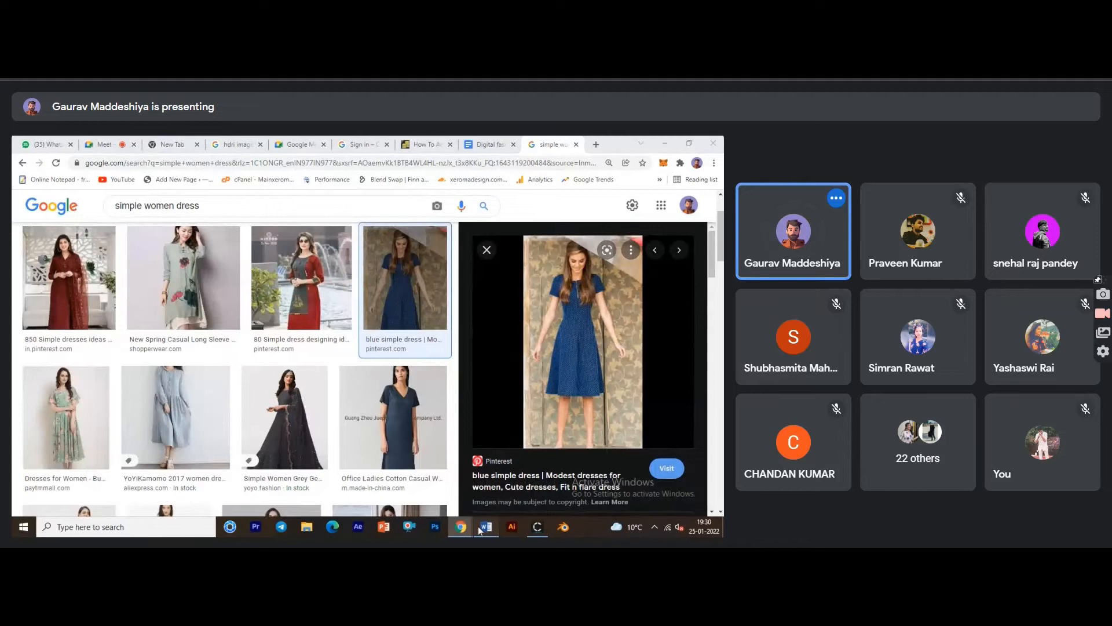
{"action": "left_click", "coordinate": [537, 527]}
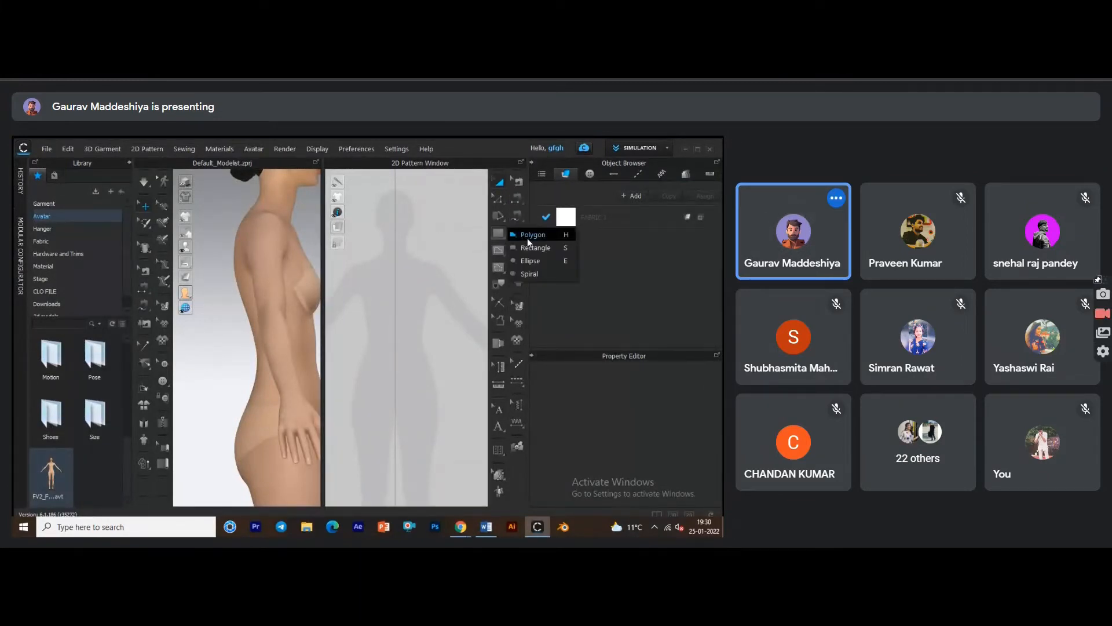
{"action": "left_click", "coordinate": [527, 235]}
{"action": "scroll", "coordinate": [380, 307], "scroll_direction": "up", "scroll_amount": 2}
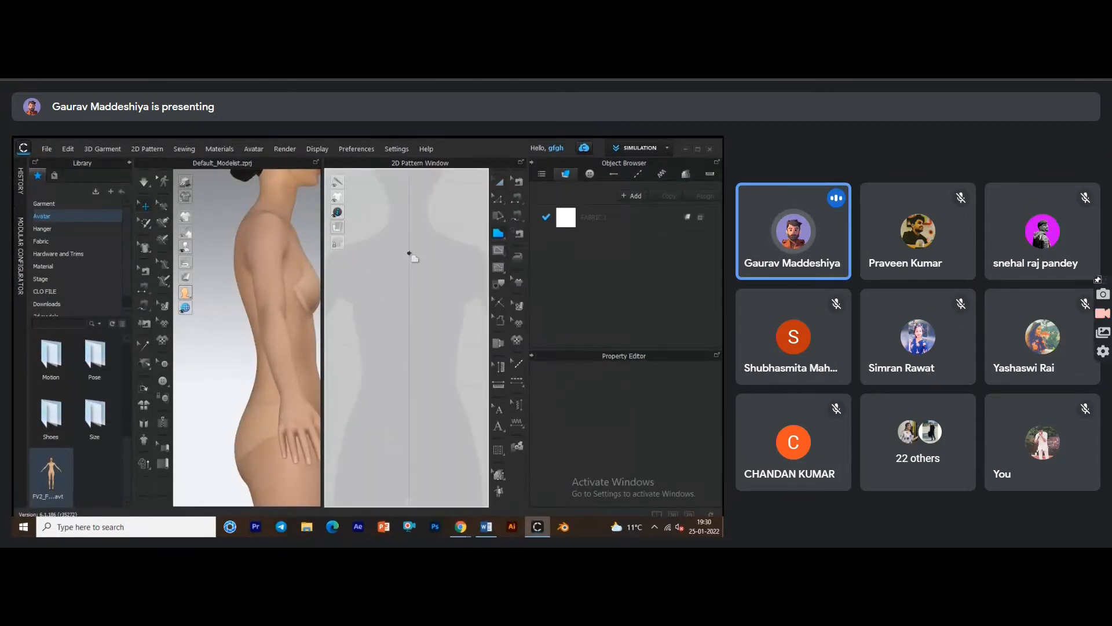
{"action": "left_click_drag", "start_coordinate": [368, 228], "coordinate": [357, 216]}
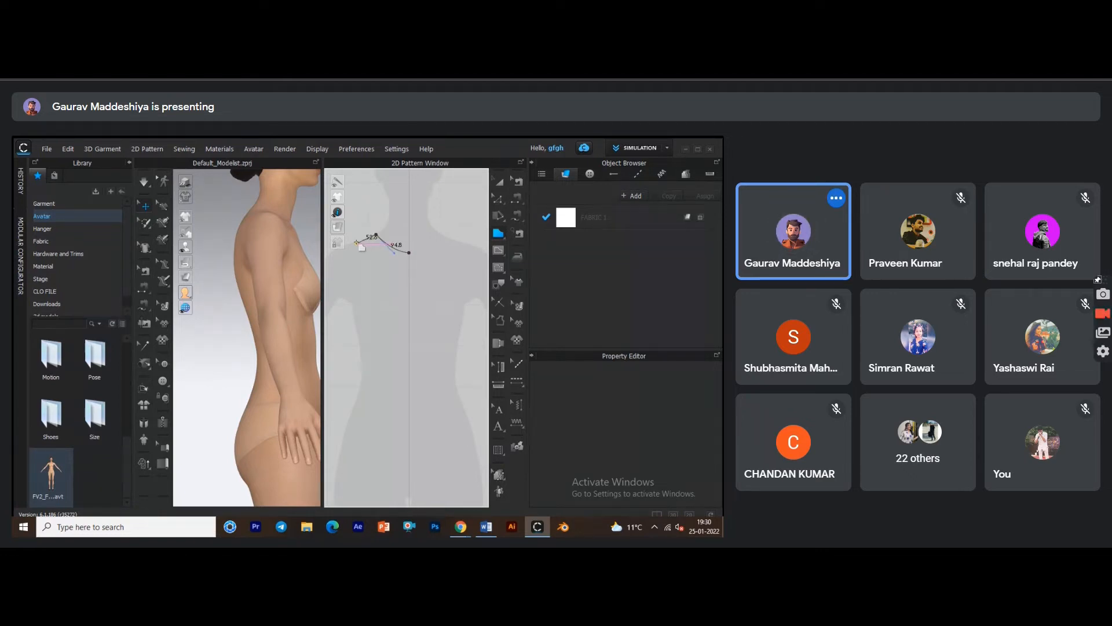
{"action": "left_click", "coordinate": [354, 242]}
{"action": "middle_click_drag", "start_coordinate": [387, 254], "coordinate": [412, 245]}
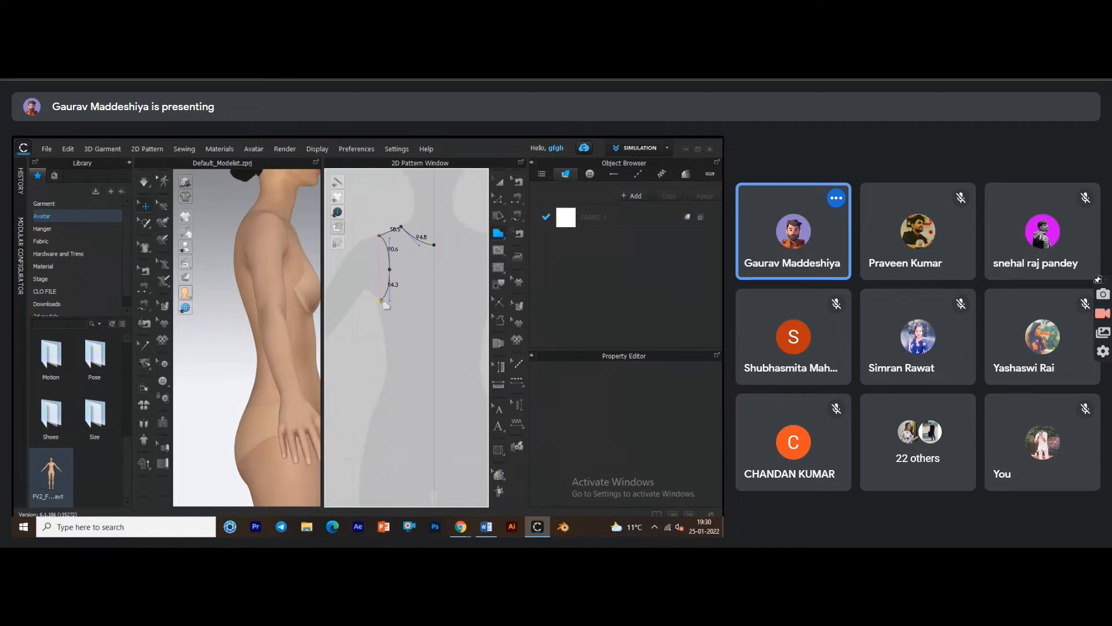
{"action": "middle_click_drag", "start_coordinate": [390, 325], "coordinate": [390, 271]}
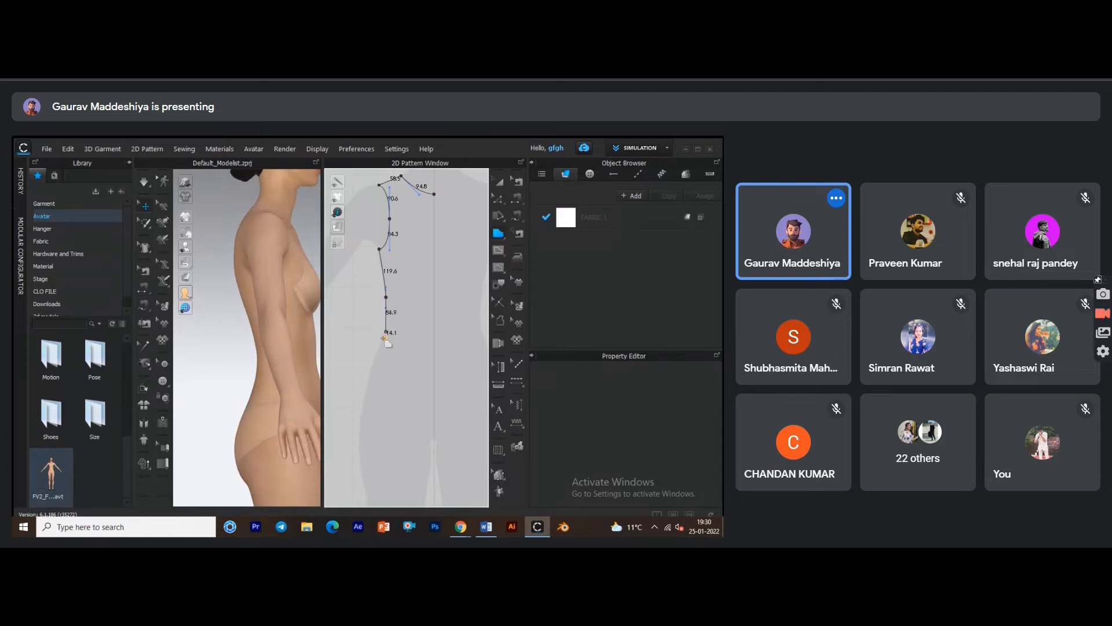
Continue the outline into a flared knee-length skirt with a hem about 431 mm wide and close it along the centre line.
{"action": "middle_click_drag", "start_coordinate": [413, 313], "coordinate": [457, 248]}
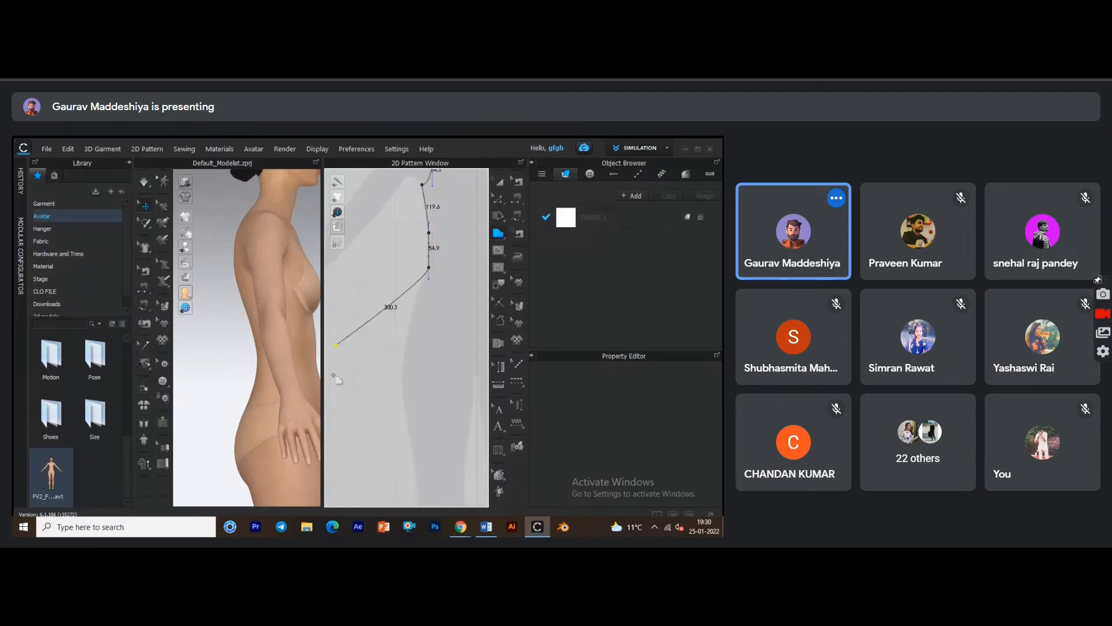
{"action": "middle_click_drag", "start_coordinate": [375, 374], "coordinate": [423, 318]}
{"action": "left_click_drag", "start_coordinate": [376, 372], "coordinate": [369, 405]}
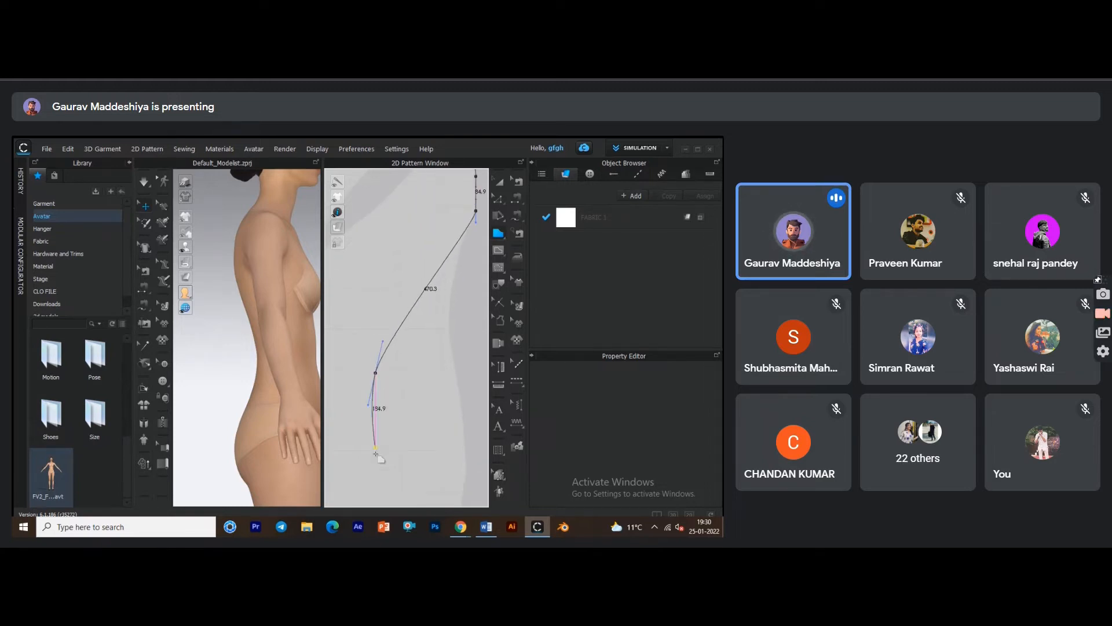
{"action": "scroll", "coordinate": [354, 456], "scroll_direction": "down", "scroll_amount": 4}
{"action": "middle_click_drag", "start_coordinate": [357, 457], "coordinate": [380, 391]}
{"action": "scroll", "coordinate": [421, 383], "scroll_direction": "up", "scroll_amount": 1}
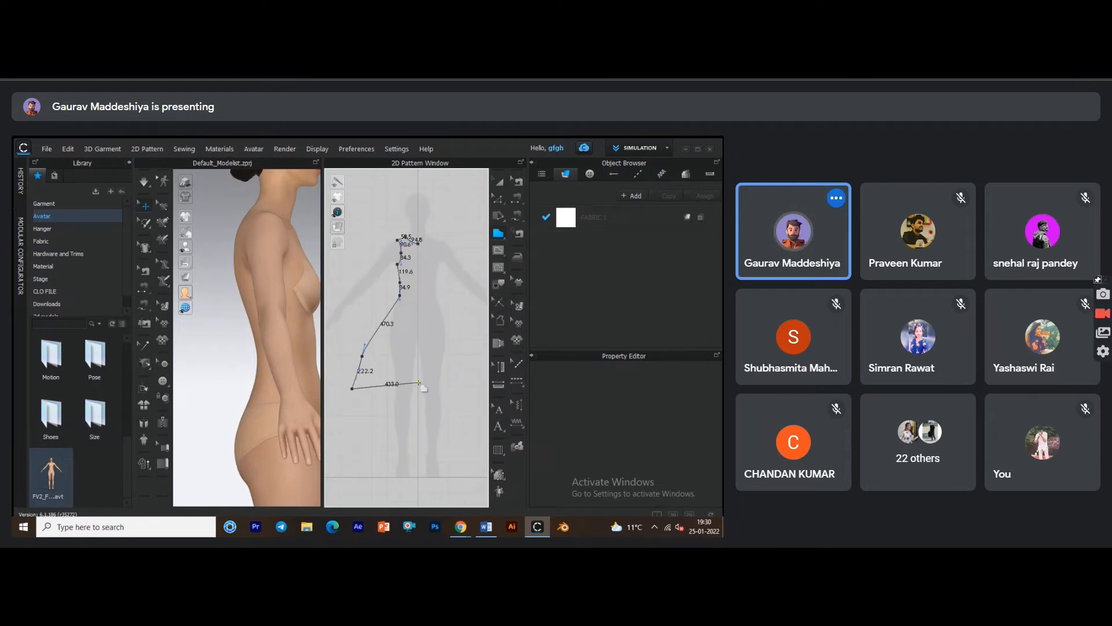
{"action": "left_click", "coordinate": [418, 387]}
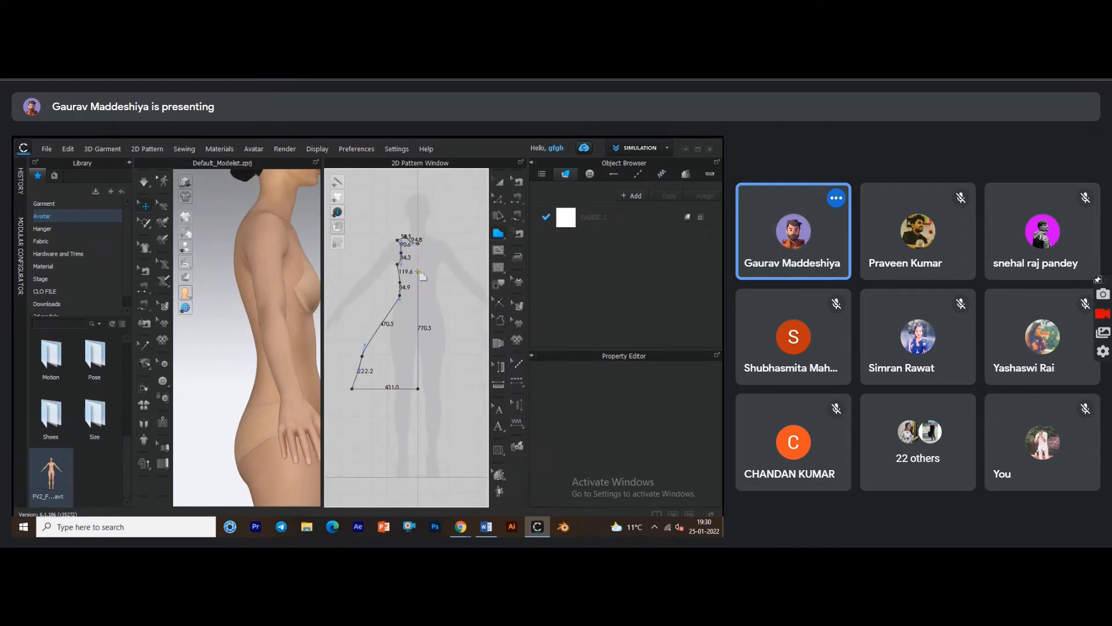
{"action": "left_click", "coordinate": [418, 245]}
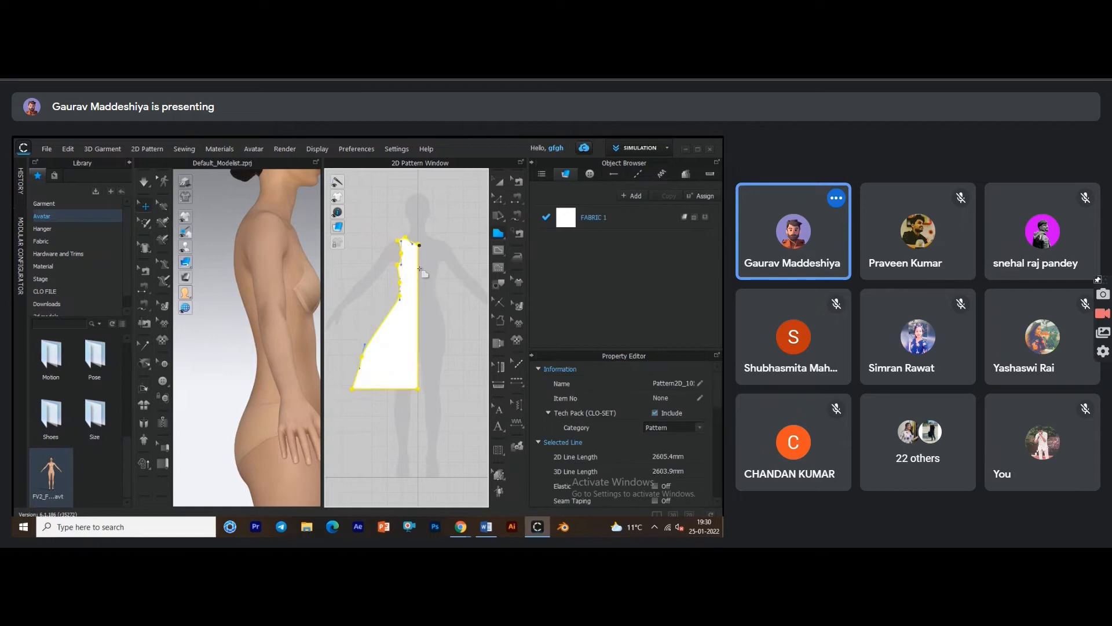
Unfold the half dress pattern about its straight centre edge to make the full dress shape.
{"action": "left_click", "coordinate": [497, 198]}
{"action": "left_click", "coordinate": [427, 296]}
{"action": "right_click", "coordinate": [427, 295]}
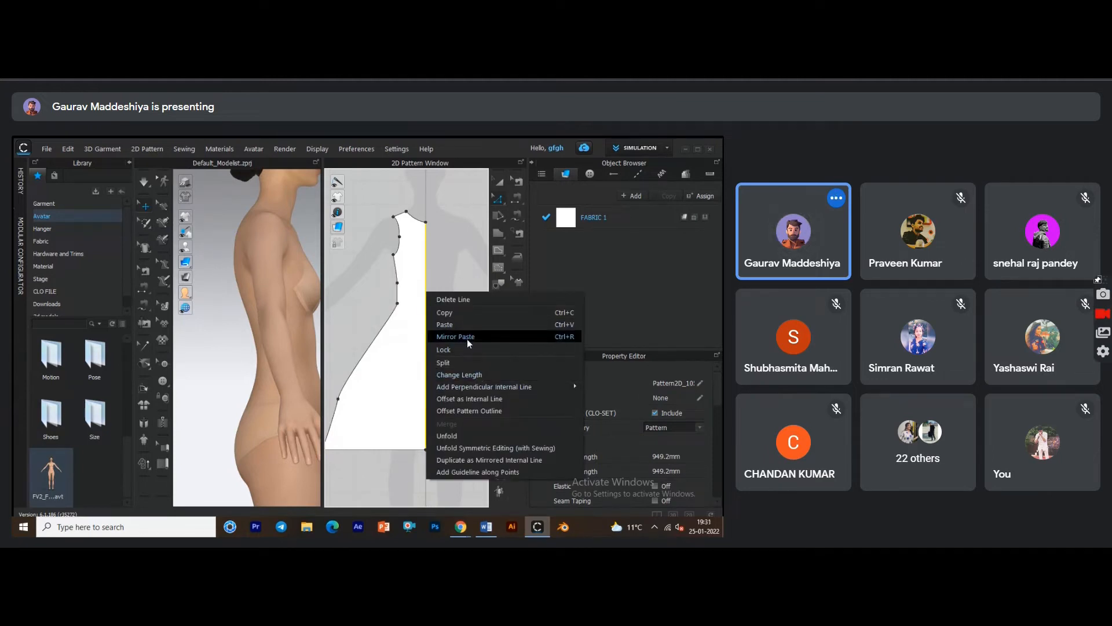
{"action": "left_click", "coordinate": [467, 433]}
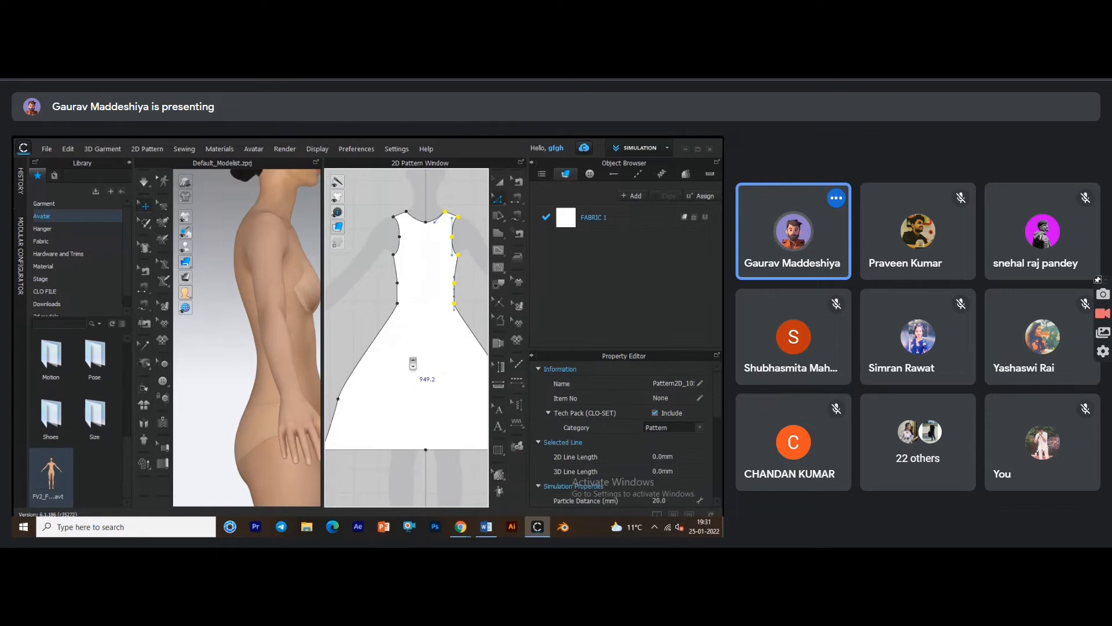
Smooth the skirt's left side edge between waist and the point above the hem with Smooth Curve.
{"action": "scroll", "coordinate": [413, 363], "scroll_direction": "up", "scroll_amount": 4}
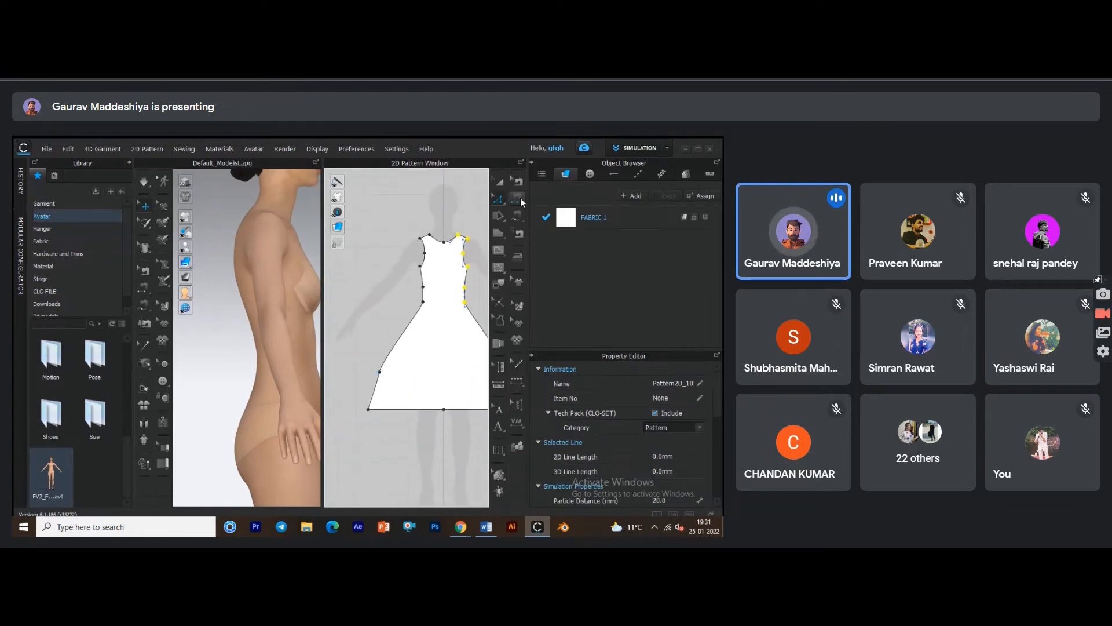
{"action": "left_click", "coordinate": [500, 200]}
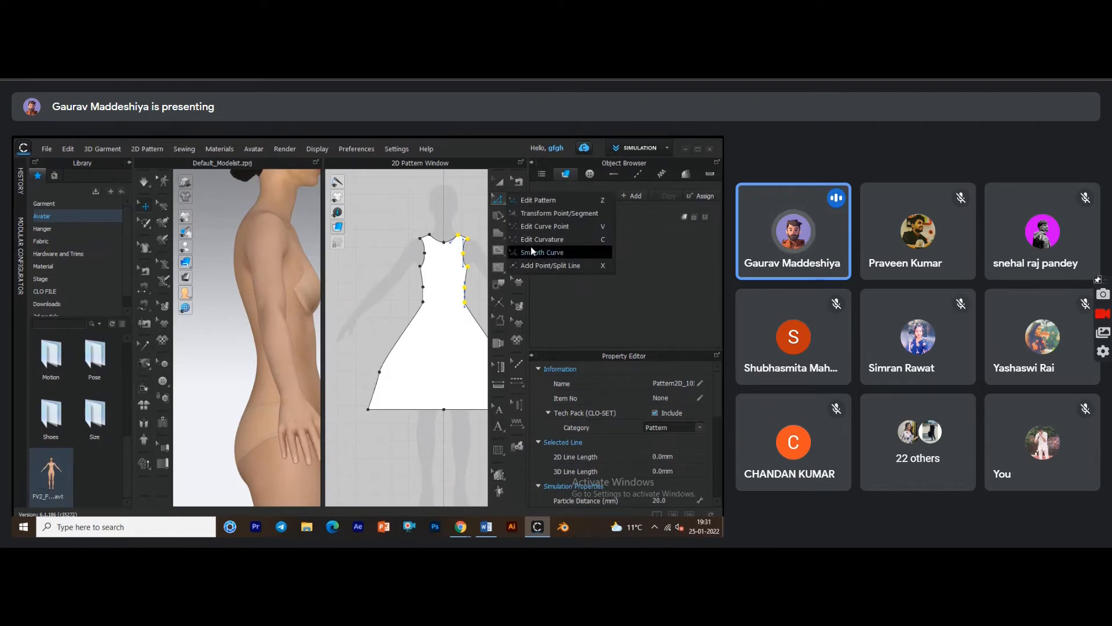
{"action": "left_click", "coordinate": [539, 252]}
{"action": "left_click_drag", "start_coordinate": [416, 344], "coordinate": [483, 298]}
{"action": "scroll", "coordinate": [427, 342], "scroll_direction": "up", "scroll_amount": 3}
{"action": "scroll", "coordinate": [426, 341], "scroll_direction": "down", "scroll_amount": 5}
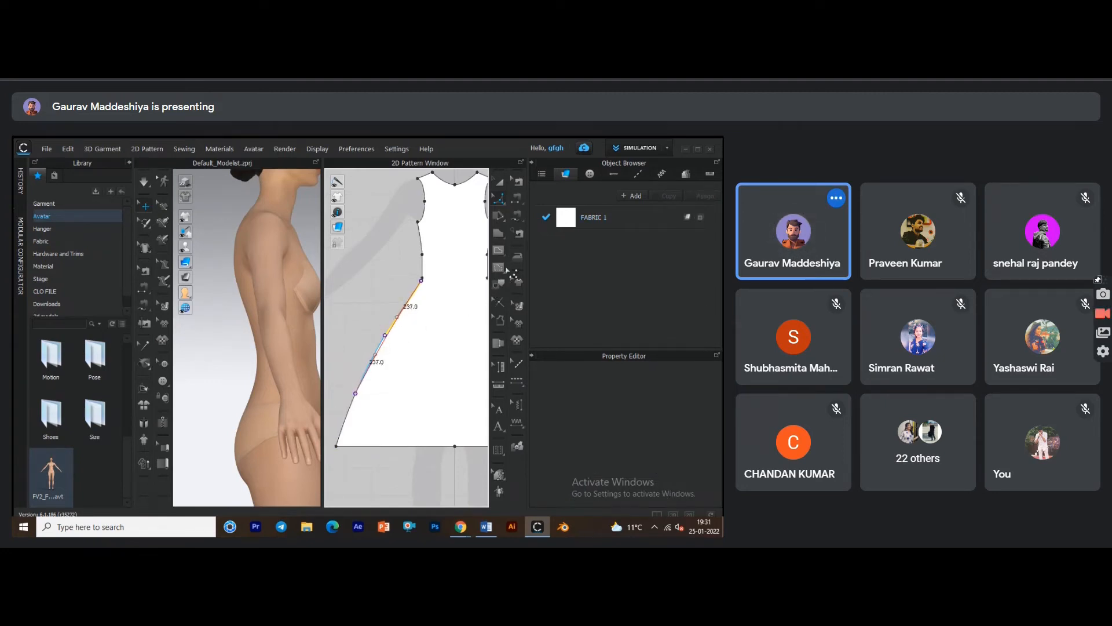
{"action": "left_click_drag", "start_coordinate": [514, 258], "coordinate": [508, 268]}
{"action": "scroll", "coordinate": [406, 374], "scroll_direction": "up", "scroll_amount": 3}
{"action": "scroll", "coordinate": [406, 374], "scroll_direction": "down", "scroll_amount": 2}
{"action": "scroll", "coordinate": [405, 374], "scroll_direction": "up", "scroll_amount": 3}
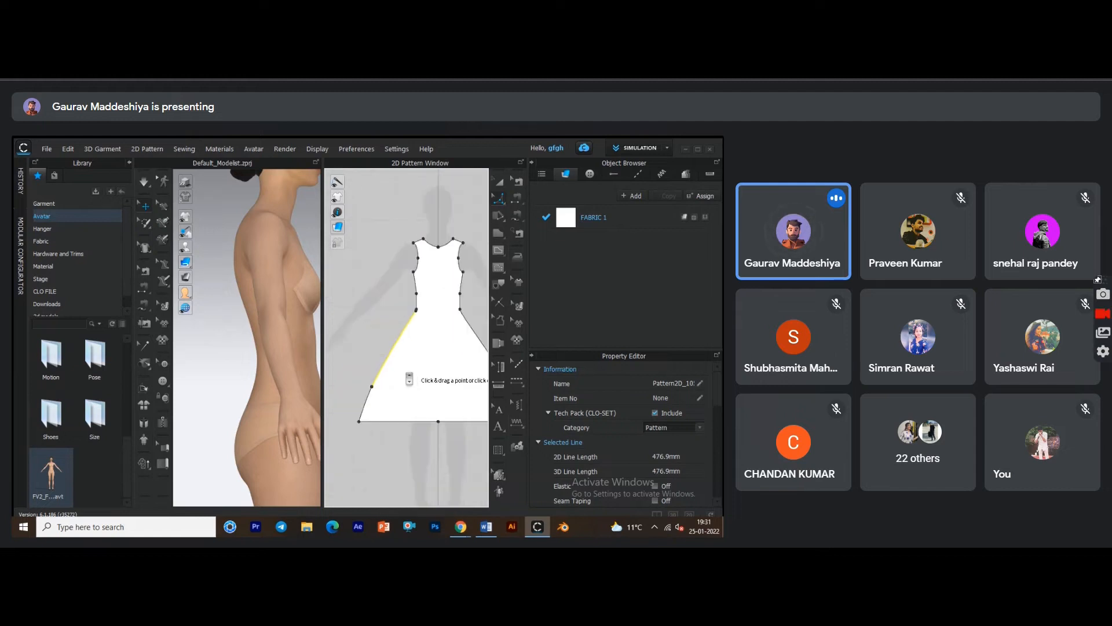
Smooth the skirt's right side edge with the same Smooth Curve tool.
{"action": "left_click", "coordinate": [470, 369]}
{"action": "left_click_drag", "start_coordinate": [428, 318], "coordinate": [364, 305]}
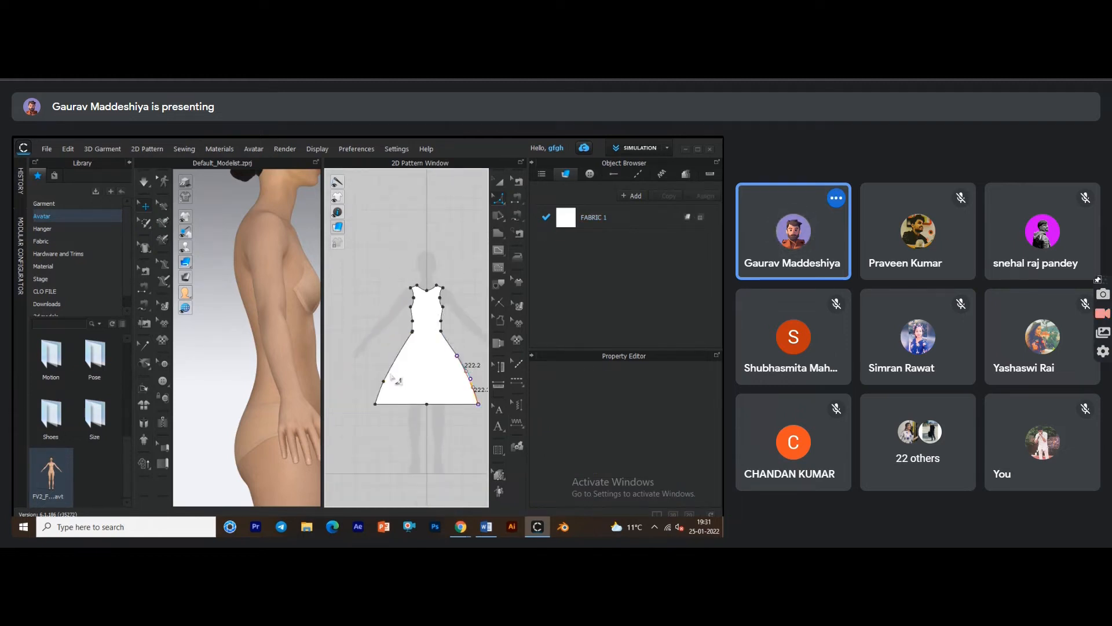
{"action": "left_click_drag", "start_coordinate": [341, 411], "coordinate": [347, 410]}
{"action": "middle_click_drag", "start_coordinate": [450, 404], "coordinate": [425, 393]}
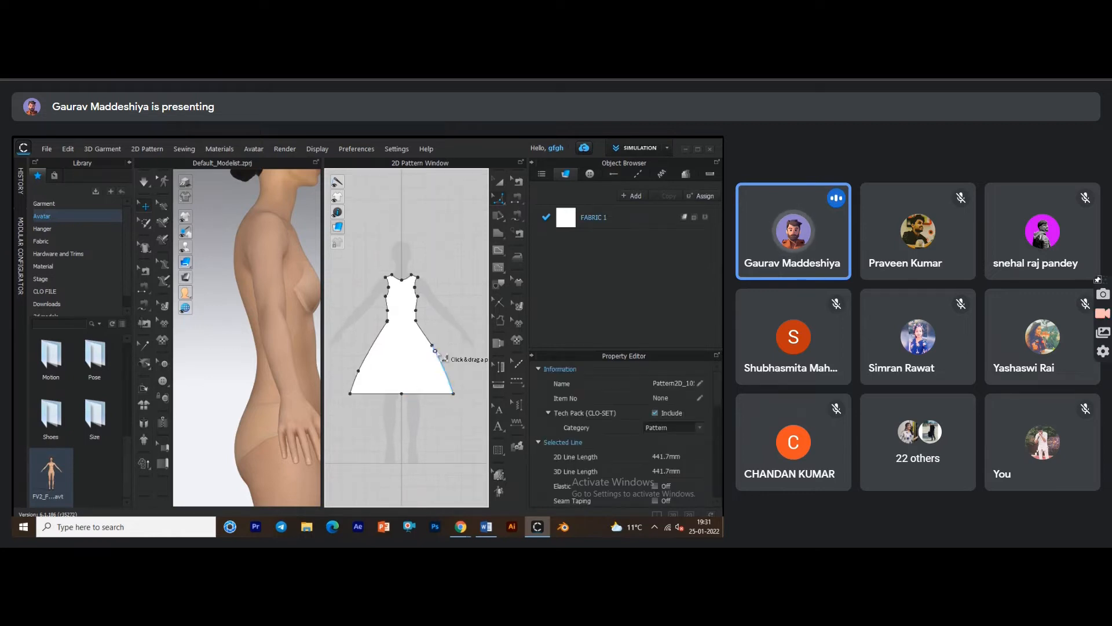
{"action": "left_click_drag", "start_coordinate": [432, 345], "coordinate": [386, 367]}
{"action": "scroll", "coordinate": [383, 393], "scroll_direction": "up", "scroll_amount": 3}
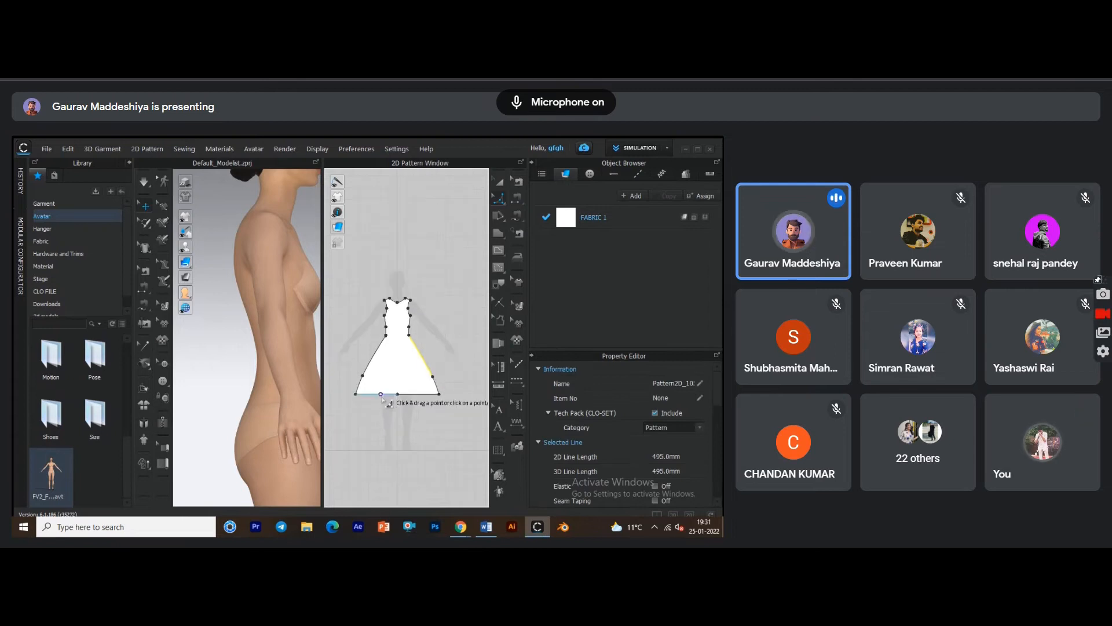
Duplicate the whole dress pattern and place the copy beside the original in the 2D pattern window.
{"action": "scroll", "coordinate": [383, 393], "scroll_direction": "down", "scroll_amount": 4}
{"action": "middle_click_drag", "start_coordinate": [382, 393], "coordinate": [390, 404]}
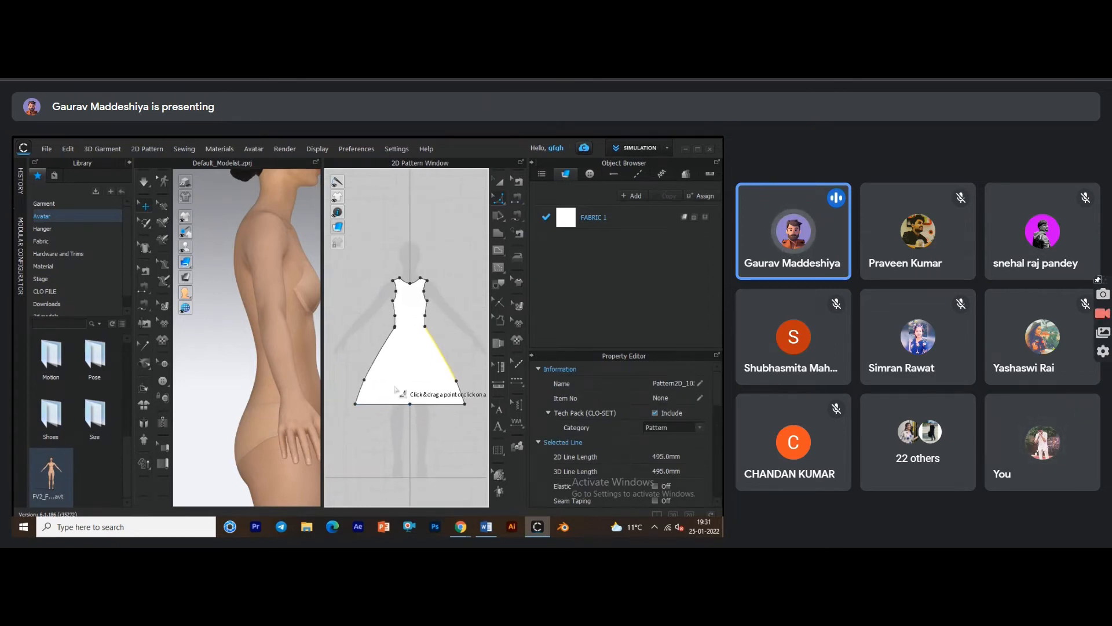
{"action": "scroll", "coordinate": [376, 408], "scroll_direction": "up", "scroll_amount": 3}
{"action": "left_click", "coordinate": [388, 380]}
{"action": "key", "text": "ctrl+v"}
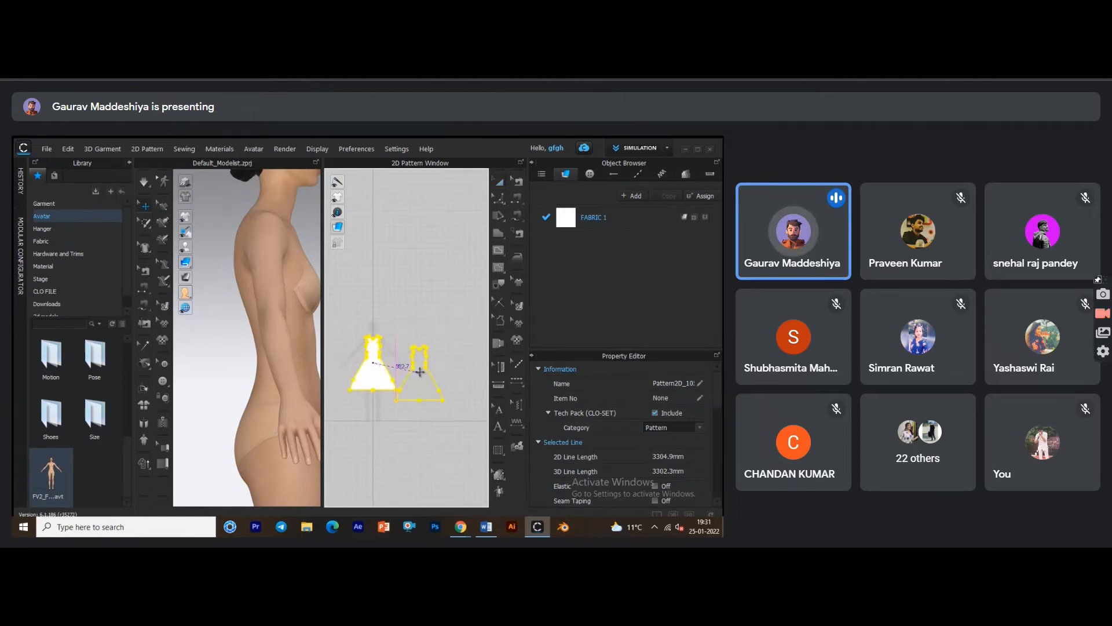
{"action": "left_click", "coordinate": [428, 361]}
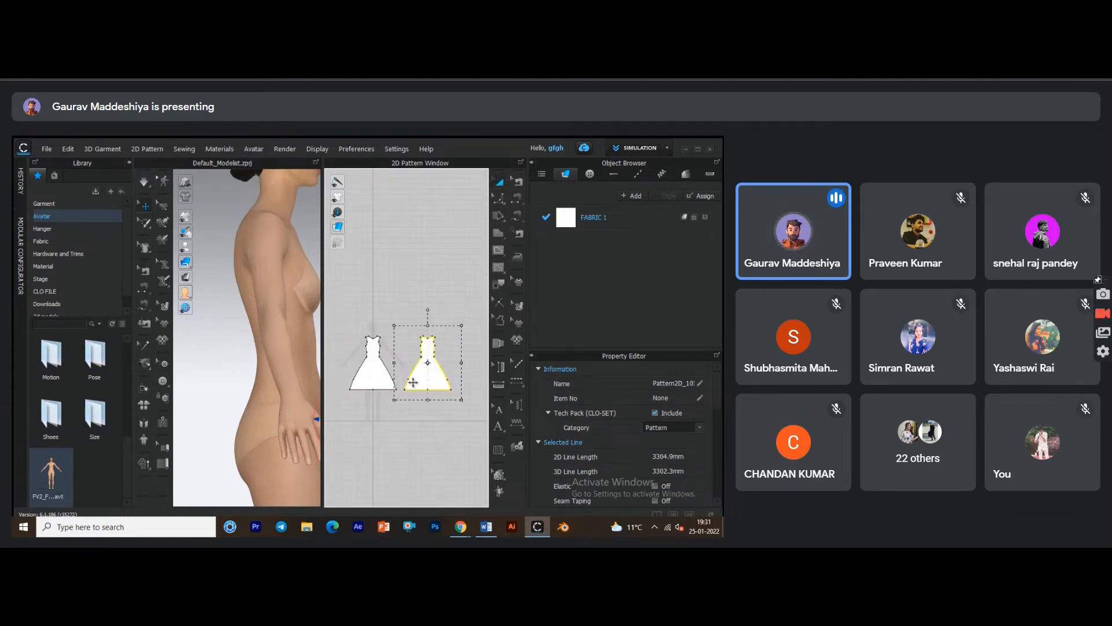
{"action": "key", "text": "ctrl+z"}
{"action": "key", "text": "ctrl+v"}
{"action": "left_click", "coordinate": [434, 366]}
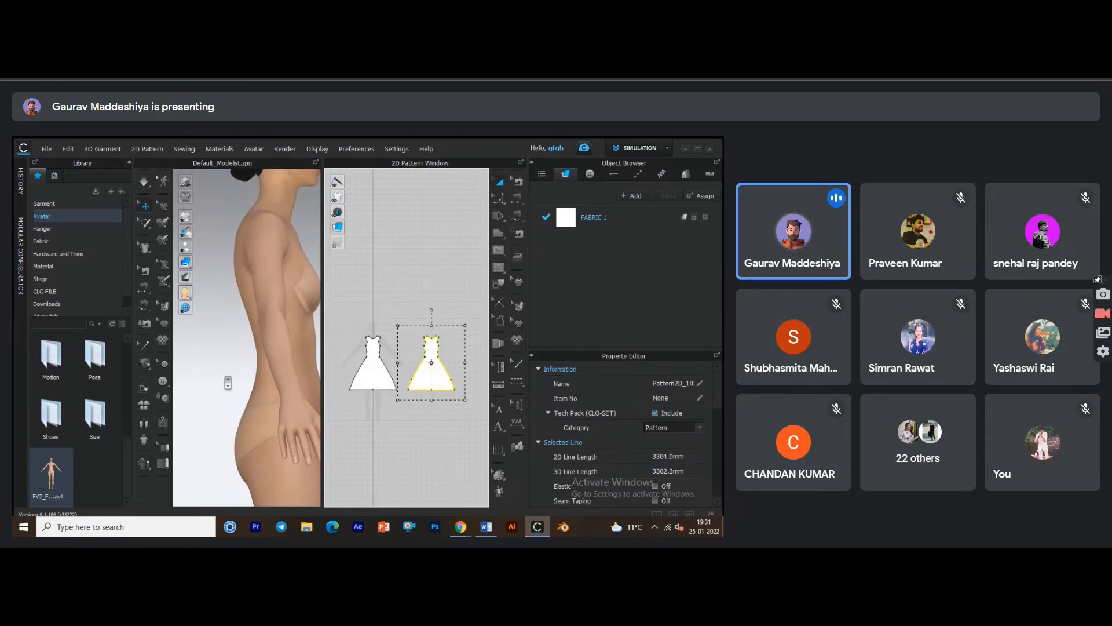
Show the avatar's arrangement points, place the copied dress pattern at the body's back centre and move it slightly away from the back.
{"action": "left_click", "coordinate": [214, 249]}
{"action": "right_click_drag", "start_coordinate": [221, 345], "coordinate": [266, 362]}
{"action": "middle_click_drag", "start_coordinate": [200, 391], "coordinate": [238, 381]}
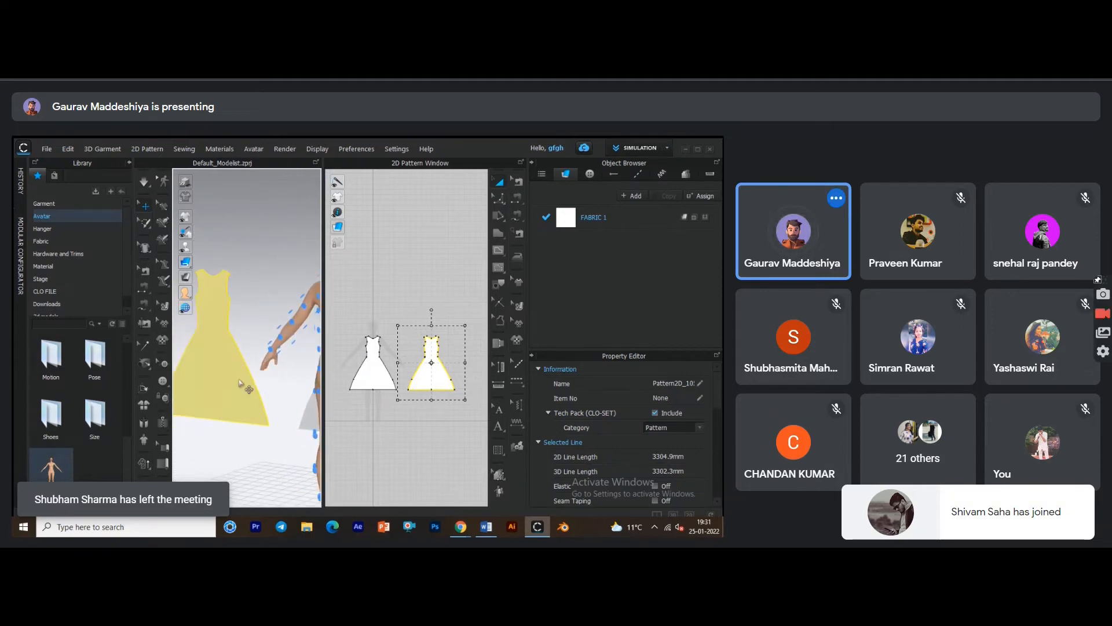
{"action": "mouse_move", "coordinate": [186, 248]}
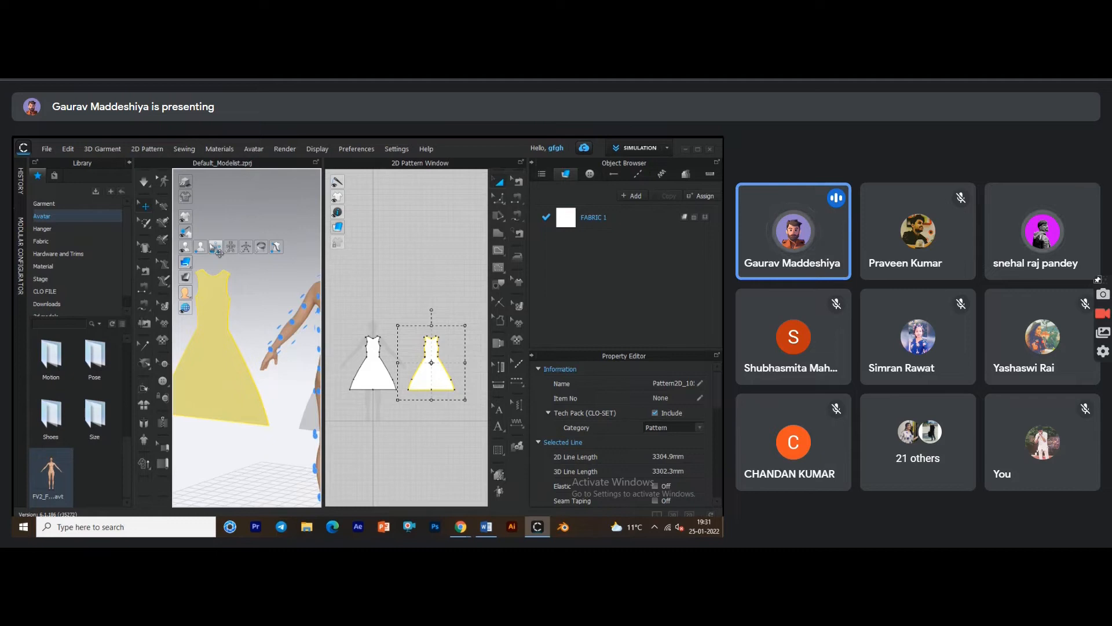
{"action": "middle_click_drag", "start_coordinate": [264, 318], "coordinate": [209, 302]}
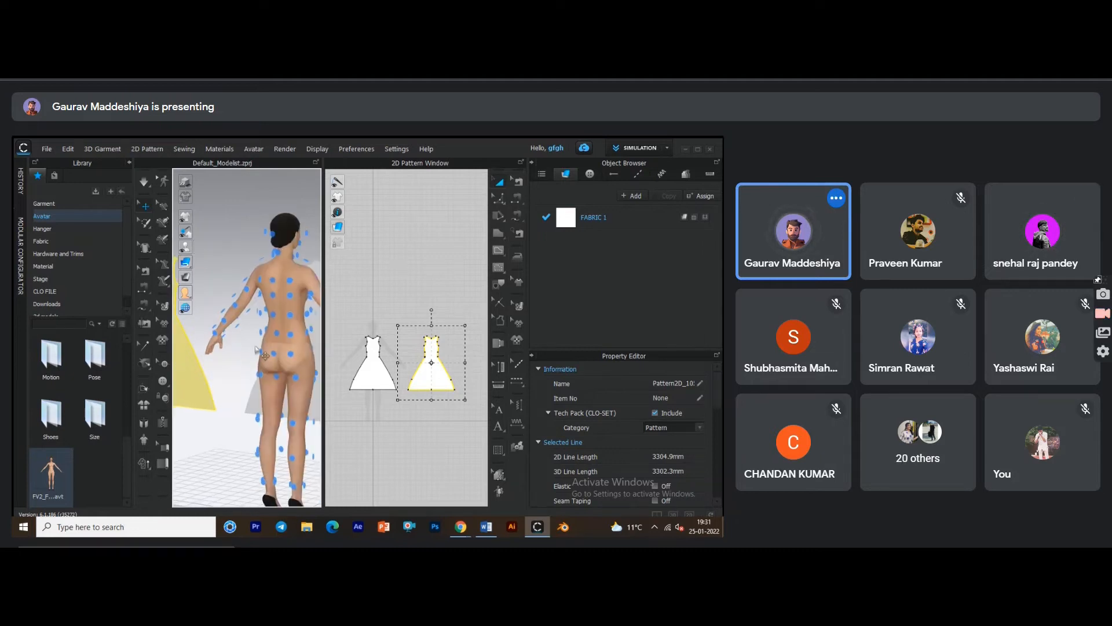
{"action": "left_click", "coordinate": [283, 333]}
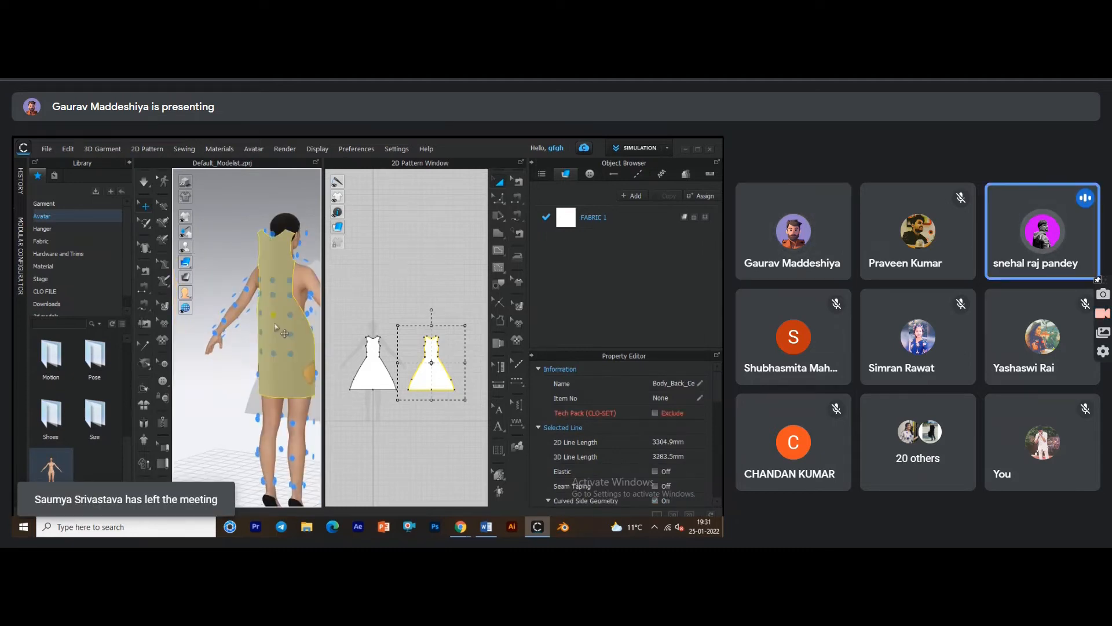
{"action": "right_click_drag", "start_coordinate": [275, 325], "coordinate": [224, 335]}
{"action": "left_click_drag", "start_coordinate": [270, 264], "coordinate": [261, 279]}
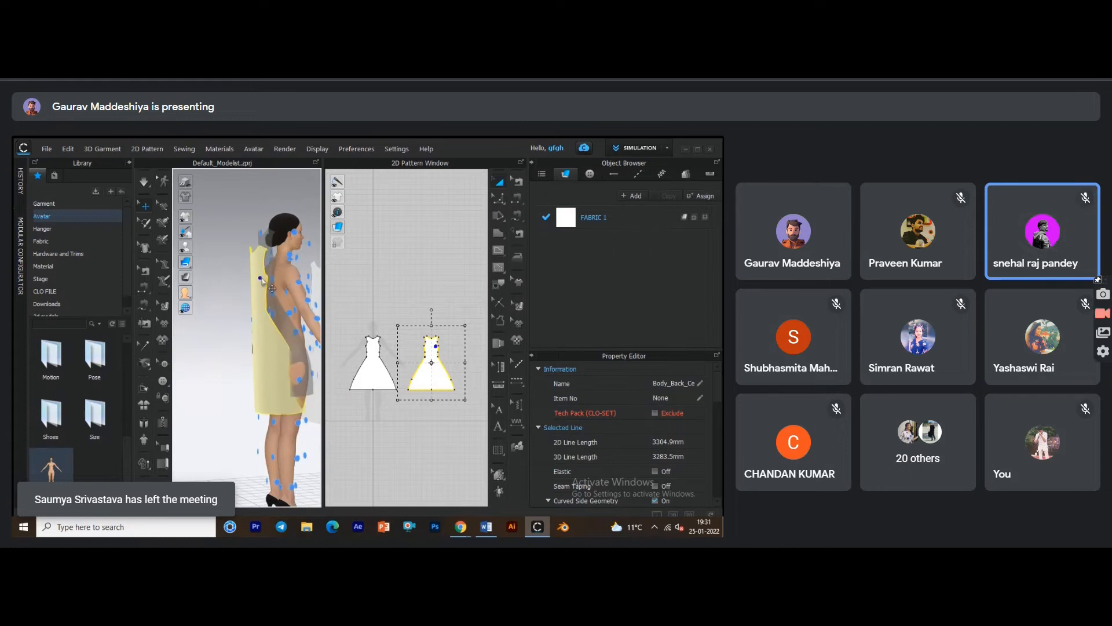
{"action": "right_click_drag", "start_coordinate": [277, 308], "coordinate": [247, 318]}
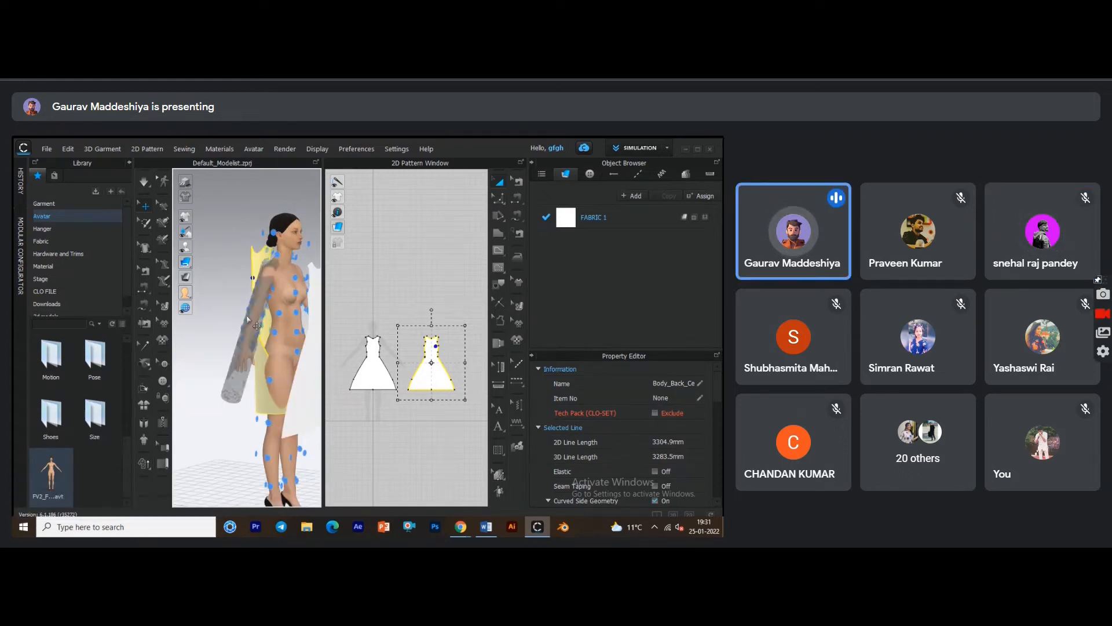
{"action": "middle_click_drag", "start_coordinate": [270, 318], "coordinate": [228, 317]}
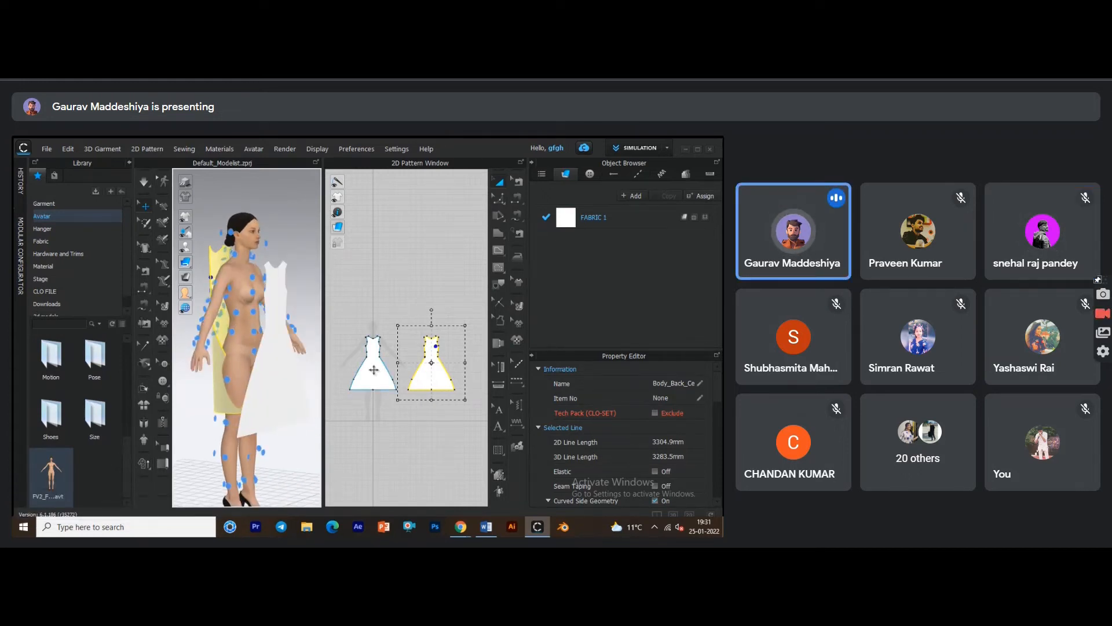
{"action": "right_click", "coordinate": [374, 370]}
{"action": "left_click", "coordinate": [364, 368]}
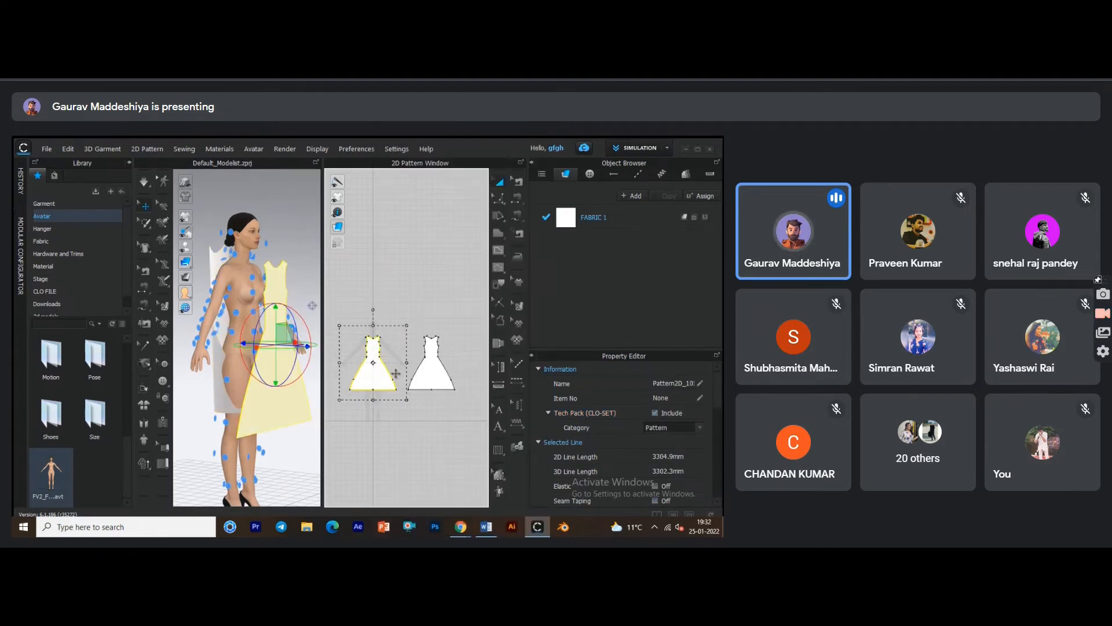
{"action": "left_click", "coordinate": [426, 373], "text": "shift"}
{"action": "right_click", "coordinate": [425, 374]}
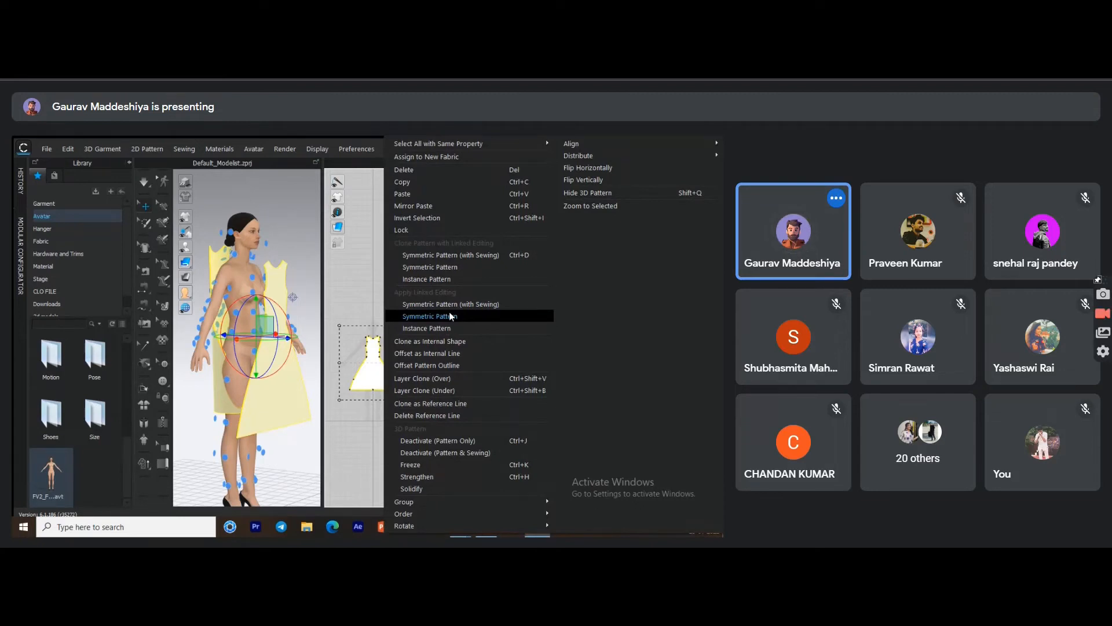
{"action": "left_click", "coordinate": [355, 301]}
Place the original dress pattern at the body's front centre arrangement point and move it forward away from the avatar.
{"action": "right_click_drag", "start_coordinate": [310, 328], "coordinate": [336, 383]}
{"action": "left_click", "coordinate": [264, 336]}
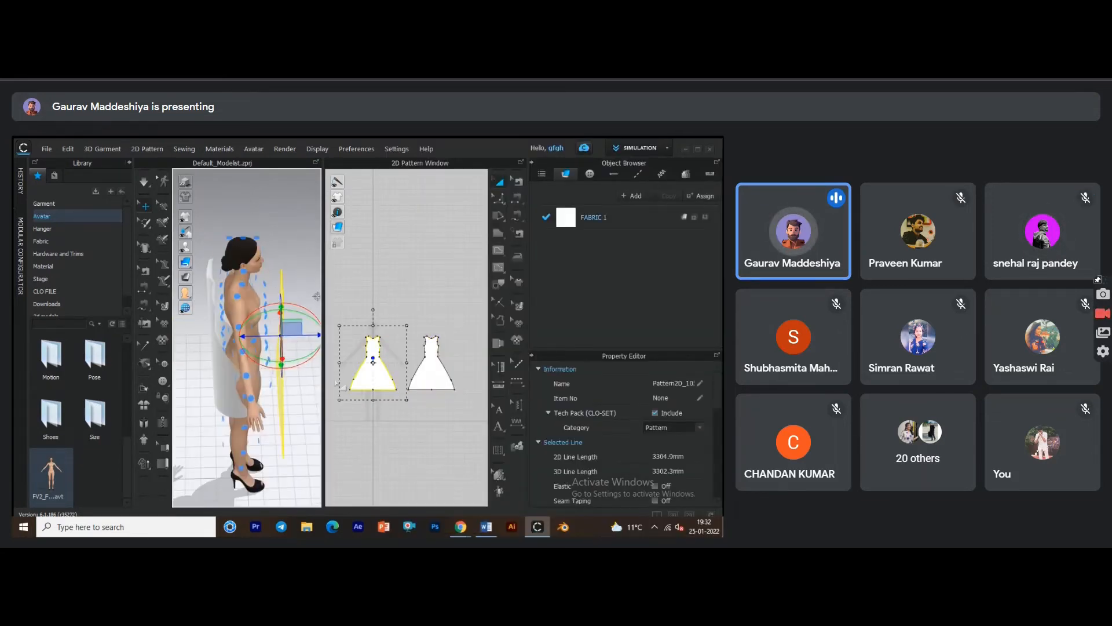
{"action": "scroll", "coordinate": [335, 380], "scroll_direction": "down", "scroll_amount": 3}
{"action": "scroll", "coordinate": [308, 362], "scroll_direction": "down", "scroll_amount": 2}
{"action": "mouse_move", "coordinate": [310, 293]}
{"action": "right_mouse_down"}
{"action": "mouse_move", "coordinate": [298, 328]}
{"action": "mouse_move", "coordinate": [322, 298]}
{"action": "right_mouse_up"}
{"action": "scroll", "coordinate": [299, 328], "scroll_direction": "down", "scroll_amount": 3}
{"action": "left_click", "coordinate": [298, 328]}
{"action": "scroll", "coordinate": [298, 328], "scroll_direction": "up", "scroll_amount": 3}
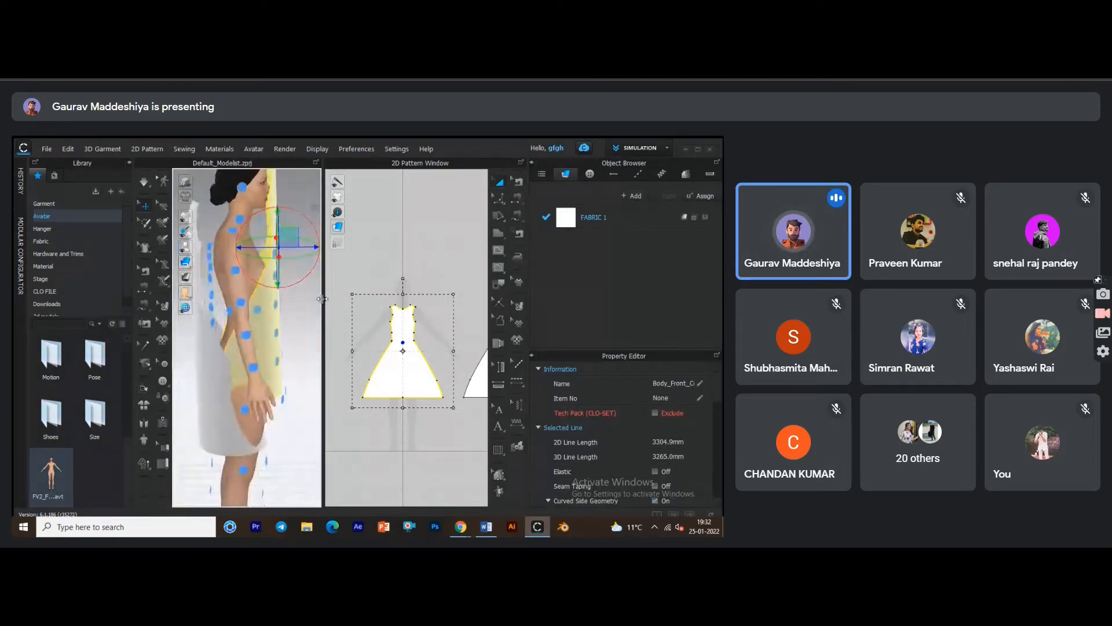
{"action": "left_click_drag", "start_coordinate": [290, 236], "coordinate": [318, 282]}
{"action": "scroll", "coordinate": [262, 405], "scroll_direction": "up", "scroll_amount": 1}
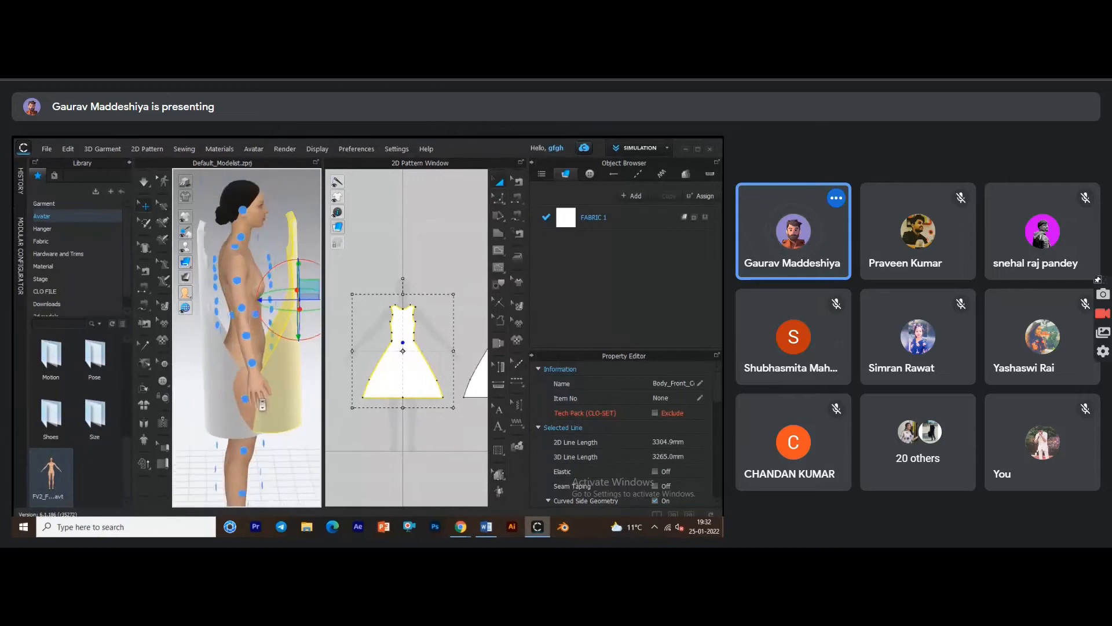
{"action": "right_click_drag", "start_coordinate": [262, 404], "coordinate": [223, 378]}
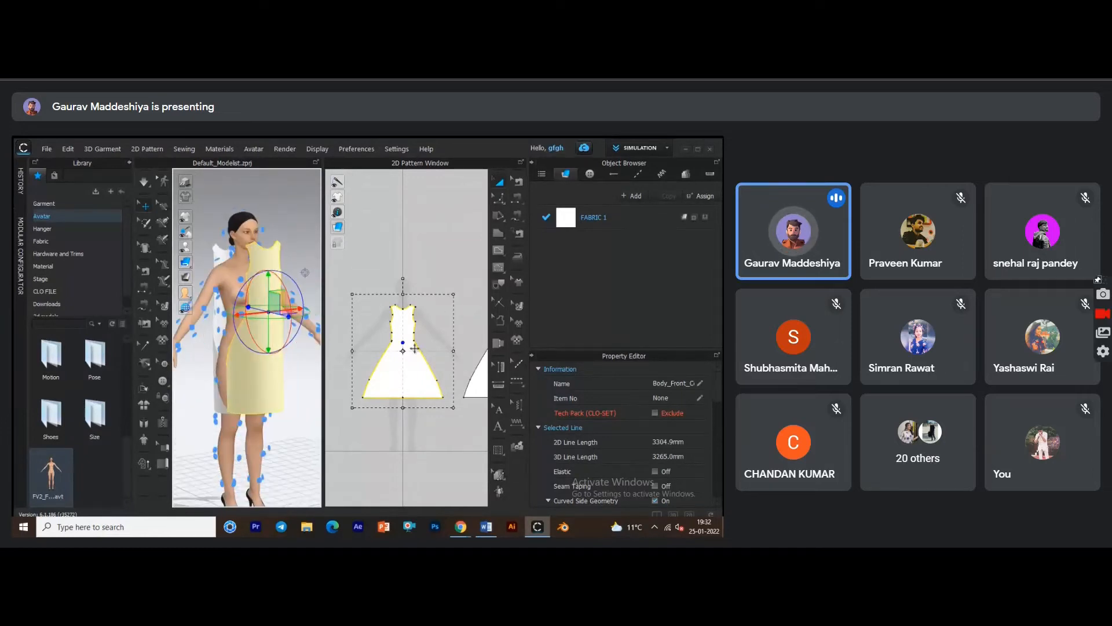
{"action": "scroll", "coordinate": [414, 348], "scroll_direction": "down", "scroll_amount": 4}
{"action": "scroll", "coordinate": [422, 422], "scroll_direction": "up", "scroll_amount": 4}
{"action": "middle_click_drag", "start_coordinate": [423, 355], "coordinate": [412, 379]}
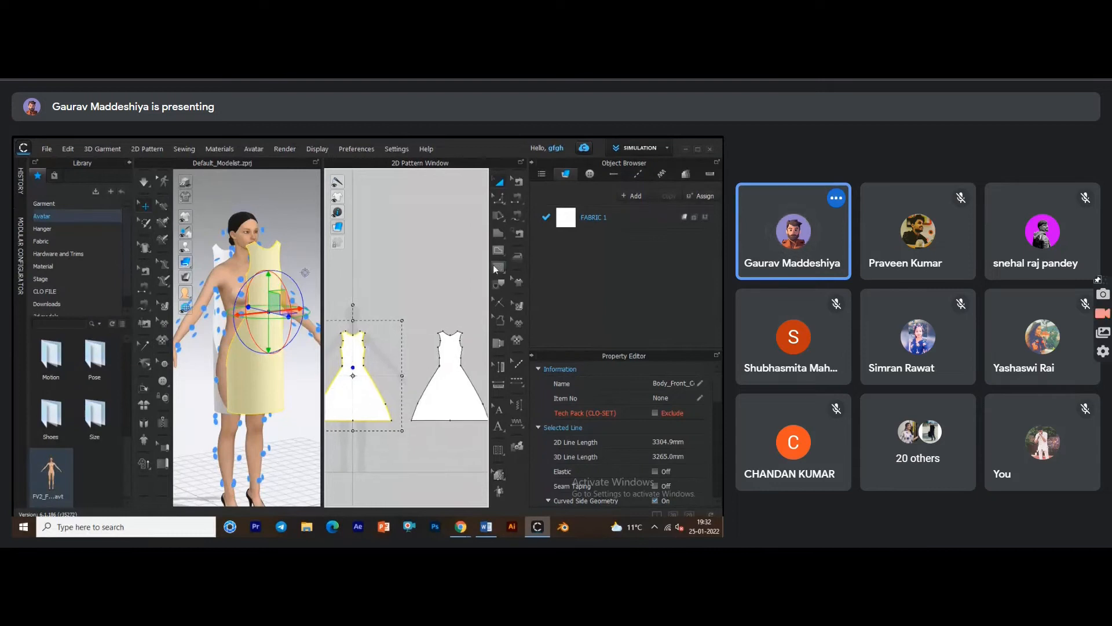
{"action": "left_click", "coordinate": [517, 197]}
{"action": "left_click", "coordinate": [517, 197]}
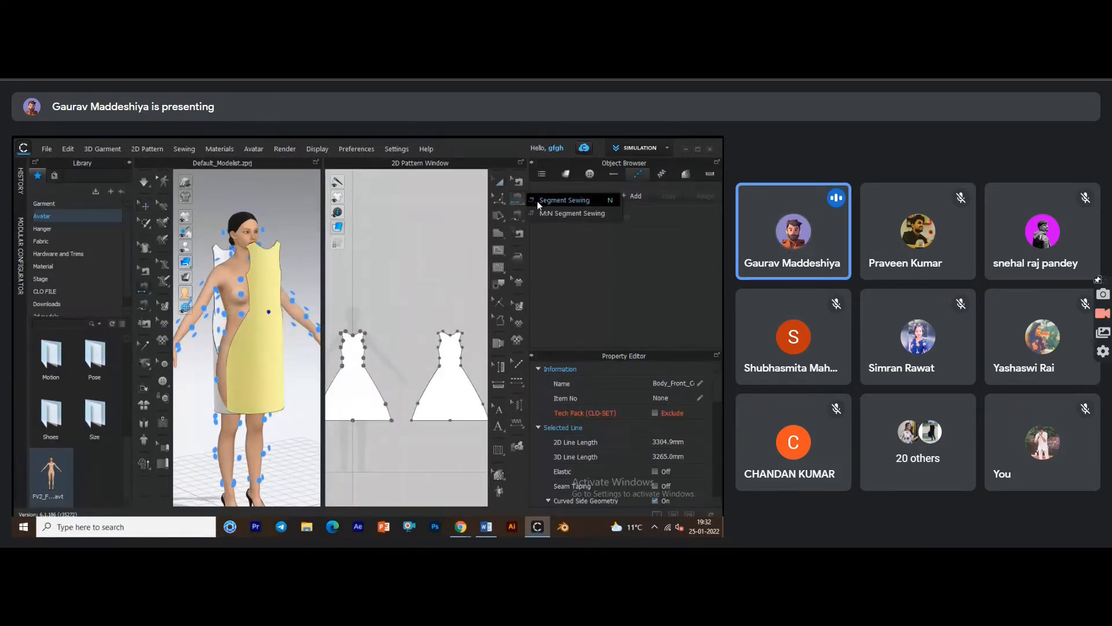
{"action": "left_click", "coordinate": [539, 201]}
{"action": "scroll", "coordinate": [397, 330], "scroll_direction": "down", "scroll_amount": 4}
{"action": "scroll", "coordinate": [418, 301], "scroll_direction": "up", "scroll_amount": 3}
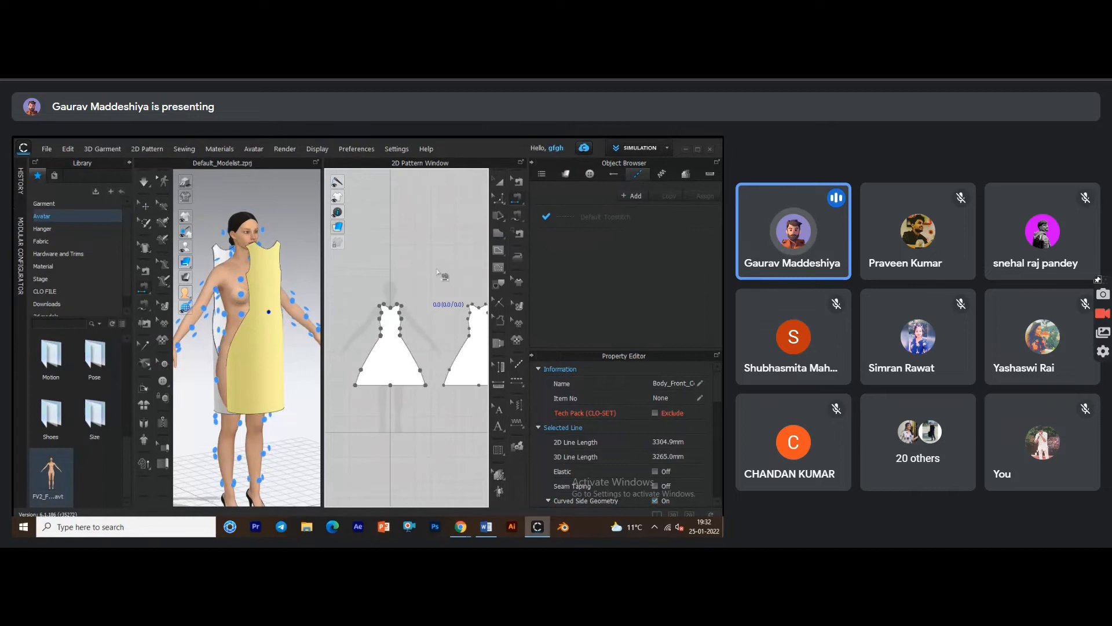
{"action": "middle_click_drag", "start_coordinate": [442, 276], "coordinate": [416, 299]}
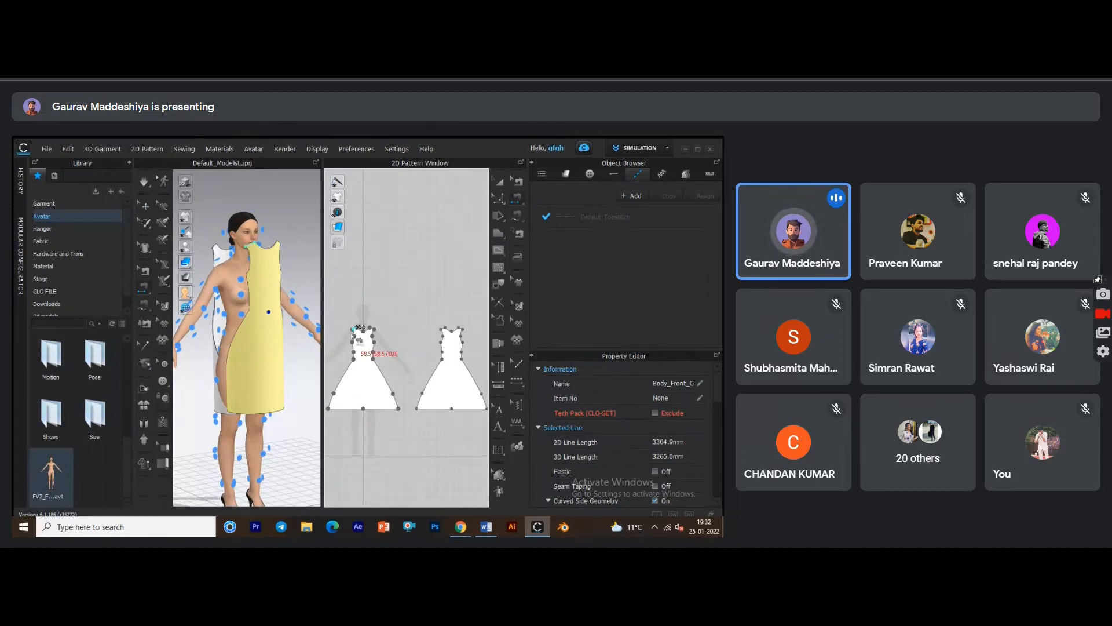
{"action": "scroll", "coordinate": [353, 332], "scroll_direction": "up", "scroll_amount": 4}
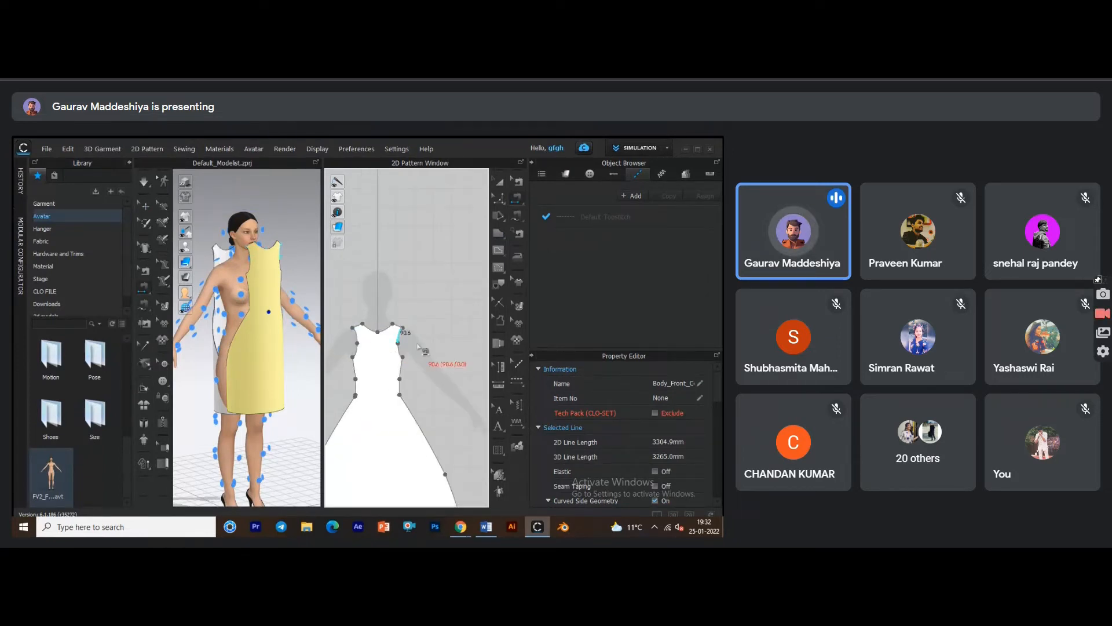
{"action": "scroll", "coordinate": [397, 352], "scroll_direction": "down", "scroll_amount": 3}
Select the copied dress pattern and examine its placement and shoulder area behind the avatar.
{"action": "key", "text": "a"}
{"action": "left_click", "coordinate": [456, 396]}
{"action": "left_click_drag", "start_coordinate": [446, 395], "coordinate": [447, 395]}
{"action": "right_click_drag", "start_coordinate": [248, 300], "coordinate": [313, 376]}
{"action": "middle_click_drag", "start_coordinate": [225, 280], "coordinate": [241, 323]}
{"action": "scroll", "coordinate": [241, 323], "scroll_direction": "down", "scroll_amount": 2}
{"action": "right_click_drag", "start_coordinate": [290, 338], "coordinate": [263, 337]}
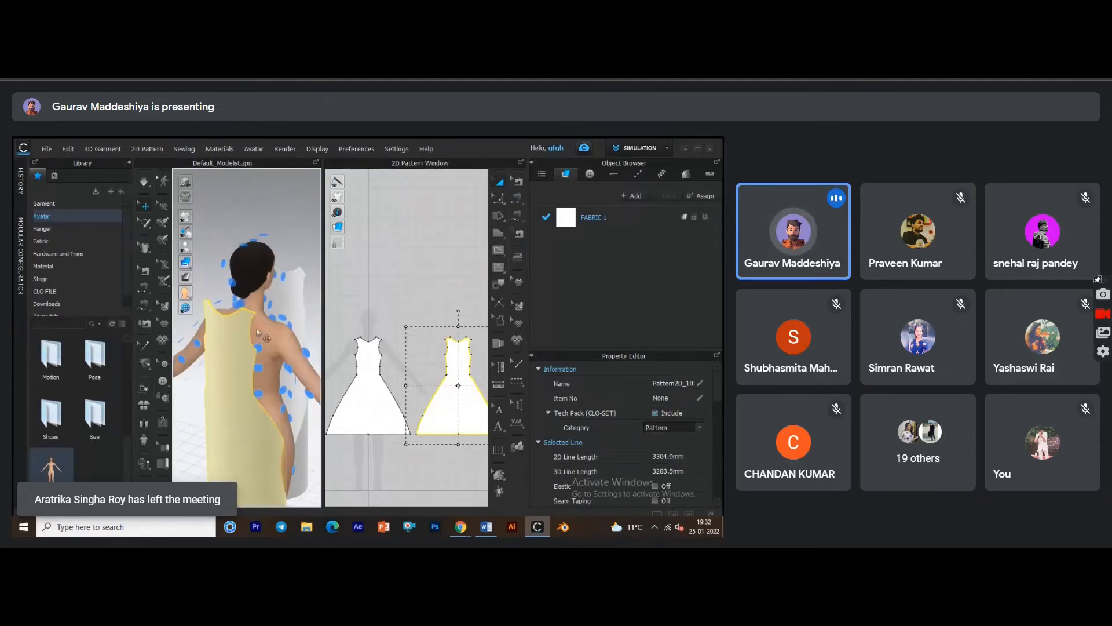
Sew the front and back patterns together at both shoulders with Segment Sewing.
{"action": "left_click", "coordinate": [520, 203]}
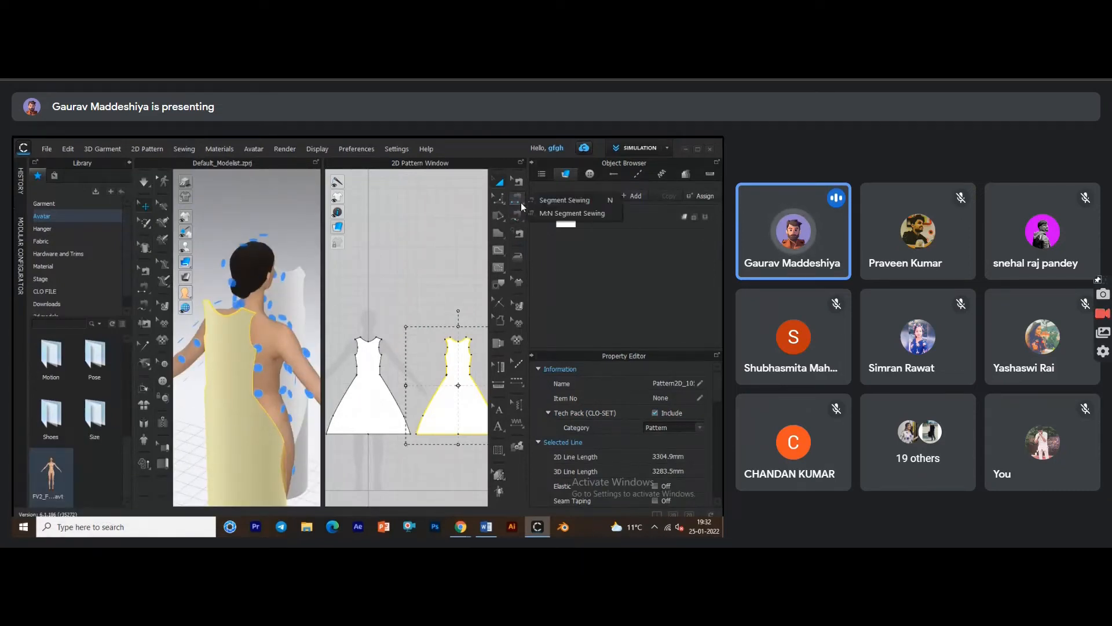
{"action": "left_click", "coordinate": [554, 203]}
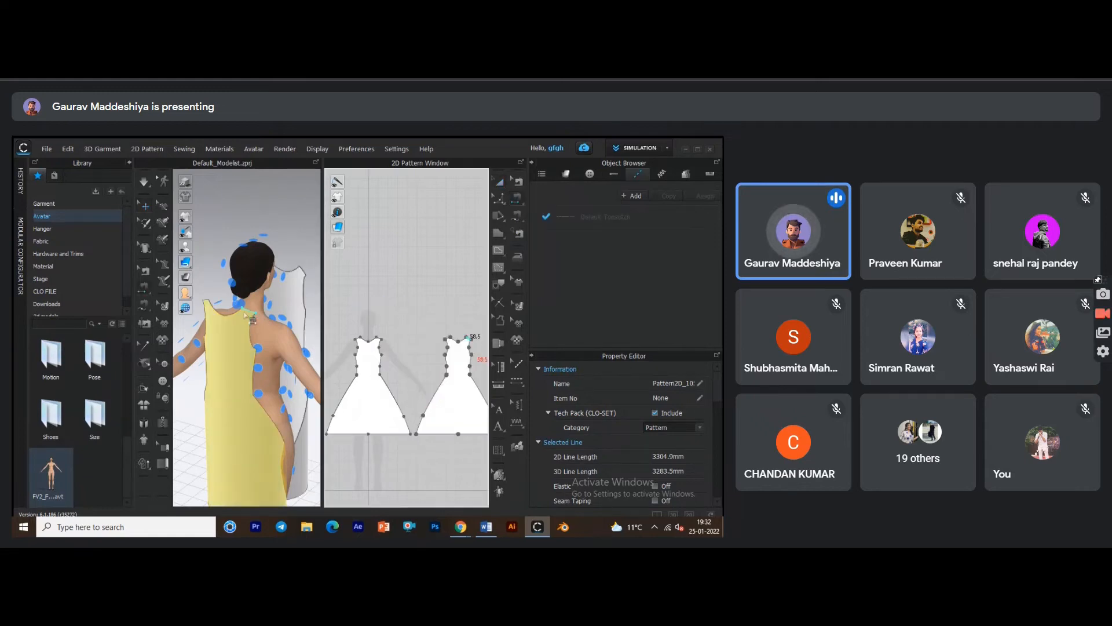
{"action": "left_click", "coordinate": [303, 272]}
{"action": "right_click_drag", "start_coordinate": [261, 278], "coordinate": [290, 278]}
{"action": "left_click", "coordinate": [206, 269]}
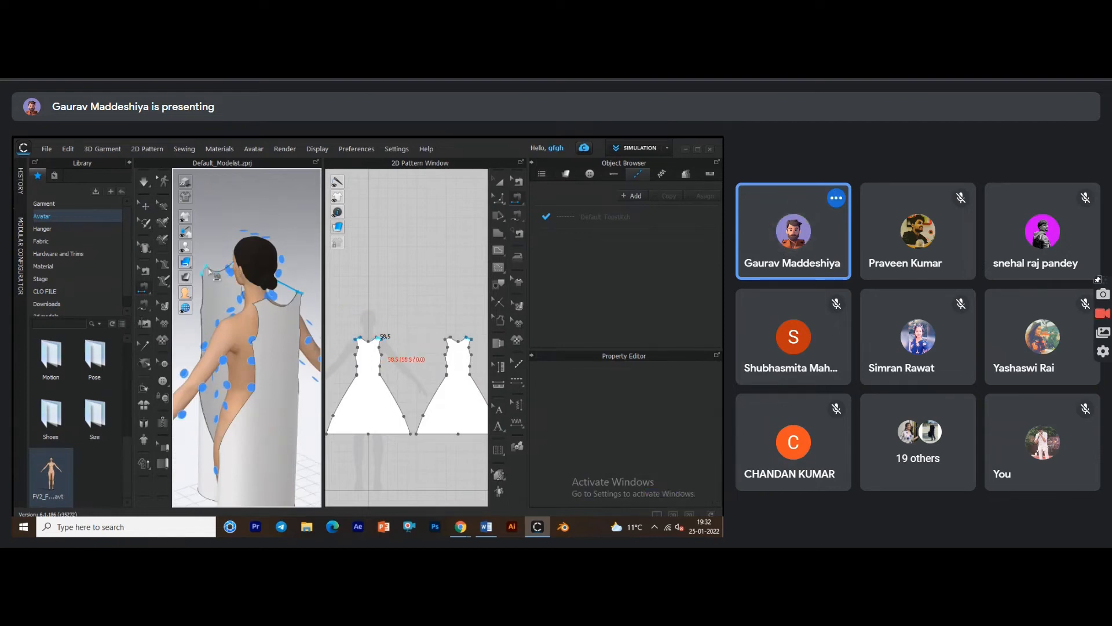
{"action": "left_click", "coordinate": [261, 303]}
Sew the upper bodice side segment below the armhole, front to back, on one side.
{"action": "mouse_move", "coordinate": [264, 306]}
{"action": "right_mouse_down"}
{"action": "mouse_move", "coordinate": [322, 335]}
{"action": "mouse_move", "coordinate": [285, 285]}
{"action": "mouse_move", "coordinate": [221, 249]}
{"action": "mouse_move", "coordinate": [316, 306]}
{"action": "mouse_move", "coordinate": [258, 297]}
{"action": "mouse_move", "coordinate": [254, 314]}
{"action": "right_mouse_up"}
{"action": "left_click", "coordinate": [217, 249]}
{"action": "left_click", "coordinate": [267, 265]}
Try to sew the back's lower bodice side segment to the front skirt's side edge.
{"action": "left_click", "coordinate": [280, 290]}
{"action": "left_click", "coordinate": [216, 317]}
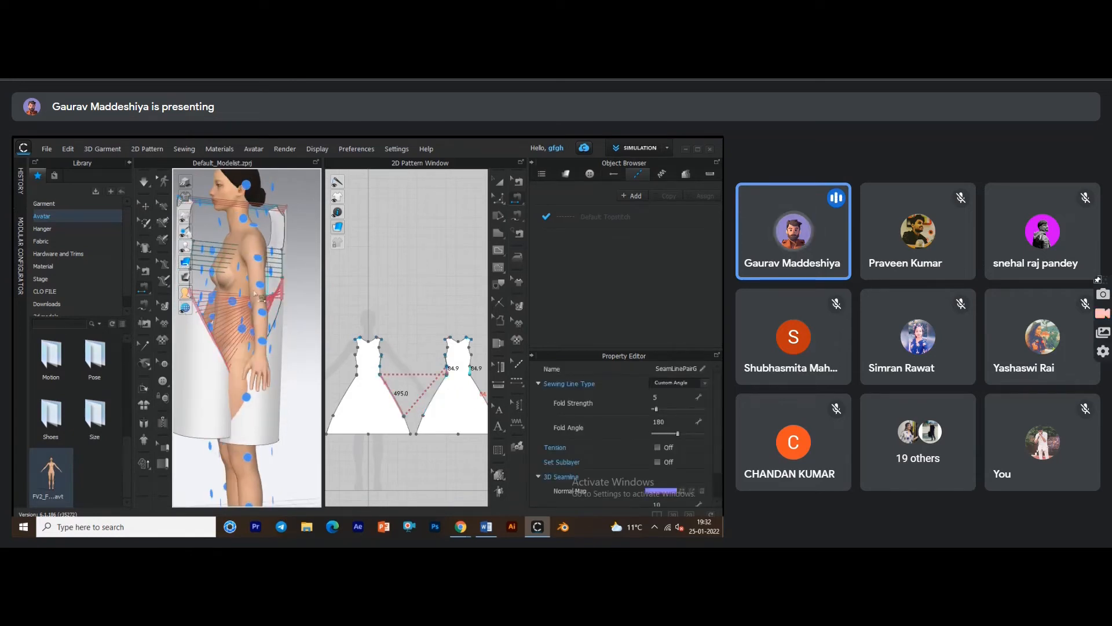
{"action": "key", "text": "ctrl+z"}
Sew the lower bodice side segment just above the waist, front to back, on the same side.
{"action": "middle_click_drag", "start_coordinate": [275, 314], "coordinate": [302, 344]}
{"action": "scroll", "coordinate": [231, 314], "scroll_direction": "down", "scroll_amount": 1}
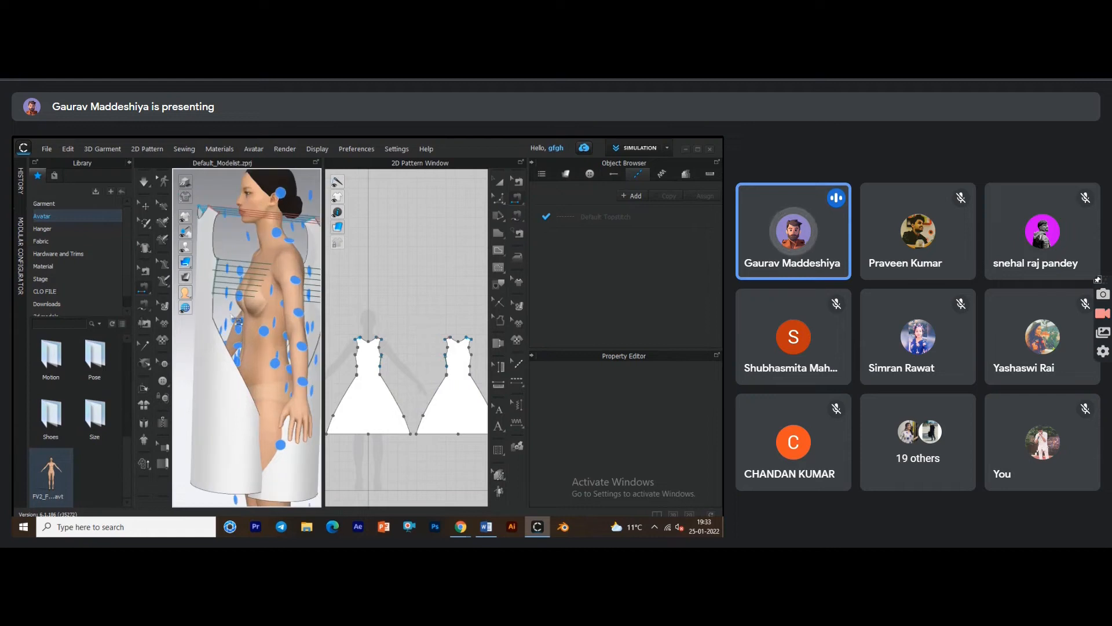
{"action": "middle_click_drag", "start_coordinate": [250, 311], "coordinate": [206, 304]}
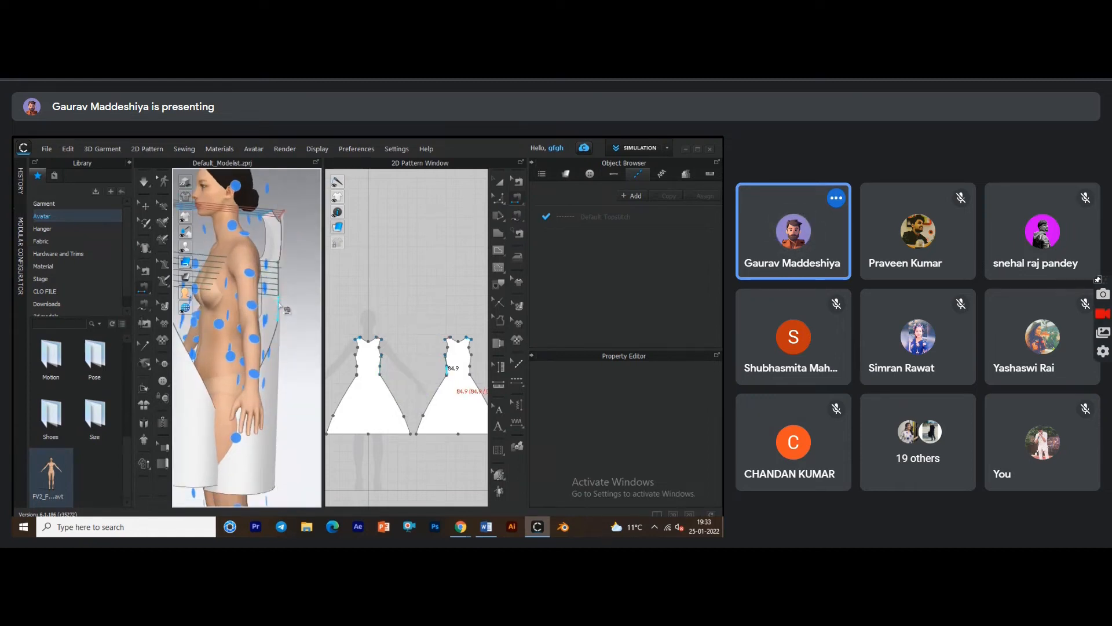
{"action": "middle_click_drag", "start_coordinate": [237, 314], "coordinate": [268, 315]}
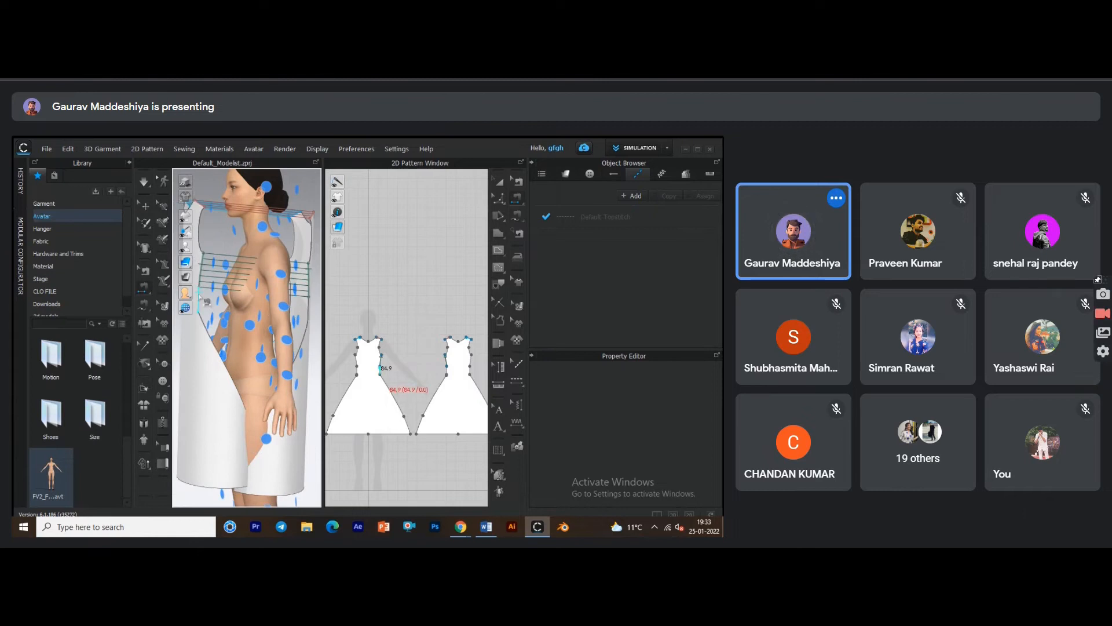
{"action": "left_click", "coordinate": [315, 311]}
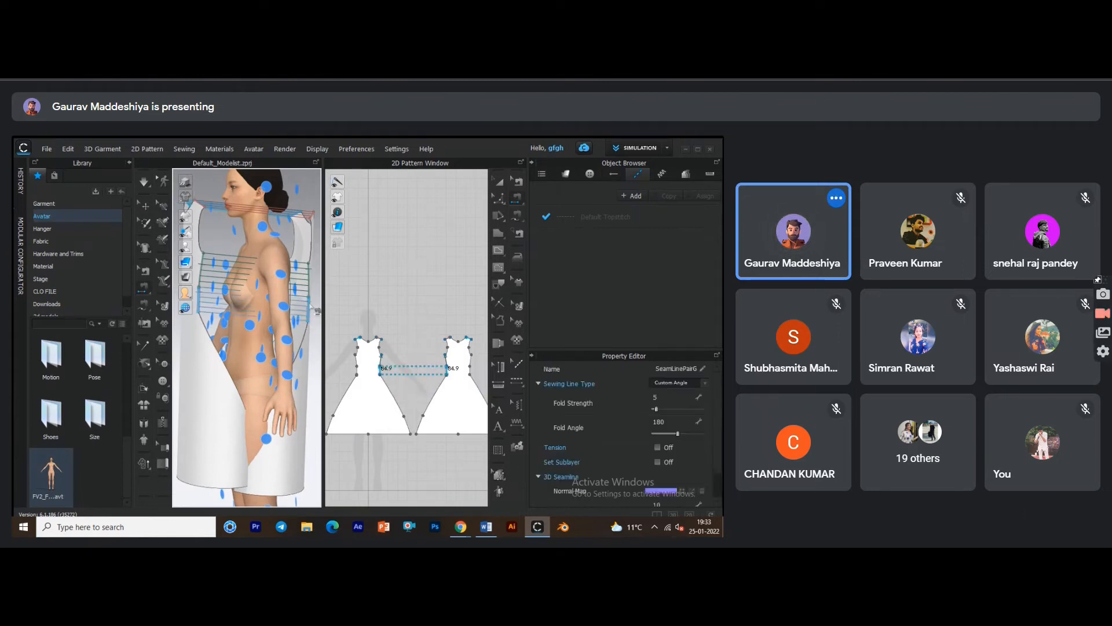
Sew the facing skirt side edges of the front and back patterns, including the short segment above the hem.
{"action": "left_click", "coordinate": [212, 341]}
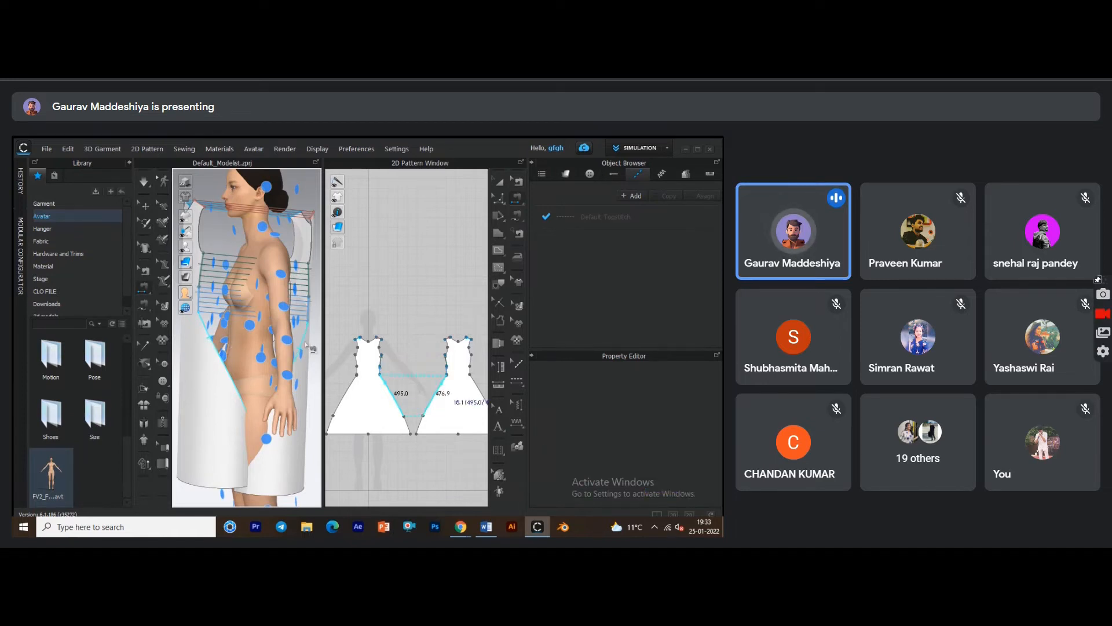
{"action": "scroll", "coordinate": [305, 347], "scroll_direction": "down", "scroll_amount": 2}
{"action": "right_click_drag", "start_coordinate": [305, 348], "coordinate": [251, 346]}
{"action": "scroll", "coordinate": [243, 347], "scroll_direction": "up", "scroll_amount": 3}
{"action": "scroll", "coordinate": [239, 351], "scroll_direction": "down", "scroll_amount": 2}
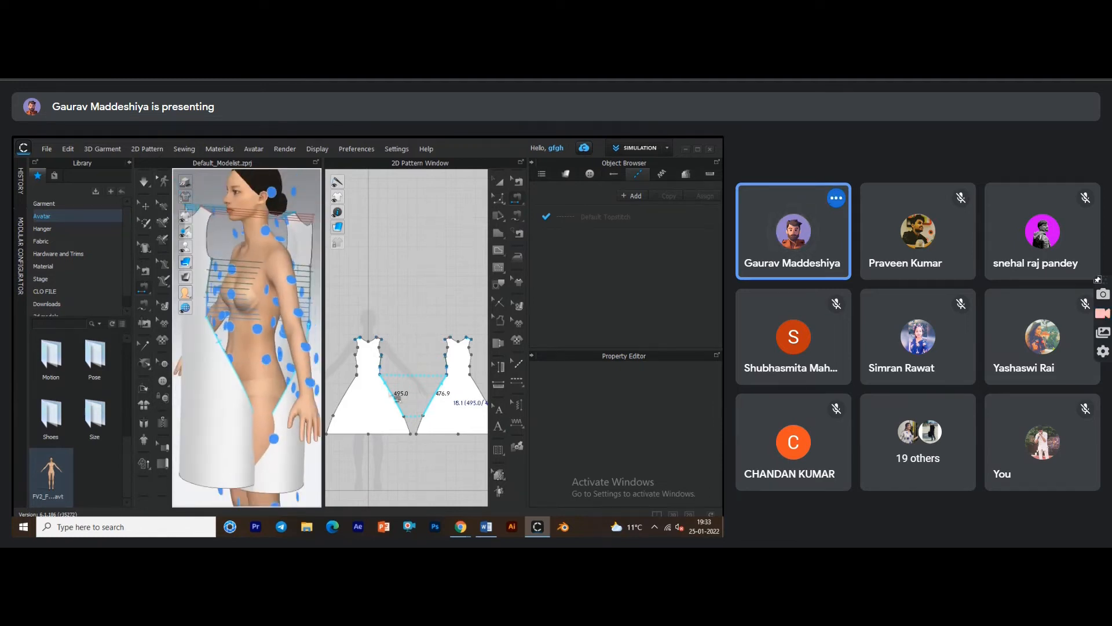
{"action": "left_click", "coordinate": [393, 396]}
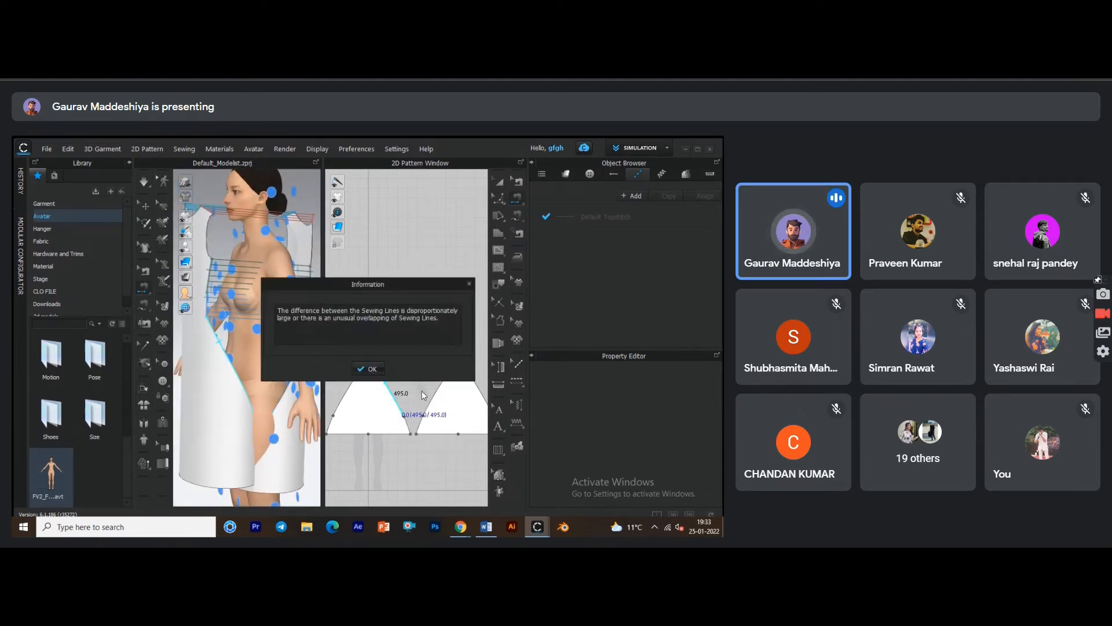
{"action": "left_click", "coordinate": [383, 371]}
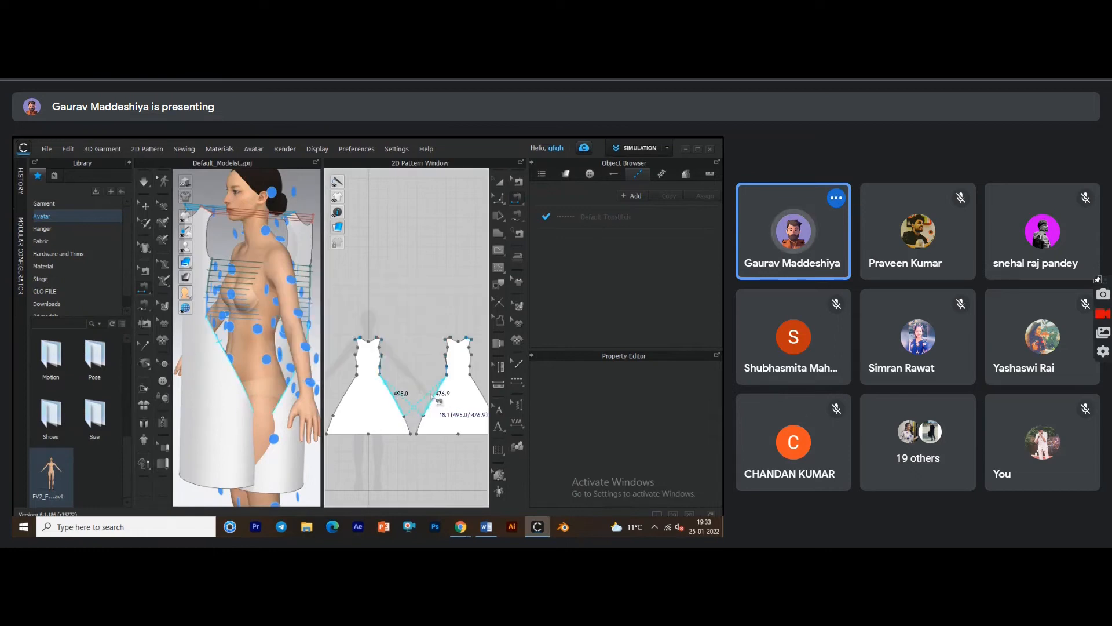
{"action": "left_click", "coordinate": [439, 398]}
{"action": "left_click", "coordinate": [422, 424]}
Sew the outer skirt side edges of the front and back patterns together.
{"action": "middle_click_drag", "start_coordinate": [419, 374], "coordinate": [421, 353]}
{"action": "left_click", "coordinate": [360, 370]}
{"action": "middle_click_drag", "start_coordinate": [355, 427], "coordinate": [431, 399]}
{"action": "left_click", "coordinate": [348, 363]}
{"action": "left_click", "coordinate": [453, 369]}
Sew the front bodice's outer side segments, between armhole and waist, to the back pattern's side segments.
{"action": "scroll", "coordinate": [359, 336], "scroll_direction": "up", "scroll_amount": 3}
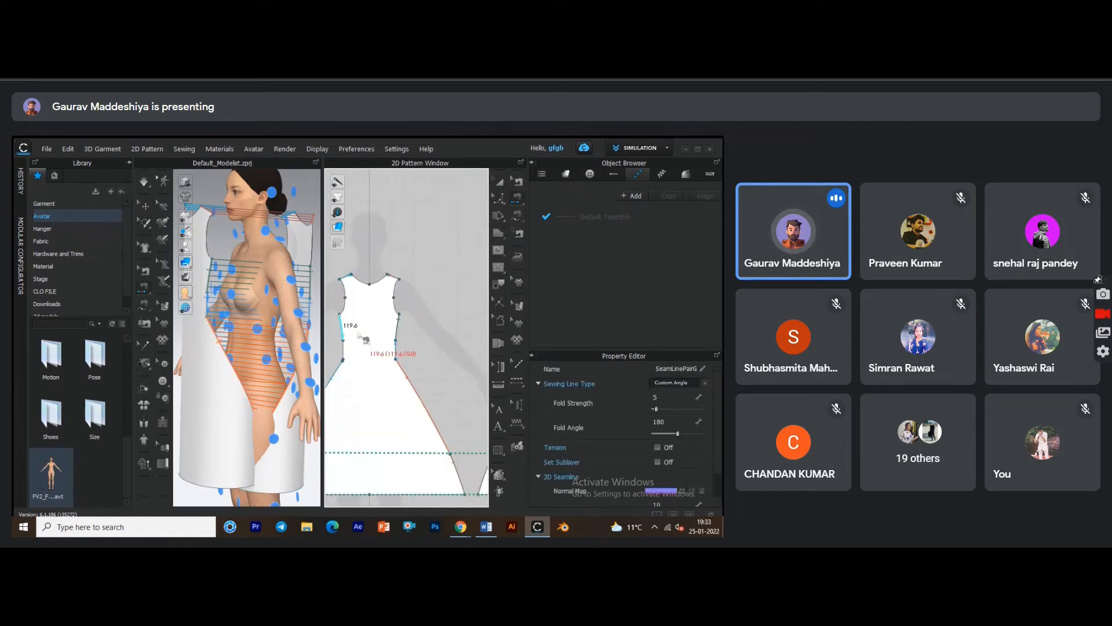
{"action": "left_click", "coordinate": [348, 329]}
{"action": "middle_click_drag", "start_coordinate": [392, 344], "coordinate": [321, 333]}
{"action": "scroll", "coordinate": [412, 364], "scroll_direction": "down", "scroll_amount": 3}
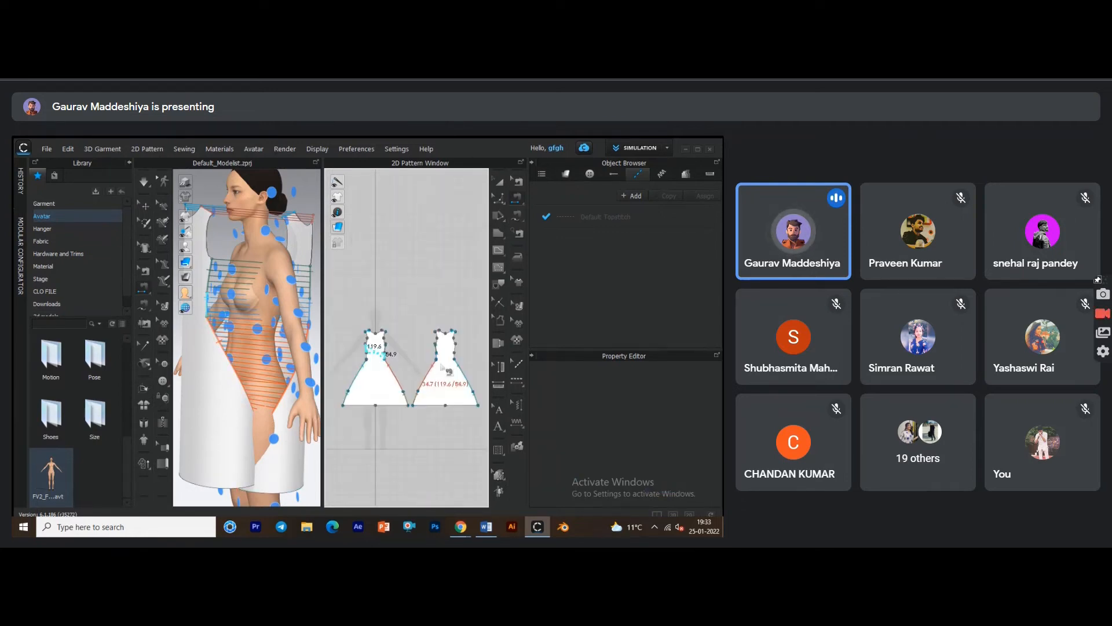
{"action": "scroll", "coordinate": [464, 356], "scroll_direction": "up", "scroll_amount": 2}
{"action": "left_click", "coordinate": [462, 355]}
{"action": "left_click", "coordinate": [337, 355]}
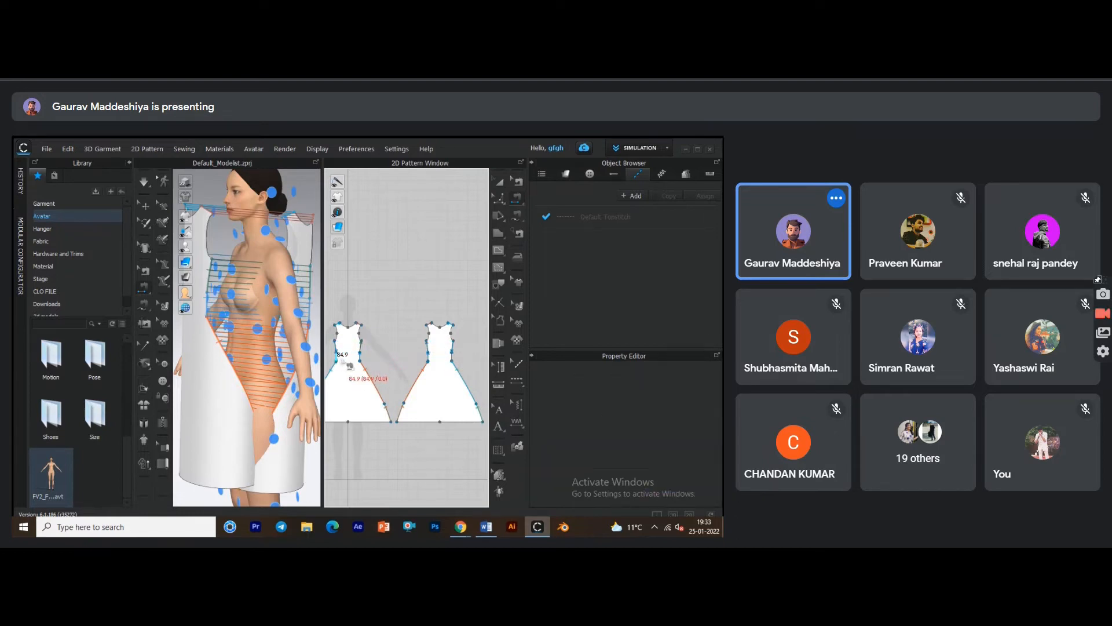
{"action": "left_click", "coordinate": [431, 358]}
Simulate the sewn dress and check its drape on the avatar, especially around the waist.
{"action": "scroll", "coordinate": [432, 362], "scroll_direction": "down", "scroll_amount": 3}
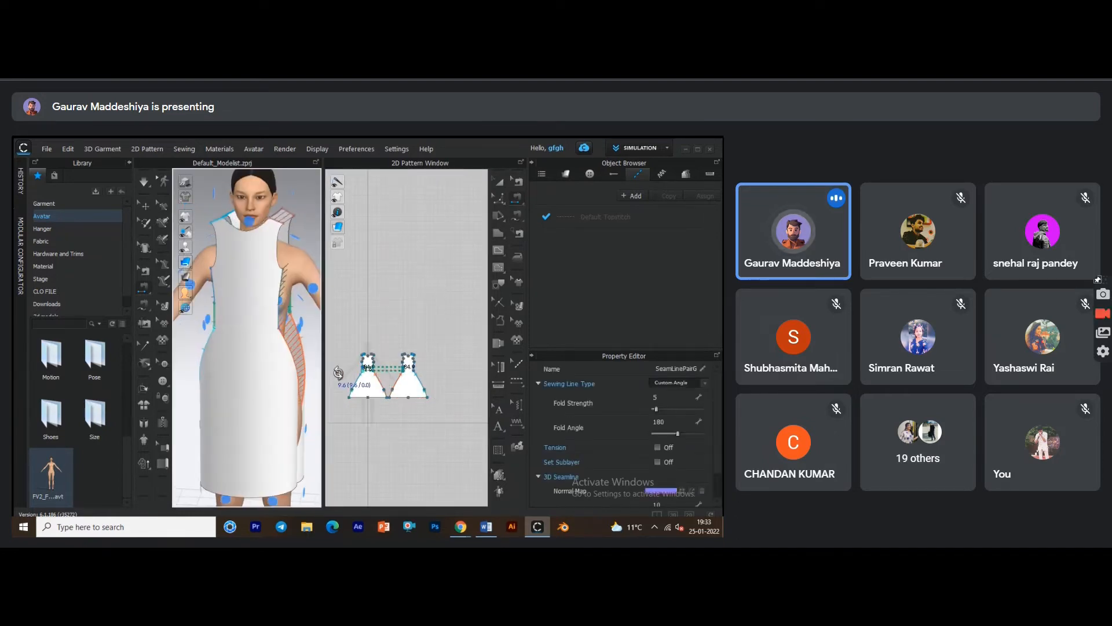
{"action": "key", "text": "space"}
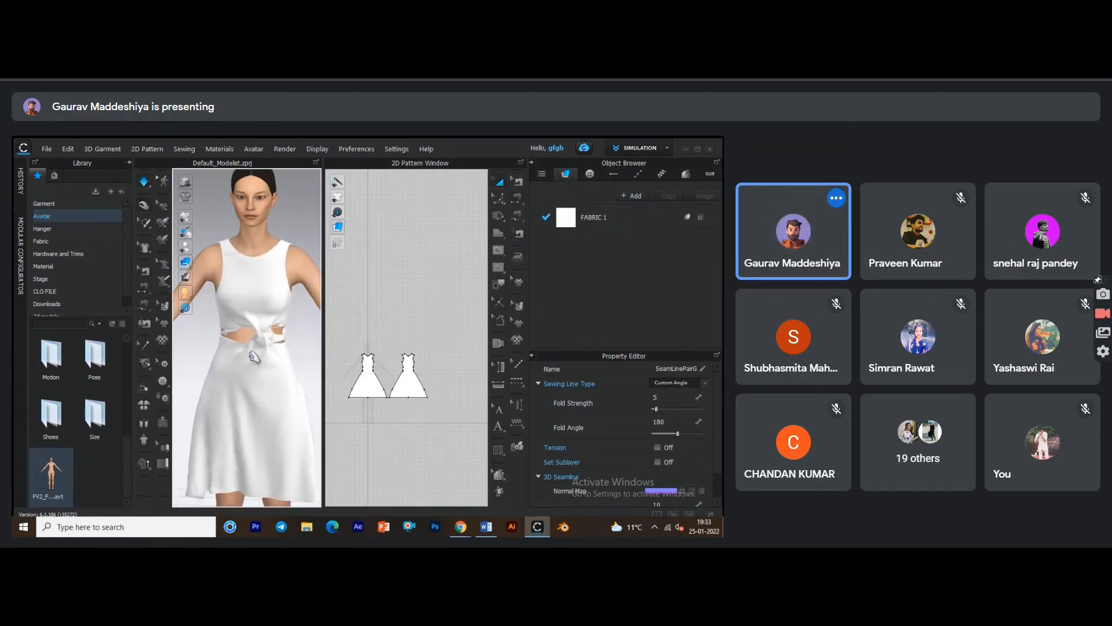
{"action": "mouse_move", "coordinate": [270, 361]}
{"action": "right_mouse_down"}
{"action": "mouse_move", "coordinate": [294, 387]}
{"action": "mouse_move", "coordinate": [284, 352]}
{"action": "right_mouse_up"}
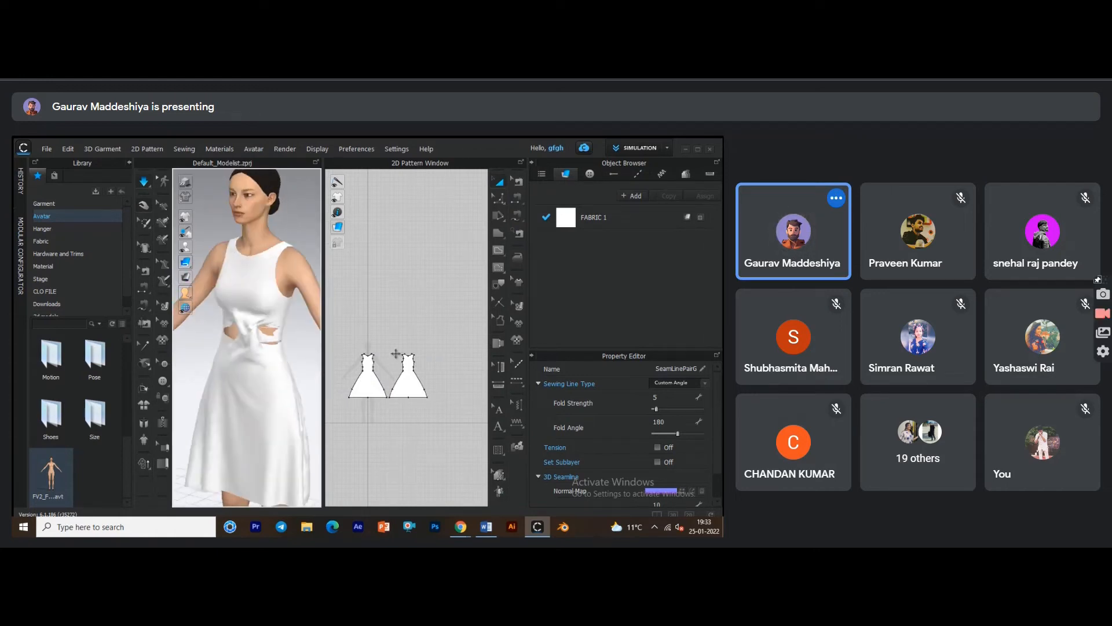
Undo the simulated drape together with the skirt side seams and the outer bodice side seams.
{"action": "key", "text": "ctrl+z"}
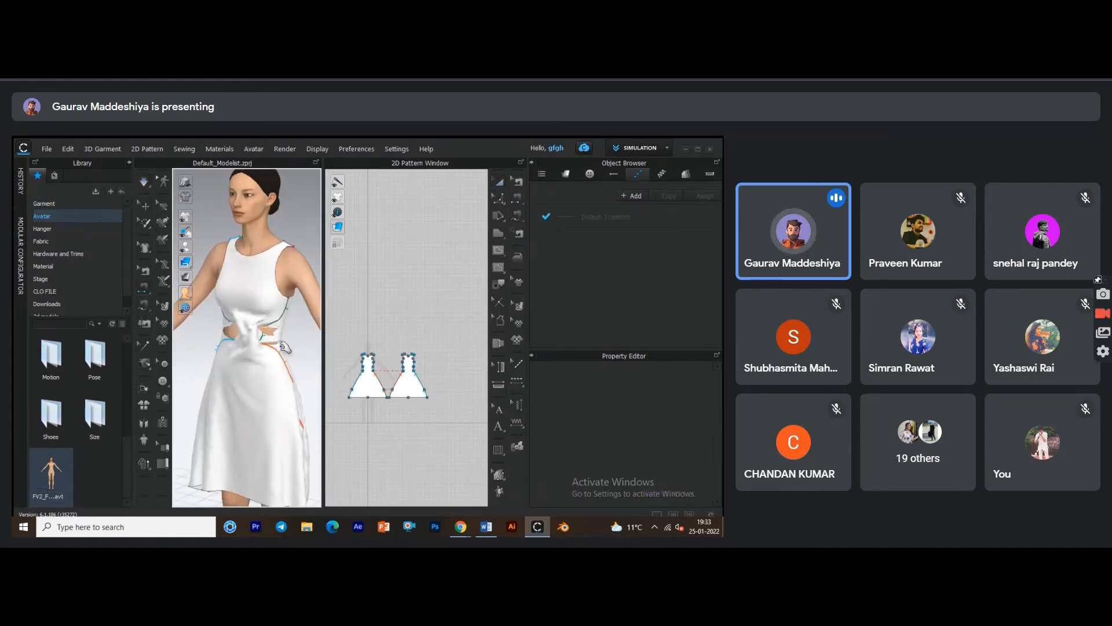
{"action": "right_click_drag", "start_coordinate": [253, 356], "coordinate": [326, 367]}
{"action": "scroll", "coordinate": [388, 385], "scroll_direction": "up", "scroll_amount": 3}
{"action": "scroll", "coordinate": [388, 386], "scroll_direction": "down", "scroll_amount": 4}
{"action": "key", "text": "ctrl+z"}
{"action": "key", "text": "ctrl+z"}
{"action": "key", "text": "ctrl+z"}
{"action": "key", "text": "ctrl+z"}
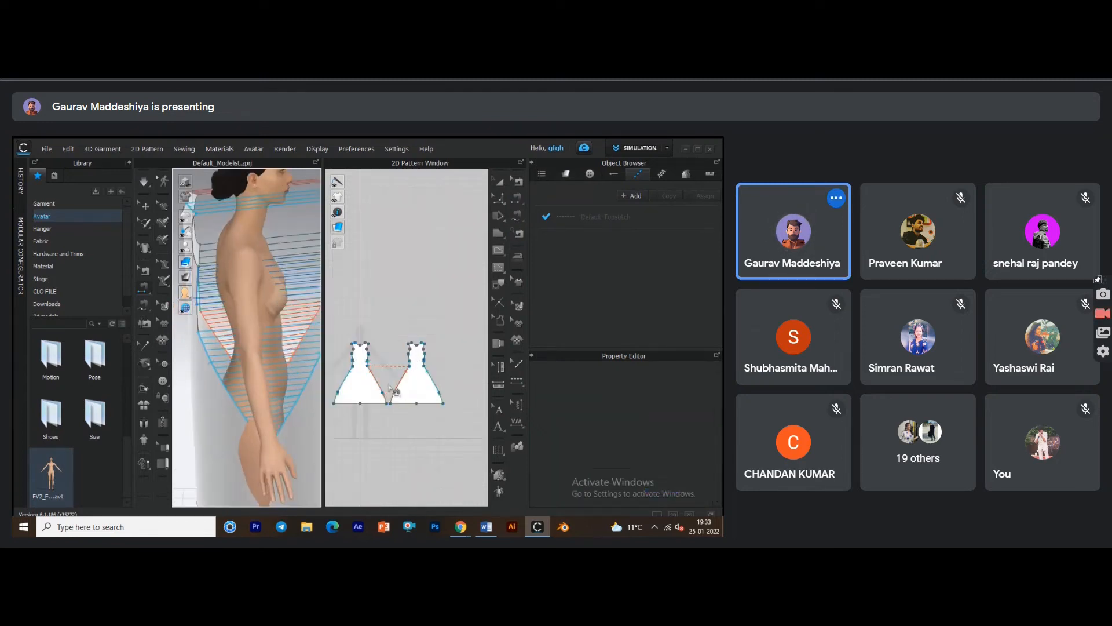
{"action": "key", "text": "ctrl+z"}
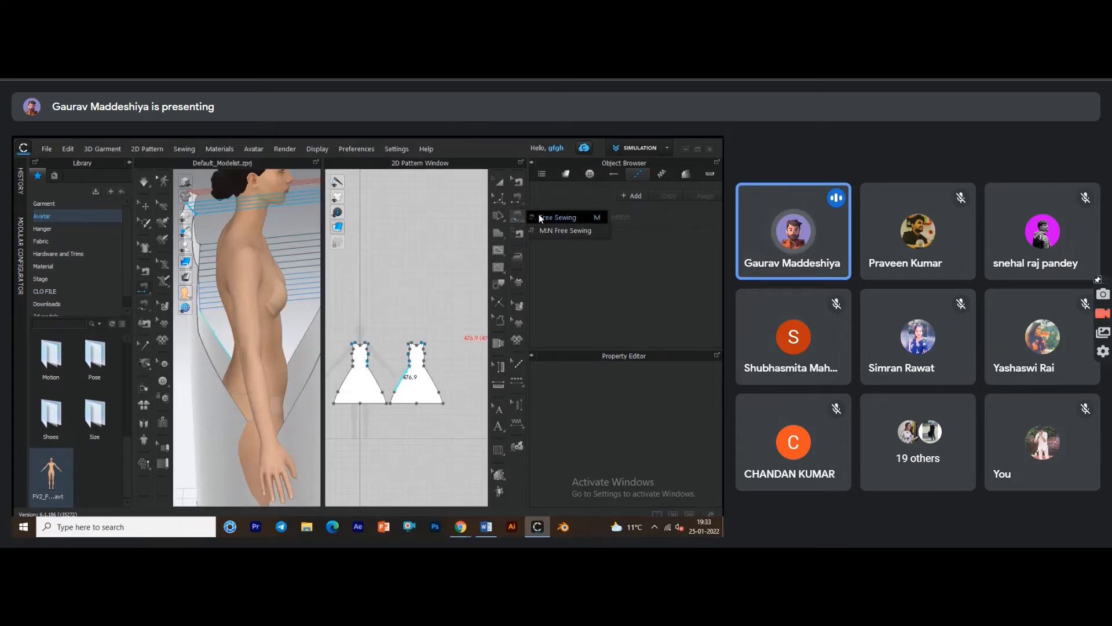
Try to free-sew the front pattern's full outer side edge, from armhole to hem, to the back pattern's outer side edge.
{"action": "scroll", "coordinate": [365, 371], "scroll_direction": "up", "scroll_amount": 5}
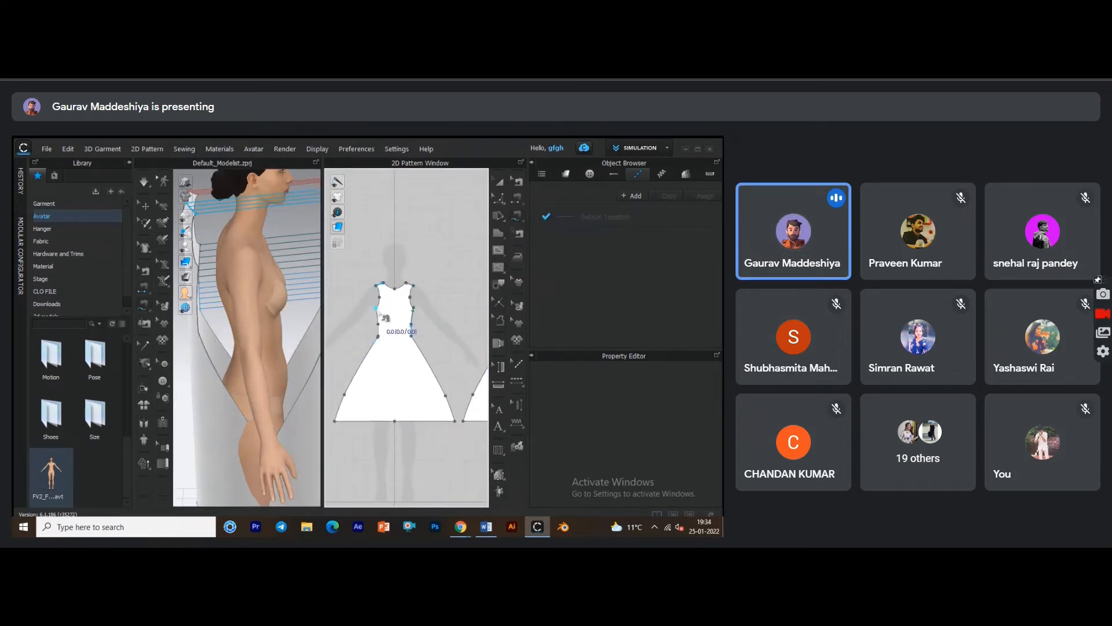
{"action": "left_click", "coordinate": [376, 308]}
{"action": "left_click", "coordinate": [336, 421]}
{"action": "middle_click_drag", "start_coordinate": [389, 408], "coordinate": [306, 405]}
{"action": "left_click", "coordinate": [461, 305]}
{"action": "middle_click_drag", "start_coordinate": [435, 366], "coordinate": [352, 344]}
{"action": "left_click", "coordinate": [420, 397]}
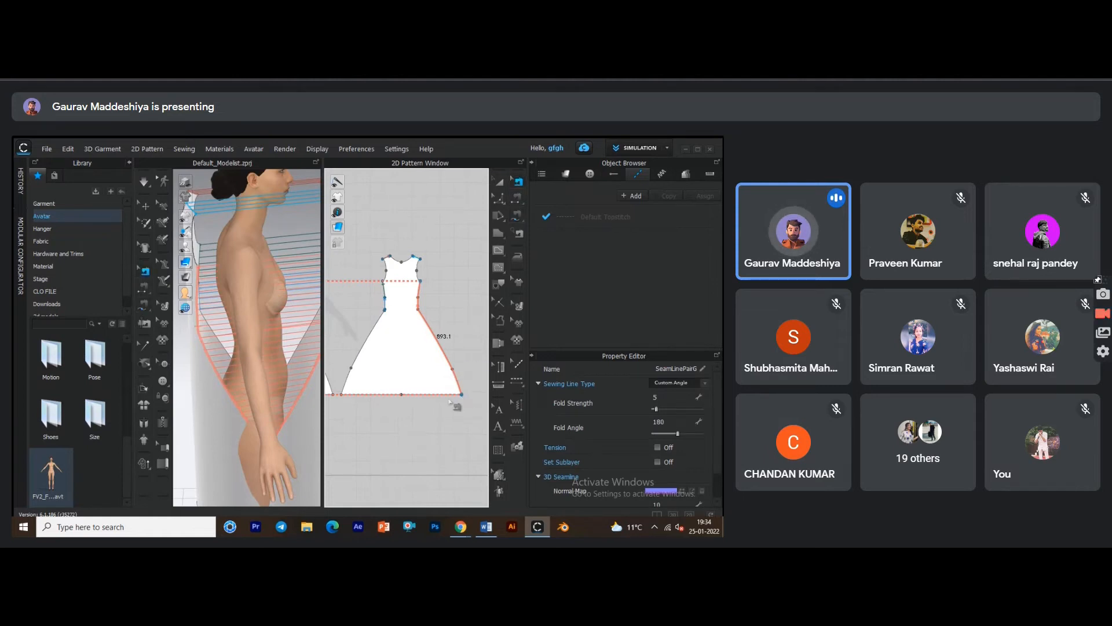
Undo the new full-length side seam and the earlier side seams, back to the shoulder seams only.
{"action": "scroll", "coordinate": [297, 401], "scroll_direction": "down", "scroll_amount": 2}
{"action": "key", "text": "ctrl+z"}
{"action": "key", "text": "ctrl+z"}
{"action": "key", "text": "ctrl+z"}
{"action": "key", "text": "ctrl+z"}
{"action": "key", "text": "ctrl+z"}
Free-sew the outer side edges of the front and back patterns together from armhole to hem in one continuous seam.
{"action": "right_click_drag", "start_coordinate": [226, 371], "coordinate": [257, 381]}
{"action": "scroll", "coordinate": [360, 379], "scroll_direction": "down", "scroll_amount": 3}
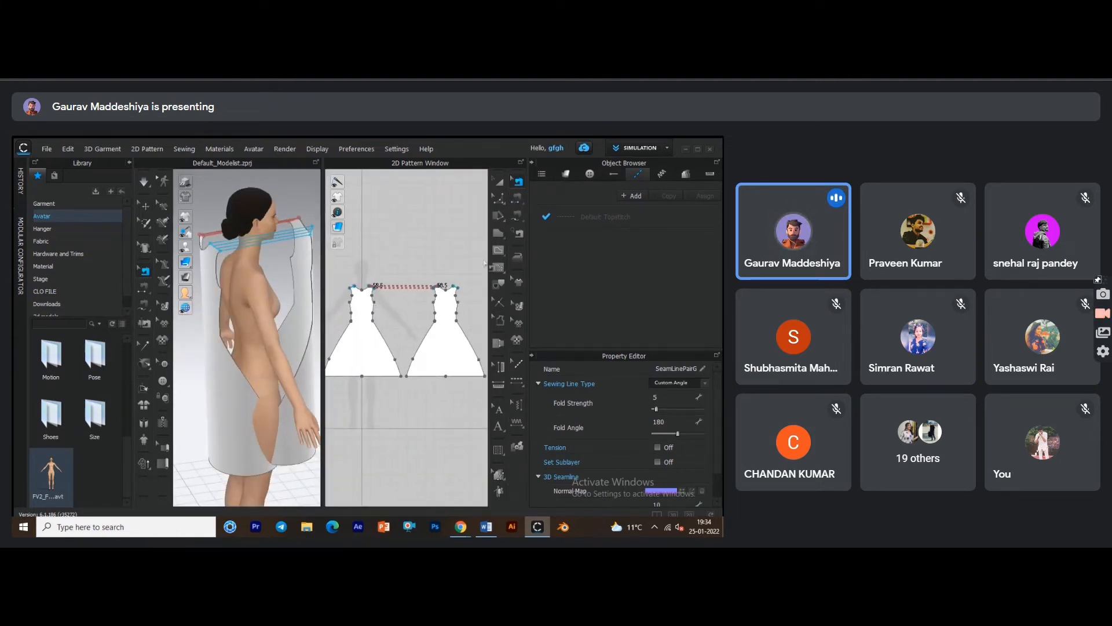
{"action": "left_click", "coordinate": [516, 218]}
{"action": "left_click", "coordinate": [351, 304]}
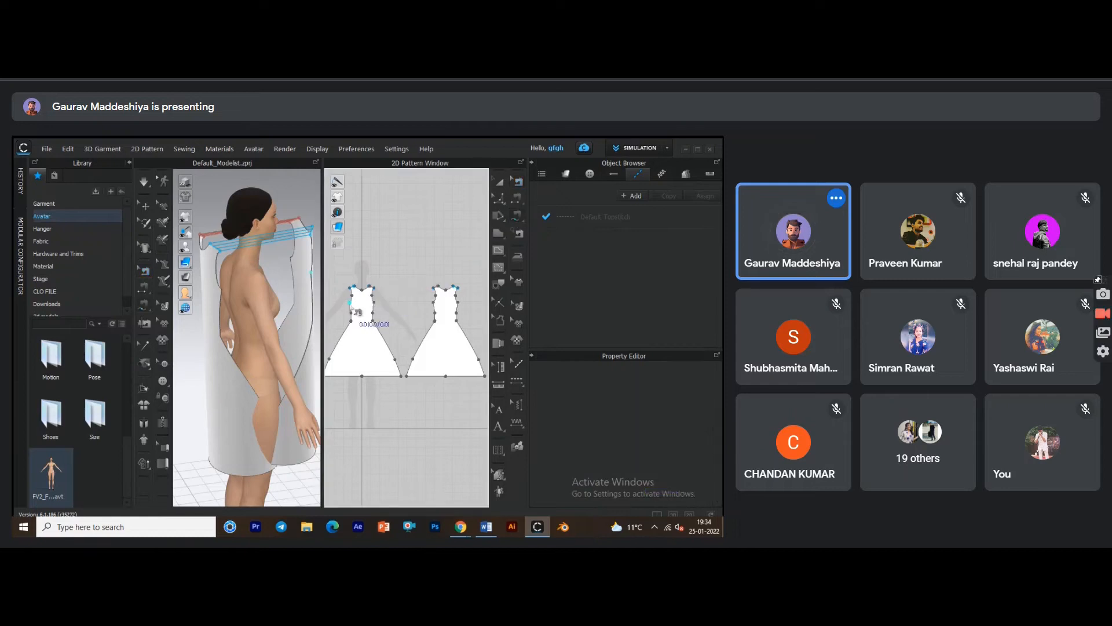
{"action": "middle_click_drag", "start_coordinate": [369, 326], "coordinate": [401, 330]}
{"action": "scroll", "coordinate": [401, 330], "scroll_direction": "down", "scroll_amount": 1}
{"action": "left_click", "coordinate": [364, 370]}
{"action": "middle_click_drag", "start_coordinate": [406, 371], "coordinate": [360, 366]}
{"action": "left_click", "coordinate": [448, 365]}
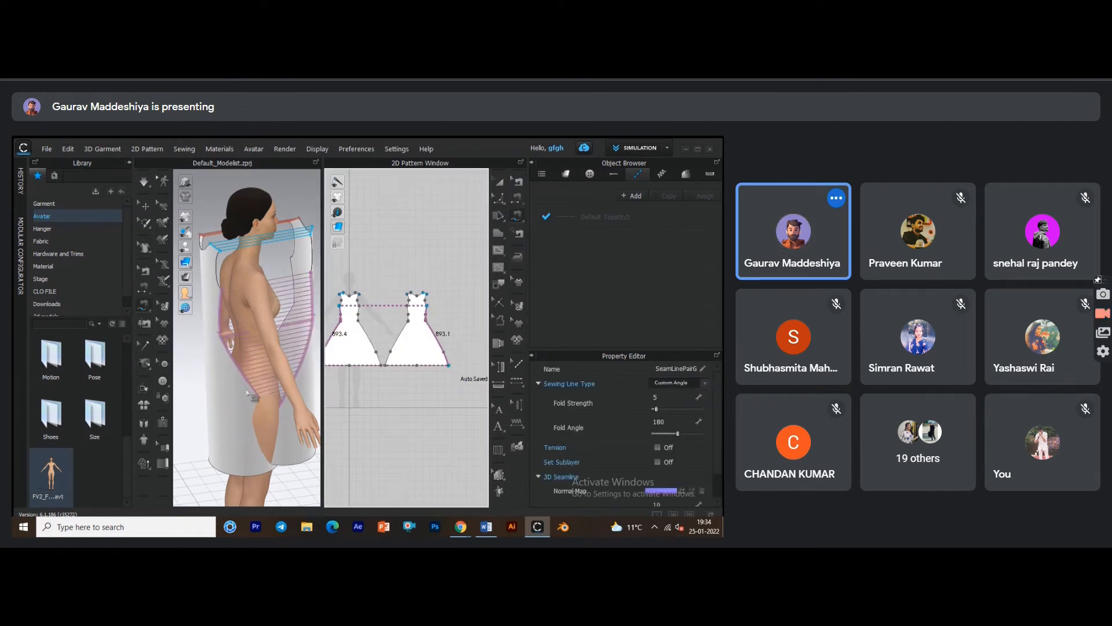
Free-sew the facing inner side edges of the front and back patterns together from armhole to hem.
{"action": "right_click_drag", "start_coordinate": [253, 364], "coordinate": [320, 345]}
{"action": "scroll", "coordinate": [412, 347], "scroll_direction": "up", "scroll_amount": 4}
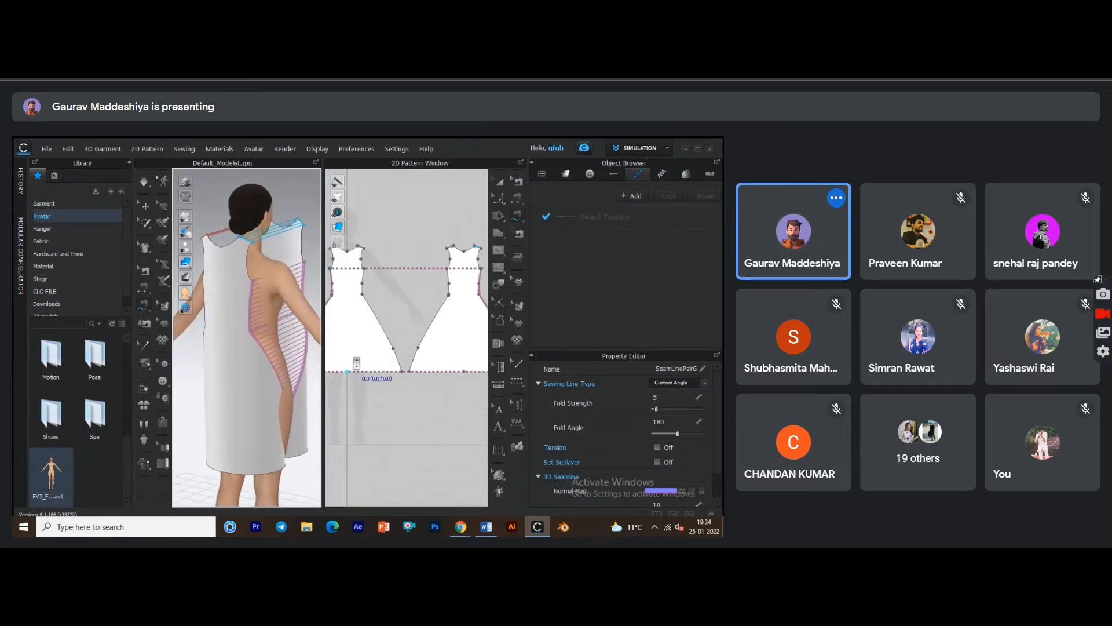
{"action": "left_click", "coordinate": [423, 342]}
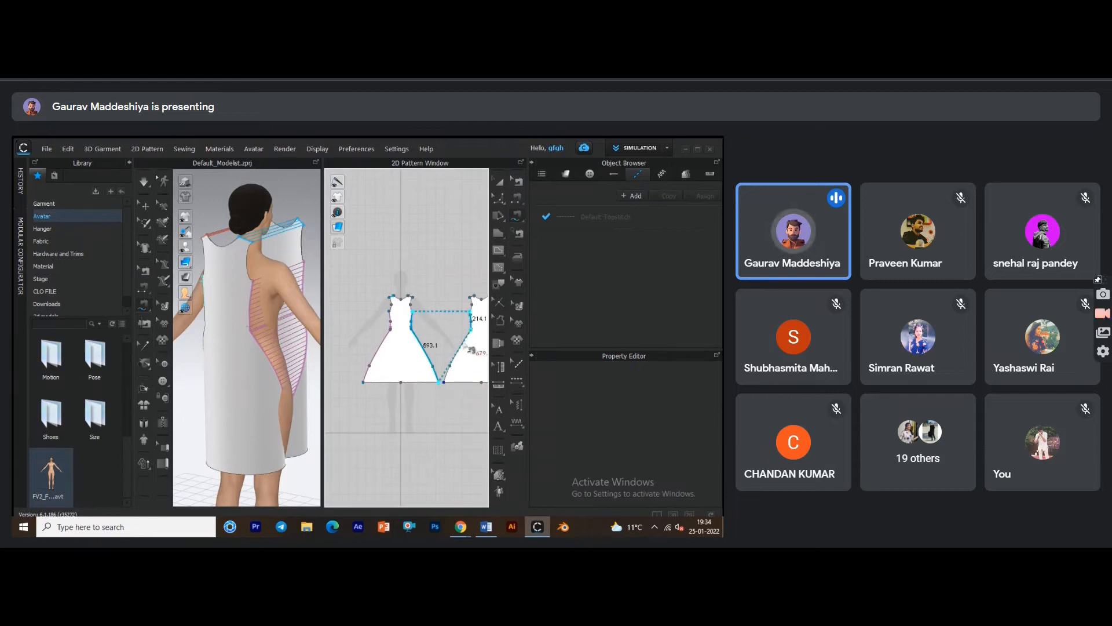
{"action": "left_click", "coordinate": [441, 383]}
Simulate the sewn dress and pull at its side, neckline and skirt hem to check the drape on the avatar.
{"action": "right_click_drag", "start_coordinate": [313, 396], "coordinate": [457, 375]}
{"action": "key", "text": "space"}
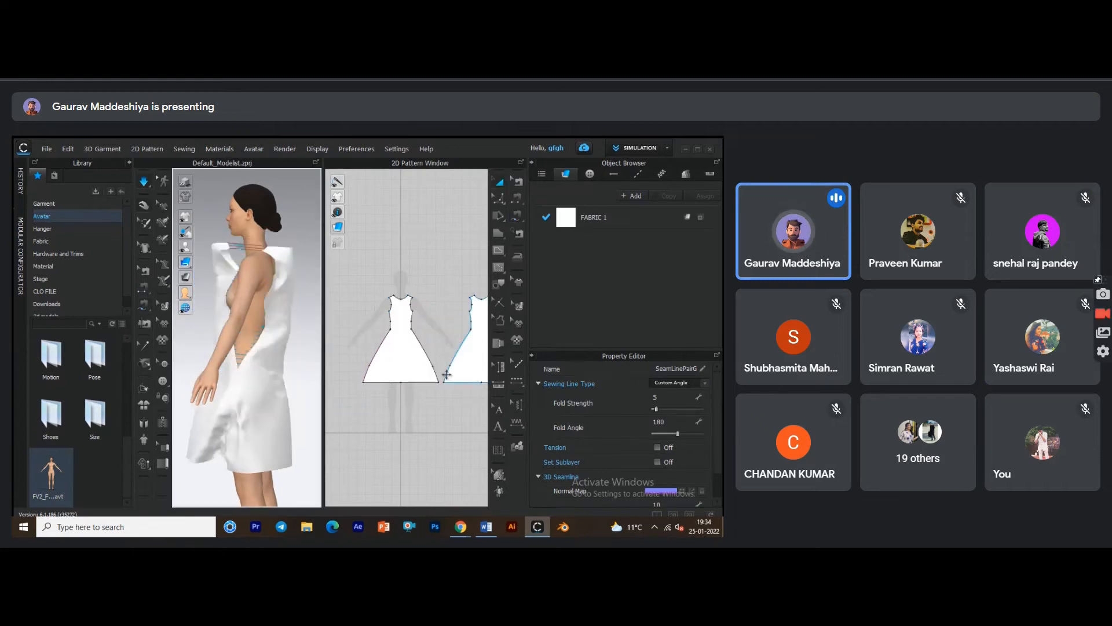
{"action": "right_click_drag", "start_coordinate": [279, 421], "coordinate": [427, 402]}
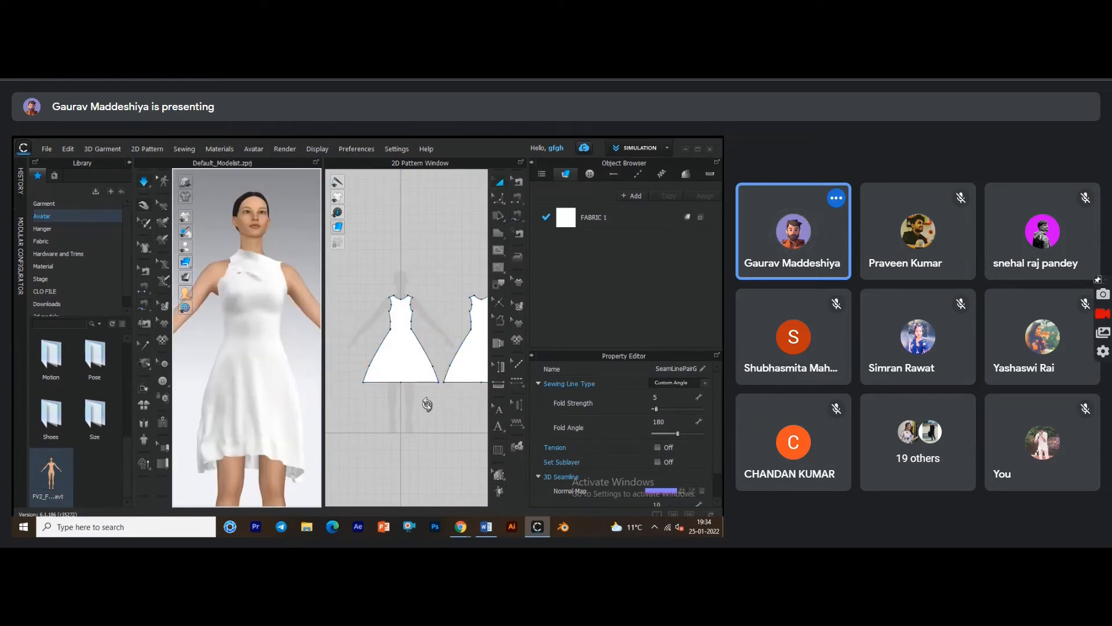
{"action": "left_click", "coordinate": [204, 351]}
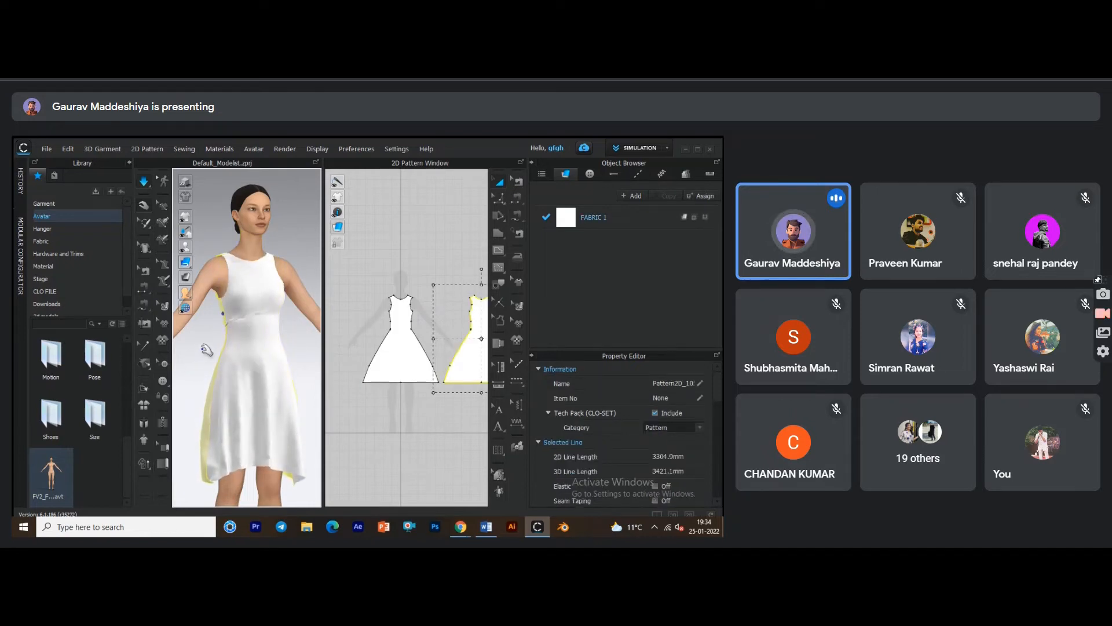
{"action": "right_click_drag", "start_coordinate": [210, 348], "coordinate": [287, 282]}
{"action": "left_click", "coordinate": [278, 257]}
{"action": "left_click_drag", "start_coordinate": [339, 358], "coordinate": [298, 325]}
{"action": "left_click", "coordinate": [298, 325]}
{"action": "middle_click_drag", "start_coordinate": [285, 391], "coordinate": [294, 312]}
{"action": "left_click", "coordinate": [210, 393]}
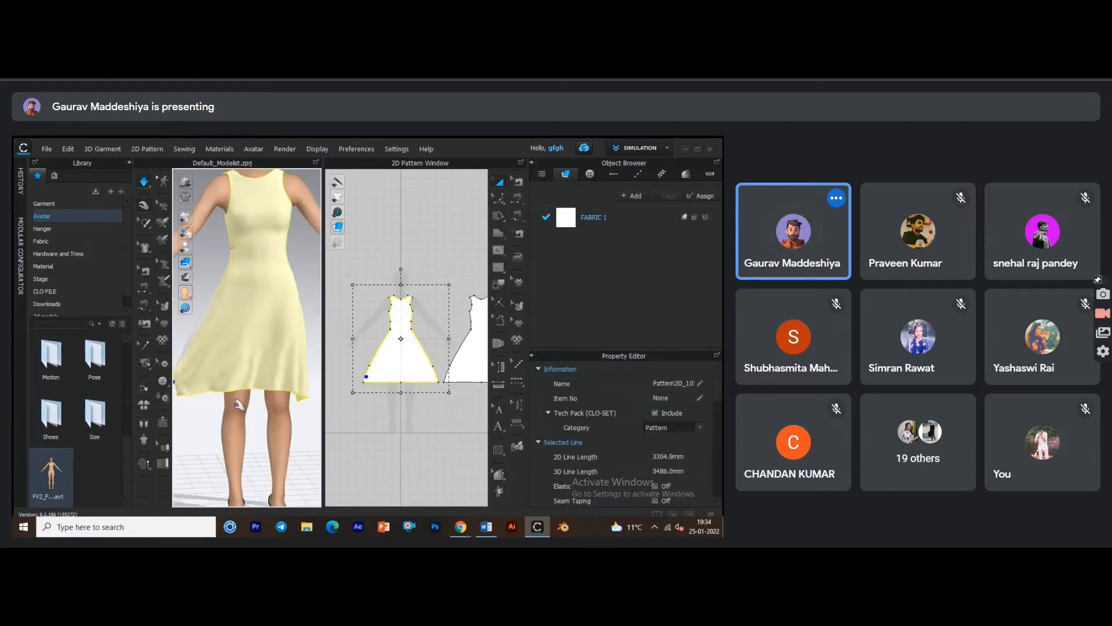
Round both lower hem corners of the front skirt pattern with the Smooth Curve tool.
{"action": "scroll", "coordinate": [365, 377], "scroll_direction": "up", "scroll_amount": 2}
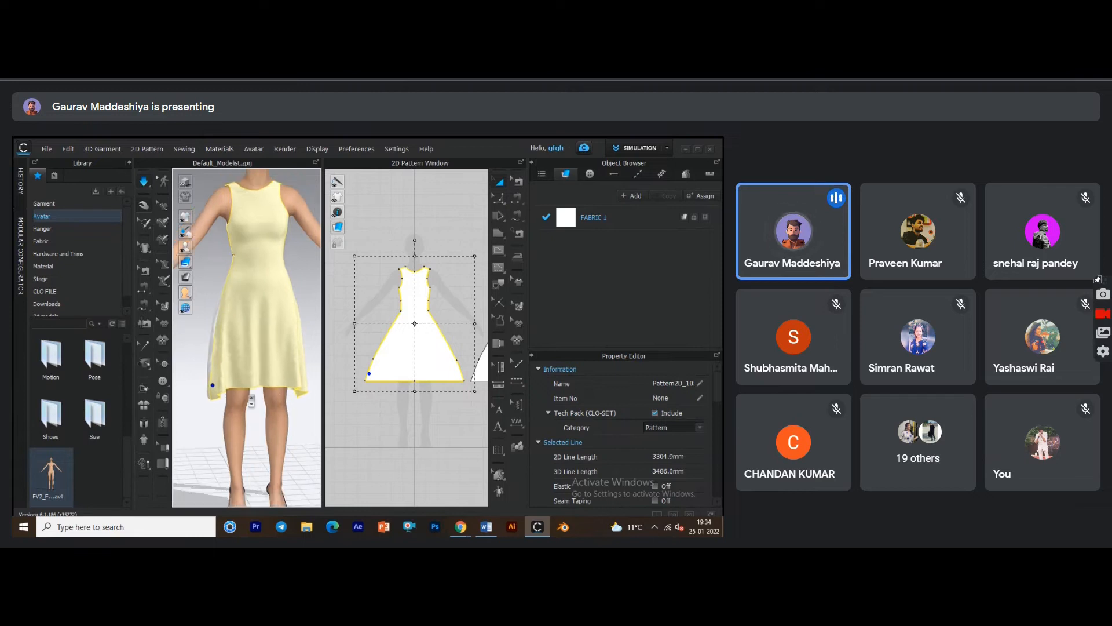
{"action": "scroll", "coordinate": [368, 376], "scroll_direction": "up", "scroll_amount": 1}
{"action": "left_click", "coordinate": [517, 215]}
{"action": "left_click", "coordinate": [539, 218]}
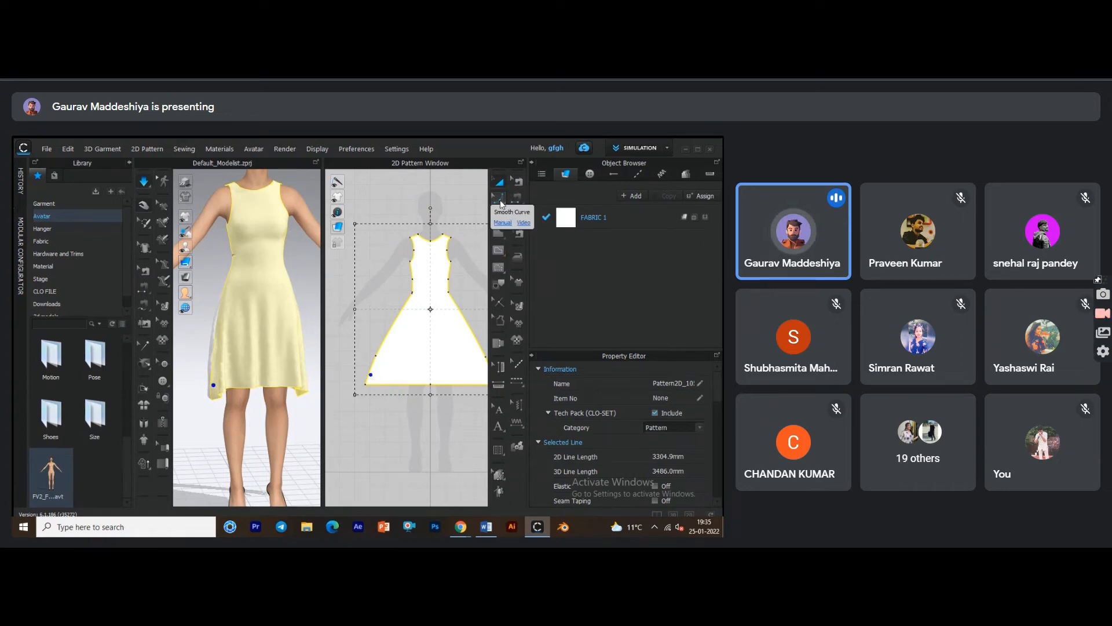
{"action": "left_click", "coordinate": [500, 200]}
{"action": "left_click", "coordinate": [366, 387]}
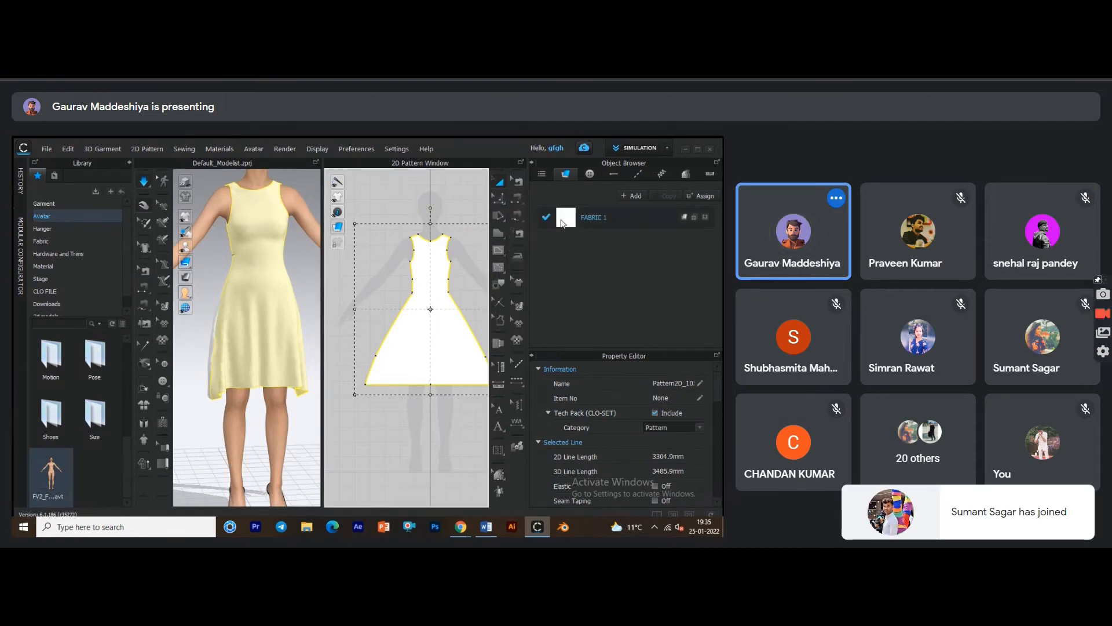
{"action": "left_click", "coordinate": [519, 199]}
{"action": "left_click", "coordinate": [499, 201]}
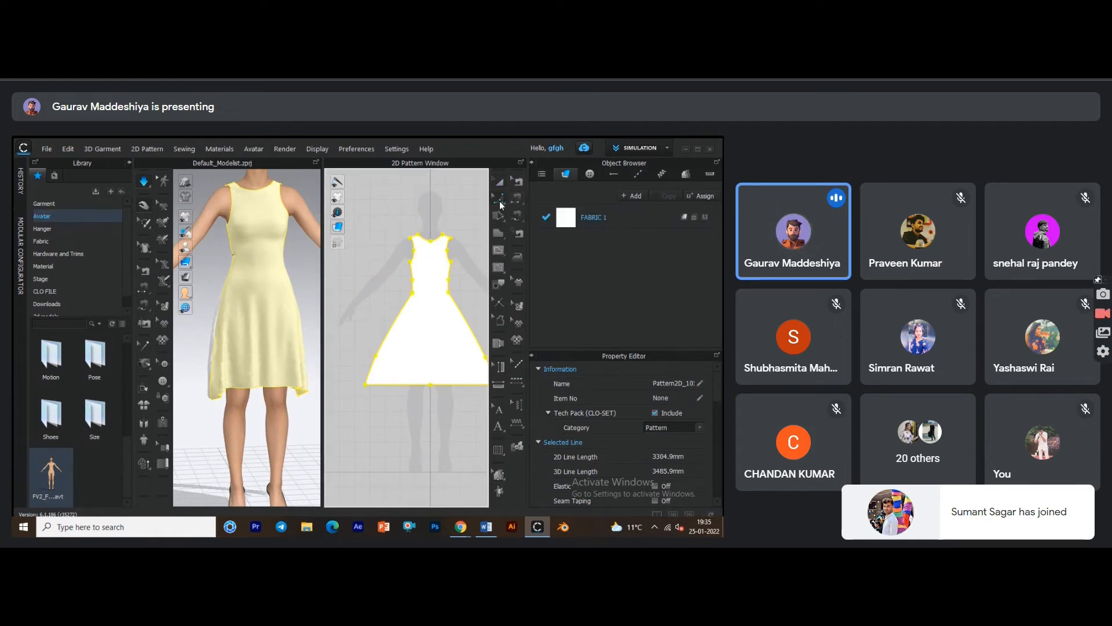
{"action": "left_click_drag", "start_coordinate": [365, 385], "coordinate": [406, 359]}
{"action": "middle_click_drag", "start_coordinate": [459, 380], "coordinate": [421, 377]}
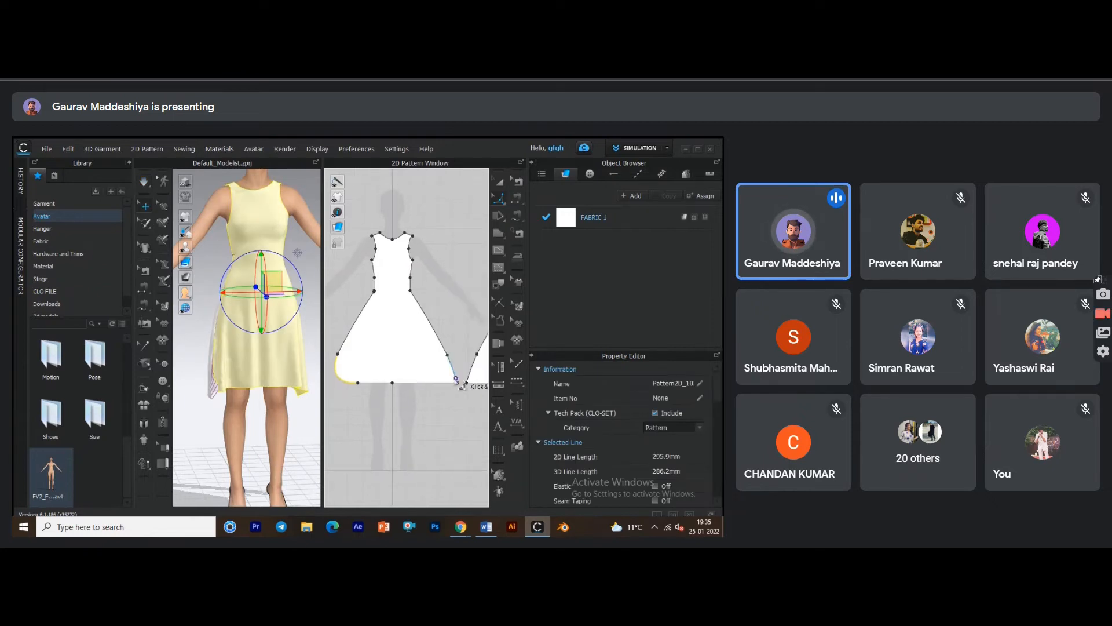
{"action": "left_click_drag", "start_coordinate": [457, 383], "coordinate": [431, 357]}
{"action": "middle_click_drag", "start_coordinate": [466, 382], "coordinate": [412, 387]}
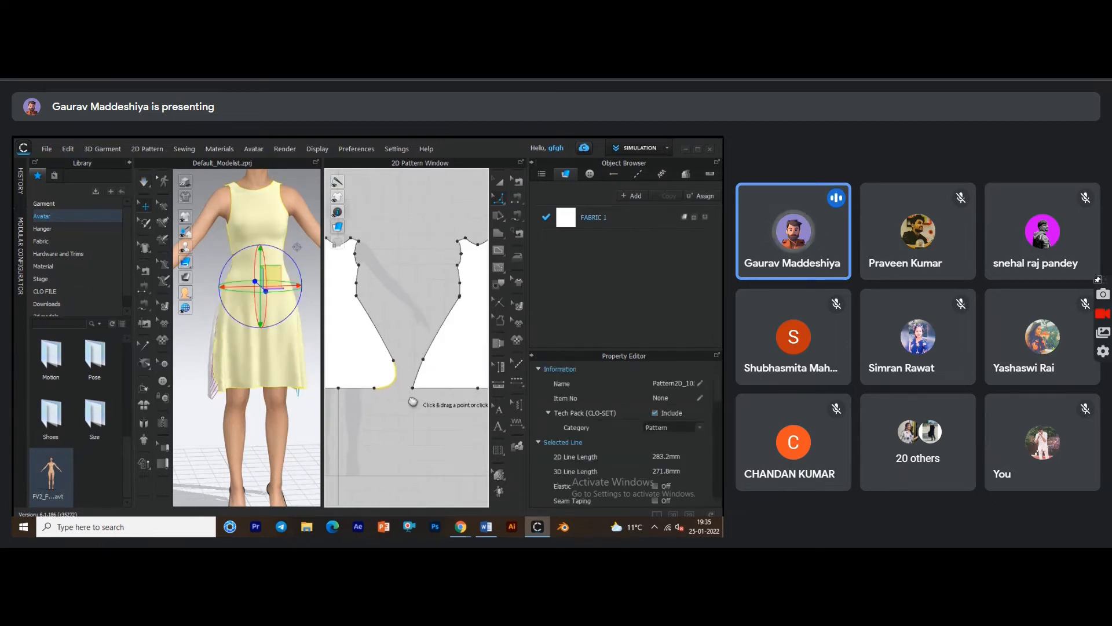
Round both lower hem corners of the back skirt pattern to match the front.
{"action": "left_click_drag", "start_coordinate": [412, 388], "coordinate": [454, 373]}
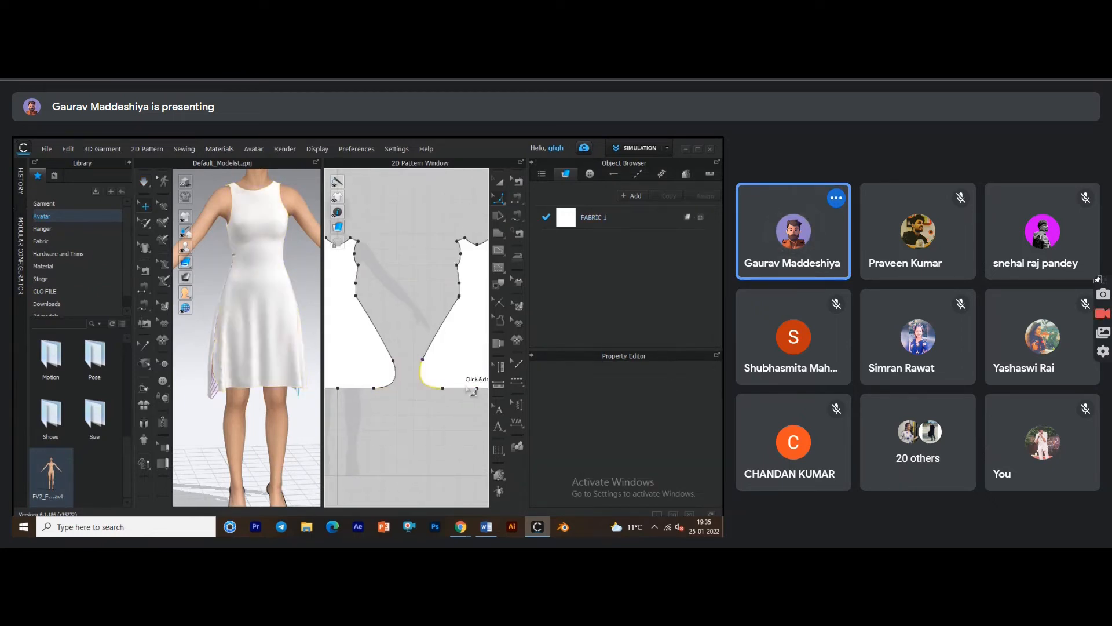
{"action": "middle_click_drag", "start_coordinate": [476, 377], "coordinate": [386, 382]}
{"action": "left_click_drag", "start_coordinate": [452, 392], "coordinate": [424, 361]}
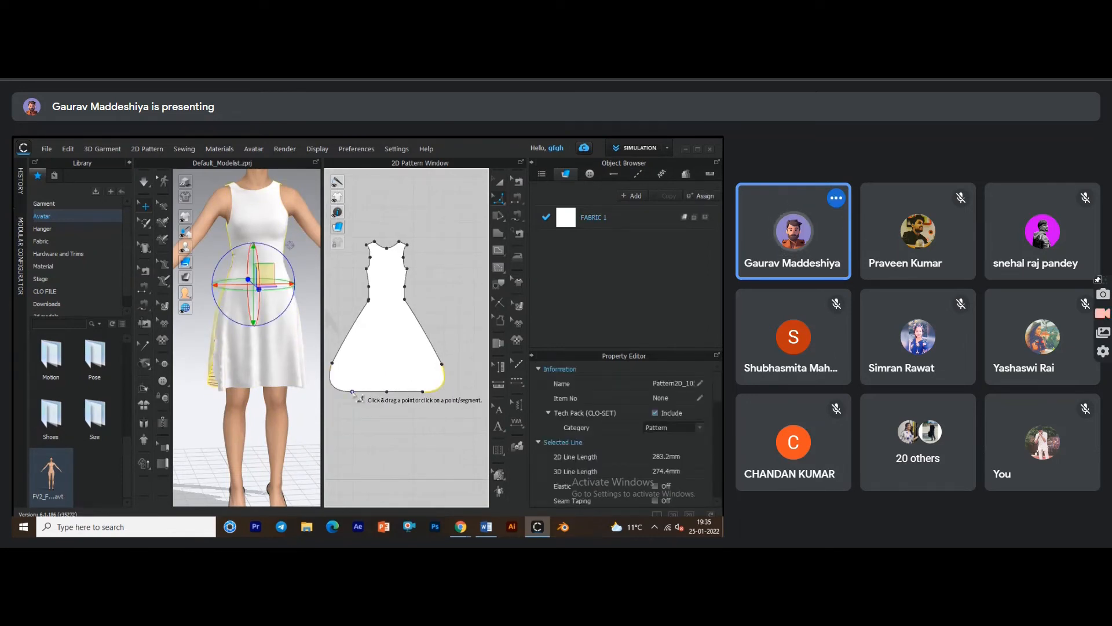
Smooth the corner-to-hem points on both halves of the back pattern into one curved hem.
{"action": "left_click_drag", "start_coordinate": [353, 391], "coordinate": [373, 380]}
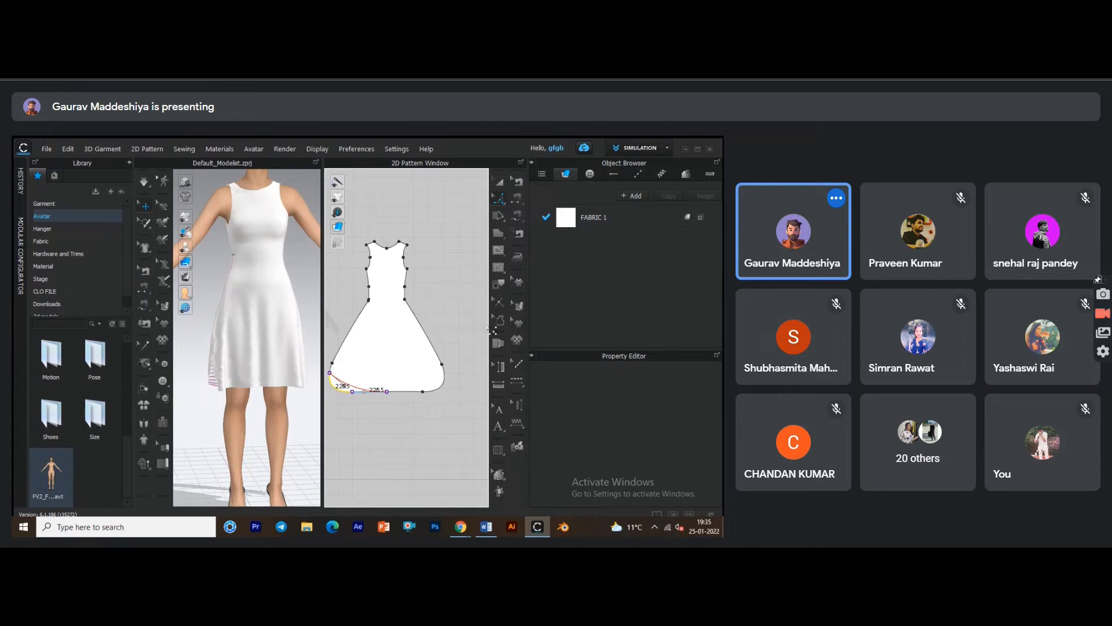
{"action": "left_click_drag", "start_coordinate": [434, 321], "coordinate": [434, 322]}
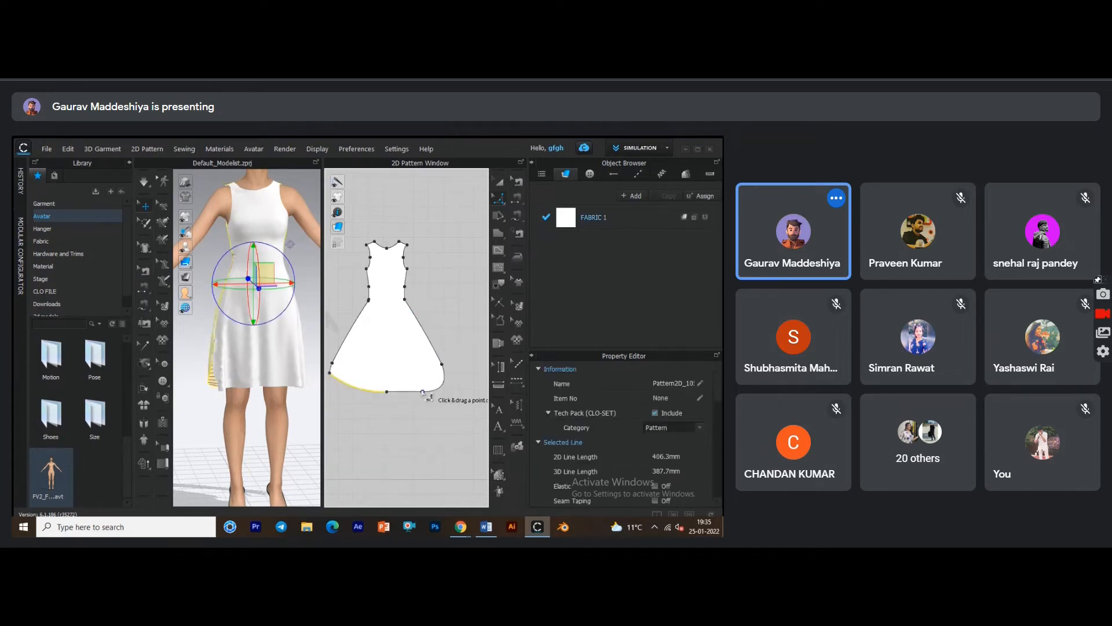
{"action": "left_click_drag", "start_coordinate": [424, 392], "coordinate": [368, 339]}
Smooth the corner-to-hem points on both halves of the front pattern into one curved hem.
{"action": "middle_click_drag", "start_coordinate": [368, 339], "coordinate": [427, 340]}
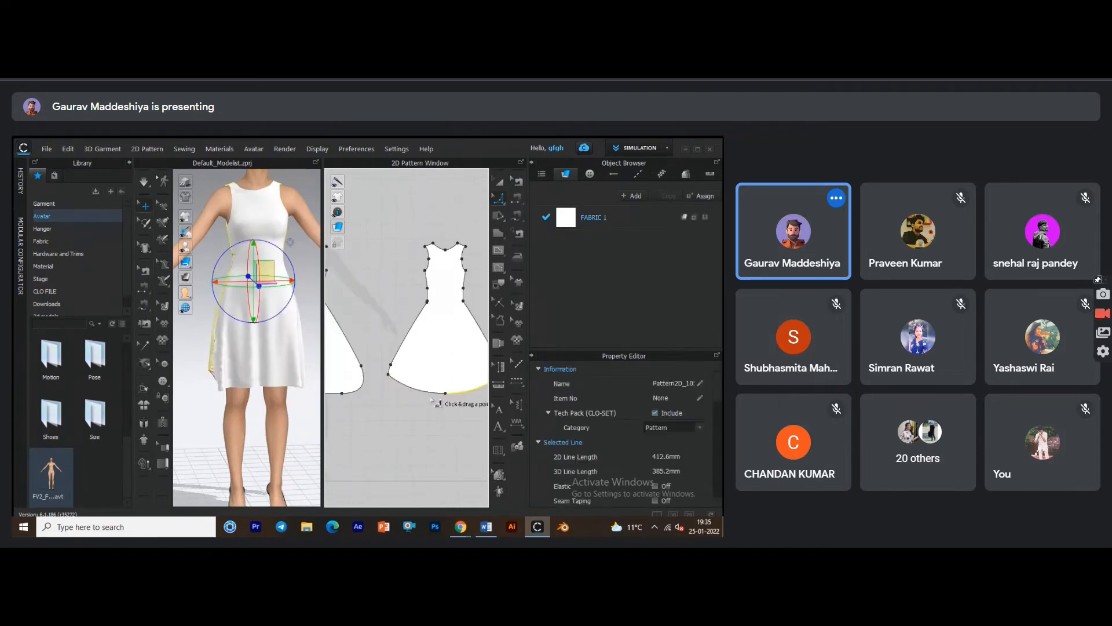
{"action": "middle_click_drag", "start_coordinate": [353, 392], "coordinate": [406, 402]}
{"action": "left_click_drag", "start_coordinate": [396, 401], "coordinate": [358, 349]}
{"action": "middle_click_drag", "start_coordinate": [358, 349], "coordinate": [408, 355]}
{"action": "left_click_drag", "start_coordinate": [377, 408], "coordinate": [428, 377]}
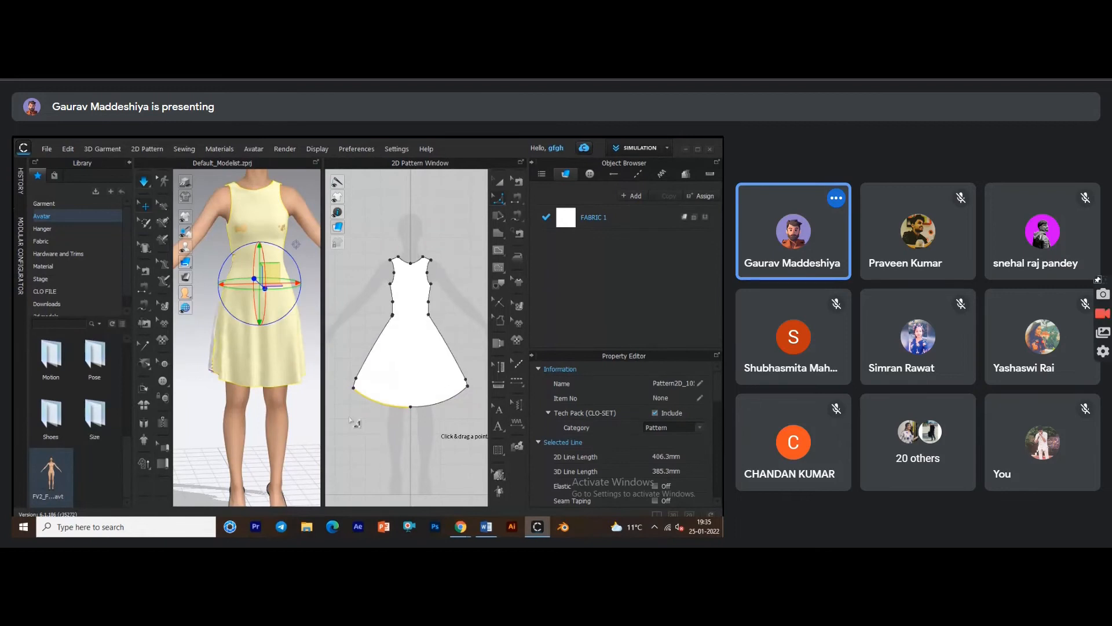
Simulate the dress with its curved hem and pull the skirt to check the side seam near the hem.
{"action": "key", "text": "space"}
{"action": "right_click_drag", "start_coordinate": [255, 387], "coordinate": [293, 383]}
{"action": "left_click_drag", "start_coordinate": [235, 379], "coordinate": [212, 394]}
{"action": "key", "text": "space"}
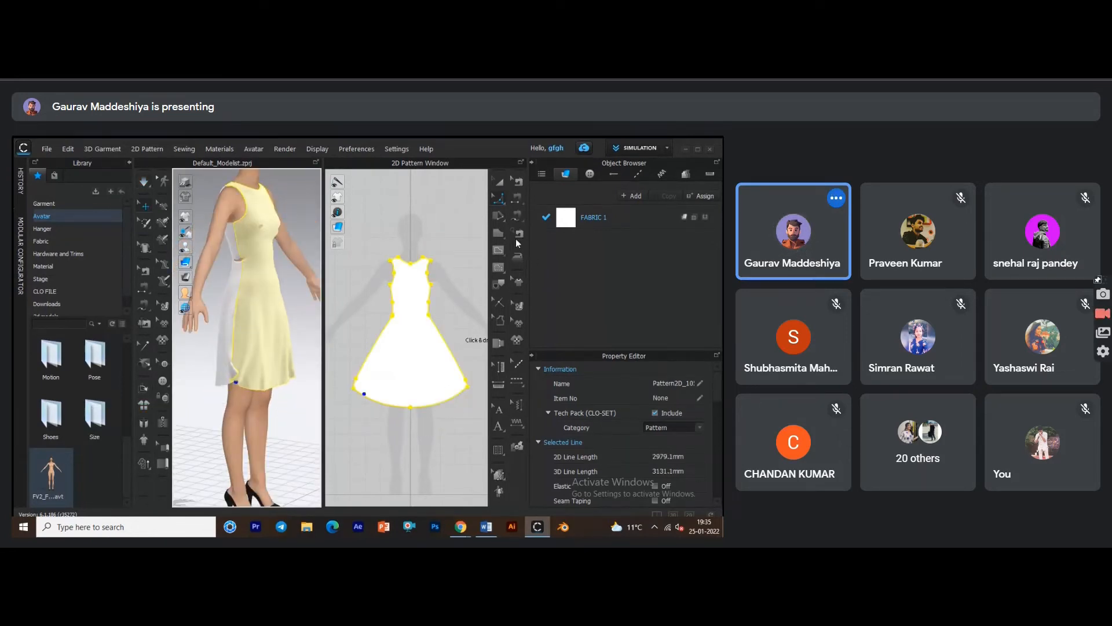
Delete the existing side seams on both sides of the front and back patterns.
{"action": "left_click", "coordinate": [517, 181]}
{"action": "scroll", "coordinate": [375, 385], "scroll_direction": "up", "scroll_amount": 3}
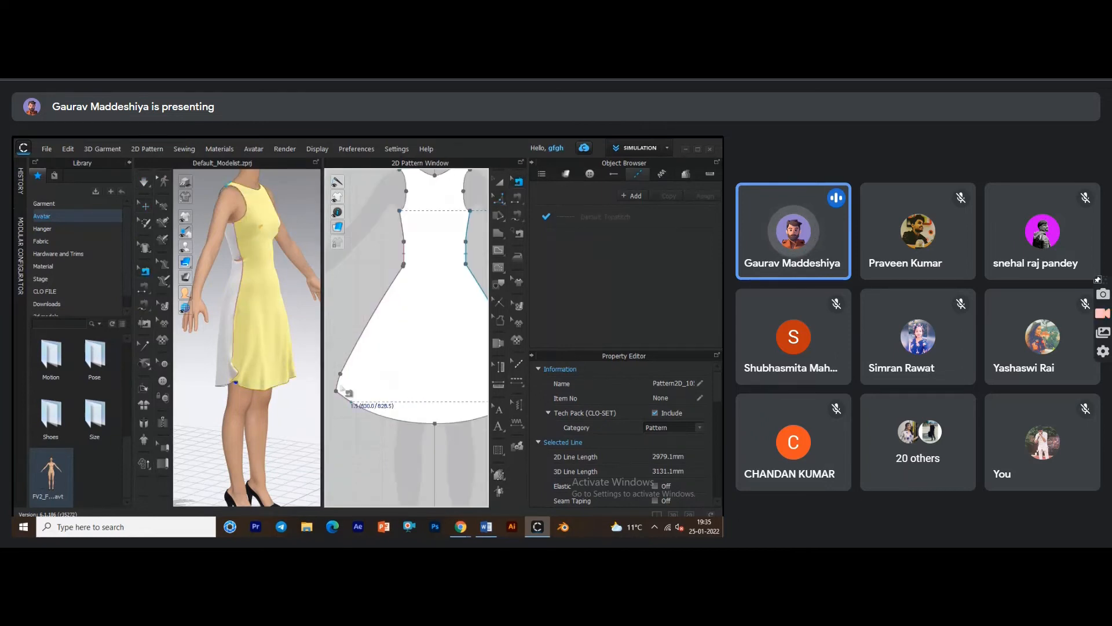
{"action": "left_click", "coordinate": [346, 388]}
{"action": "scroll", "coordinate": [361, 397], "scroll_direction": "down", "scroll_amount": 5}
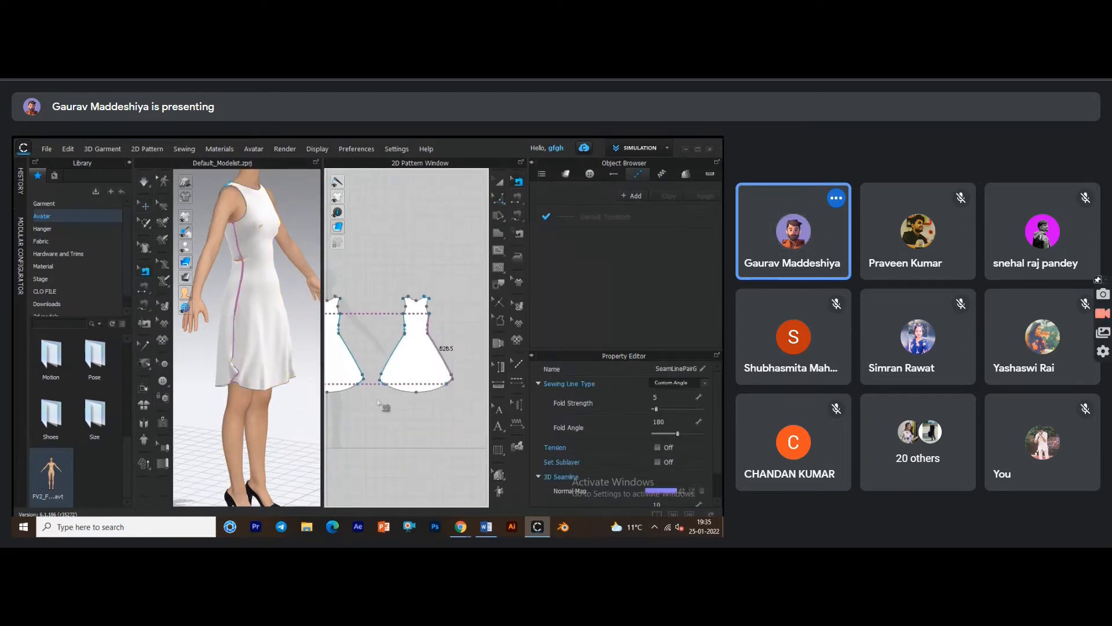
{"action": "key", "text": "Delete"}
{"action": "middle_click_drag", "start_coordinate": [380, 404], "coordinate": [412, 400]}
{"action": "left_click", "coordinate": [411, 361]}
{"action": "key", "text": "Delete"}
Free-sew the outer side edge of the front pattern to the back's outer side edge, from armhole to the curved hem corner.
{"action": "left_click", "coordinate": [520, 215]}
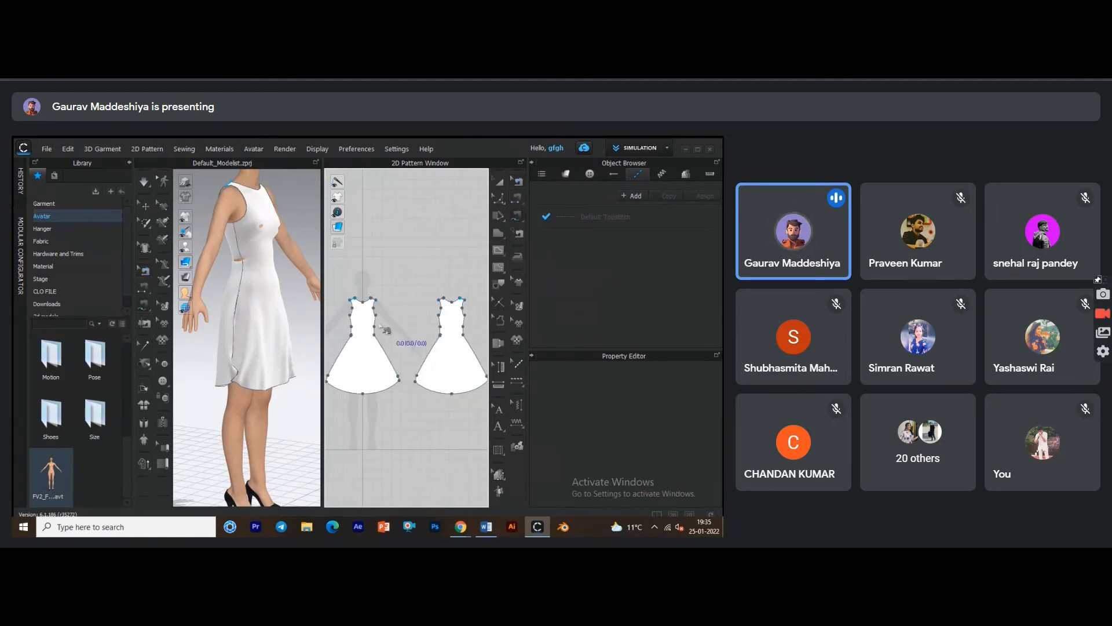
{"action": "left_click", "coordinate": [335, 387]}
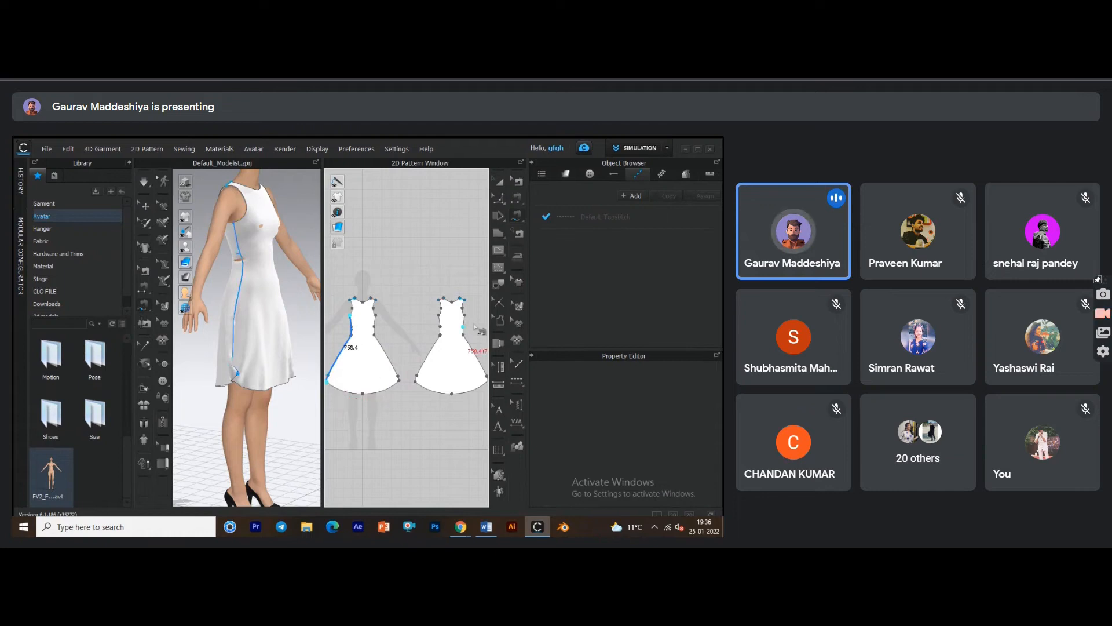
{"action": "left_click", "coordinate": [465, 316]}
{"action": "middle_click_drag", "start_coordinate": [476, 336], "coordinate": [430, 330]}
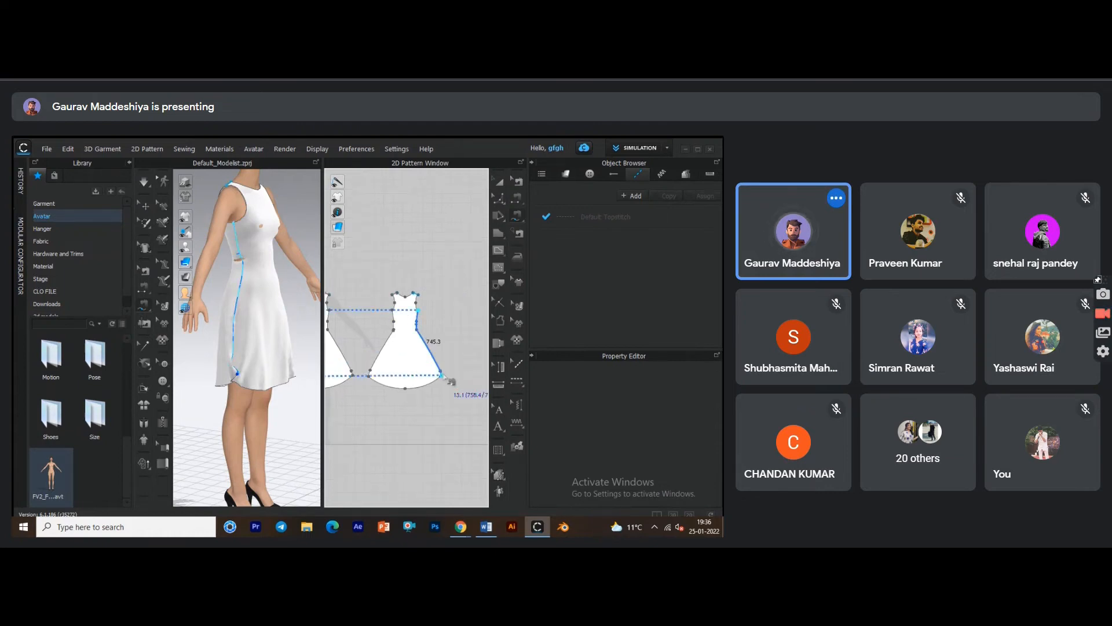
{"action": "left_click", "coordinate": [442, 377]}
Free-sew the facing inner side edges of both patterns from armhole to the curved hem corner.
{"action": "middle_click_drag", "start_coordinate": [404, 393], "coordinate": [465, 396]}
{"action": "left_click", "coordinate": [391, 313]}
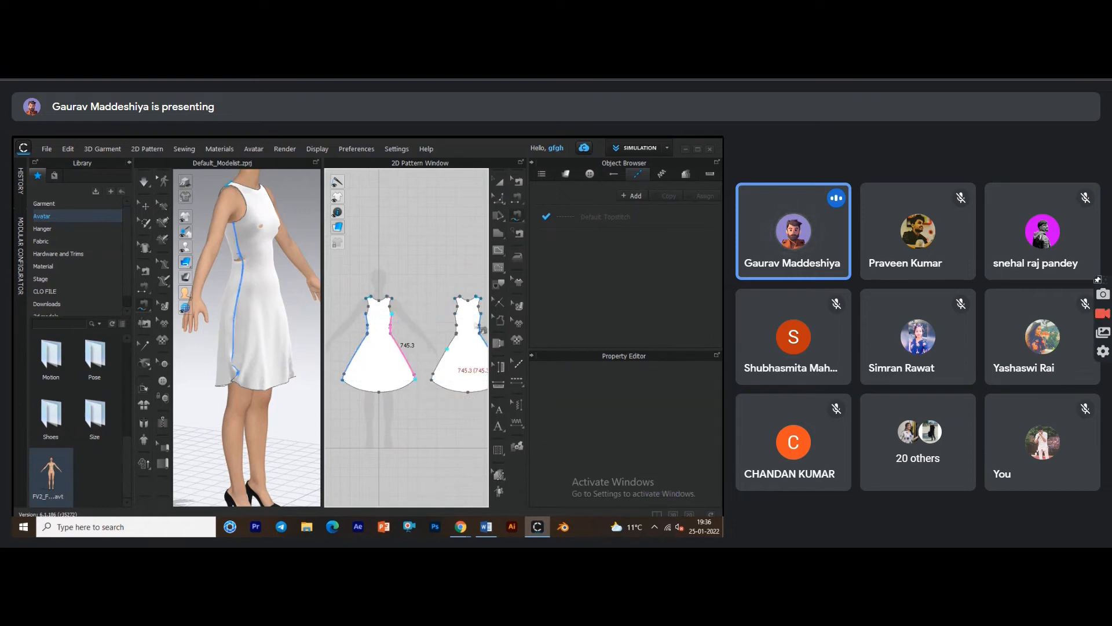
{"action": "left_click", "coordinate": [433, 380]}
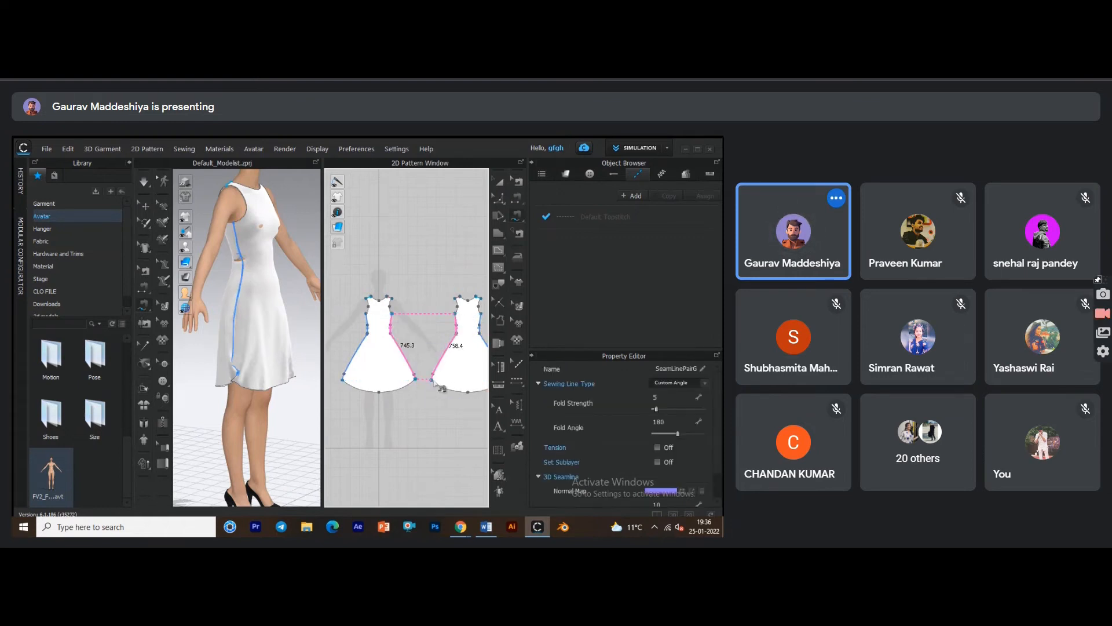
Simulate the resewn dress, pull the front hem and inspect the side seam and the front pattern's hem corner.
{"action": "key", "text": "space"}
{"action": "key", "text": "space"}
{"action": "right_click_drag", "start_coordinate": [255, 380], "coordinate": [284, 378]}
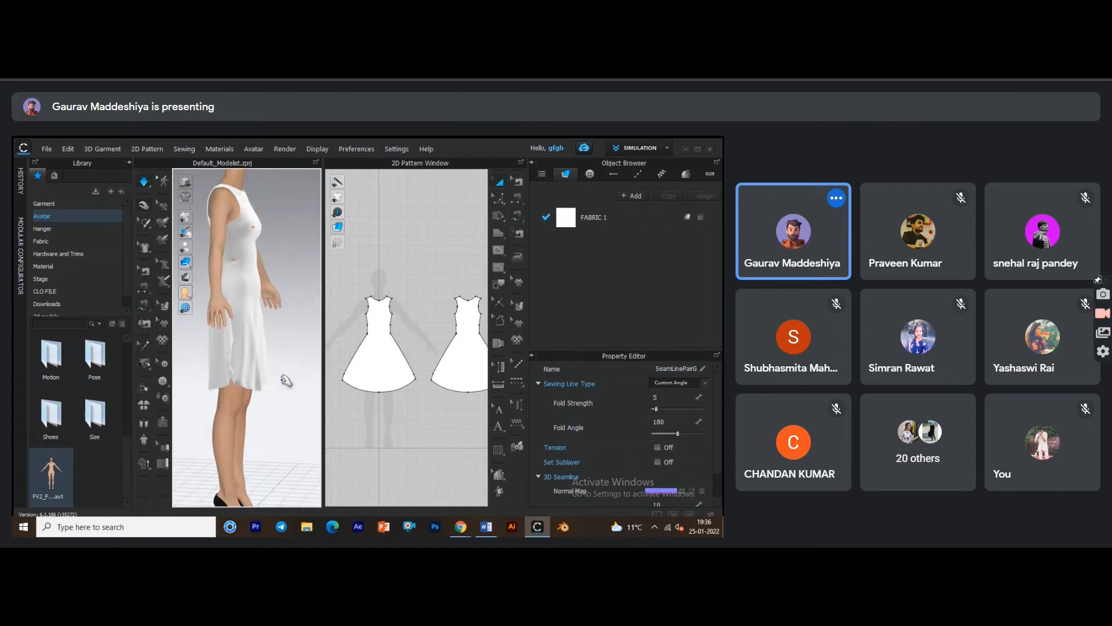
{"action": "left_click", "coordinate": [254, 383]}
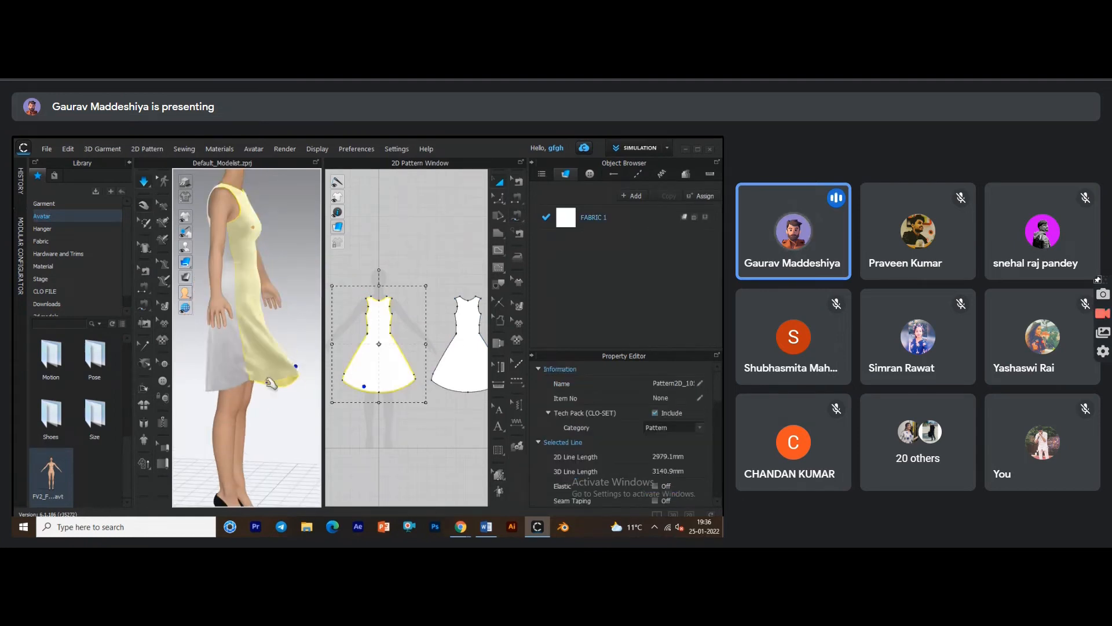
{"action": "scroll", "coordinate": [336, 385], "scroll_direction": "up", "scroll_amount": 4}
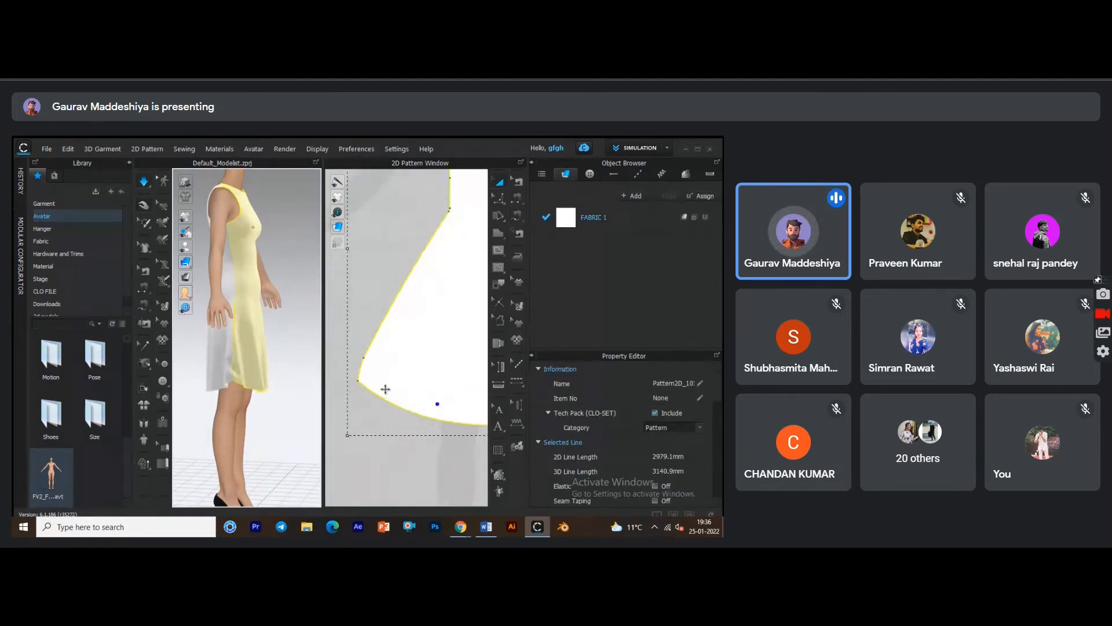
{"action": "scroll", "coordinate": [386, 389], "scroll_direction": "down", "scroll_amount": 2}
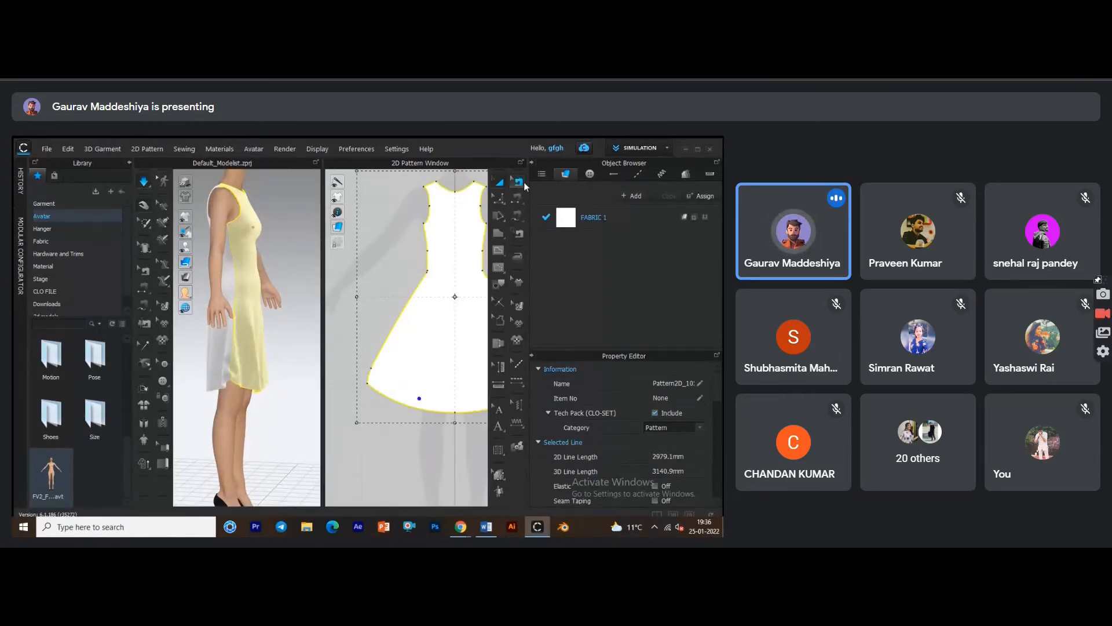
Show the seam lines and examine the side seams of both patterns in 2D and on the draped dress.
{"action": "left_click", "coordinate": [524, 182]}
{"action": "scroll", "coordinate": [410, 387], "scroll_direction": "up", "scroll_amount": 2}
{"action": "scroll", "coordinate": [409, 387], "scroll_direction": "down", "scroll_amount": 4}
{"action": "scroll", "coordinate": [449, 377], "scroll_direction": "down", "scroll_amount": 1}
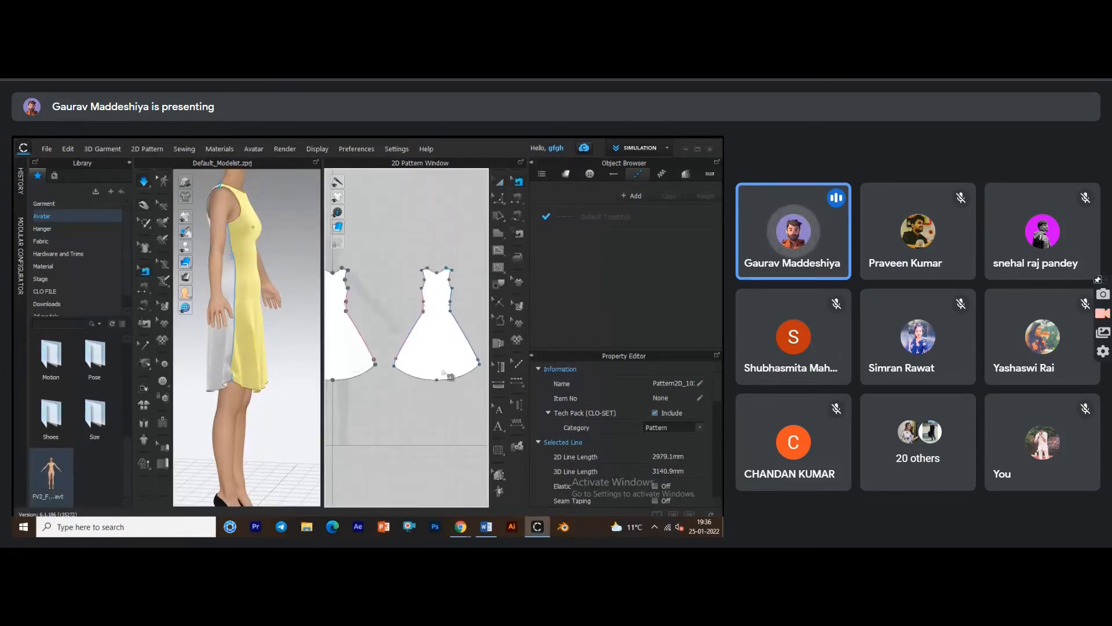
{"action": "scroll", "coordinate": [454, 384], "scroll_direction": "up", "scroll_amount": 4}
{"action": "scroll", "coordinate": [453, 384], "scroll_direction": "down", "scroll_amount": 3}
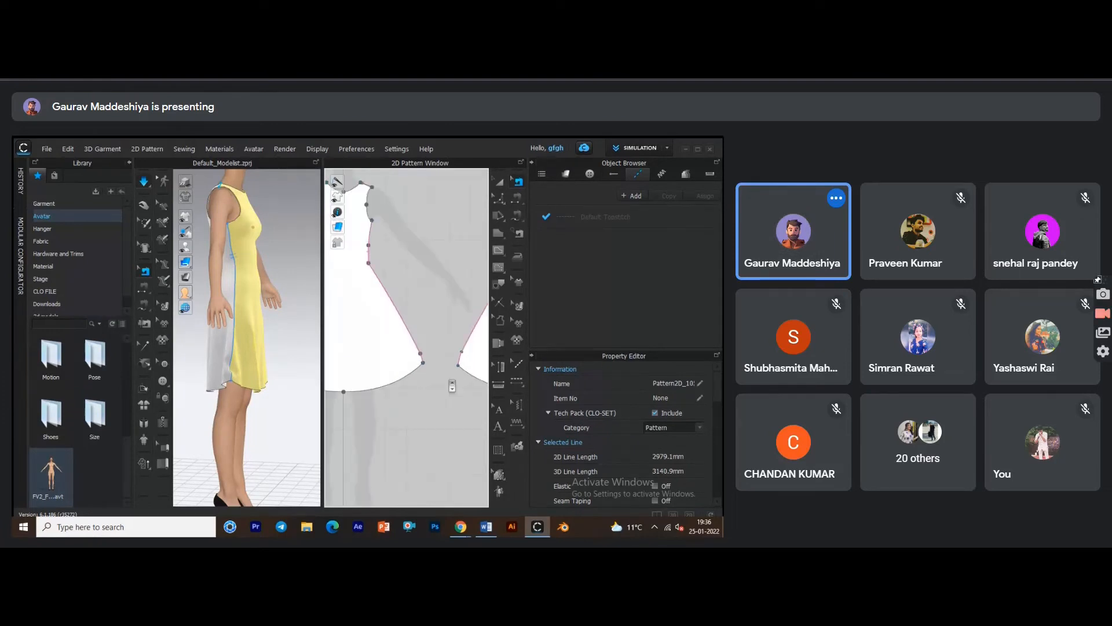
{"action": "middle_click_drag", "start_coordinate": [427, 385], "coordinate": [340, 383]}
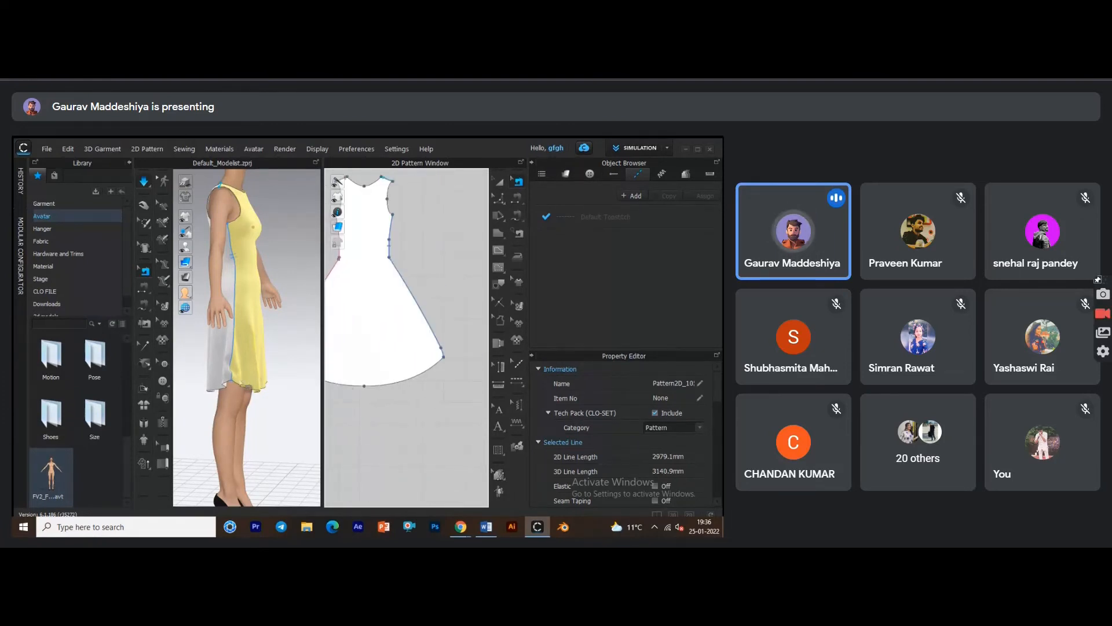
{"action": "right_click_drag", "start_coordinate": [252, 369], "coordinate": [315, 366]}
{"action": "middle_click_drag", "start_coordinate": [315, 366], "coordinate": [241, 413]}
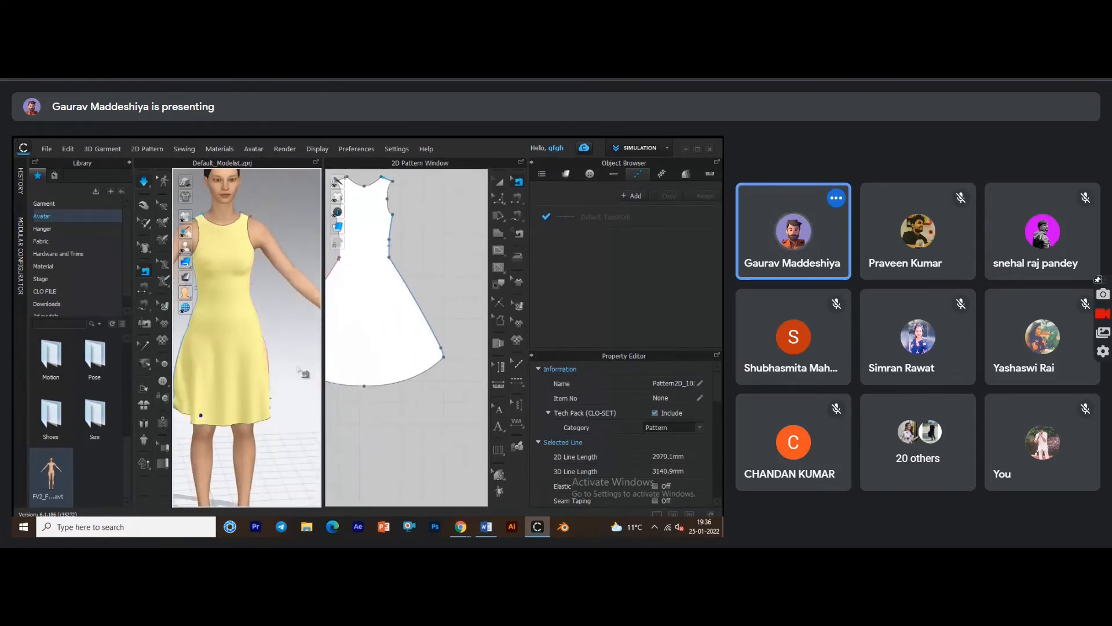
{"action": "right_click_drag", "start_coordinate": [267, 287], "coordinate": [262, 329]}
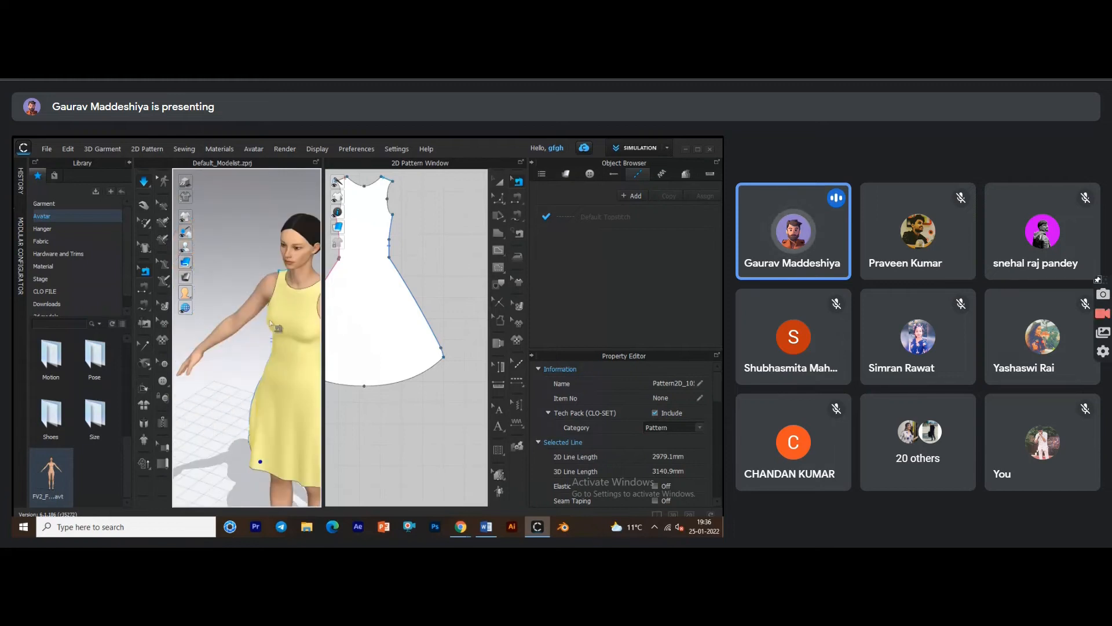
Simulate the dress on the avatar and pull the bodice fabric to test the resewn side seams.
{"action": "key", "text": "space"}
{"action": "key", "text": "space"}
{"action": "key", "text": "space"}
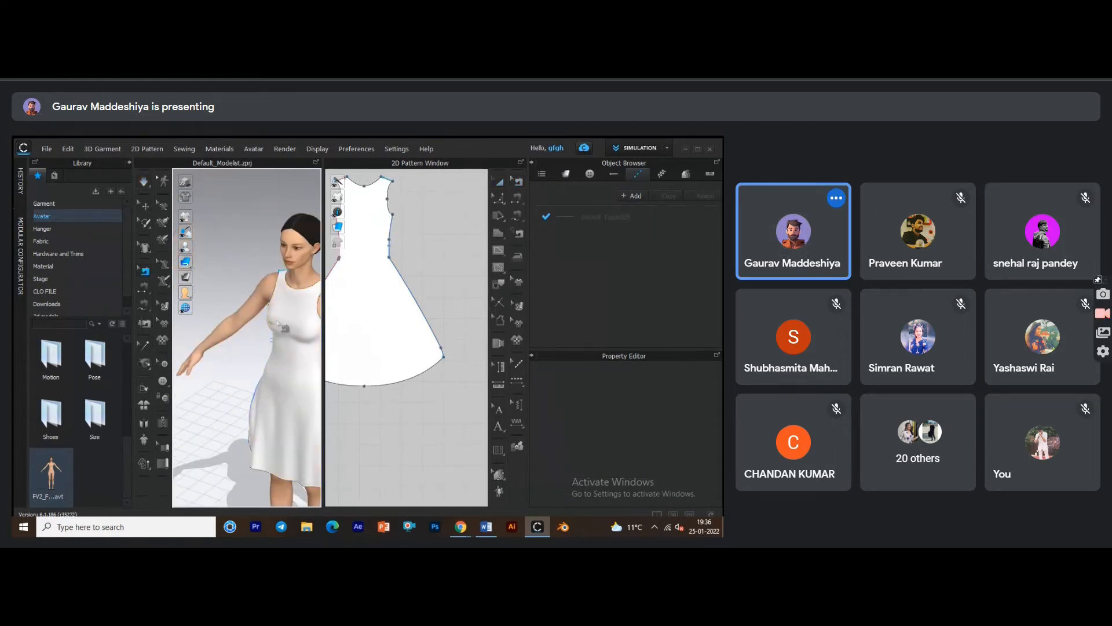
{"action": "left_click_drag", "start_coordinate": [278, 323], "coordinate": [260, 325]}
{"action": "left_click", "coordinate": [256, 333]}
{"action": "middle_click_drag", "start_coordinate": [316, 343], "coordinate": [253, 387]}
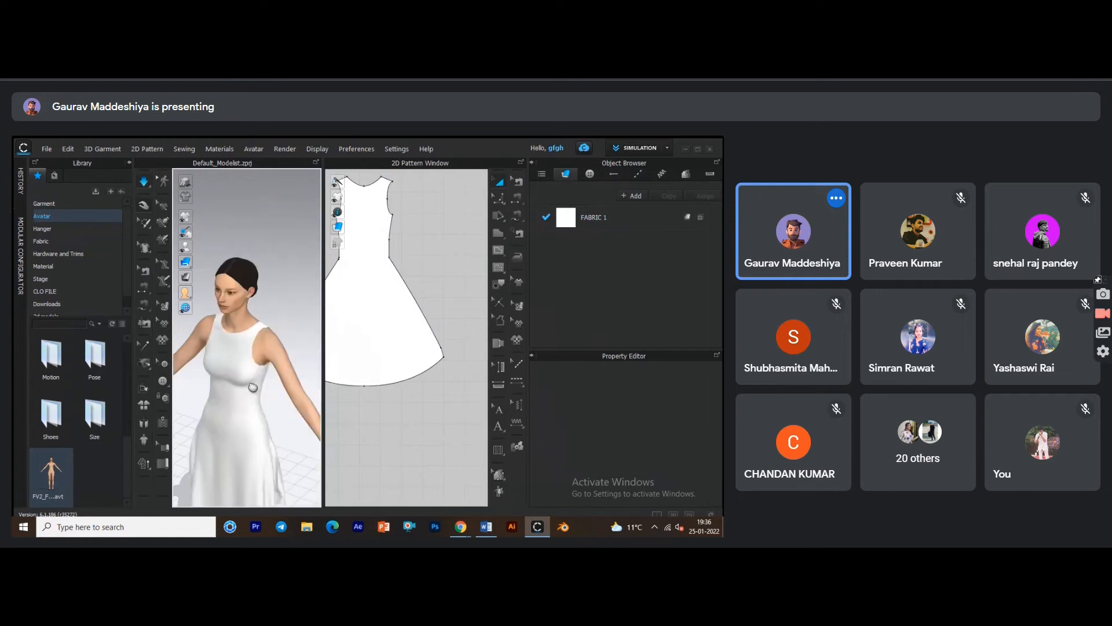
{"action": "scroll", "coordinate": [266, 341], "scroll_direction": "up", "scroll_amount": 3}
{"action": "scroll", "coordinate": [403, 362], "scroll_direction": "up", "scroll_amount": 6}
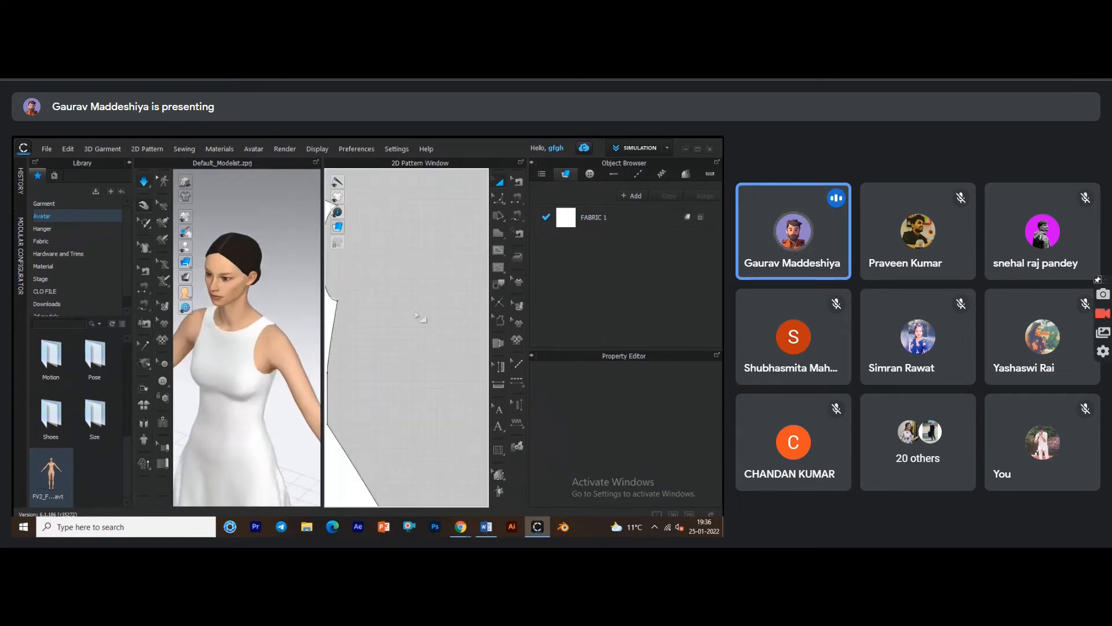
{"action": "middle_click_drag", "start_coordinate": [462, 332], "coordinate": [472, 352]}
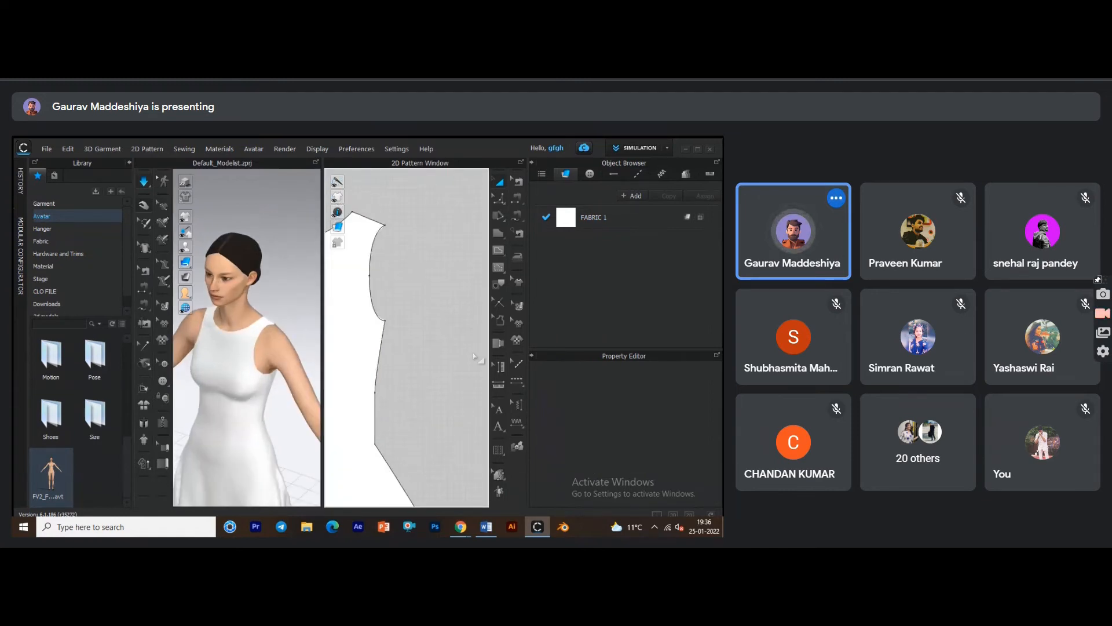
{"action": "left_click", "coordinate": [501, 234]}
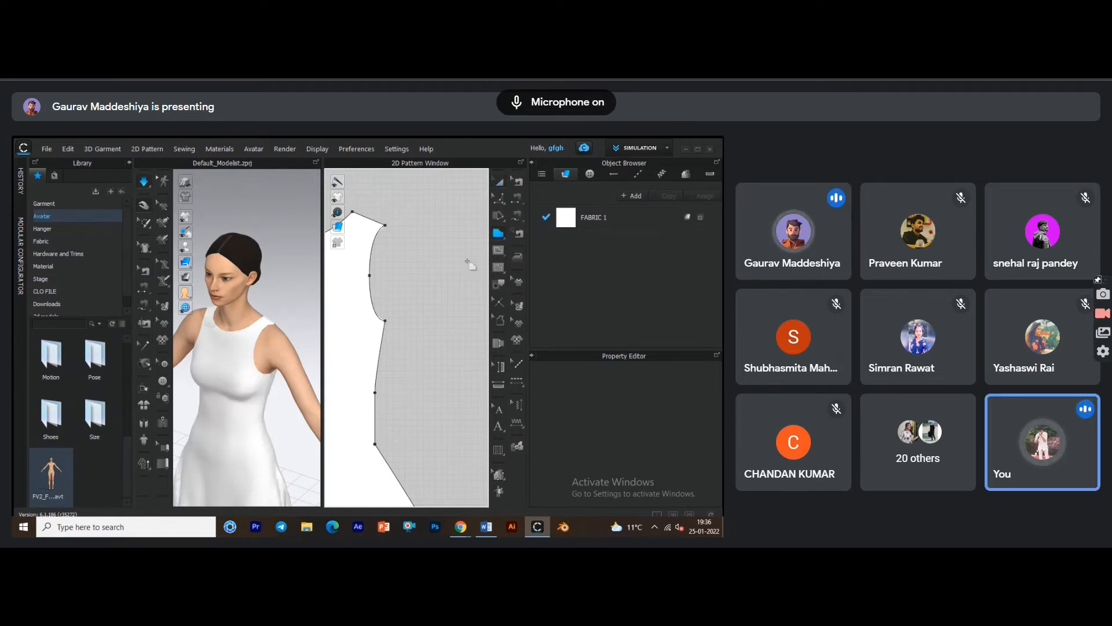
{"action": "middle_click_drag", "start_coordinate": [437, 285], "coordinate": [425, 300]}
{"action": "scroll", "coordinate": [427, 304], "scroll_direction": "down", "scroll_amount": 3}
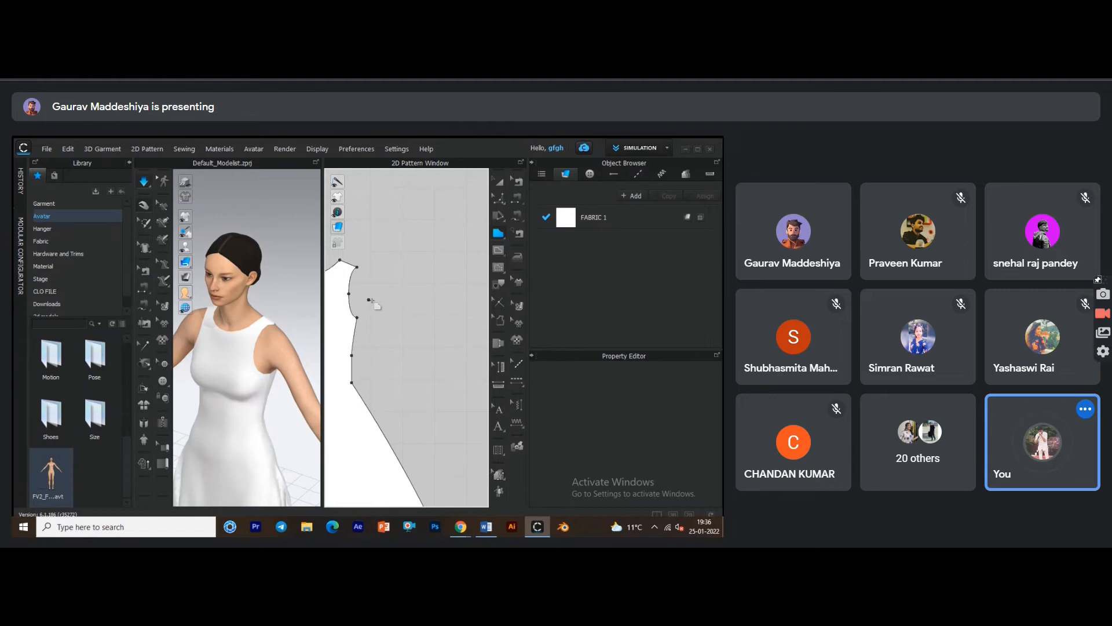
{"action": "right_click", "coordinate": [416, 288]}
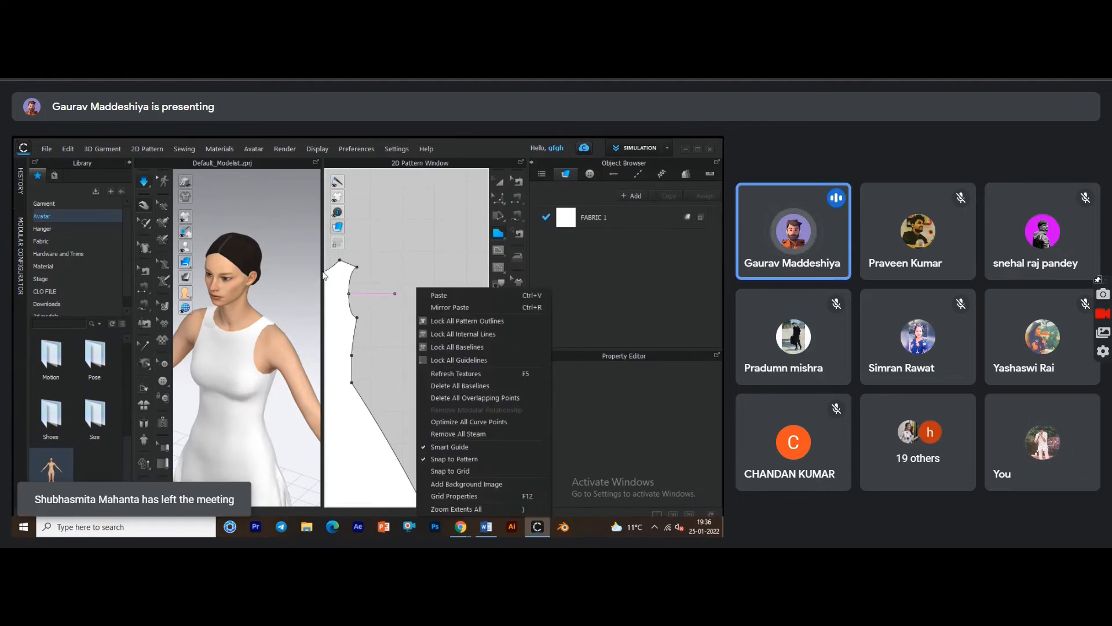
{"action": "left_click", "coordinate": [505, 178]}
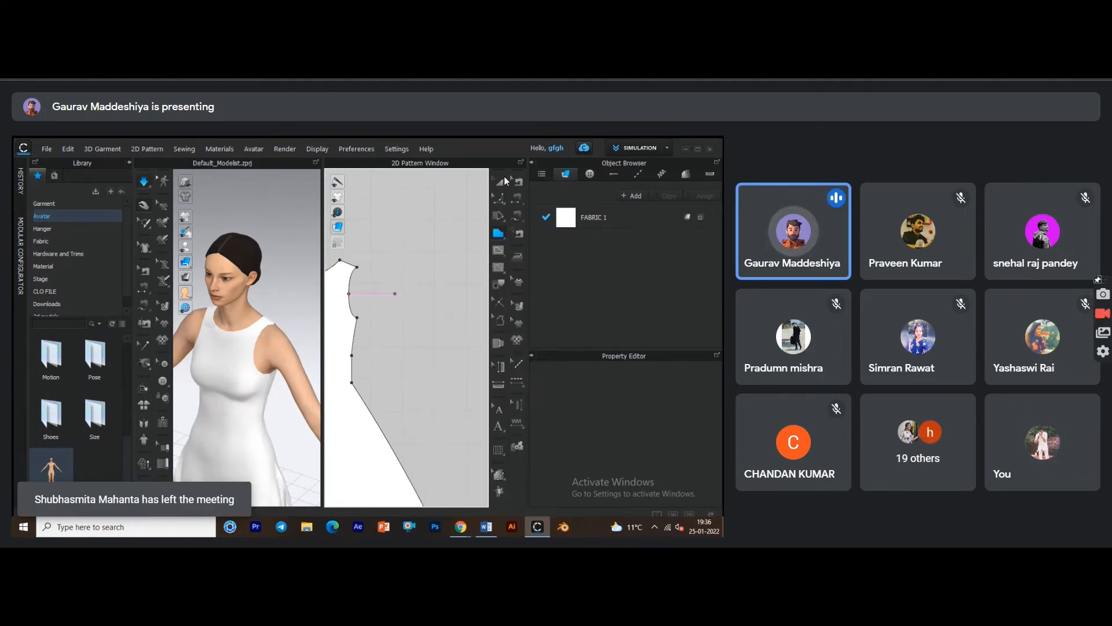
Draw a tall, narrow rectangle pattern beside the dress pattern, with an outline length of about 1259 mm.
{"action": "scroll", "coordinate": [288, 364], "scroll_direction": "down", "scroll_amount": 2}
{"action": "scroll", "coordinate": [258, 340], "scroll_direction": "down", "scroll_amount": 1}
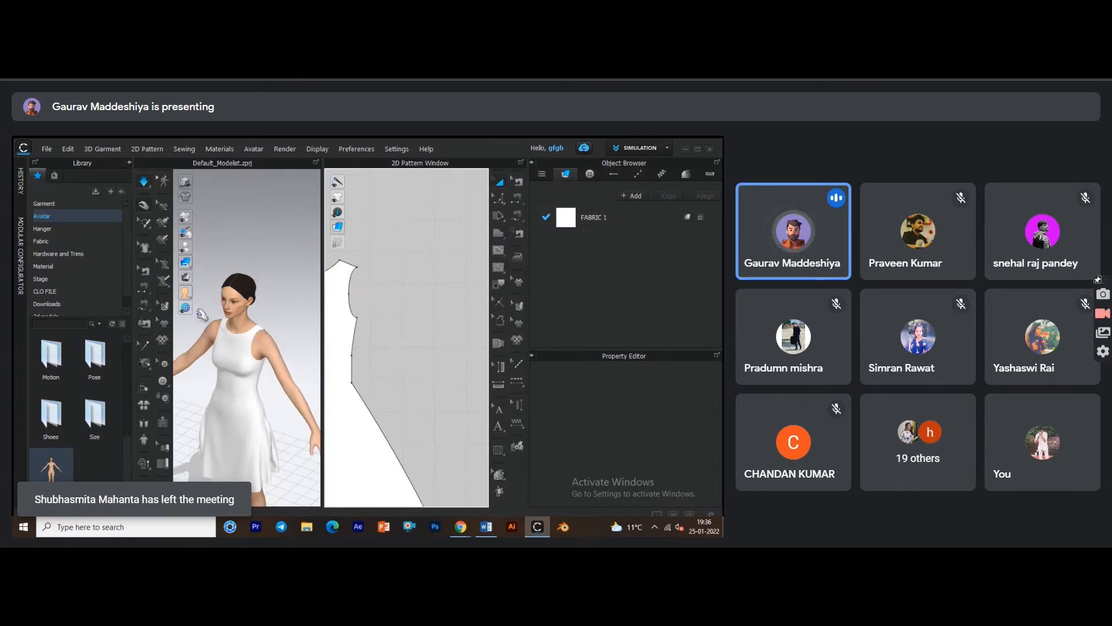
{"action": "scroll", "coordinate": [455, 252], "scroll_direction": "down", "scroll_amount": 3}
{"action": "left_click", "coordinate": [497, 235]}
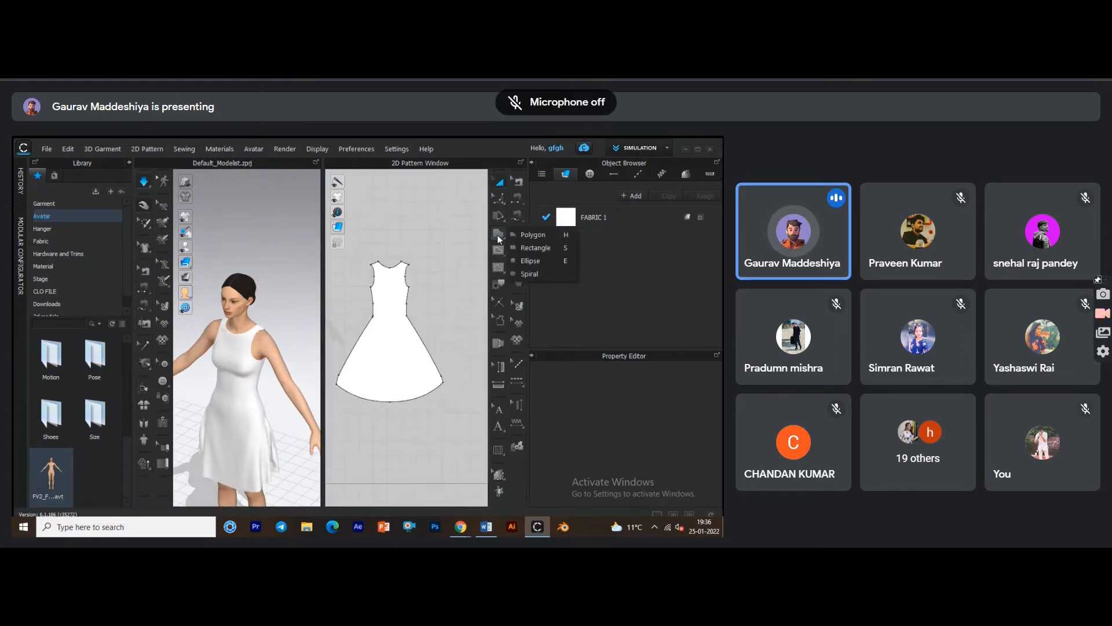
{"action": "left_click", "coordinate": [519, 247]}
{"action": "middle_click_drag", "start_coordinate": [453, 262], "coordinate": [485, 256]}
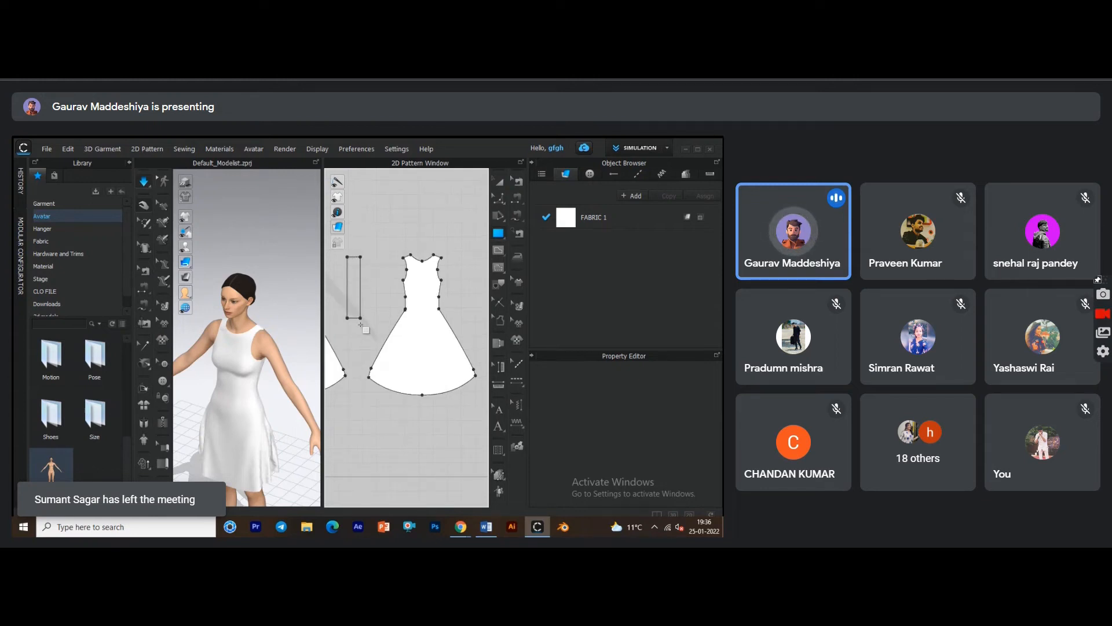
{"action": "left_click_drag", "start_coordinate": [359, 328], "coordinate": [361, 330]}
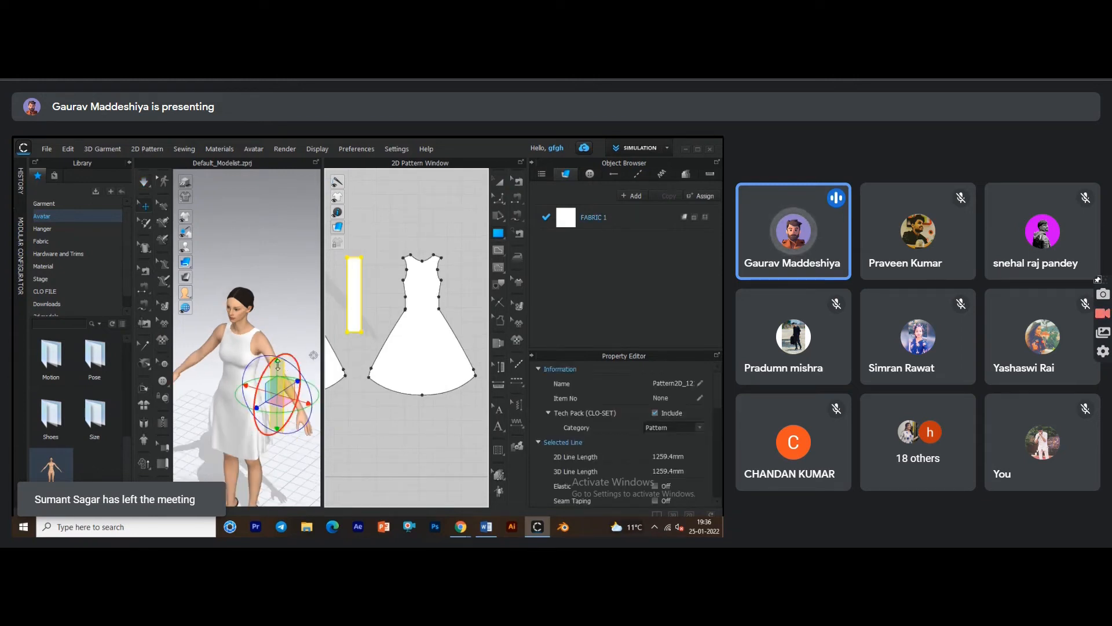
Raise the rectangular strip above the avatar's head in 3D and lengthen it upward to an outline of about 1771 mm.
{"action": "left_click_drag", "start_coordinate": [279, 370], "coordinate": [280, 257]}
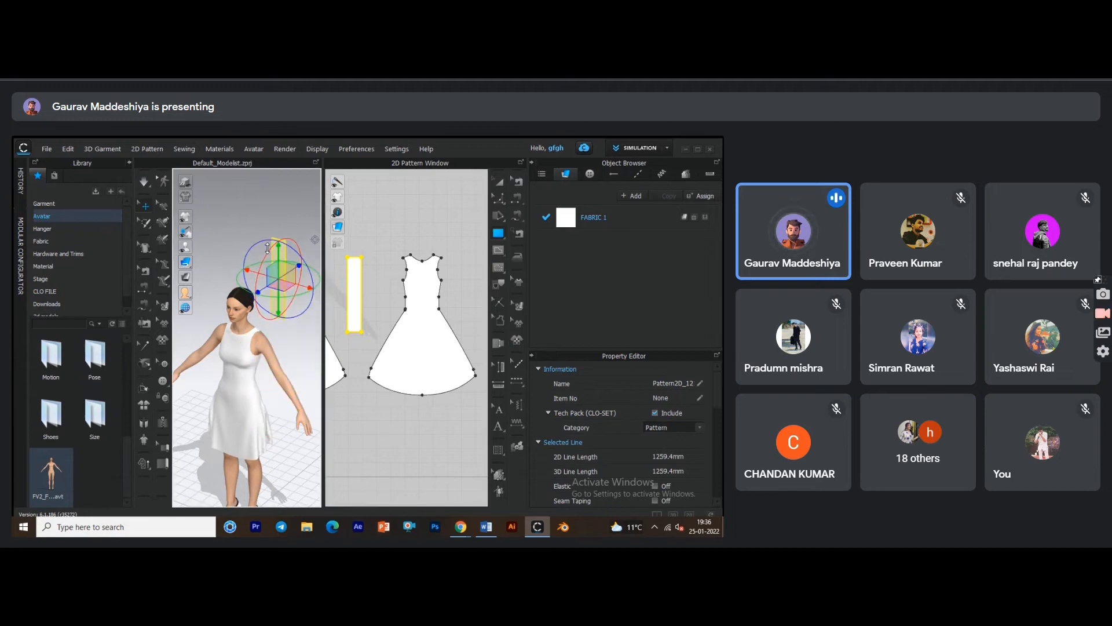
{"action": "key", "text": "a"}
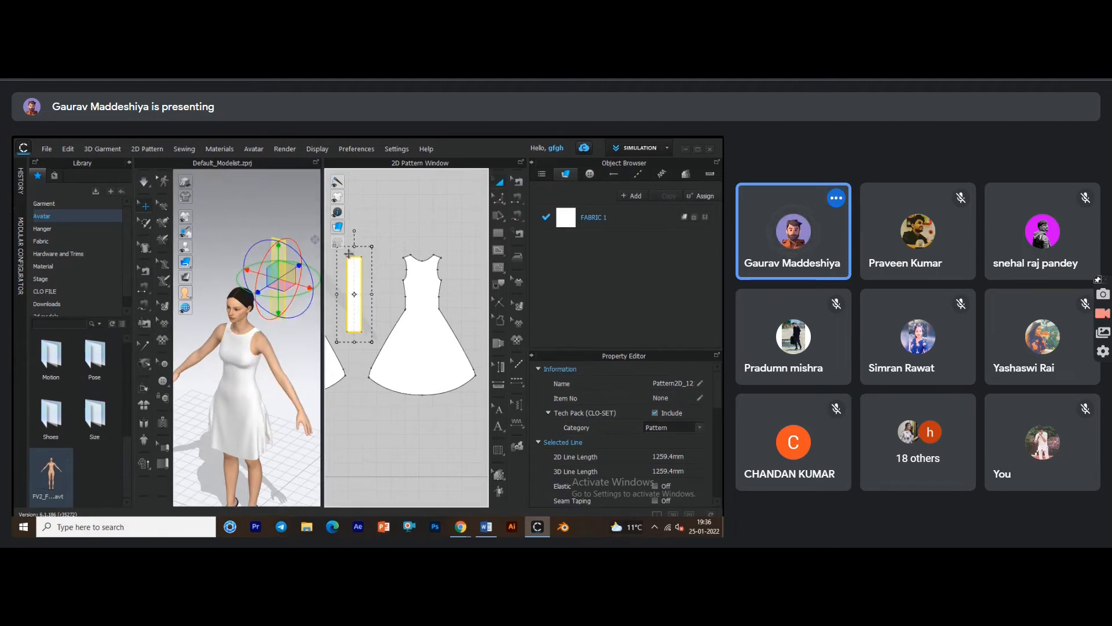
{"action": "left_click_drag", "start_coordinate": [360, 210], "coordinate": [360, 210]}
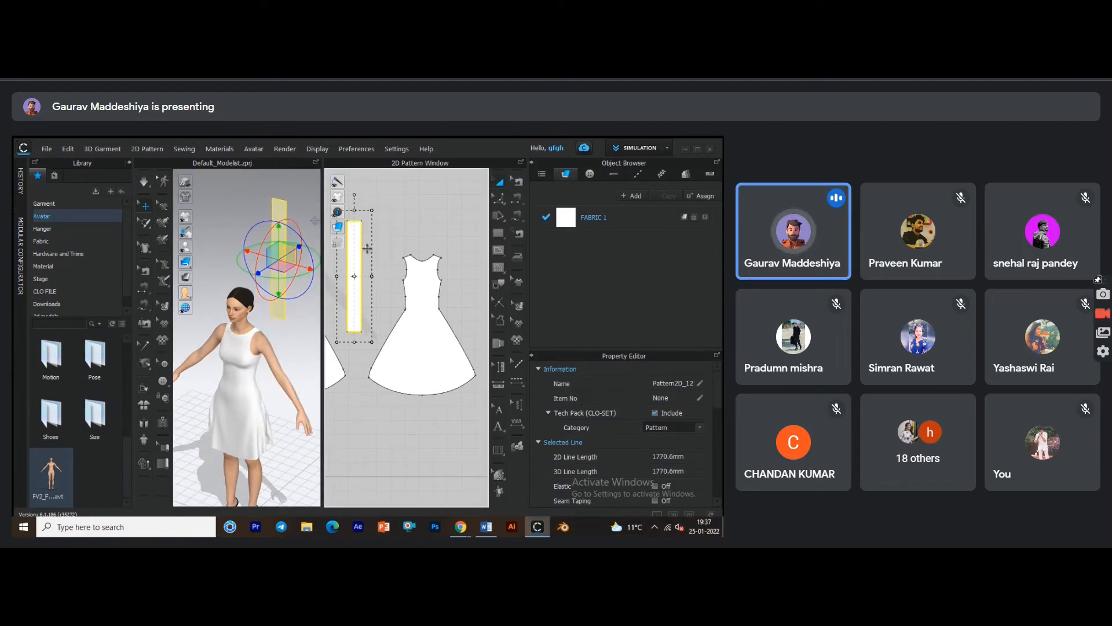
Lower the strip in 3D and position it beside the avatar's head and raised arm.
{"action": "middle_click_drag", "start_coordinate": [368, 248], "coordinate": [420, 262]}
{"action": "scroll", "coordinate": [420, 262], "scroll_direction": "down", "scroll_amount": 2}
{"action": "right_click_drag", "start_coordinate": [305, 313], "coordinate": [243, 294]}
{"action": "left_click_drag", "start_coordinate": [300, 215], "coordinate": [316, 275]}
{"action": "right_click_drag", "start_coordinate": [299, 287], "coordinate": [351, 282]}
{"action": "left_click_drag", "start_coordinate": [287, 245], "coordinate": [207, 324]}
{"action": "right_click_drag", "start_coordinate": [225, 341], "coordinate": [202, 369]}
{"action": "left_click_drag", "start_coordinate": [234, 317], "coordinate": [220, 325]}
{"action": "right_click_drag", "start_coordinate": [222, 324], "coordinate": [356, 328]}
Lengthen the strip upward to an outline of about 2469 mm and check its placement around the avatar.
{"action": "left_click_drag", "start_coordinate": [411, 239], "coordinate": [406, 193]}
{"action": "right_click_drag", "start_coordinate": [248, 333], "coordinate": [231, 409]}
{"action": "middle_click_drag", "start_coordinate": [232, 408], "coordinate": [295, 417]}
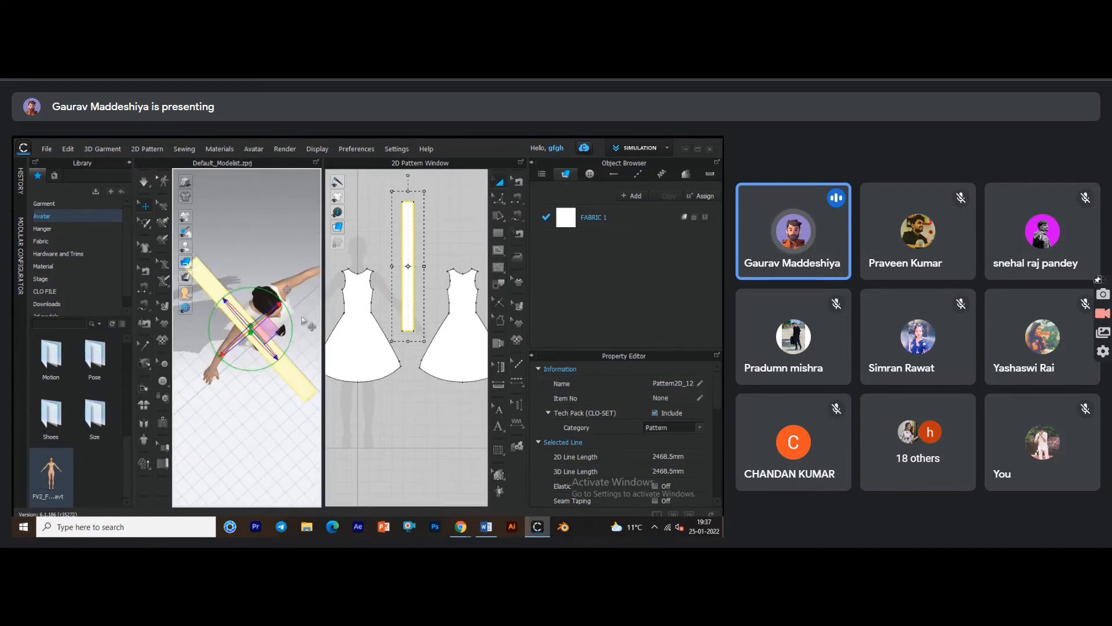
{"action": "right_click_drag", "start_coordinate": [265, 324], "coordinate": [236, 266]}
{"action": "middle_click_drag", "start_coordinate": [267, 324], "coordinate": [235, 310]}
{"action": "scroll", "coordinate": [275, 337], "scroll_direction": "up", "scroll_amount": 2}
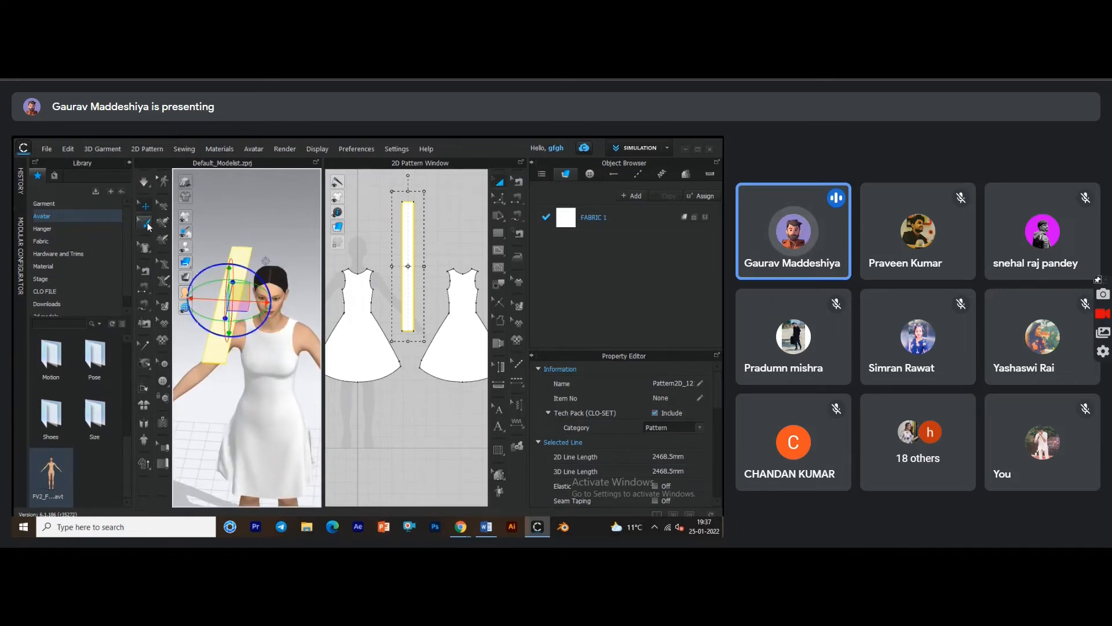
Pin both short ends of the strip in 3D with Pin (Box).
{"action": "left_click", "coordinate": [146, 223]}
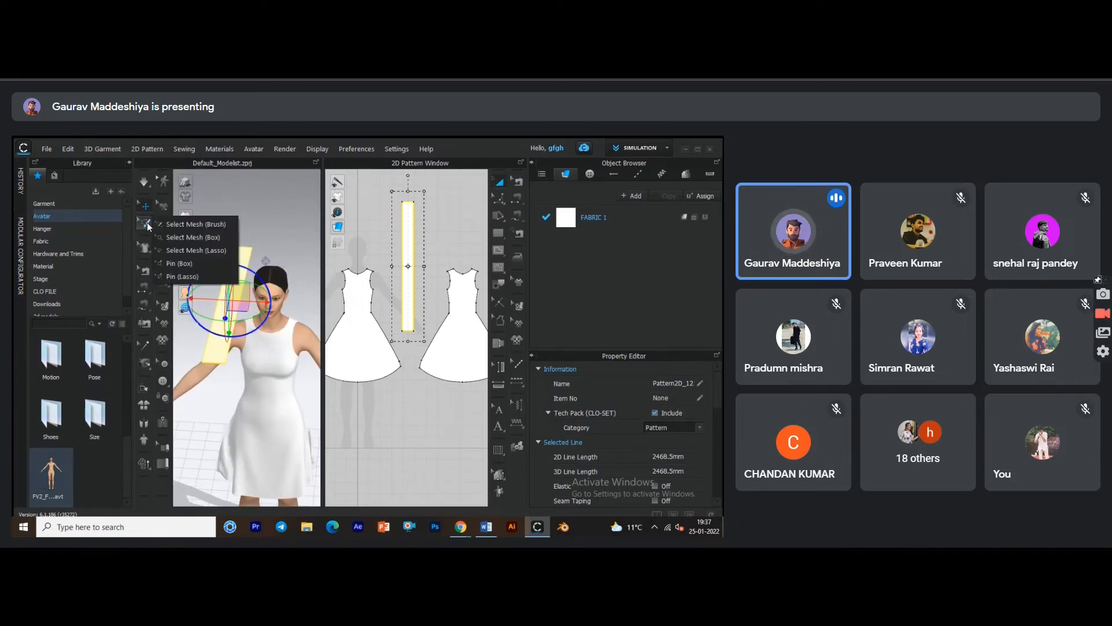
{"action": "left_click", "coordinate": [193, 263]}
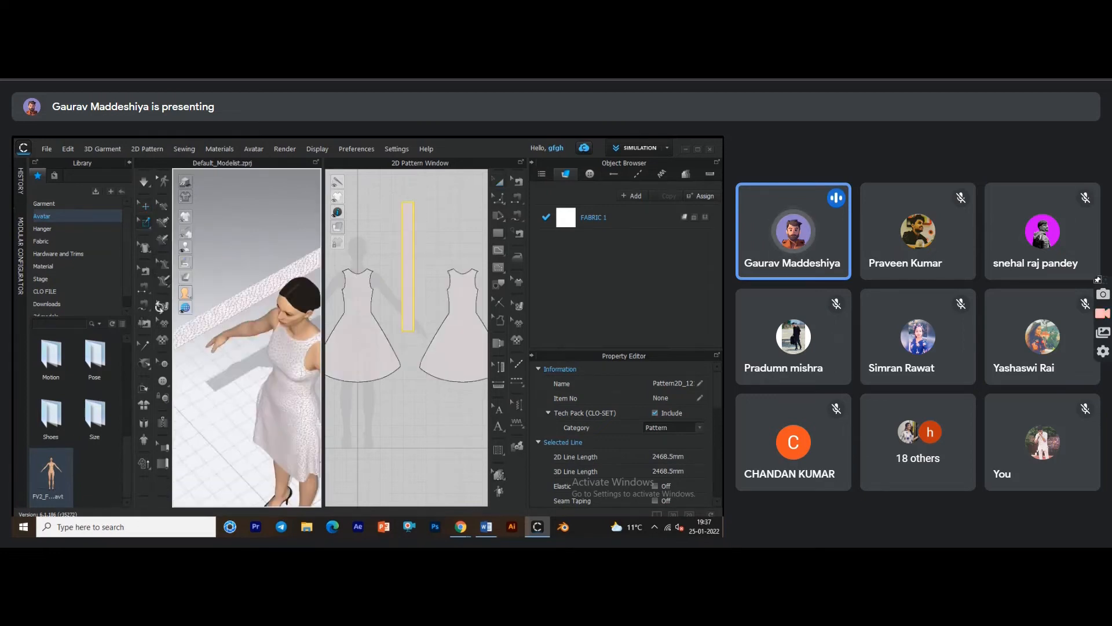
{"action": "middle_click_drag", "start_coordinate": [226, 265], "coordinate": [330, 251]}
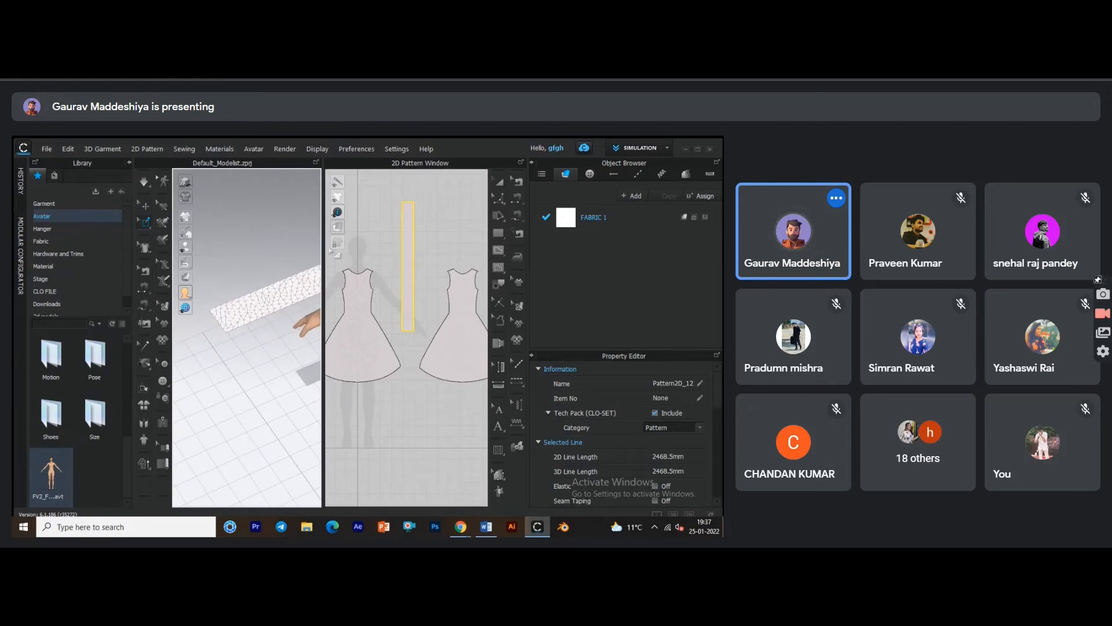
{"action": "left_click", "coordinate": [216, 305]}
{"action": "middle_click_drag", "start_coordinate": [231, 314], "coordinate": [187, 316]}
{"action": "middle_click_drag", "start_coordinate": [304, 264], "coordinate": [202, 314]}
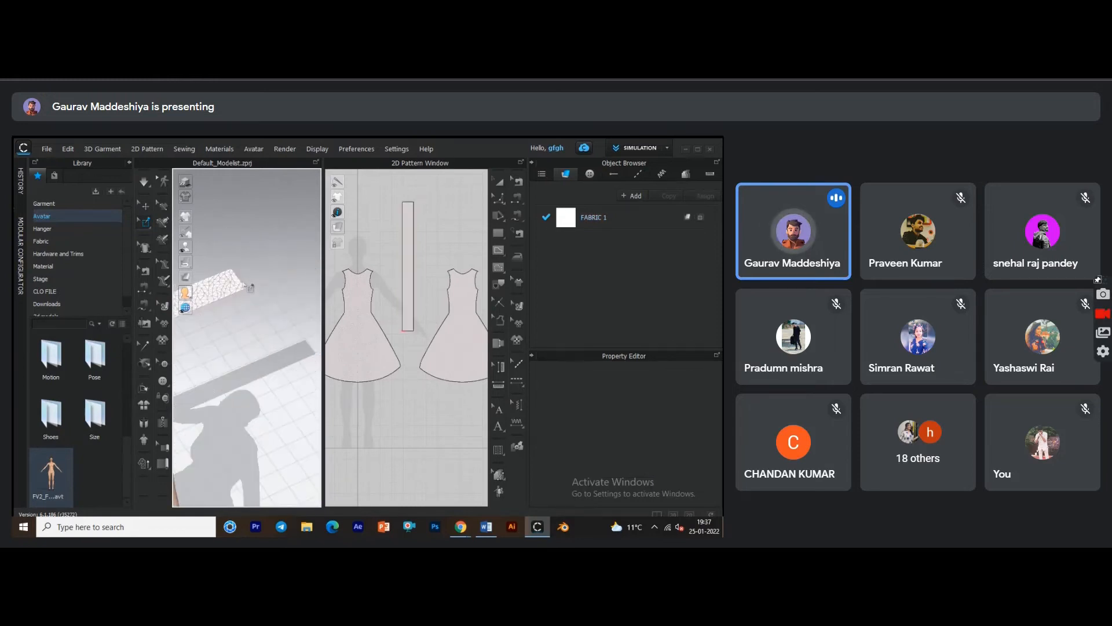
{"action": "right_click_drag", "start_coordinate": [246, 325], "coordinate": [231, 314]}
{"action": "middle_click_drag", "start_coordinate": [231, 314], "coordinate": [296, 312]}
Try to simulate the strip hanging from its pinned ends, and undo back to the shorter, unpinned strip.
{"action": "key", "text": "space"}
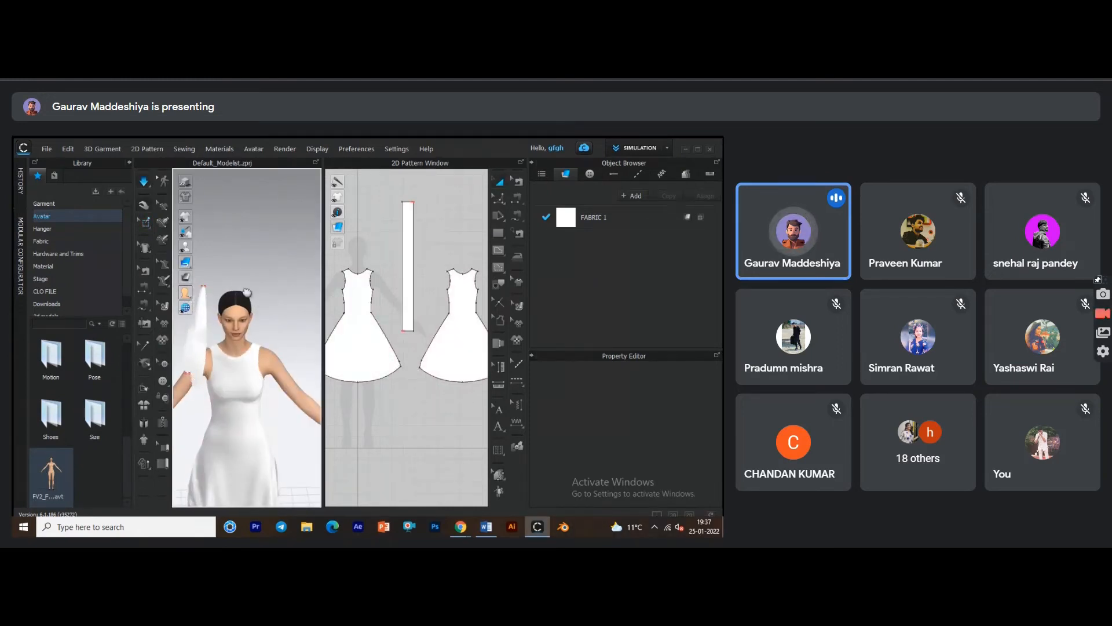
{"action": "middle_click_drag", "start_coordinate": [236, 290], "coordinate": [261, 287]}
{"action": "right_click_drag", "start_coordinate": [258, 286], "coordinate": [246, 281]}
{"action": "left_click_drag", "start_coordinate": [249, 278], "coordinate": [283, 349]}
{"action": "right_click_drag", "start_coordinate": [275, 351], "coordinate": [293, 324]}
{"action": "key", "text": "ctrl+z"}
{"action": "key", "text": "ctrl+z"}
{"action": "right_click_drag", "start_coordinate": [228, 304], "coordinate": [295, 340]}
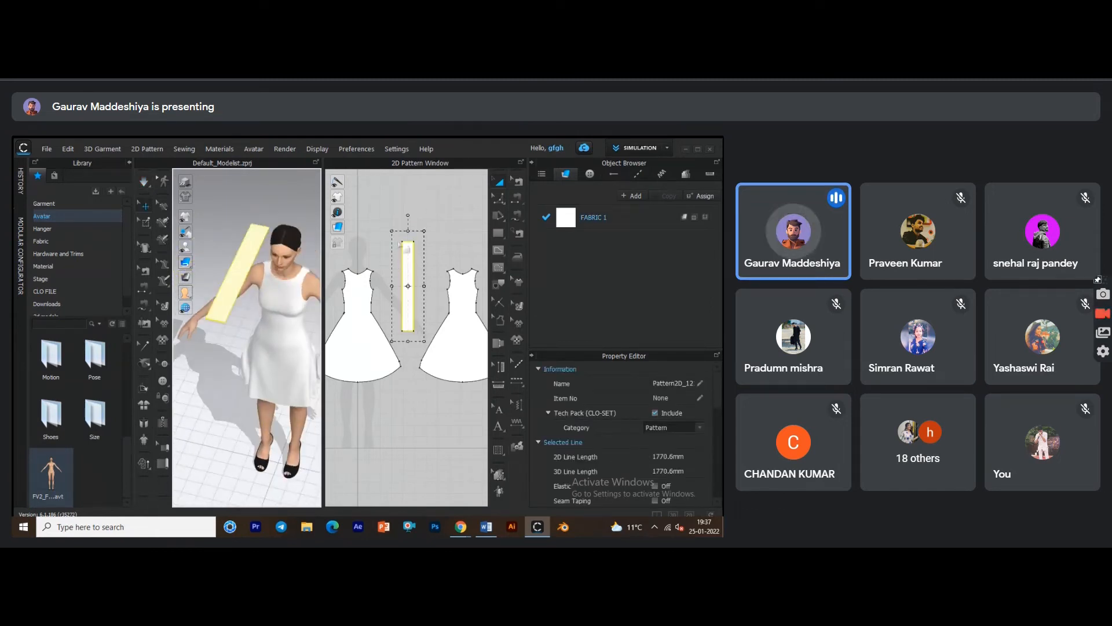
Lengthen the strip upward to an outline of about 2478 mm and move it close to the avatar's head in 3D.
{"action": "left_click_drag", "start_coordinate": [403, 190], "coordinate": [404, 190]}
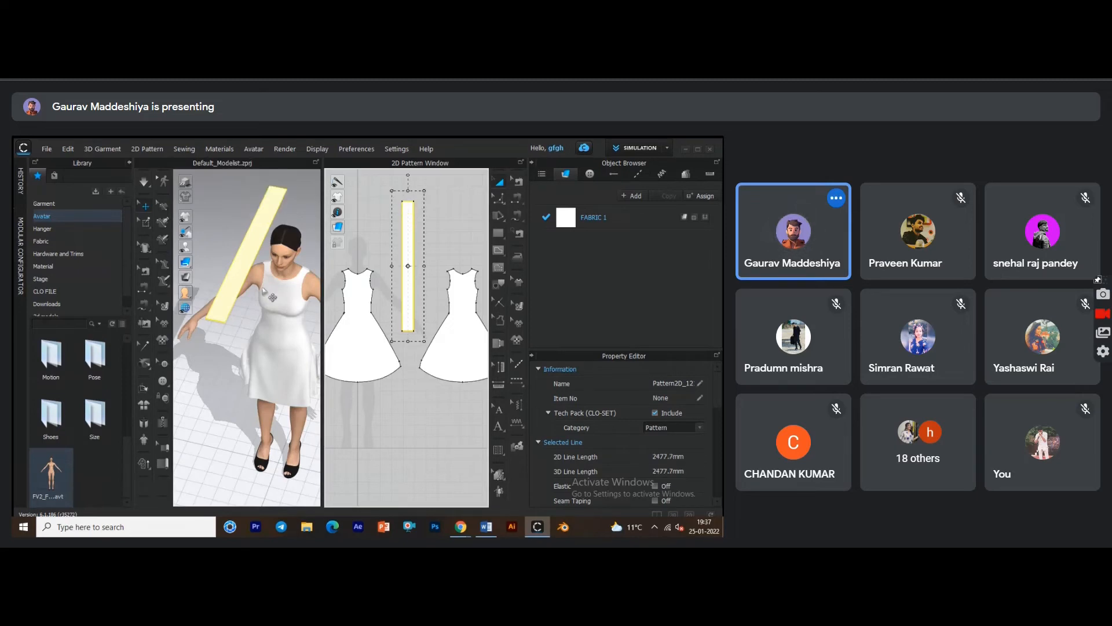
{"action": "left_click", "coordinate": [246, 261]}
{"action": "right_click_drag", "start_coordinate": [275, 289], "coordinate": [202, 319]}
{"action": "left_click_drag", "start_coordinate": [237, 272], "coordinate": [284, 268]}
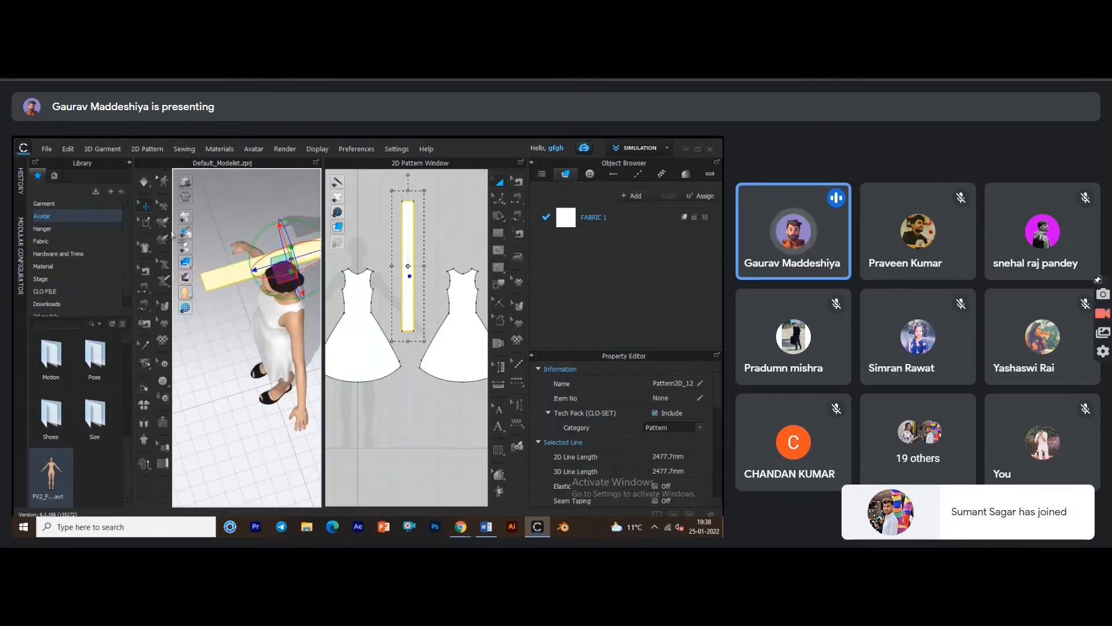
Pin a corner at one short end of the strip in 3D with Pin (Box).
{"action": "left_click", "coordinate": [148, 227]}
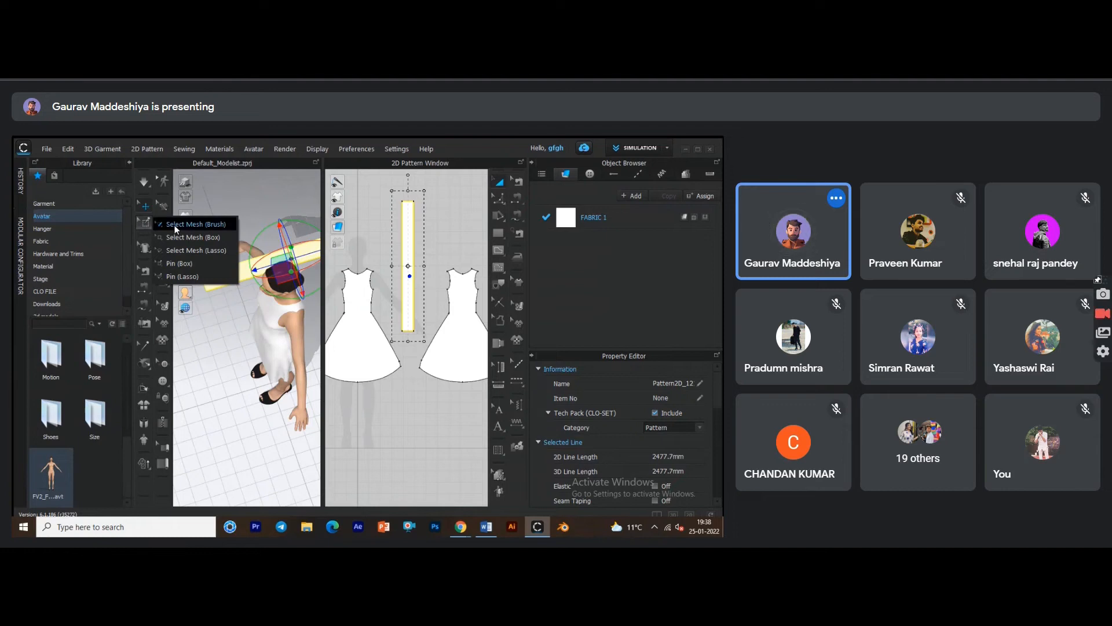
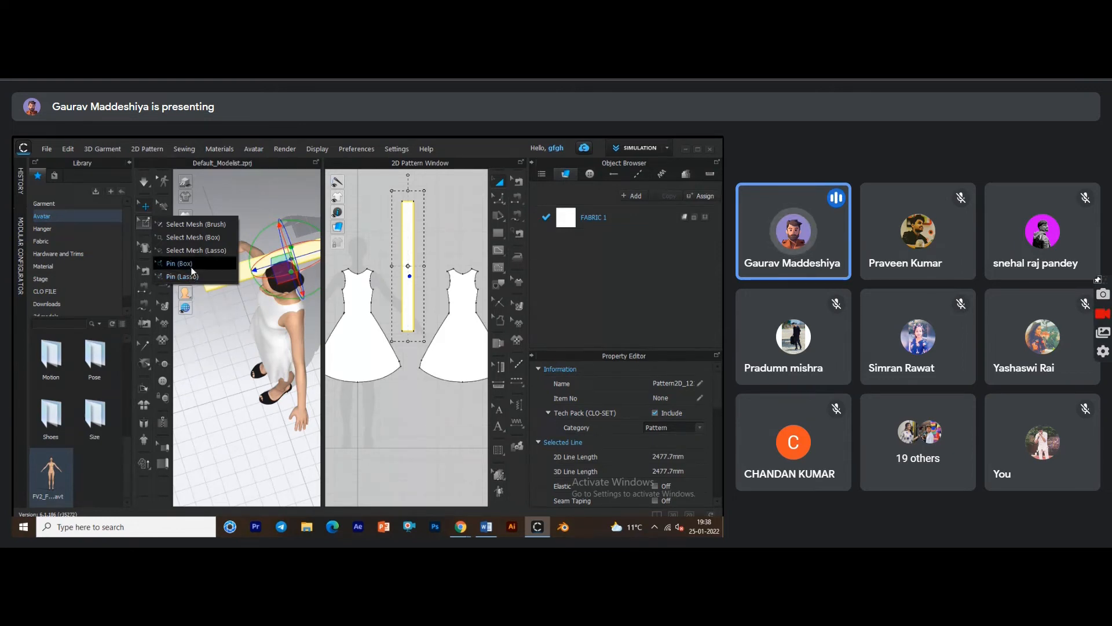
{"action": "left_click", "coordinate": [191, 270]}
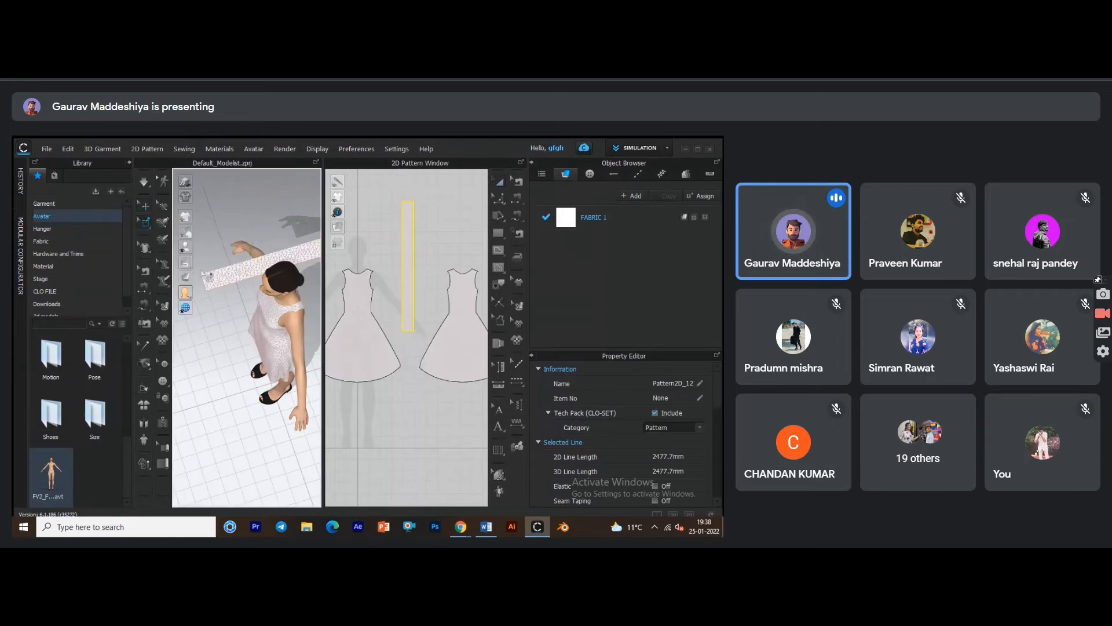
{"action": "middle_click_drag", "start_coordinate": [247, 286], "coordinate": [250, 288]}
{"action": "scroll", "coordinate": [249, 288], "scroll_direction": "down", "scroll_amount": 2}
{"action": "right_click_drag", "start_coordinate": [249, 288], "coordinate": [234, 332]}
{"action": "middle_click_drag", "start_coordinate": [269, 290], "coordinate": [272, 319]}
{"action": "scroll", "coordinate": [272, 318], "scroll_direction": "down", "scroll_amount": 3}
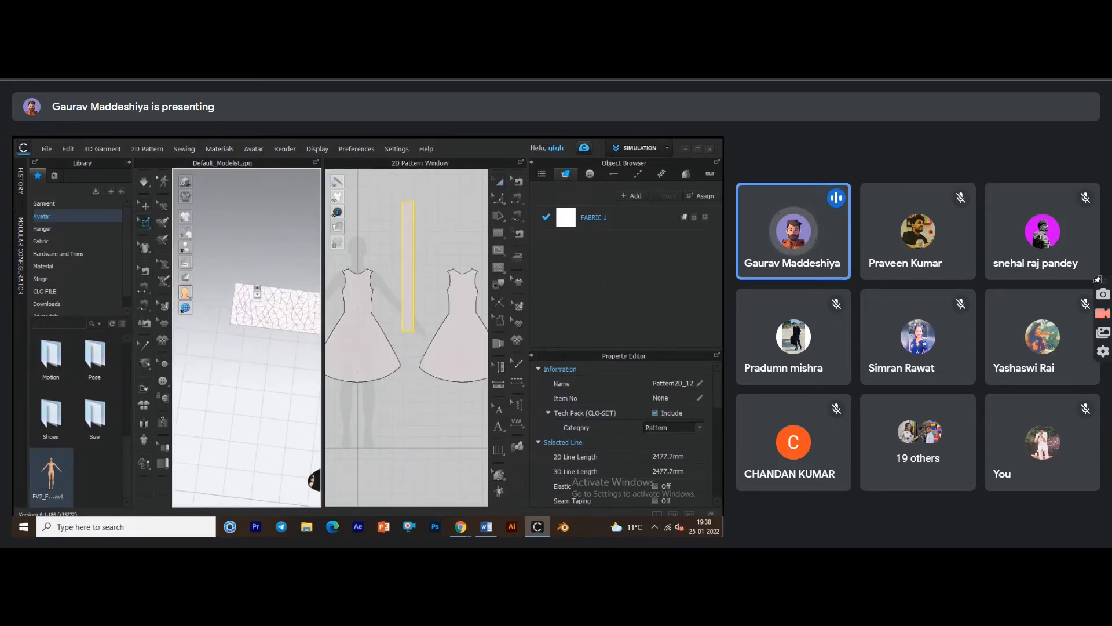
{"action": "left_click_drag", "start_coordinate": [231, 273], "coordinate": [248, 285]}
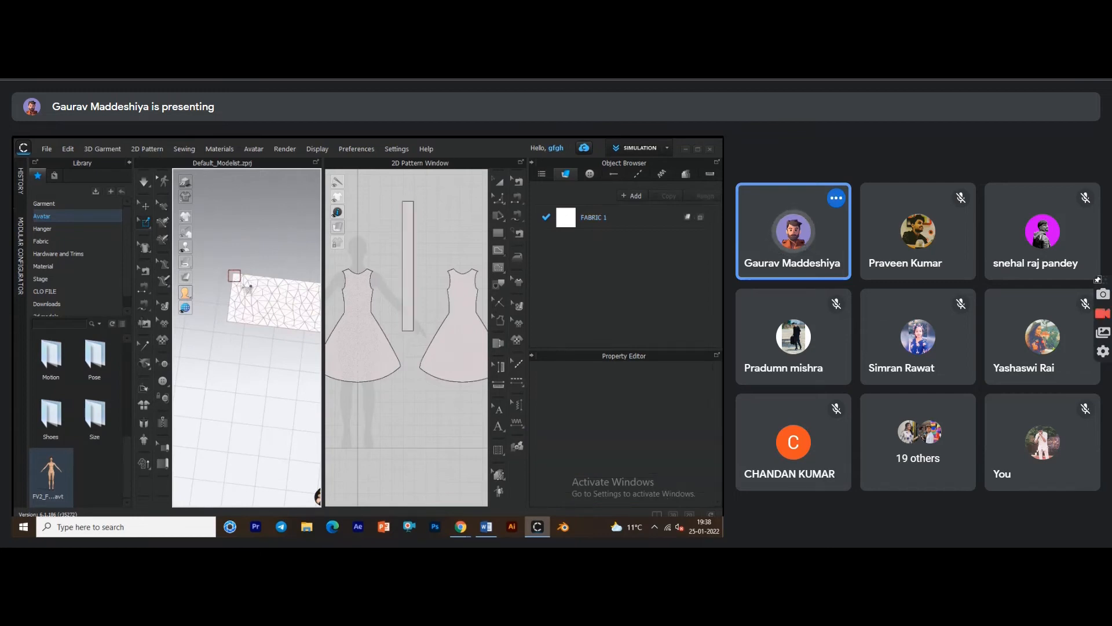
Pin the diagonally opposite corner at the strip's other short end in 3D.
{"action": "scroll", "coordinate": [257, 301], "scroll_direction": "up", "scroll_amount": 1}
{"action": "scroll", "coordinate": [292, 314], "scroll_direction": "up", "scroll_amount": 2}
{"action": "middle_click_drag", "start_coordinate": [292, 317], "coordinate": [176, 283]}
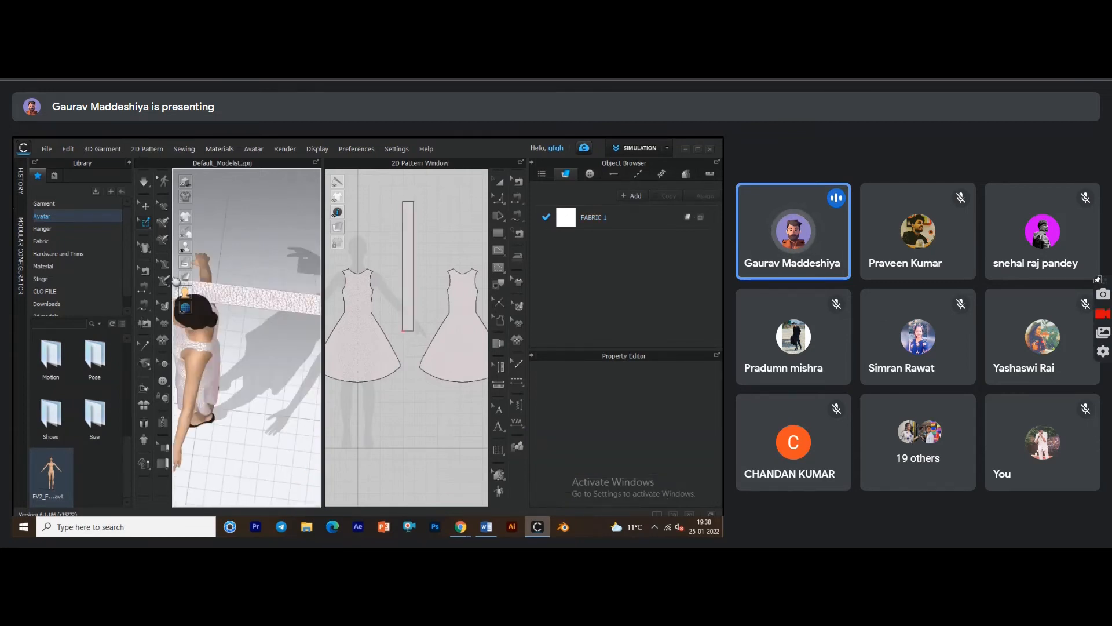
{"action": "mouse_move", "coordinate": [289, 312]}
{"action": "middle_mouse_down"}
{"action": "mouse_move", "coordinate": [192, 295]}
{"action": "mouse_move", "coordinate": [272, 321]}
{"action": "middle_mouse_up"}
{"action": "scroll", "coordinate": [243, 306], "scroll_direction": "up", "scroll_amount": 1}
{"action": "scroll", "coordinate": [231, 303], "scroll_direction": "down", "scroll_amount": 3}
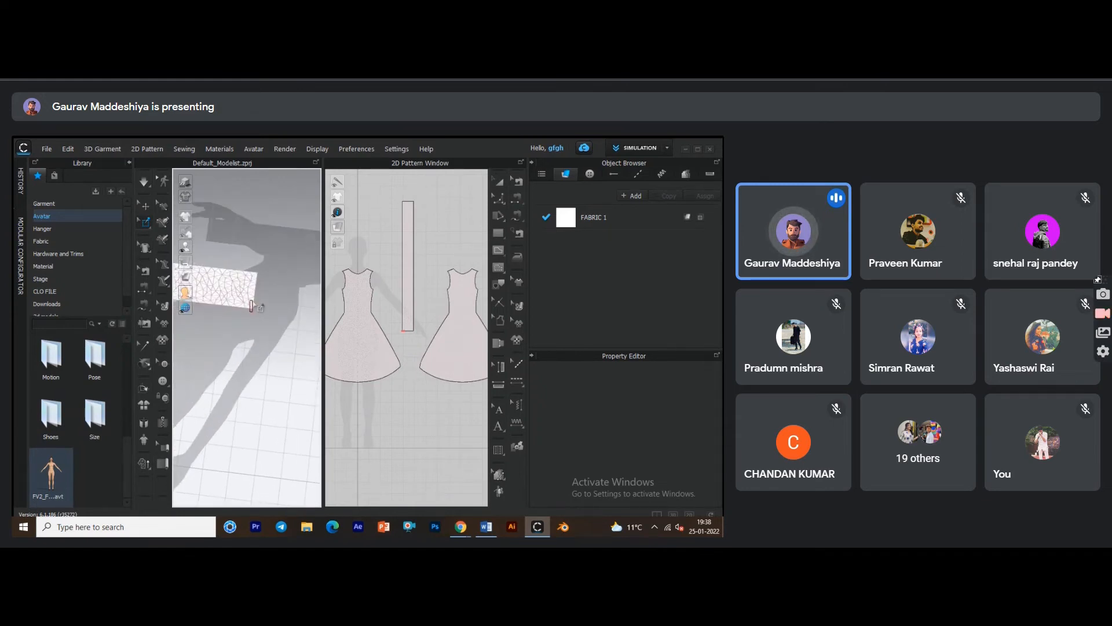
{"action": "left_click_drag", "start_coordinate": [256, 302], "coordinate": [257, 301]}
Simulate the garment with the strip hanging from its two pinned corners behind the avatar.
{"action": "scroll", "coordinate": [257, 304], "scroll_direction": "up", "scroll_amount": 2}
{"action": "right_click_drag", "start_coordinate": [235, 328], "coordinate": [261, 325]}
{"action": "middle_click_drag", "start_coordinate": [261, 325], "coordinate": [308, 342]}
{"action": "right_click_drag", "start_coordinate": [238, 328], "coordinate": [258, 313]}
{"action": "middle_click_drag", "start_coordinate": [258, 312], "coordinate": [279, 330]}
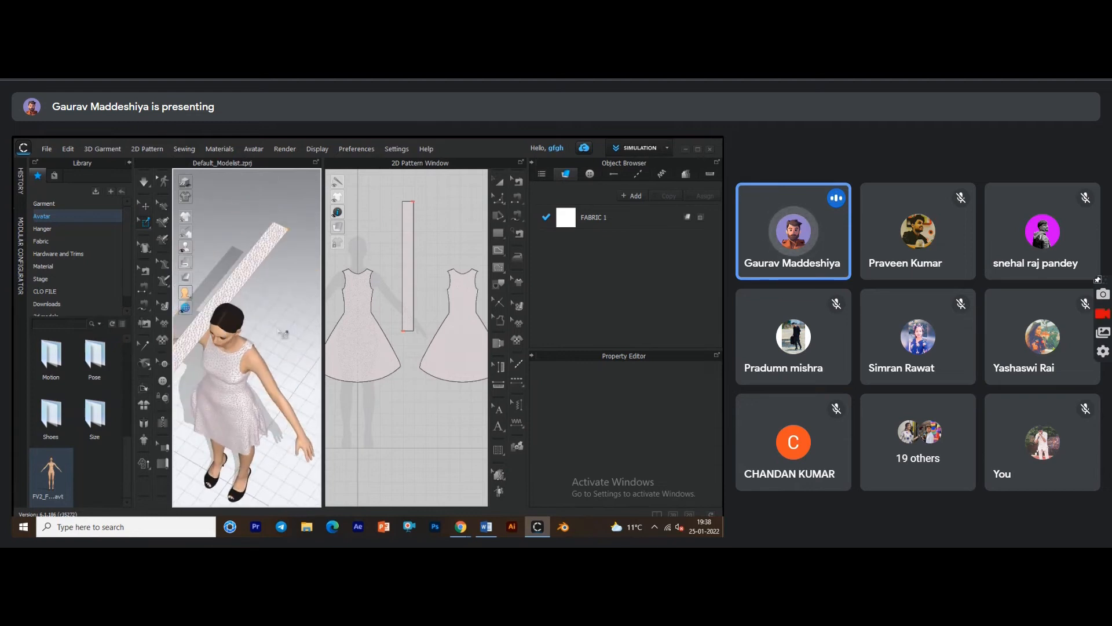
{"action": "key", "text": "space"}
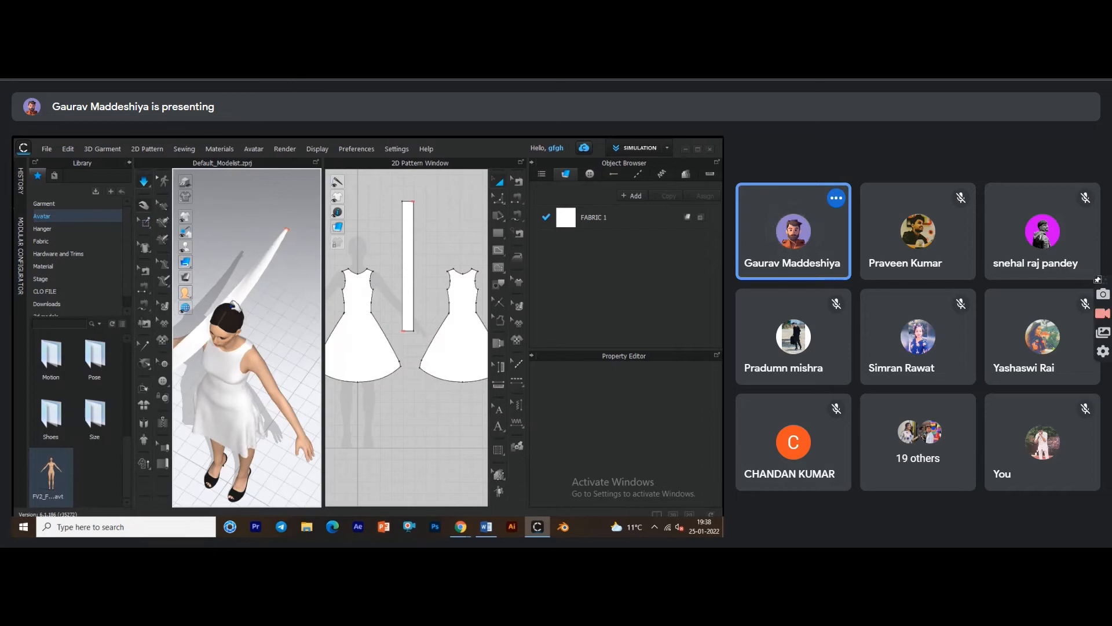
{"action": "right_click_drag", "start_coordinate": [250, 303], "coordinate": [276, 285]}
{"action": "middle_click_drag", "start_coordinate": [248, 302], "coordinate": [288, 315]}
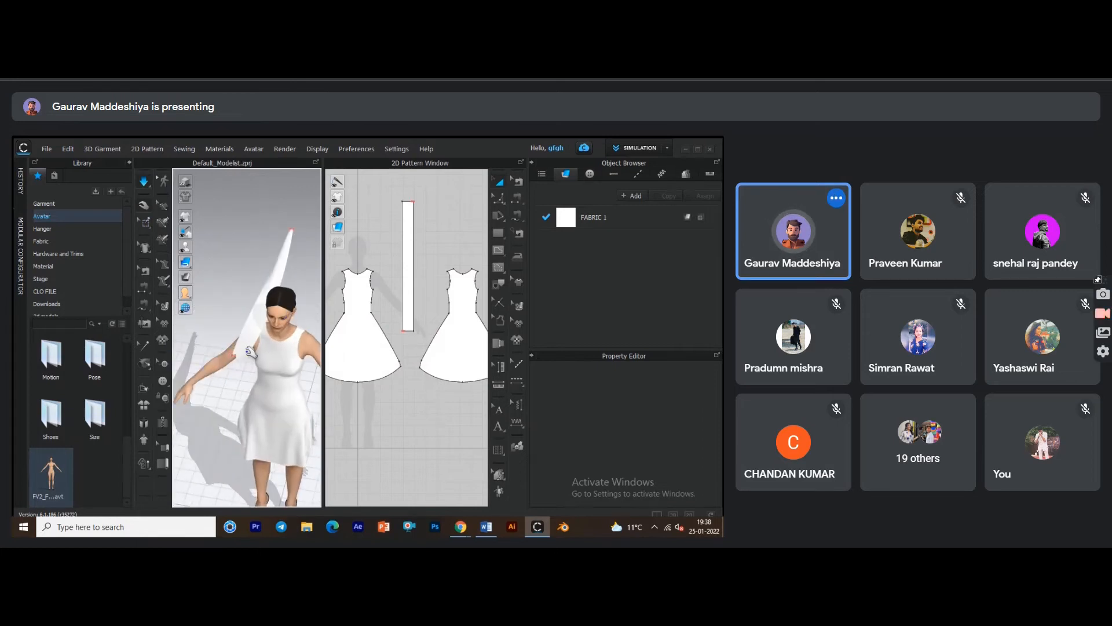
Pull the strip's pinned ends around the avatar's neck in 3D during the simulation.
{"action": "left_click_drag", "start_coordinate": [241, 357], "coordinate": [275, 333]}
{"action": "right_click_drag", "start_coordinate": [276, 333], "coordinate": [189, 372]}
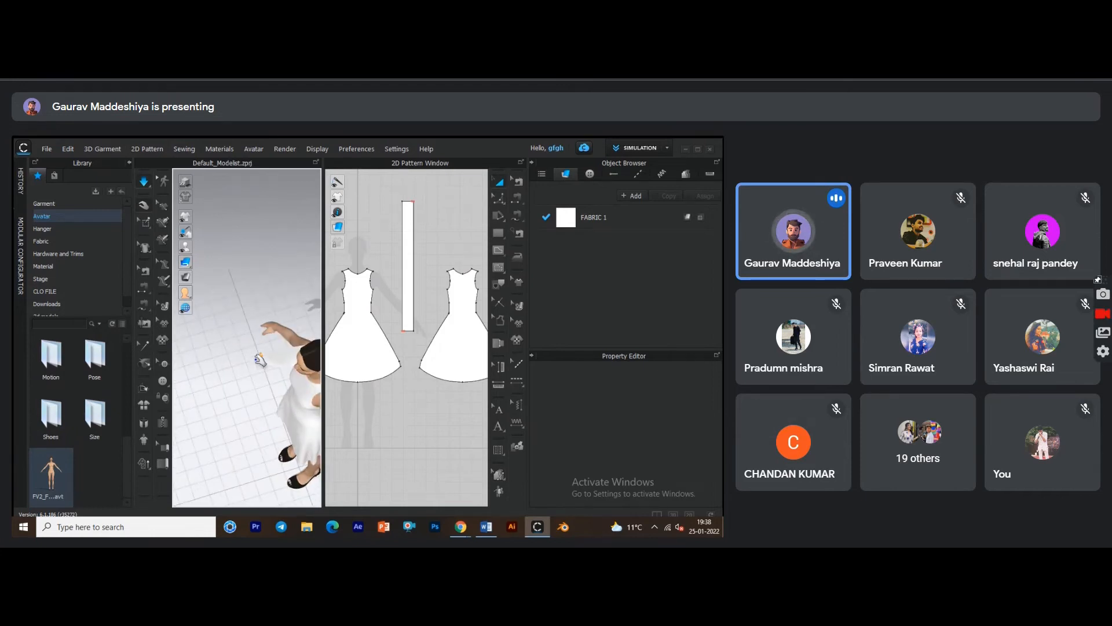
{"action": "middle_click_drag", "start_coordinate": [284, 364], "coordinate": [179, 329]}
{"action": "mouse_move", "coordinate": [278, 304]}
{"action": "middle_mouse_down"}
{"action": "mouse_move", "coordinate": [233, 315]}
{"action": "mouse_move", "coordinate": [264, 307]}
{"action": "middle_mouse_up"}
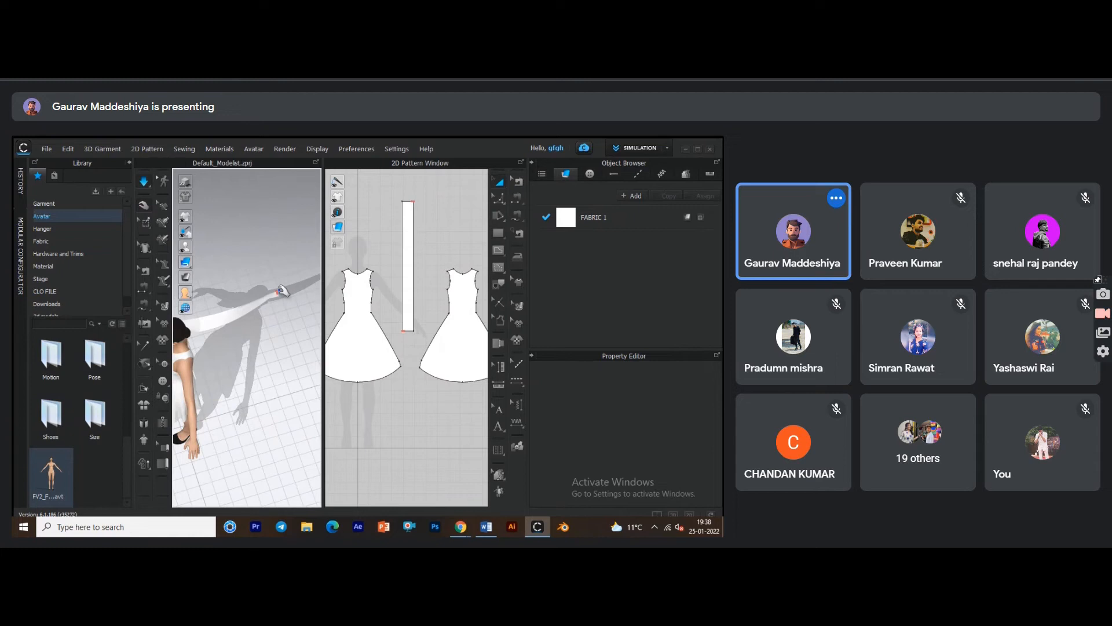
{"action": "mouse_move", "coordinate": [261, 313]}
{"action": "right_mouse_down"}
{"action": "mouse_move", "coordinate": [234, 340]}
{"action": "mouse_move", "coordinate": [253, 325]}
{"action": "right_mouse_up"}
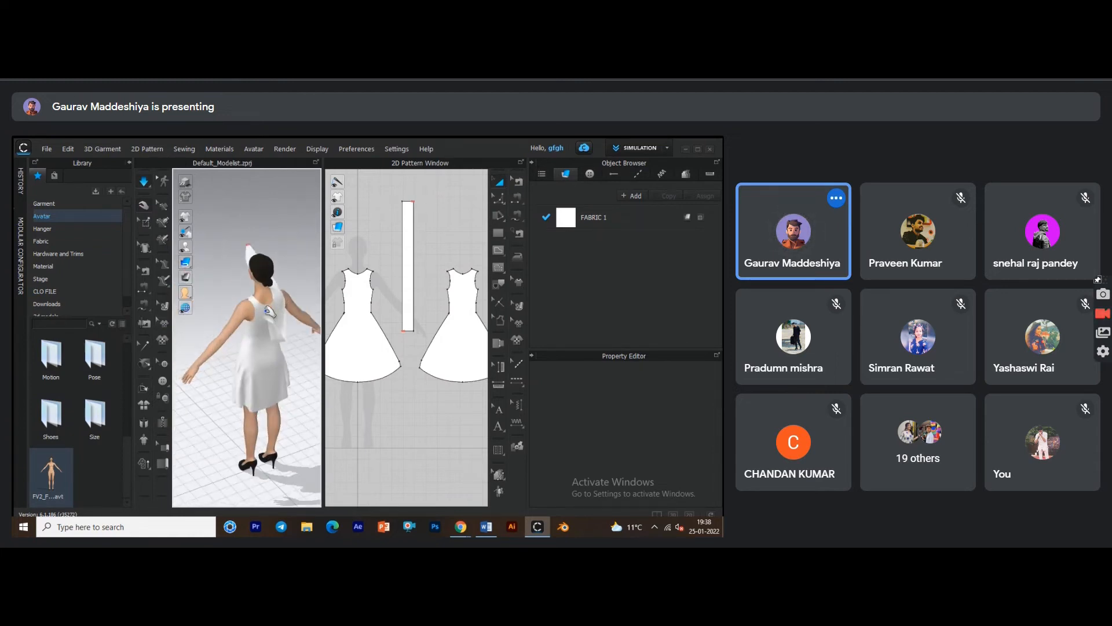
{"action": "right_click_drag", "start_coordinate": [244, 278], "coordinate": [370, 299]}
Lengthen the strip upward in the 2D pattern to an outline of about 3081 mm.
{"action": "left_click", "coordinate": [408, 255]}
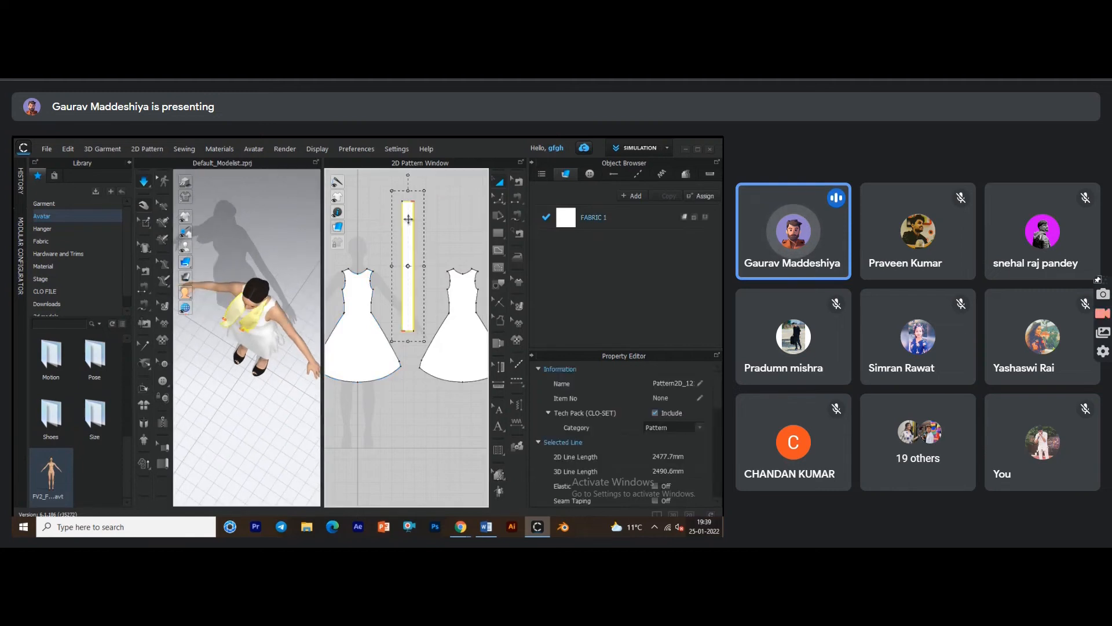
{"action": "left_click_drag", "start_coordinate": [407, 170], "coordinate": [408, 166]}
{"action": "right_click_drag", "start_coordinate": [281, 315], "coordinate": [197, 277]}
Pull one end of the lengthened strip around the back of the avatar's neck.
{"action": "left_click", "coordinate": [218, 289]}
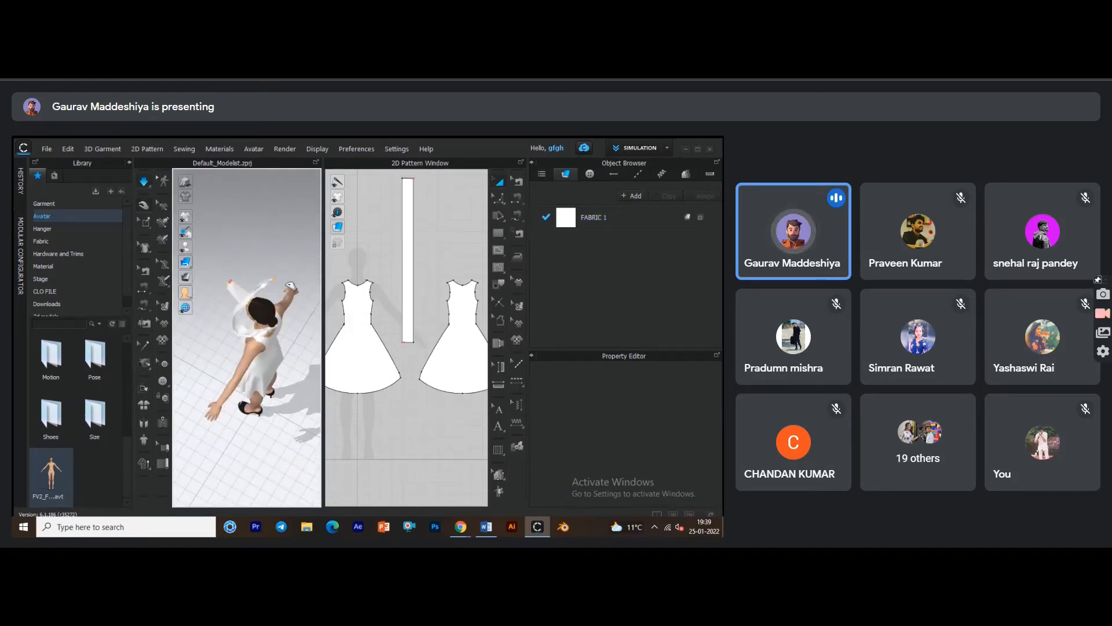
{"action": "right_click_drag", "start_coordinate": [277, 341], "coordinate": [224, 343]}
{"action": "left_click", "coordinate": [411, 185]}
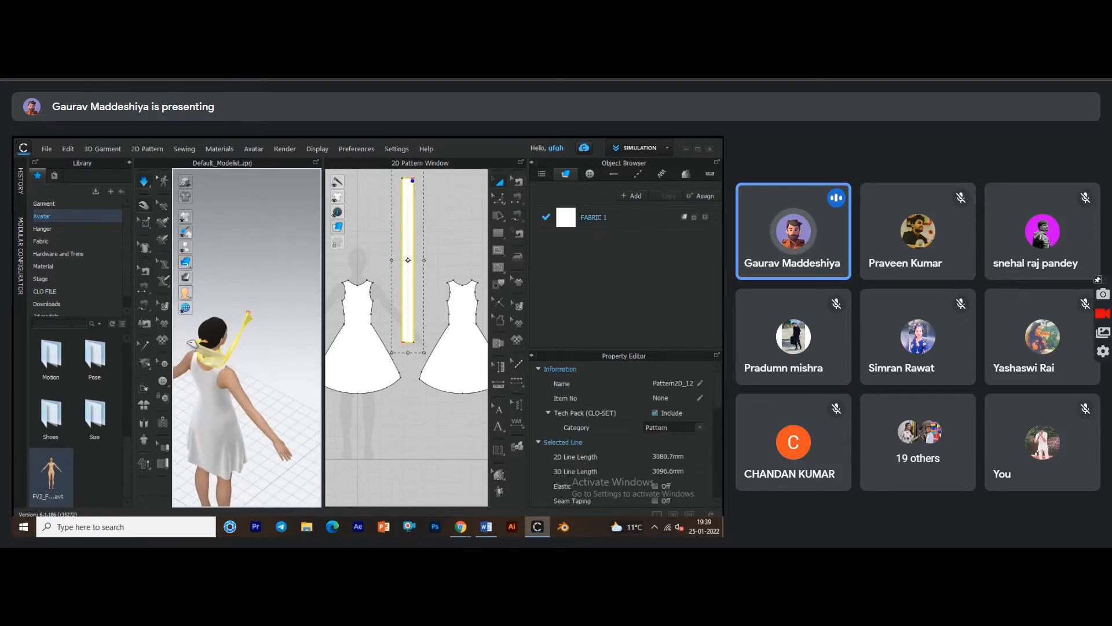
{"action": "left_click", "coordinate": [186, 342]}
{"action": "right_click_drag", "start_coordinate": [187, 343], "coordinate": [236, 342]}
{"action": "middle_click_drag", "start_coordinate": [236, 342], "coordinate": [327, 321]}
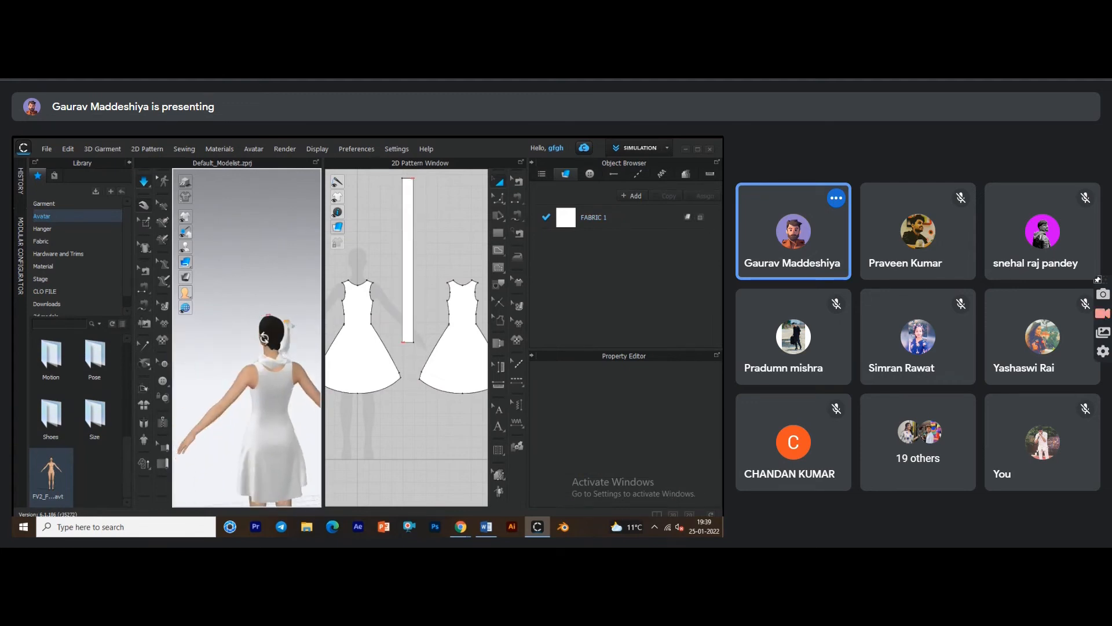
Bring the strip's end over the avatar's shoulder so both pinned ends extend in front of the body.
{"action": "right_click_drag", "start_coordinate": [282, 356], "coordinate": [235, 341]}
{"action": "left_click", "coordinate": [233, 343]}
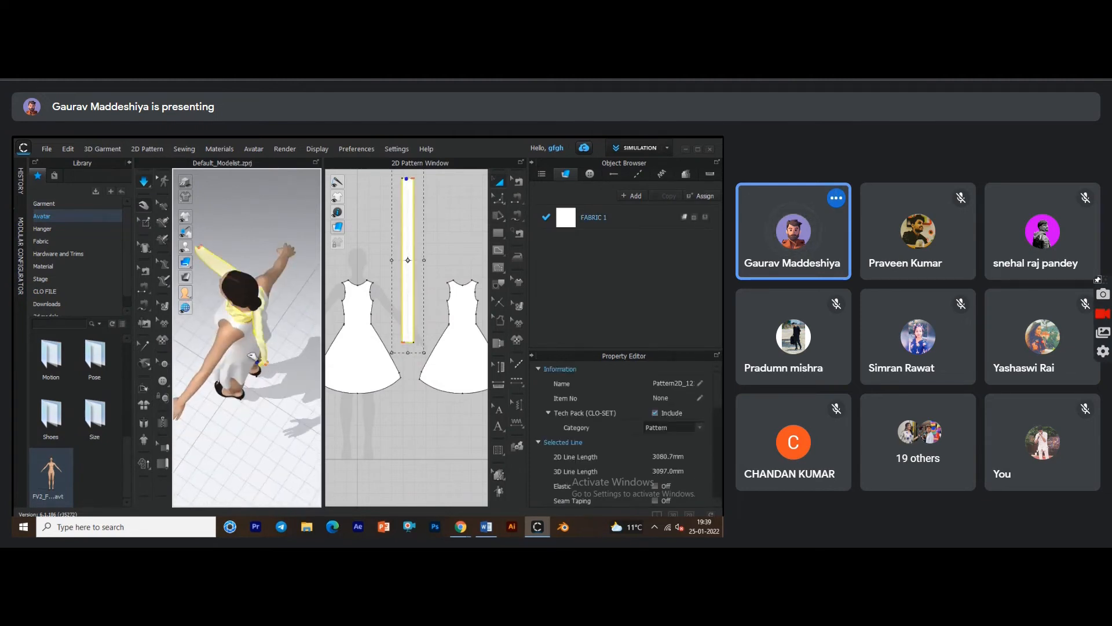
{"action": "left_click_drag", "start_coordinate": [233, 343], "coordinate": [270, 365]}
{"action": "left_click", "coordinate": [270, 365]}
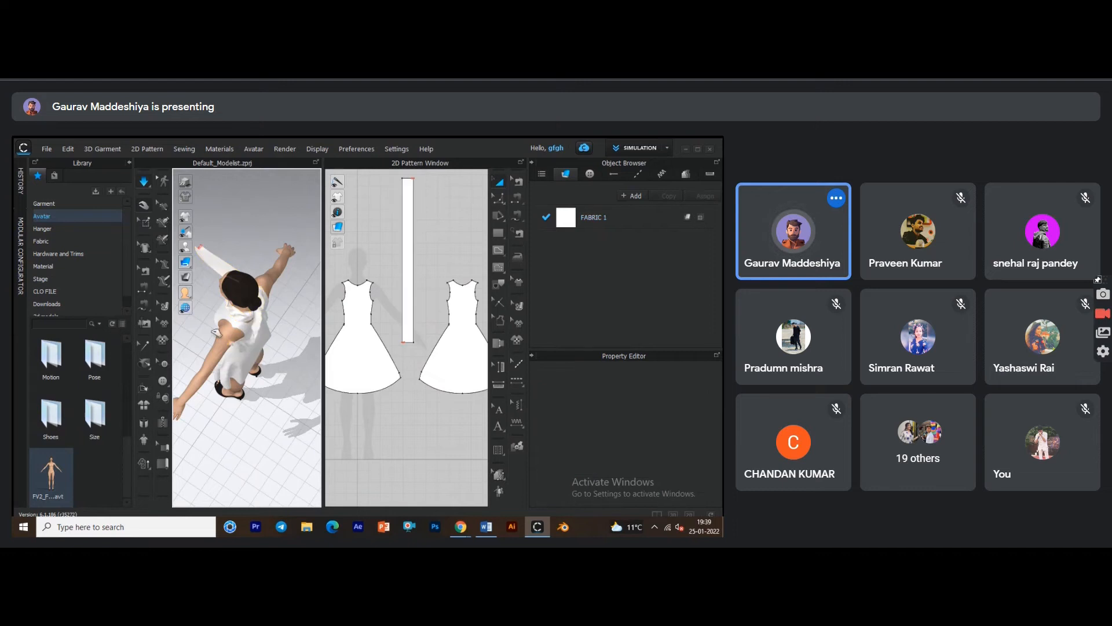
{"action": "right_click_drag", "start_coordinate": [234, 313], "coordinate": [282, 399]}
{"action": "scroll", "coordinate": [283, 400], "scroll_direction": "down", "scroll_amount": 1}
{"action": "scroll", "coordinate": [251, 352], "scroll_direction": "up", "scroll_amount": 3}
{"action": "left_click", "coordinate": [249, 387]}
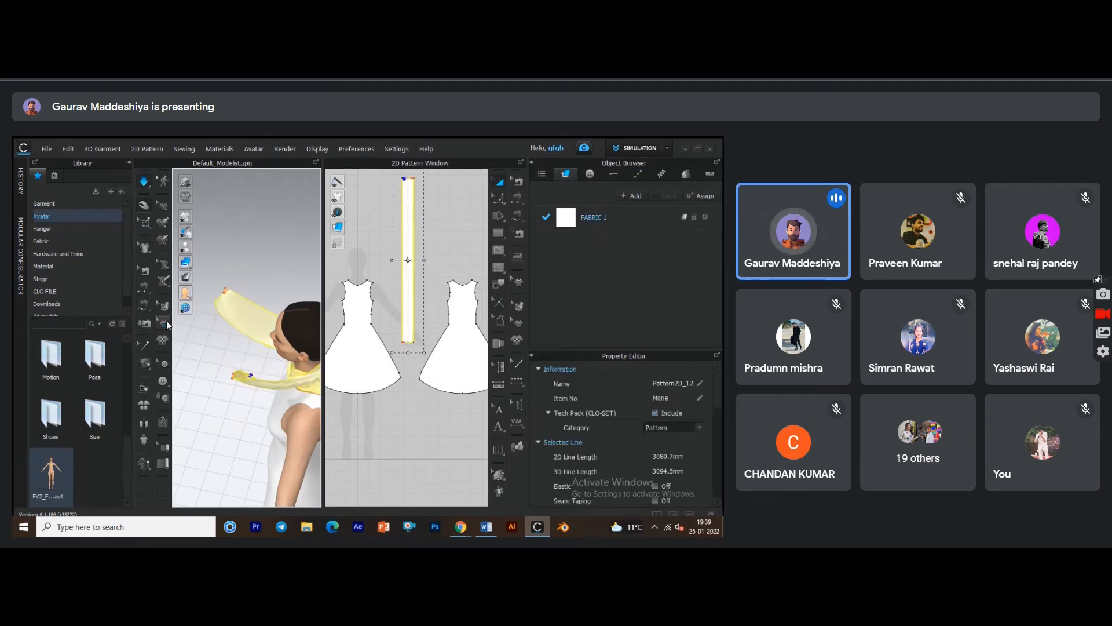
Remove the pin from the lower end of the wrapped strip with Pin (Box).
{"action": "left_click", "coordinate": [145, 221]}
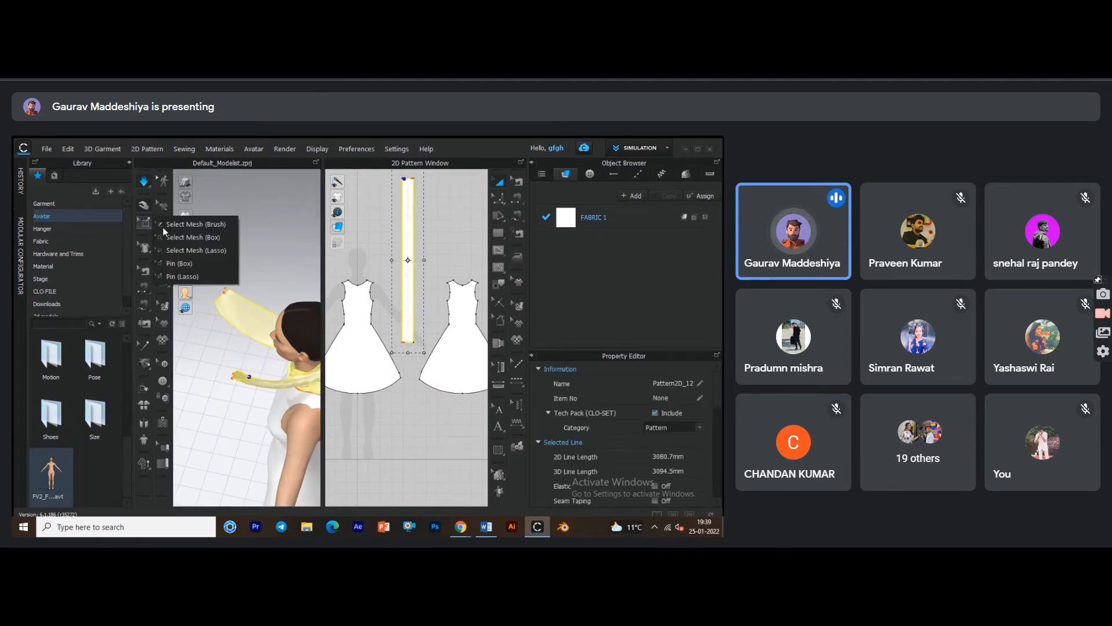
{"action": "left_click", "coordinate": [193, 262]}
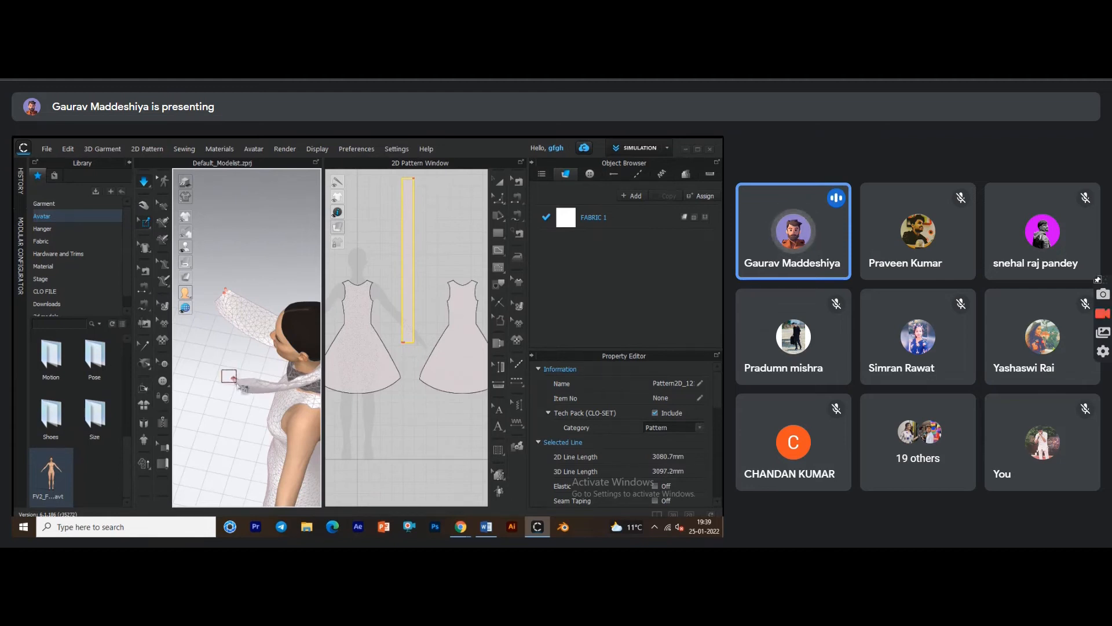
{"action": "scroll", "coordinate": [234, 383], "scroll_direction": "up", "scroll_amount": 5}
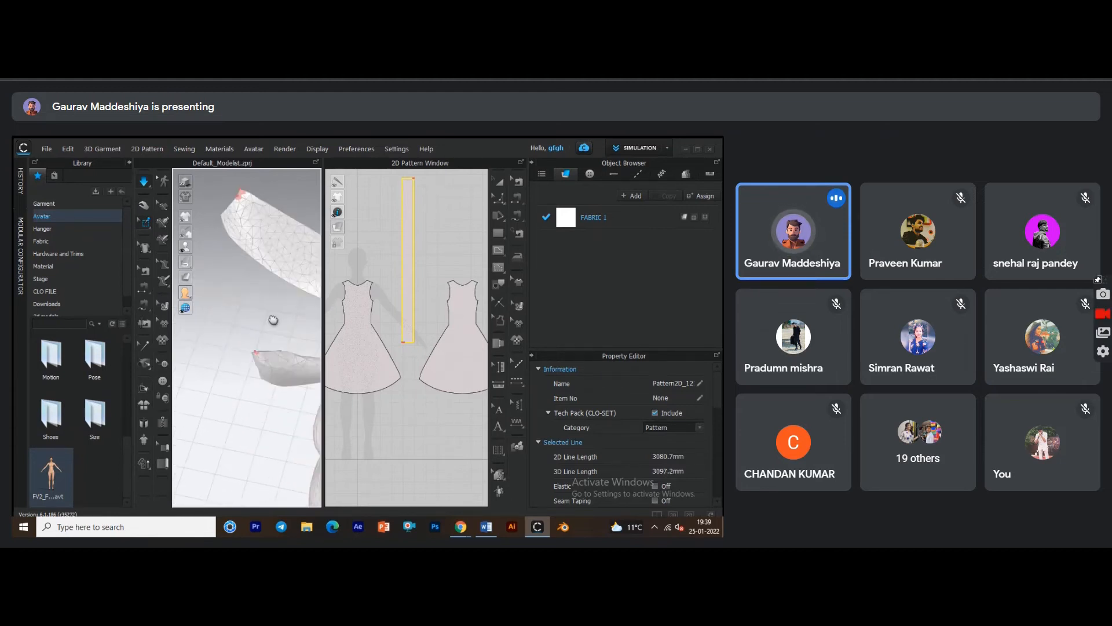
{"action": "scroll", "coordinate": [278, 358], "scroll_direction": "up", "scroll_amount": 4}
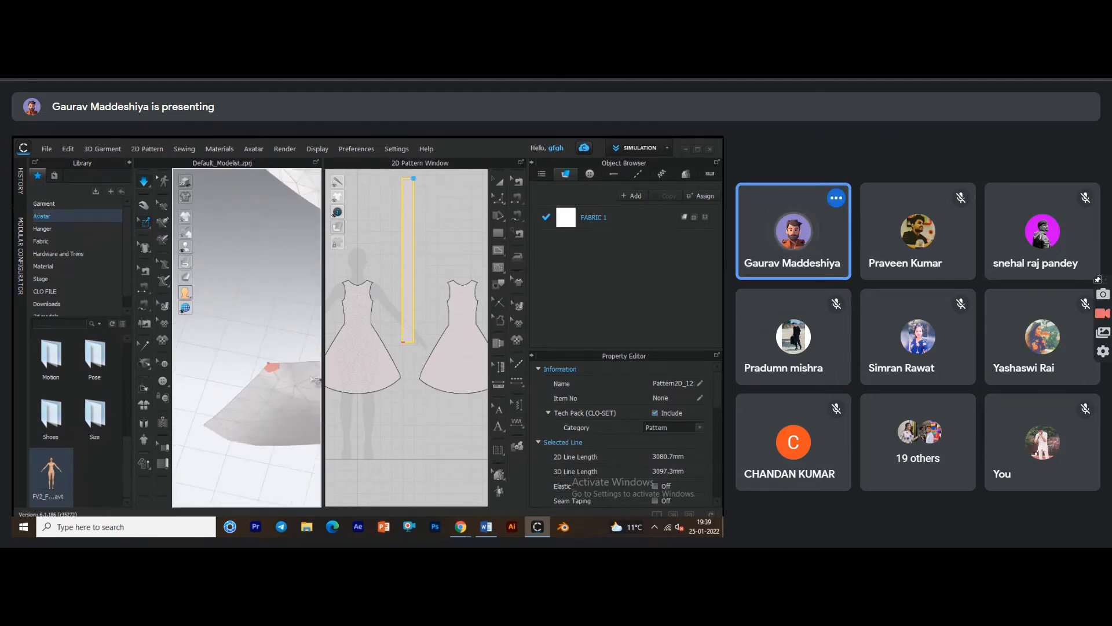
{"action": "scroll", "coordinate": [301, 400], "scroll_direction": "up", "scroll_amount": 5}
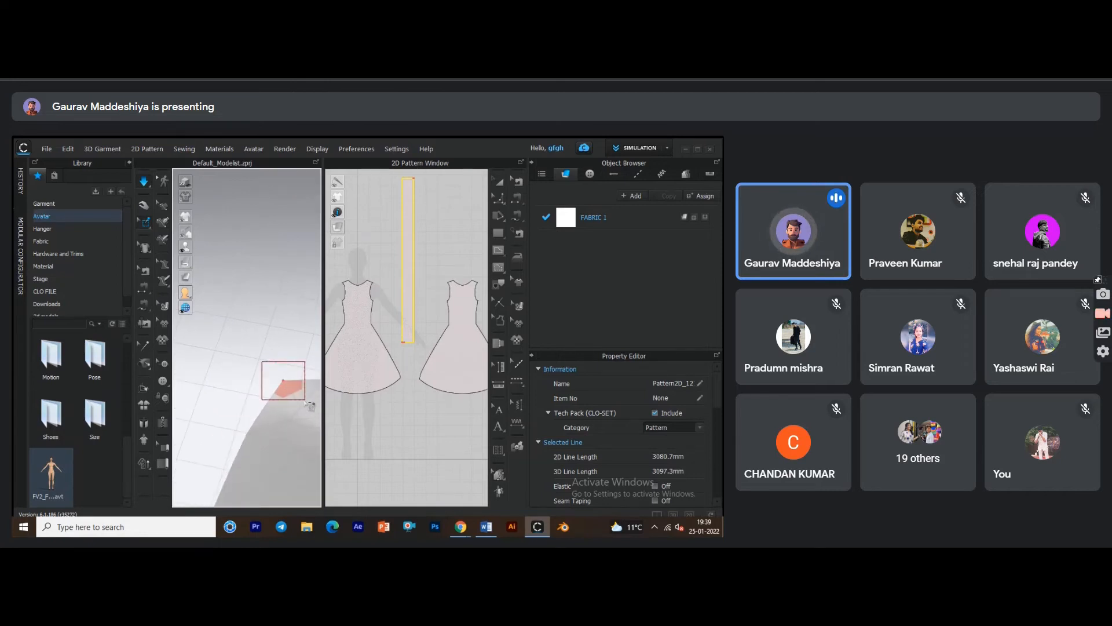
{"action": "scroll", "coordinate": [304, 401], "scroll_direction": "up", "scroll_amount": 1}
Remove the remaining pin from the strip's upper end in 3D.
{"action": "scroll", "coordinate": [289, 367], "scroll_direction": "down", "scroll_amount": 3}
{"action": "middle_click_drag", "start_coordinate": [274, 295], "coordinate": [280, 377]}
{"action": "scroll", "coordinate": [265, 284], "scroll_direction": "up", "scroll_amount": 2}
{"action": "middle_click_drag", "start_coordinate": [262, 284], "coordinate": [278, 346]}
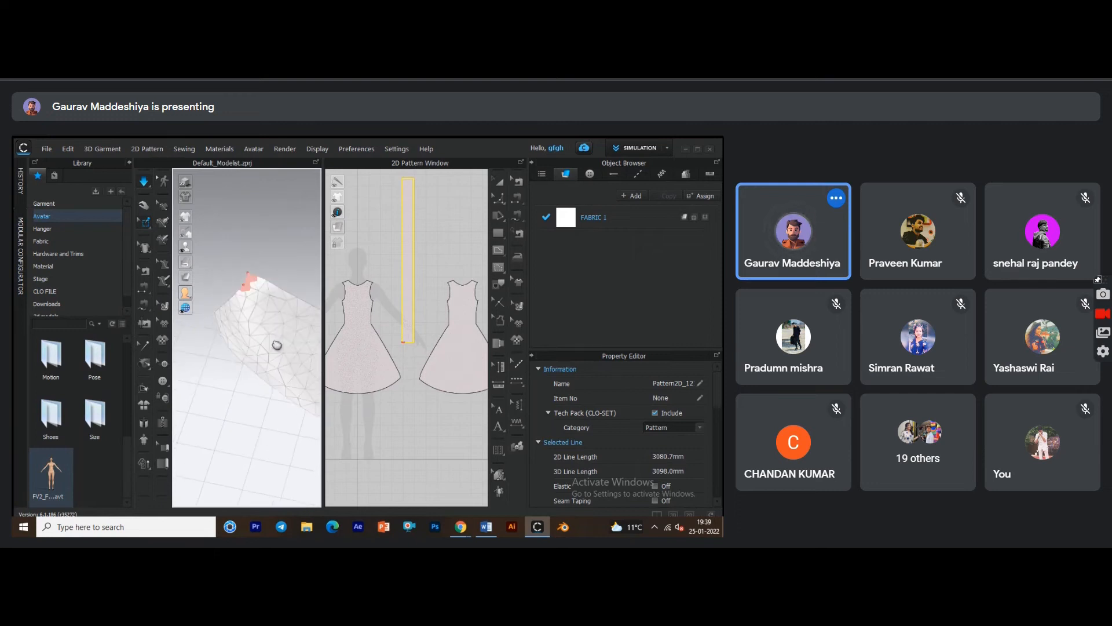
{"action": "left_click_drag", "start_coordinate": [231, 269], "coordinate": [280, 302]}
{"action": "scroll", "coordinate": [269, 351], "scroll_direction": "down", "scroll_amount": 3}
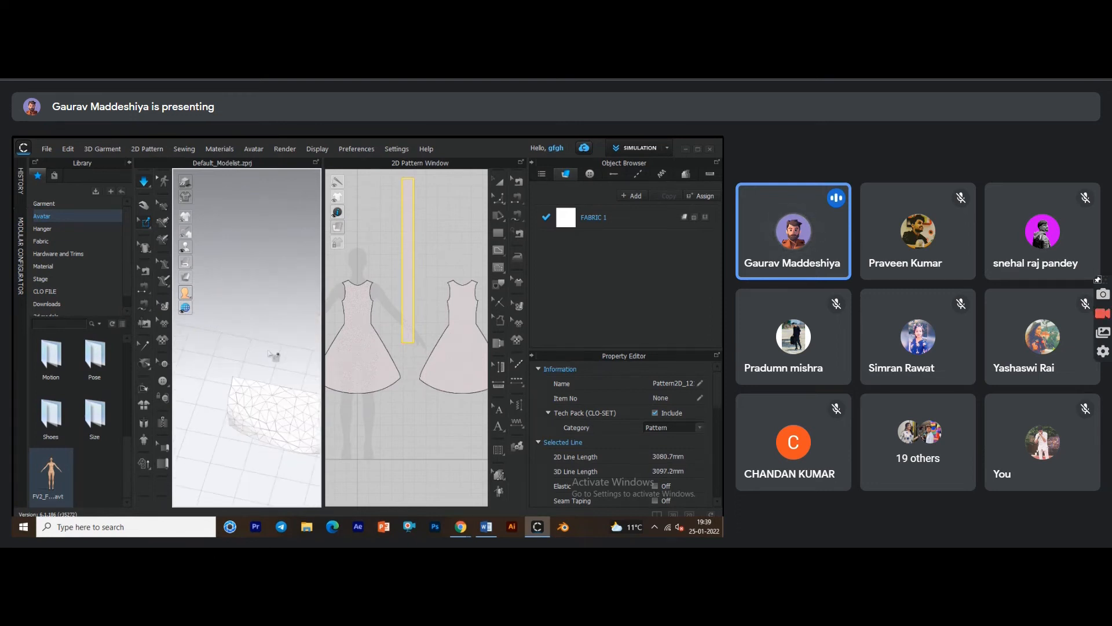
Activate Select/Move and let the unpinned strip drape around the avatar's neck as a scarf in simulation.
{"action": "scroll", "coordinate": [268, 351], "scroll_direction": "down", "scroll_amount": 2}
{"action": "right_click_drag", "start_coordinate": [304, 347], "coordinate": [385, 332]}
{"action": "middle_click_drag", "start_coordinate": [261, 370], "coordinate": [284, 307]}
{"action": "scroll", "coordinate": [268, 376], "scroll_direction": "down", "scroll_amount": 2}
{"action": "mouse_move", "coordinate": [267, 375]}
{"action": "right_mouse_down"}
{"action": "mouse_move", "coordinate": [284, 383]}
{"action": "mouse_move", "coordinate": [256, 386]}
{"action": "right_mouse_up"}
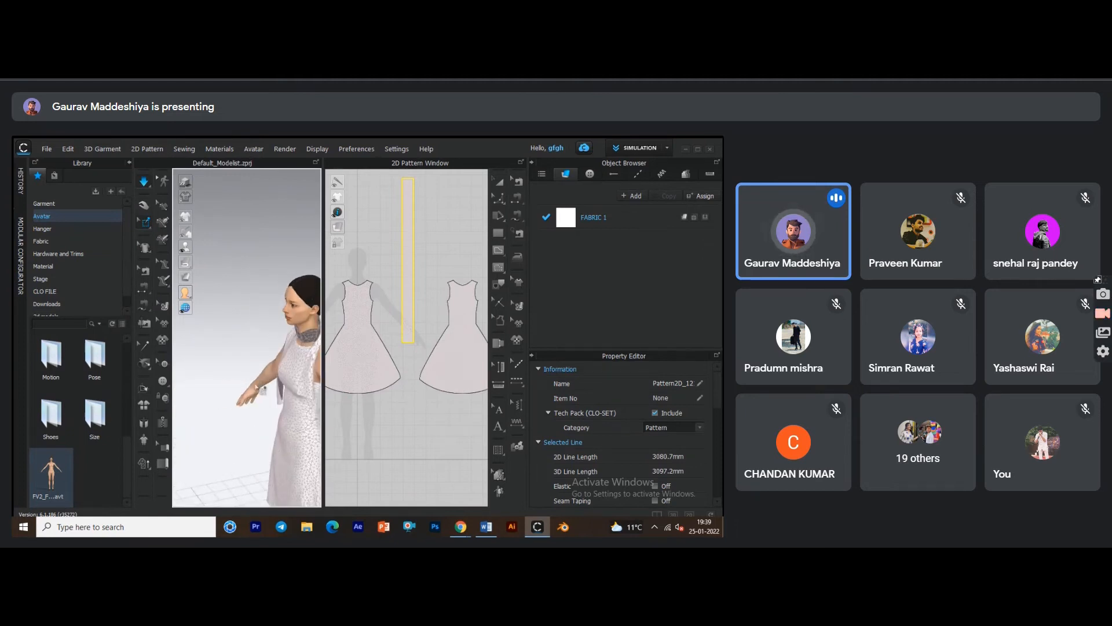
{"action": "left_click", "coordinate": [145, 208]}
{"action": "middle_click_drag", "start_coordinate": [245, 296], "coordinate": [216, 270]}
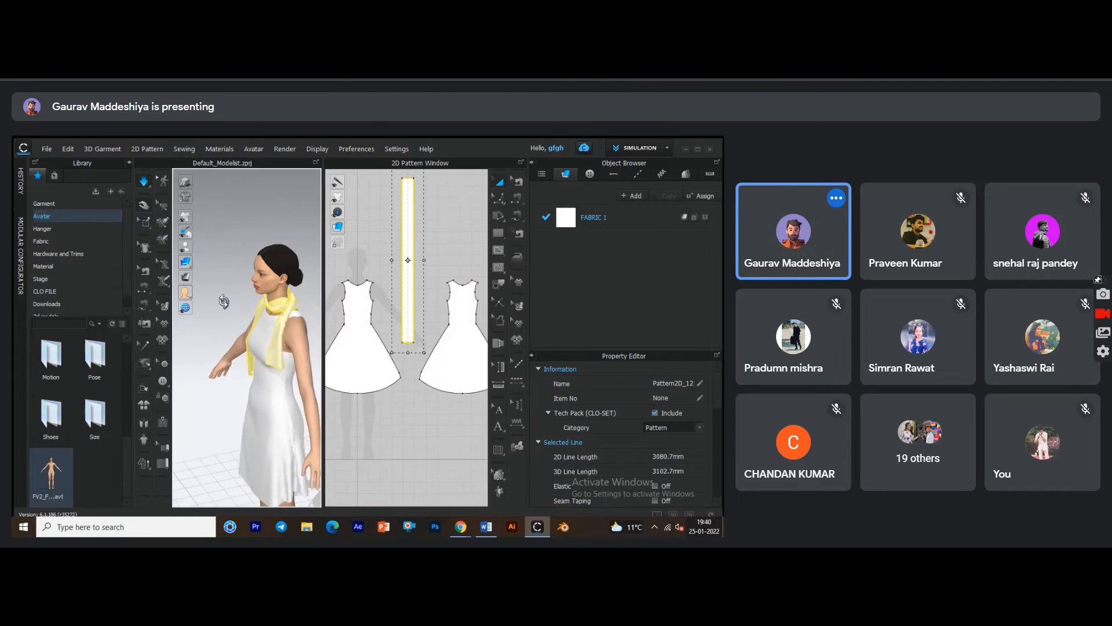
{"action": "right_click_drag", "start_coordinate": [220, 295], "coordinate": [201, 294]}
{"action": "key", "text": "space"}
Pull the hanging ends of the scarf in 3D to adjust its drape over the avatar's chest.
{"action": "left_click_drag", "start_coordinate": [279, 362], "coordinate": [311, 309]}
{"action": "right_click_drag", "start_coordinate": [263, 322], "coordinate": [373, 332]}
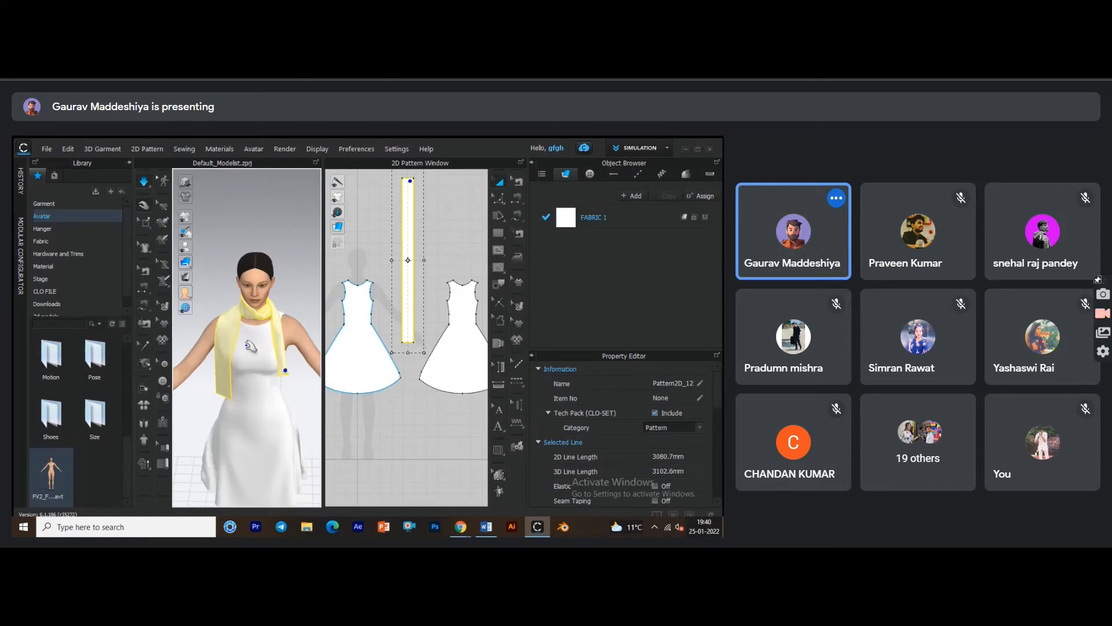
{"action": "right_click_drag", "start_coordinate": [258, 346], "coordinate": [316, 343]}
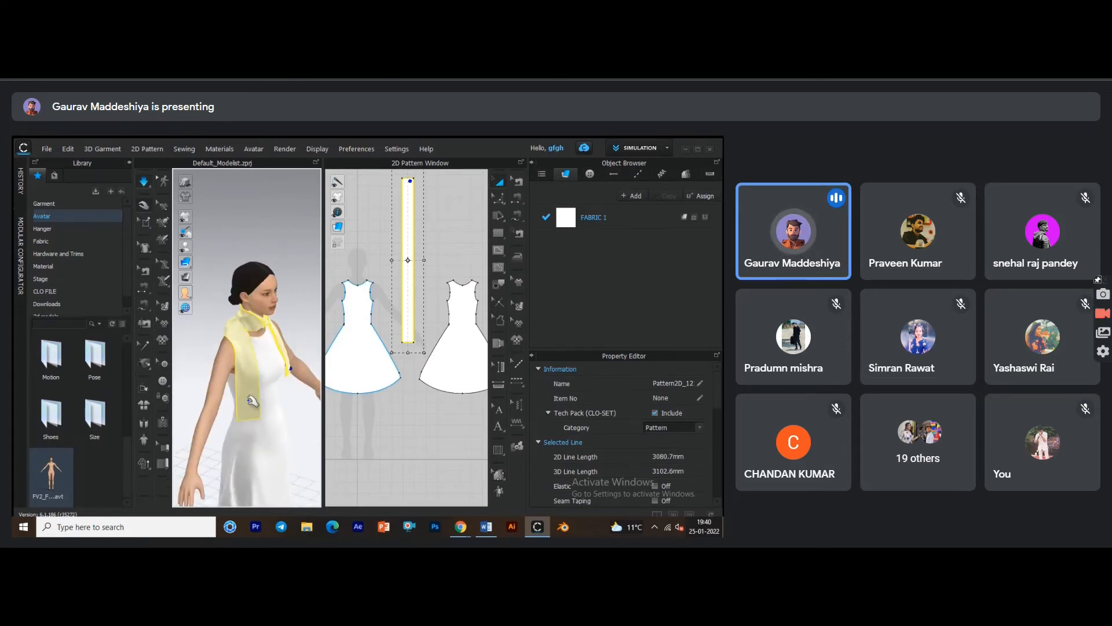
{"action": "left_click_drag", "start_coordinate": [260, 399], "coordinate": [294, 405]}
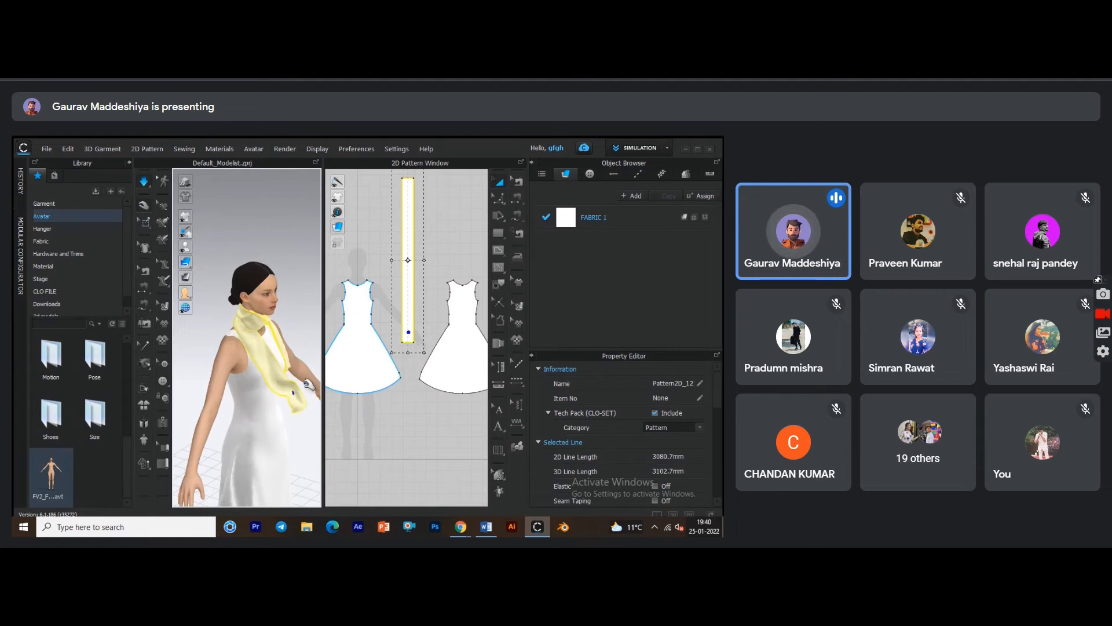
{"action": "right_click_drag", "start_coordinate": [303, 380], "coordinate": [241, 363]}
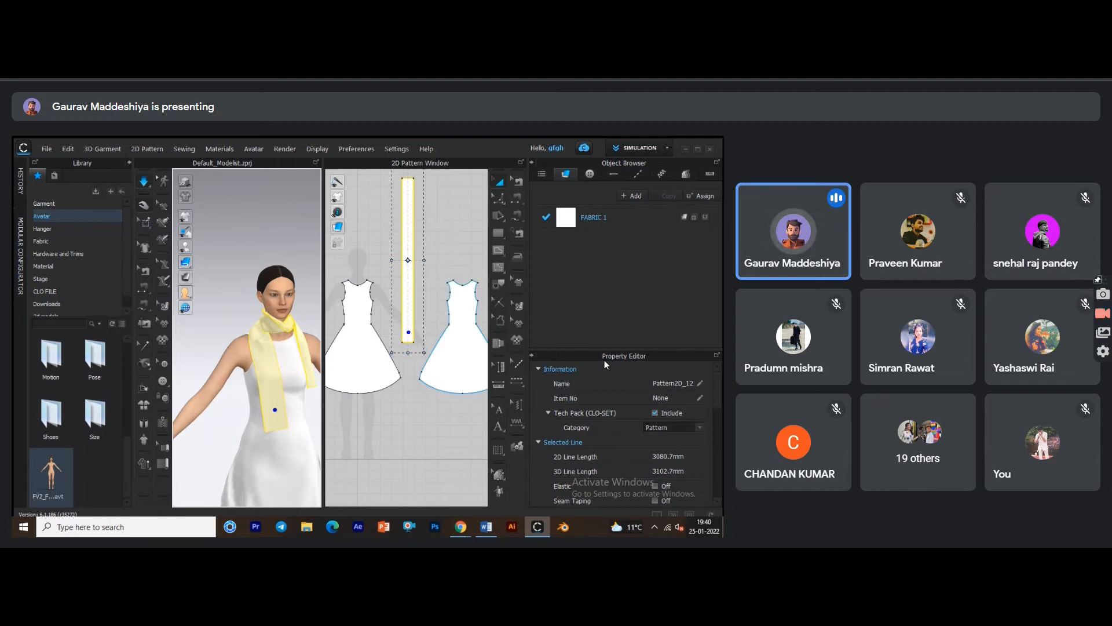
Show the scarf's mesh up close in 3D and set its particle distance to 10 mm in the simulation properties.
{"action": "scroll", "coordinate": [626, 409], "scroll_direction": "down", "scroll_amount": 5}
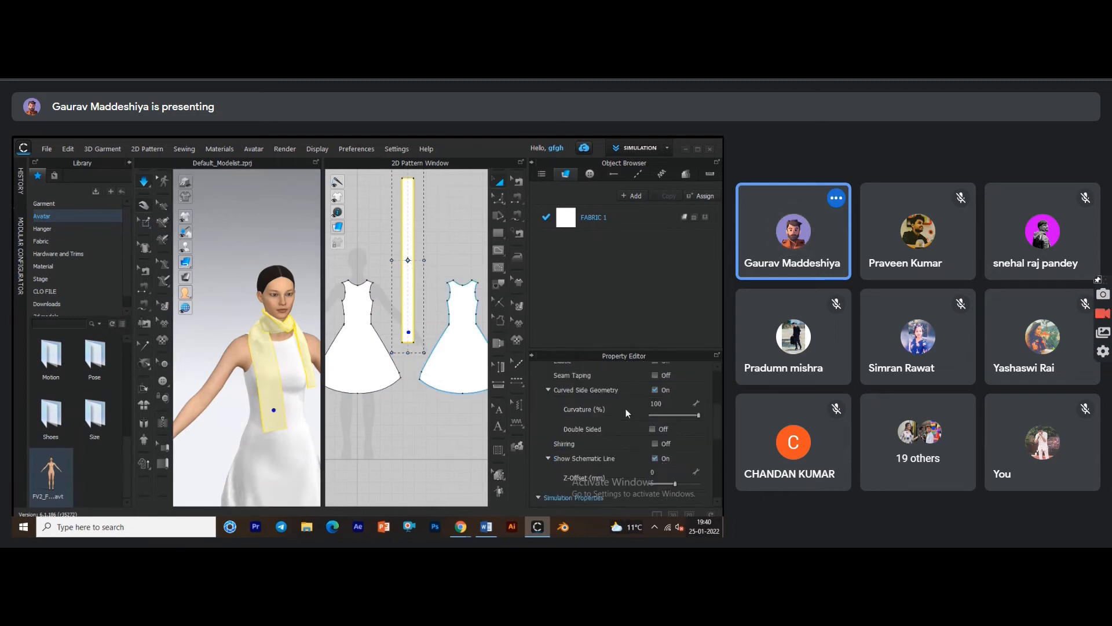
{"action": "scroll", "coordinate": [626, 409], "scroll_direction": "down", "scroll_amount": 2}
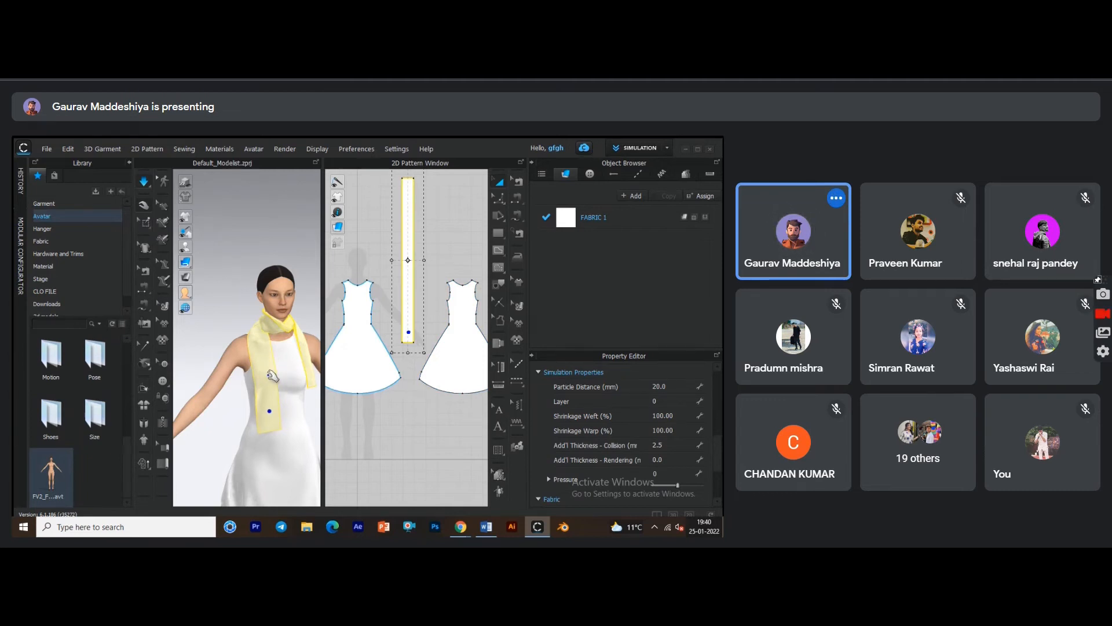
{"action": "key", "text": "space"}
{"action": "scroll", "coordinate": [271, 381], "scroll_direction": "down", "scroll_amount": 1}
{"action": "key", "text": "space"}
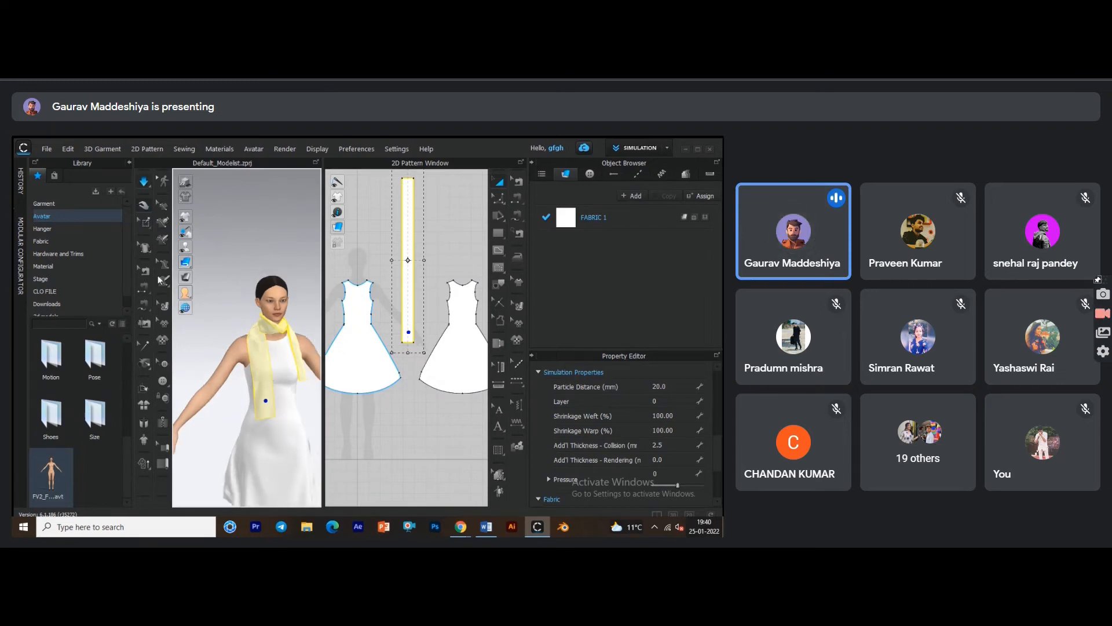
{"action": "left_click", "coordinate": [145, 222]}
{"action": "scroll", "coordinate": [223, 321], "scroll_direction": "up", "scroll_amount": 5}
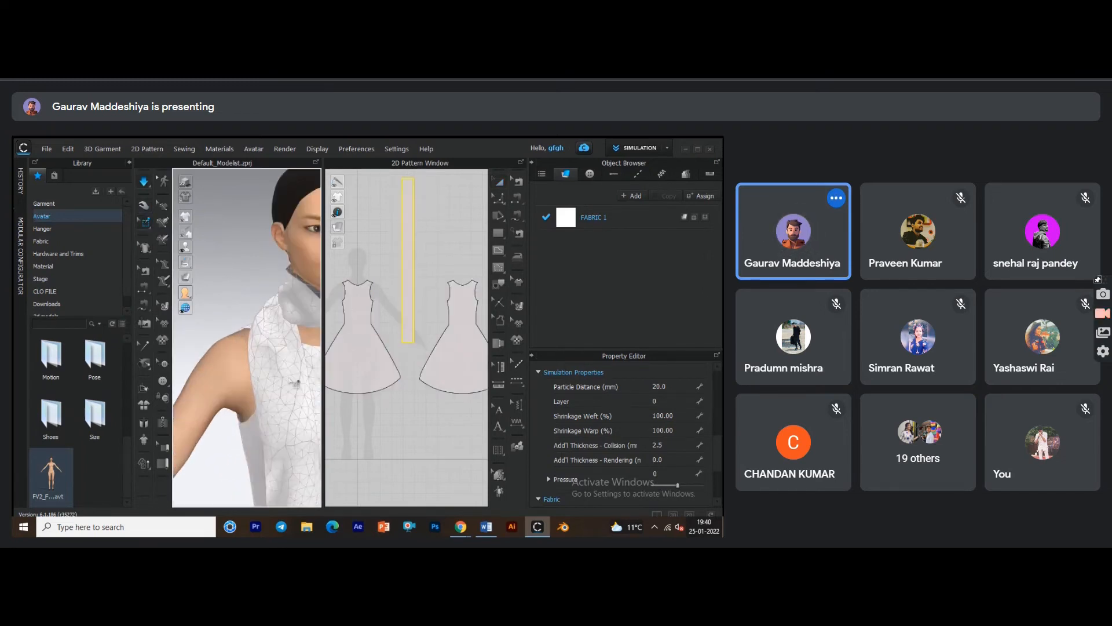
{"action": "scroll", "coordinate": [229, 365], "scroll_direction": "up", "scroll_amount": 3}
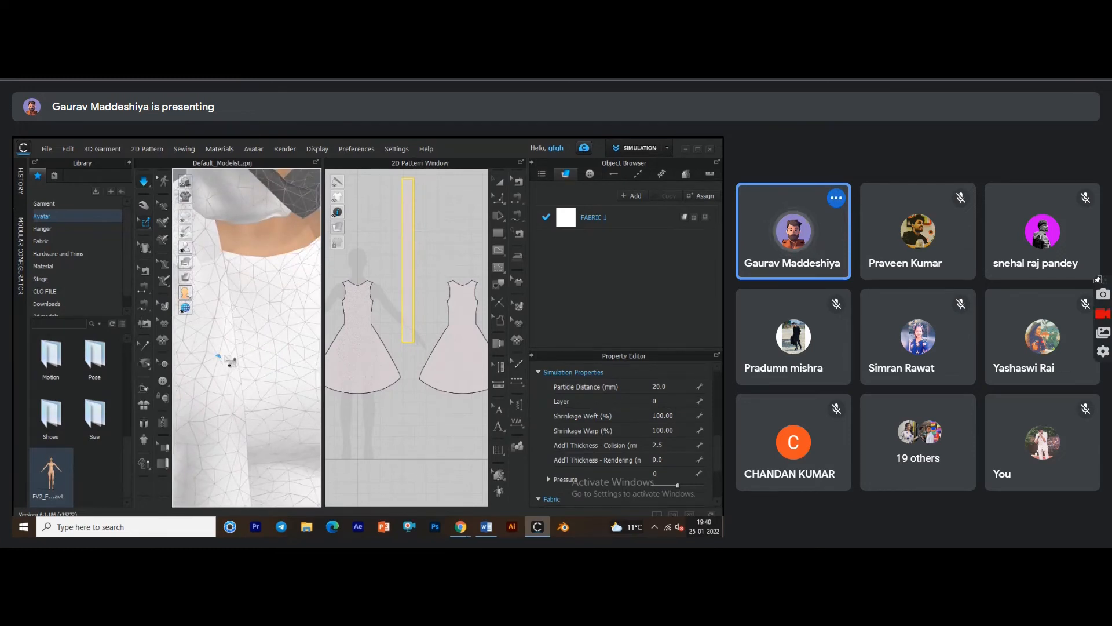
{"action": "scroll", "coordinate": [273, 337], "scroll_direction": "up", "scroll_amount": 2}
{"action": "left_click", "coordinate": [657, 387]}
{"action": "type", "text": "10"}
{"action": "key", "text": "Return"}
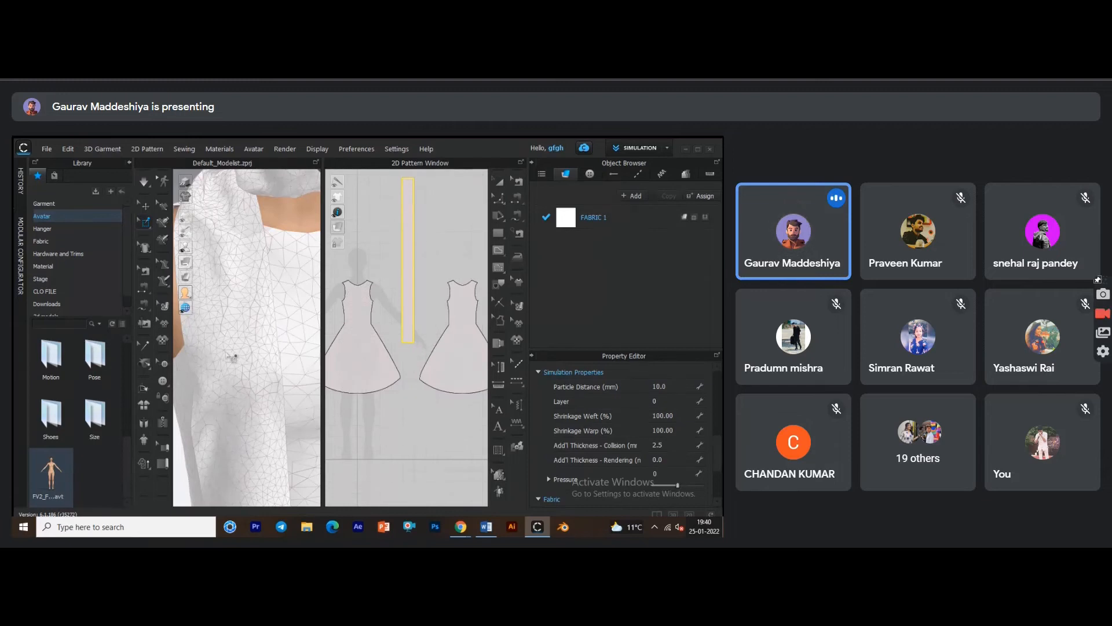
Set the scarf's particle distance to 5 mm and deselect the pattern piece.
{"action": "left_click", "coordinate": [661, 388]}
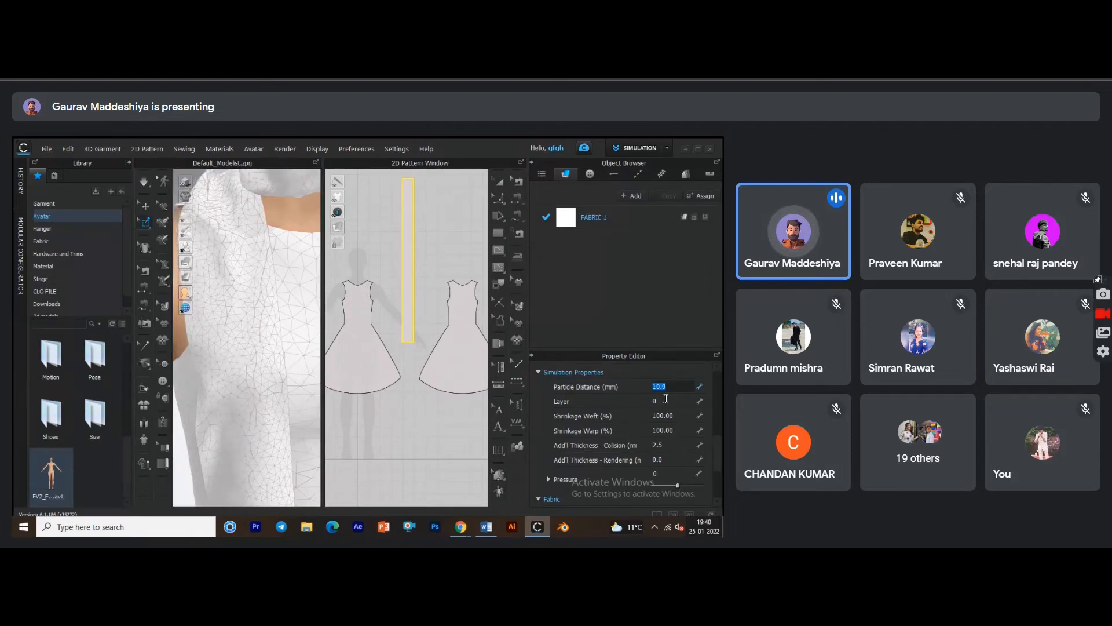
{"action": "type", "text": "5"}
{"action": "key", "text": "Return"}
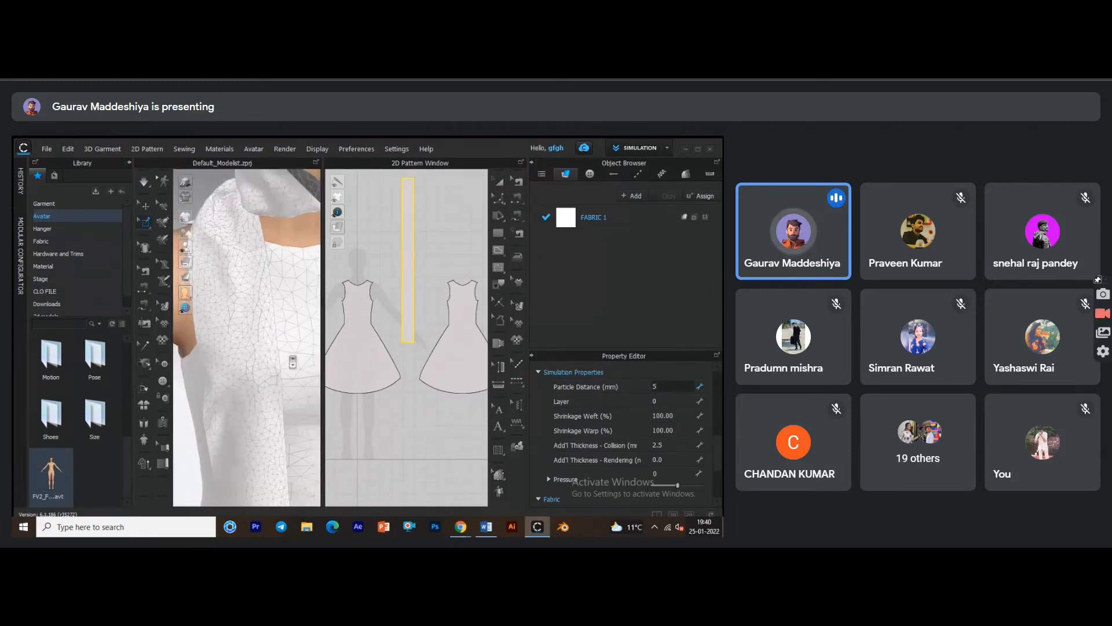
{"action": "left_click", "coordinate": [454, 385]}
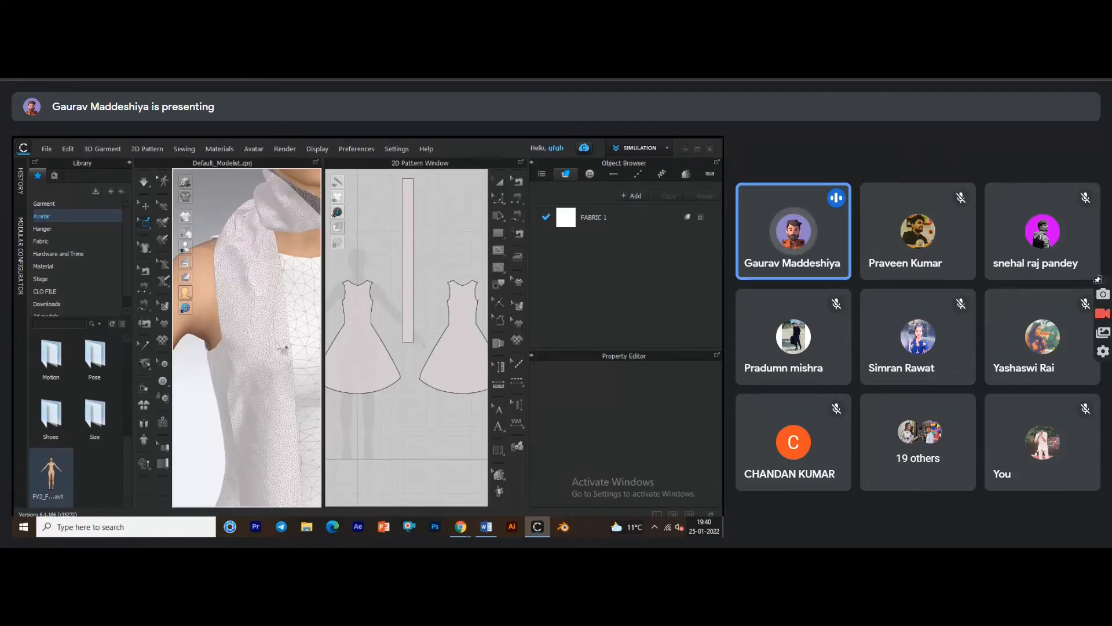
Activate Select/Move, start the simulation and pull one hanging end of the scarf outward from the avatar's body.
{"action": "left_click", "coordinate": [145, 206]}
{"action": "scroll", "coordinate": [261, 373], "scroll_direction": "down", "scroll_amount": 3}
{"action": "scroll", "coordinate": [261, 373], "scroll_direction": "down", "scroll_amount": 1}
{"action": "right_click_drag", "start_coordinate": [260, 374], "coordinate": [206, 363]}
{"action": "key", "text": "space"}
{"action": "right_click_drag", "start_coordinate": [284, 392], "coordinate": [241, 388]}
{"action": "left_click_drag", "start_coordinate": [237, 393], "coordinate": [197, 364]}
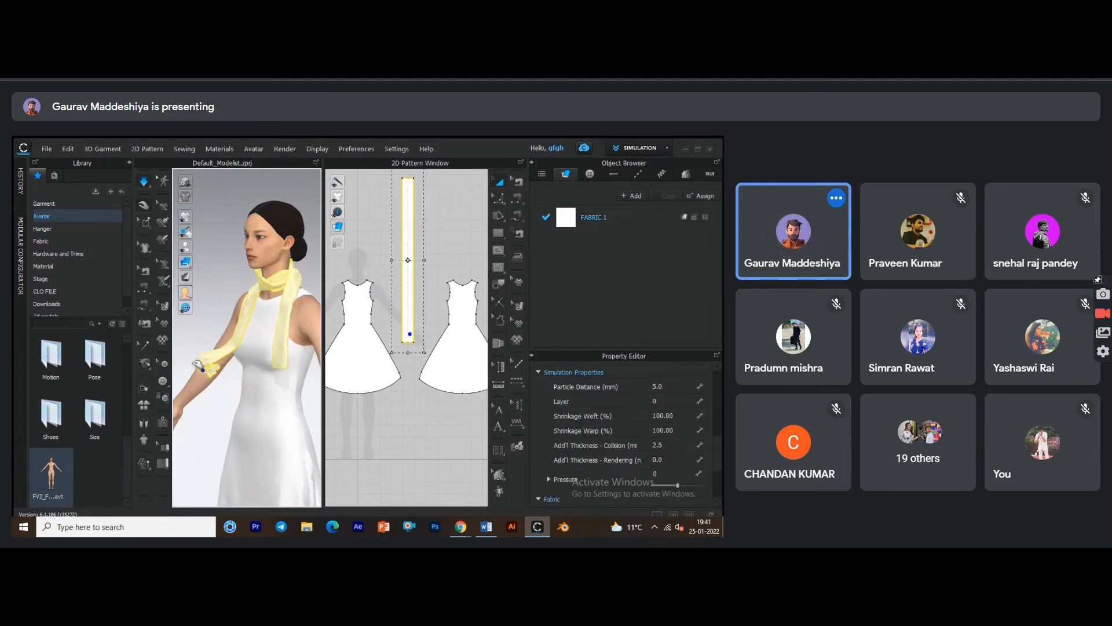
{"action": "left_click_drag", "start_coordinate": [197, 310], "coordinate": [203, 313]}
Stop the simulation, set the scarf's particle distance to 20 mm and deselect it.
{"action": "key", "text": "c"}
{"action": "left_click", "coordinate": [677, 387]}
{"action": "type", "text": "20"}
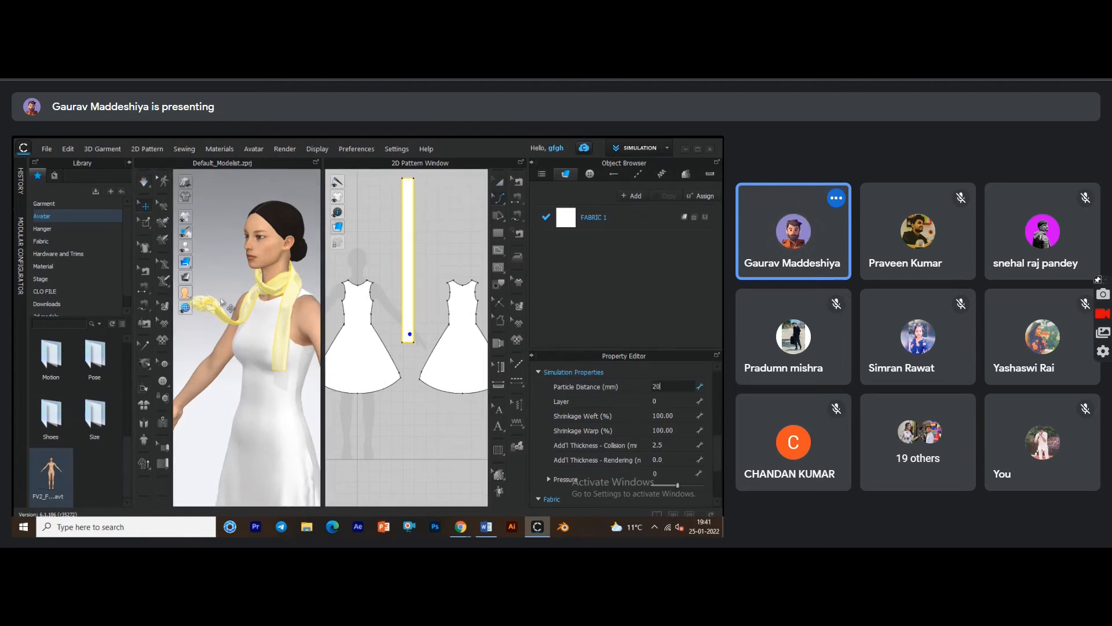
{"action": "left_click", "coordinate": [214, 269]}
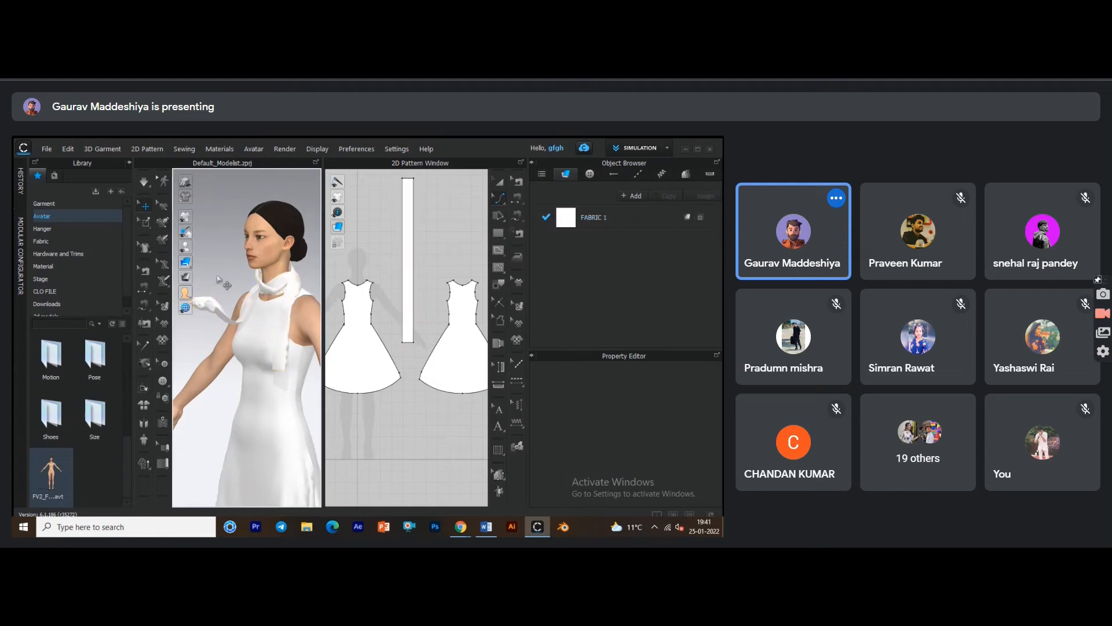
Simulate the scarf again and pull its hanging end down in front of the avatar's body.
{"action": "left_click", "coordinate": [229, 316]}
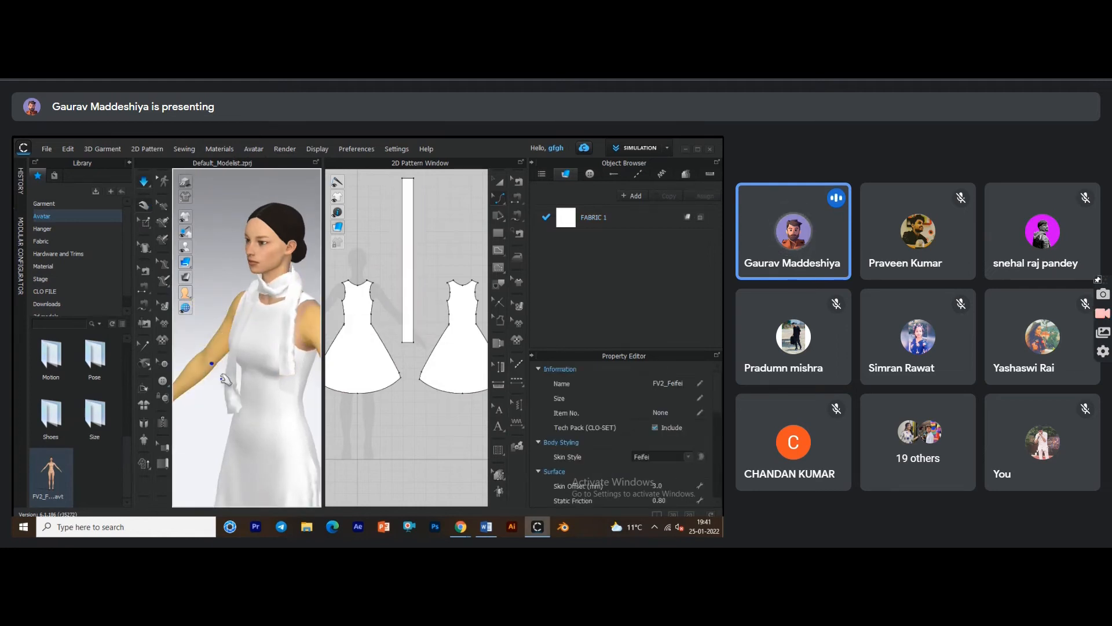
{"action": "left_click_drag", "start_coordinate": [191, 316], "coordinate": [197, 175]}
{"action": "key", "text": "ctrl+d"}
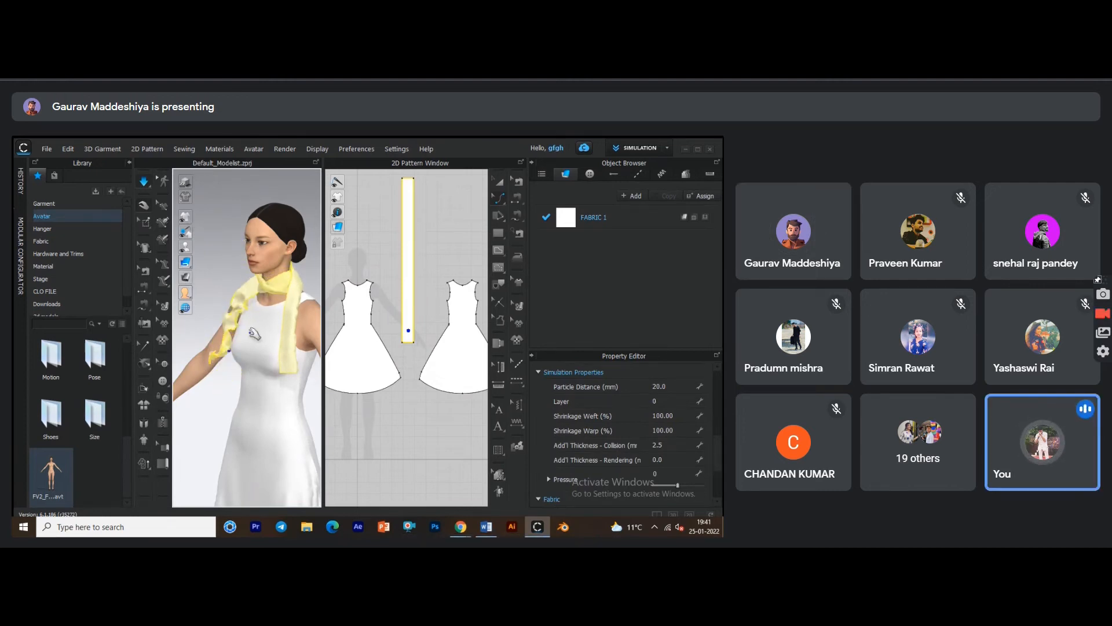
{"action": "right_click_drag", "start_coordinate": [253, 332], "coordinate": [435, 344]}
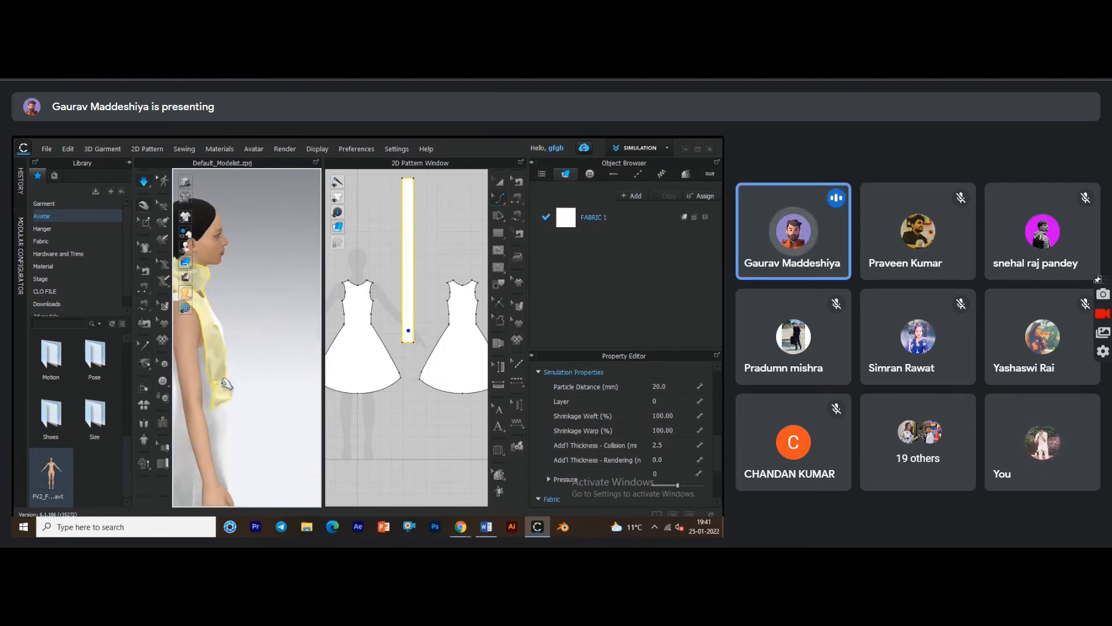
{"action": "left_click_drag", "start_coordinate": [237, 399], "coordinate": [271, 407]}
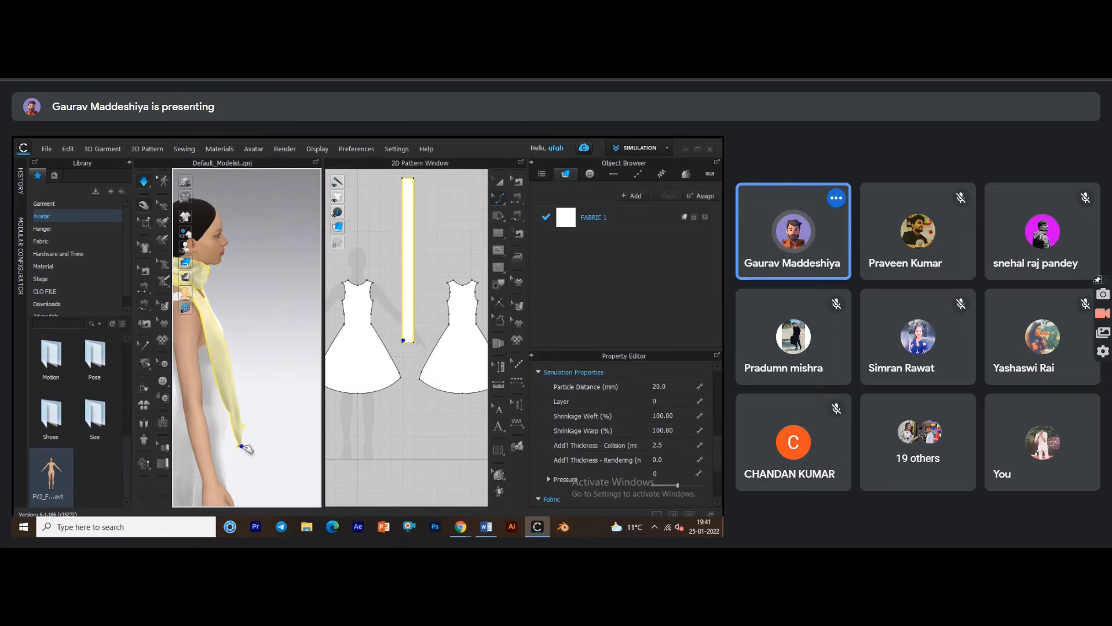
Examine how the scarf wraps around the avatar's neck from the front, side and back.
{"action": "right_click_drag", "start_coordinate": [280, 395], "coordinate": [232, 363]}
{"action": "scroll", "coordinate": [233, 354], "scroll_direction": "down", "scroll_amount": 3}
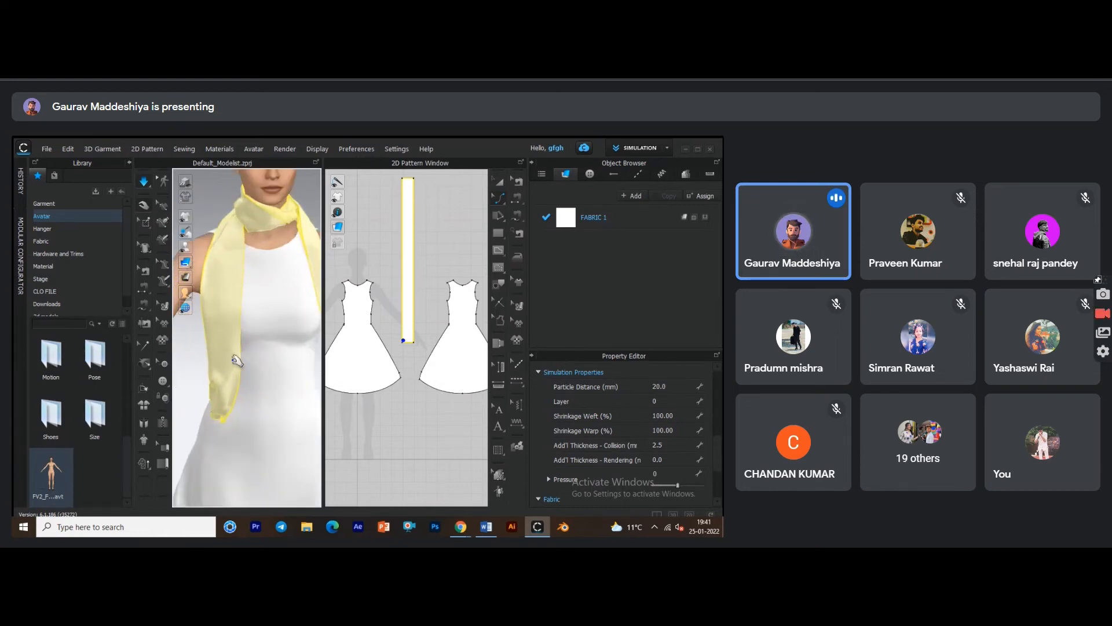
{"action": "middle_click_drag", "start_coordinate": [248, 340], "coordinate": [242, 379]}
{"action": "scroll", "coordinate": [247, 277], "scroll_direction": "down", "scroll_amount": 1}
{"action": "scroll", "coordinate": [249, 290], "scroll_direction": "up", "scroll_amount": 2}
{"action": "right_click_drag", "start_coordinate": [270, 295], "coordinate": [240, 389]}
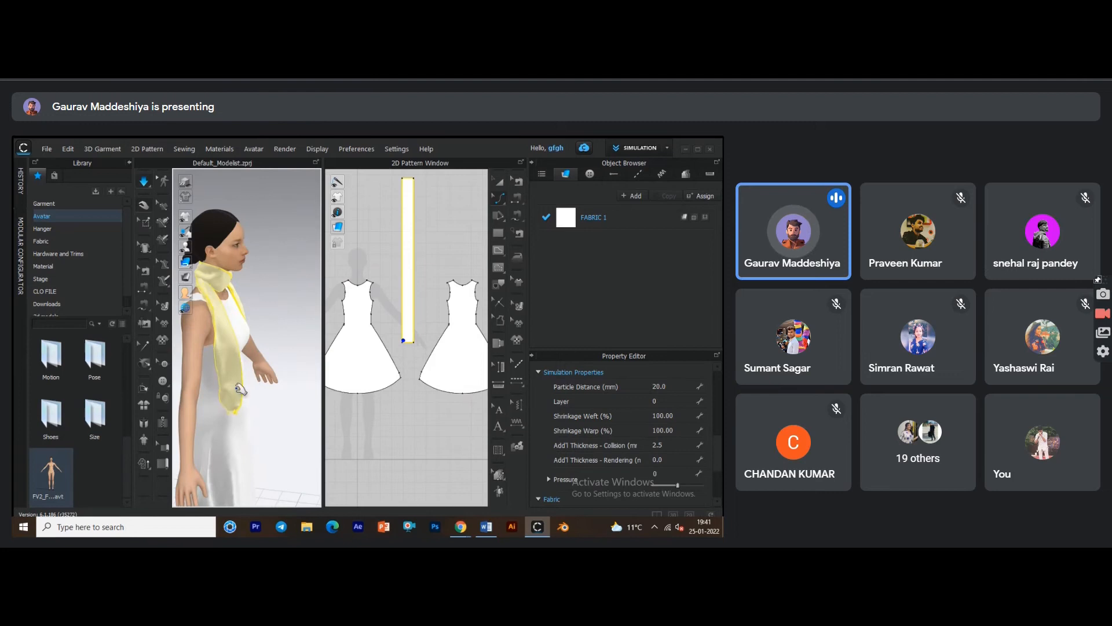
{"action": "right_click_drag", "start_coordinate": [247, 303], "coordinate": [322, 335]}
{"action": "scroll", "coordinate": [261, 327], "scroll_direction": "down", "scroll_amount": 3}
{"action": "scroll", "coordinate": [264, 327], "scroll_direction": "up", "scroll_amount": 2}
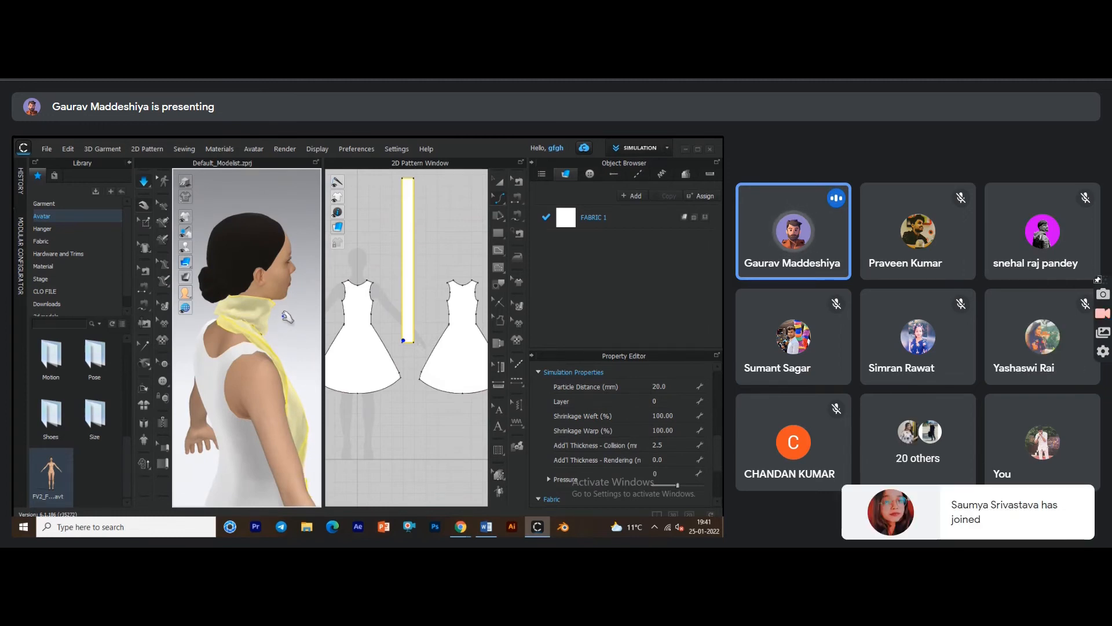
{"action": "right_click_drag", "start_coordinate": [279, 316], "coordinate": [186, 320]}
{"action": "scroll", "coordinate": [266, 332], "scroll_direction": "up", "scroll_amount": 2}
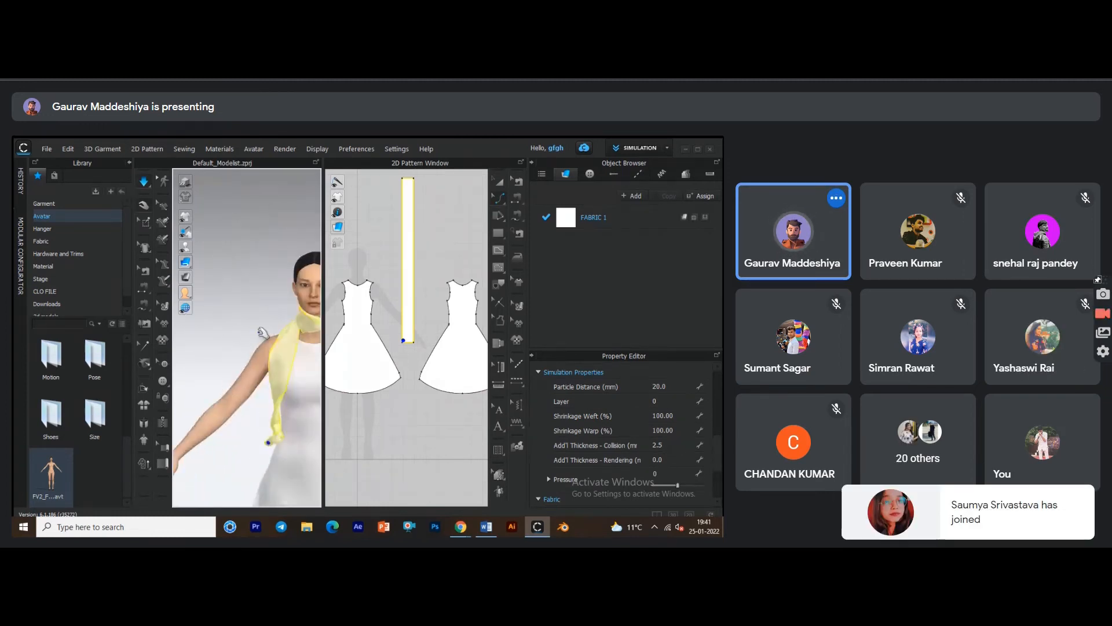
Examine the draped scarf together with the whole dress on the avatar and the dress pattern pieces in 2D.
{"action": "middle_click_drag", "start_coordinate": [264, 334], "coordinate": [190, 297]}
{"action": "scroll", "coordinate": [243, 333], "scroll_direction": "down", "scroll_amount": 2}
{"action": "scroll", "coordinate": [240, 318], "scroll_direction": "down", "scroll_amount": 1}
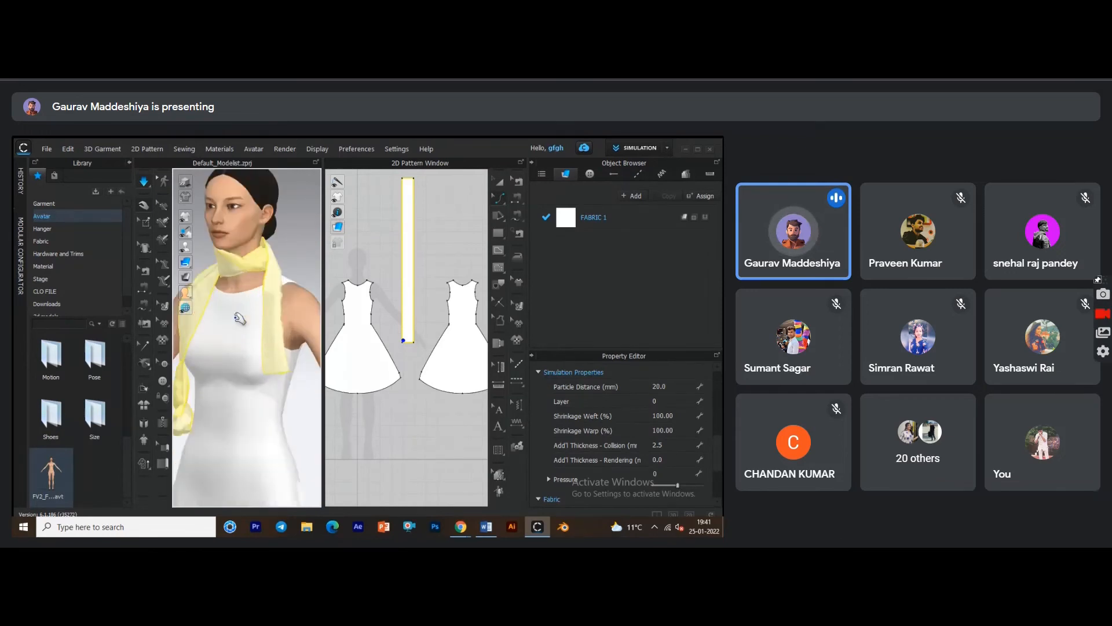
{"action": "scroll", "coordinate": [238, 318], "scroll_direction": "up", "scroll_amount": 2}
{"action": "scroll", "coordinate": [268, 332], "scroll_direction": "up", "scroll_amount": 1}
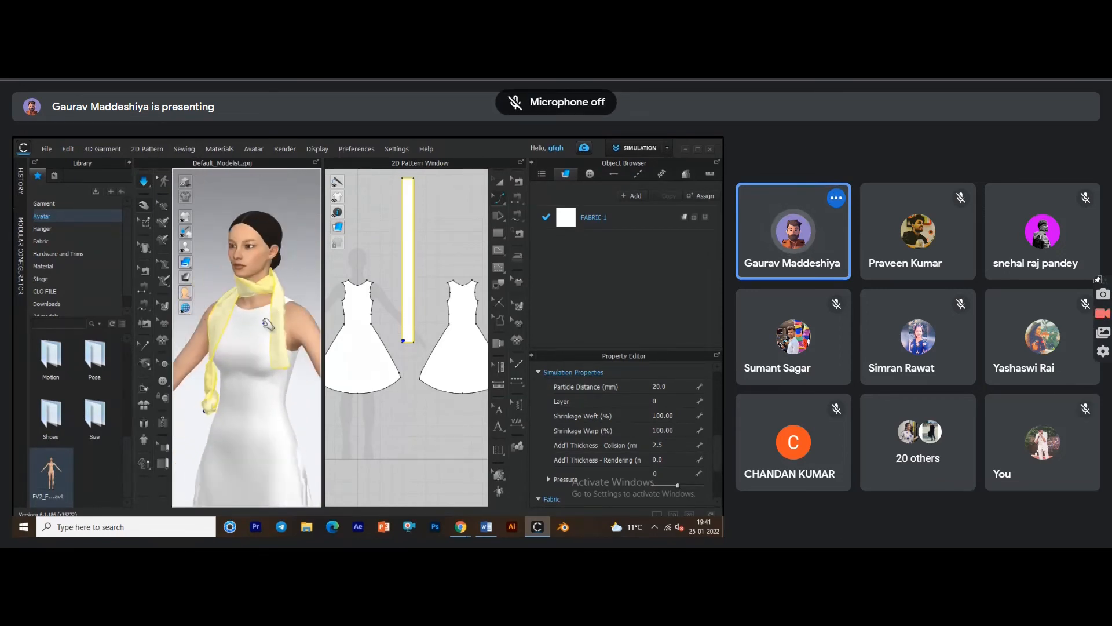
{"action": "scroll", "coordinate": [268, 325], "scroll_direction": "down", "scroll_amount": 1}
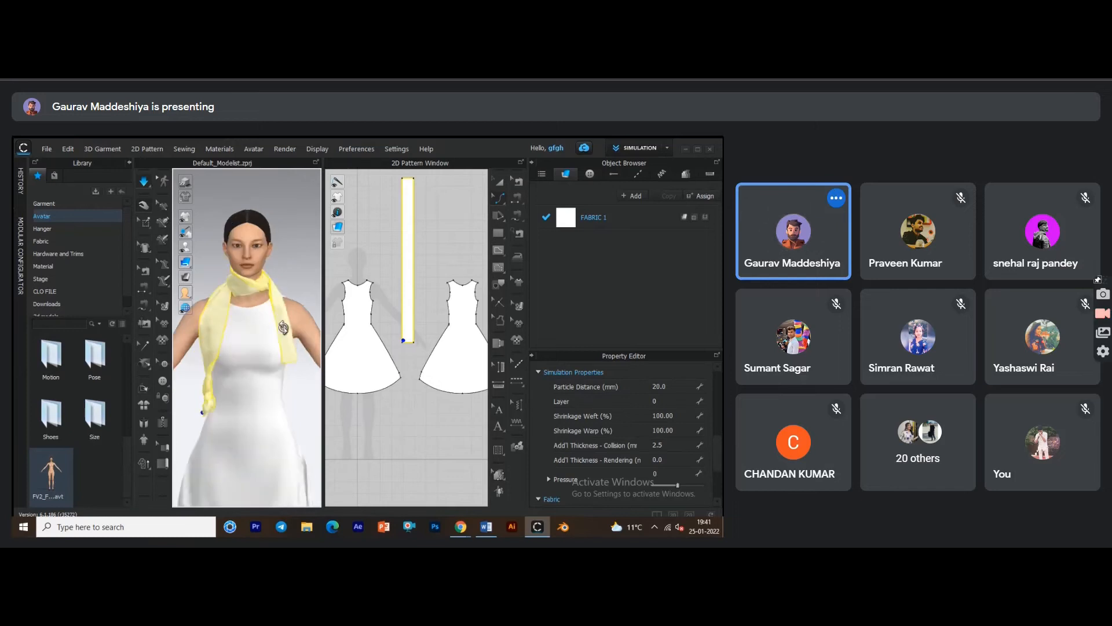
{"action": "scroll", "coordinate": [279, 348], "scroll_direction": "down", "scroll_amount": 2}
{"action": "scroll", "coordinate": [233, 373], "scroll_direction": "down", "scroll_amount": 1}
{"action": "key", "text": "ctrl+d"}
{"action": "scroll", "coordinate": [243, 358], "scroll_direction": "up", "scroll_amount": 4}
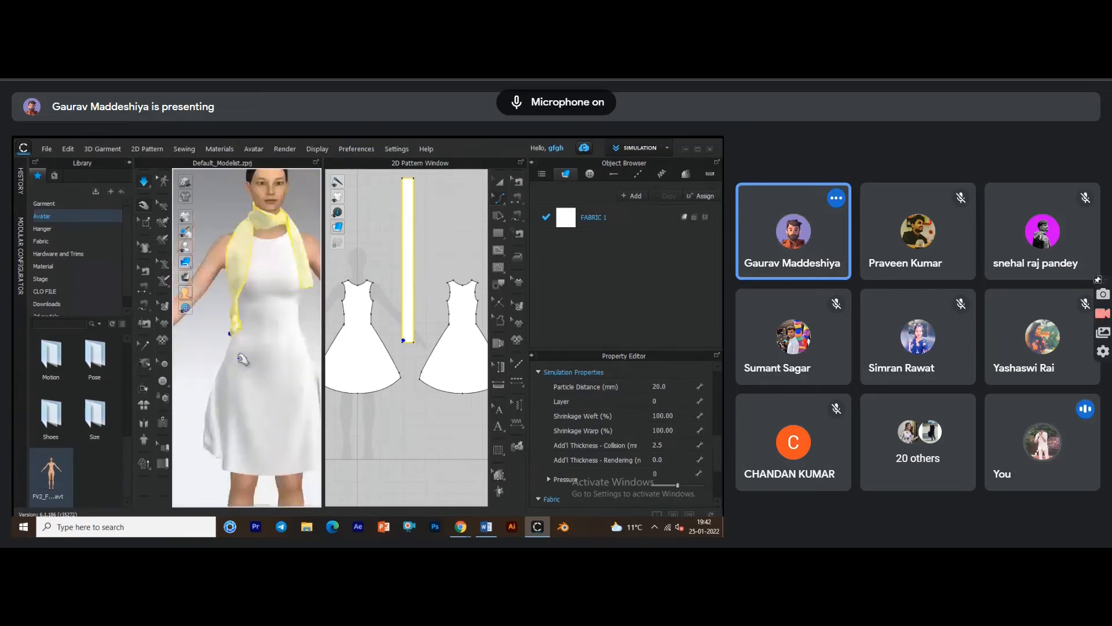
{"action": "right_click_drag", "start_coordinate": [243, 358], "coordinate": [280, 360]}
{"action": "key", "text": "ctrl+d"}
{"action": "middle_click_drag", "start_coordinate": [279, 360], "coordinate": [286, 375]}
{"action": "middle_click_drag", "start_coordinate": [389, 363], "coordinate": [437, 346]}
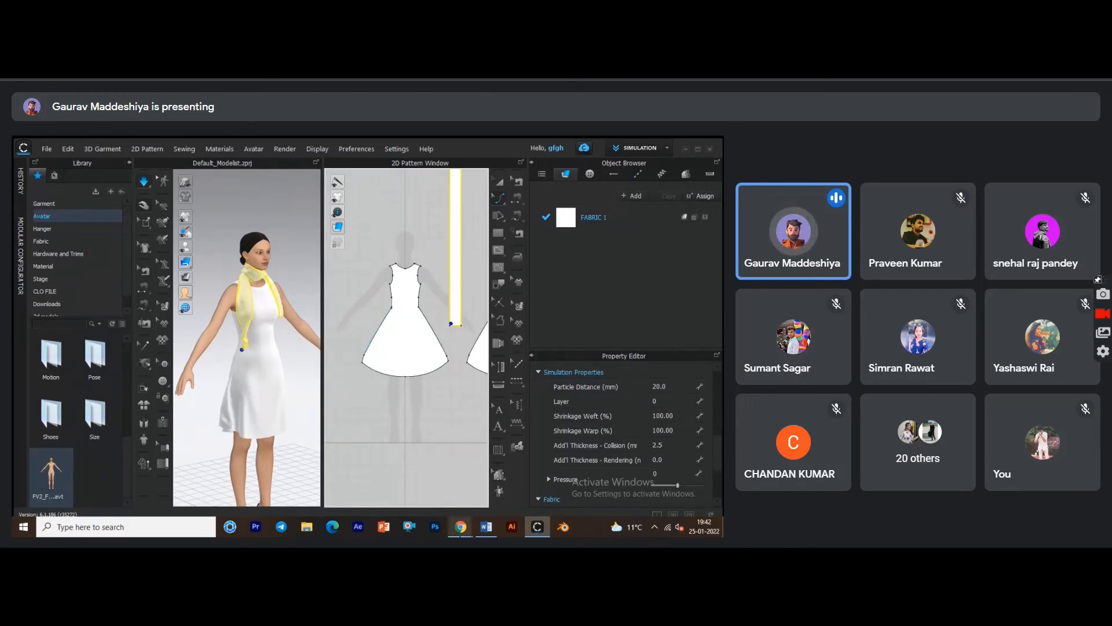
Switch to Chrome and search Google for "women pattern" in a new tab.
{"action": "mouse_move", "coordinate": [460, 527]}
{"action": "left_click", "coordinate": [427, 477]}
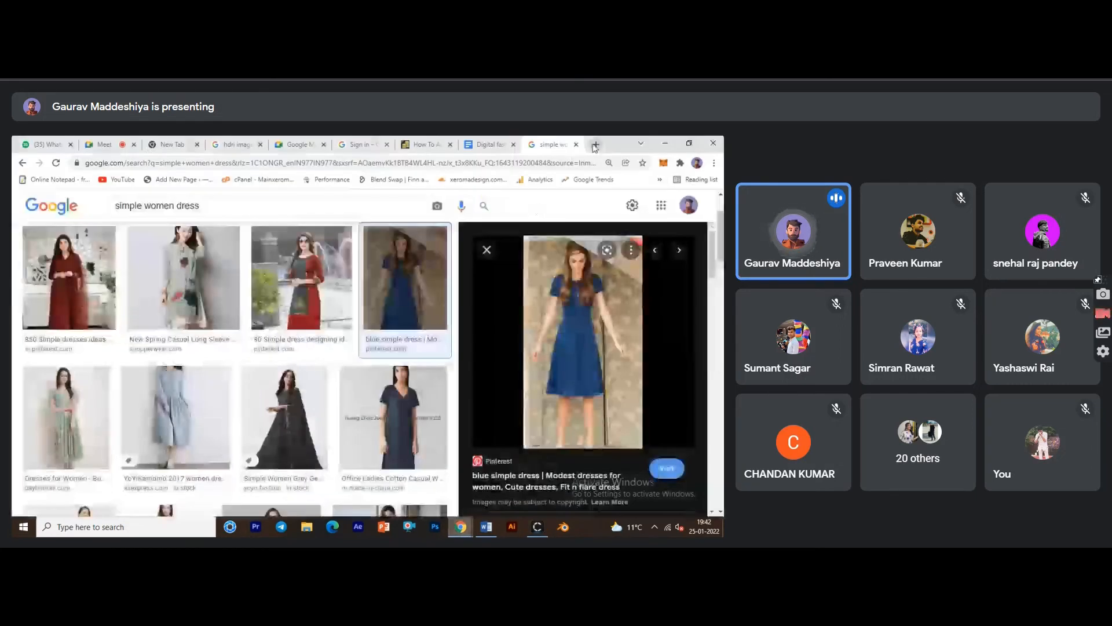
{"action": "left_click", "coordinate": [594, 144]}
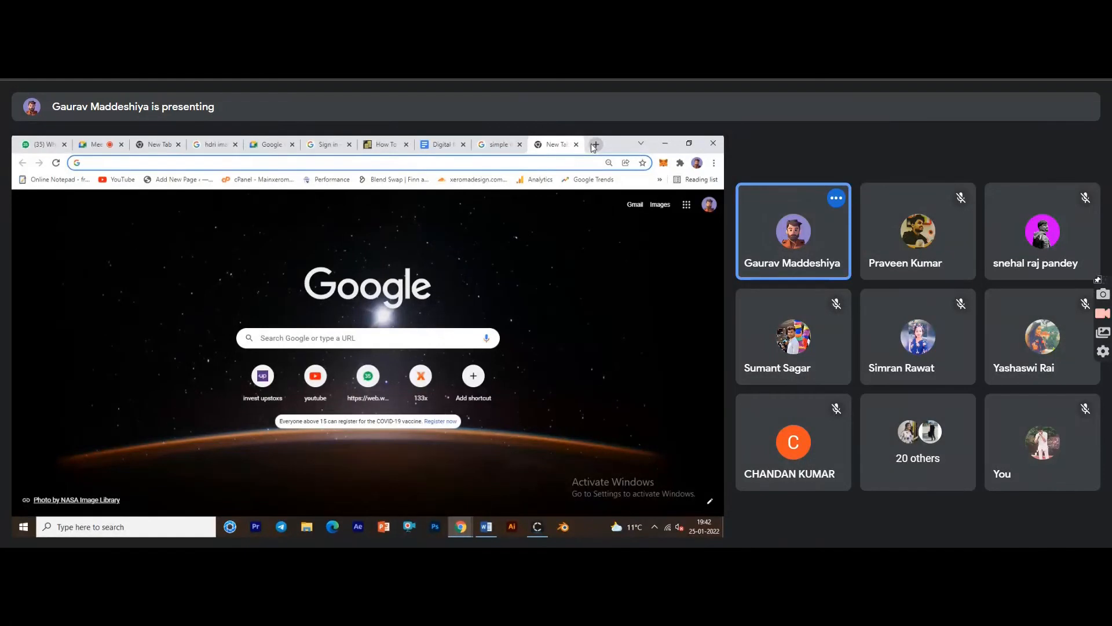
{"action": "type", "text": "pa"}
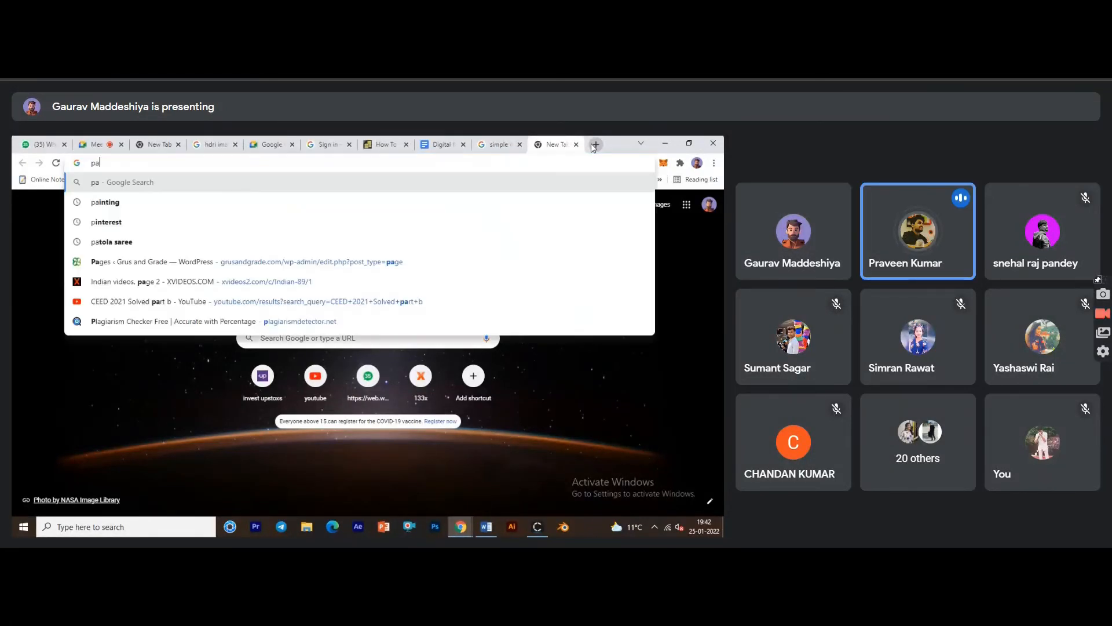
{"action": "type", "text": "ttern "}
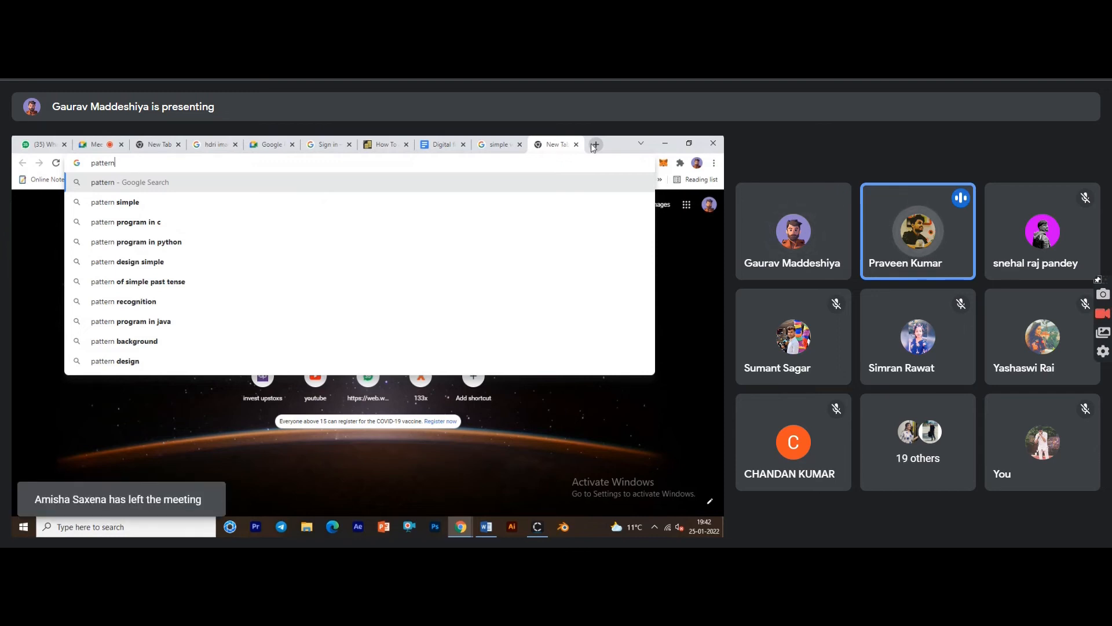
{"action": "type", "text": "women"}
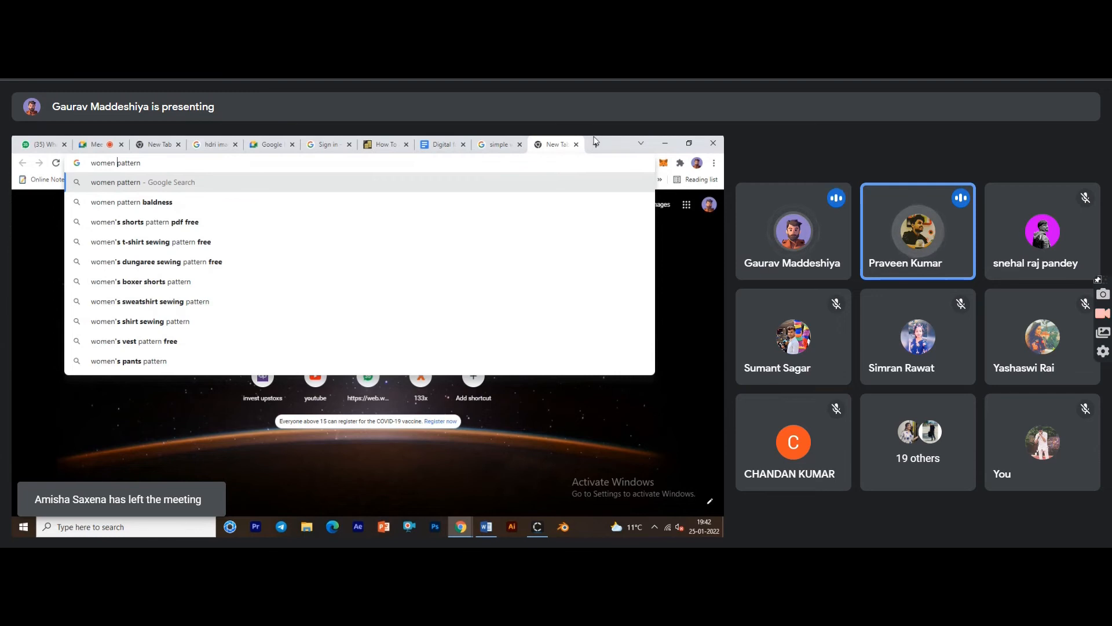
{"action": "key", "text": "Return"}
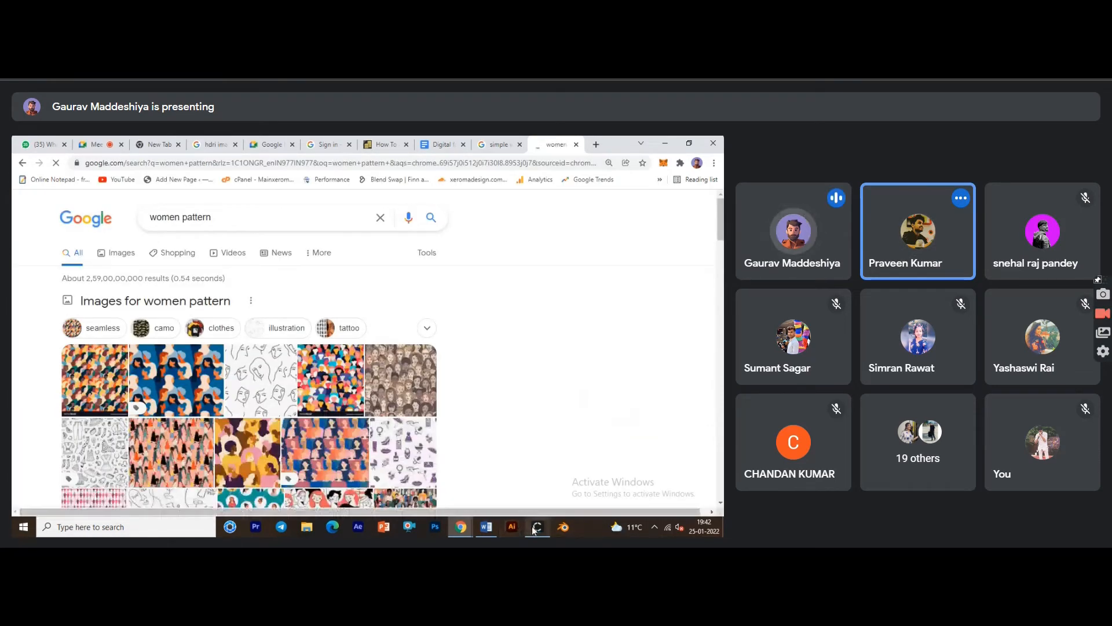
Return to CLO and examine the dress from the front in 3D along with its skirt pattern shape in 2D.
{"action": "left_click", "coordinate": [538, 527]}
{"action": "middle_click_drag", "start_coordinate": [392, 378], "coordinate": [373, 384]}
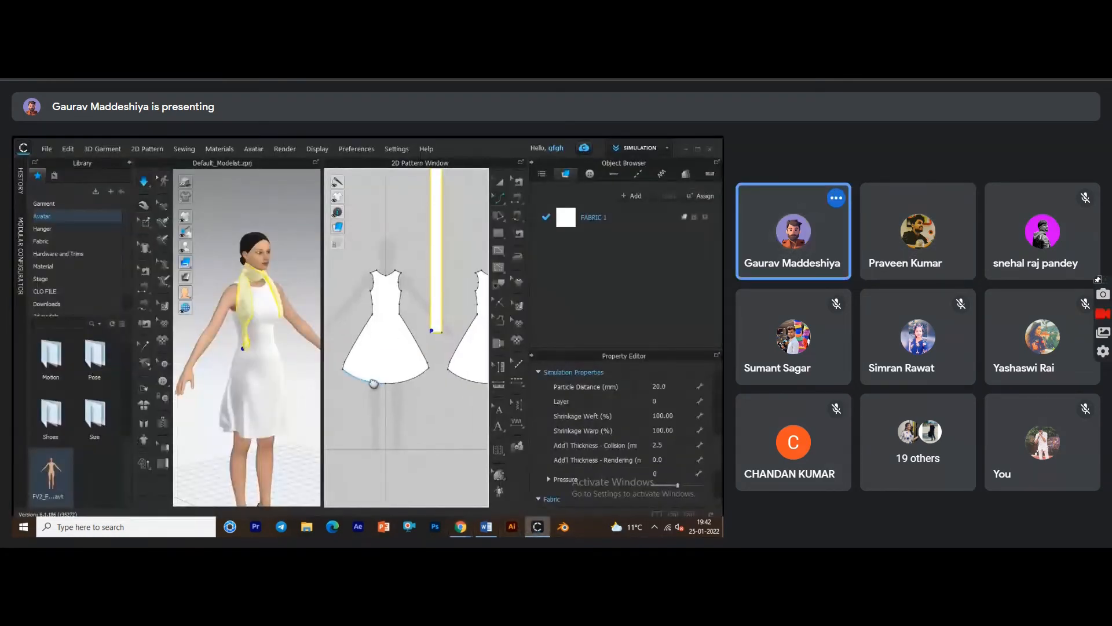
{"action": "scroll", "coordinate": [374, 383], "scroll_direction": "up", "scroll_amount": 2}
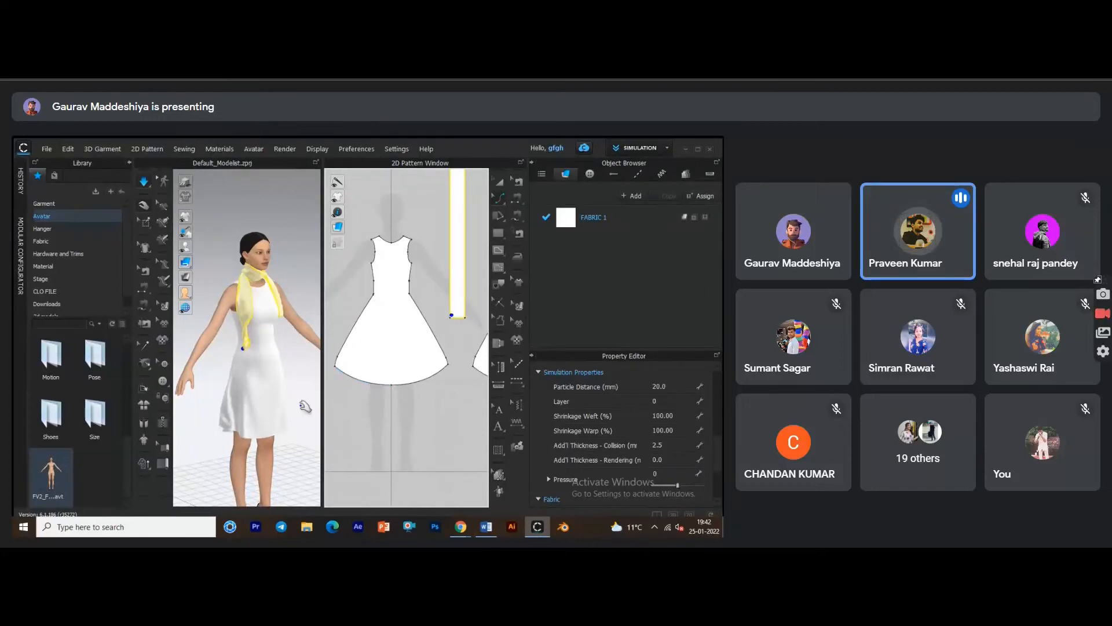
{"action": "right_click_drag", "start_coordinate": [305, 407], "coordinate": [247, 400]}
{"action": "scroll", "coordinate": [380, 383], "scroll_direction": "up", "scroll_amount": 1}
{"action": "middle_click_drag", "start_coordinate": [380, 383], "coordinate": [380, 356]}
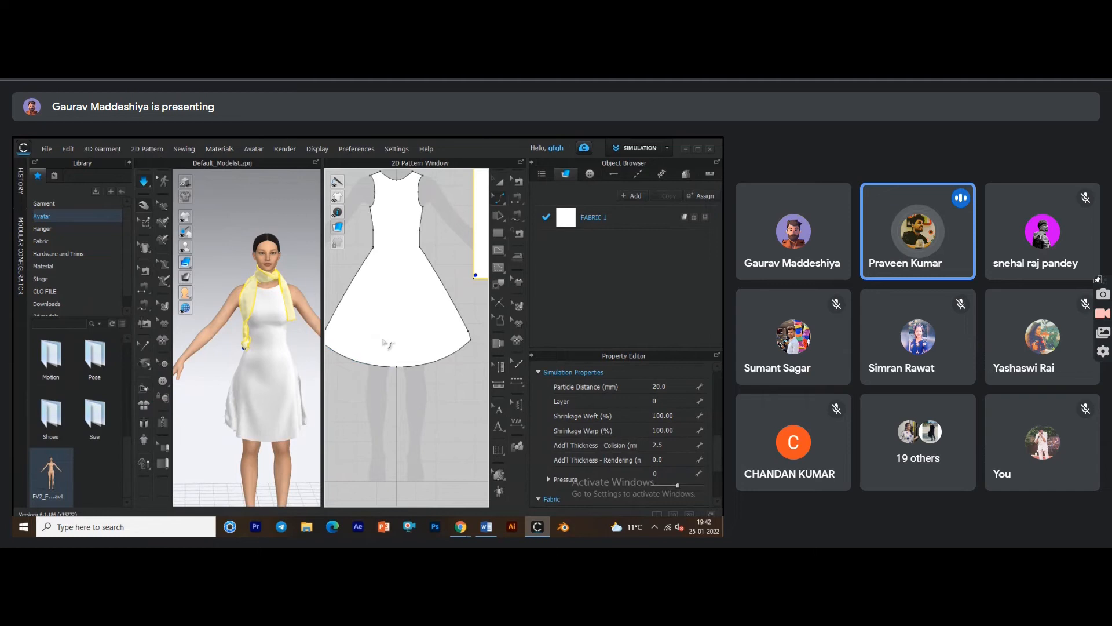
{"action": "middle_click_drag", "start_coordinate": [387, 343], "coordinate": [390, 348]}
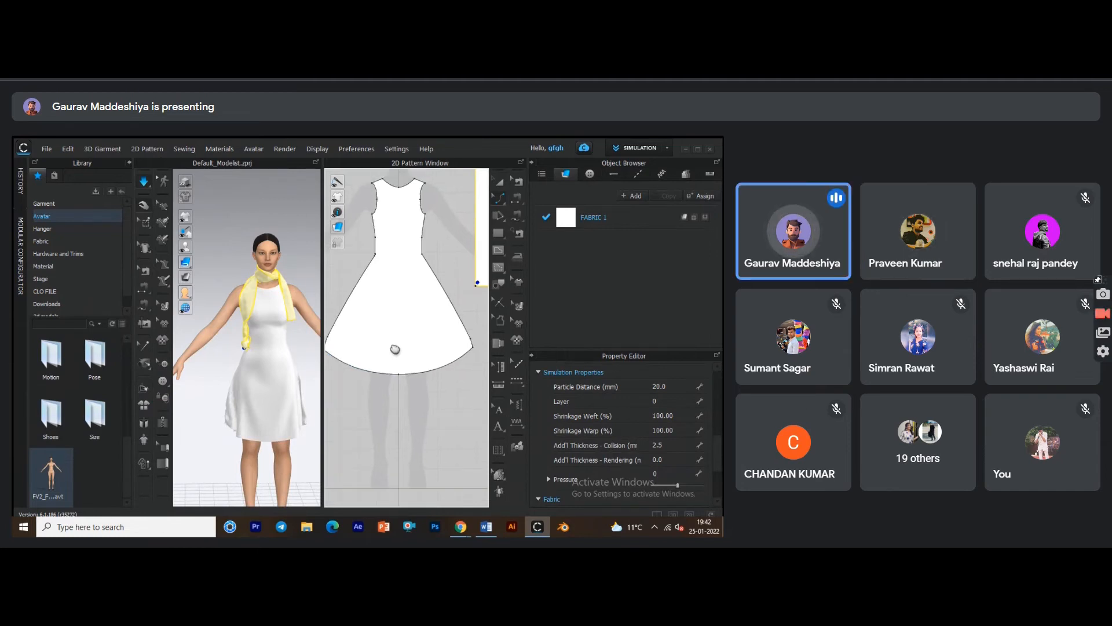
Draw a small rectangular pocket pattern piece just below the skirt hem of the dress.
{"action": "left_click", "coordinate": [497, 234]}
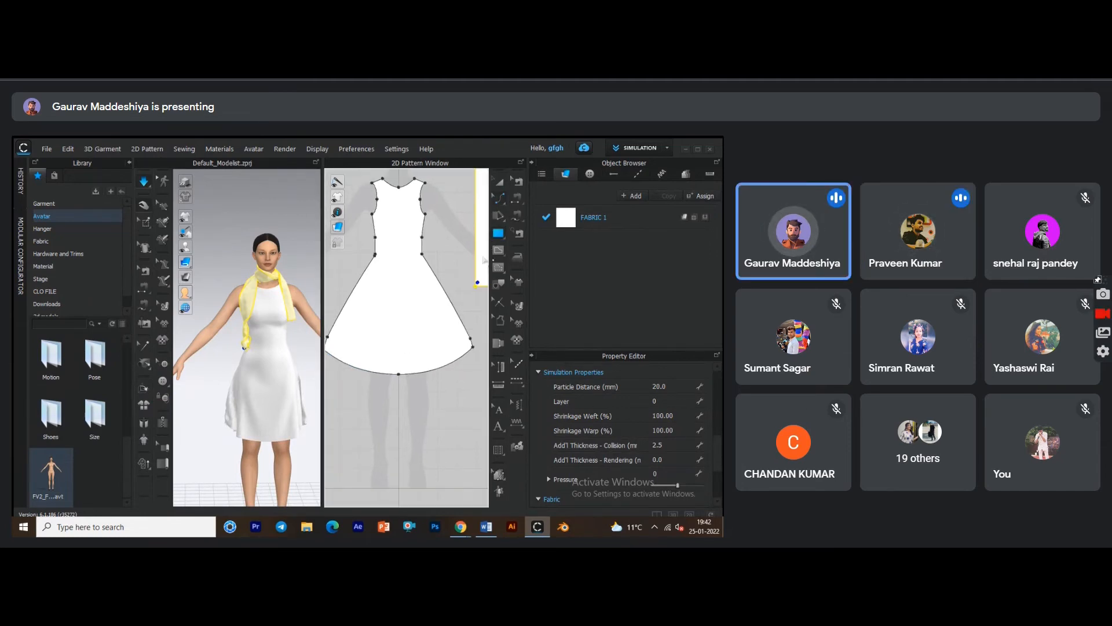
{"action": "scroll", "coordinate": [406, 368], "scroll_direction": "up", "scroll_amount": 5}
{"action": "scroll", "coordinate": [421, 365], "scroll_direction": "down", "scroll_amount": 5}
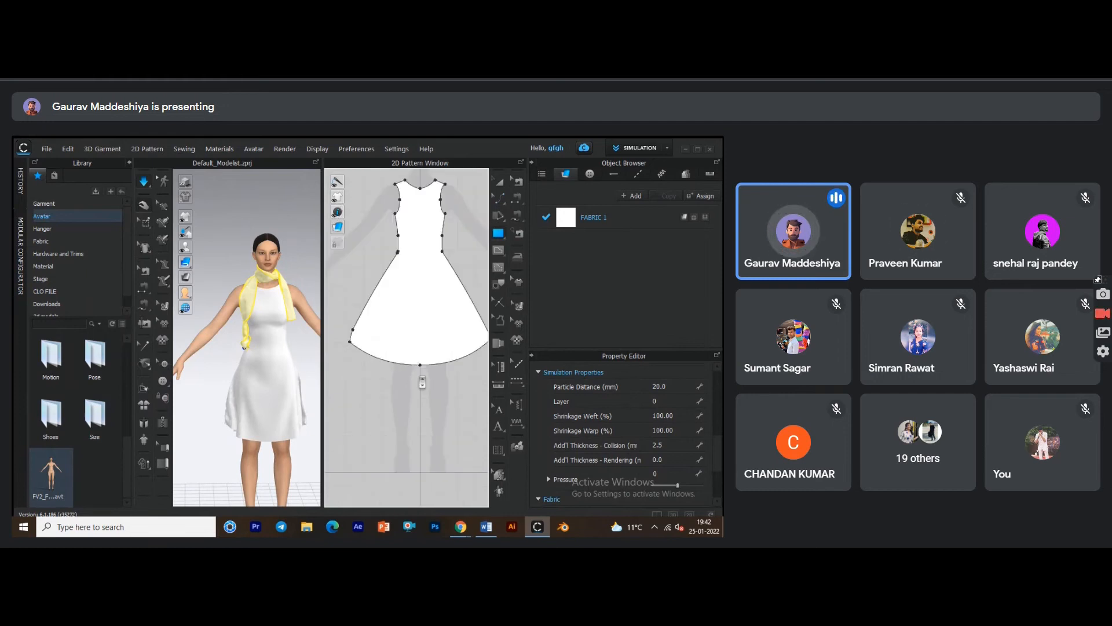
{"action": "left_click_drag", "start_coordinate": [379, 370], "coordinate": [395, 396]}
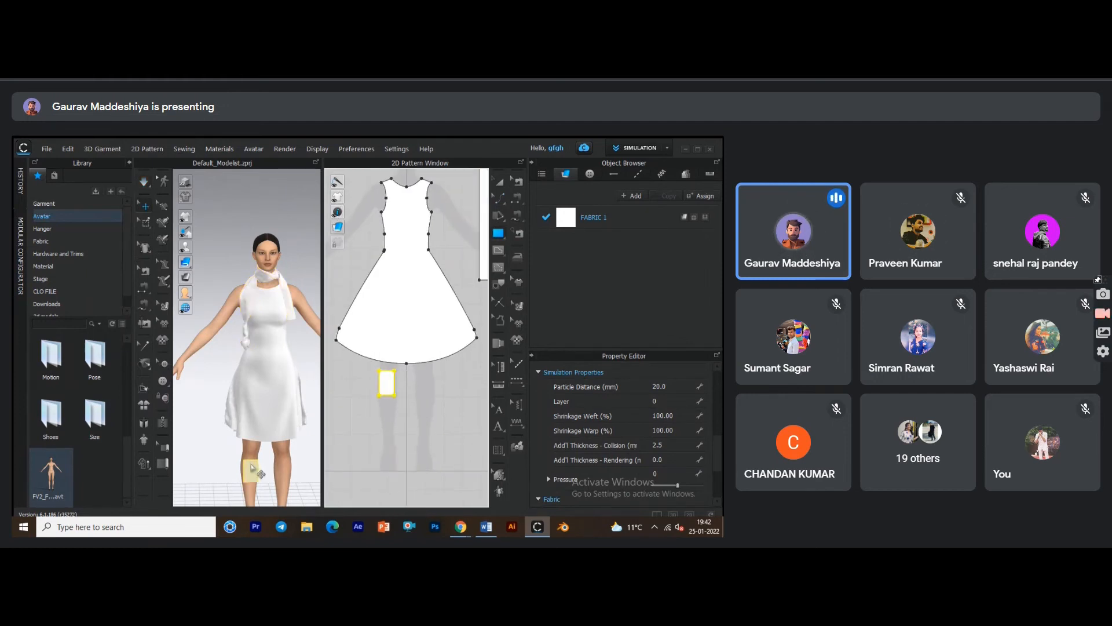
Raise the pocket piece in the 3D view so that it sits in front of the skirt.
{"action": "left_click", "coordinate": [252, 468]}
{"action": "left_click_drag", "start_coordinate": [254, 463], "coordinate": [258, 399]}
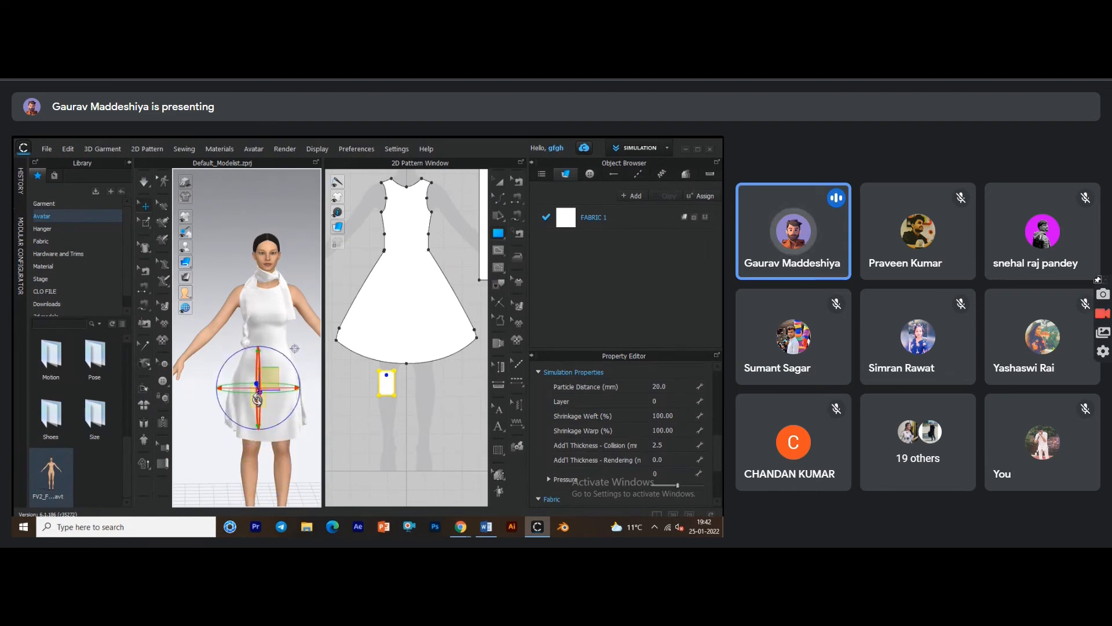
{"action": "right_click_drag", "start_coordinate": [257, 400], "coordinate": [349, 400]}
{"action": "scroll", "coordinate": [267, 400], "scroll_direction": "up", "scroll_amount": 4}
{"action": "middle_click_drag", "start_coordinate": [266, 400], "coordinate": [243, 294]}
{"action": "right_click_drag", "start_coordinate": [243, 293], "coordinate": [212, 339]}
{"action": "middle_click_drag", "start_coordinate": [411, 373], "coordinate": [404, 385]}
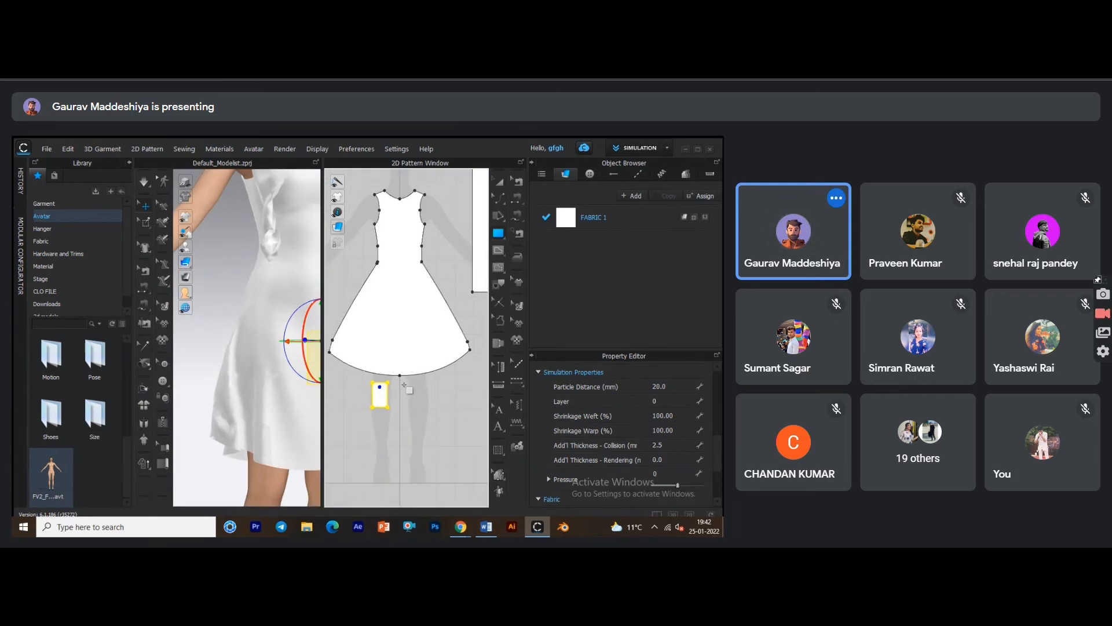
Draw a pocket-sized internal rectangle on the front skirt area of the dress pattern.
{"action": "left_click", "coordinate": [499, 254]}
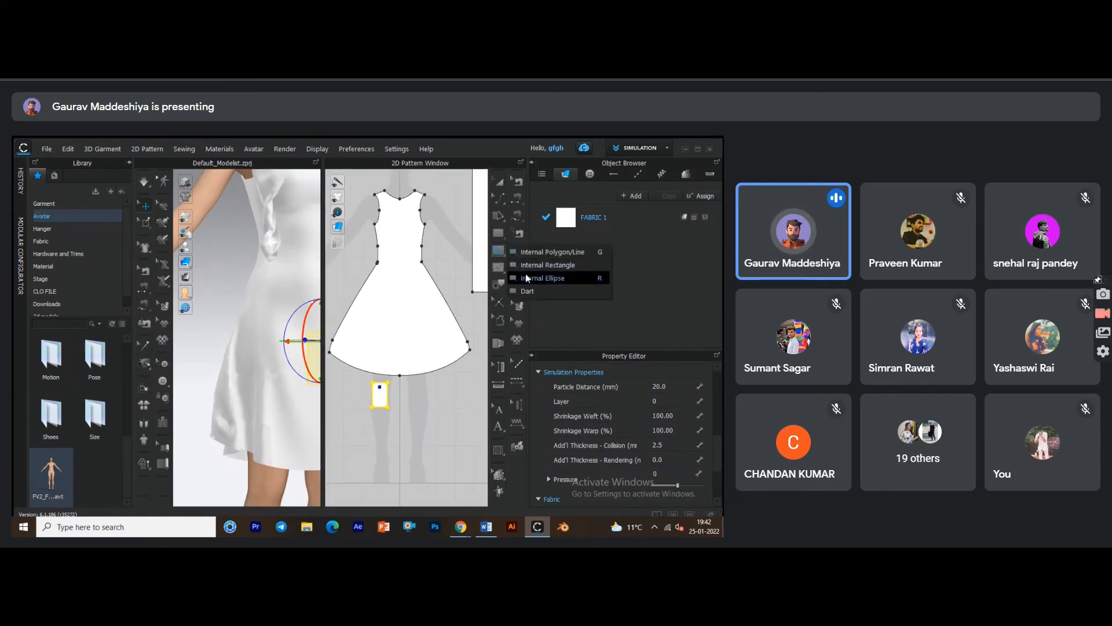
{"action": "left_click", "coordinate": [558, 262]}
{"action": "scroll", "coordinate": [380, 331], "scroll_direction": "up", "scroll_amount": 3}
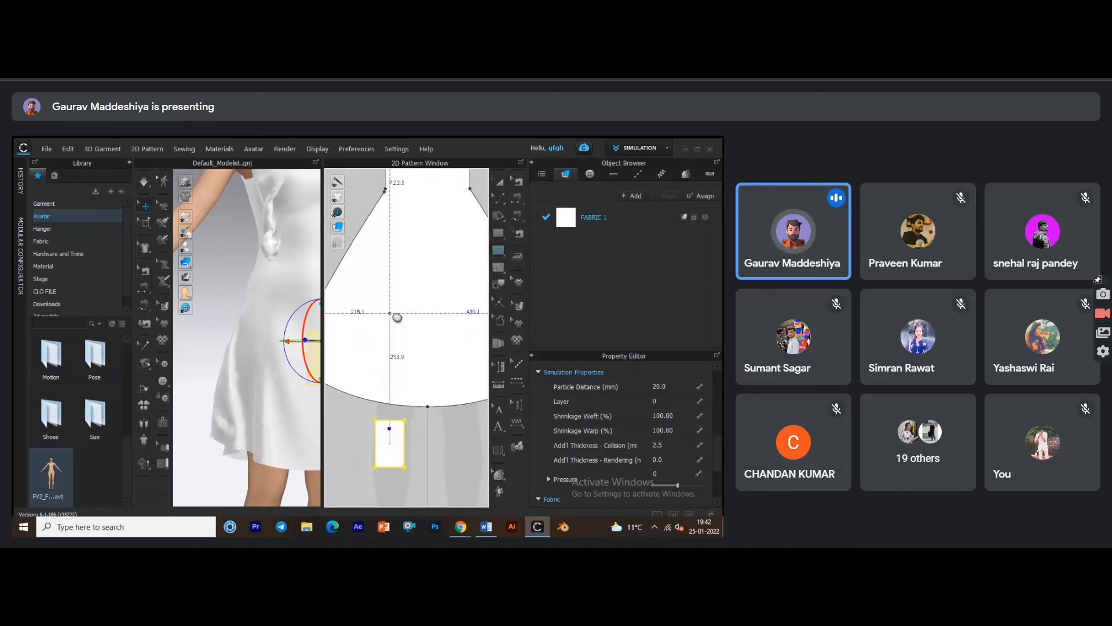
{"action": "left_click_drag", "start_coordinate": [391, 268], "coordinate": [420, 316]}
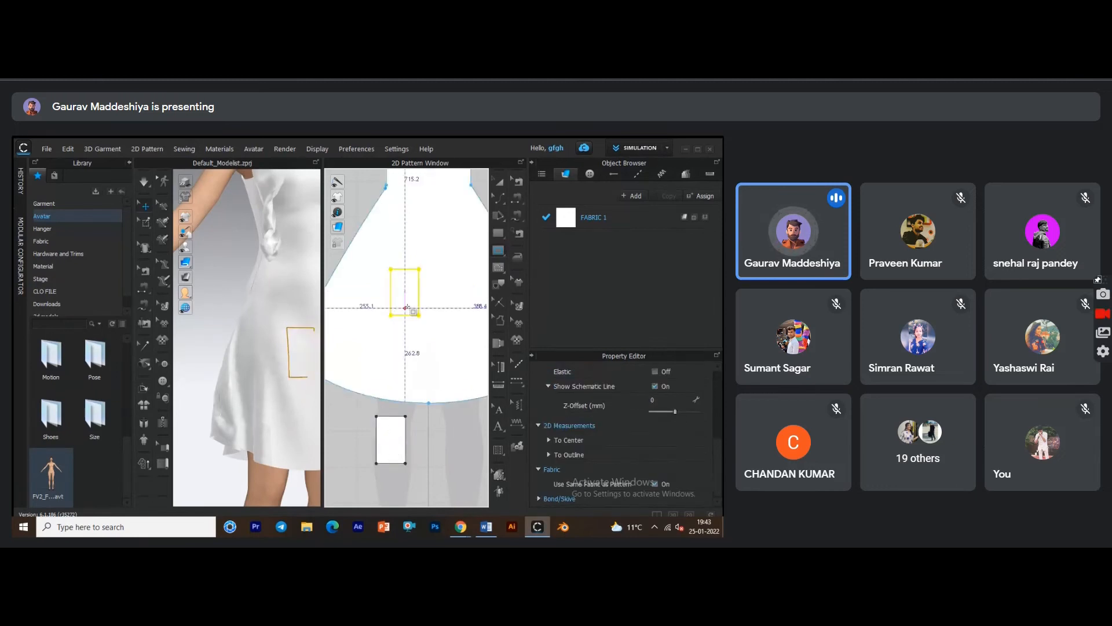
Move the separate pocket piece sideways in 2D so it sits beside the centre line below the hem.
{"action": "left_click", "coordinate": [500, 185]}
{"action": "scroll", "coordinate": [402, 303], "scroll_direction": "down", "scroll_amount": 1}
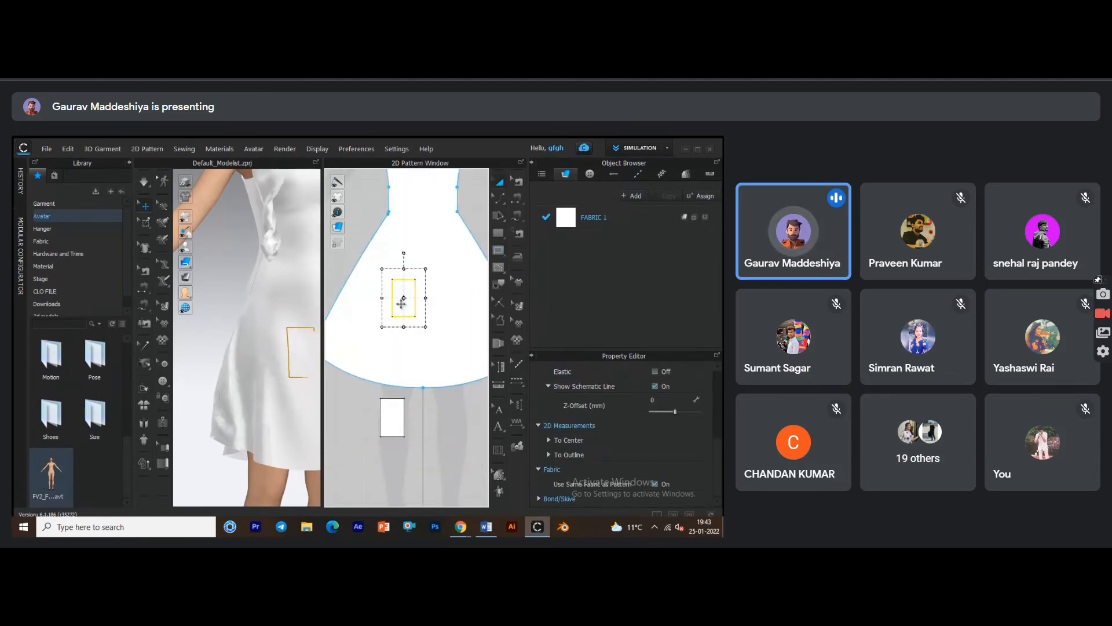
{"action": "left_click", "coordinate": [394, 435]}
{"action": "right_click", "coordinate": [479, 441]}
{"action": "left_click", "coordinate": [393, 414]}
{"action": "right_click", "coordinate": [409, 415]}
{"action": "left_click", "coordinate": [386, 413]}
{"action": "left_click", "coordinate": [386, 413]}
{"action": "right_click", "coordinate": [436, 432]}
{"action": "left_click", "coordinate": [388, 414]}
{"action": "left_click_drag", "start_coordinate": [390, 405], "coordinate": [432, 407]}
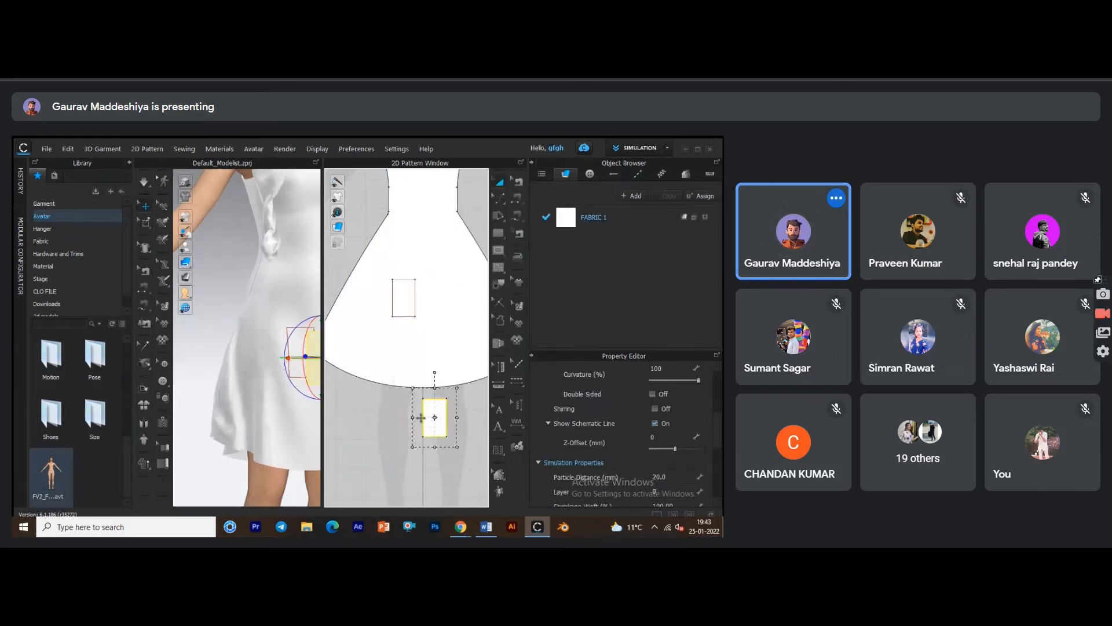
Segment-sew both sides and the lower edge of the internal rectangle to the matching pocket edges, leaving the upper edge open.
{"action": "right_click_drag", "start_coordinate": [285, 336], "coordinate": [234, 330]}
{"action": "scroll", "coordinate": [262, 369], "scroll_direction": "down", "scroll_amount": 2}
{"action": "middle_click_drag", "start_coordinate": [262, 369], "coordinate": [219, 365]}
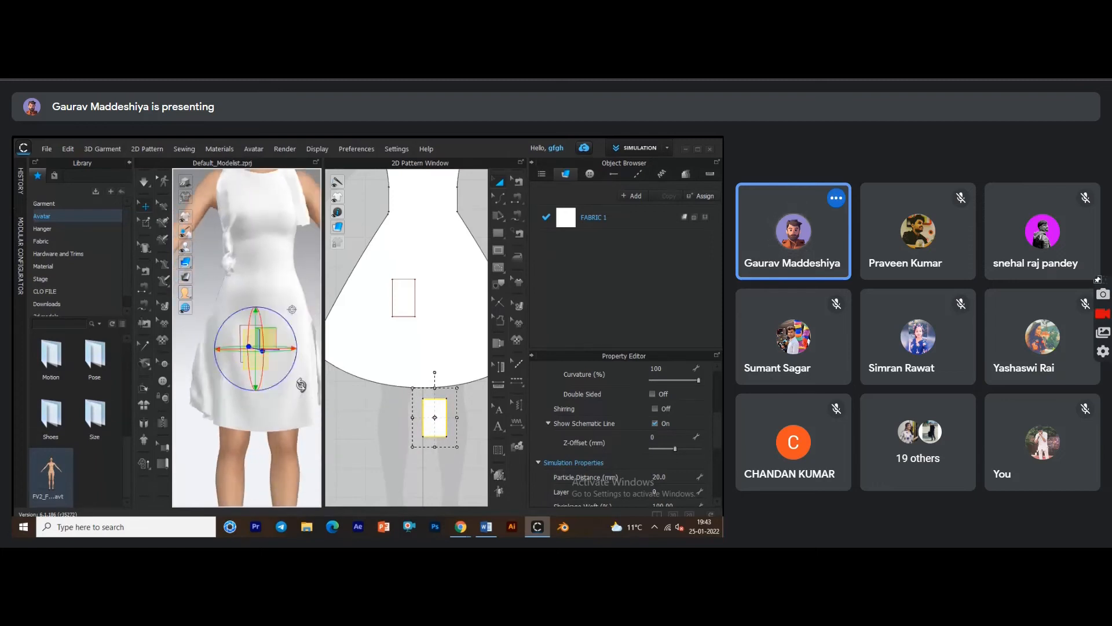
{"action": "right_click_drag", "start_coordinate": [303, 385], "coordinate": [259, 359]}
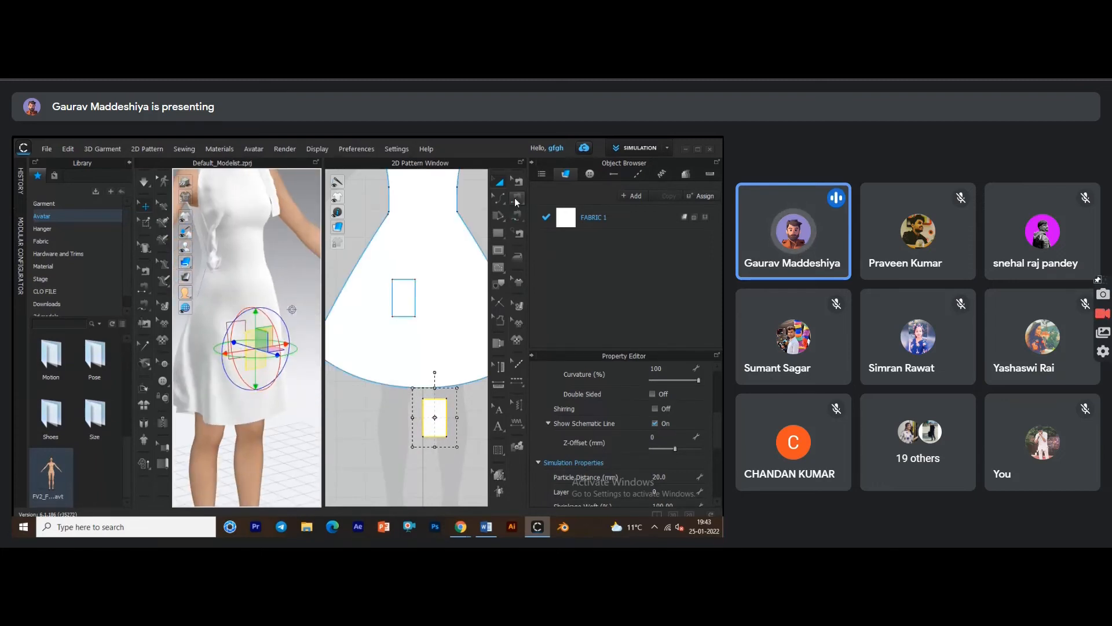
{"action": "left_click", "coordinate": [517, 200]}
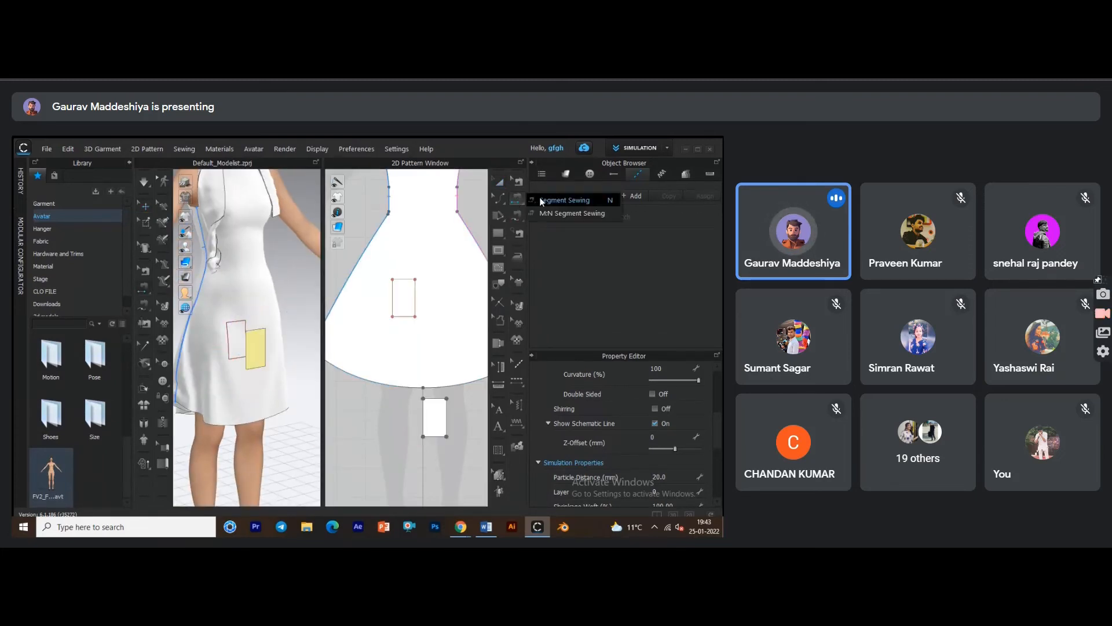
{"action": "left_click", "coordinate": [565, 201]}
{"action": "left_click", "coordinate": [394, 297]}
{"action": "left_click", "coordinate": [423, 417]}
{"action": "left_click", "coordinate": [415, 295]}
{"action": "left_click", "coordinate": [446, 417]}
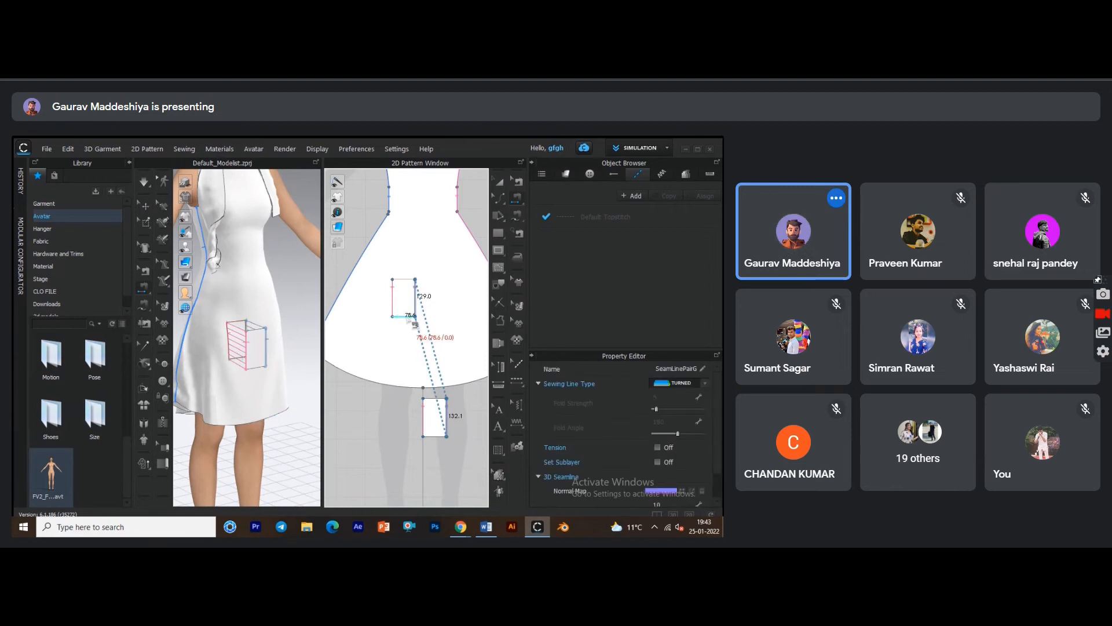
{"action": "left_click", "coordinate": [413, 317]}
{"action": "left_click", "coordinate": [434, 436]}
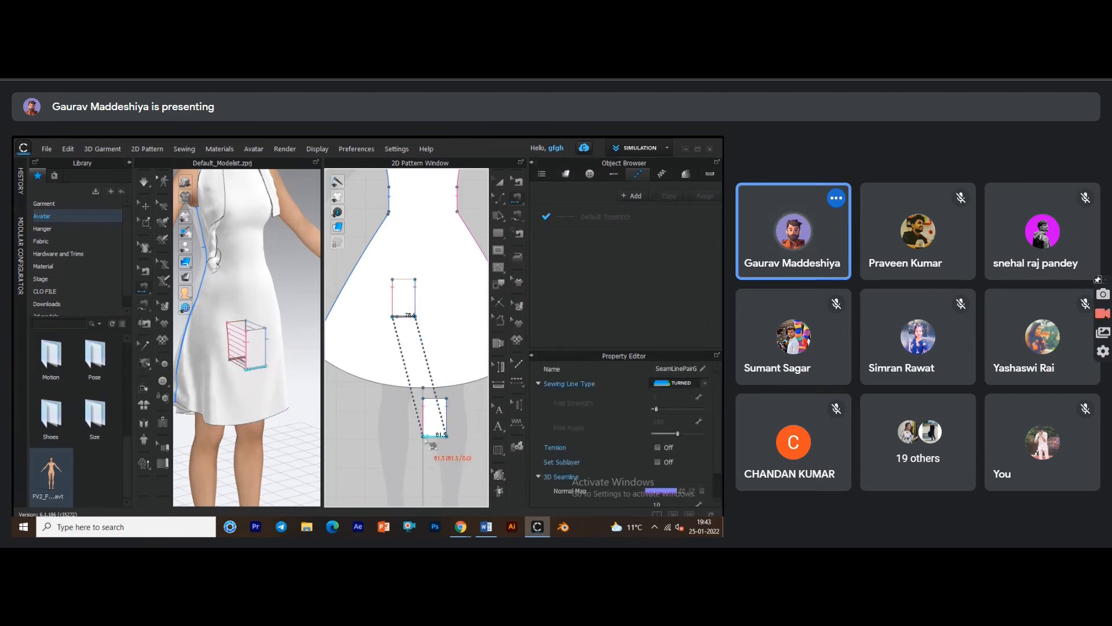
Simulate the sewn pocket and pull it outward from the skirt surface.
{"action": "key", "text": "space"}
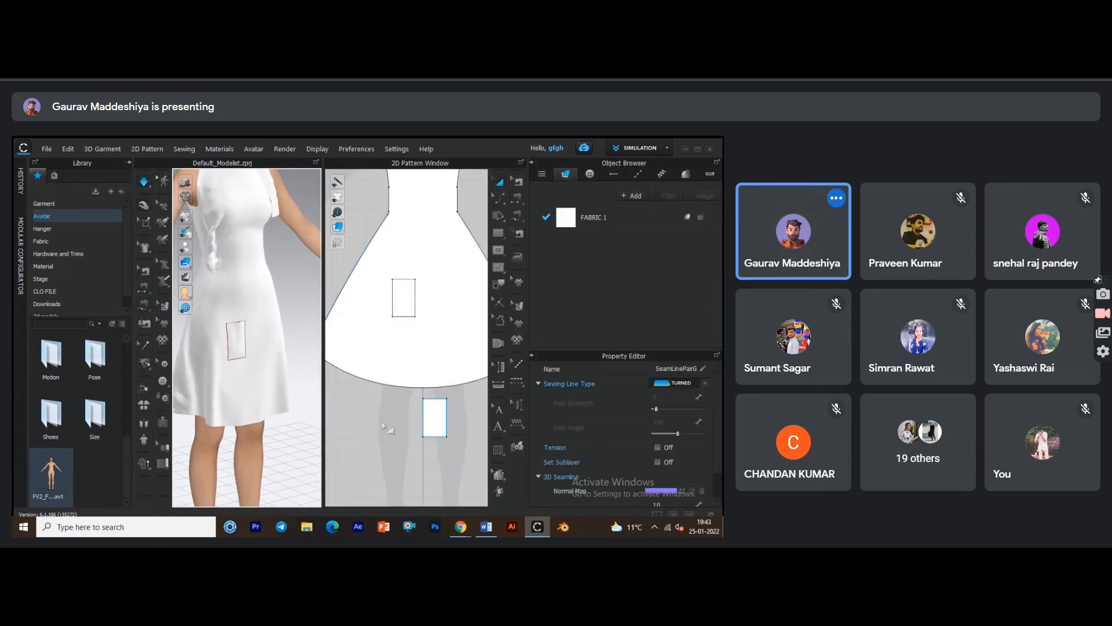
{"action": "right_click_drag", "start_coordinate": [271, 390], "coordinate": [195, 387]}
{"action": "right_click_drag", "start_coordinate": [295, 369], "coordinate": [249, 371]}
{"action": "scroll", "coordinate": [270, 348], "scroll_direction": "up", "scroll_amount": 5}
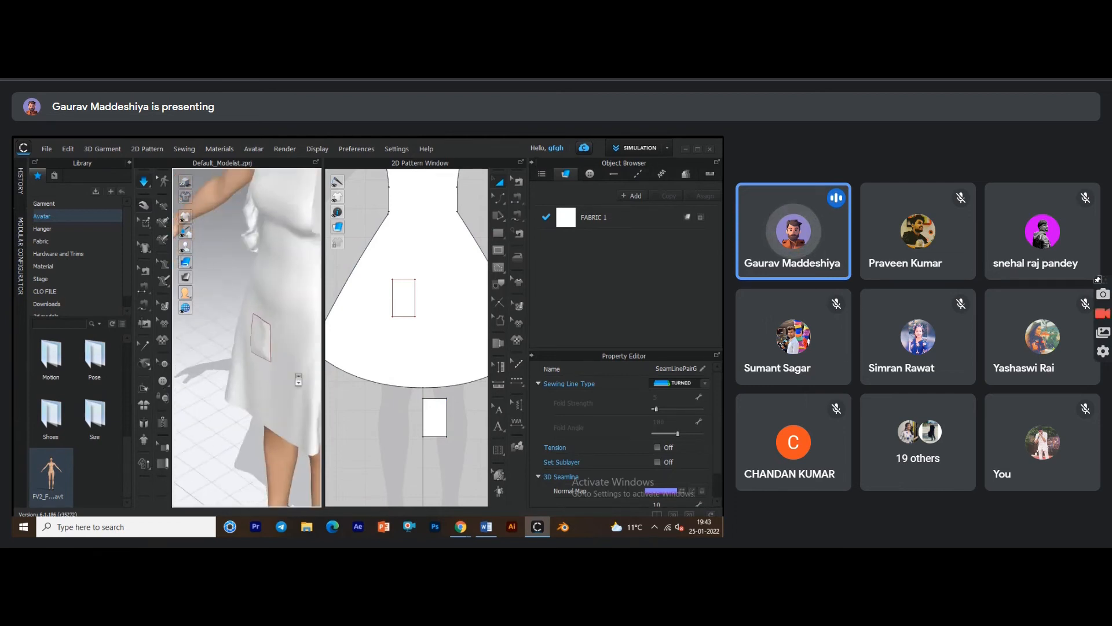
{"action": "left_click_drag", "start_coordinate": [283, 329], "coordinate": [251, 335]}
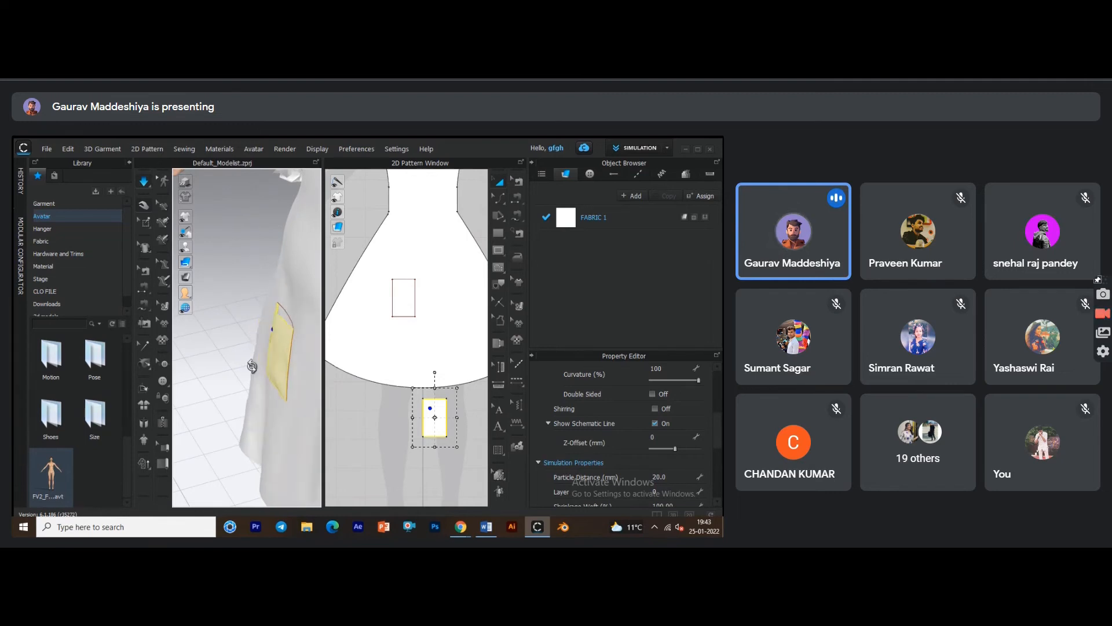
Examine how the pocket sits on the skirt, from close up and together with the whole dress.
{"action": "right_click_drag", "start_coordinate": [264, 339], "coordinate": [314, 357]}
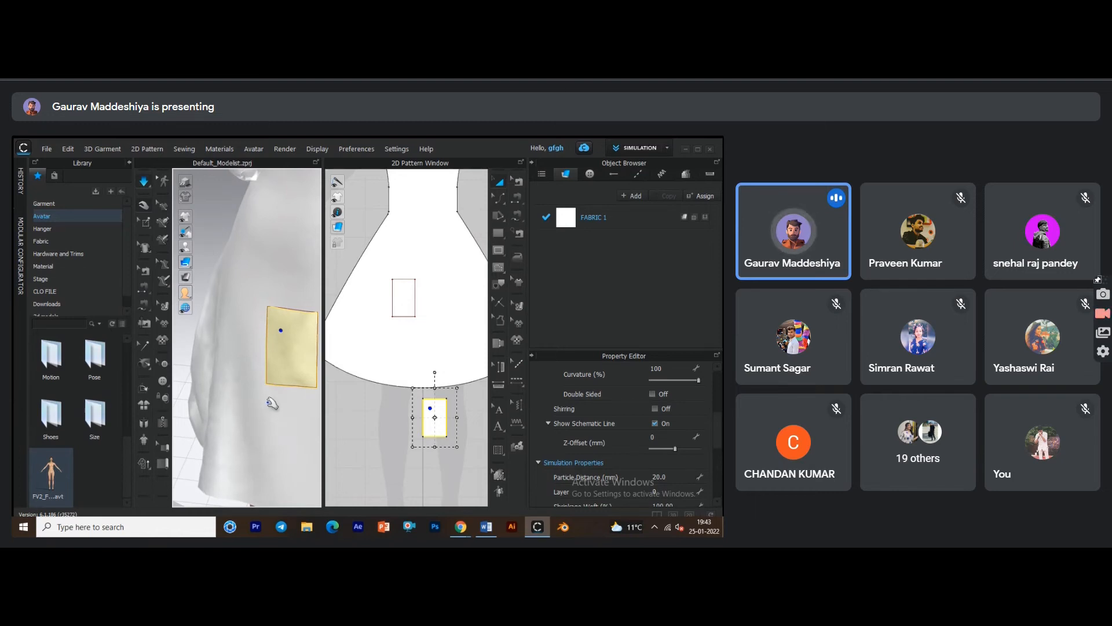
{"action": "middle_click_drag", "start_coordinate": [266, 399], "coordinate": [260, 410]}
{"action": "scroll", "coordinate": [444, 323], "scroll_direction": "down", "scroll_amount": 2}
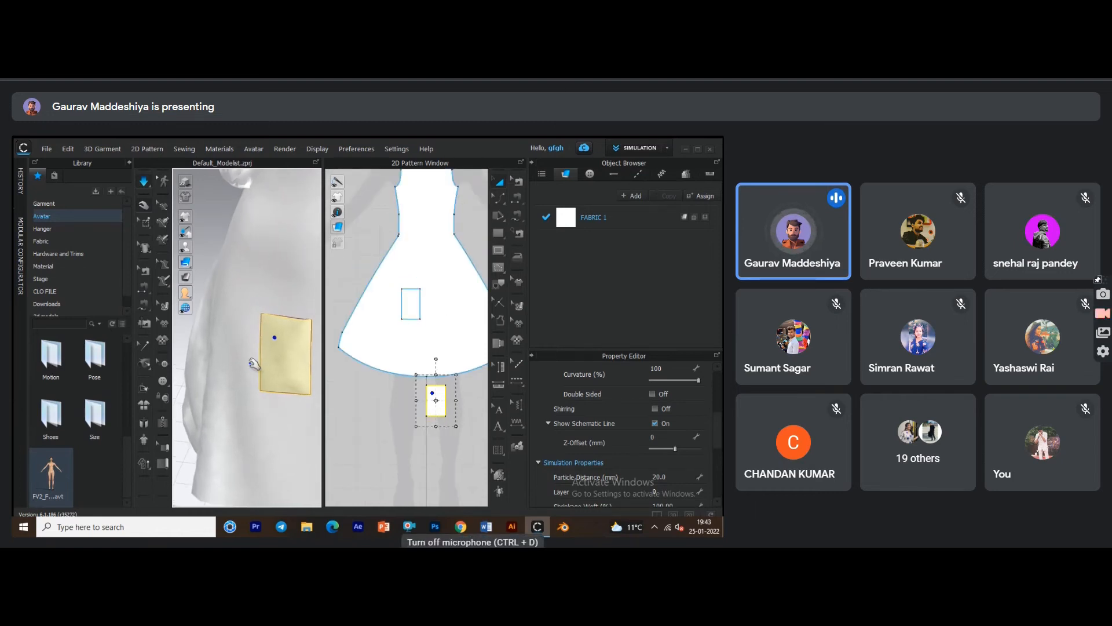
{"action": "scroll", "coordinate": [252, 363], "scroll_direction": "down", "scroll_amount": 2}
{"action": "scroll", "coordinate": [255, 363], "scroll_direction": "down", "scroll_amount": 5}
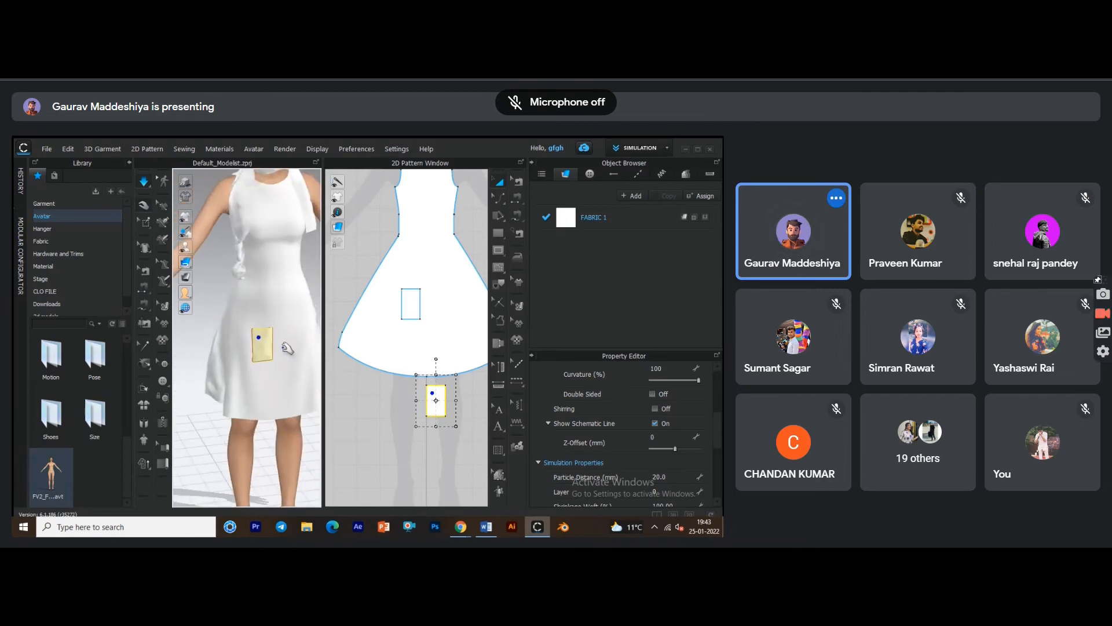
{"action": "scroll", "coordinate": [276, 364], "scroll_direction": "down", "scroll_amount": 2}
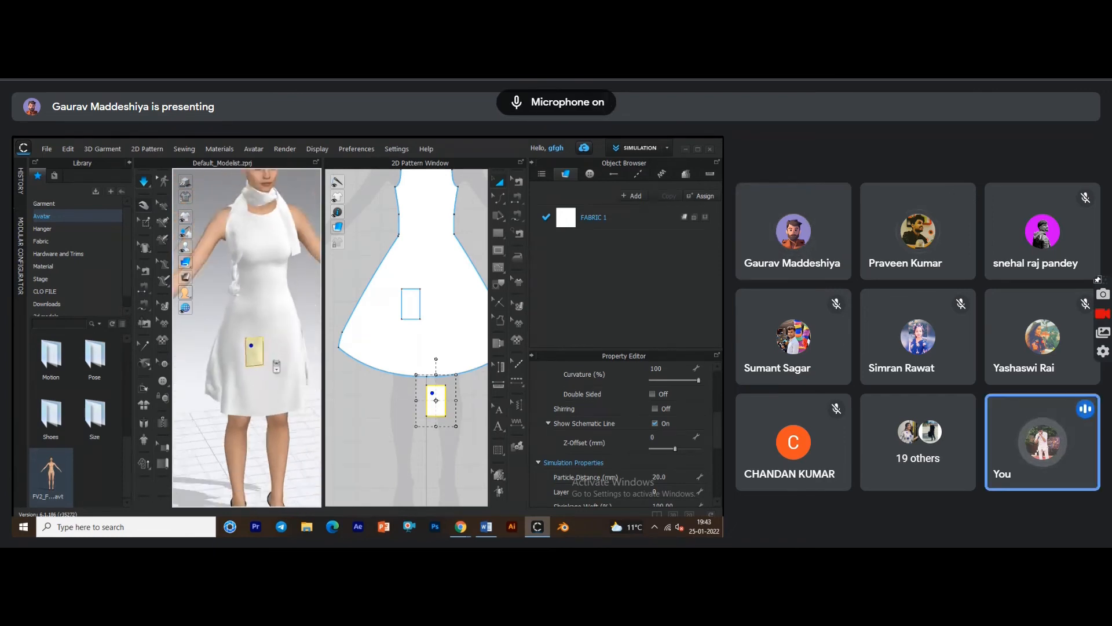
{"action": "scroll", "coordinate": [277, 360], "scroll_direction": "up", "scroll_amount": 4}
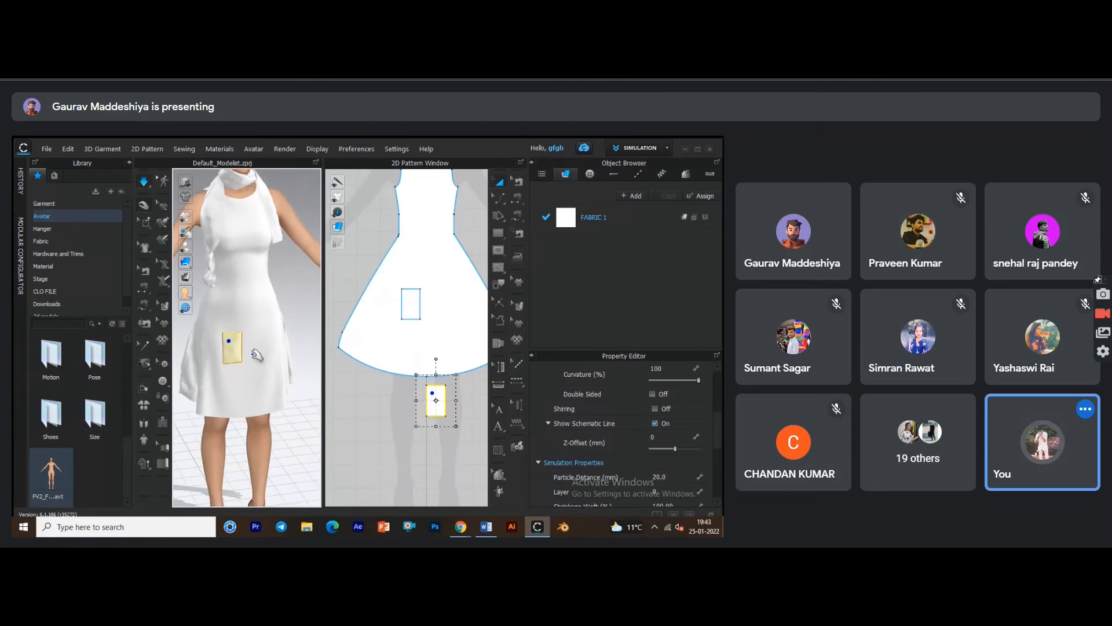
{"action": "middle_click_drag", "start_coordinate": [255, 353], "coordinate": [268, 358]}
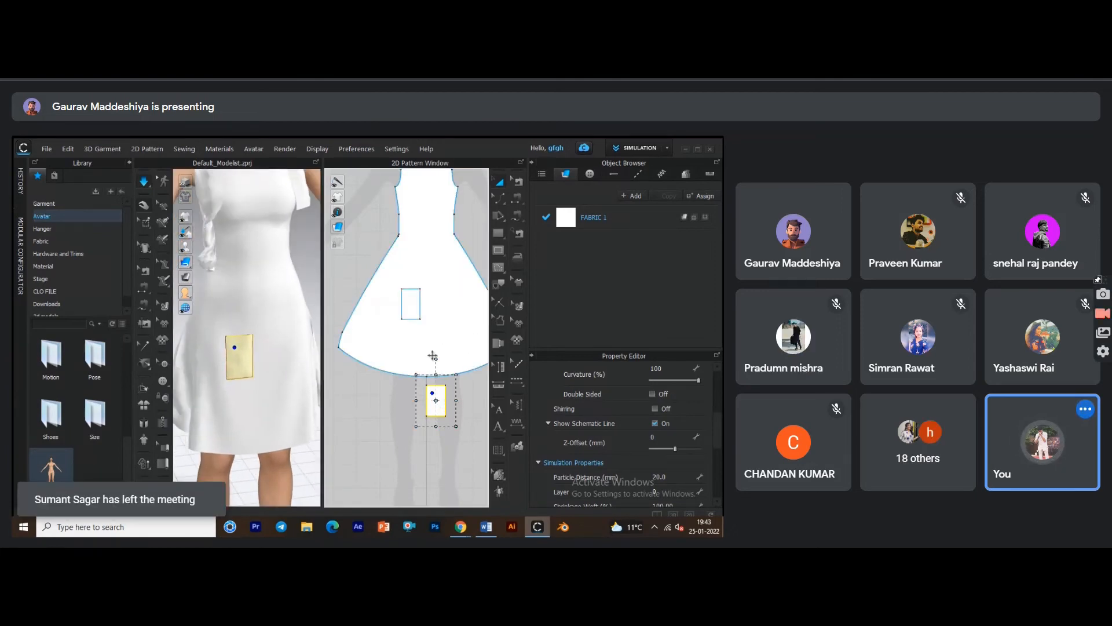
Move the pocket piece up onto the skirt pattern, directly beside the internal rectangle.
{"action": "scroll", "coordinate": [434, 387], "scroll_direction": "up", "scroll_amount": 3}
{"action": "left_click_drag", "start_coordinate": [436, 408], "coordinate": [433, 277]}
{"action": "middle_click_drag", "start_coordinate": [435, 338], "coordinate": [432, 394]}
{"action": "left_click_drag", "start_coordinate": [421, 332], "coordinate": [427, 294]}
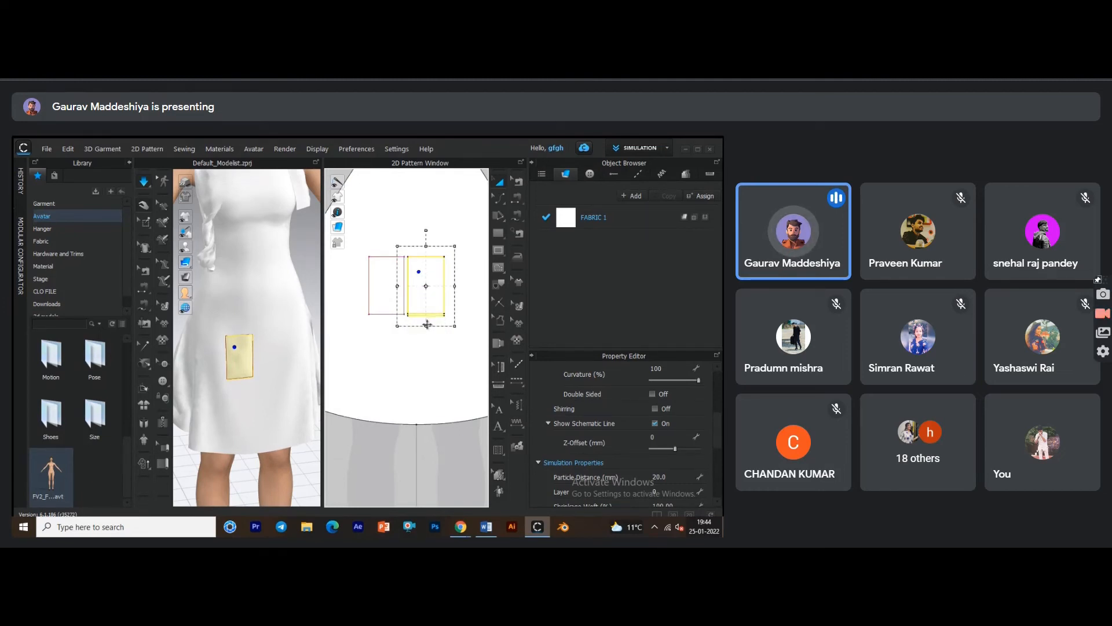
Draw trial rectangle pattern pieces below the pocket across the skirt hem and undo them.
{"action": "left_click", "coordinate": [498, 233]}
{"action": "right_click_drag", "start_coordinate": [374, 446], "coordinate": [373, 363]}
{"action": "left_click_drag", "start_coordinate": [373, 365], "coordinate": [438, 450]}
{"action": "key", "text": "ctrl+z"}
{"action": "middle_click_drag", "start_coordinate": [417, 362], "coordinate": [400, 391]}
{"action": "left_click_drag", "start_coordinate": [387, 266], "coordinate": [443, 382]}
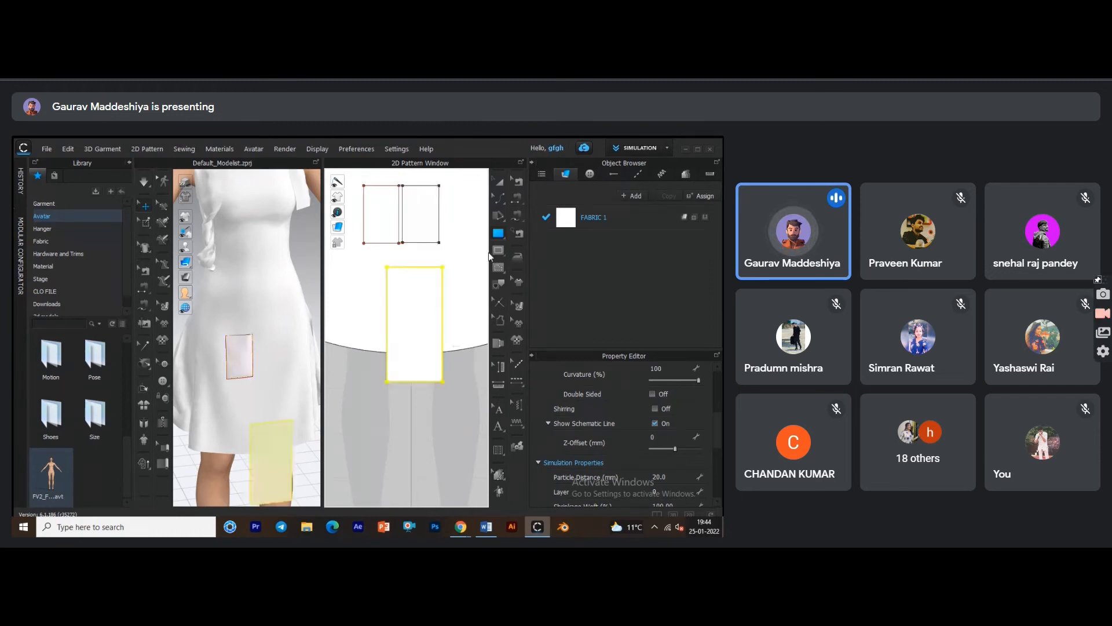
{"action": "key", "text": "ctrl+z"}
Draw a second internal rectangle on the skirt above the hem and undo it.
{"action": "left_click", "coordinate": [497, 249]}
{"action": "left_click_drag", "start_coordinate": [376, 268], "coordinate": [420, 332]}
{"action": "scroll", "coordinate": [422, 331], "scroll_direction": "down", "scroll_amount": 2}
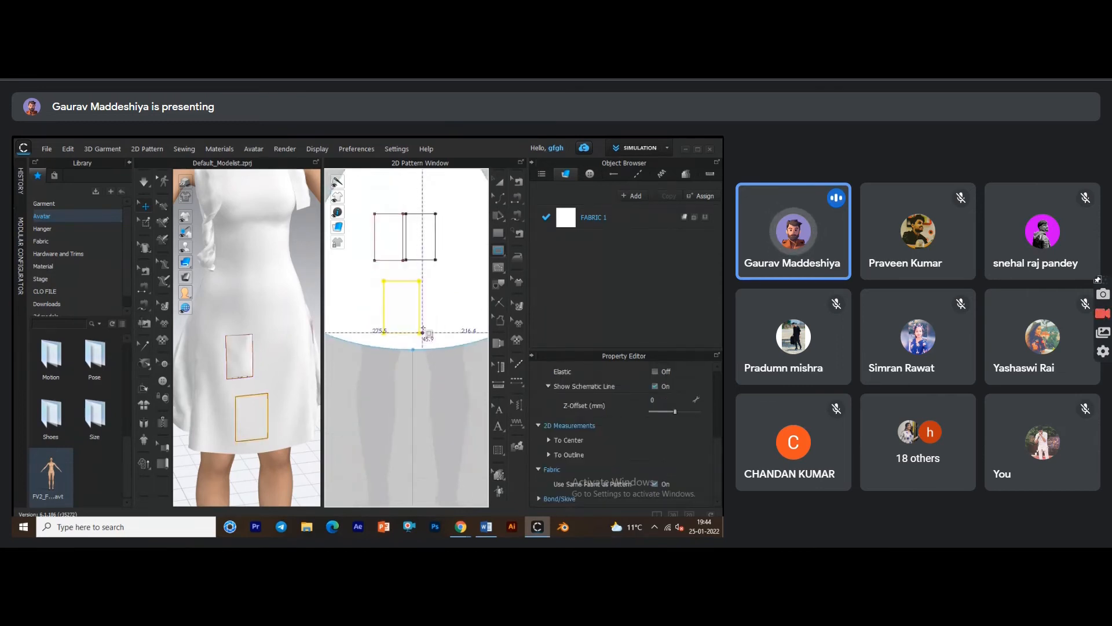
{"action": "key", "text": "ctrl+z"}
{"action": "scroll", "coordinate": [625, 428], "scroll_direction": "down", "scroll_amount": 5}
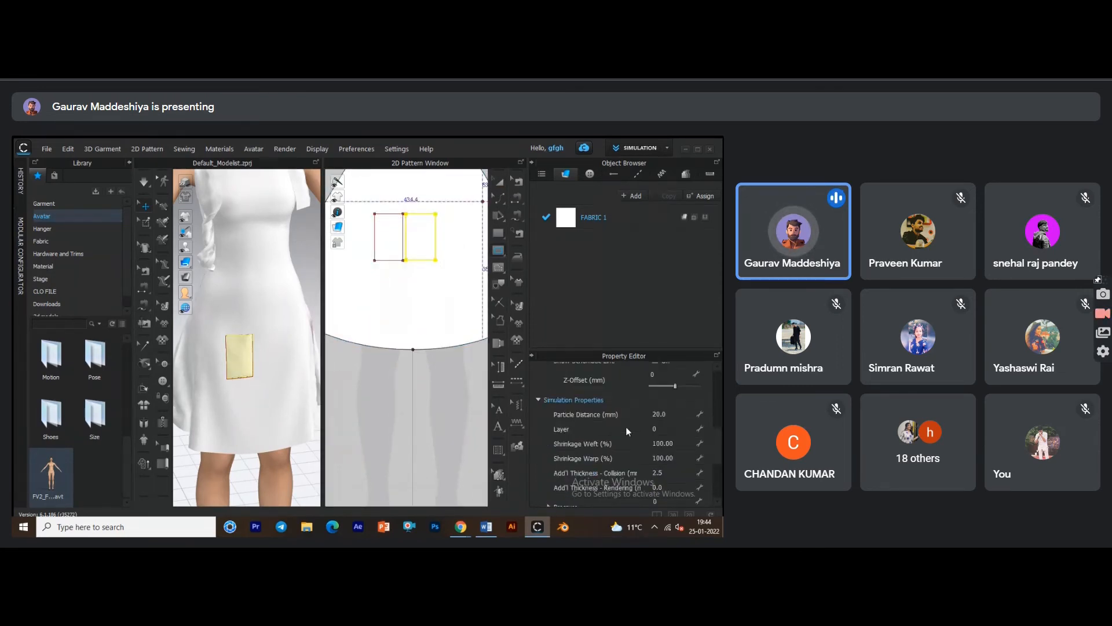
{"action": "scroll", "coordinate": [631, 451], "scroll_direction": "up", "scroll_amount": 6}
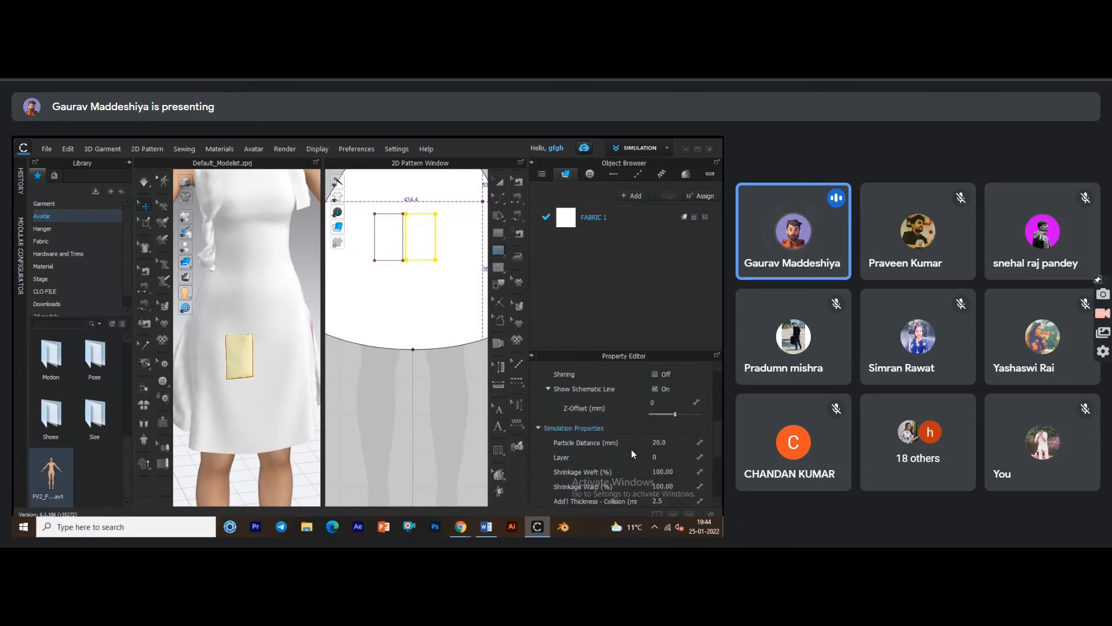
{"action": "key", "text": "ctrl+d"}
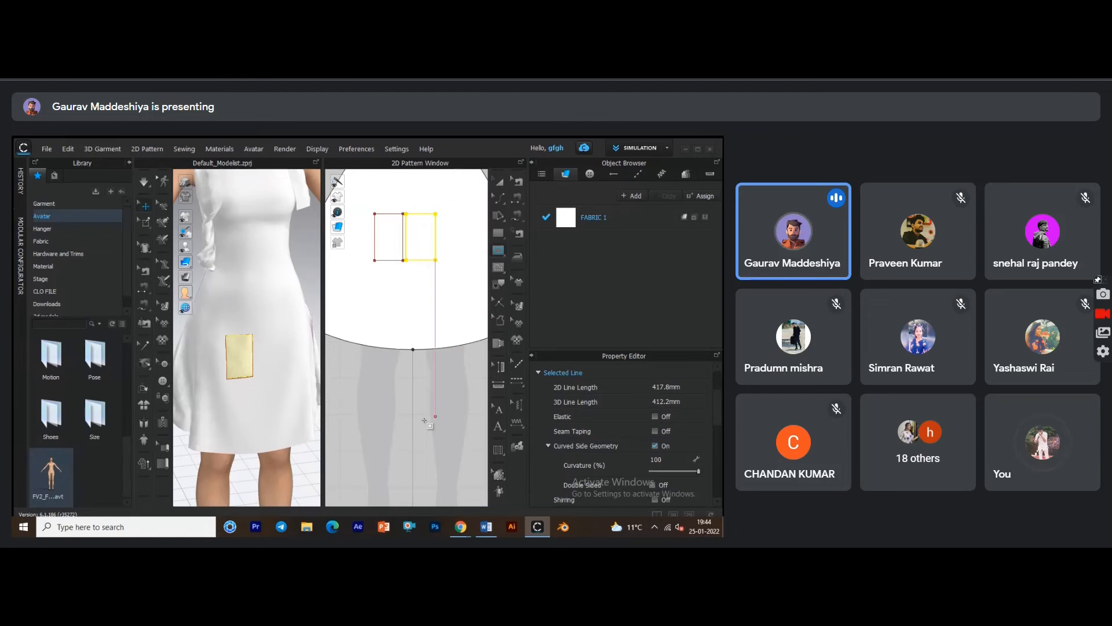
{"action": "key", "text": "ctrl+d"}
Place the pocket piece over the internal rectangle, slightly lower than its upper edge, and run the simulation.
{"action": "middle_click_drag", "start_coordinate": [419, 356], "coordinate": [444, 354]}
{"action": "left_click", "coordinate": [497, 186]}
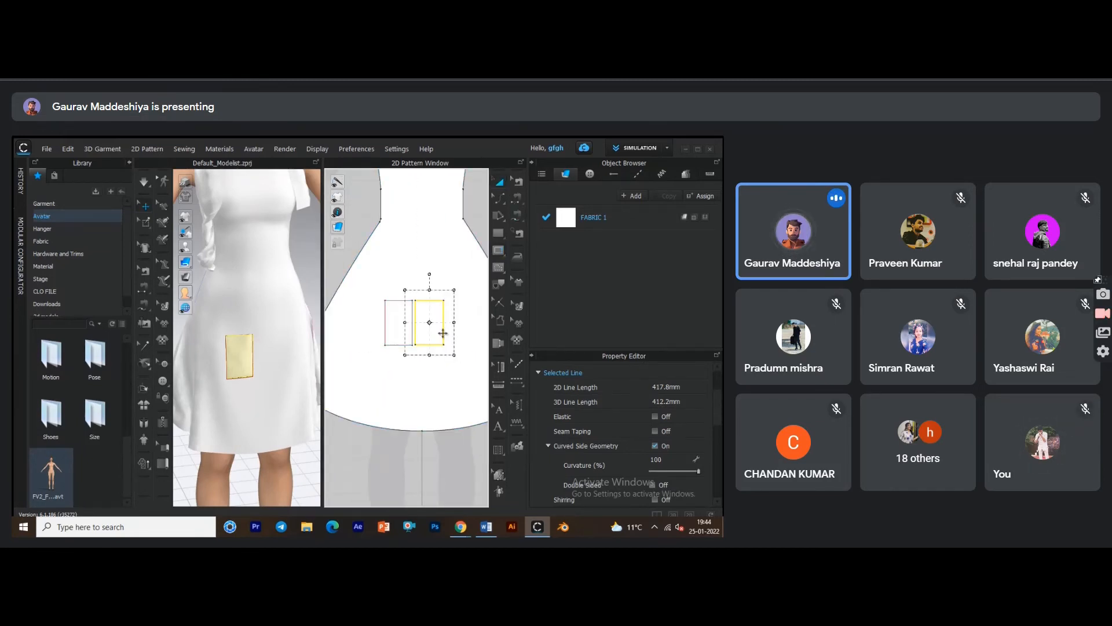
{"action": "scroll", "coordinate": [442, 333], "scroll_direction": "up", "scroll_amount": 2}
{"action": "left_click_drag", "start_coordinate": [420, 324], "coordinate": [380, 362]}
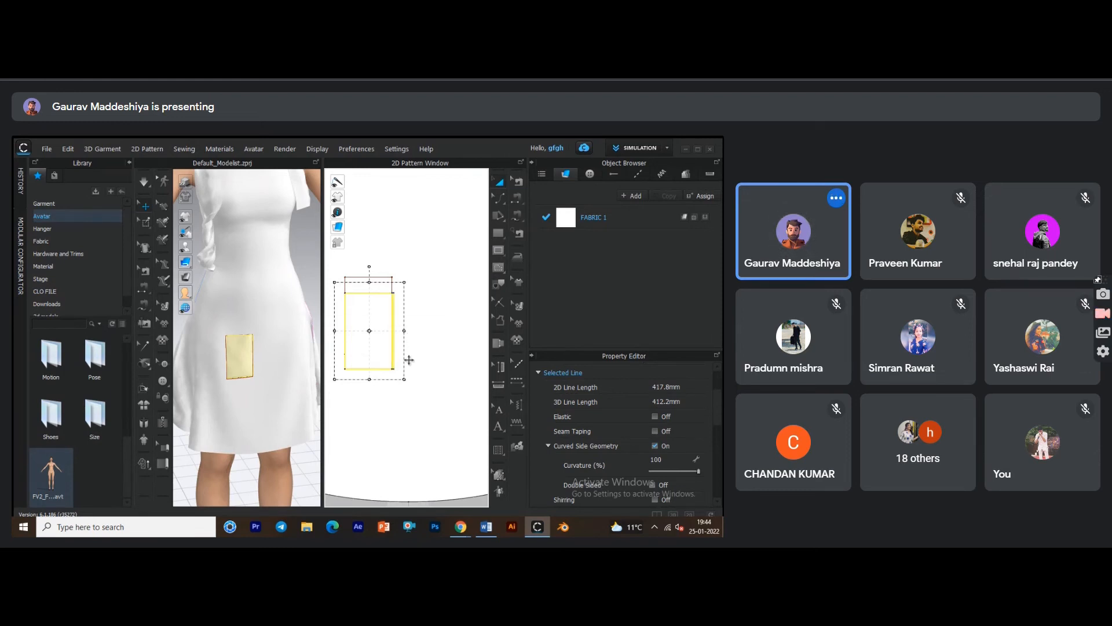
{"action": "key", "text": "space"}
{"action": "scroll", "coordinate": [402, 403], "scroll_direction": "up", "scroll_amount": 2}
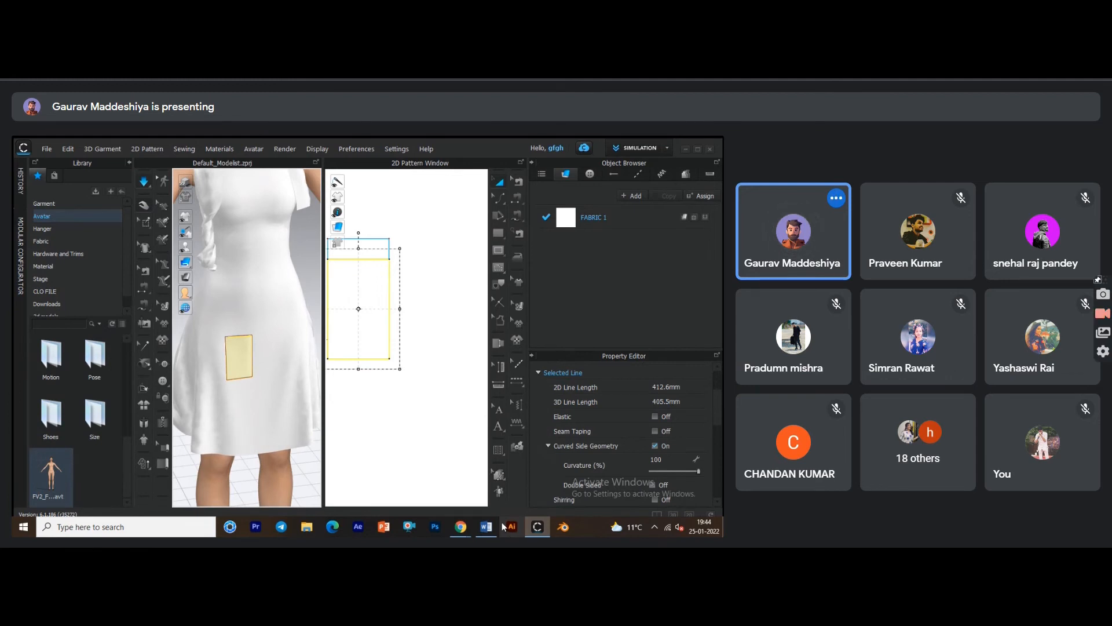
{"action": "scroll", "coordinate": [422, 400], "scroll_direction": "down", "scroll_amount": 2}
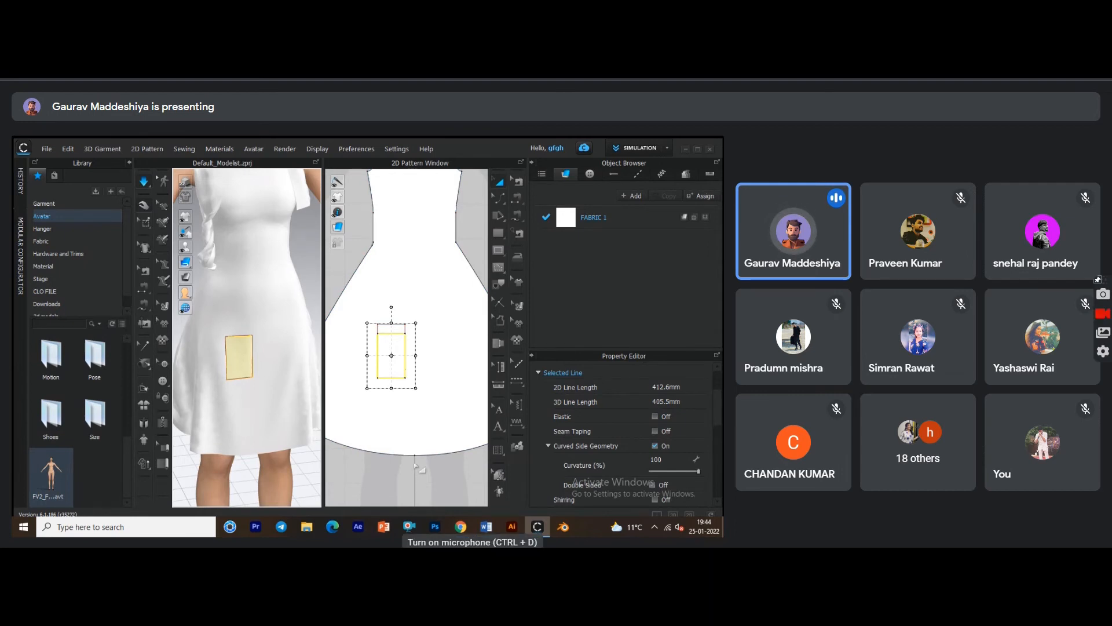
{"action": "mouse_move", "coordinate": [416, 424]}
{"action": "middle_mouse_down"}
{"action": "mouse_move", "coordinate": [417, 407]}
{"action": "mouse_move", "coordinate": [429, 427]}
{"action": "middle_mouse_up"}
{"action": "scroll", "coordinate": [418, 422], "scroll_direction": "up", "scroll_amount": 3}
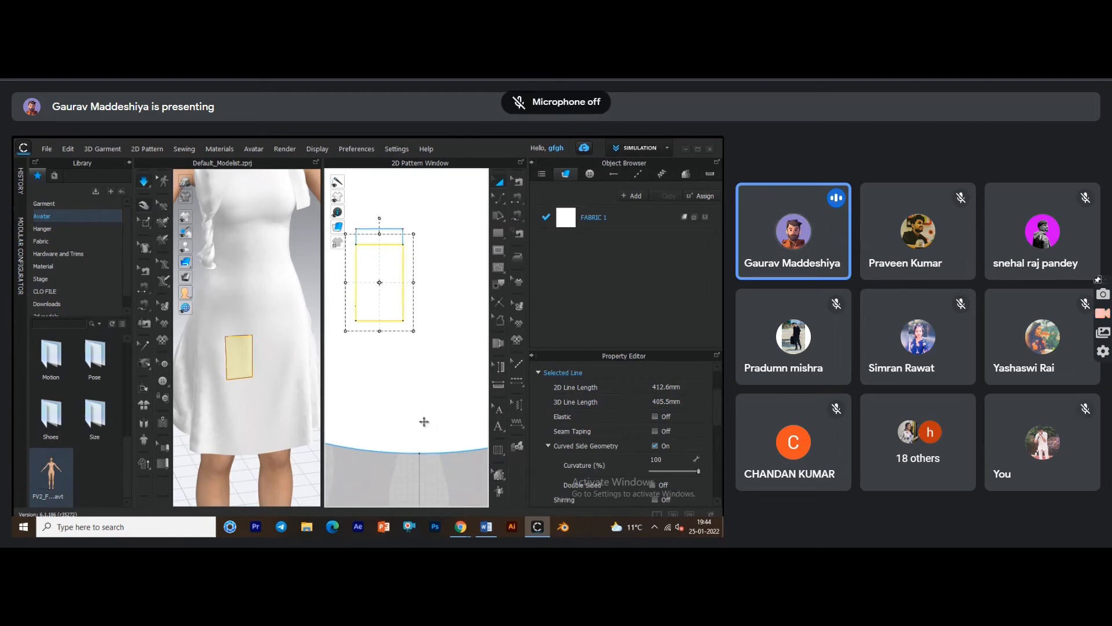
Move the pocket piece off the skirt to an empty area just below the hem.
{"action": "middle_click_drag", "start_coordinate": [406, 371], "coordinate": [422, 392]}
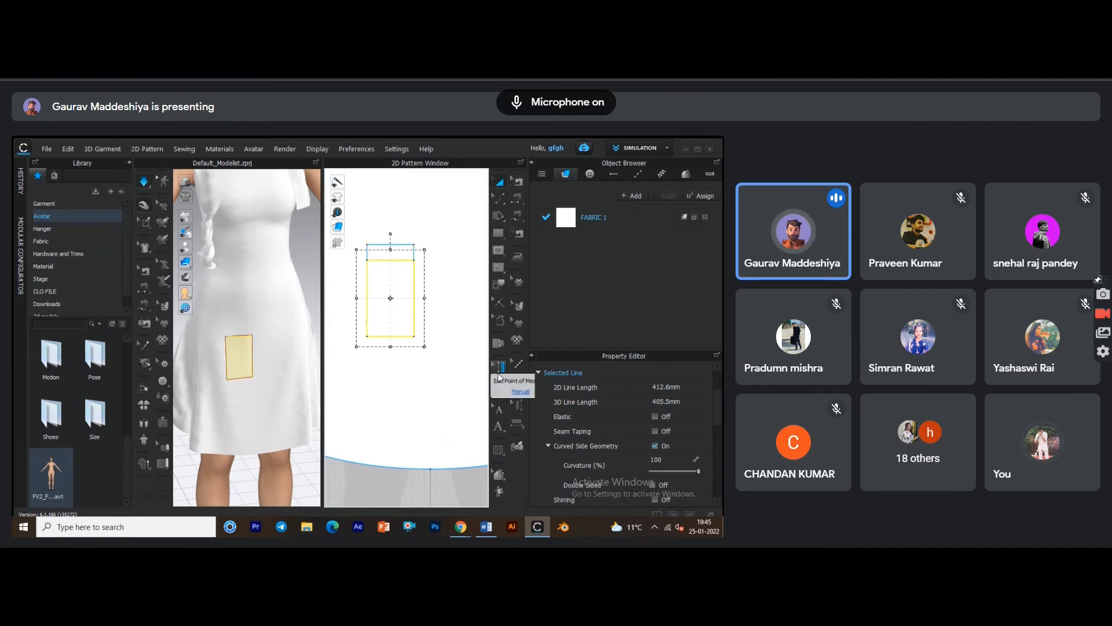
{"action": "scroll", "coordinate": [433, 385], "scroll_direction": "down", "scroll_amount": 4}
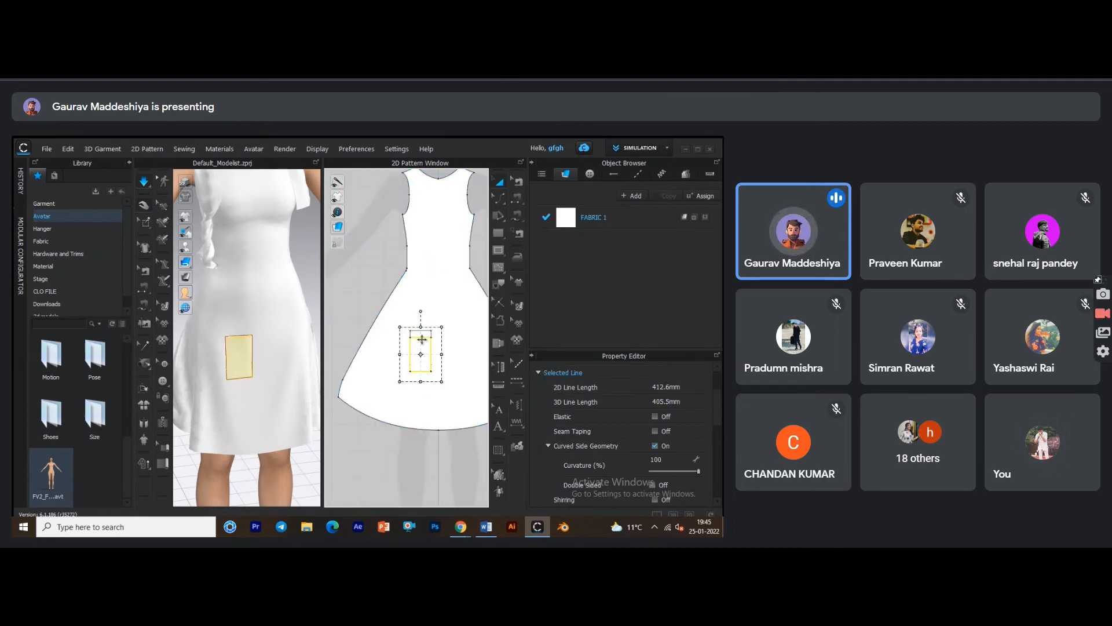
{"action": "left_click_drag", "start_coordinate": [426, 354], "coordinate": [409, 449]}
Copy the skirt's internal rectangle and paste two duplicates, one level beside it and one centred between them nearer the hem.
{"action": "left_click", "coordinate": [432, 368]}
{"action": "left_click", "coordinate": [431, 354]}
{"action": "key", "text": "ctrl+v"}
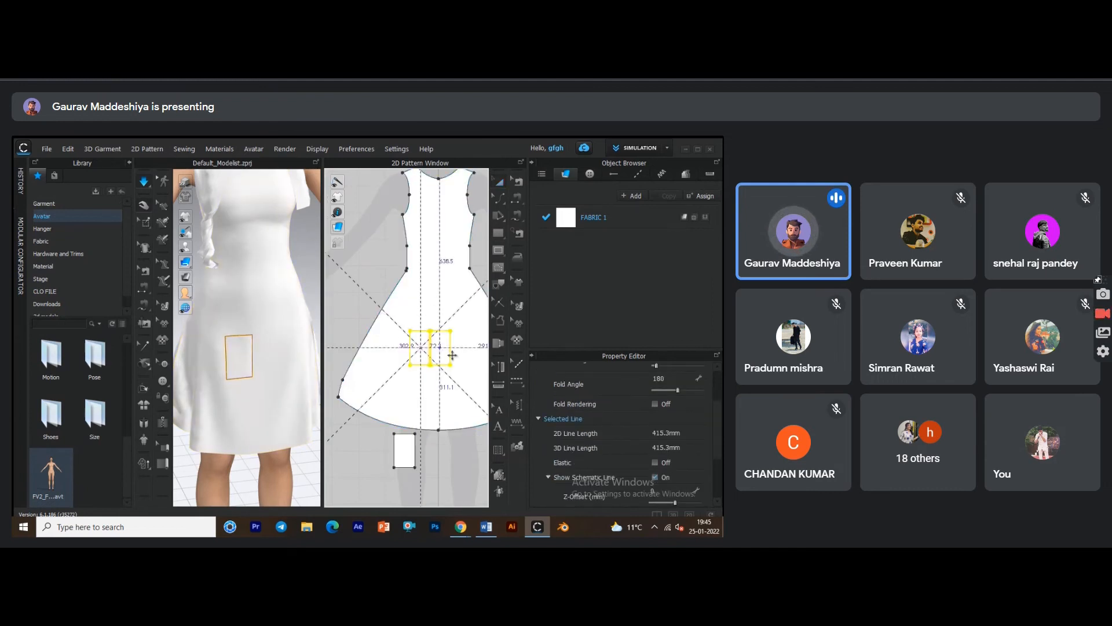
{"action": "left_click", "coordinate": [466, 352]}
{"action": "right_click_drag", "start_coordinate": [469, 382], "coordinate": [438, 373]}
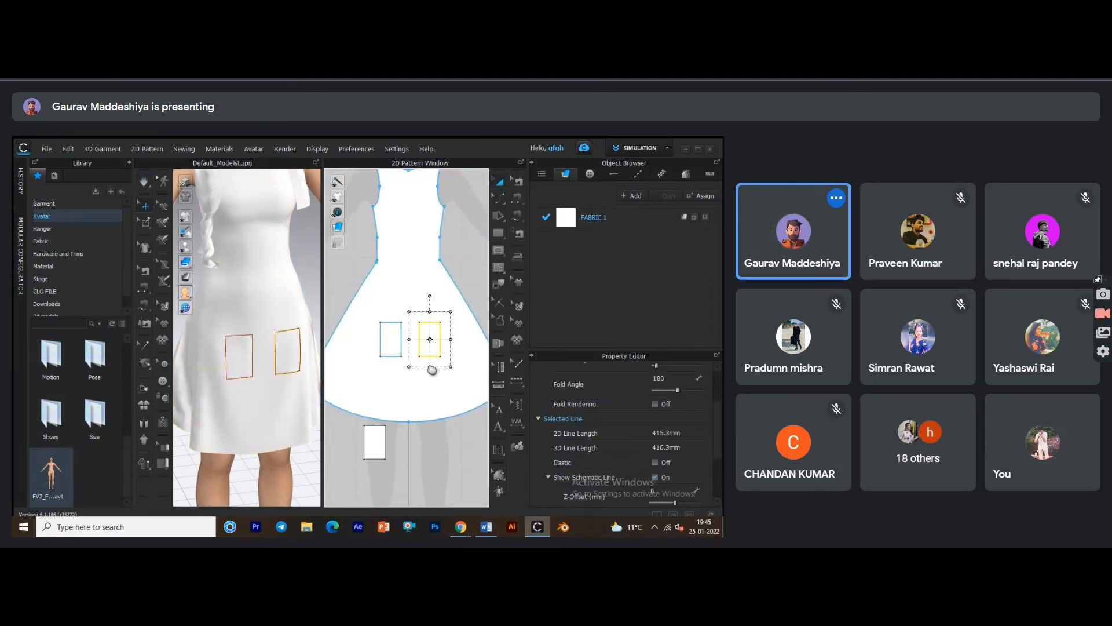
{"action": "key", "text": "ctrl+v"}
{"action": "left_click", "coordinate": [412, 385]}
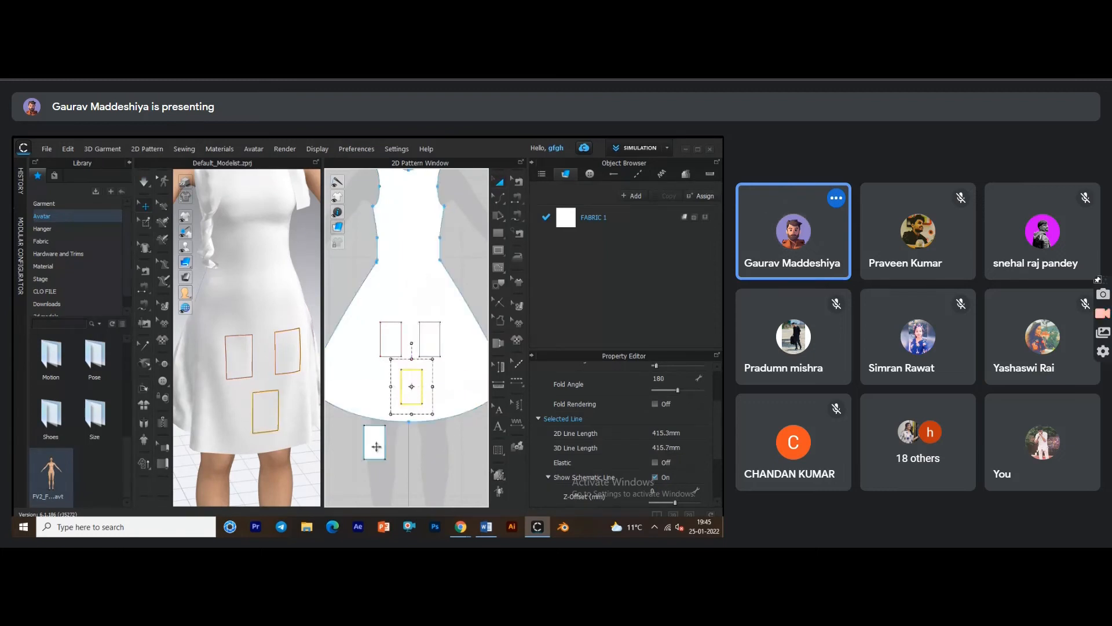
Copy the pocket piece and paste two duplicates in a row beside it below the skirt hem.
{"action": "left_click", "coordinate": [377, 442]}
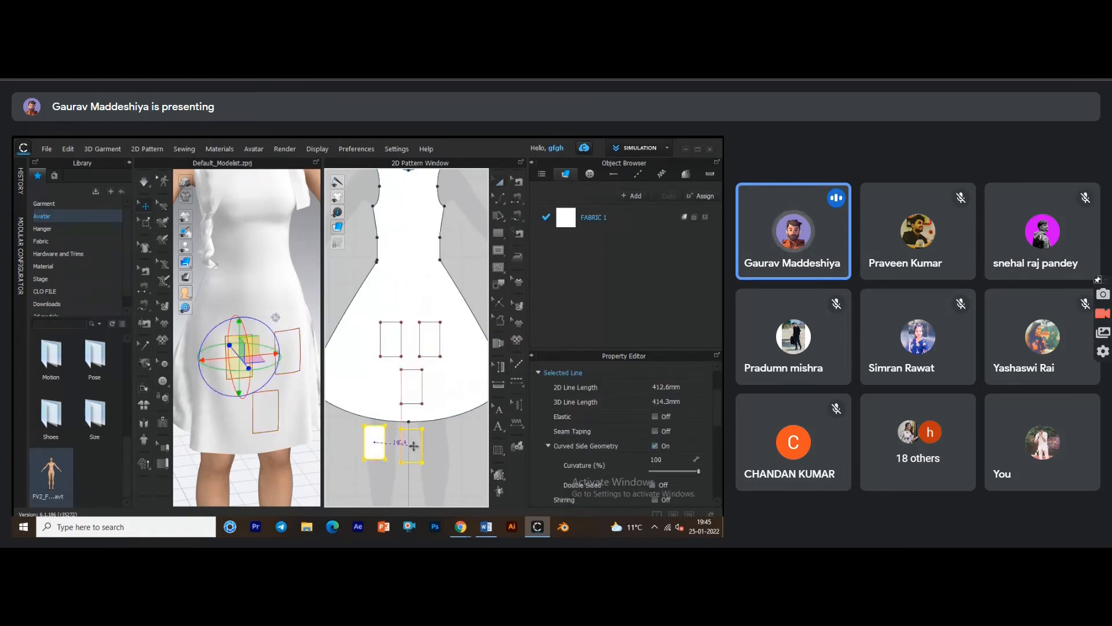
{"action": "left_click", "coordinate": [413, 446]}
{"action": "key", "text": "ctrl+v"}
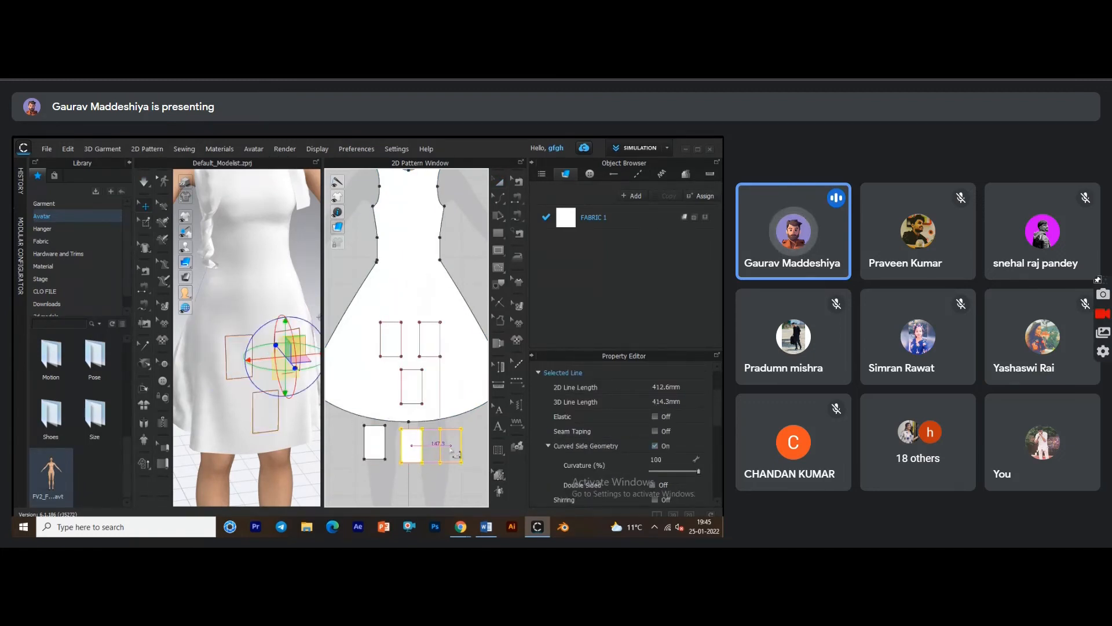
{"action": "left_click", "coordinate": [451, 445]}
{"action": "left_click", "coordinate": [517, 193]}
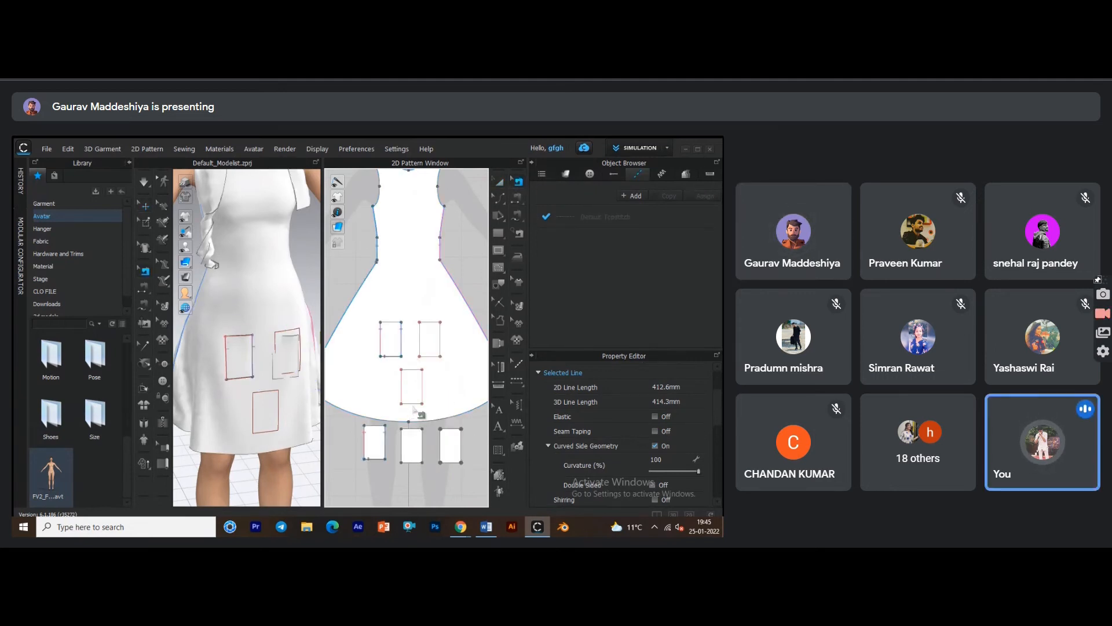
{"action": "scroll", "coordinate": [279, 401], "scroll_direction": "down", "scroll_amount": 5}
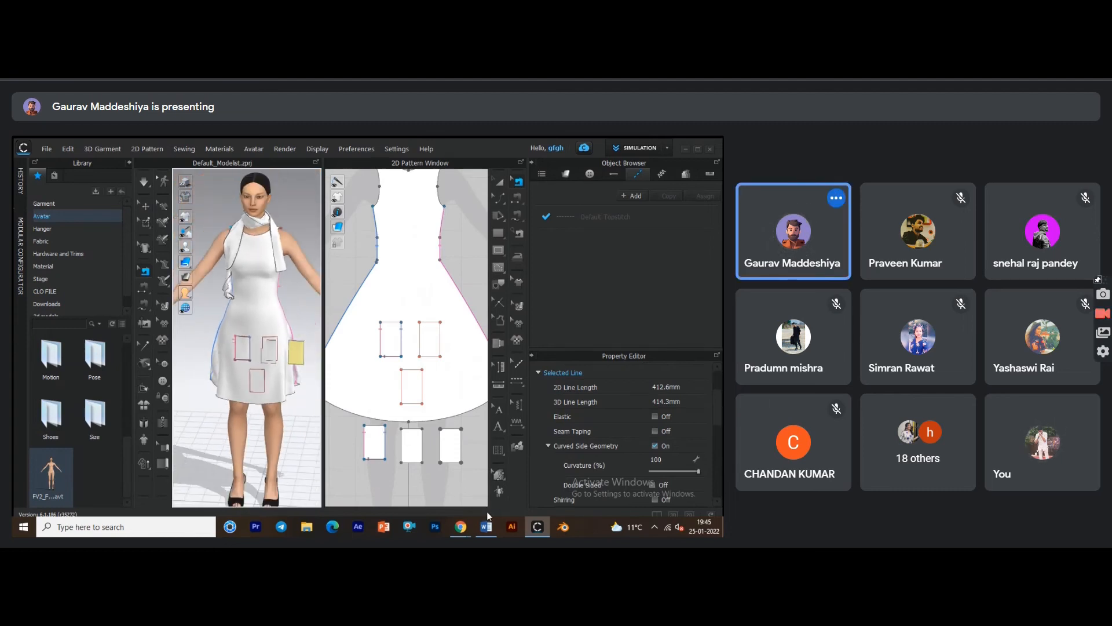
Launch Adobe Illustrator and create a new document from the Common 1366 x 768 px preset.
{"action": "left_click", "coordinate": [511, 526]}
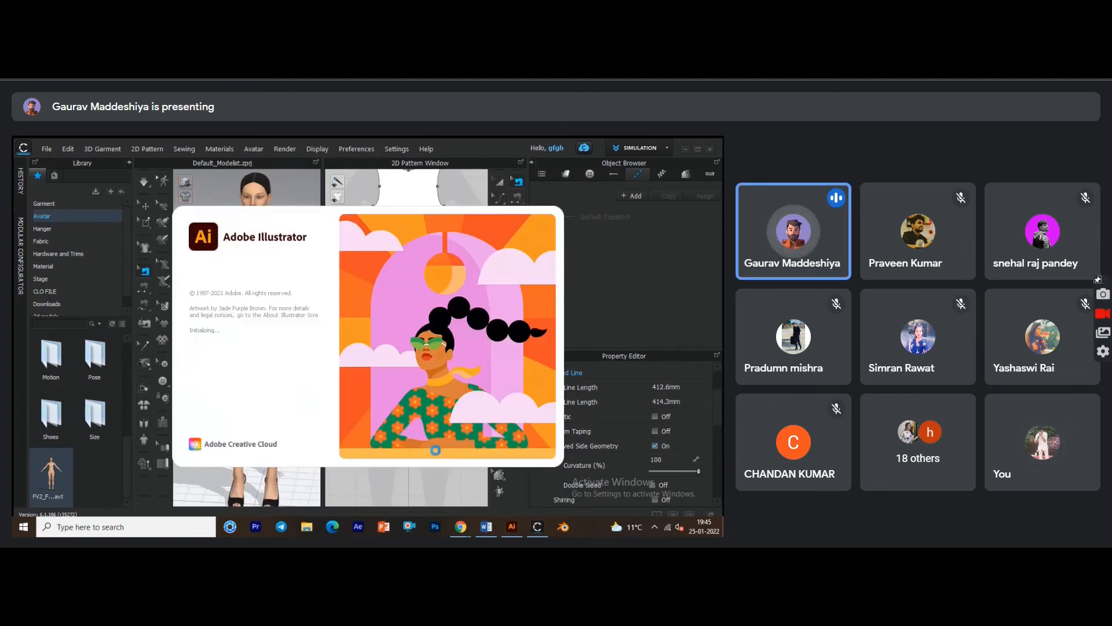
{"action": "left_click", "coordinate": [405, 495]}
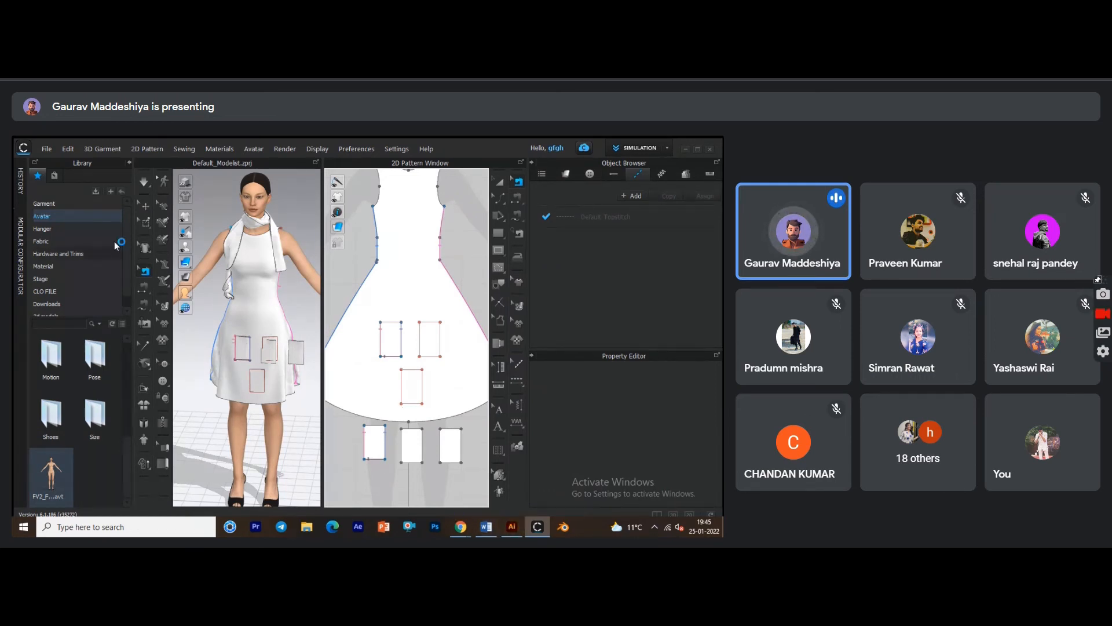
{"action": "left_click", "coordinate": [45, 150]}
{"action": "mouse_move", "coordinate": [65, 234]}
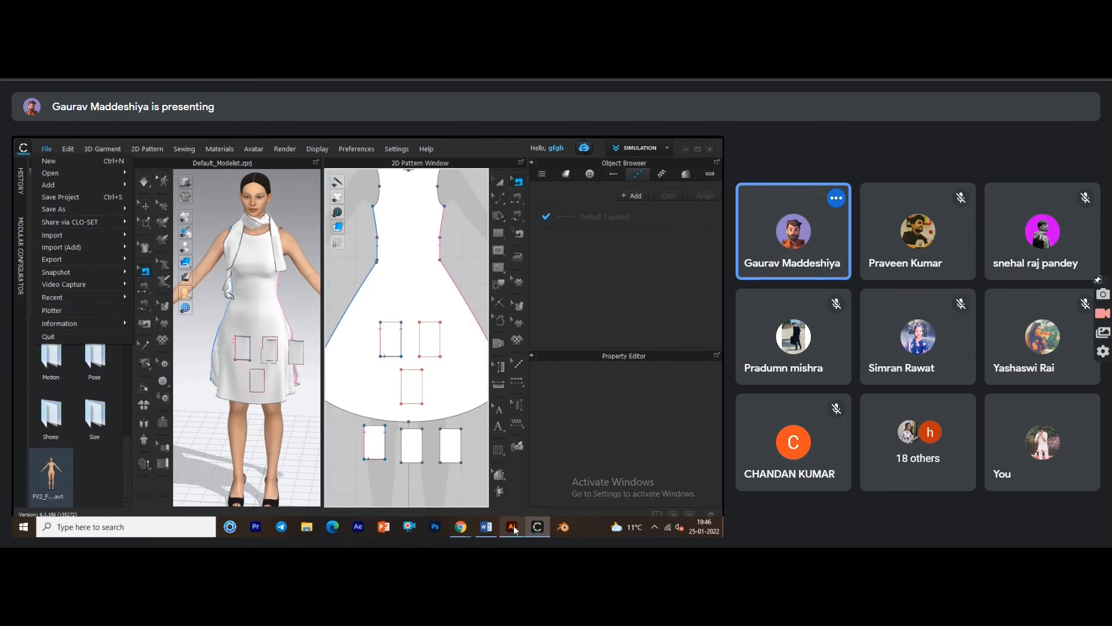
{"action": "mouse_move", "coordinate": [511, 529]}
{"action": "key", "text": "ctrl+d"}
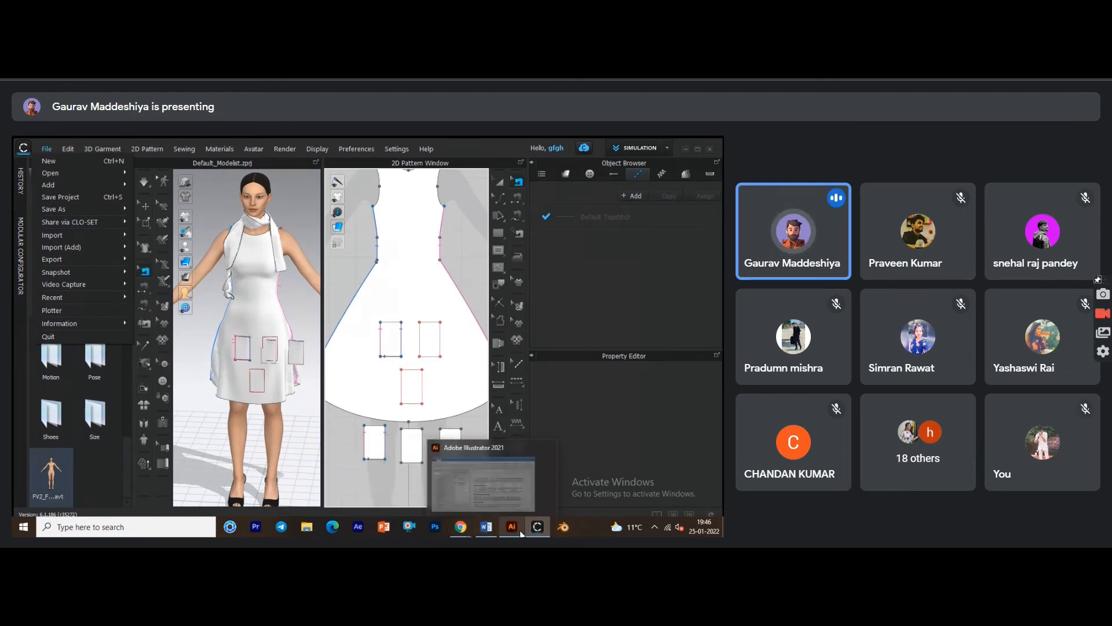
{"action": "left_click", "coordinate": [512, 526]}
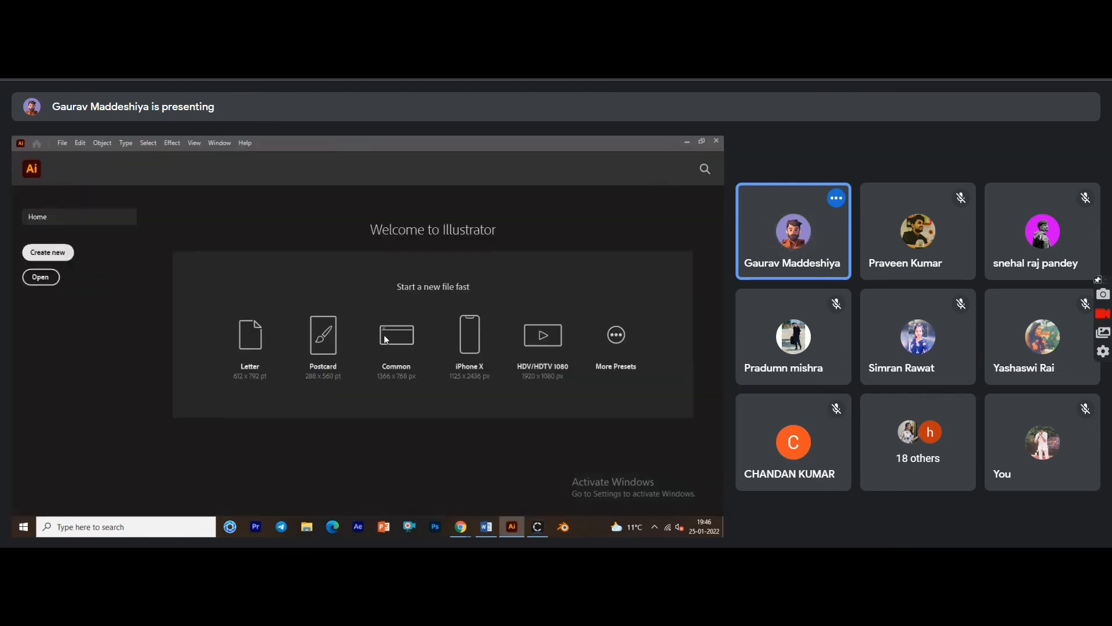
{"action": "left_click", "coordinate": [386, 339]}
{"action": "key", "text": "Escape"}
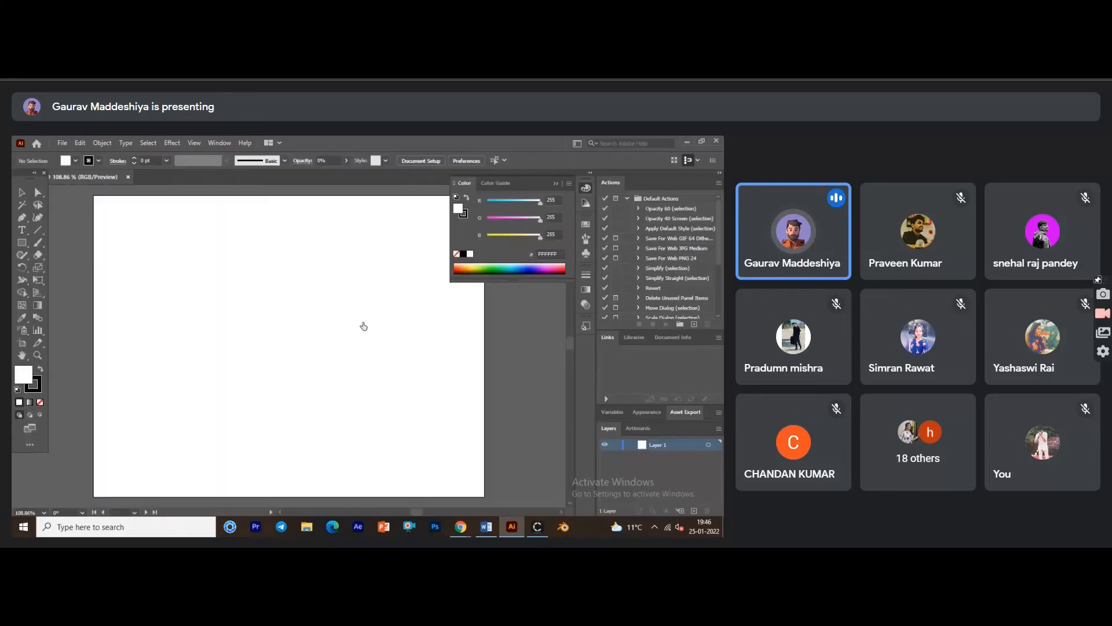
Draw a small upright rectangle on the artboard.
{"action": "left_click", "coordinate": [24, 246]}
{"action": "left_click_drag", "start_coordinate": [225, 281], "coordinate": [261, 341]}
Draw a large closed crescent-like shape across the middle of the artboard with the Curvature tool.
{"action": "left_click", "coordinate": [37, 217]}
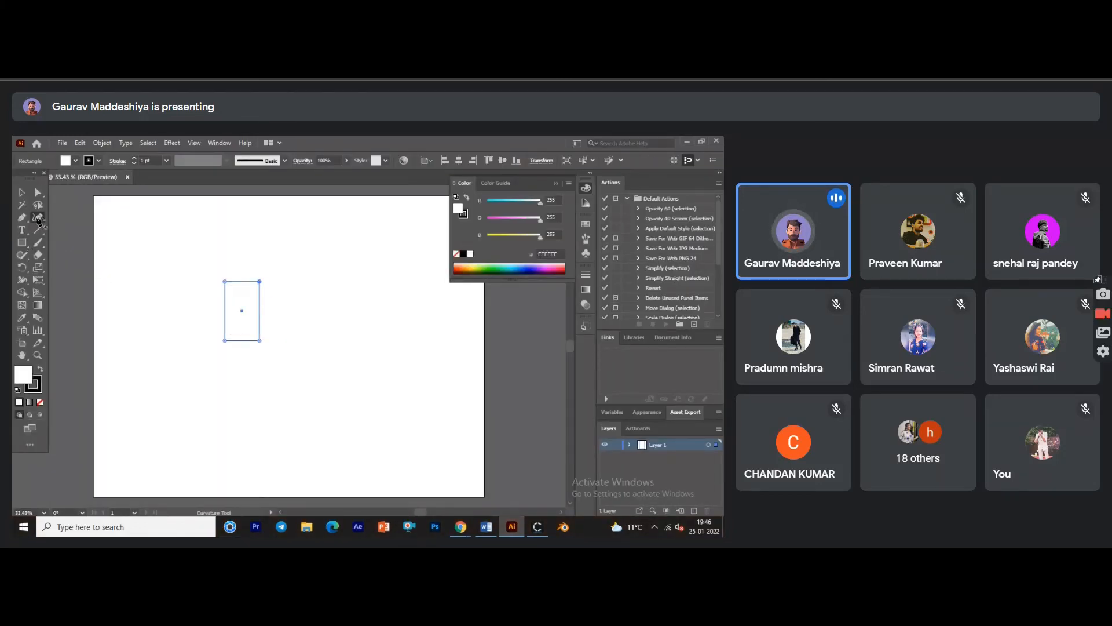
{"action": "left_click", "coordinate": [300, 275]}
{"action": "left_click", "coordinate": [335, 301]}
{"action": "left_click", "coordinate": [322, 331]}
{"action": "left_click", "coordinate": [299, 357]}
{"action": "left_click", "coordinate": [265, 341]}
{"action": "left_click", "coordinate": [301, 399]}
{"action": "left_click", "coordinate": [379, 346]}
{"action": "left_click", "coordinate": [384, 316]}
{"action": "left_click", "coordinate": [394, 273]}
{"action": "left_click", "coordinate": [437, 339]}
{"action": "left_click", "coordinate": [419, 395]}
{"action": "left_click", "coordinate": [361, 432]}
{"action": "left_click", "coordinate": [262, 430]}
{"action": "left_click", "coordinate": [224, 367]}
{"action": "left_click", "coordinate": [259, 281]}
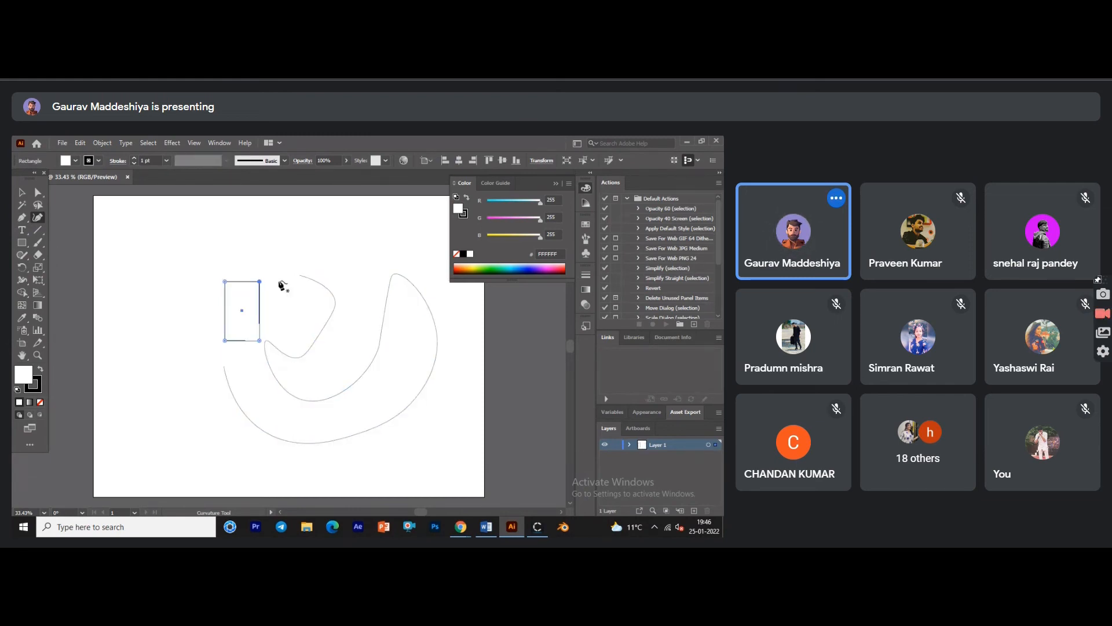
{"action": "left_click", "coordinate": [290, 296], "text": "ctrl"}
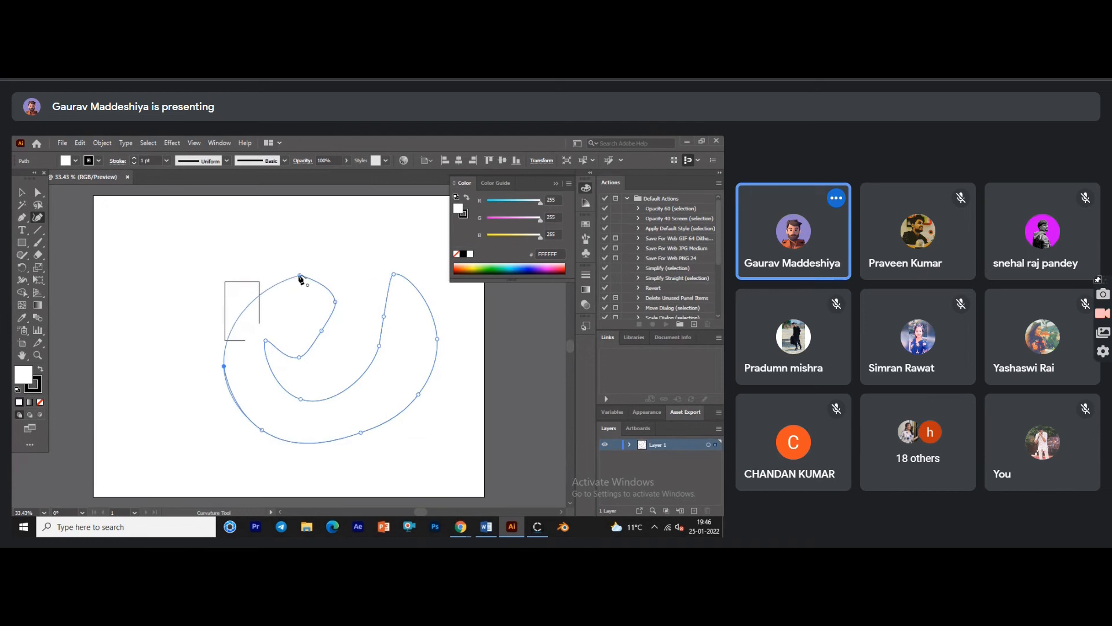
{"action": "left_click", "coordinate": [300, 276]}
Delete the small rectangle and move the curved shape about 221 px left and 121 px up.
{"action": "key", "text": "v"}
{"action": "left_click", "coordinate": [241, 294]}
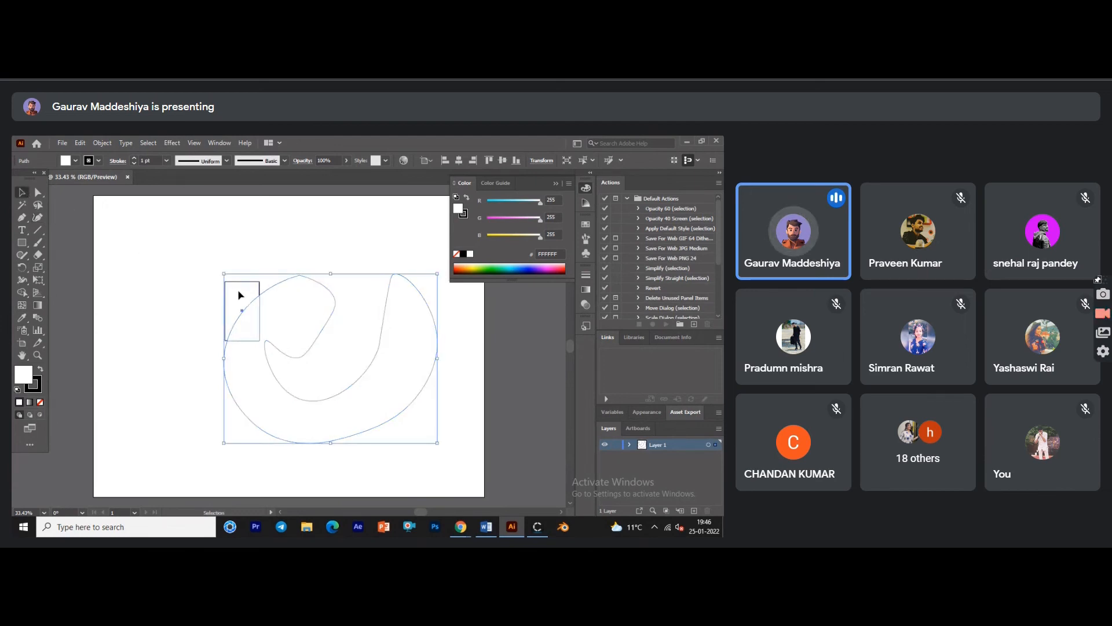
{"action": "key", "text": "Delete"}
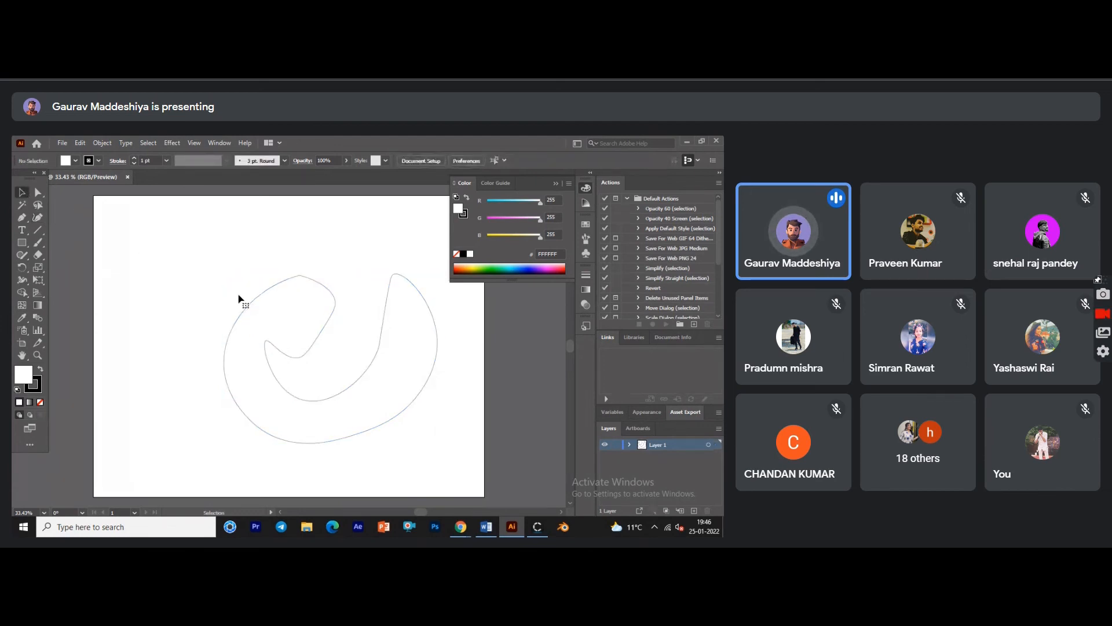
{"action": "left_click", "coordinate": [247, 330]}
{"action": "scroll", "coordinate": [234, 323], "scroll_direction": "down", "scroll_amount": 1}
{"action": "scroll", "coordinate": [234, 323], "scroll_direction": "right", "scroll_amount": 2}
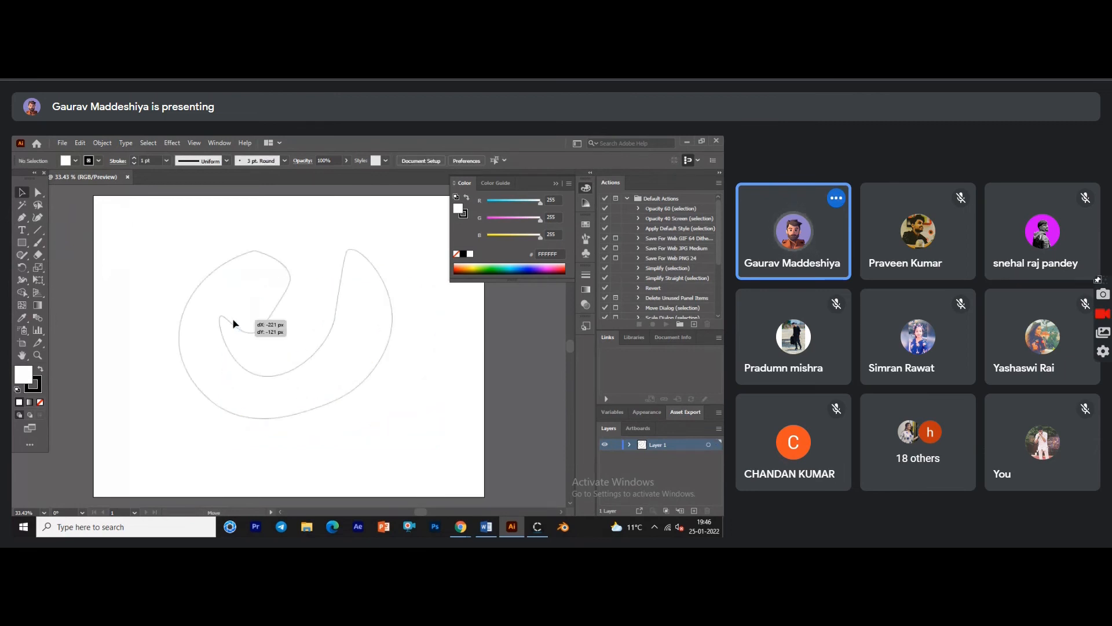
{"action": "left_click", "coordinate": [64, 143]}
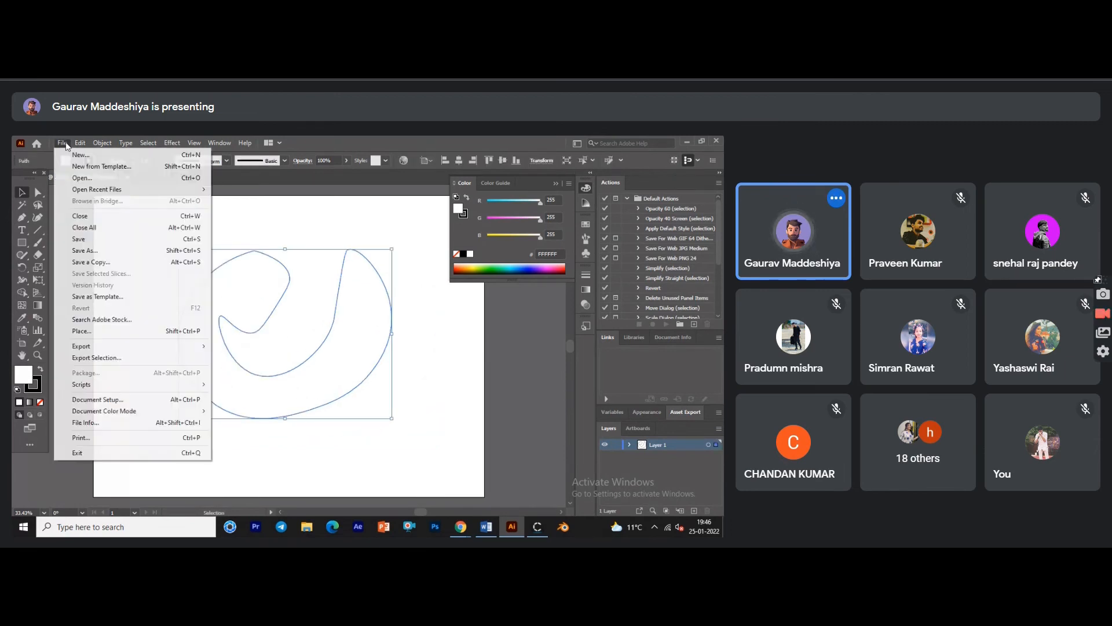
{"action": "left_click", "coordinate": [123, 358]}
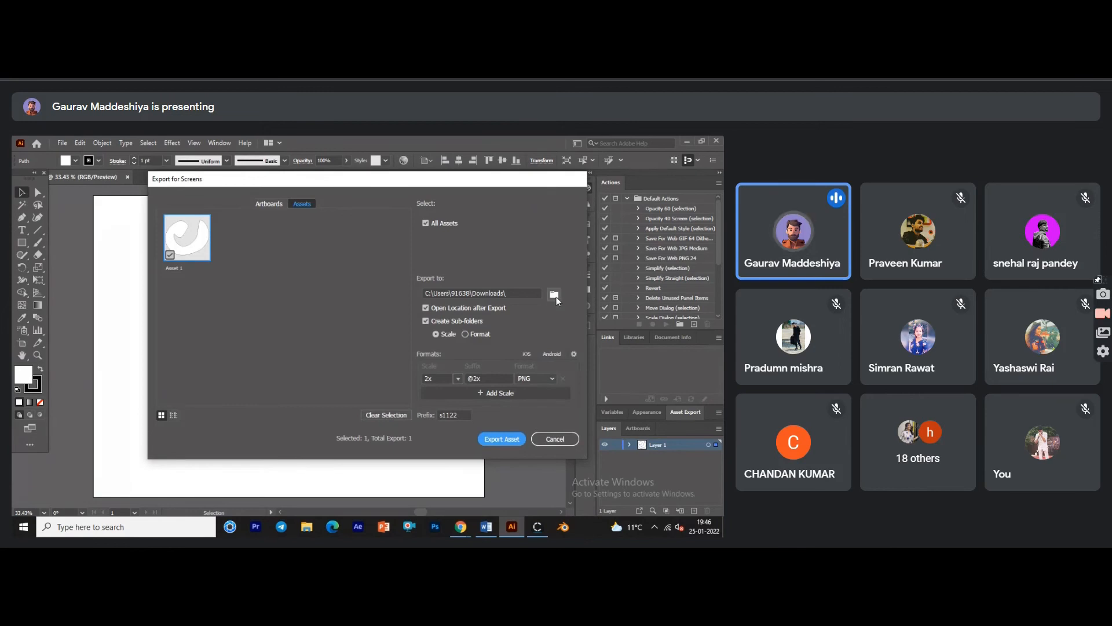
{"action": "left_click", "coordinate": [554, 294]}
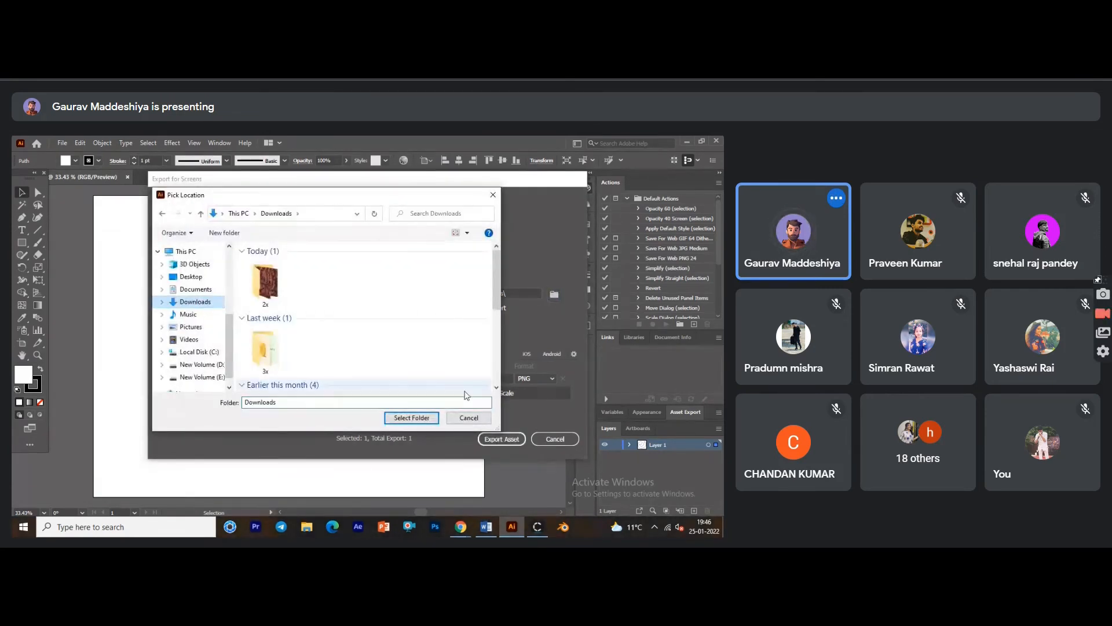
{"action": "left_click", "coordinate": [469, 418]}
{"action": "left_click", "coordinate": [555, 438]}
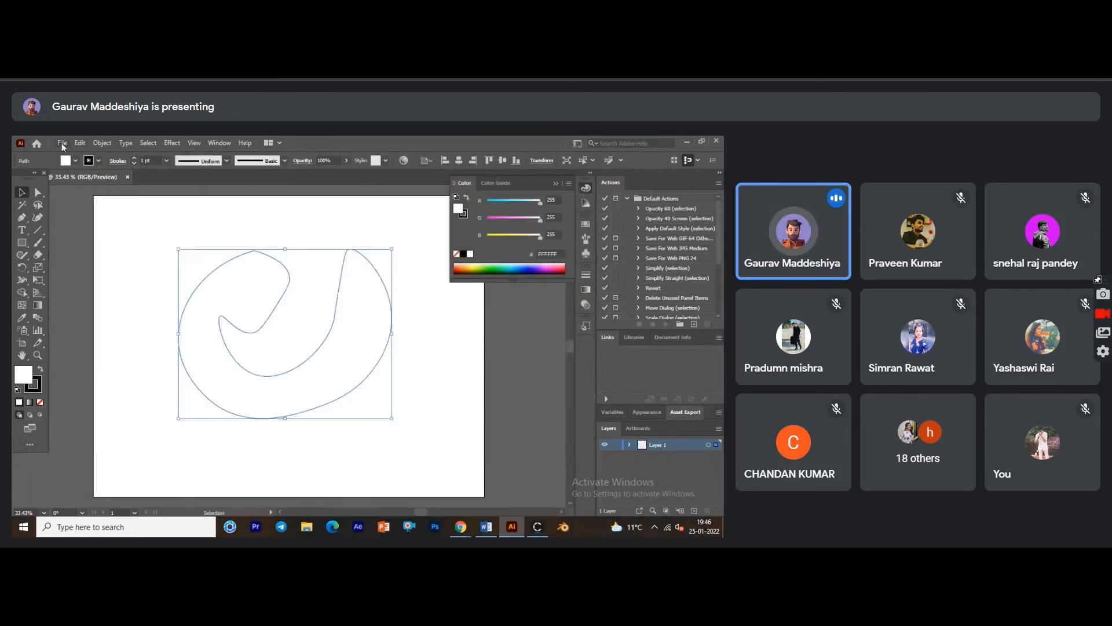
Save the drawing as an Adobe Illustrator (*.AI) file named "iiiii" in the Downloads folder.
{"action": "left_click", "coordinate": [63, 144]}
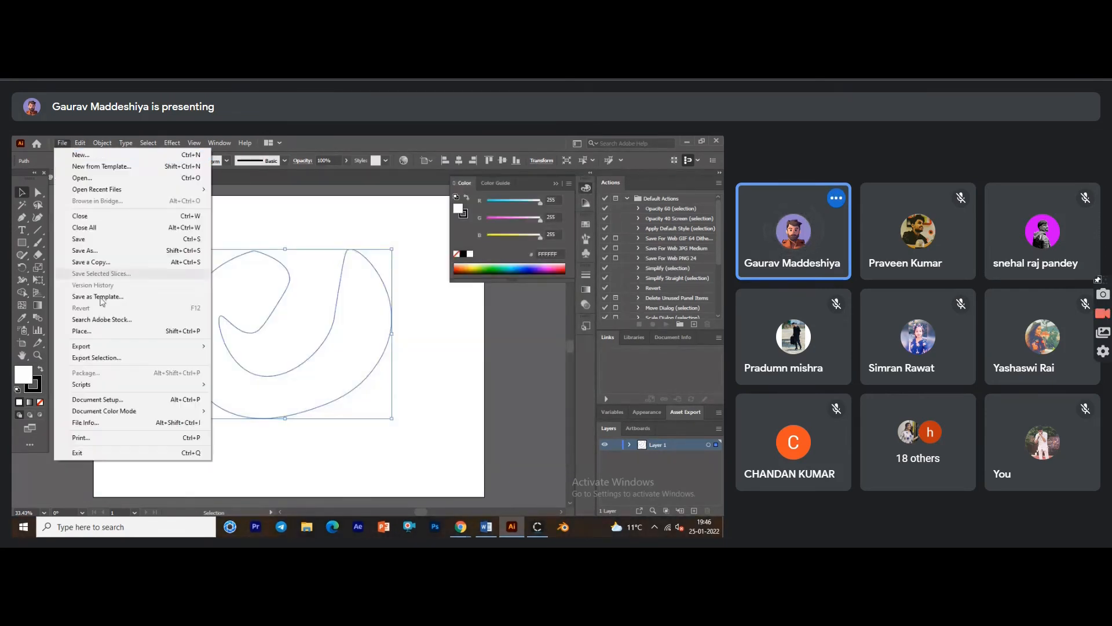
{"action": "left_click", "coordinate": [152, 253]}
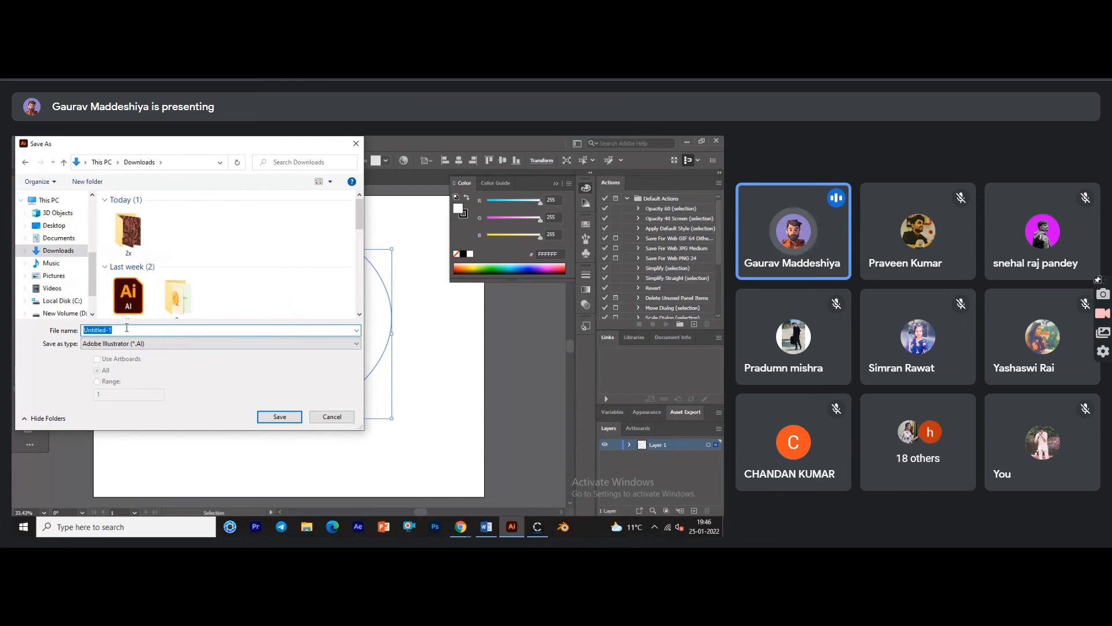
{"action": "type", "text": "iiiii"}
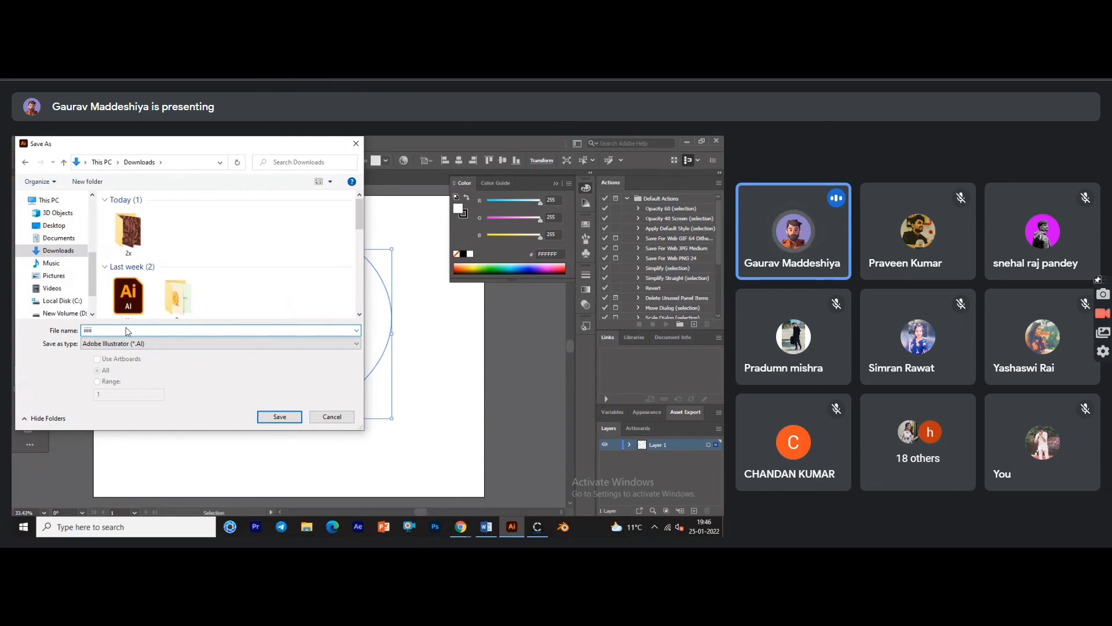
{"action": "left_click", "coordinate": [279, 417]}
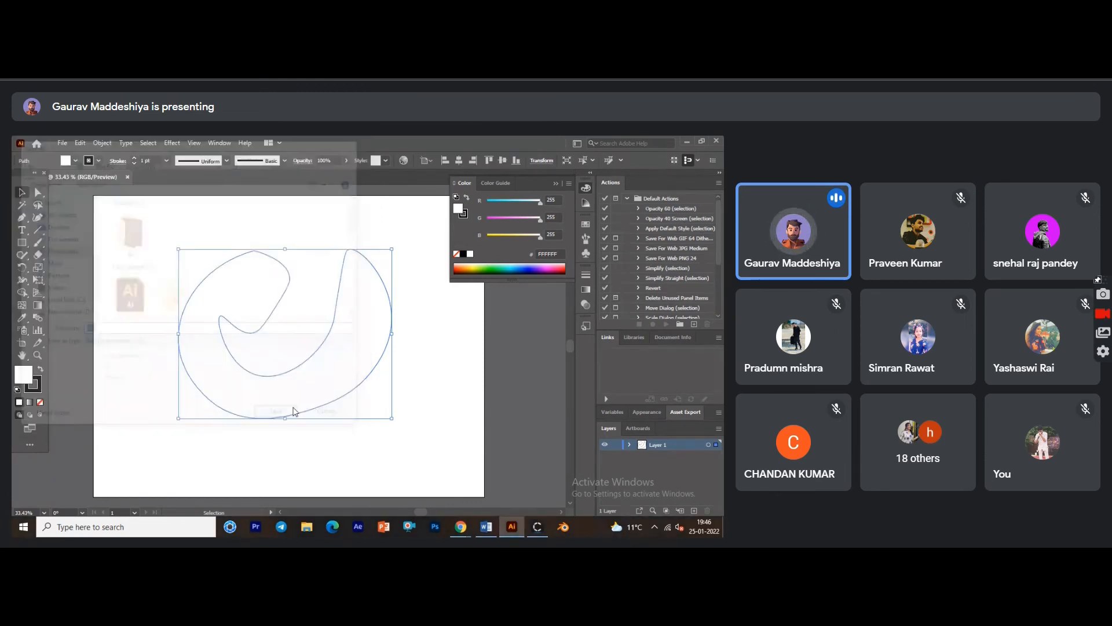
{"action": "left_click", "coordinate": [415, 476]}
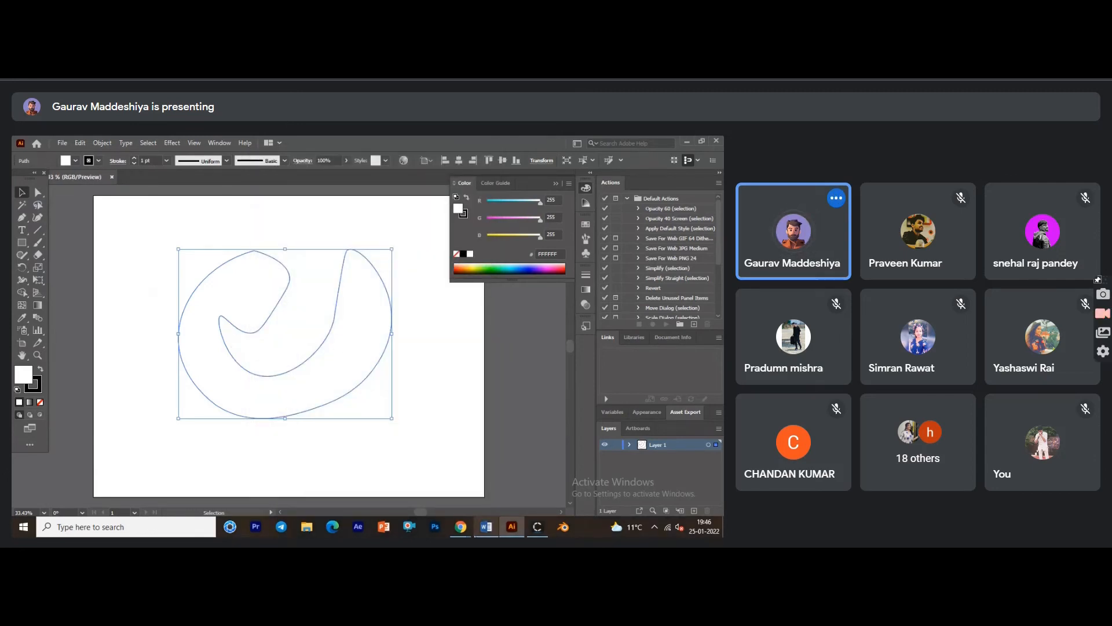
Switch to CLO with the dress project's pattern pieces.
{"action": "left_click", "coordinate": [537, 527]}
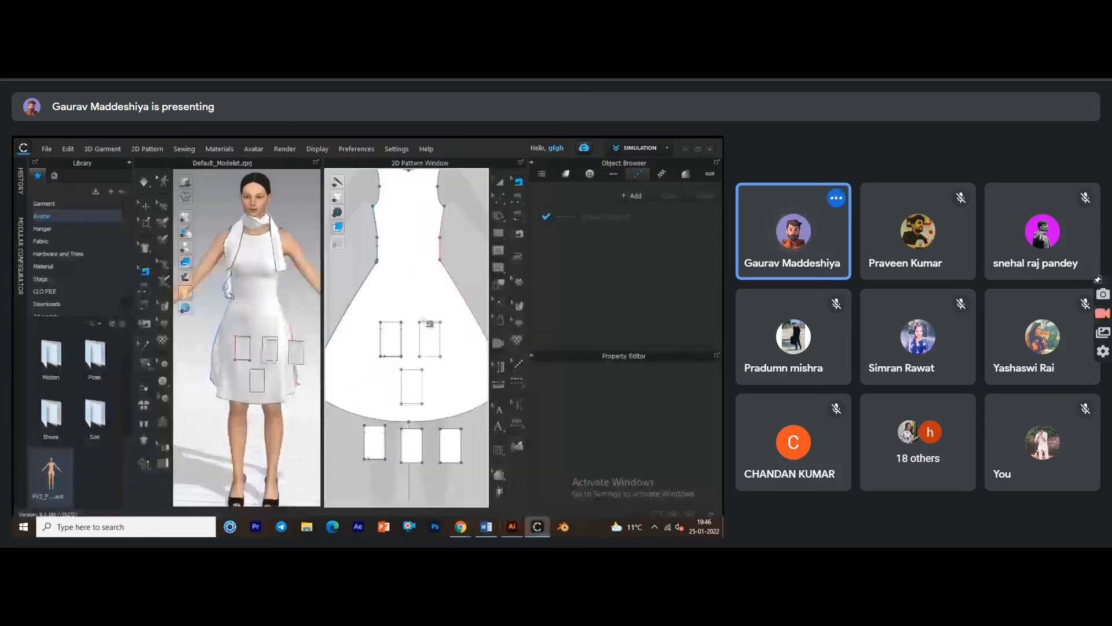
{"action": "scroll", "coordinate": [460, 332], "scroll_direction": "down", "scroll_amount": 3}
{"action": "left_click", "coordinate": [46, 151]}
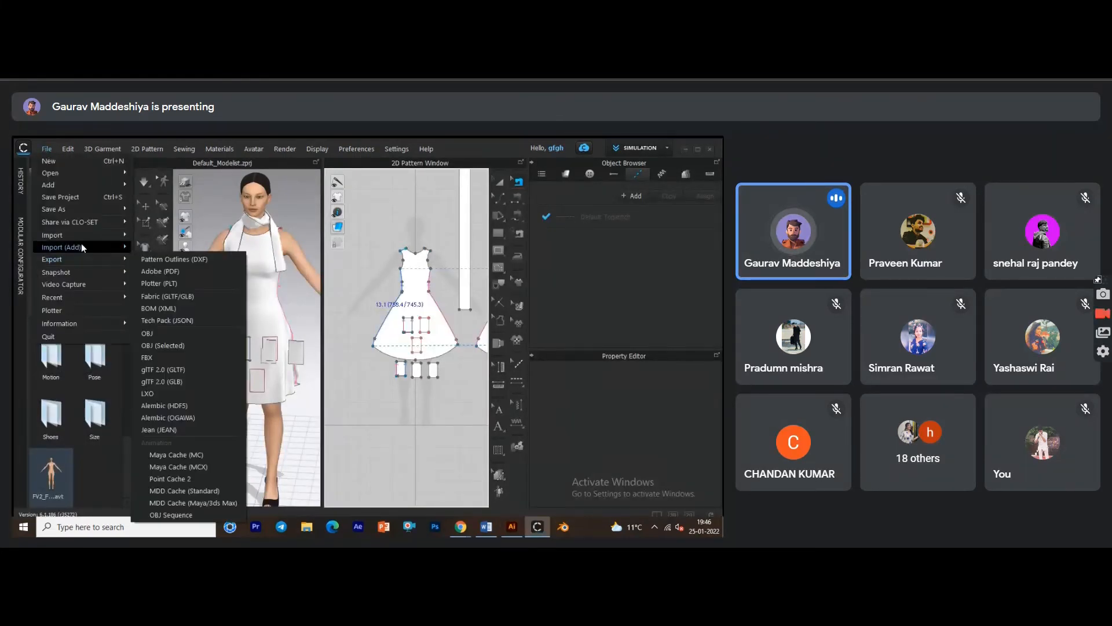
{"action": "mouse_move", "coordinate": [87, 248]}
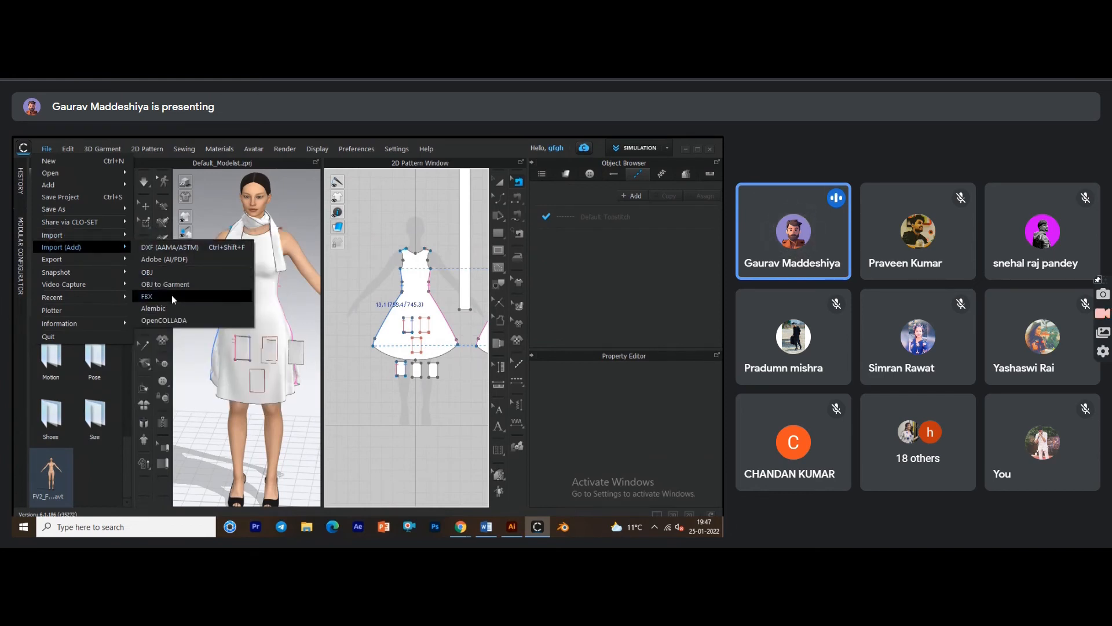
{"action": "left_click", "coordinate": [178, 258]}
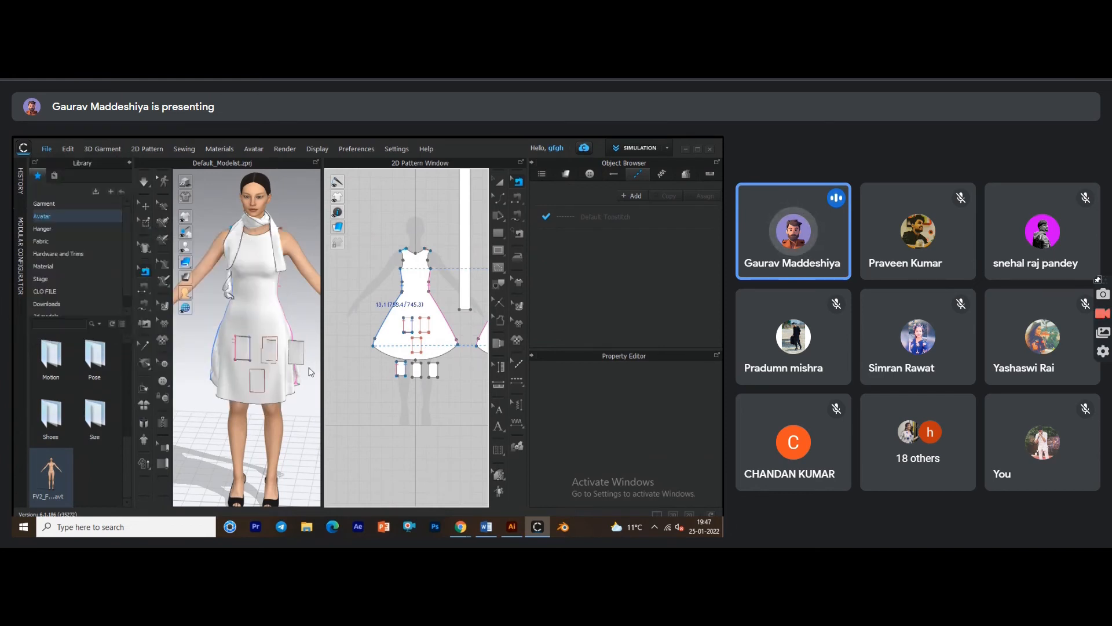
{"action": "double_click", "coordinate": [191, 270]}
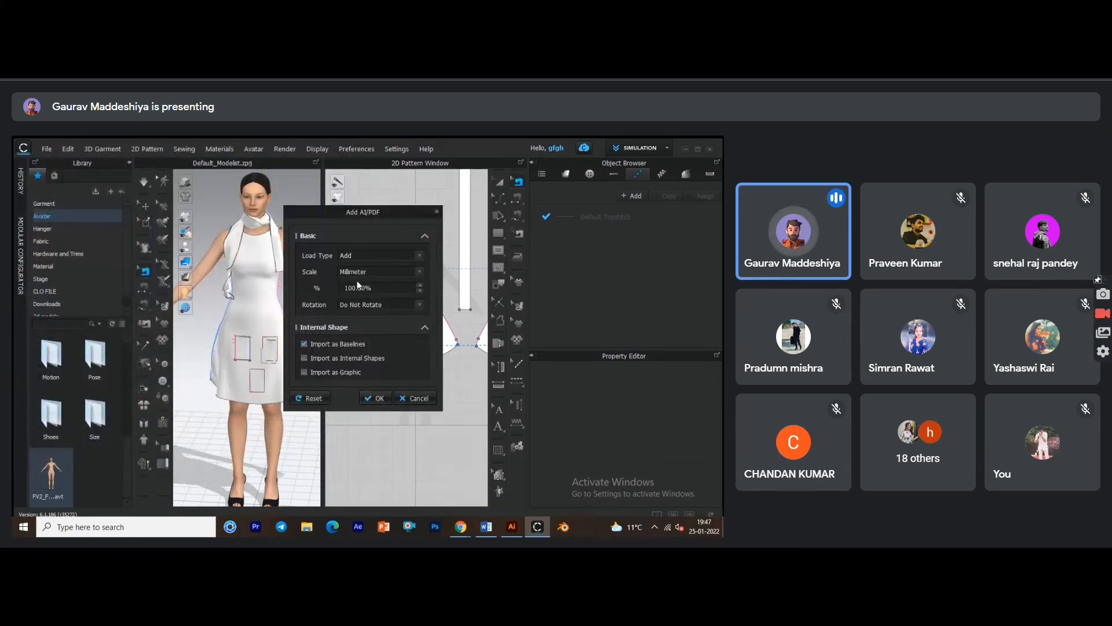
{"action": "left_click", "coordinate": [374, 273]}
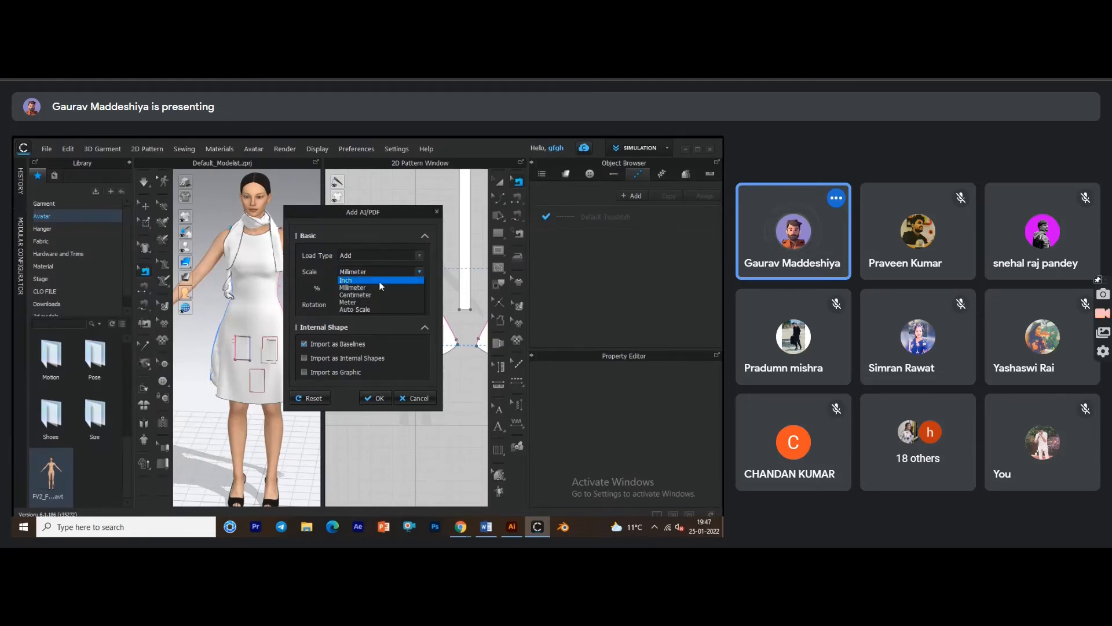
{"action": "left_click", "coordinate": [484, 539]}
{"action": "left_click", "coordinate": [419, 400]}
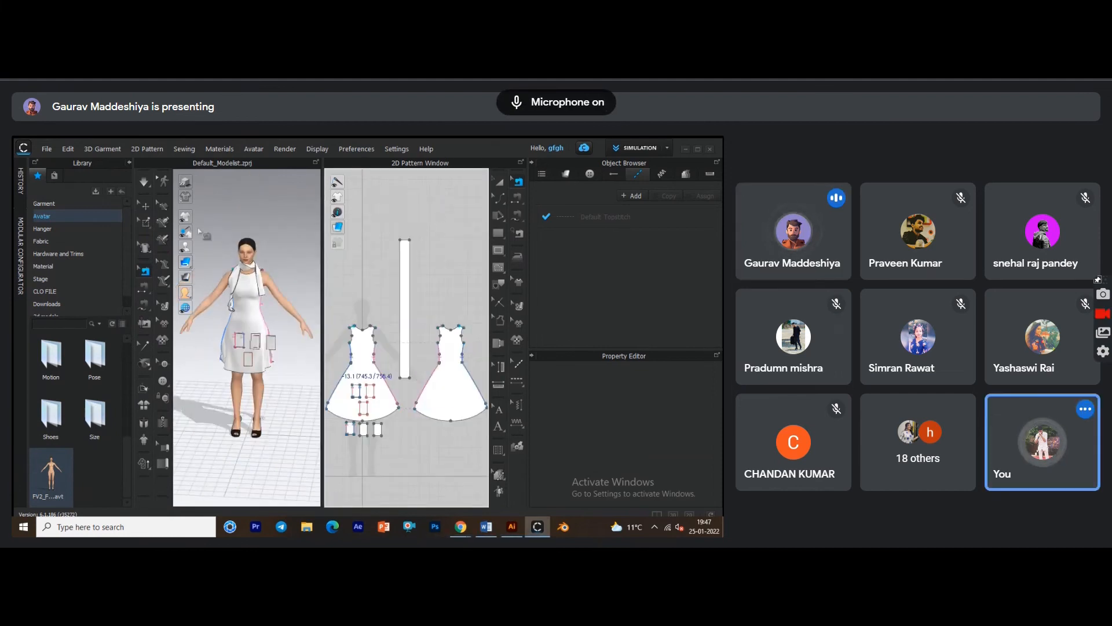
Add the Adobe AI file "iiiii" to the project with load type Add, Millimeter scale at 100%, imported as baselines.
{"action": "left_click", "coordinate": [47, 149]}
{"action": "mouse_move", "coordinate": [78, 246]}
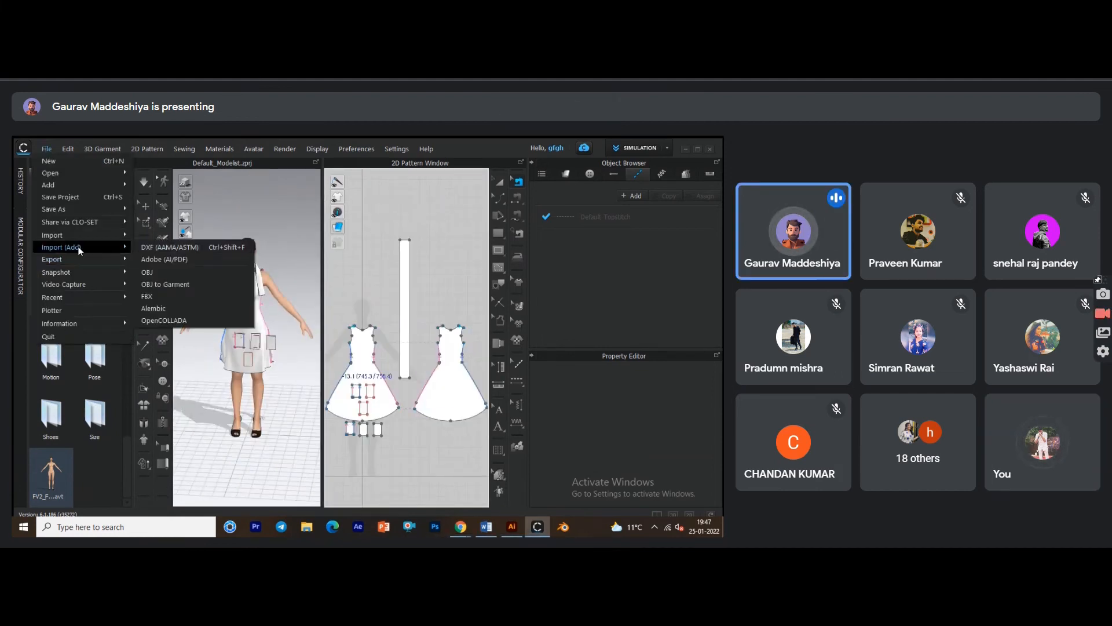
{"action": "left_click", "coordinate": [168, 259]}
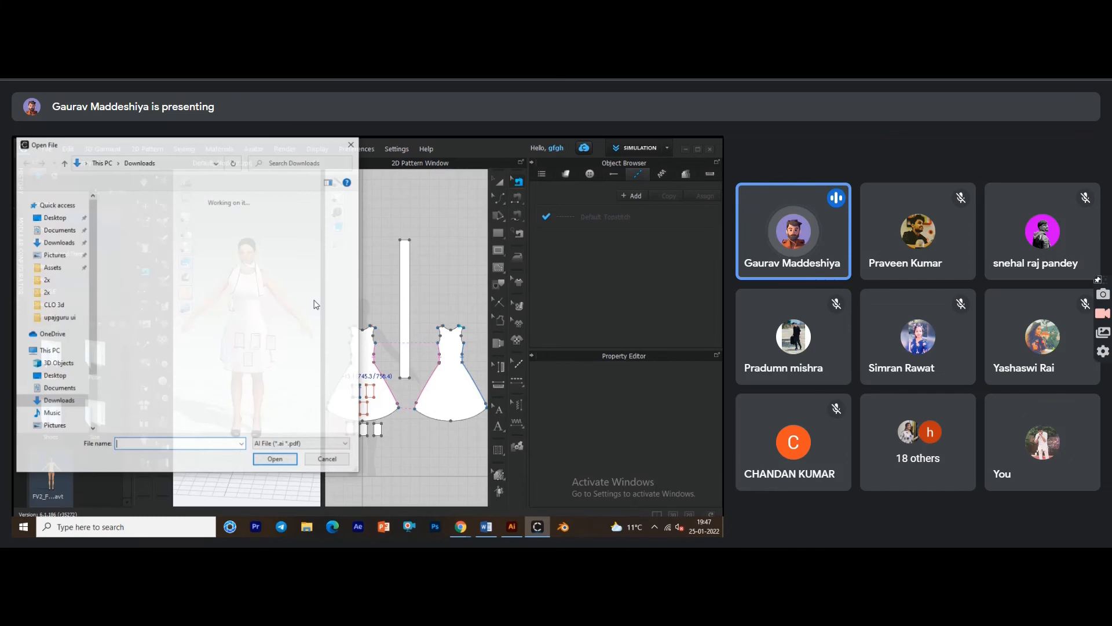
{"action": "double_click", "coordinate": [128, 233]}
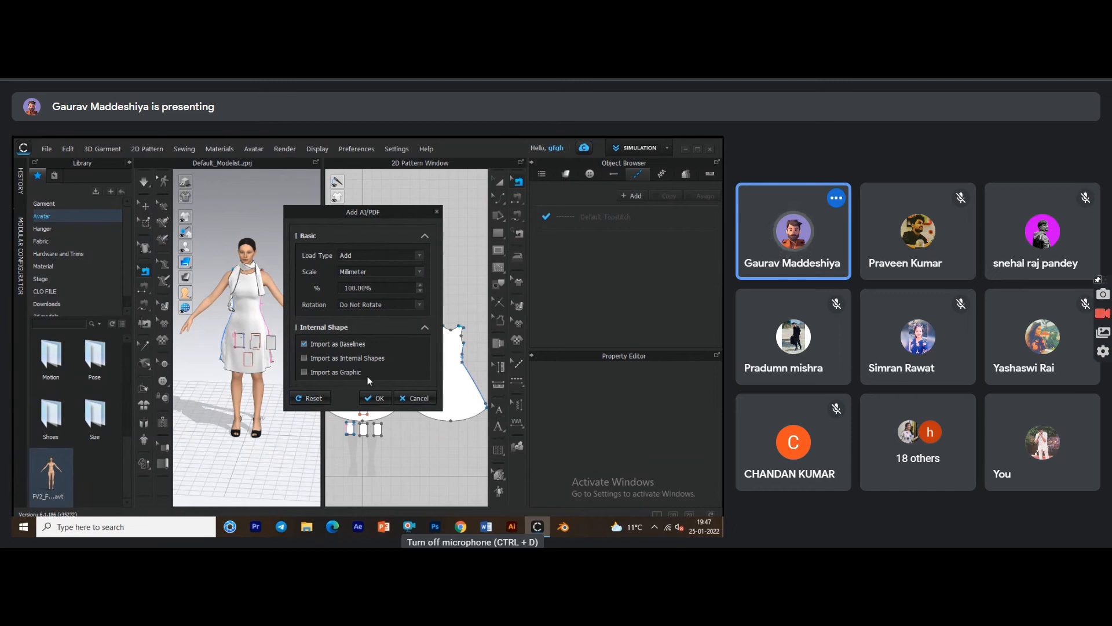
{"action": "left_click", "coordinate": [385, 401]}
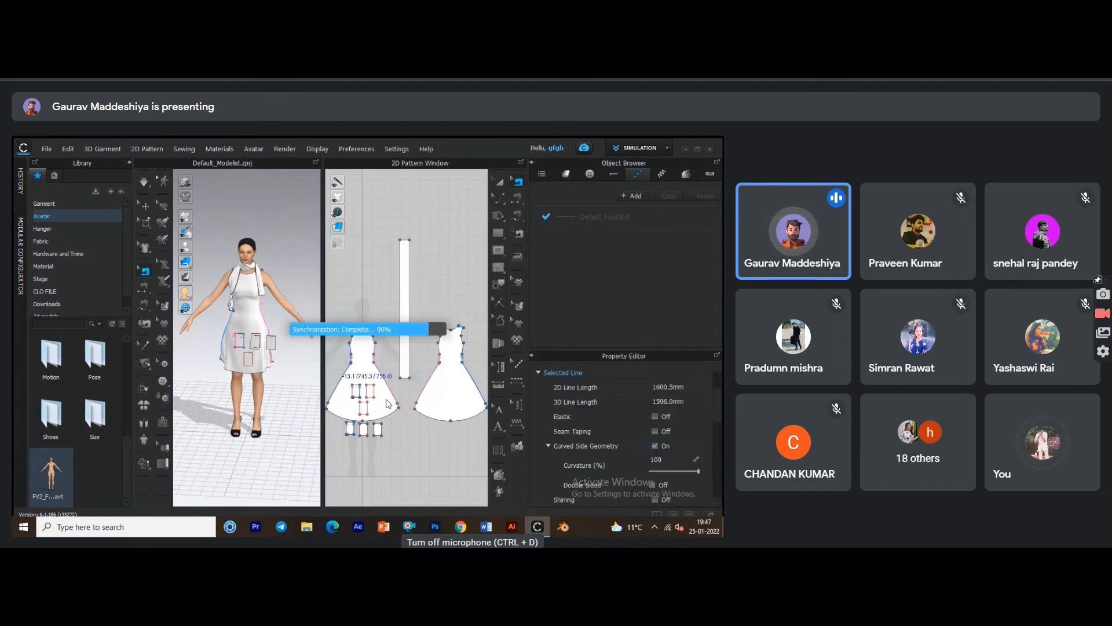
{"action": "scroll", "coordinate": [388, 393], "scroll_direction": "up", "scroll_amount": 5}
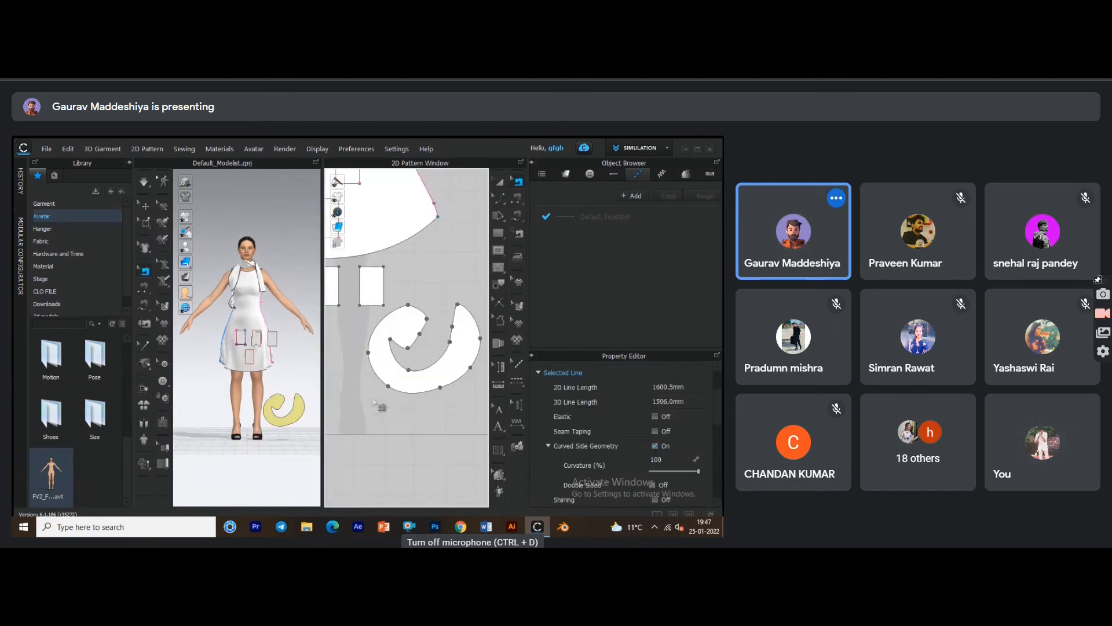
{"action": "scroll", "coordinate": [393, 380], "scroll_direction": "up", "scroll_amount": 2}
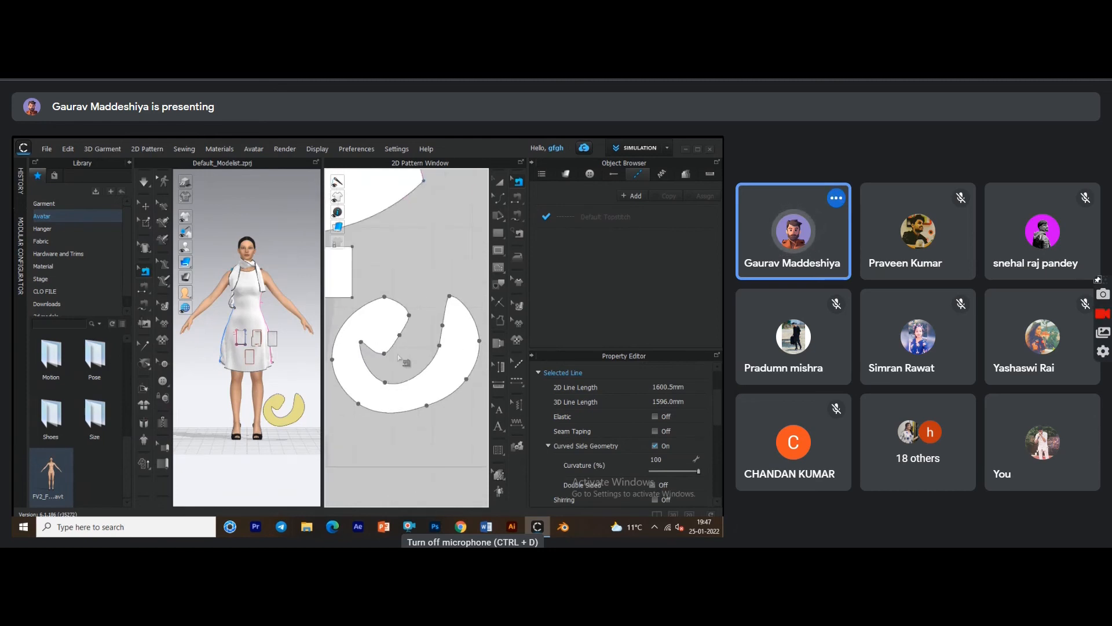
{"action": "scroll", "coordinate": [395, 360], "scroll_direction": "down", "scroll_amount": 1}
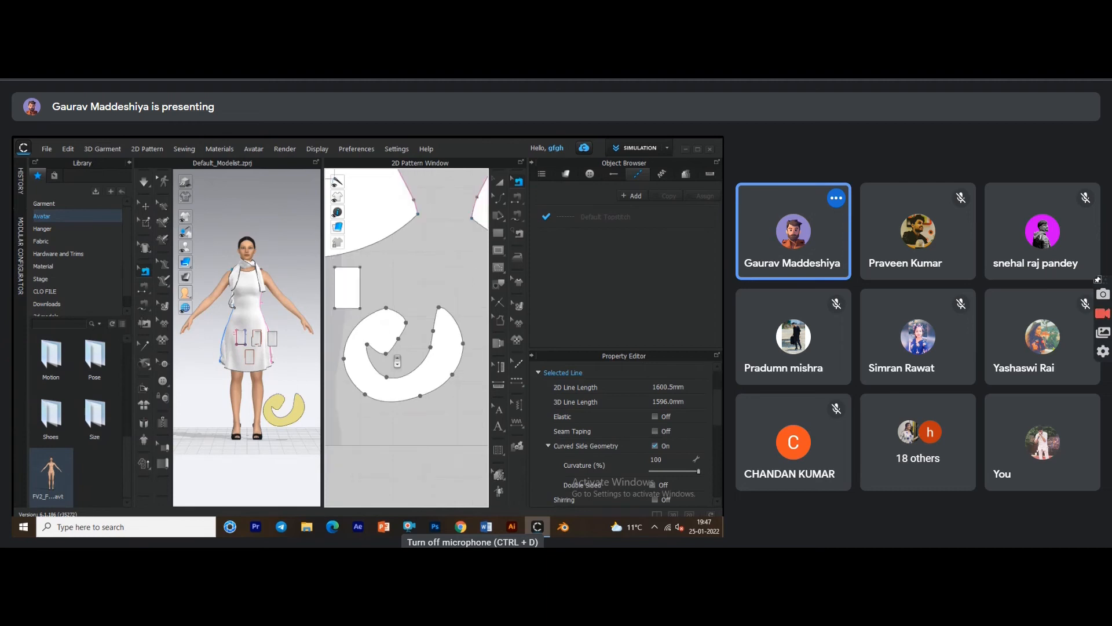
{"action": "scroll", "coordinate": [395, 378], "scroll_direction": "down", "scroll_amount": 1}
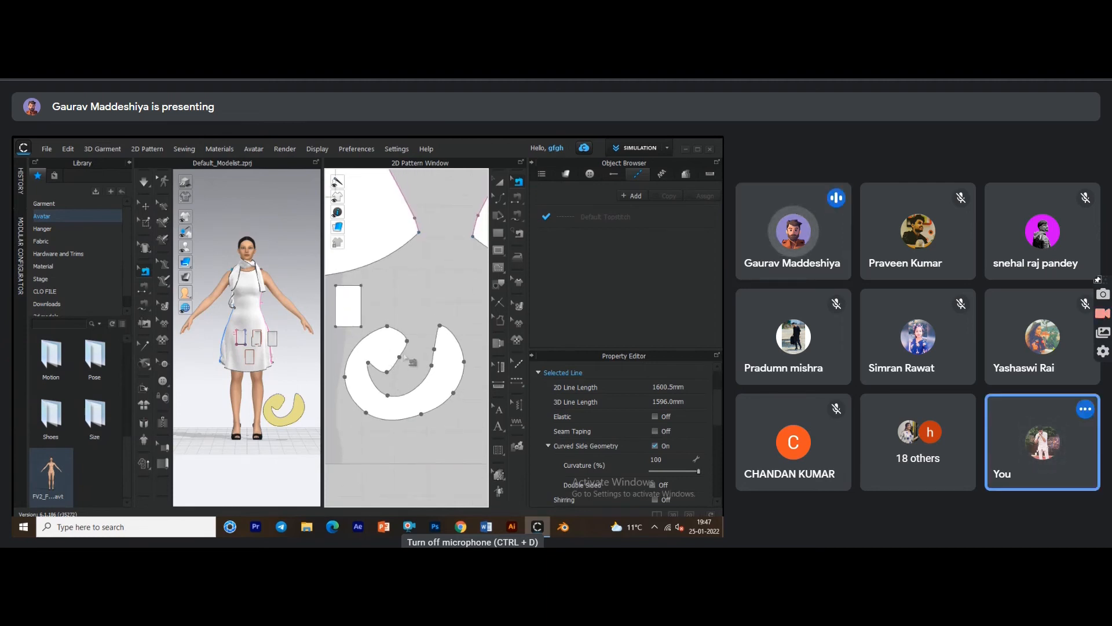
Reshape the imported crescent with curve editing, rounding its upper-right tip and the inner hooked end.
{"action": "left_click", "coordinate": [401, 359]}
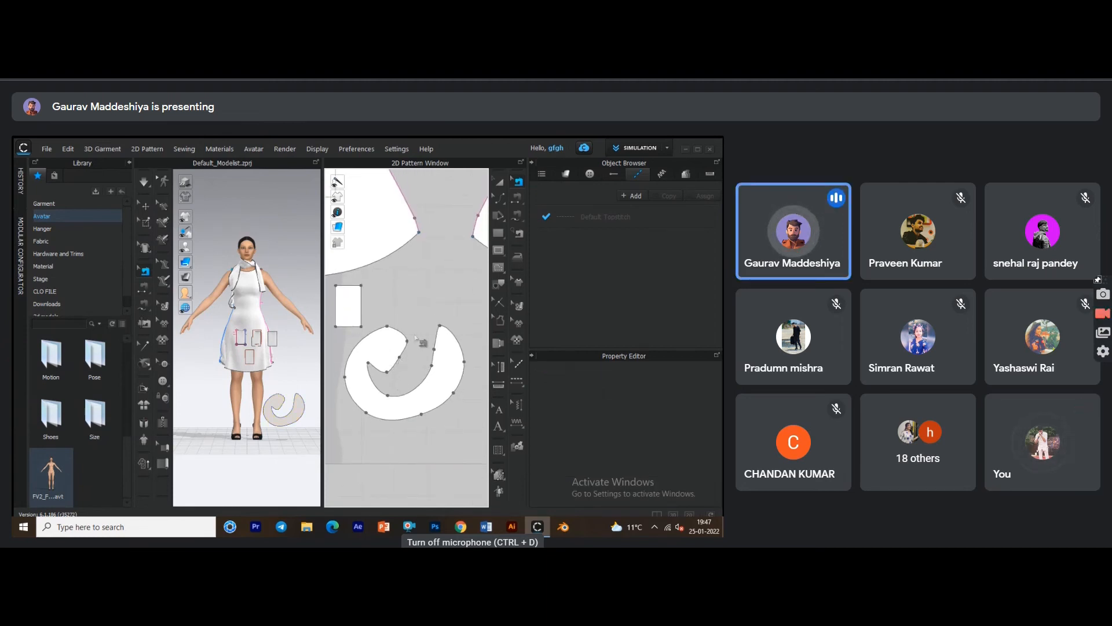
{"action": "left_click", "coordinate": [497, 199]}
{"action": "left_click", "coordinate": [523, 201]}
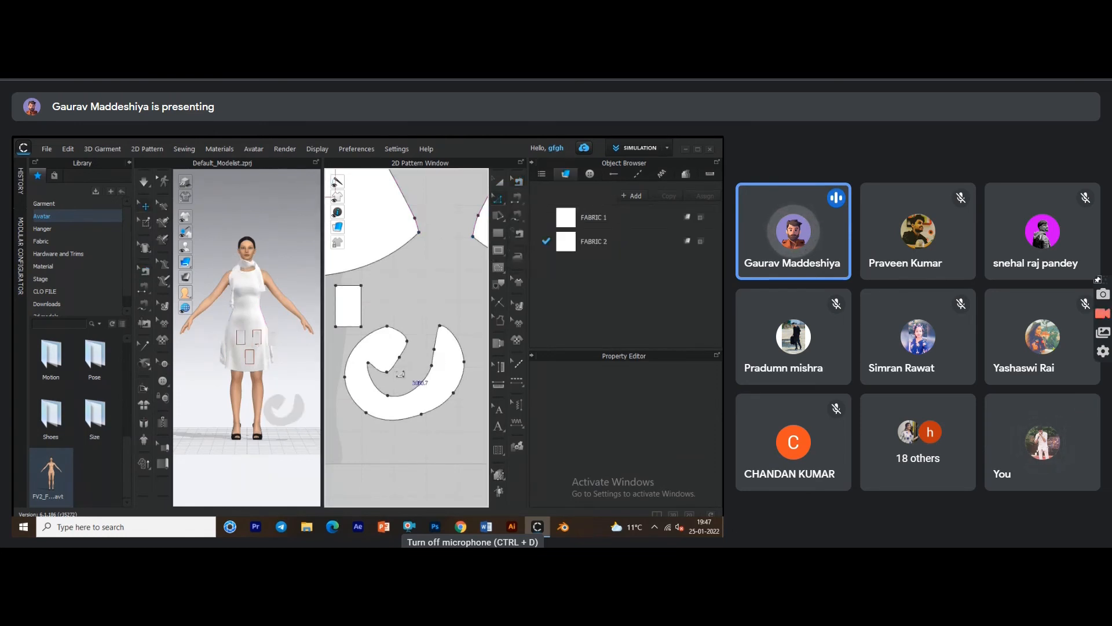
{"action": "left_click", "coordinate": [402, 360]}
{"action": "left_click_drag", "start_coordinate": [405, 364], "coordinate": [408, 363]}
{"action": "mouse_move", "coordinate": [439, 327]}
{"action": "left_mouse_down"}
{"action": "mouse_move", "coordinate": [457, 326]}
{"action": "mouse_move", "coordinate": [482, 353]}
{"action": "mouse_move", "coordinate": [454, 342]}
{"action": "mouse_move", "coordinate": [468, 315]}
{"action": "mouse_move", "coordinate": [469, 332]}
{"action": "mouse_move", "coordinate": [461, 326]}
{"action": "left_mouse_up"}
{"action": "left_click", "coordinate": [449, 327]}
{"action": "middle_click_drag", "start_coordinate": [446, 340], "coordinate": [440, 348]}
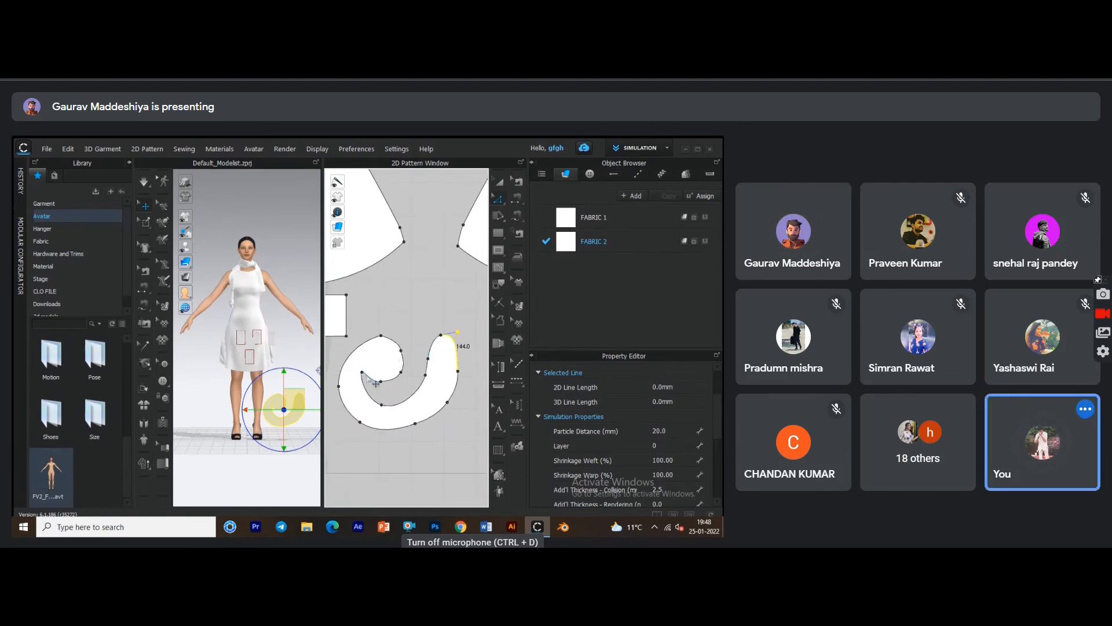
{"action": "scroll", "coordinate": [375, 376], "scroll_direction": "down", "scroll_amount": 2}
{"action": "left_click_drag", "start_coordinate": [367, 376], "coordinate": [370, 379]}
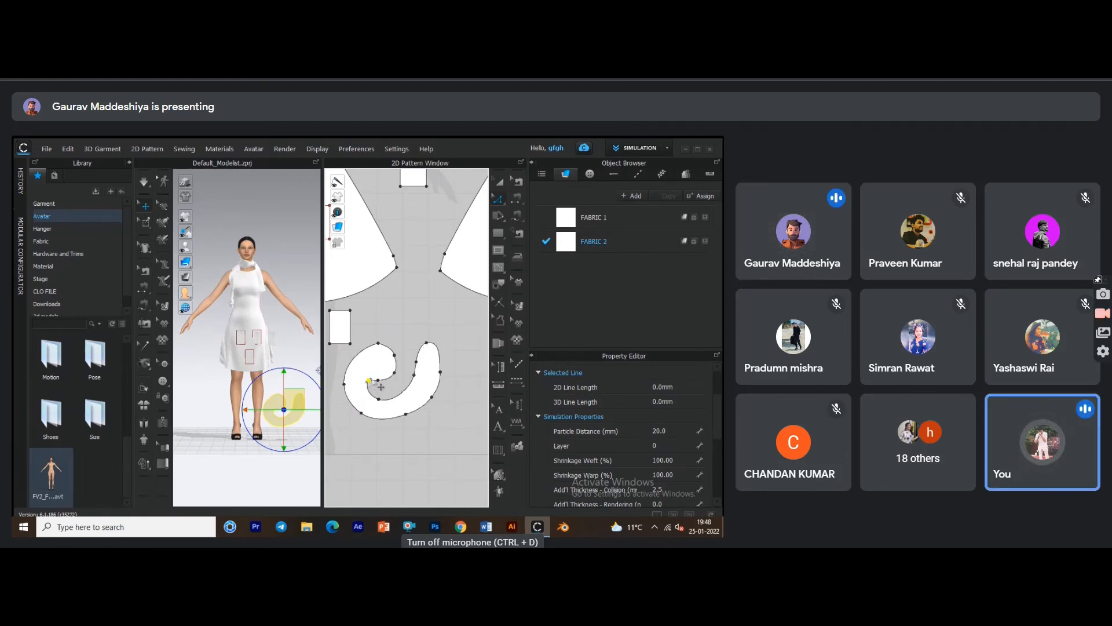
Pull the crescent's outer left edge outward into a more pointed curve.
{"action": "scroll", "coordinate": [373, 379], "scroll_direction": "down", "scroll_amount": 3}
{"action": "scroll", "coordinate": [379, 377], "scroll_direction": "up", "scroll_amount": 4}
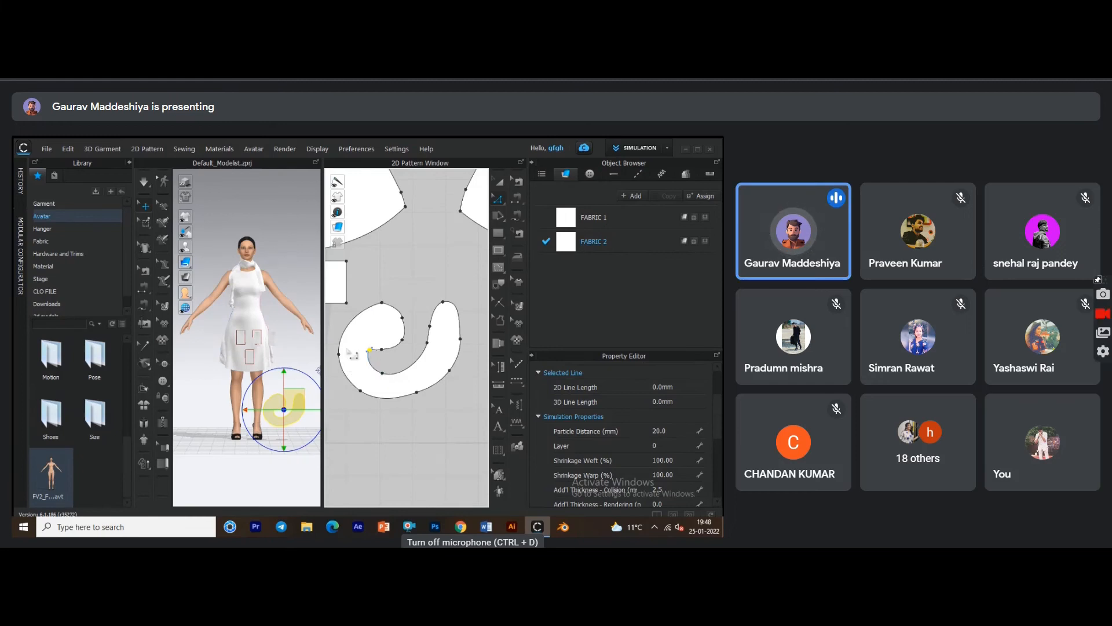
{"action": "right_click_drag", "start_coordinate": [390, 370], "coordinate": [440, 382]}
{"action": "scroll", "coordinate": [429, 380], "scroll_direction": "down", "scroll_amount": 2}
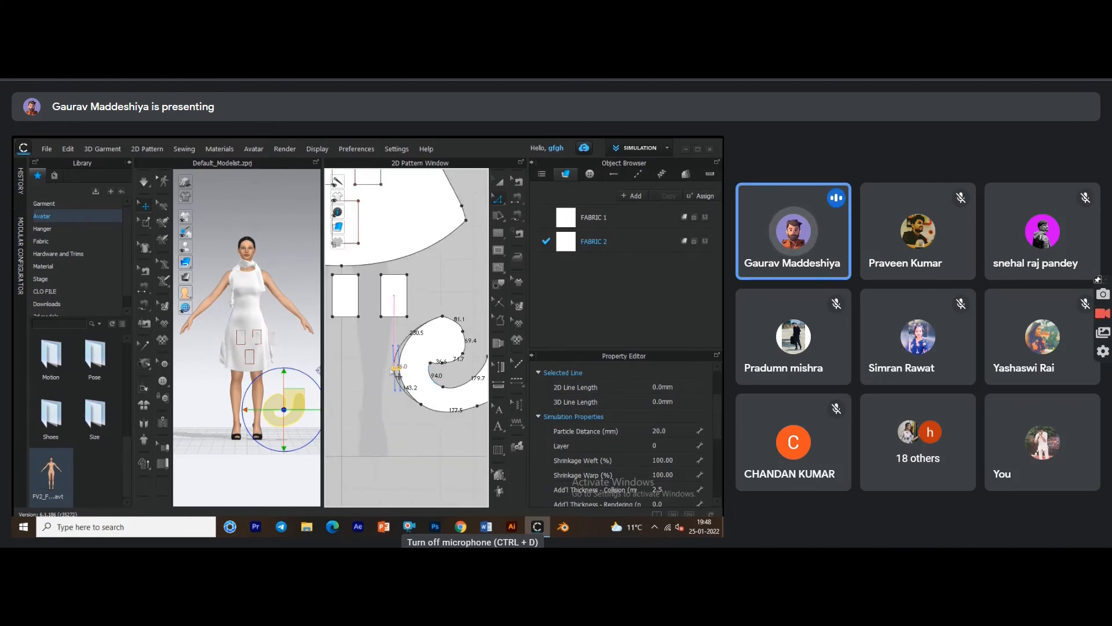
{"action": "scroll", "coordinate": [397, 397], "scroll_direction": "down", "scroll_amount": 2}
{"action": "key", "text": "ctrl+d"}
{"action": "middle_click_drag", "start_coordinate": [411, 376], "coordinate": [491, 360]}
{"action": "scroll", "coordinate": [436, 338], "scroll_direction": "up", "scroll_amount": 3}
Move the crescent piece onto the dress front at the waist and scale it down to about half size.
{"action": "left_click", "coordinate": [499, 181]}
{"action": "left_click", "coordinate": [415, 446]}
{"action": "left_click_drag", "start_coordinate": [415, 446], "coordinate": [357, 292]}
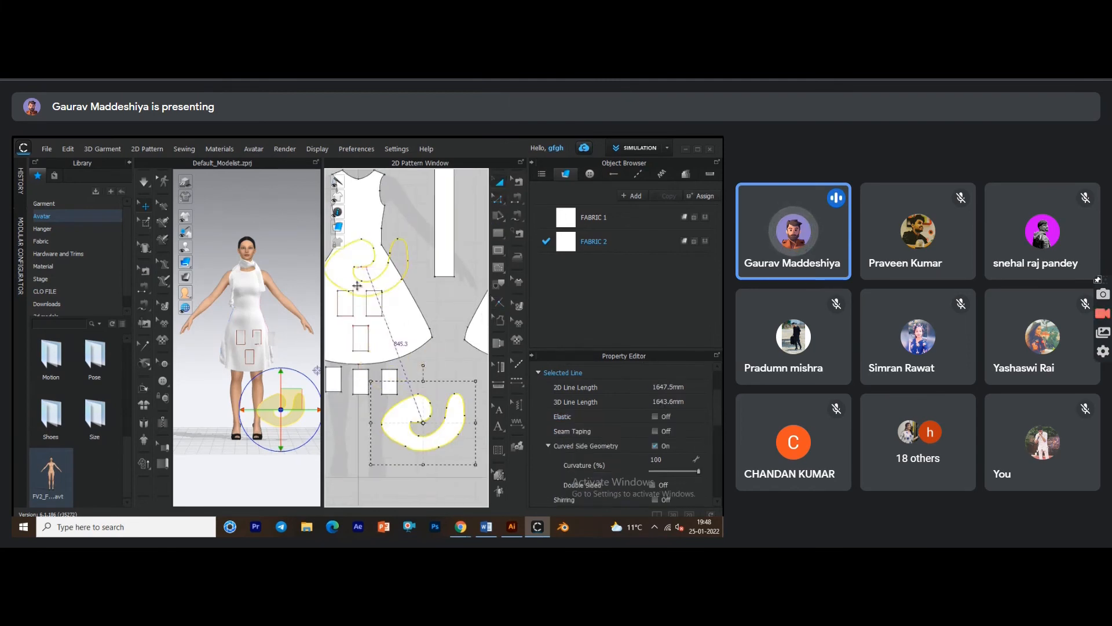
{"action": "middle_click_drag", "start_coordinate": [417, 238], "coordinate": [481, 292]}
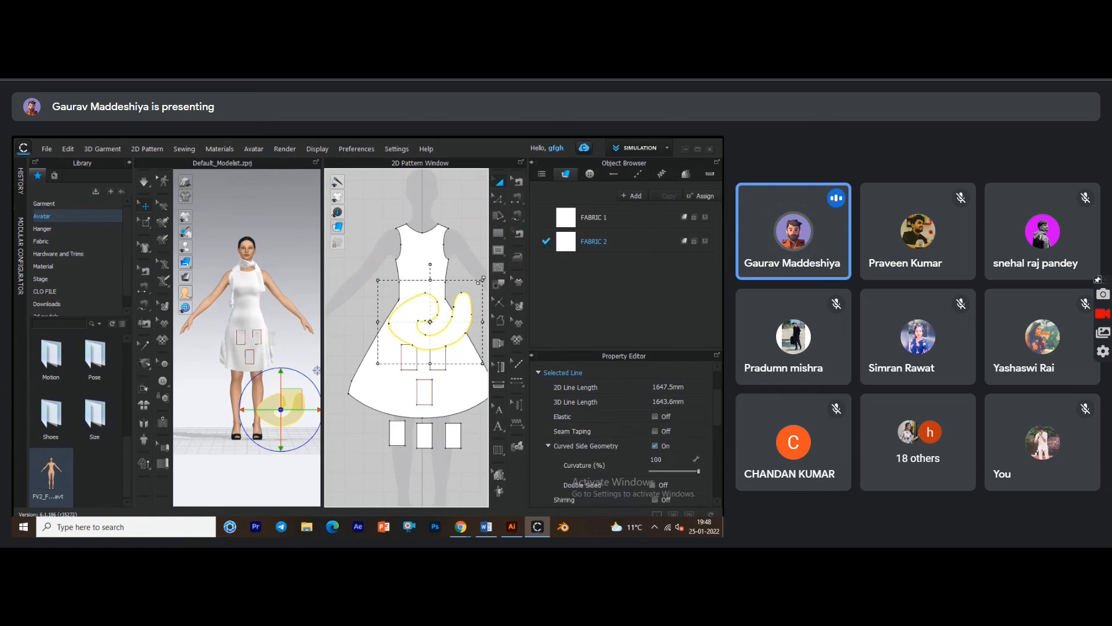
{"action": "left_click_drag", "start_coordinate": [481, 280], "coordinate": [437, 320]}
Trace the crescent piece's outline onto the dress front as an internal shape above the pocket outlines.
{"action": "left_click", "coordinate": [496, 286]}
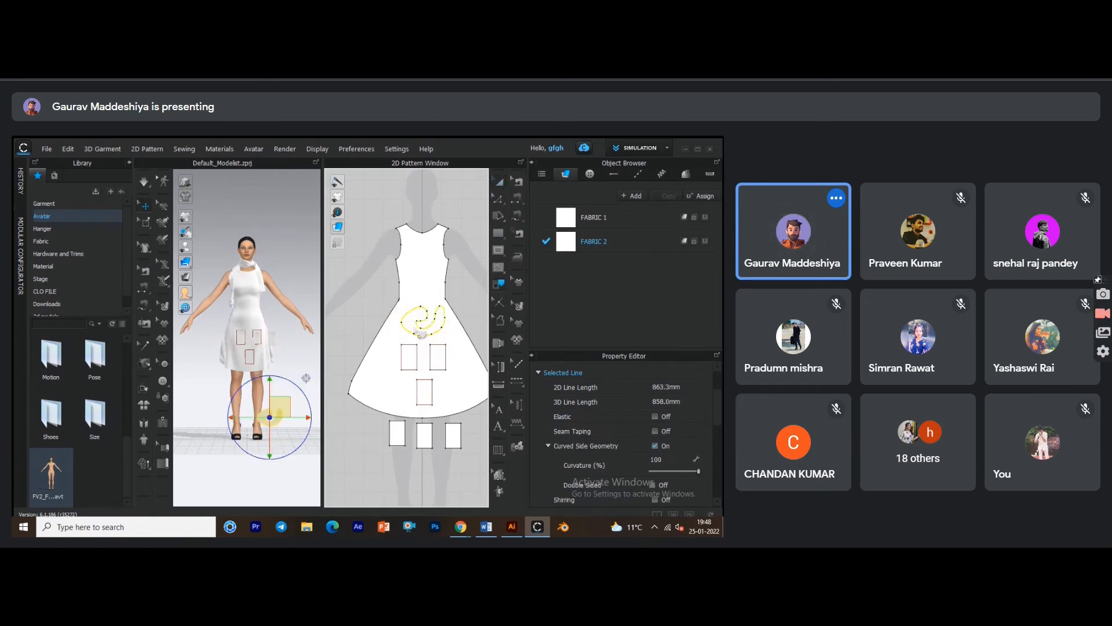
{"action": "left_click", "coordinate": [397, 334]}
{"action": "left_click", "coordinate": [409, 334]}
{"action": "left_click", "coordinate": [408, 313], "text": "shift"}
{"action": "left_click", "coordinate": [425, 323]}
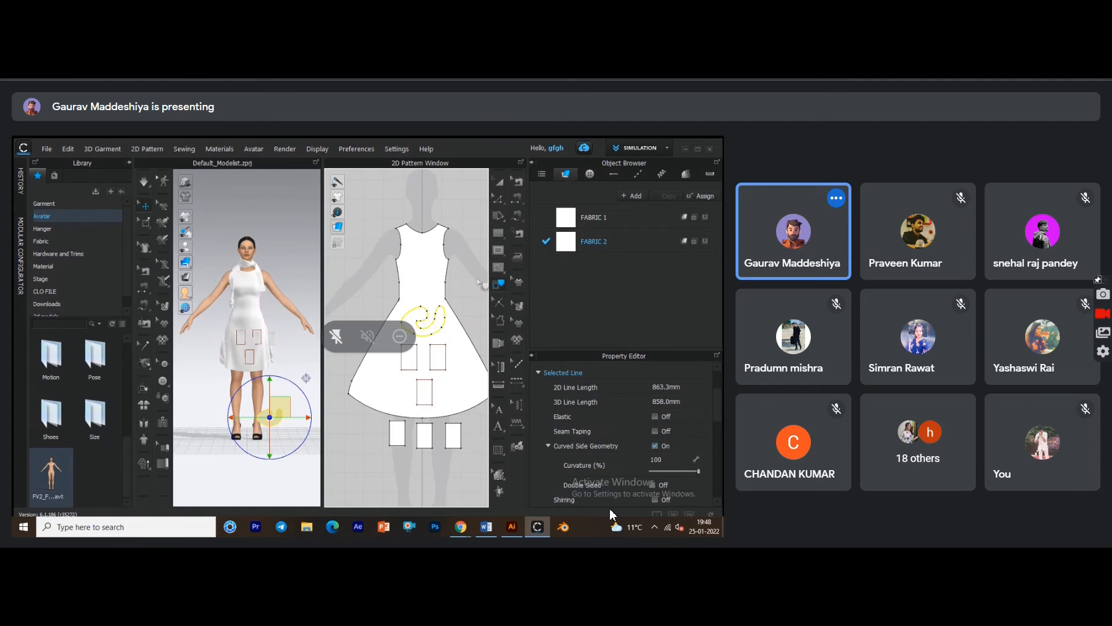
{"action": "key", "text": "Return"}
Move the crescent piece off its traced outline to the left edge of the dress front's waist.
{"action": "left_click", "coordinate": [498, 181]}
{"action": "left_click_drag", "start_coordinate": [424, 335], "coordinate": [380, 329]}
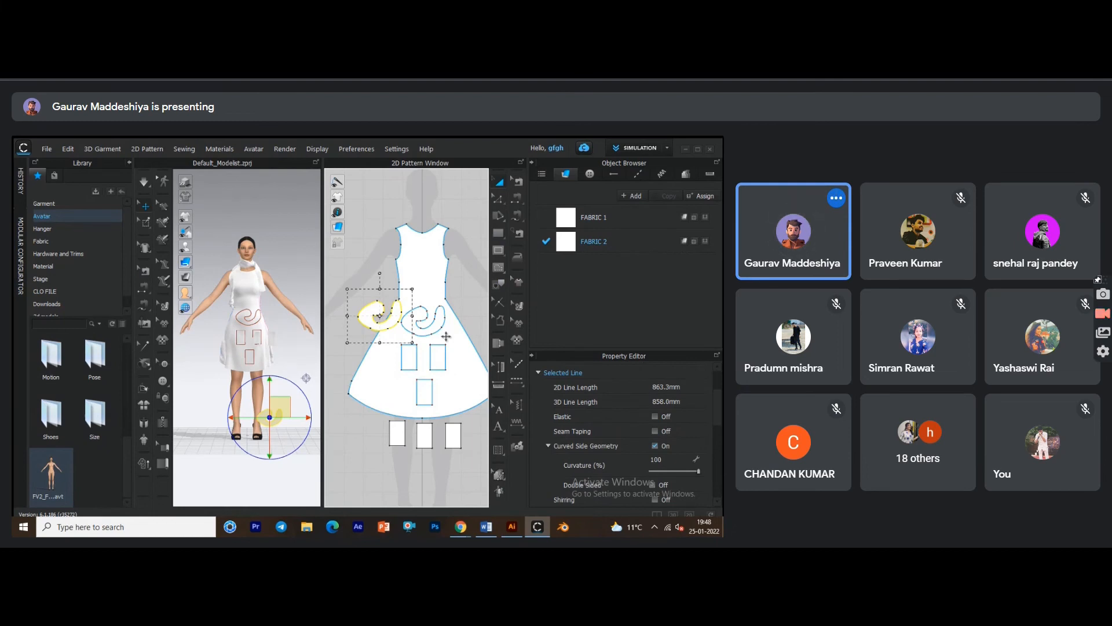
{"action": "key", "text": "ctrl+d"}
{"action": "scroll", "coordinate": [446, 336], "scroll_direction": "up", "scroll_amount": 2}
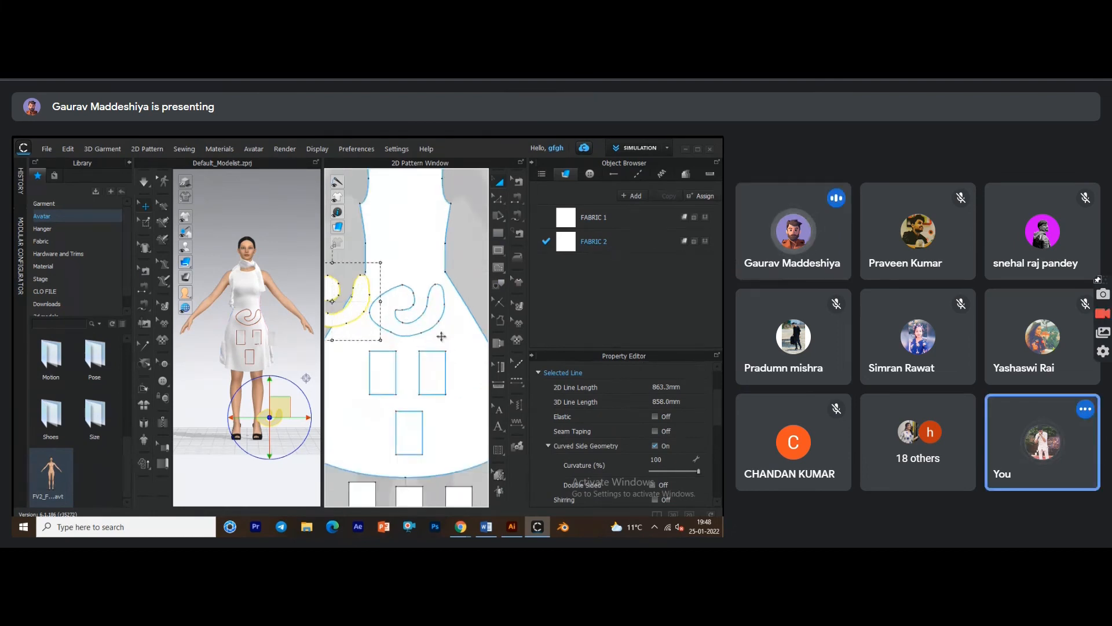
{"action": "middle_click_drag", "start_coordinate": [436, 353], "coordinate": [443, 362]}
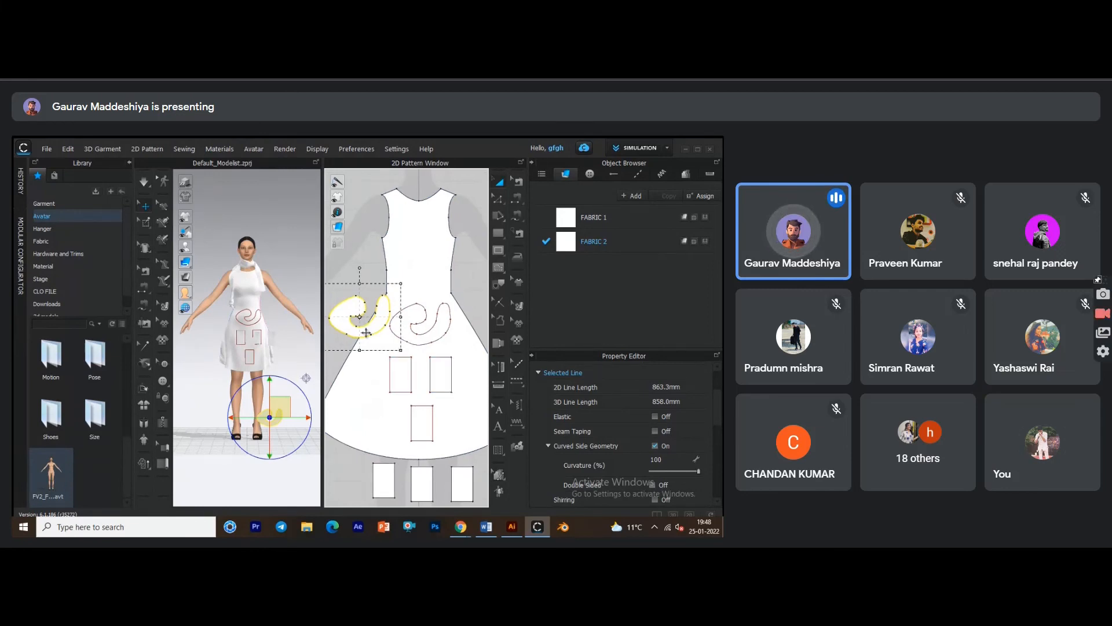
Move the leftmost pocket piece onto the lower left of the skirt and trace its outline there.
{"action": "middle_click_drag", "start_coordinate": [399, 423], "coordinate": [405, 373]}
{"action": "left_click", "coordinate": [396, 442]}
{"action": "left_click_drag", "start_coordinate": [392, 438], "coordinate": [374, 367]}
{"action": "left_click", "coordinate": [500, 287]}
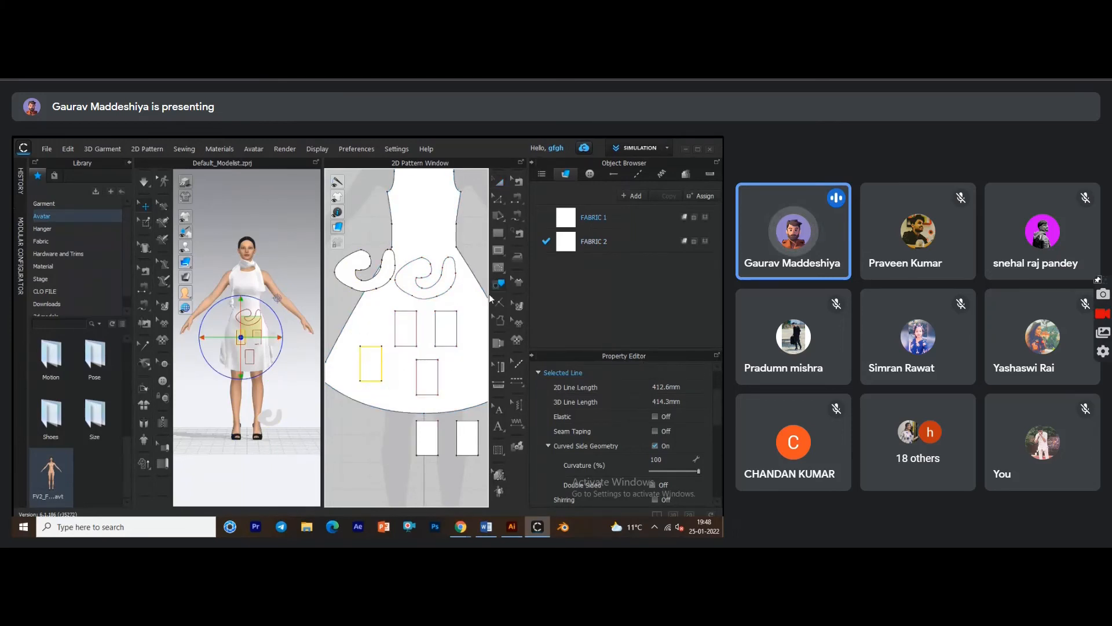
{"action": "key", "text": "Return"}
Copy the traced pocket rectangle and paste it just below the skirt's hem on the left side.
{"action": "key", "text": "a"}
{"action": "left_click", "coordinate": [371, 360]}
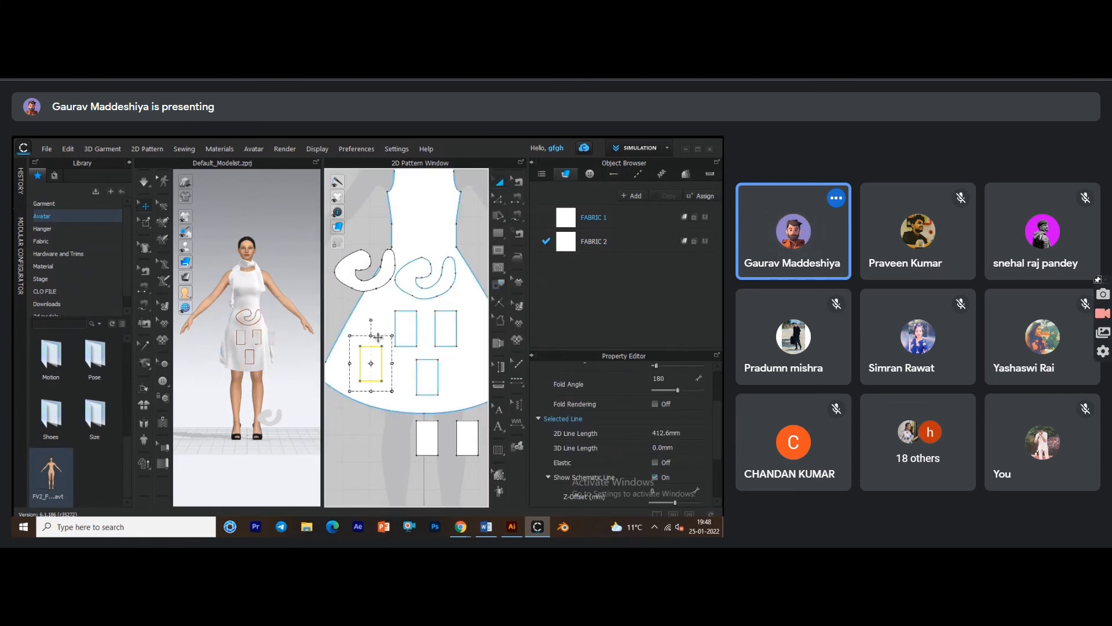
{"action": "key", "text": "ctrl+c"}
{"action": "key", "text": "ctrl+v"}
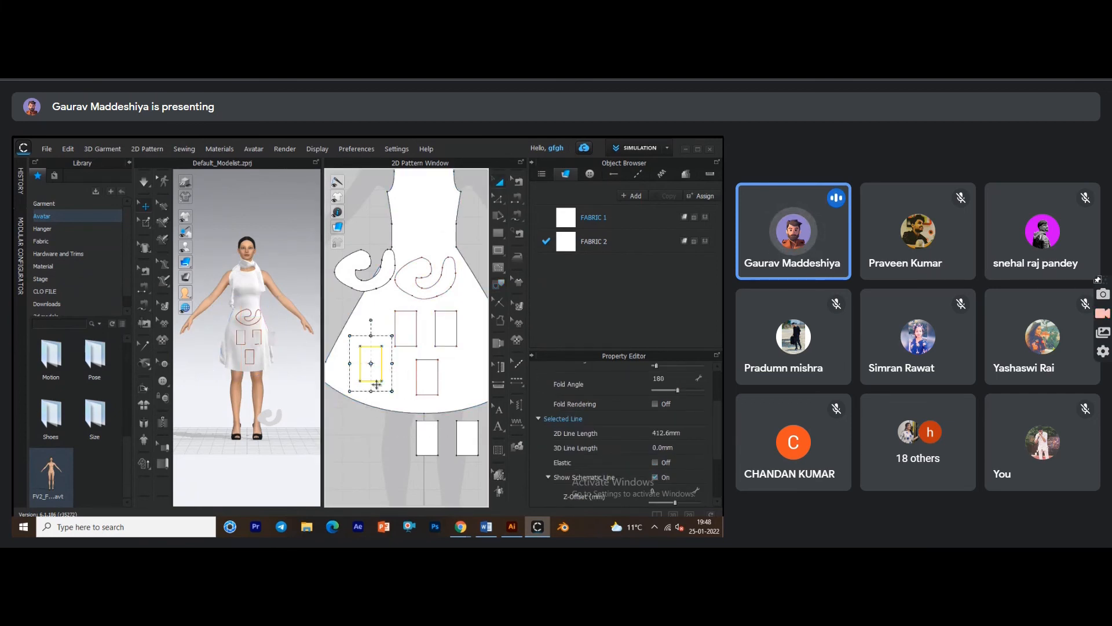
{"action": "left_click", "coordinate": [373, 437]}
{"action": "left_click", "coordinate": [393, 391]}
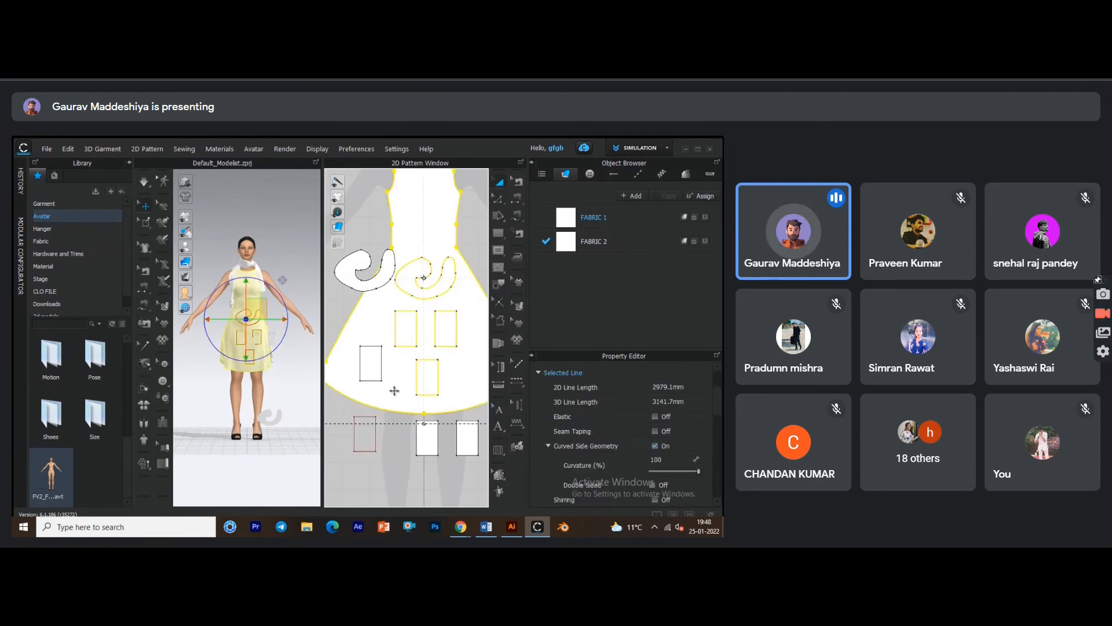
{"action": "middle_click_drag", "start_coordinate": [390, 381], "coordinate": [410, 386]}
{"action": "left_click", "coordinate": [365, 331]}
{"action": "middle_click_drag", "start_coordinate": [425, 335], "coordinate": [410, 394]}
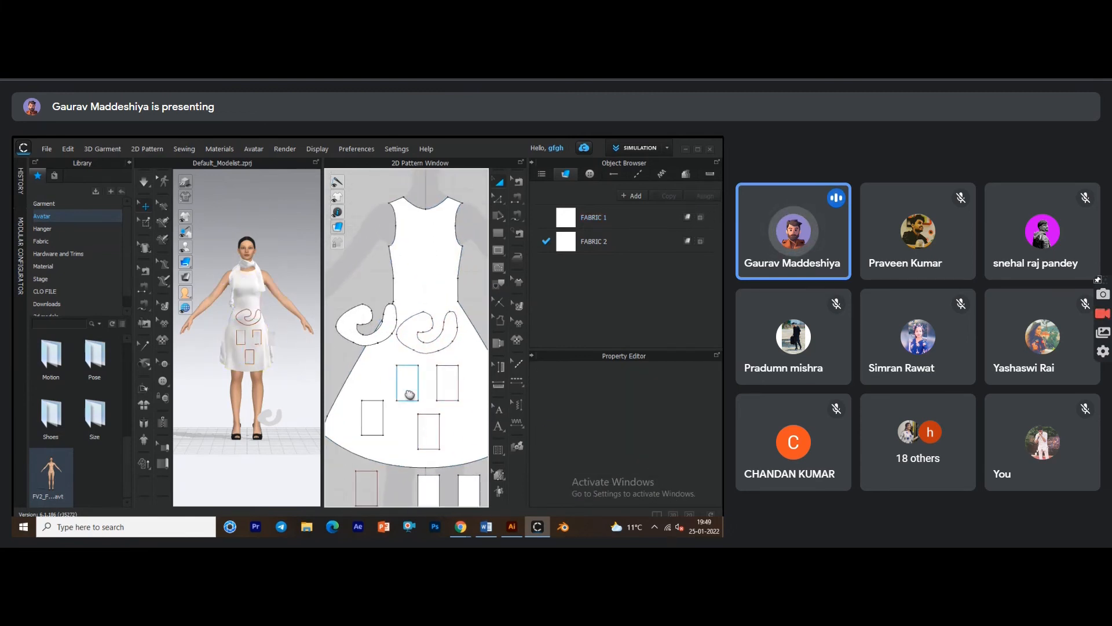
Move the crescent piece onto the bodice front, just above its traced outline.
{"action": "left_click", "coordinate": [354, 324]}
{"action": "left_click_drag", "start_coordinate": [356, 324], "coordinate": [419, 282]}
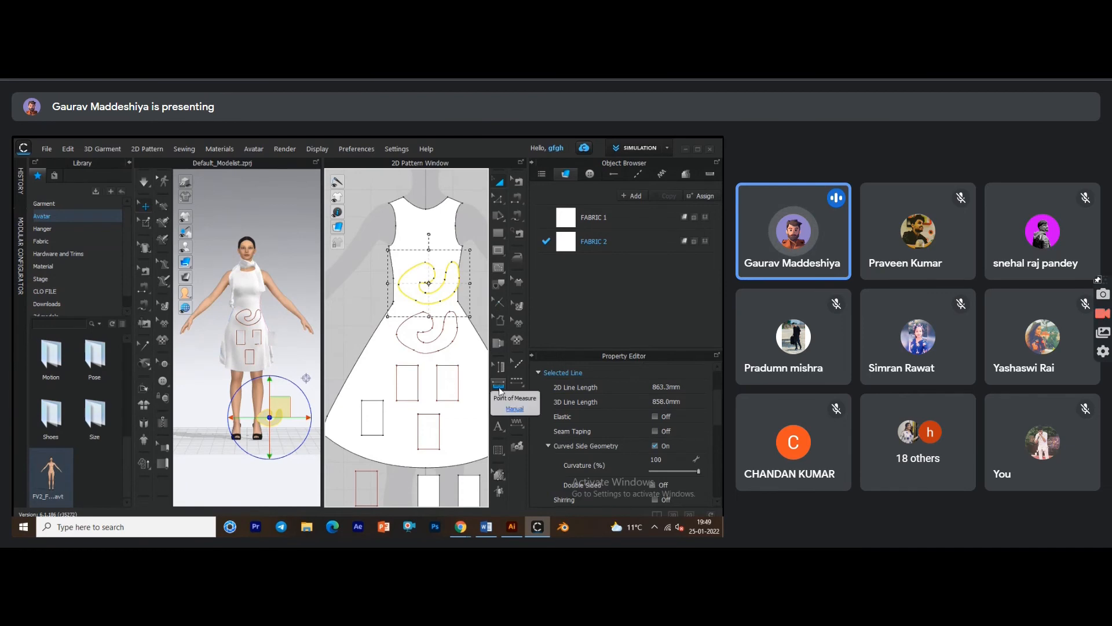
{"action": "middle_click_drag", "start_coordinate": [434, 304], "coordinate": [420, 332]}
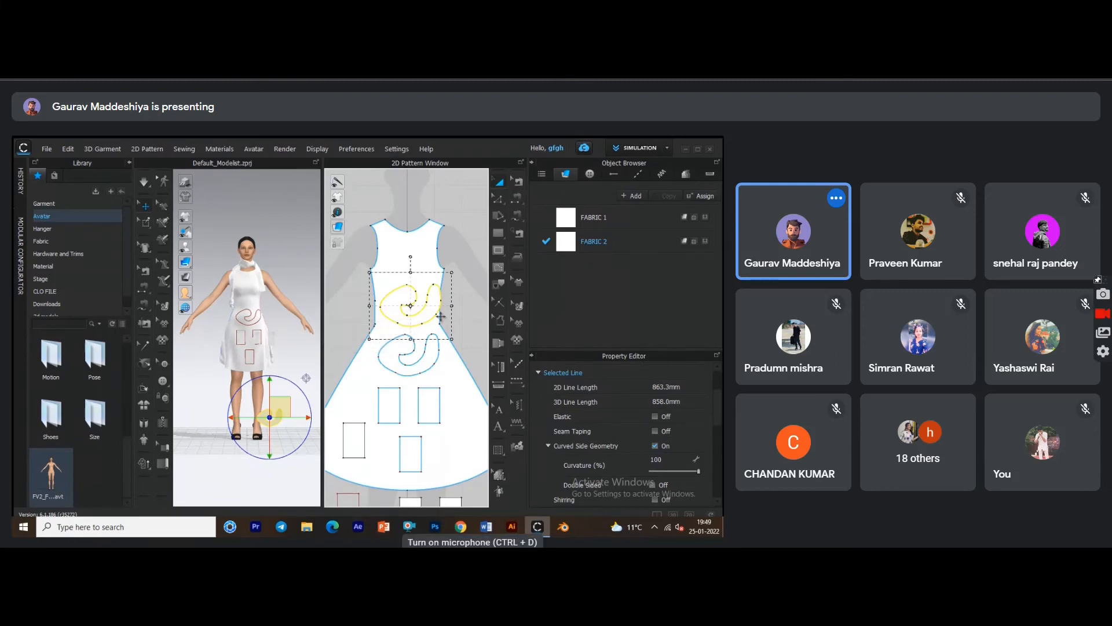
Scale the crescent piece down on the bodice front to an outline length of about 724 mm.
{"action": "left_click", "coordinate": [473, 563]}
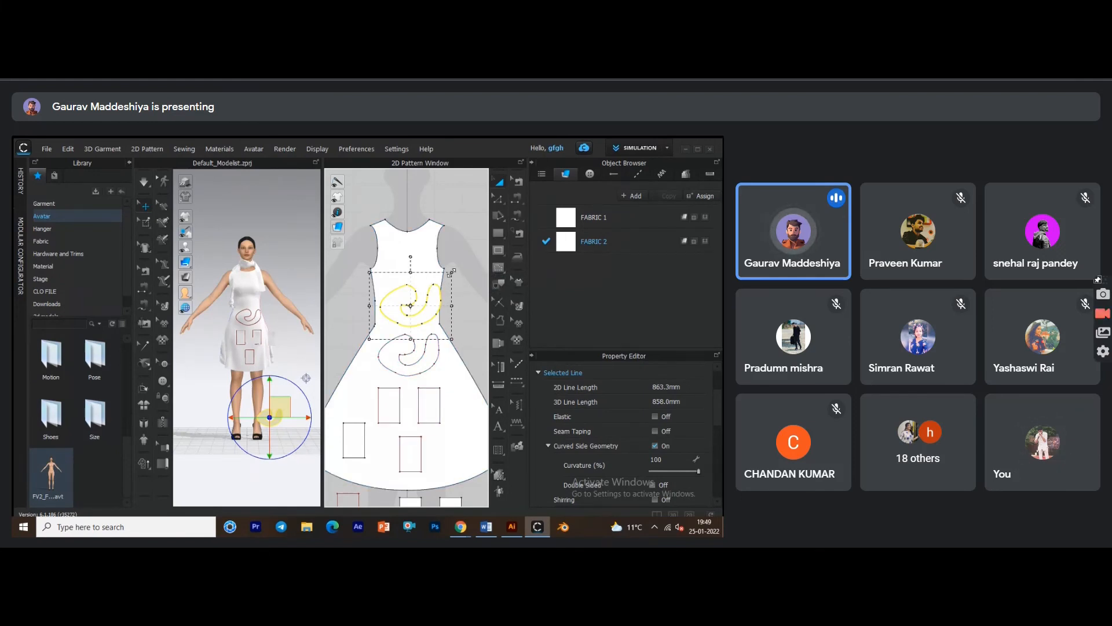
{"action": "left_click_drag", "start_coordinate": [451, 273], "coordinate": [442, 280]}
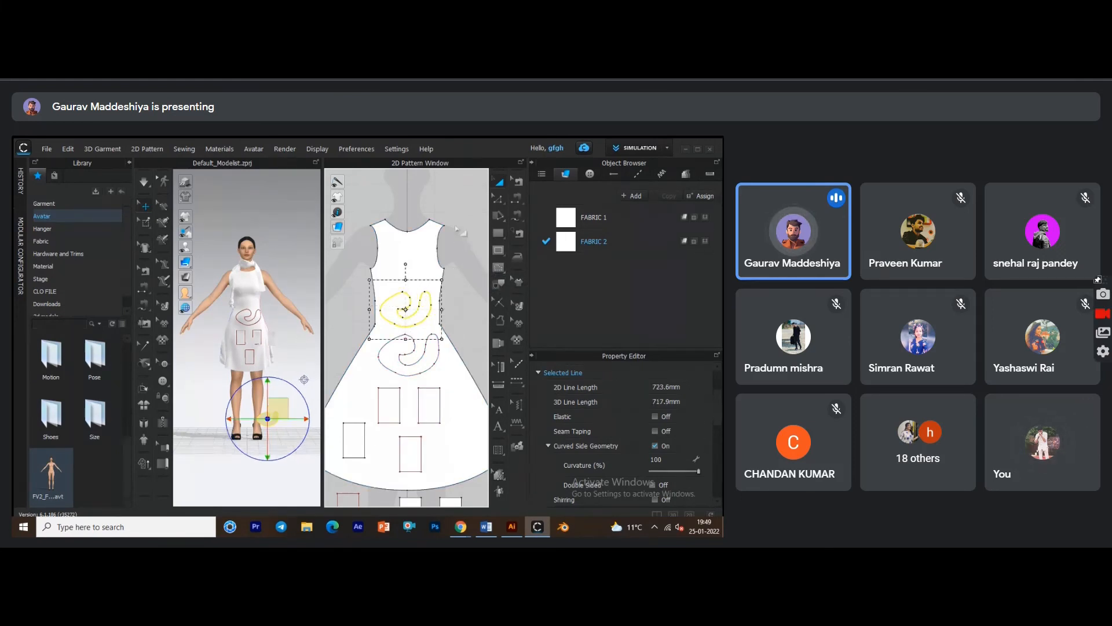
{"action": "key", "text": "ctrl+d"}
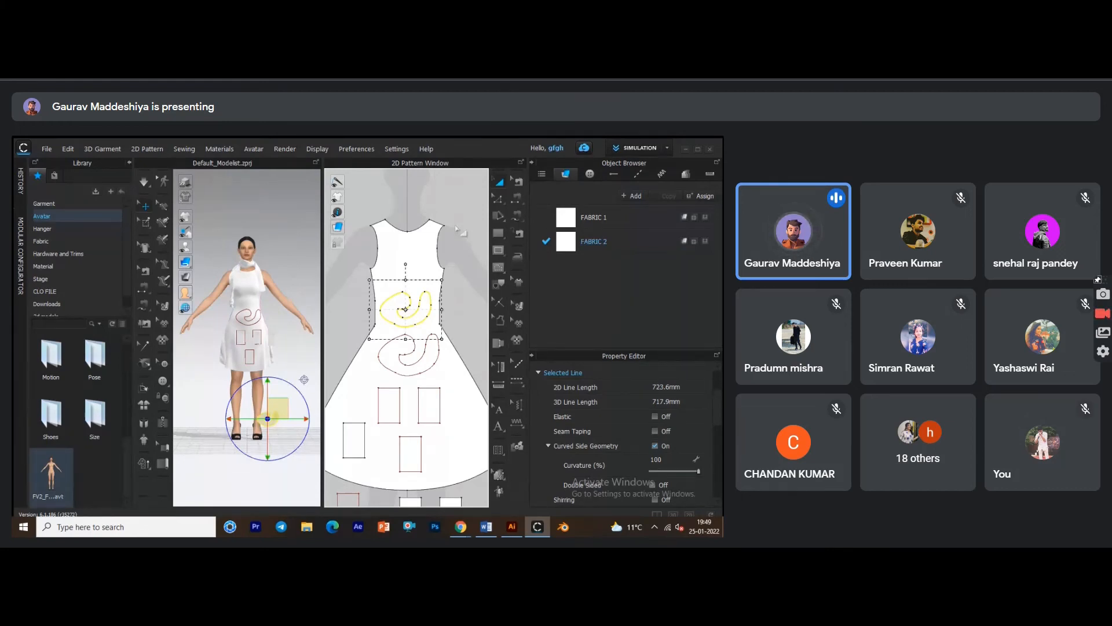
{"action": "left_click", "coordinate": [145, 441]}
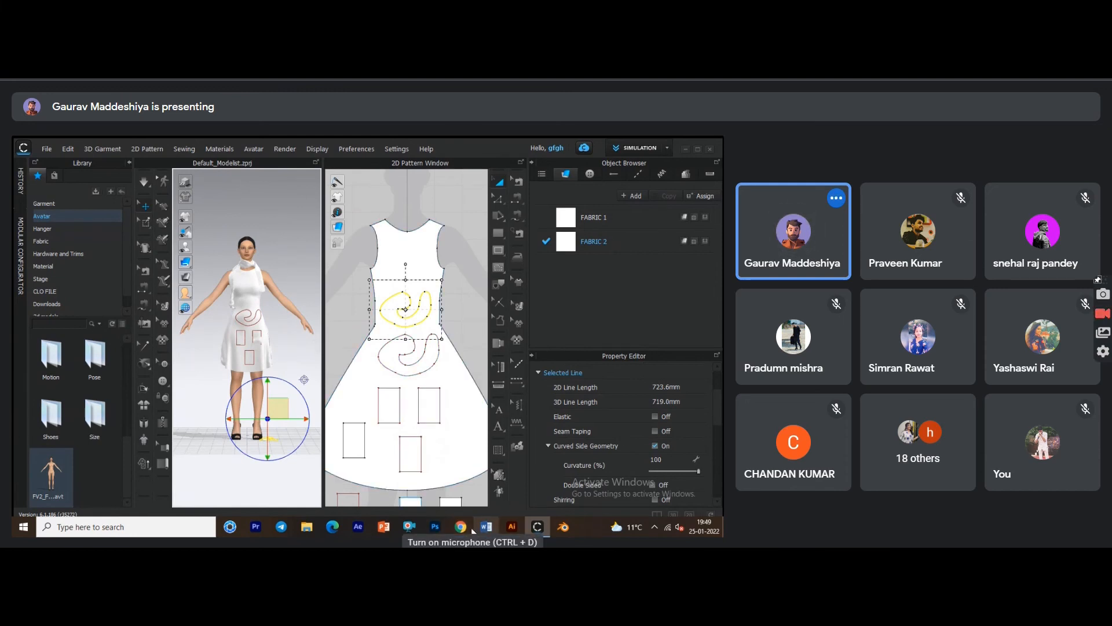
Switch to Chrome, hide the screen-sharing notice and go to the meeting page.
{"action": "mouse_move", "coordinate": [470, 530]}
{"action": "key", "text": "ctrl+d"}
{"action": "left_click", "coordinate": [423, 481]}
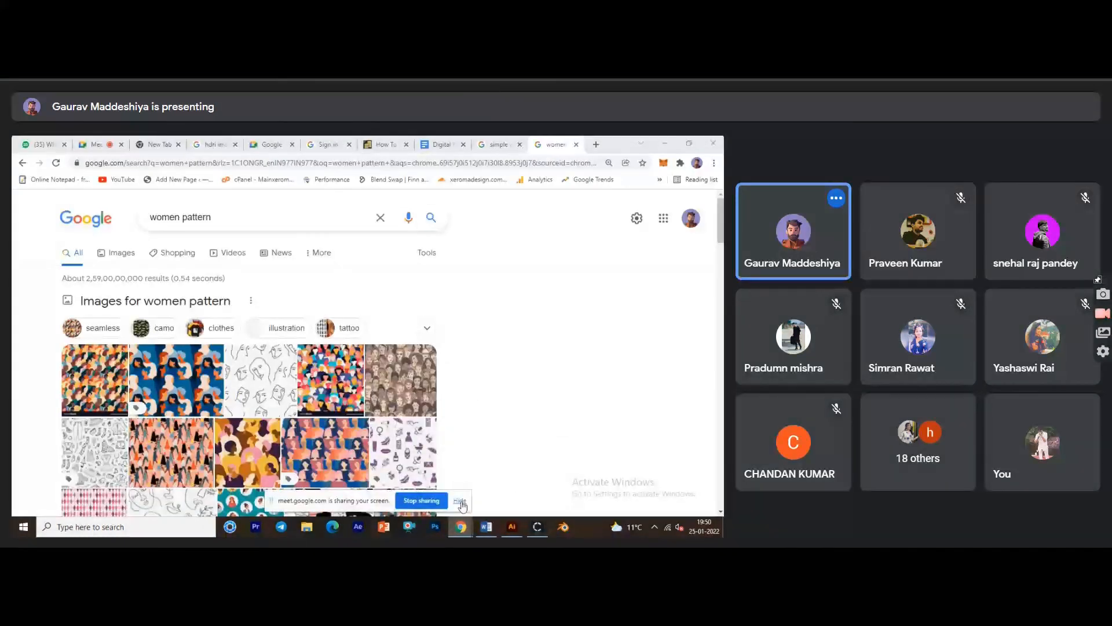
{"action": "left_click", "coordinate": [460, 502]}
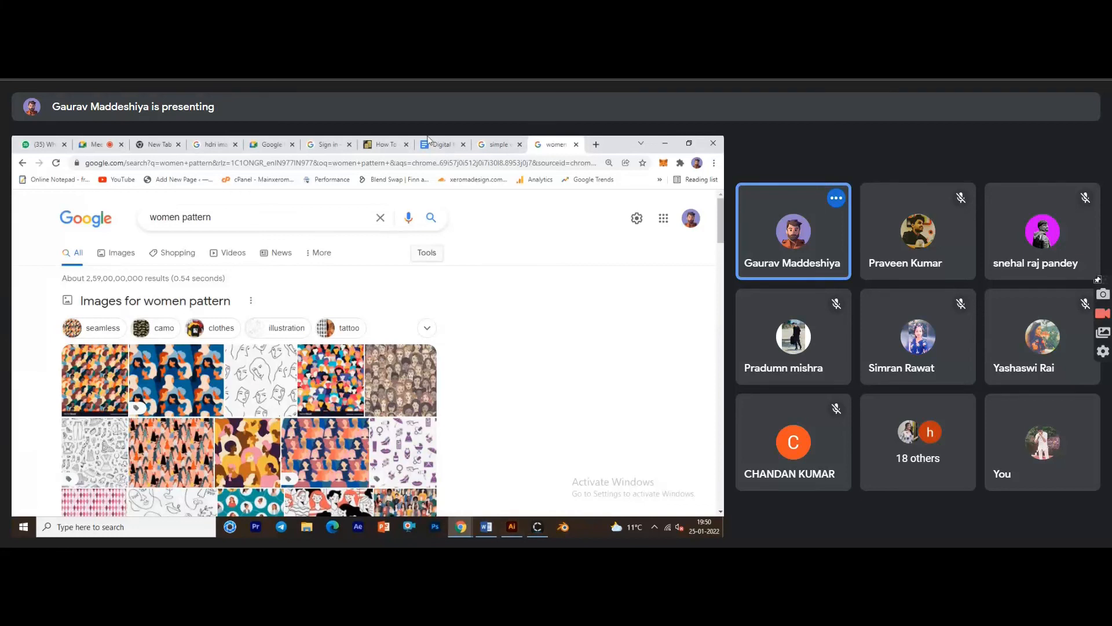
{"action": "left_click", "coordinate": [118, 142]}
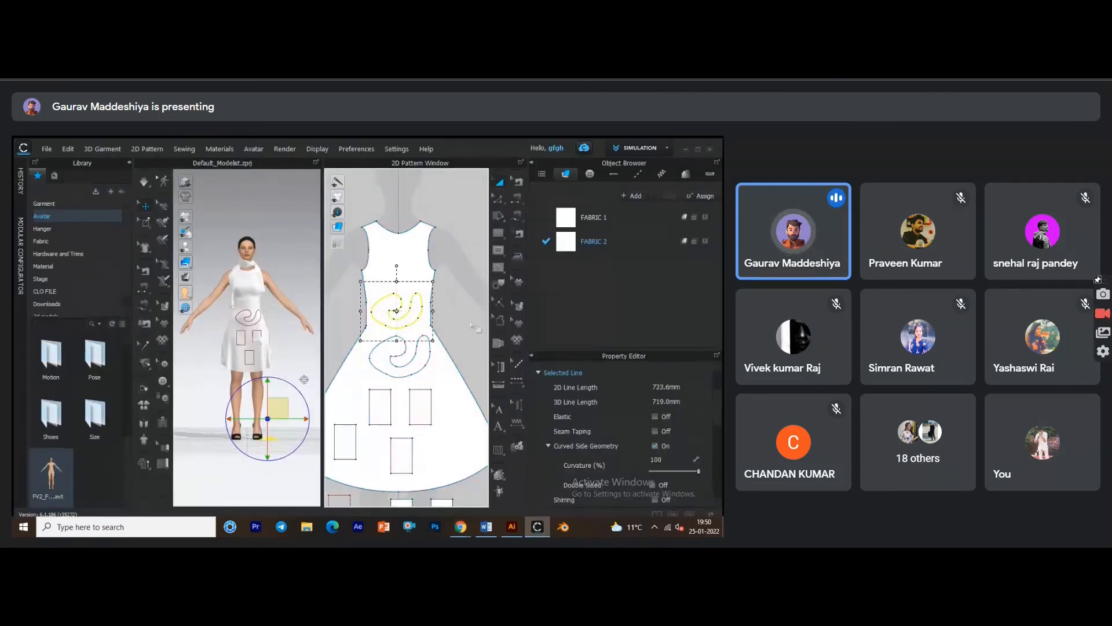
{"action": "key", "text": "ctrl+d"}
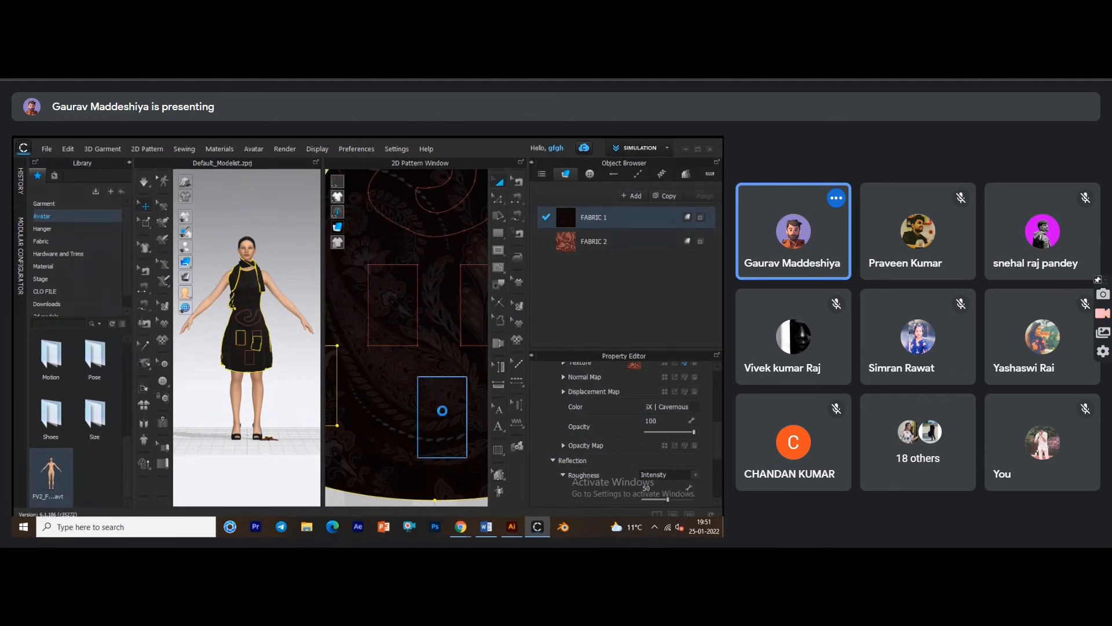
{"action": "key", "text": "ctrl+d"}
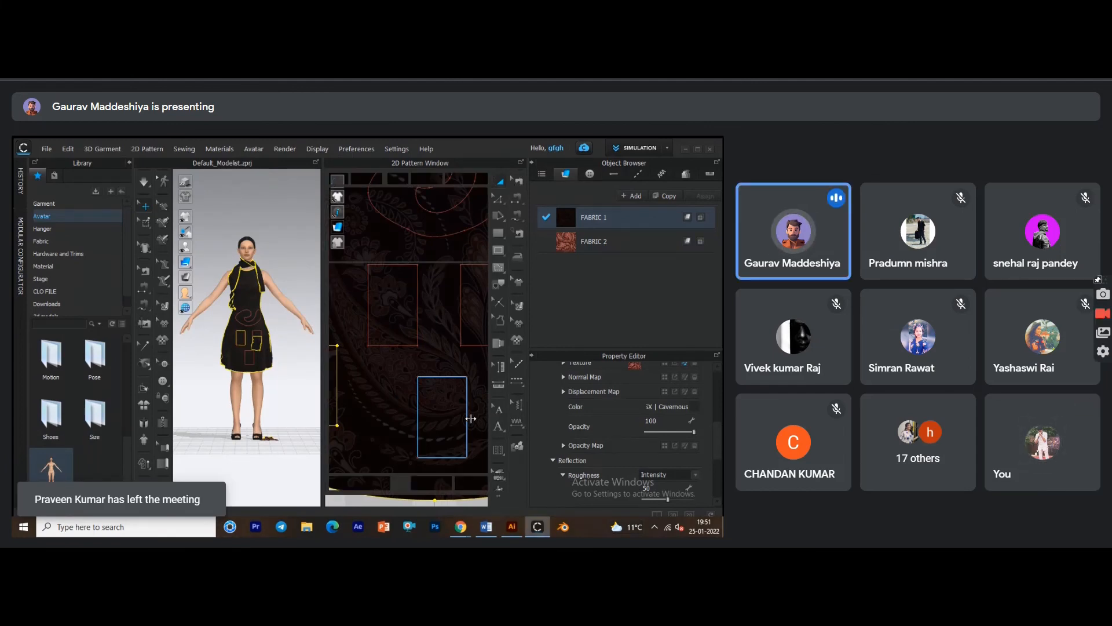
{"action": "key", "text": "ctrl+d"}
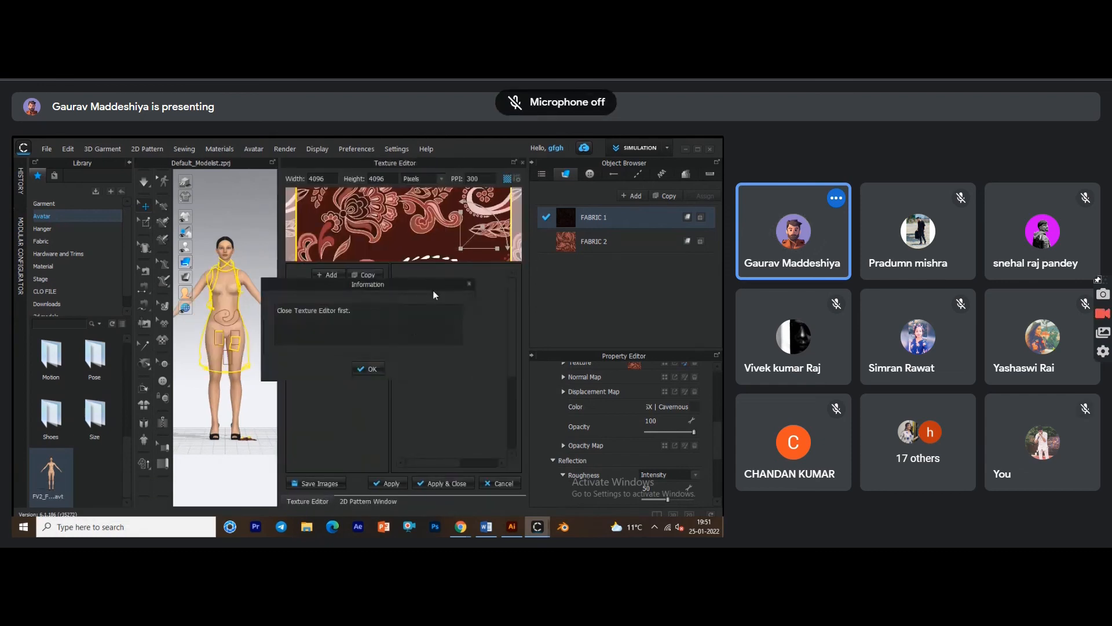
Dismiss the notice about the Texture Editor and close that editor to get back to the dress pattern pieces.
{"action": "left_click", "coordinate": [468, 284]}
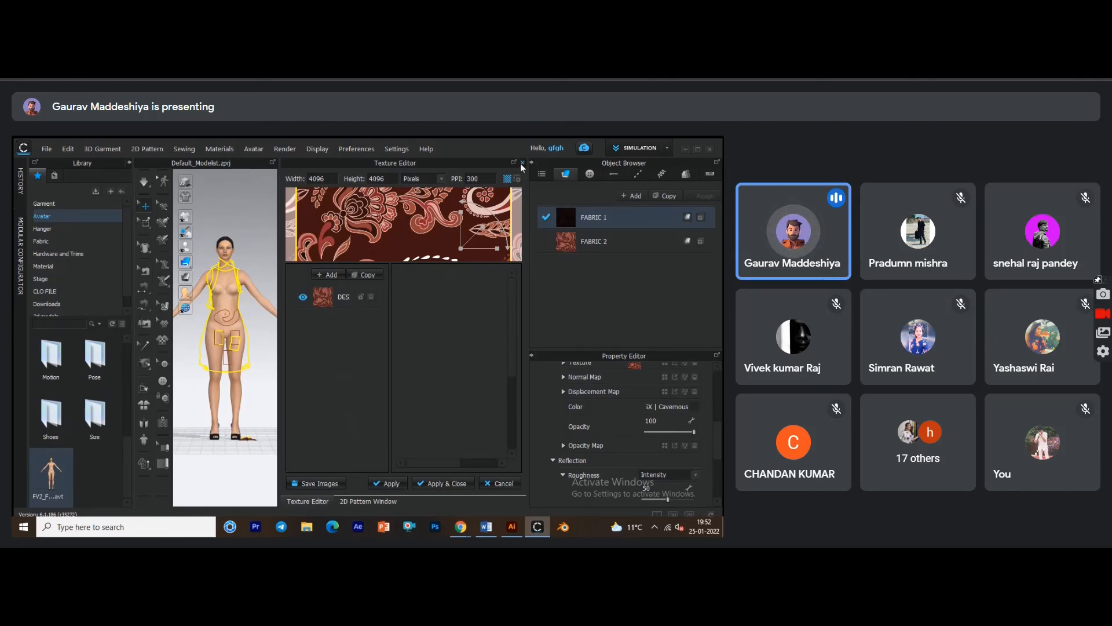
{"action": "left_click", "coordinate": [443, 483]}
{"action": "scroll", "coordinate": [257, 398], "scroll_direction": "up", "scroll_amount": 3}
{"action": "middle_click_drag", "start_coordinate": [258, 391], "coordinate": [182, 397]}
{"action": "scroll", "coordinate": [389, 352], "scroll_direction": "down", "scroll_amount": 2}
{"action": "scroll", "coordinate": [423, 335], "scroll_direction": "up", "scroll_amount": 7}
{"action": "middle_click_drag", "start_coordinate": [425, 351], "coordinate": [405, 400]}
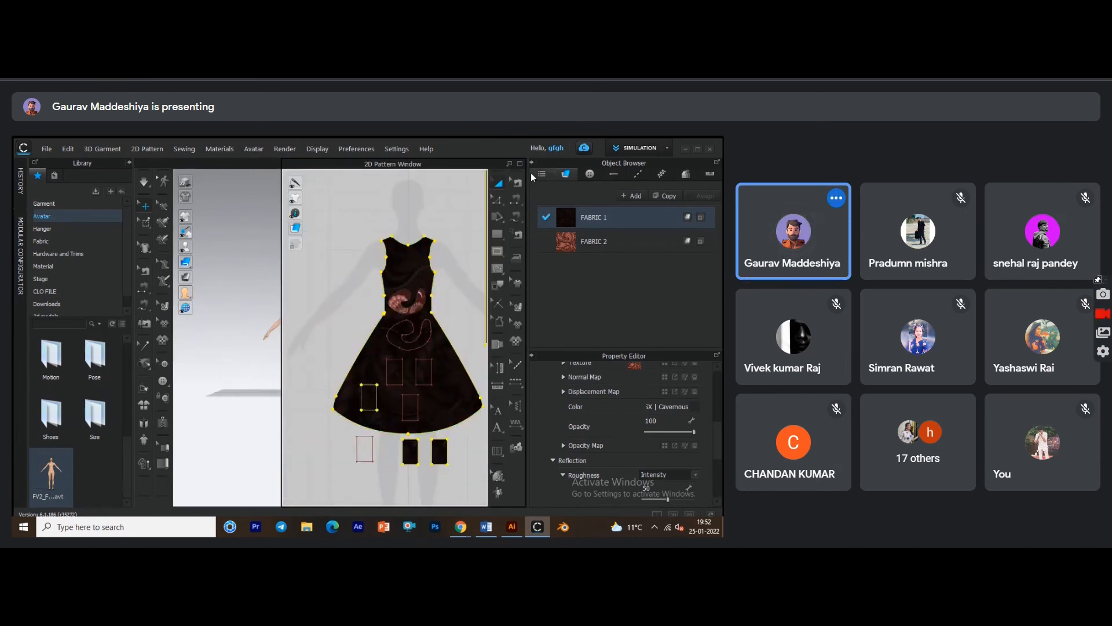
Add a third fabric and assign it to the dress front piece.
{"action": "left_click", "coordinate": [364, 244]}
{"action": "left_click", "coordinate": [408, 263]}
{"action": "left_click", "coordinate": [631, 196]}
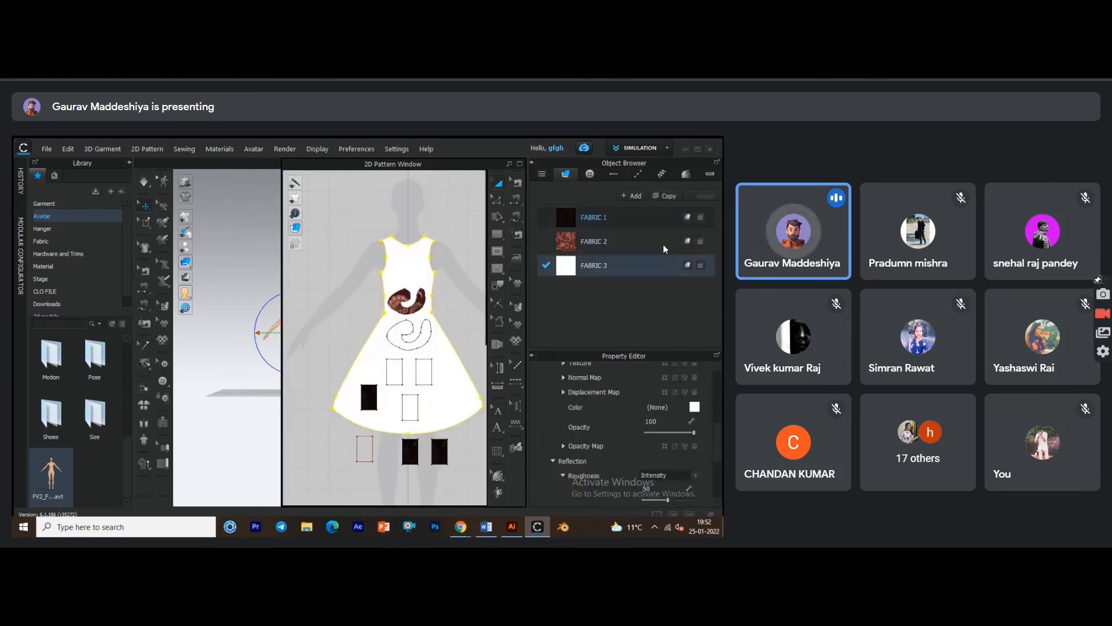
{"action": "left_click", "coordinate": [640, 223]}
{"action": "left_click", "coordinate": [409, 269]}
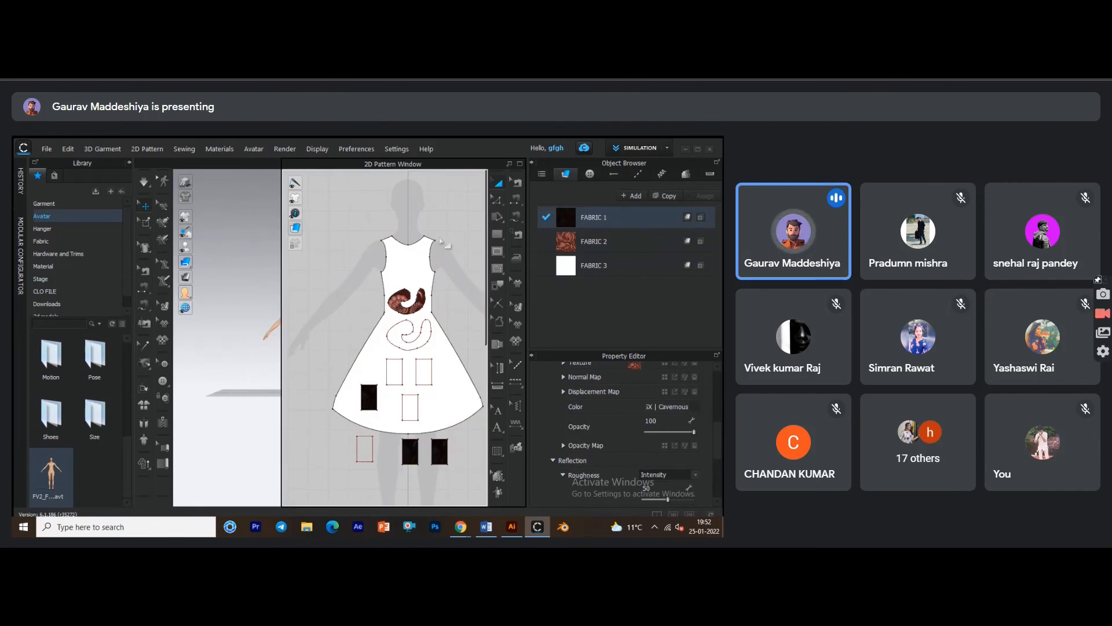
{"action": "scroll", "coordinate": [405, 278], "scroll_direction": "up", "scroll_amount": 4}
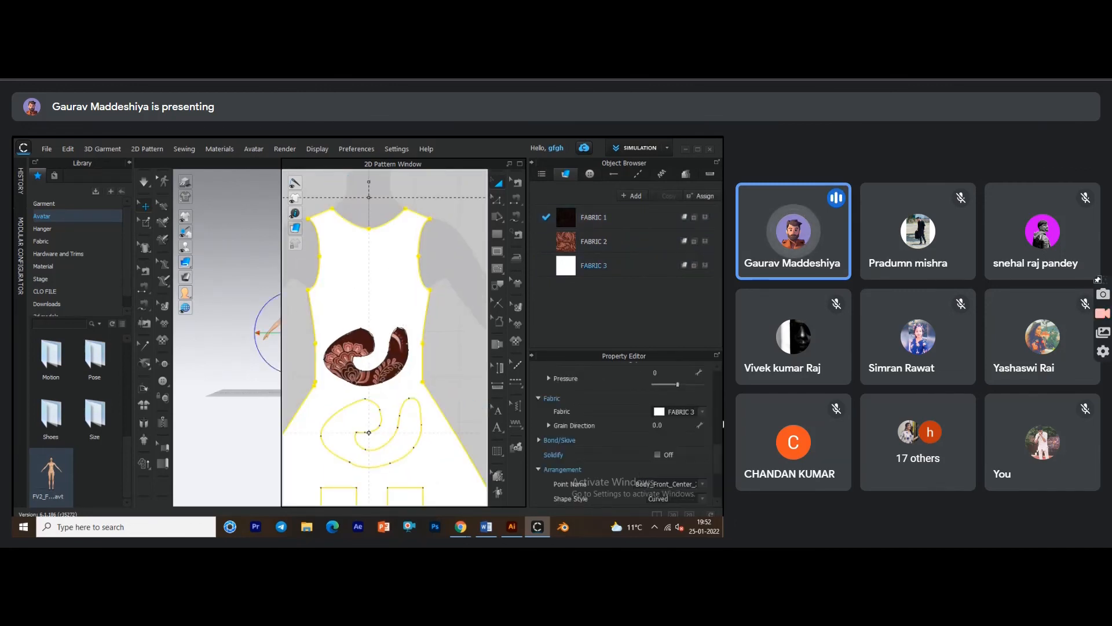
{"action": "scroll", "coordinate": [693, 461], "scroll_direction": "down", "scroll_amount": 3}
{"action": "left_click_drag", "start_coordinate": [716, 469], "coordinate": [720, 390]}
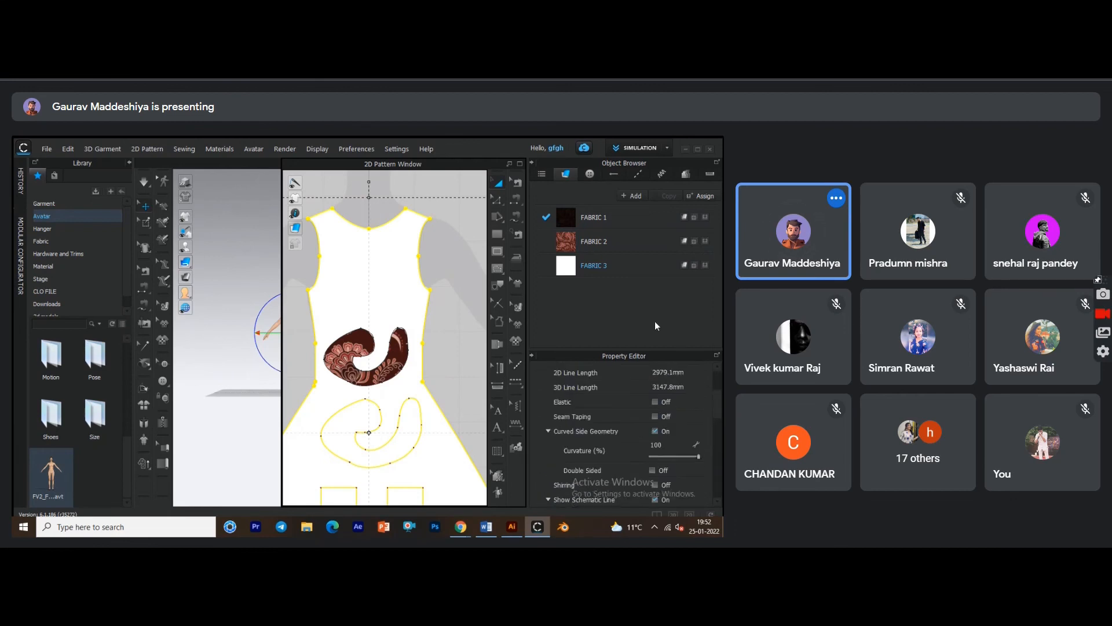
Load the DESIGN 2 MONOCHROME PRINTABLE image as the texture of FABRIC 3.
{"action": "left_click", "coordinate": [577, 274]}
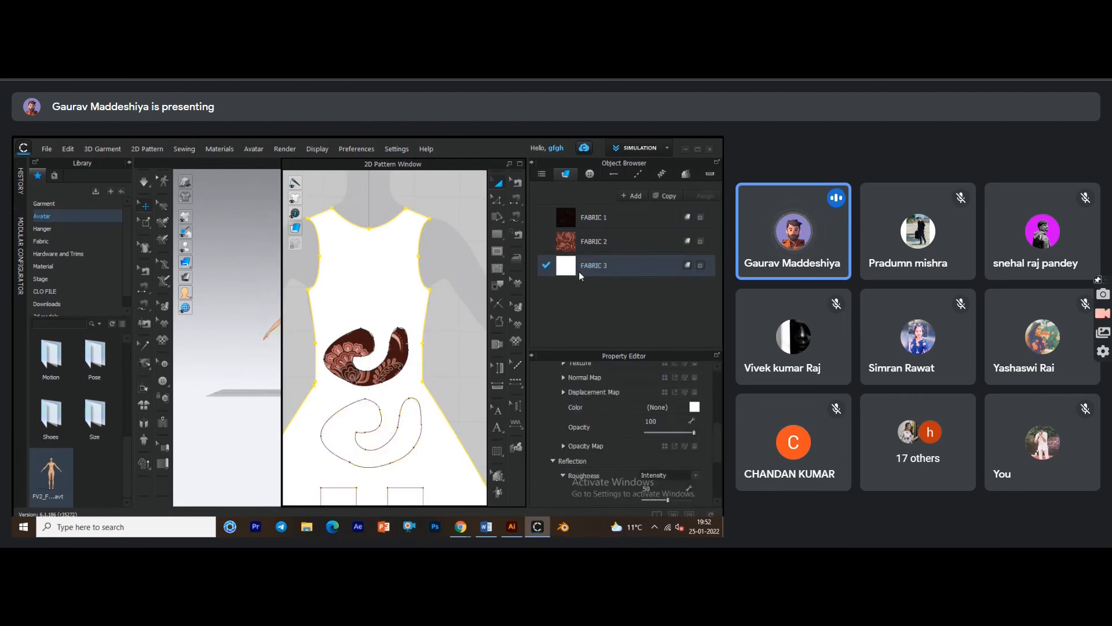
{"action": "left_click", "coordinate": [695, 408]}
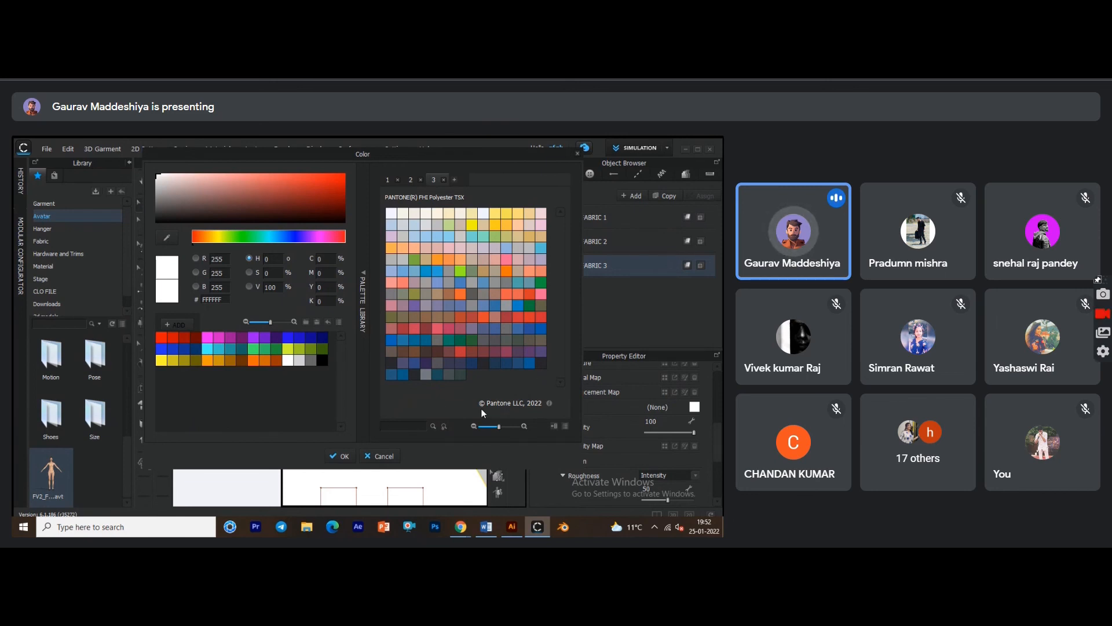
{"action": "left_click", "coordinate": [385, 456]}
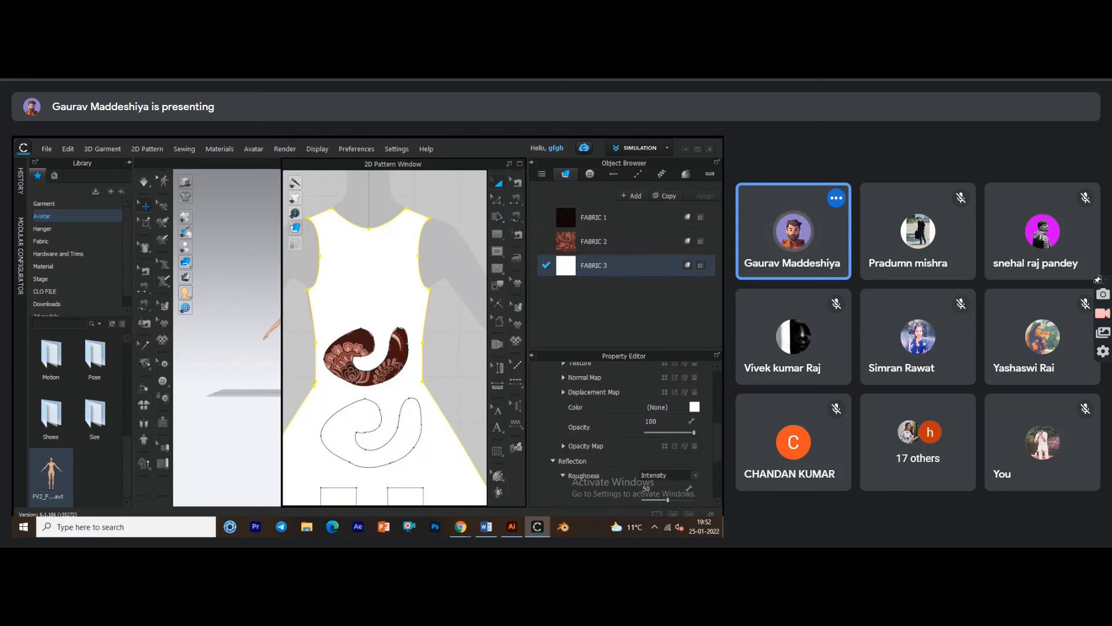
{"action": "scroll", "coordinate": [716, 434], "scroll_direction": "up", "scroll_amount": 2}
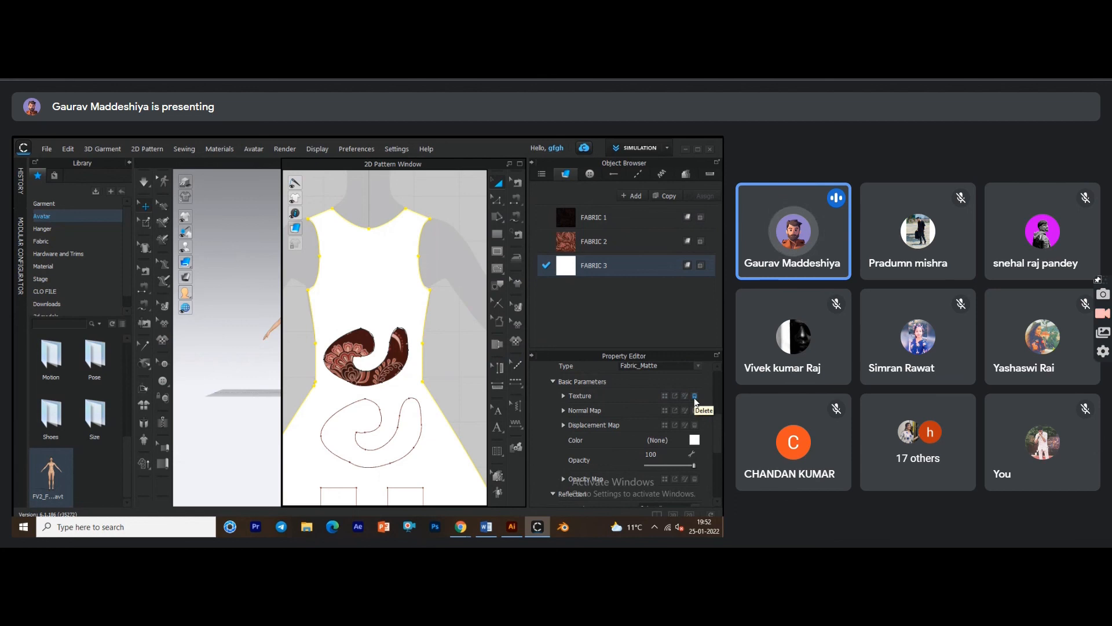
{"action": "left_click", "coordinate": [665, 398]}
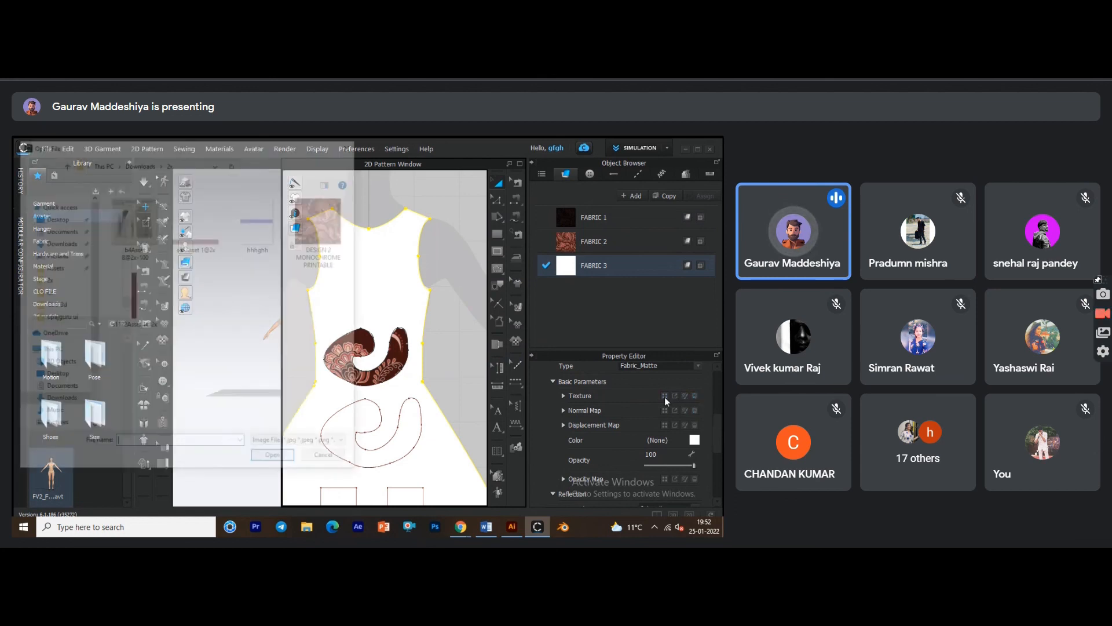
{"action": "double_click", "coordinate": [332, 224]}
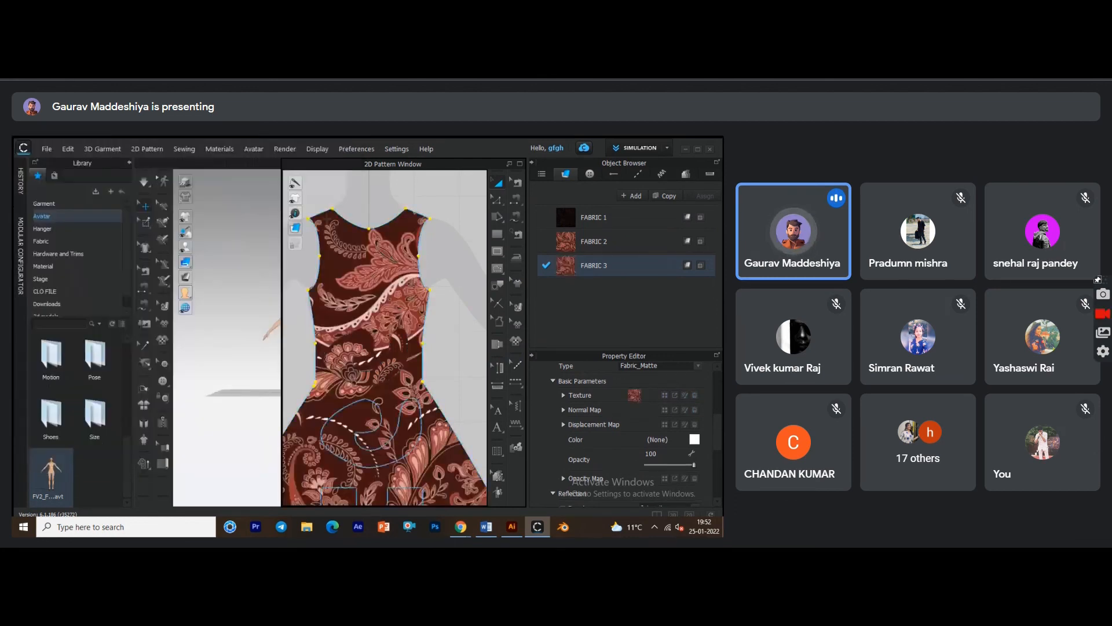
Examine the print on the crescent piece and dress front in the pattern layout and on the avatar.
{"action": "left_click", "coordinate": [365, 370]}
{"action": "middle_click_drag", "start_coordinate": [365, 371], "coordinate": [365, 368]}
{"action": "middle_click_drag", "start_coordinate": [238, 354], "coordinate": [212, 400]}
{"action": "scroll", "coordinate": [185, 356], "scroll_direction": "up", "scroll_amount": 3}
{"action": "scroll", "coordinate": [253, 349], "scroll_direction": "up", "scroll_amount": 4}
{"action": "scroll", "coordinate": [223, 405], "scroll_direction": "up", "scroll_amount": 2}
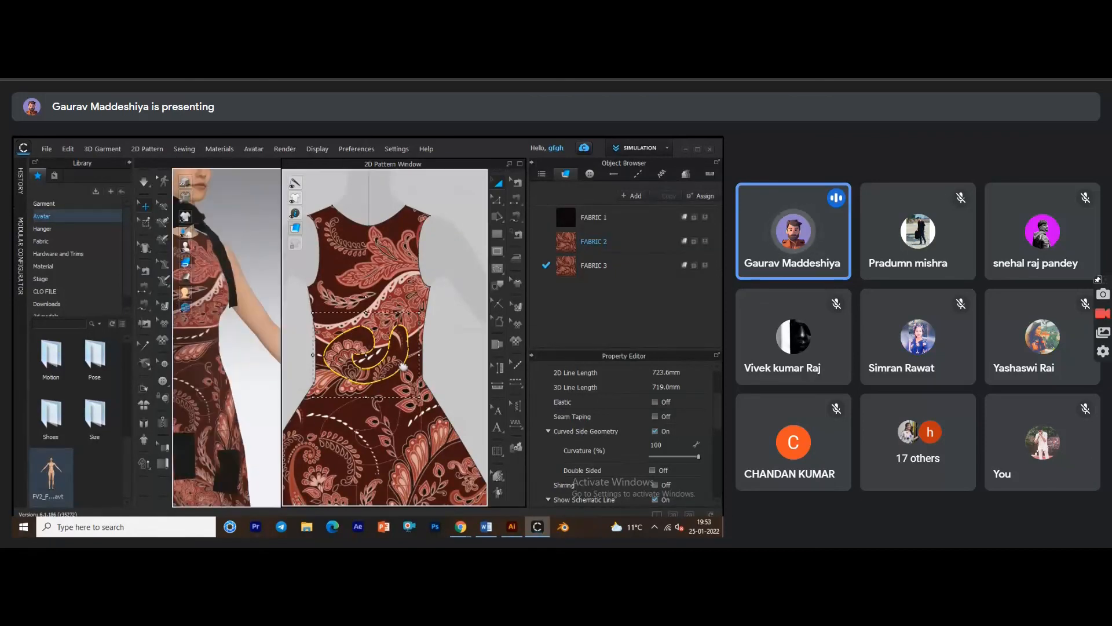
{"action": "middle_click_drag", "start_coordinate": [400, 363], "coordinate": [442, 399]}
{"action": "scroll", "coordinate": [207, 391], "scroll_direction": "down", "scroll_amount": 3}
{"action": "scroll", "coordinate": [383, 368], "scroll_direction": "down", "scroll_amount": 2}
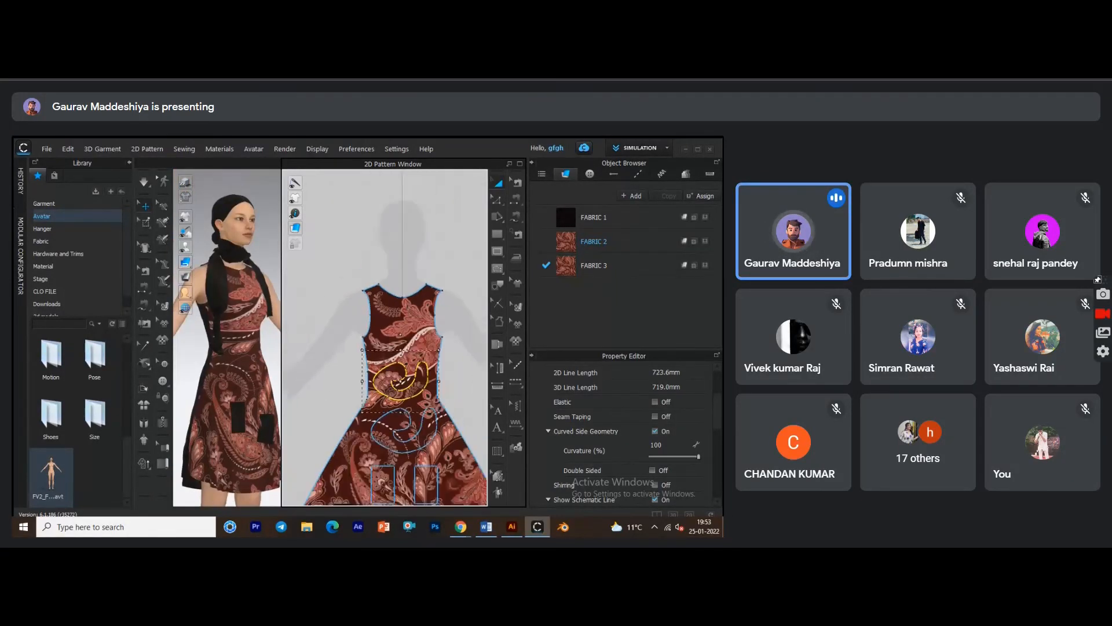
{"action": "middle_click_drag", "start_coordinate": [392, 361], "coordinate": [368, 286]}
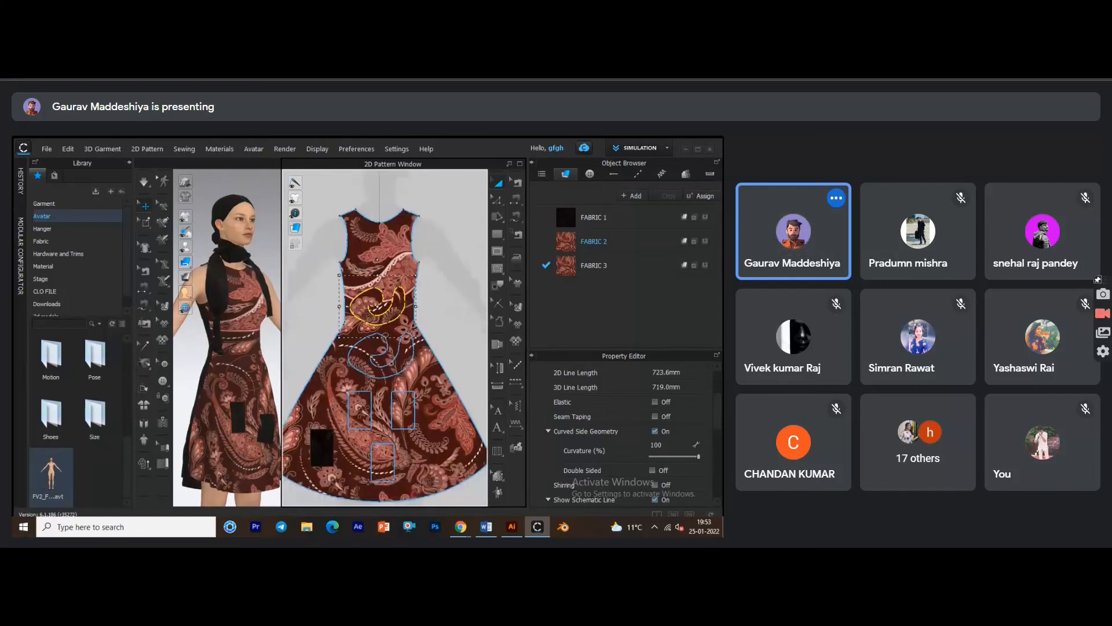
{"action": "key", "text": "ctrl+z"}
{"action": "scroll", "coordinate": [393, 373], "scroll_direction": "down", "scroll_amount": 3}
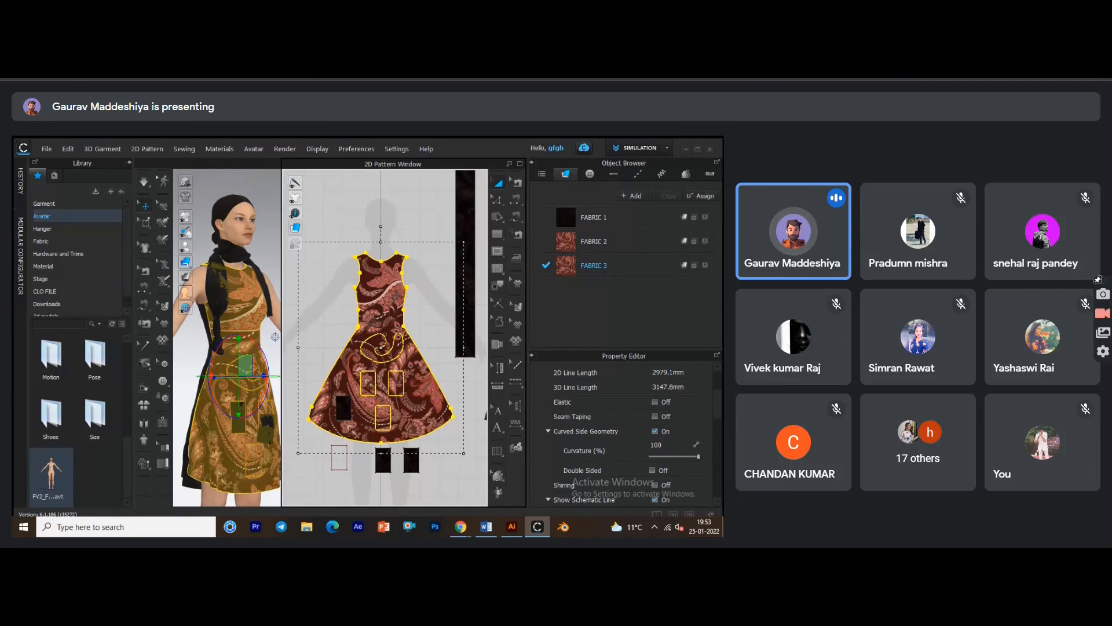
Look at the Illustrator drawing and the Word document about CLO, and return to CLO.
{"action": "left_click", "coordinate": [515, 530]}
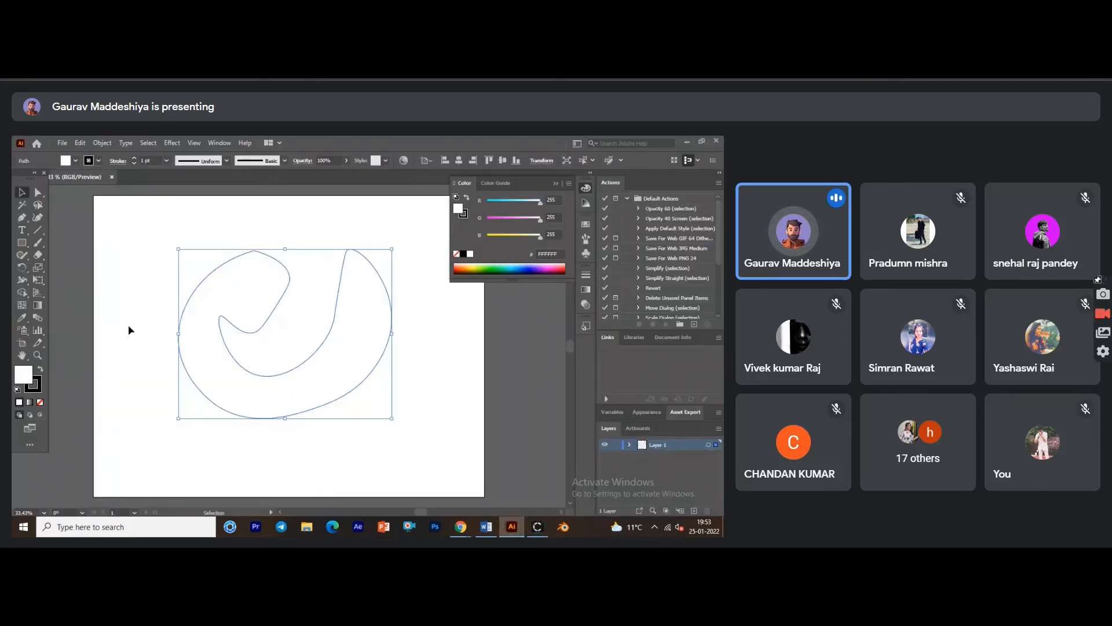
{"action": "mouse_move", "coordinate": [461, 526]}
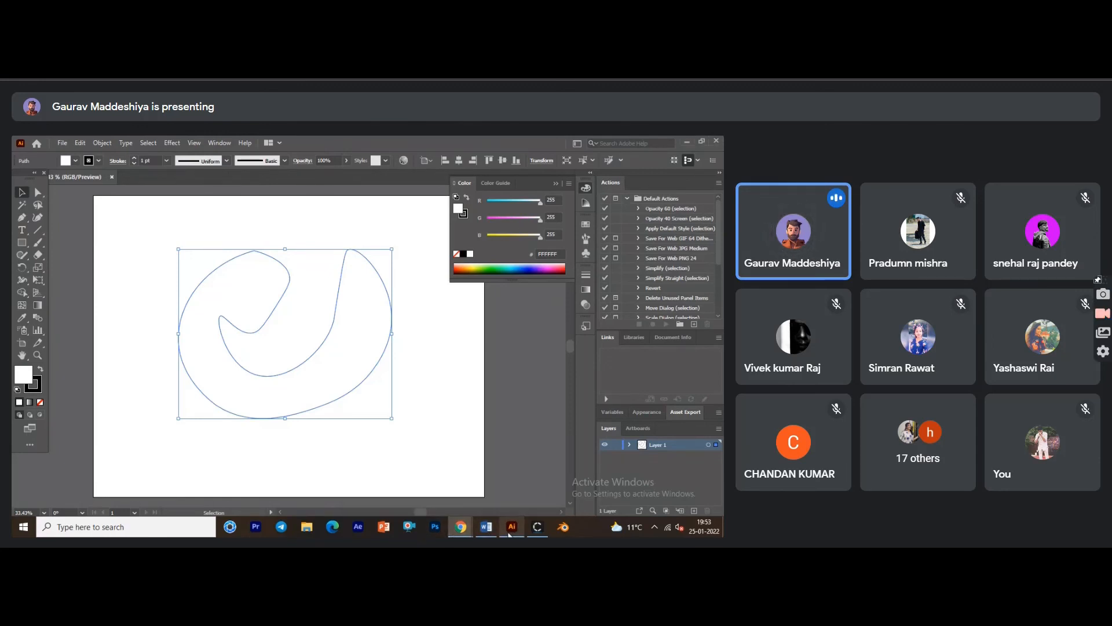
{"action": "left_click", "coordinate": [487, 527]}
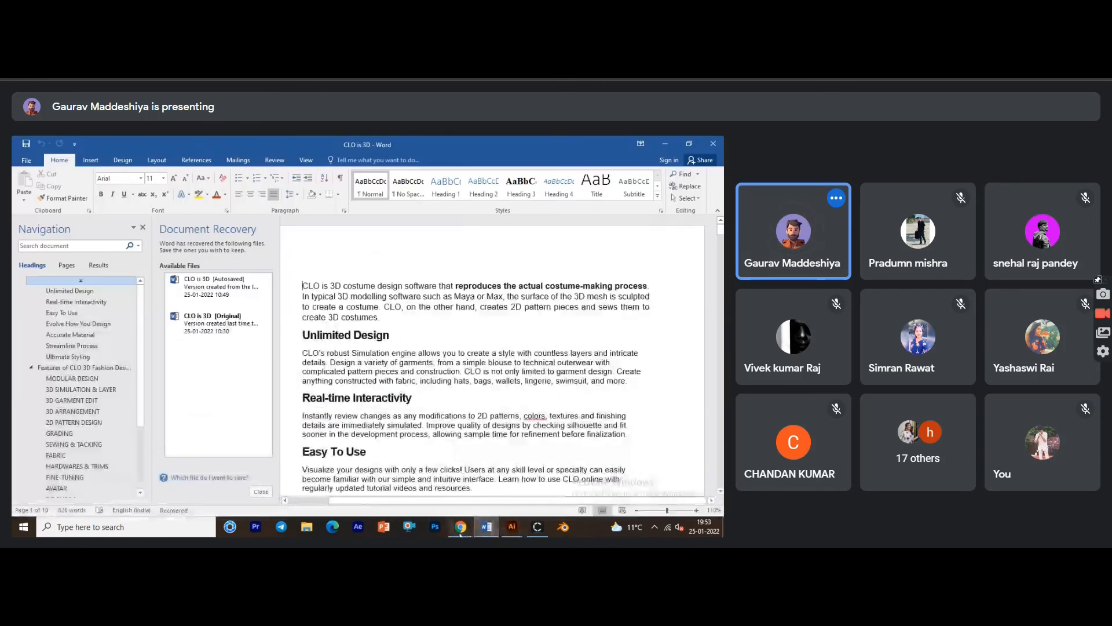
{"action": "mouse_move", "coordinate": [520, 524]}
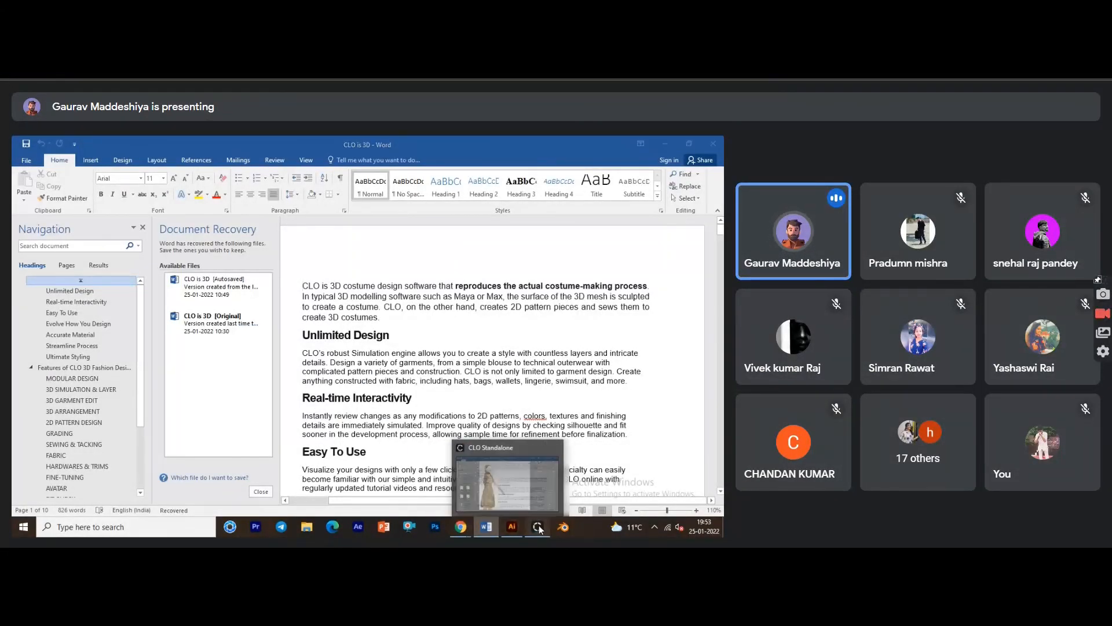
{"action": "left_click", "coordinate": [537, 527]}
{"action": "key", "text": "ctrl+d"}
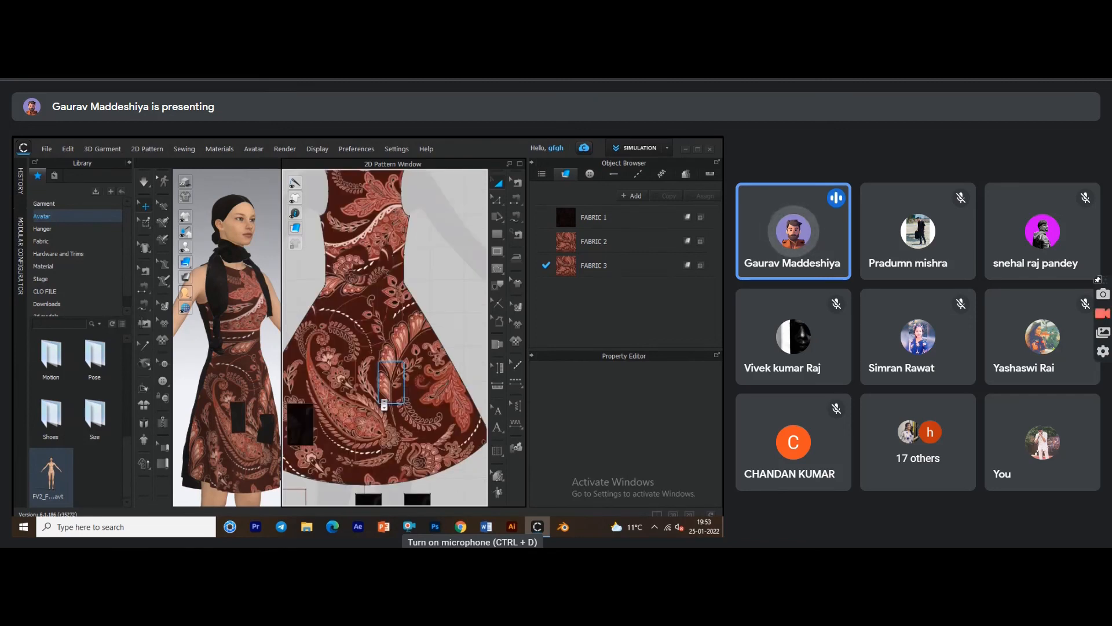
{"action": "key", "text": "ctrl+d"}
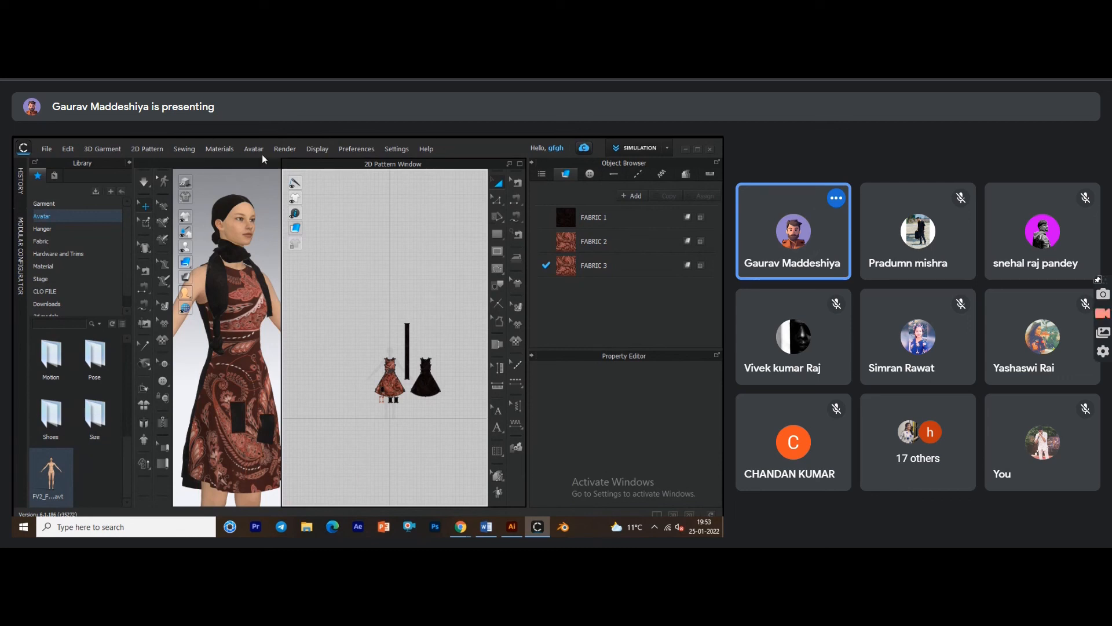
Open the Render window for the dressed avatar, and bring the dress front's pattern piece back into close view.
{"action": "left_click", "coordinate": [281, 149]}
{"action": "left_click", "coordinate": [286, 162]}
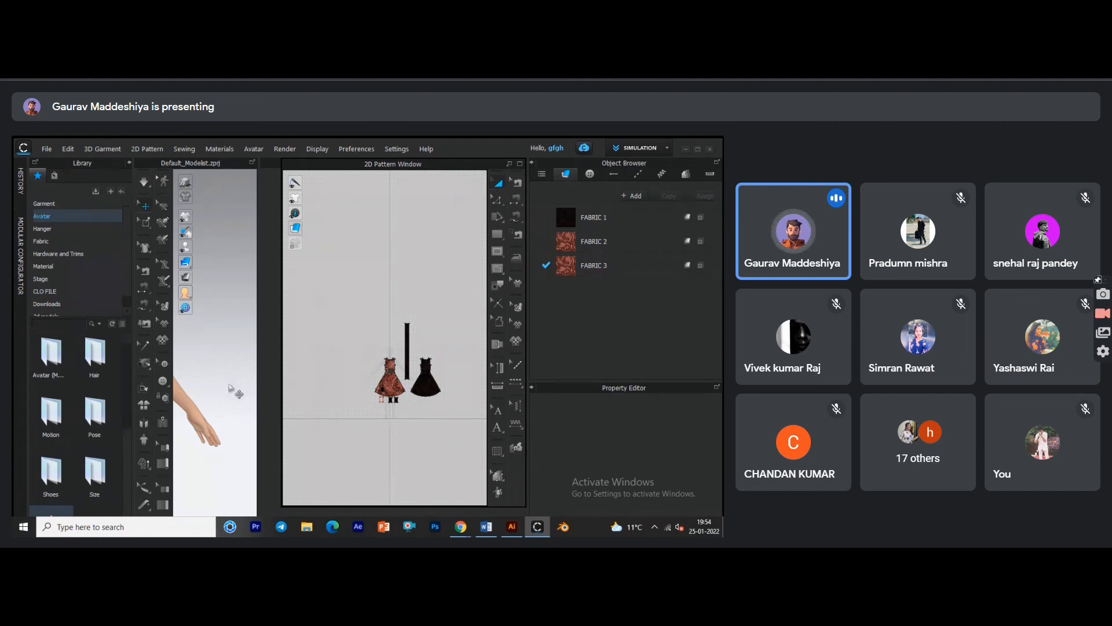
{"action": "key", "text": "ctrl+d"}
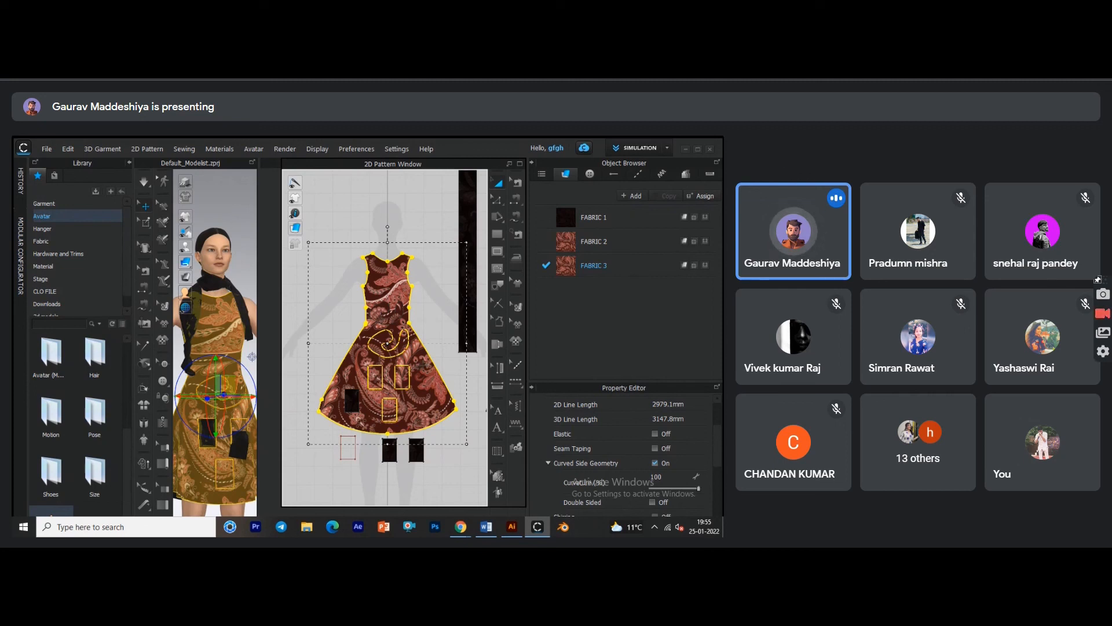
{"action": "scroll", "coordinate": [365, 314], "scroll_direction": "up", "scroll_amount": 3}
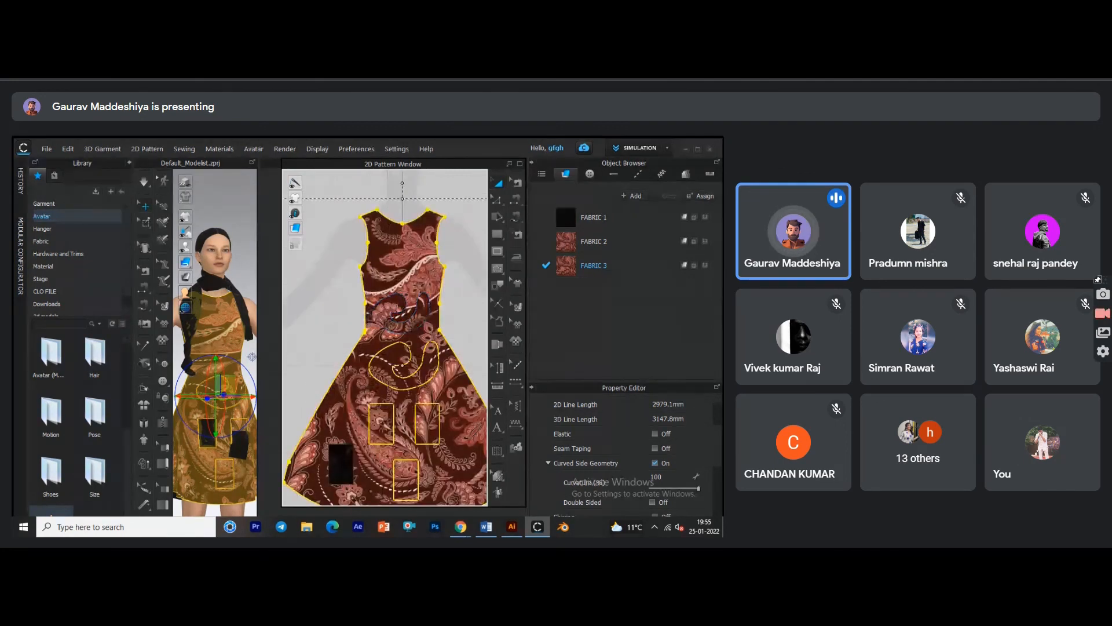
Move the crescent pattern piece beside the dress front, level with the waist.
{"action": "scroll", "coordinate": [389, 384], "scroll_direction": "down", "scroll_amount": 3}
{"action": "left_click_drag", "start_coordinate": [390, 334], "coordinate": [309, 335]}
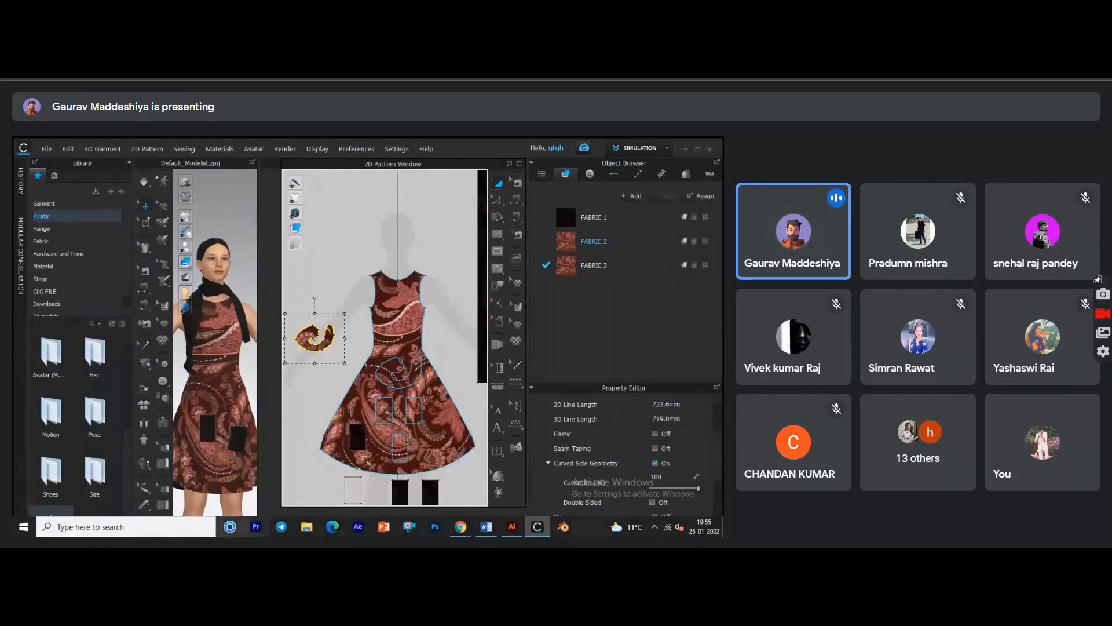
Examine the pocket outline and print on the dress front's pattern piece, and view the dressed avatar at full length.
{"action": "scroll", "coordinate": [347, 418], "scroll_direction": "up", "scroll_amount": 2}
{"action": "scroll", "coordinate": [347, 417], "scroll_direction": "up", "scroll_amount": 2}
{"action": "left_click", "coordinate": [382, 391]}
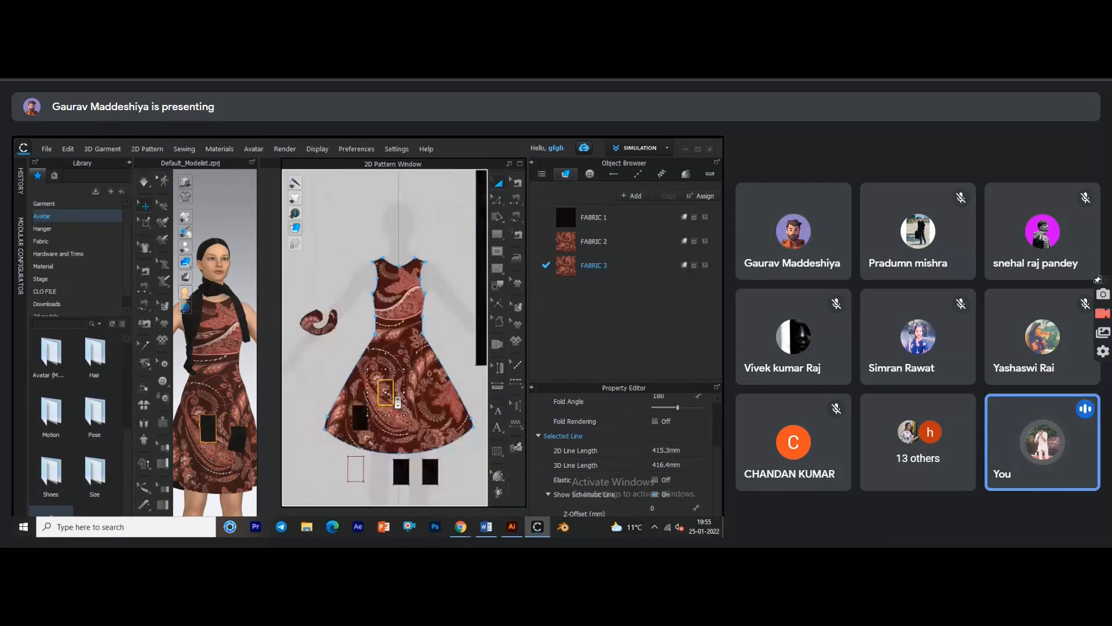
{"action": "scroll", "coordinate": [382, 391], "scroll_direction": "down", "scroll_amount": 4}
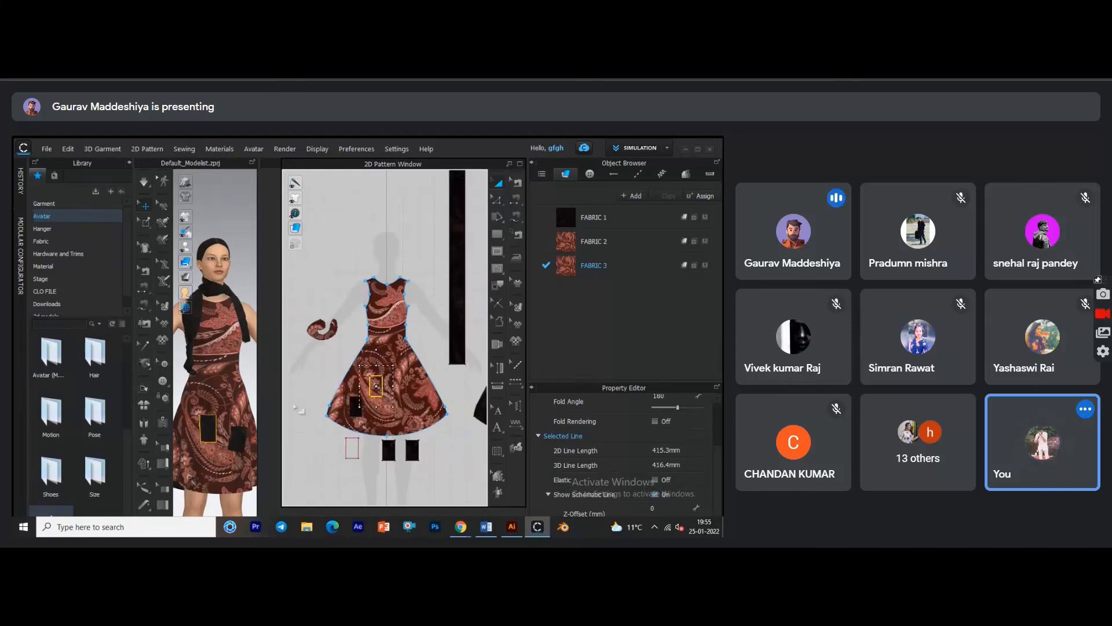
{"action": "scroll", "coordinate": [254, 400], "scroll_direction": "down", "scroll_amount": 2}
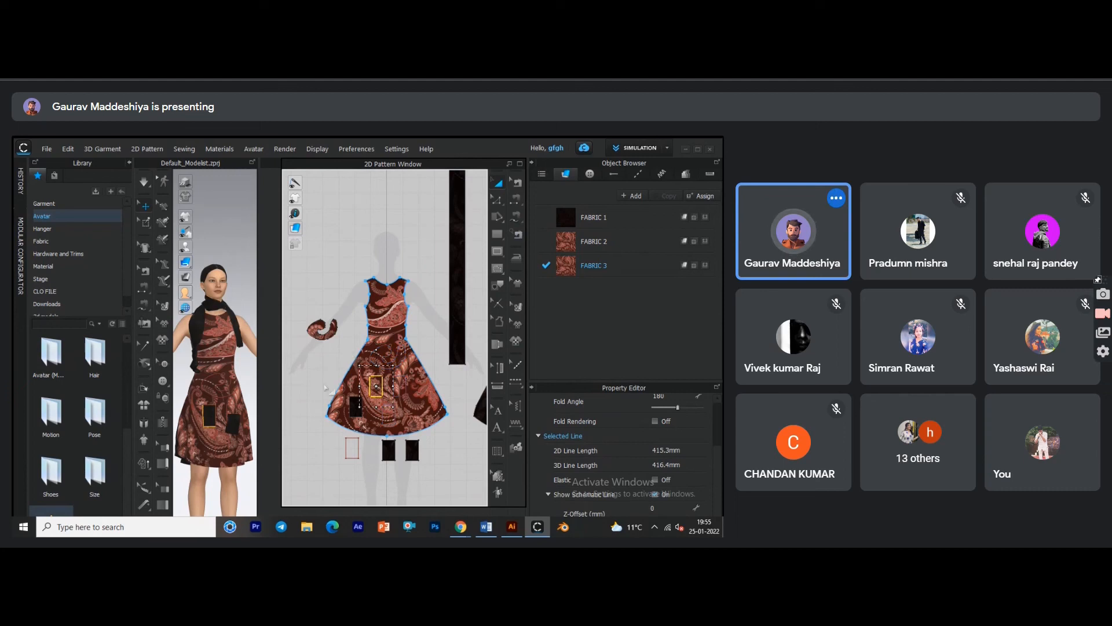
{"action": "scroll", "coordinate": [398, 317], "scroll_direction": "up", "scroll_amount": 5}
{"action": "middle_click_drag", "start_coordinate": [398, 316], "coordinate": [415, 326]}
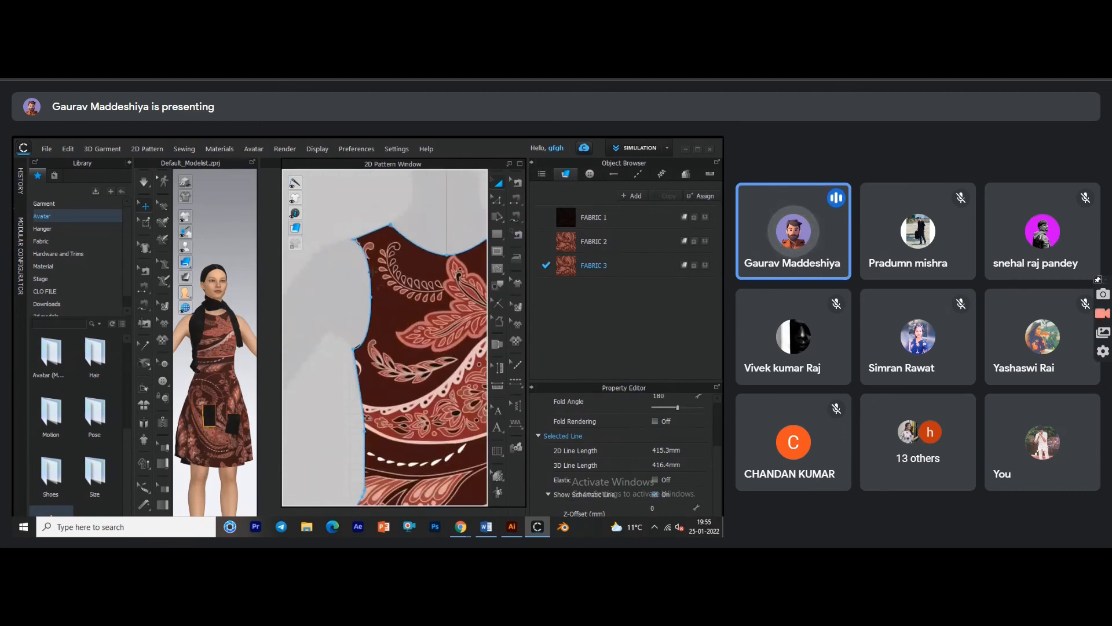
{"action": "left_click", "coordinate": [375, 299]}
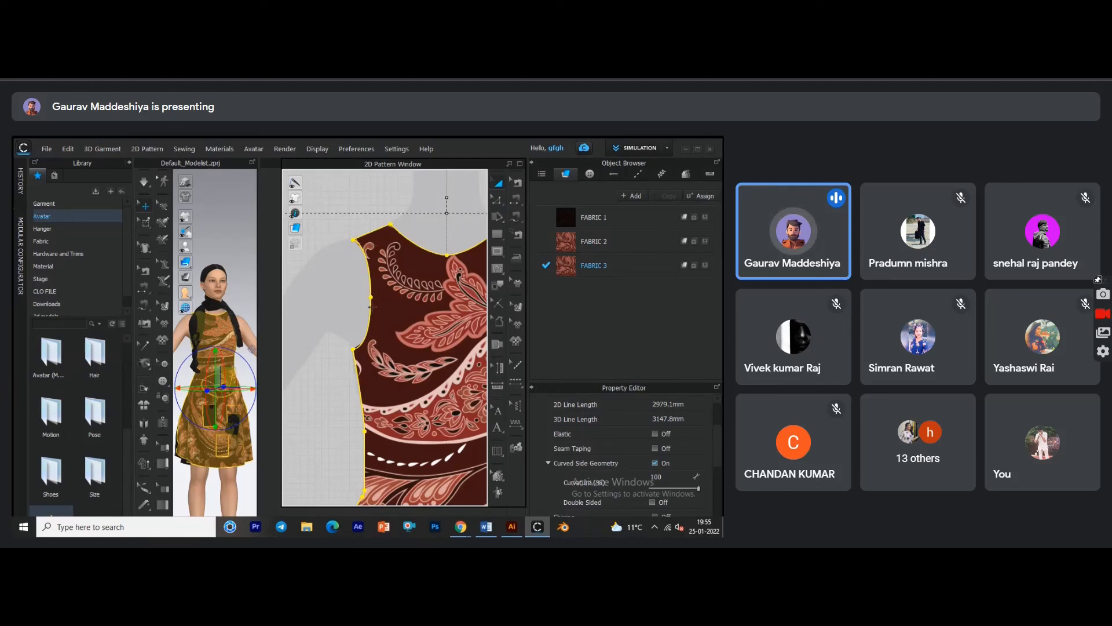
{"action": "scroll", "coordinate": [371, 299], "scroll_direction": "down", "scroll_amount": 5}
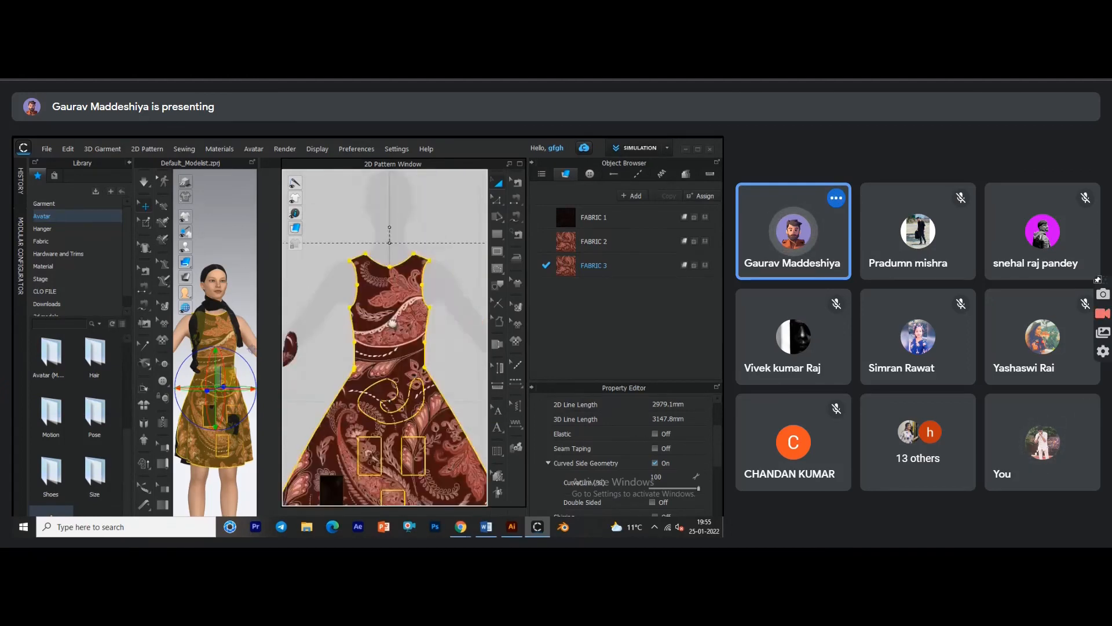
{"action": "middle_click_drag", "start_coordinate": [396, 381], "coordinate": [398, 348]}
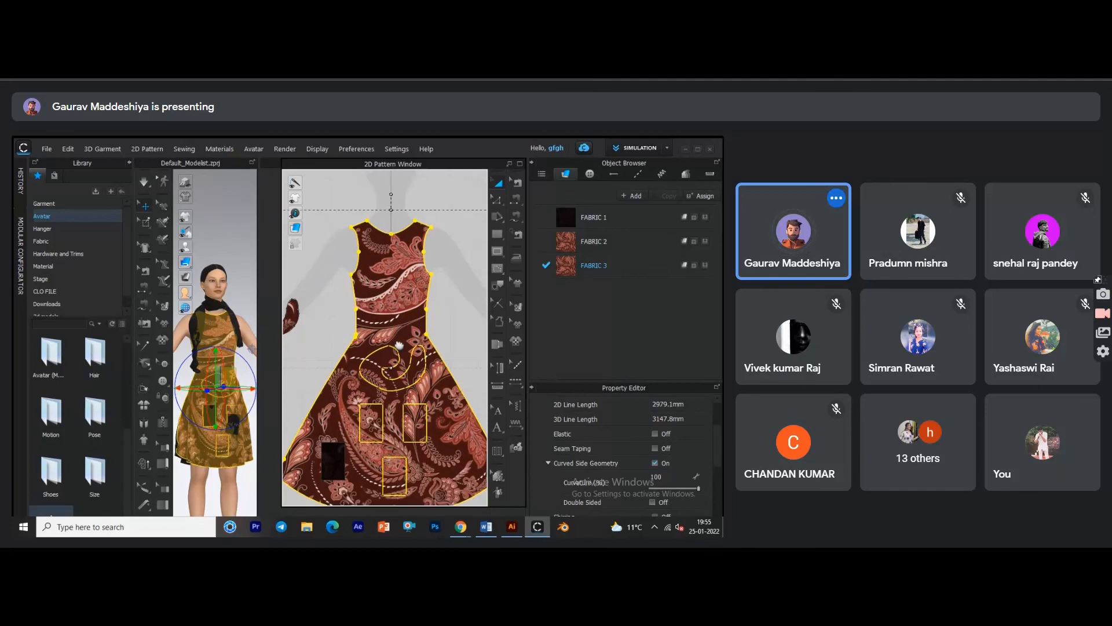
{"action": "scroll", "coordinate": [400, 347], "scroll_direction": "down", "scroll_amount": 3}
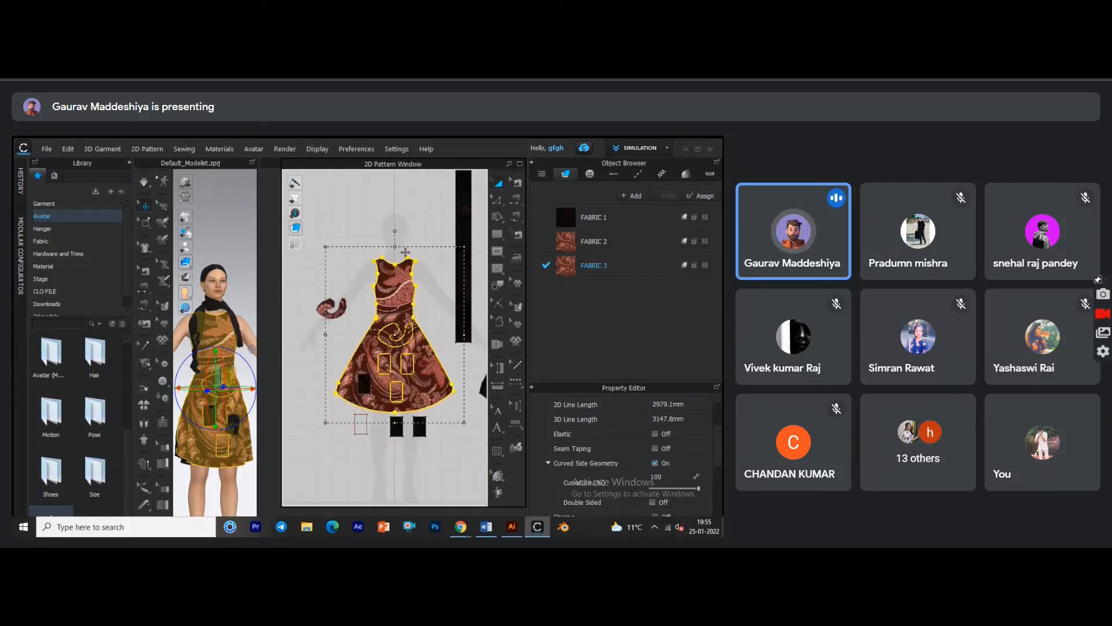
{"action": "scroll", "coordinate": [249, 420], "scroll_direction": "down", "scroll_amount": 2}
{"action": "scroll", "coordinate": [251, 412], "scroll_direction": "down", "scroll_amount": 1}
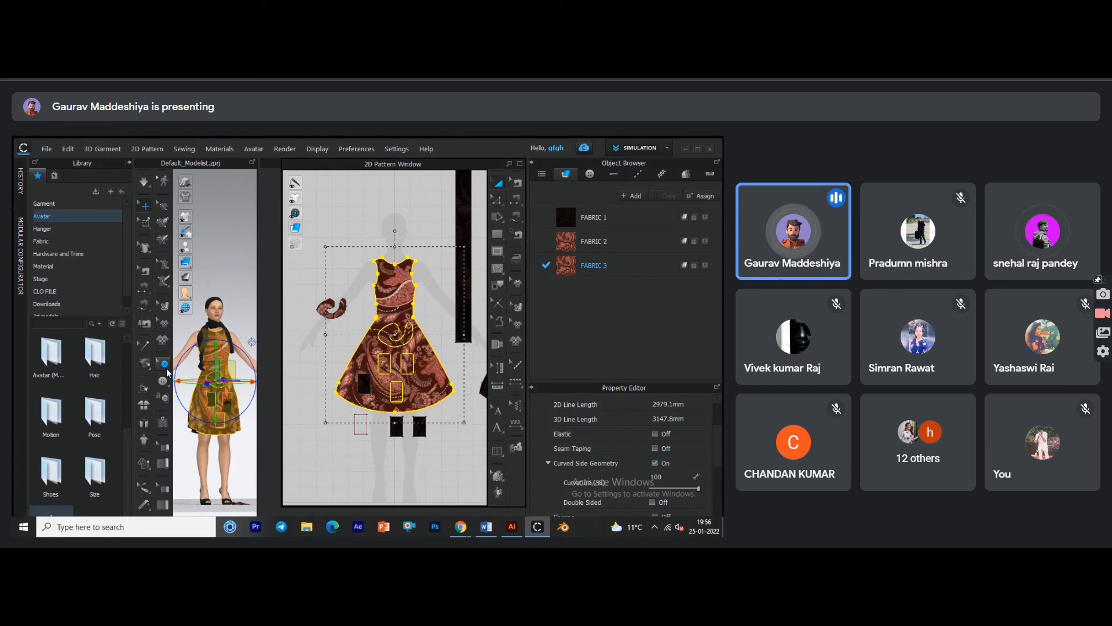
{"action": "scroll", "coordinate": [233, 385], "scroll_direction": "up", "scroll_amount": 2}
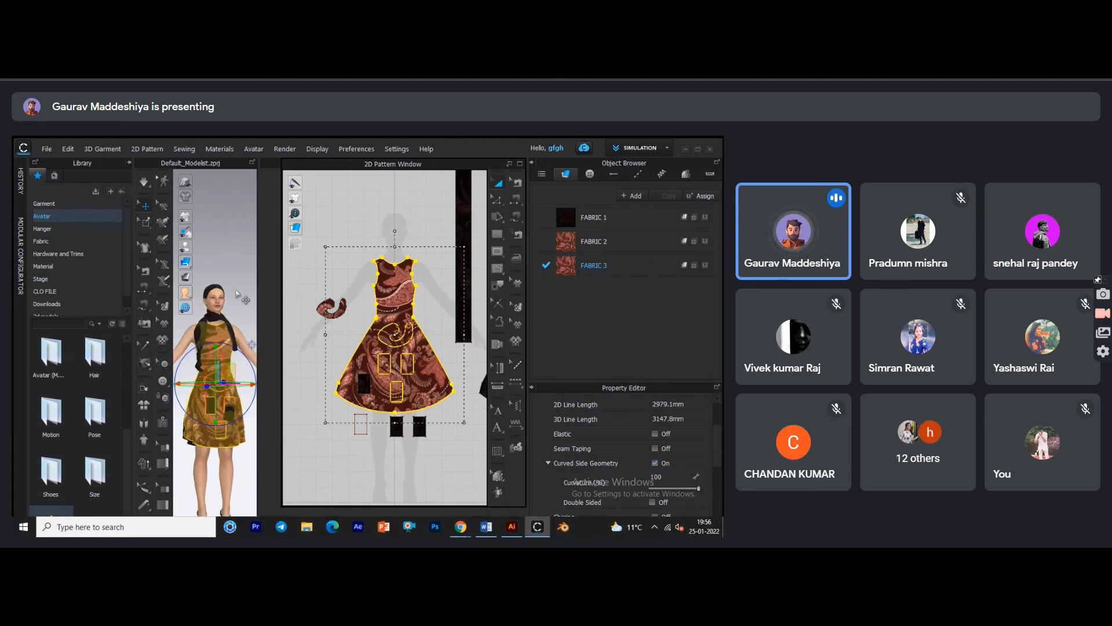
{"action": "scroll", "coordinate": [224, 408], "scroll_direction": "down", "scroll_amount": 2}
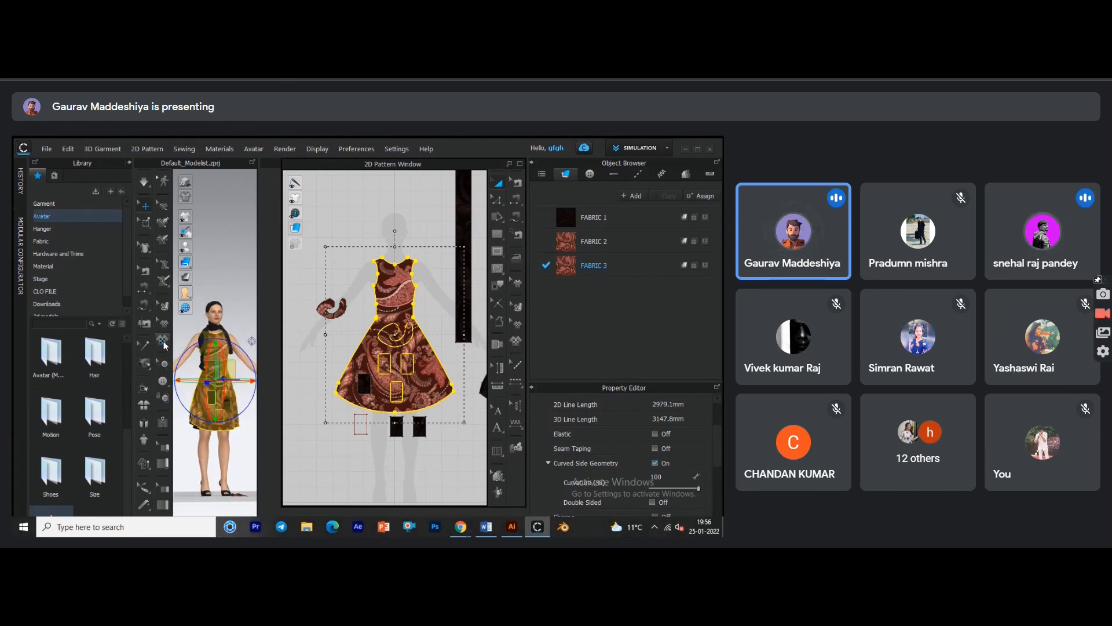